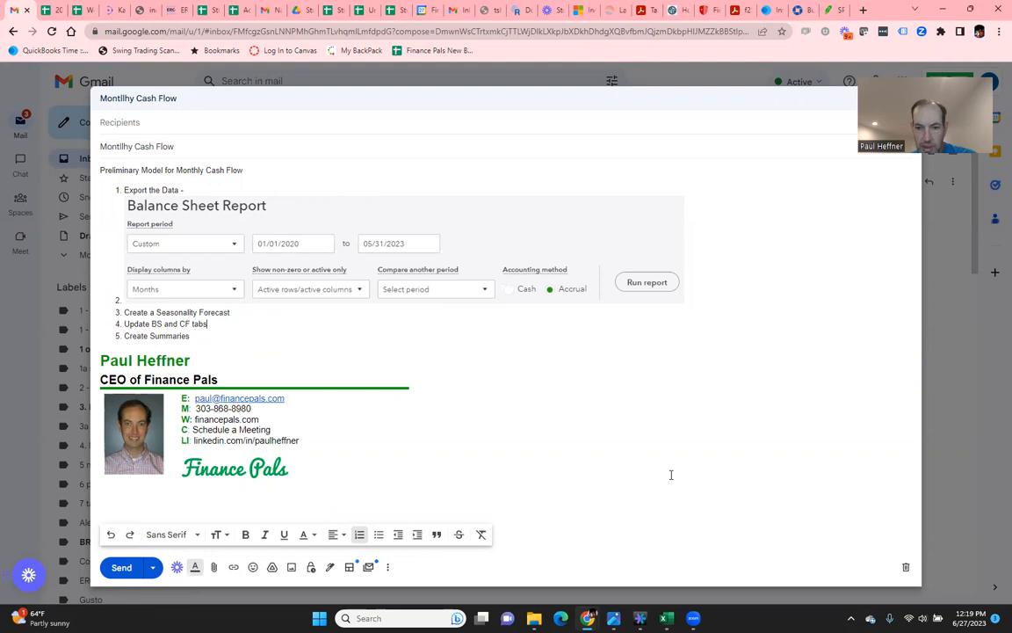
Switch to Monthly Cash Flow Template.xlsx in Excel and clear the account labels in column A of the Balance Sheet from ASSETS down
mouse_move(666, 618)
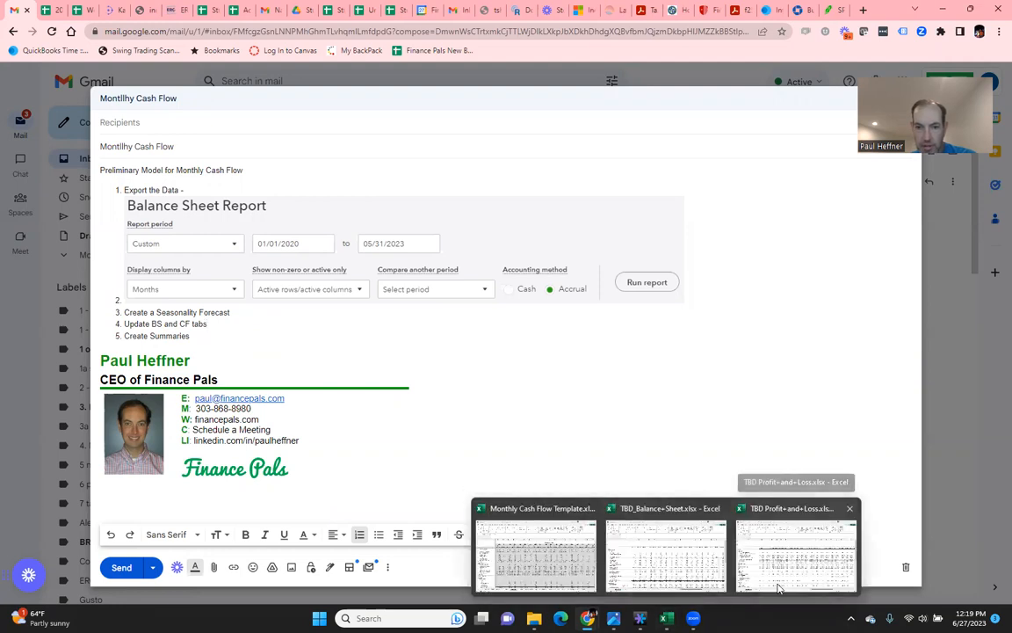
click(528, 558)
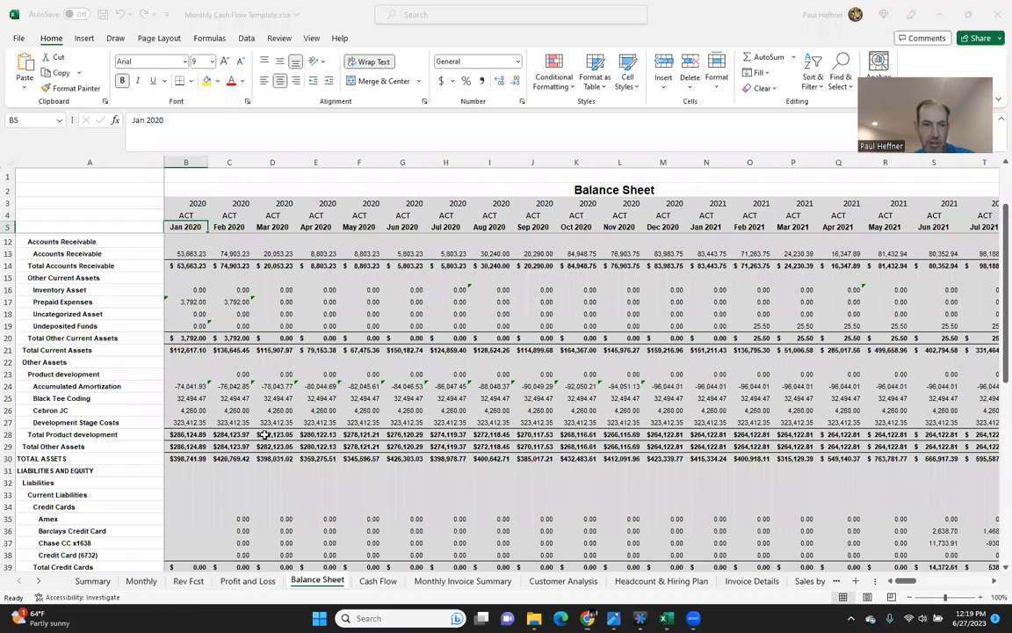
click(90, 398)
key(ctrl+Up)
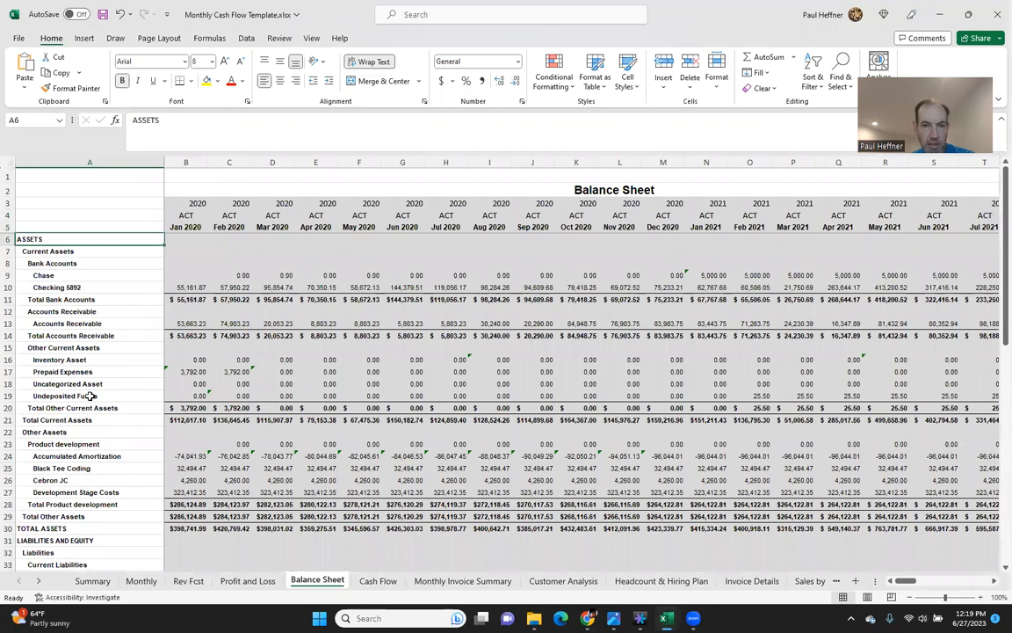
key(ctrl+shift+Down)
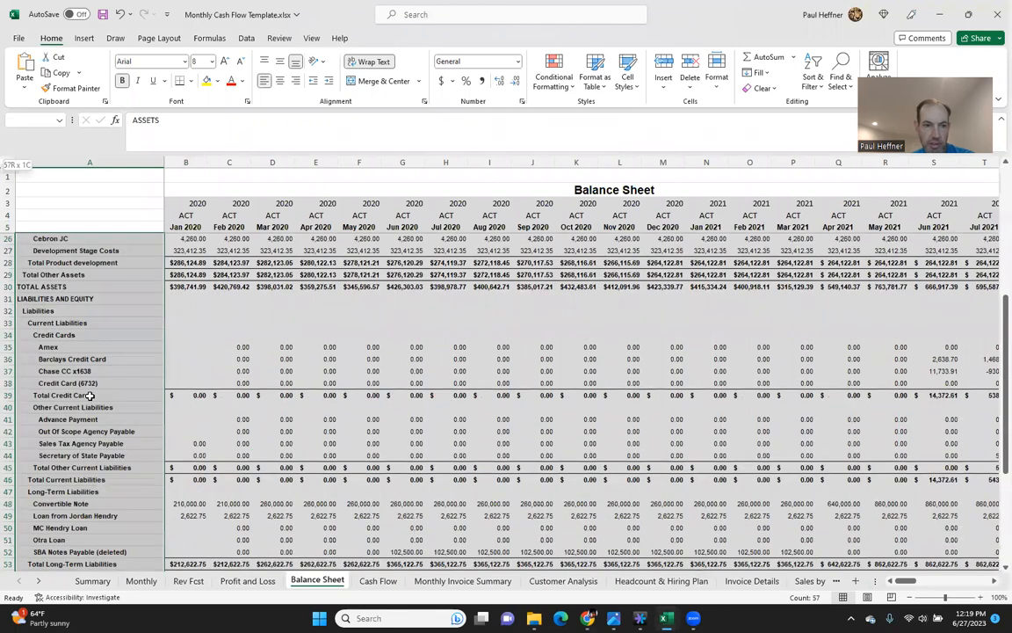
key(shift+Down)
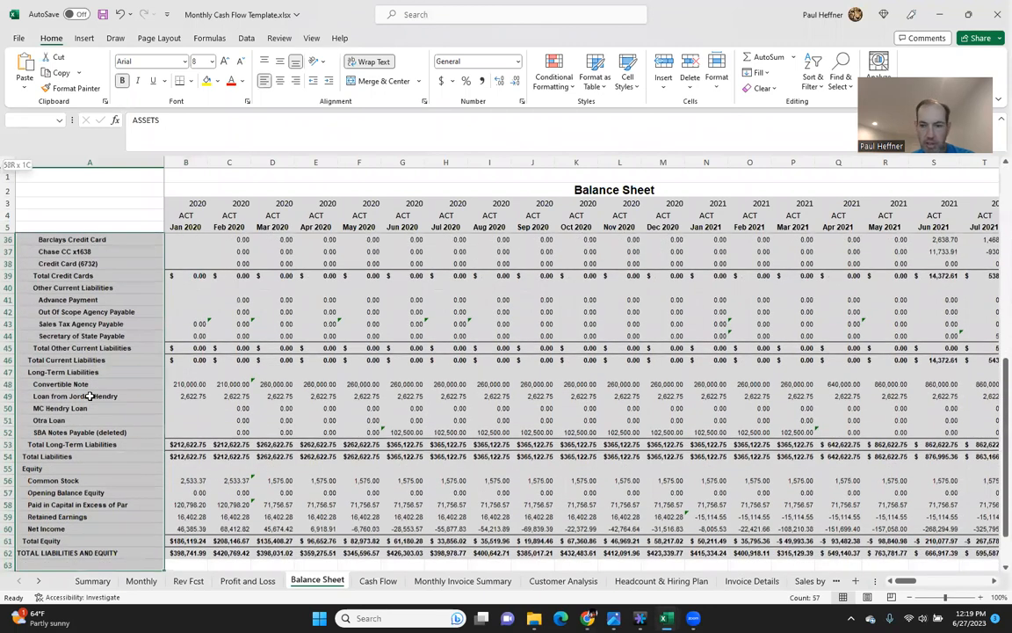
key(Delete)
Clear the Balance Sheet's old monthly data in A5:AO62, from the Jan 2020 through Apr 2023 date headers down to total liabilities and equity
key(ctrl+Up)
key(Down)
key(Down)
key(Down)
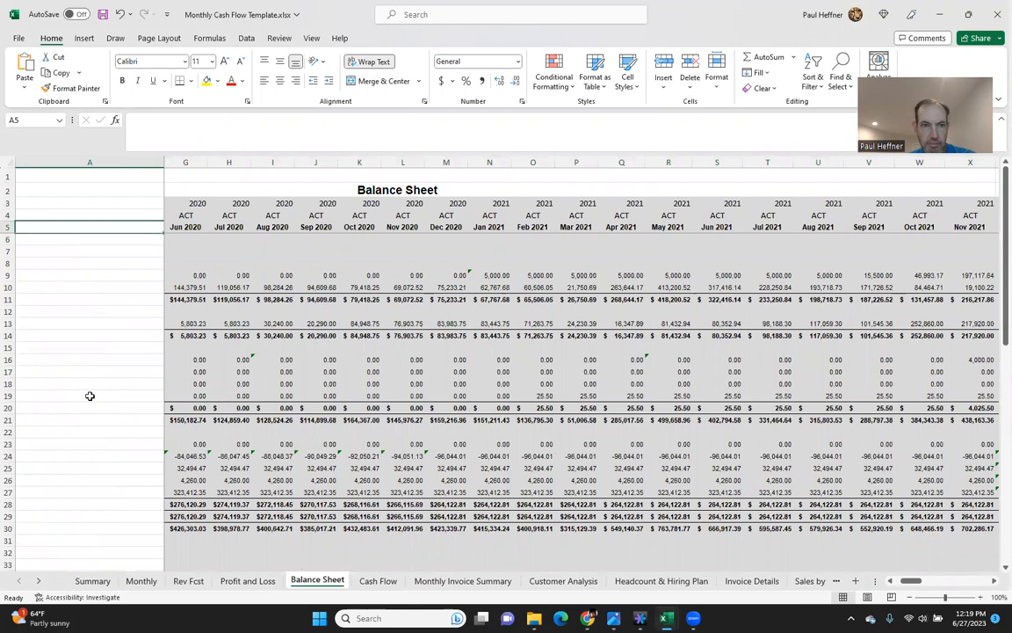
key(Right)
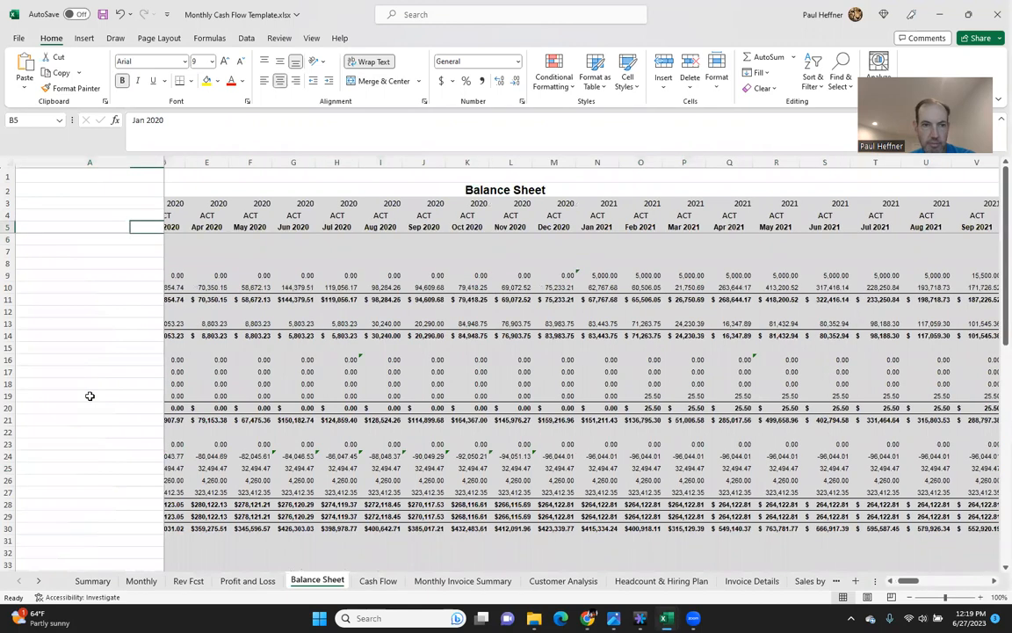
key(ctrl+shift+Right)
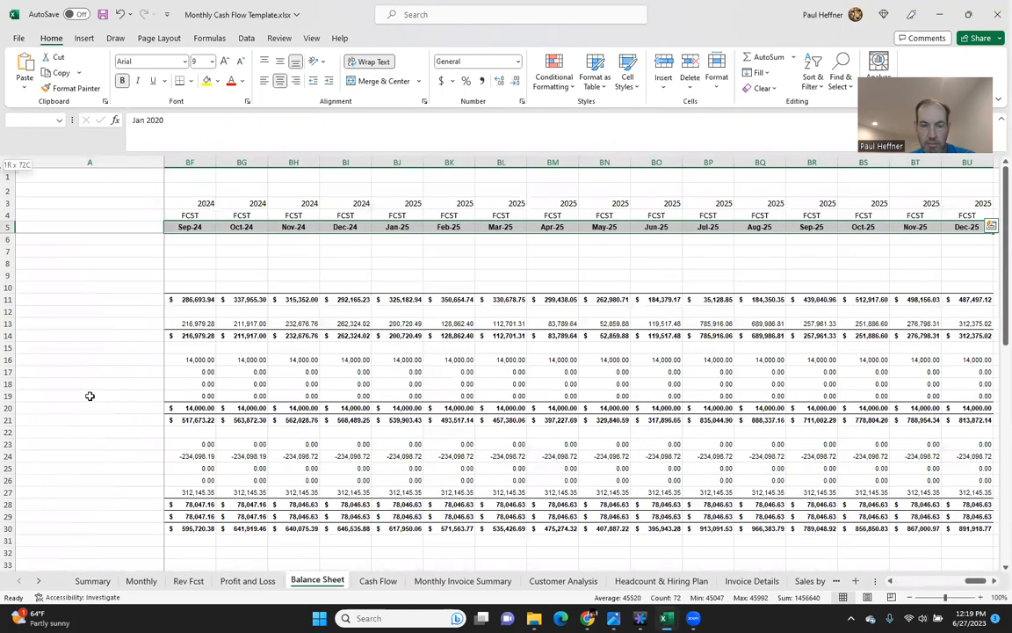
key(shift+Left)
key(shift+Left)
key(shift+Left)
key(shift+Left)
key(shift+Left)
key(shift+Left)
key(shift+Left)
key(shift+Left)
key(shift+Left)
key(shift+Left)
key(shift+Left)
key(shift+Left)
key(shift+Left)
key(shift+Left)
key(shift+Left)
key(shift+Left)
key(shift+Left)
key(shift+Left)
key(shift+Left)
key(shift+Left)
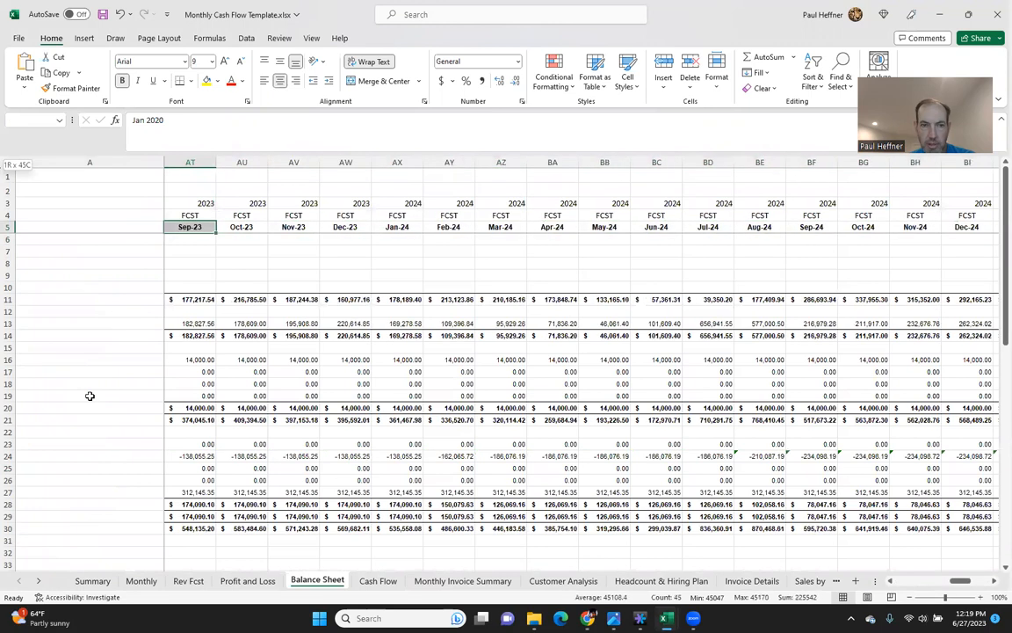
key(shift+Left)
key(shift+Left)
key(shift+Left)
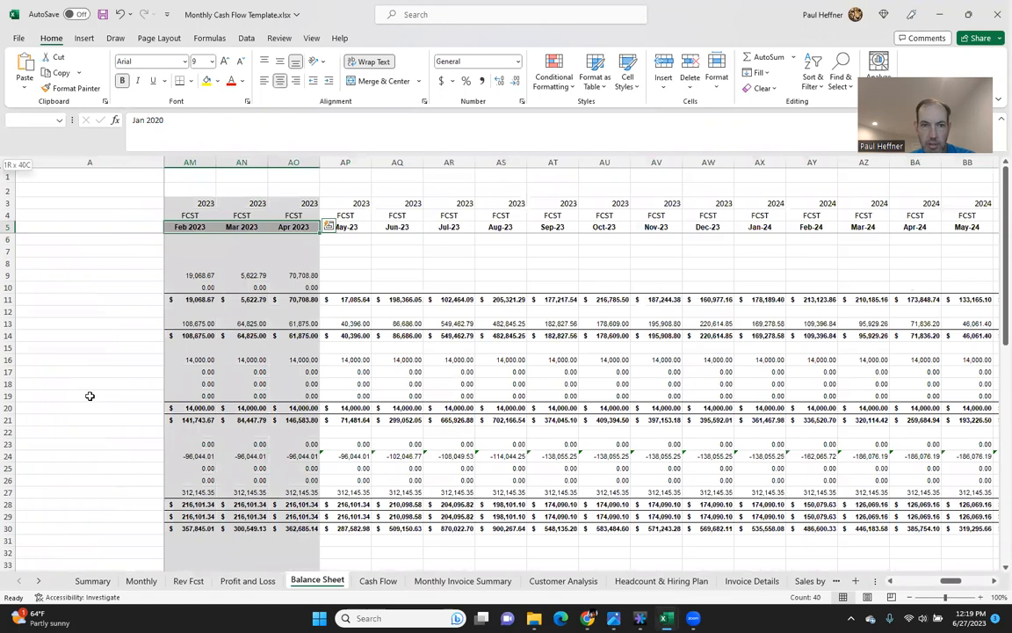
key(shift+Down)
key(shift+Down)
key(shift+Down)
key(shift+Down)
key(shift+Down)
key(shift+Down)
key(shift+Down)
key(shift+Down)
key(shift+Down)
key(shift+Down)
key(shift+Down)
key(shift+Down)
key(shift+Down)
key(shift+Down)
key(shift+Down)
key(shift+Down)
key(shift+Down)
key(shift+Down)
key(shift+Down)
key(shift+Down)
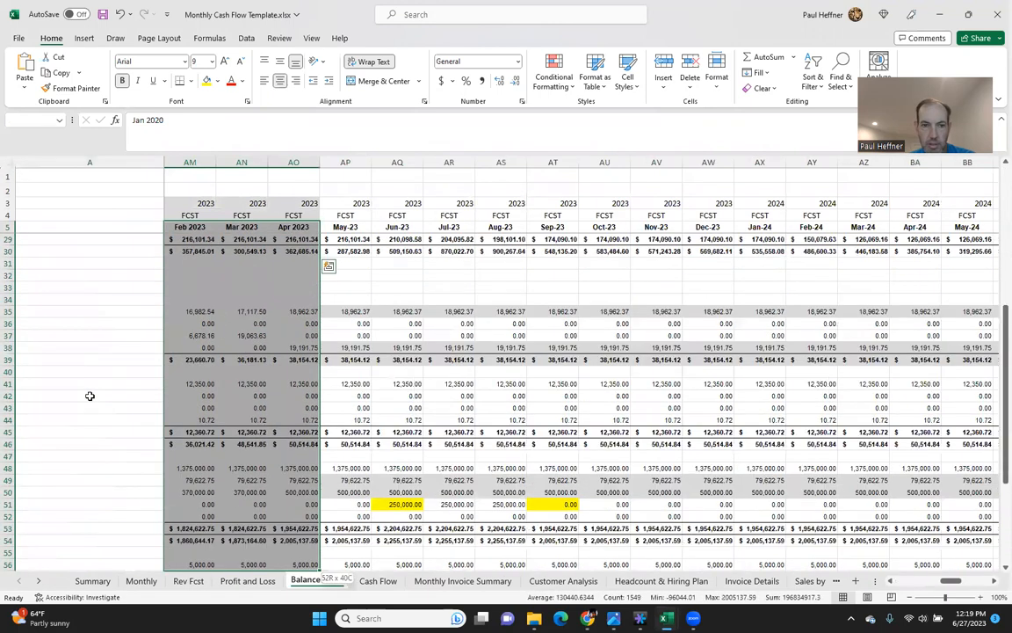
key(shift+Down)
key(shift+Down)
key(shift+Down)
key(shift+Down)
key(shift+Down)
key(shift+Down)
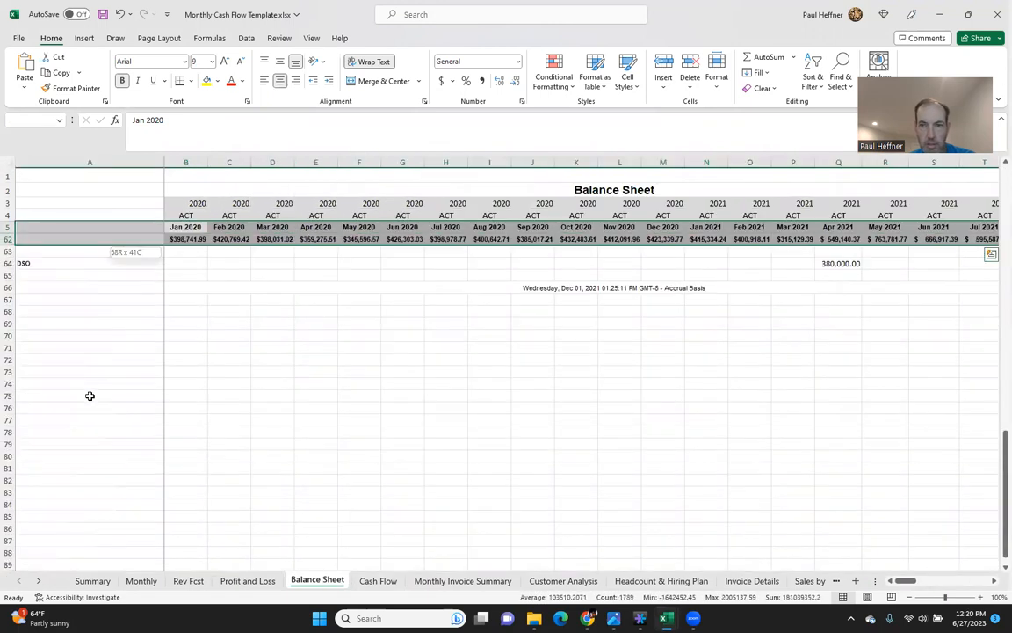
scroll(482, 366, right, 10)
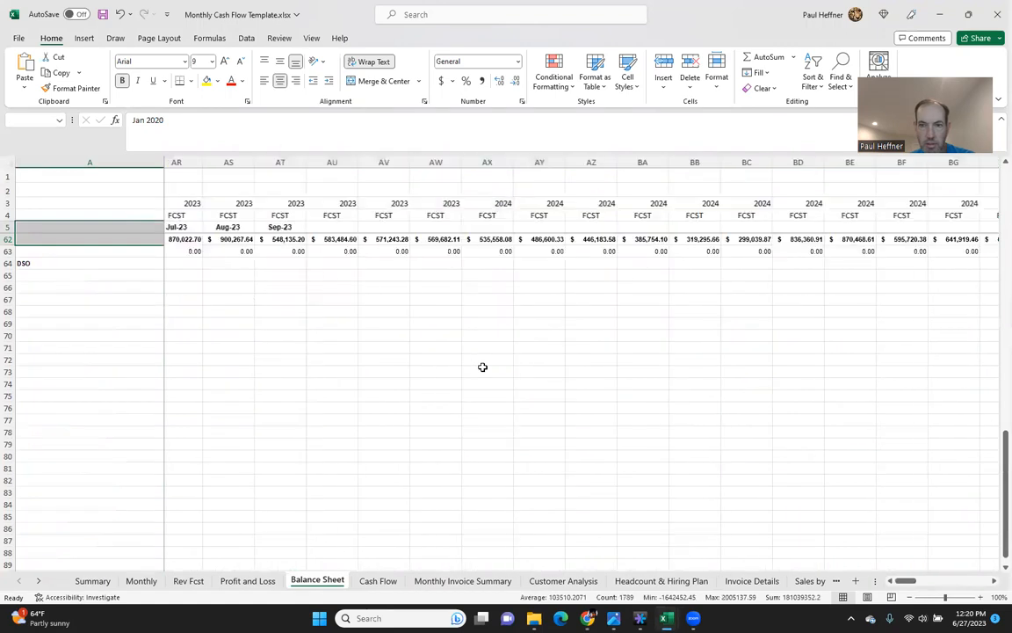
scroll(482, 366, left, 5)
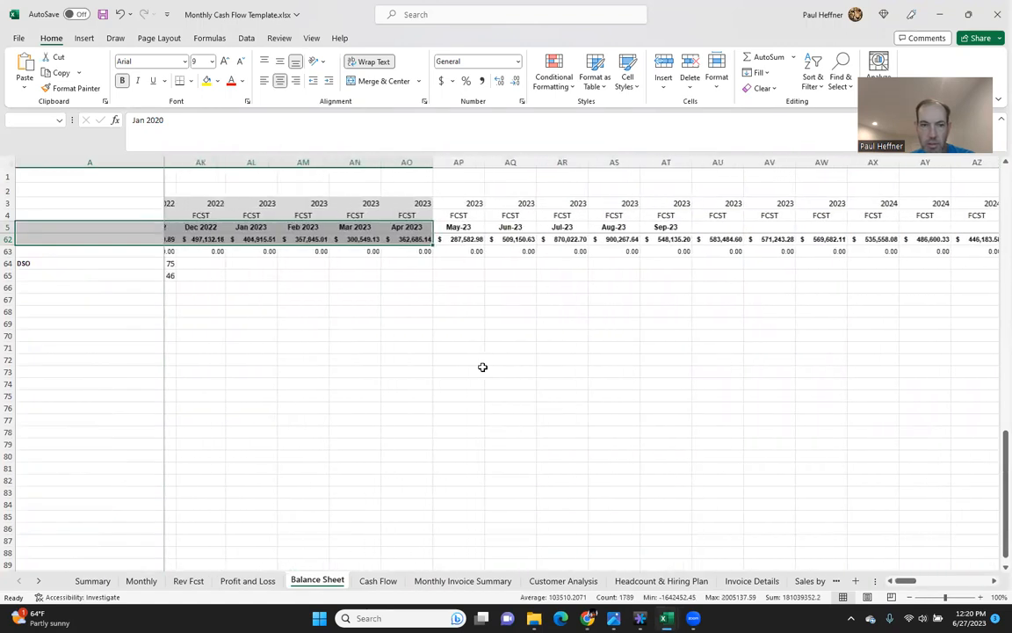
key(Delete)
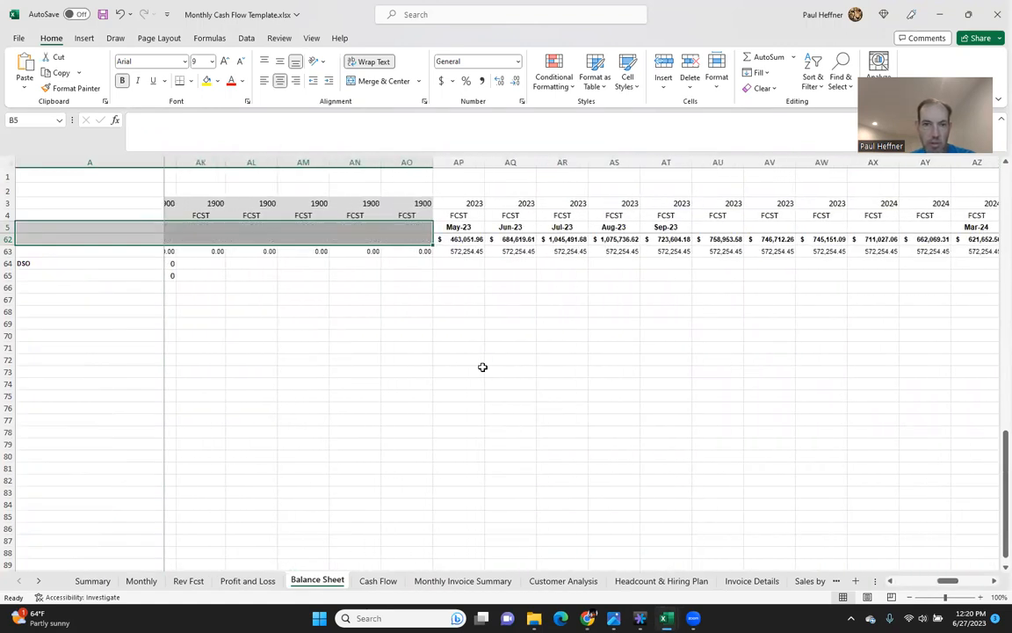
Copy A5:AP67 from TBD_Balance+Sheet.xlsx and paste it into the template's Balance Sheet starting at A5
key(Left)
key(Up)
key(Up)
key(ctrl+Home)
key(Left)
key(Up)
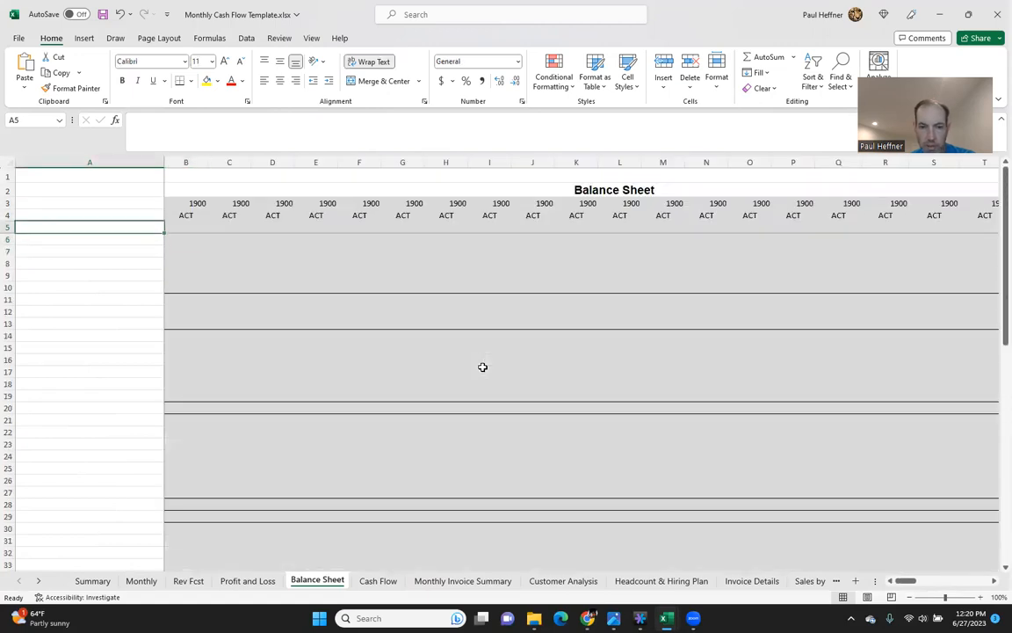
key(alt+Tab)
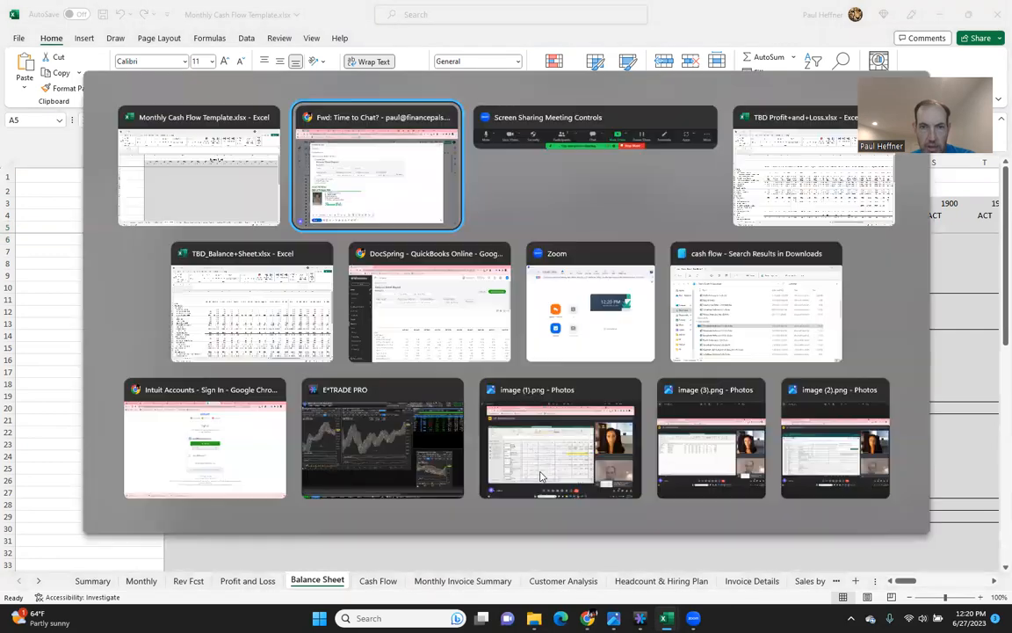
key(alt+Tab)
key(alt+Tab)
key(alt+Tab)
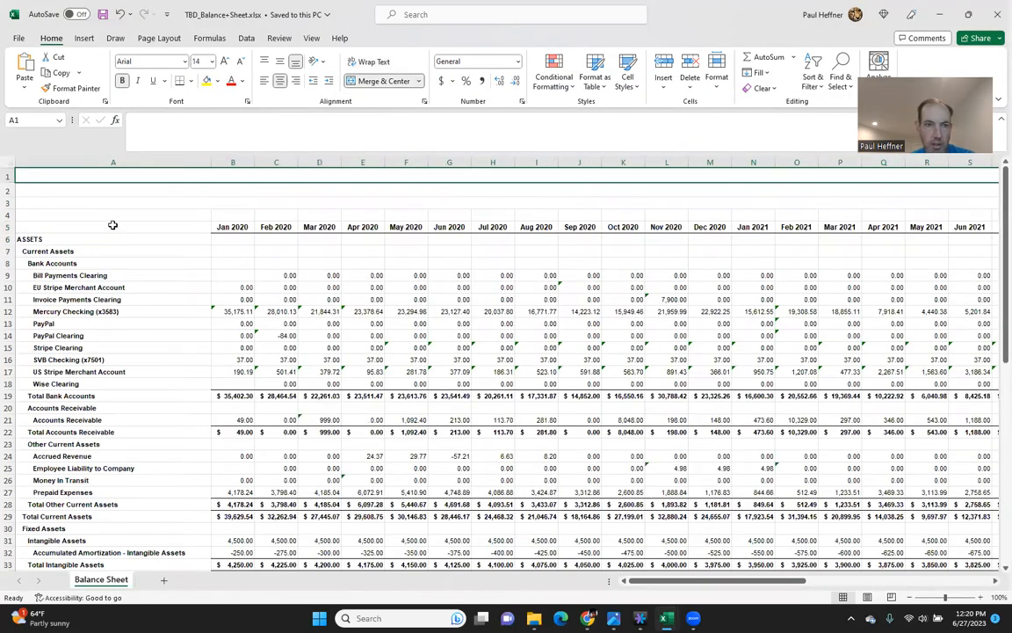
drag(112, 225, 996, 567)
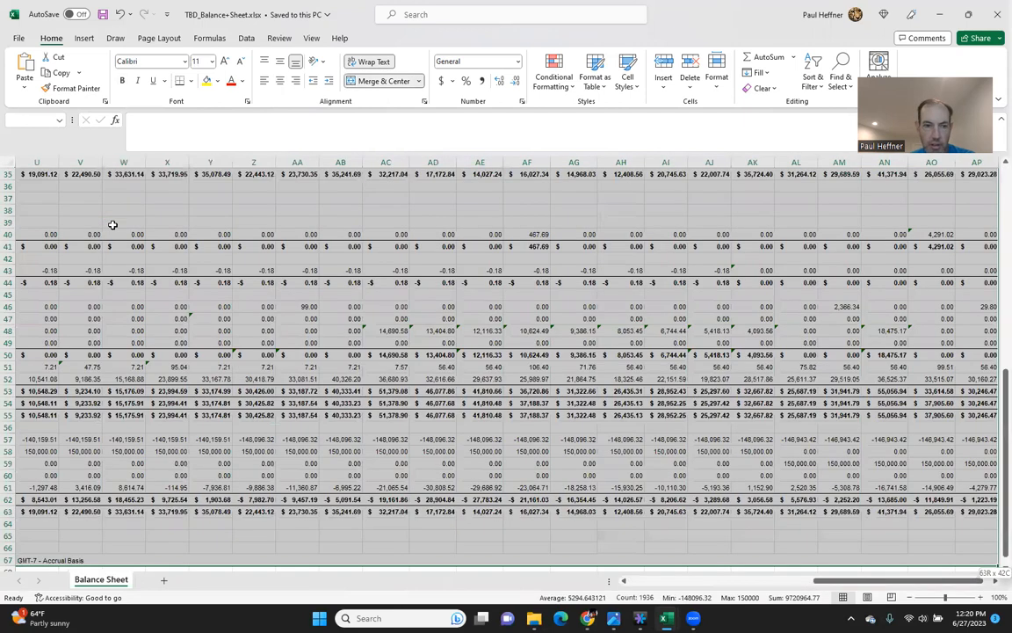
key(ctrl+c)
key(alt+Tab)
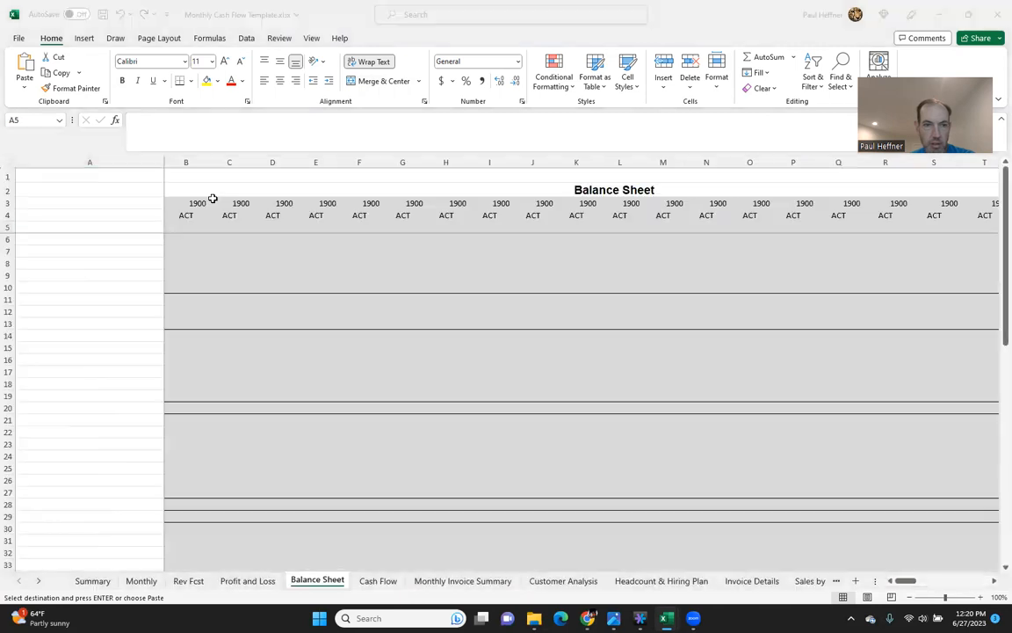
key(ctrl+v)
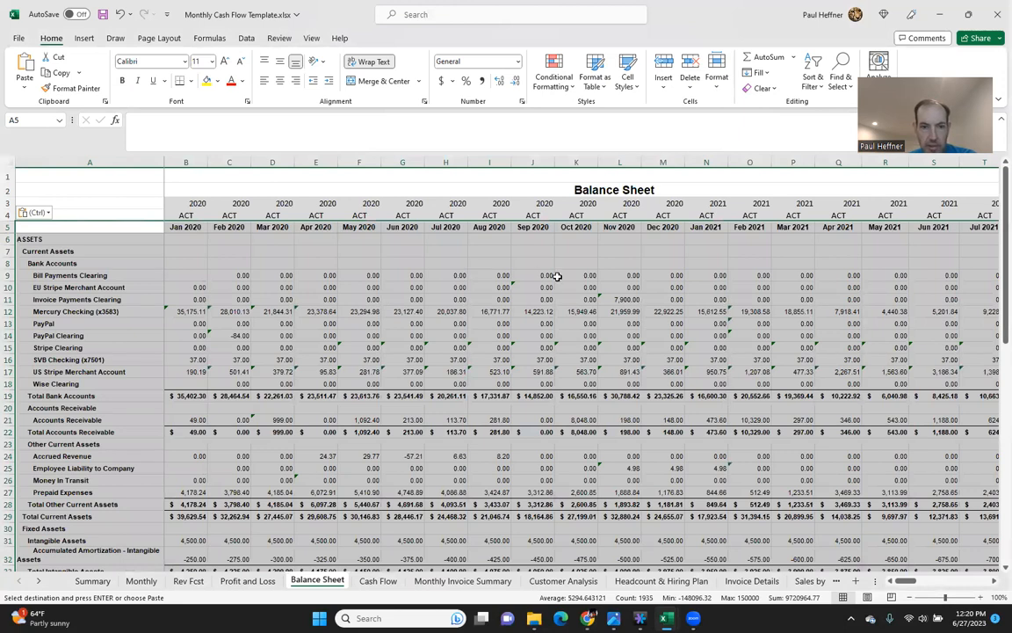
Clear the template's Profit and Loss sheet from A5 to AO152, covering the account labels and Jan 2020 through Apr 2023 actuals down to Net Income
click(247, 581)
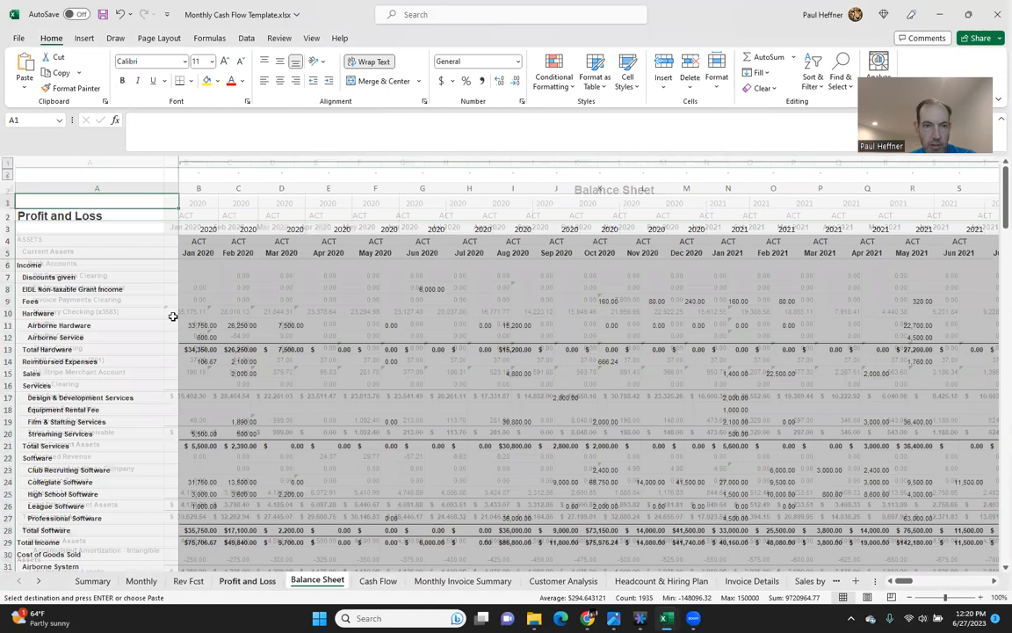
click(102, 251)
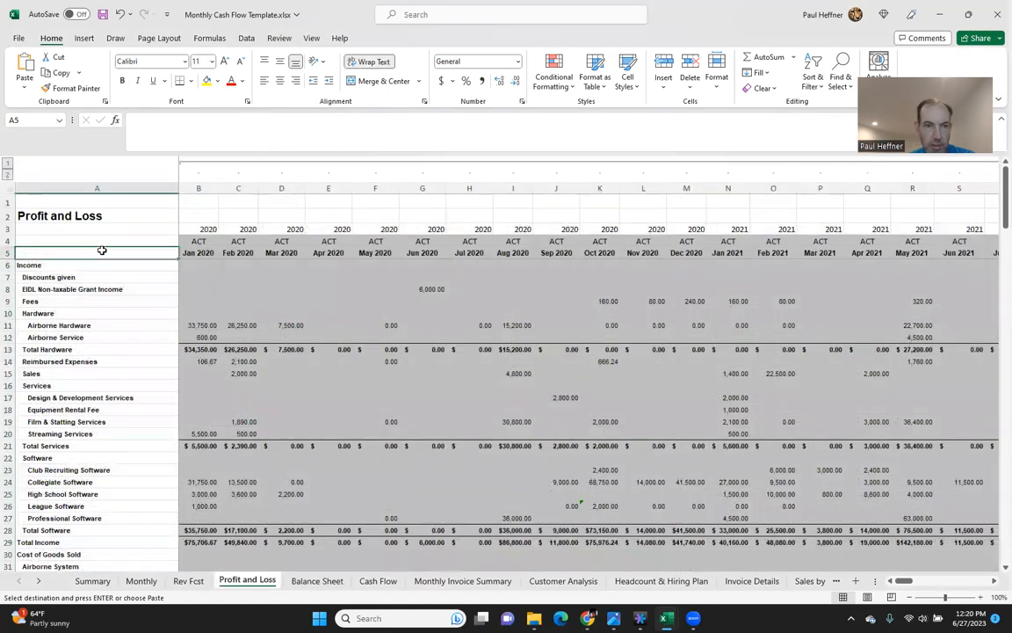
key(ctrl+shift+Right)
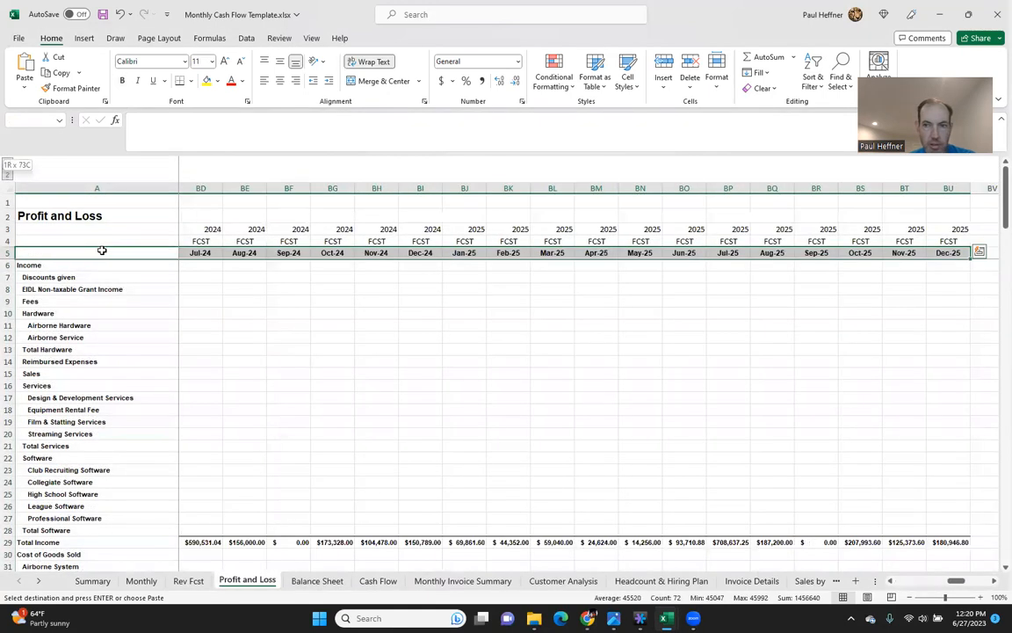
key(shift+Left)
key(shift+Left)
key(shift+Left)
key(shift+Left)
key(shift+Left)
key(shift+Left)
key(shift+Left)
key(shift+Left)
key(shift+Left)
key(shift+Left)
key(shift+Left)
key(shift+Left)
key(shift+Left)
key(shift+Left)
key(shift+Left)
key(shift+Left)
key(shift+Left)
key(shift+Left)
key(shift+Left)
key(shift+Left)
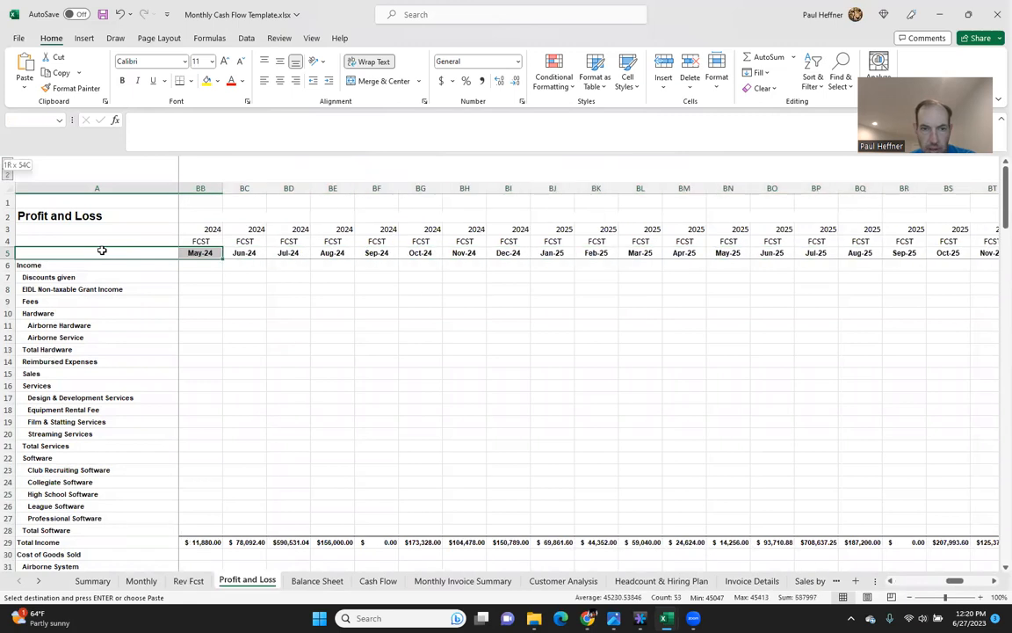
key(shift+Left)
key(shift+Left)
key(shift+Left)
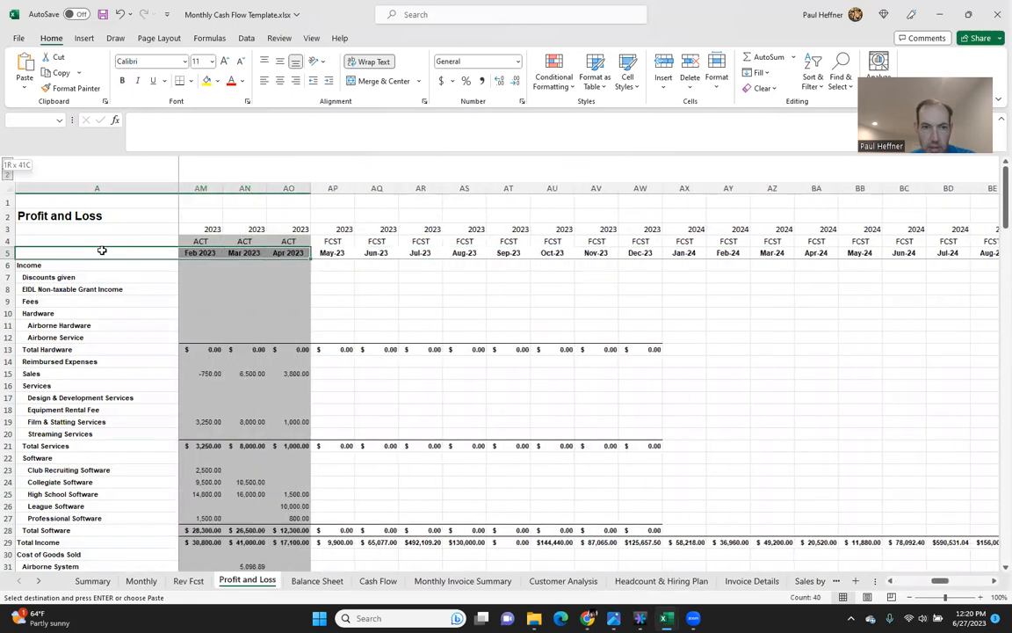
key(ctrl+shift+Down)
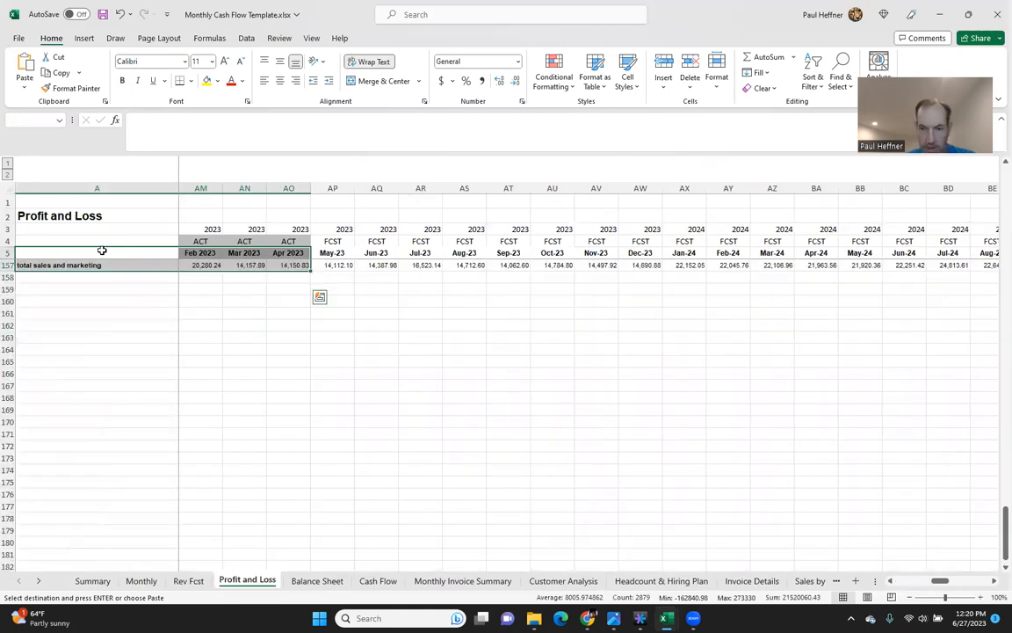
key(shift+Up)
key(shift+Up)
key(shift+Up)
key(shift+Up)
key(shift+Up)
key(shift+Up)
key(shift+Up)
key(shift+Up)
key(shift+Up)
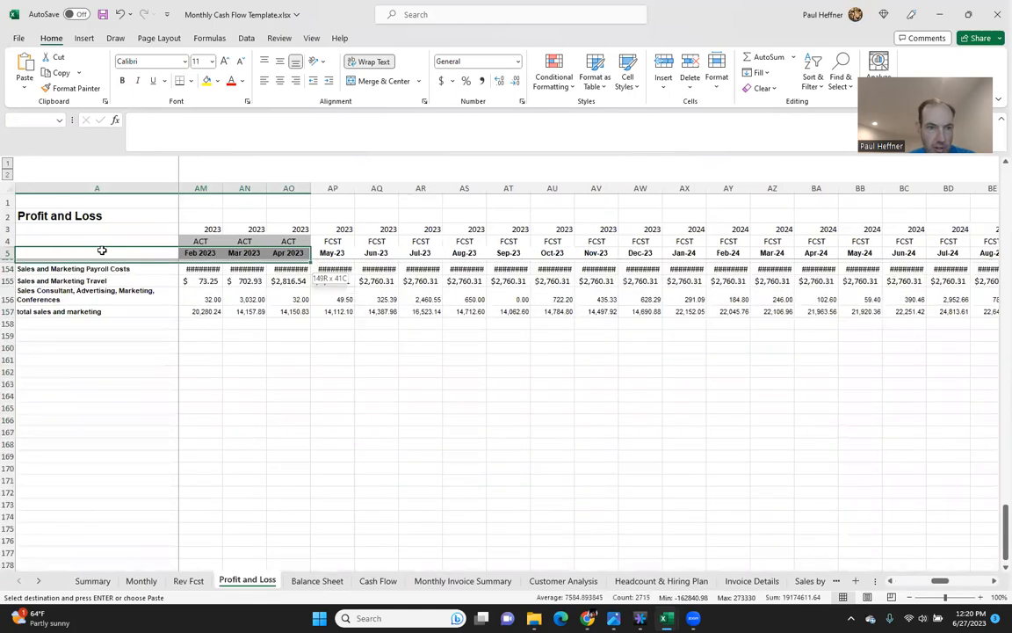
key(shift+Down)
key(shift+Down)
key(shift+Down)
key(shift+Down)
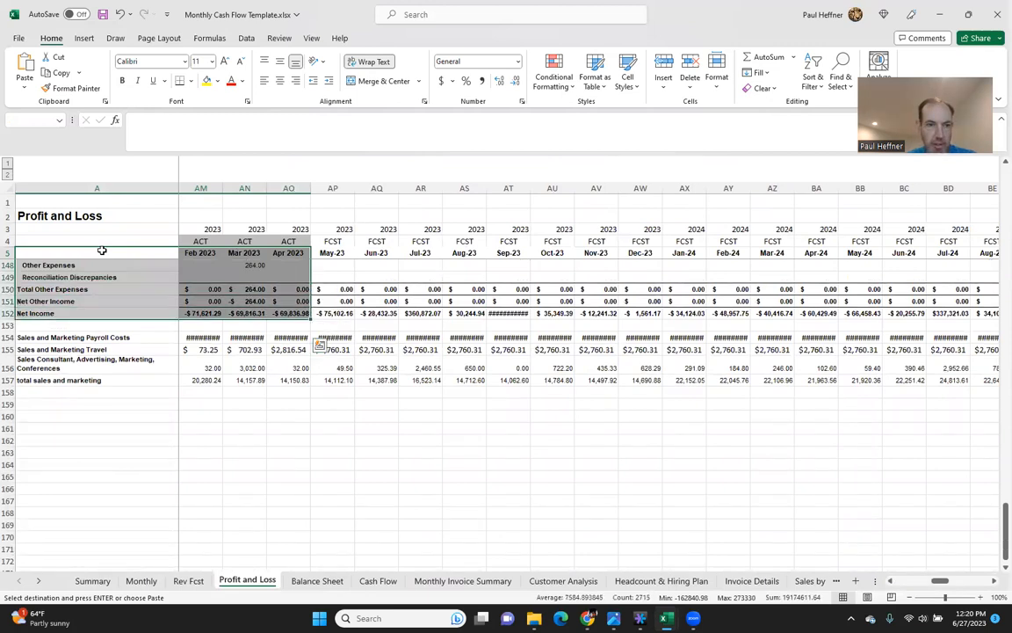
key(Delete)
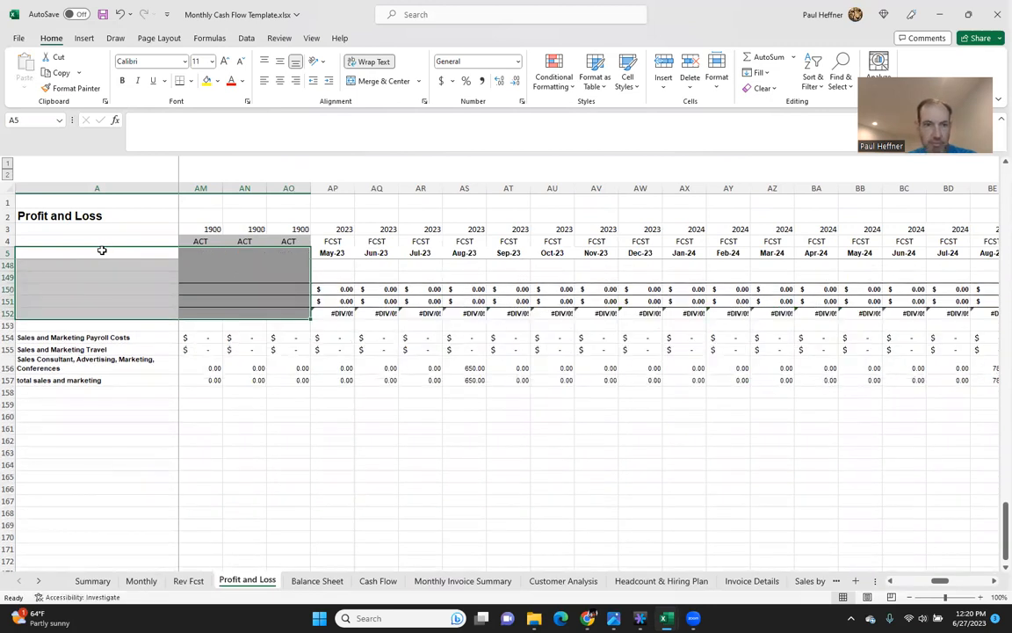
Copy A5:AP75 from TBD Profit+and+Loss.xlsx, leaving out the Total column, and paste it into the template's Profit and Loss sheet at A5
key(alt+Tab)
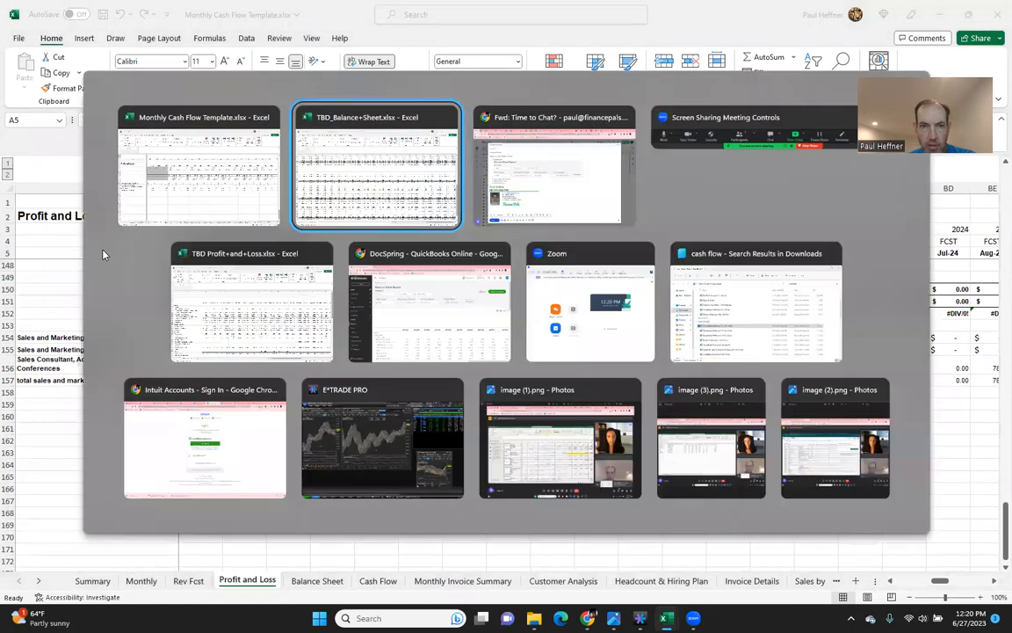
key(Tab)
key(Tab)
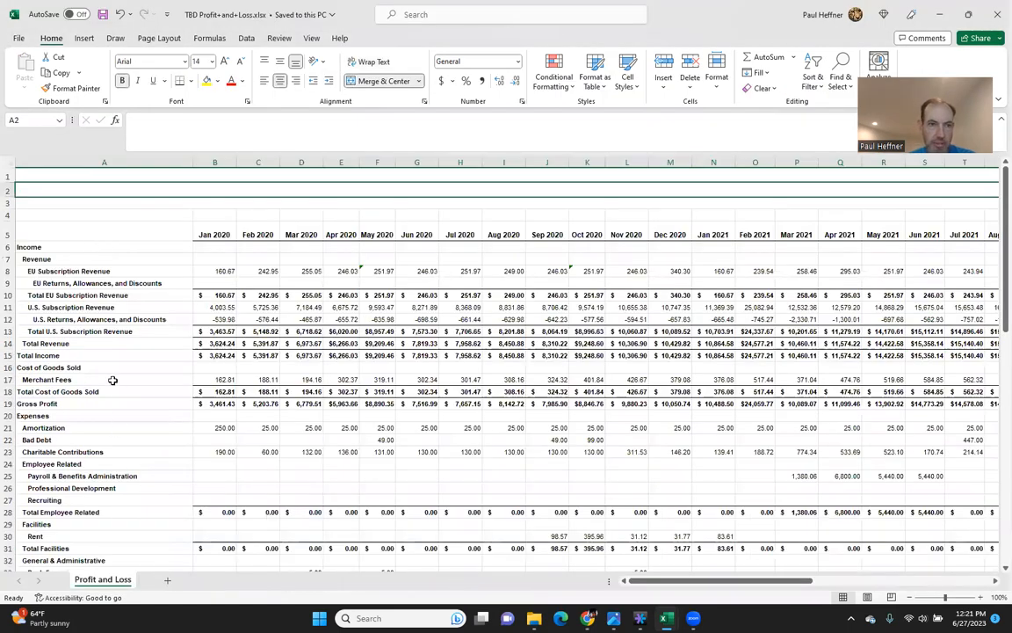
key(Down)
key(Down)
key(Down)
key(ctrl+shift+Right)
key(ctrl+shift+Right)
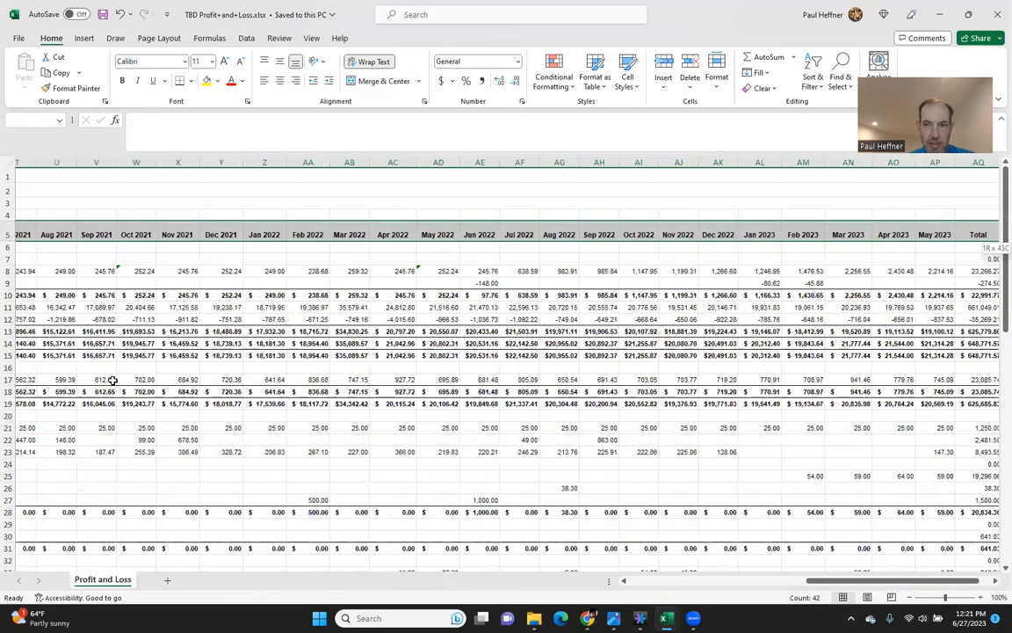
key(ctrl+shift+Down)
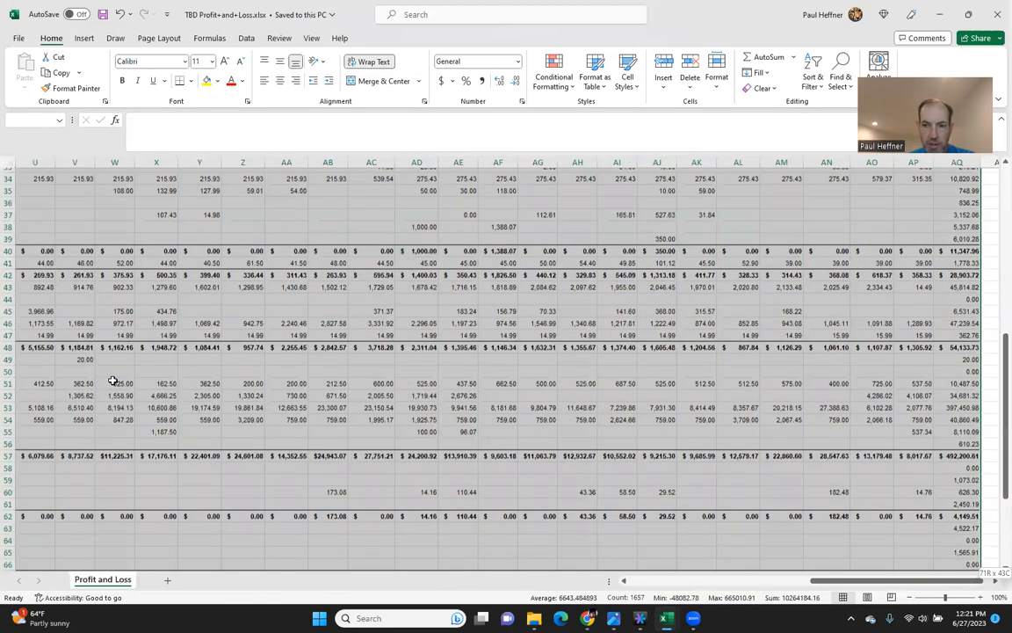
scroll(113, 379, down, 3)
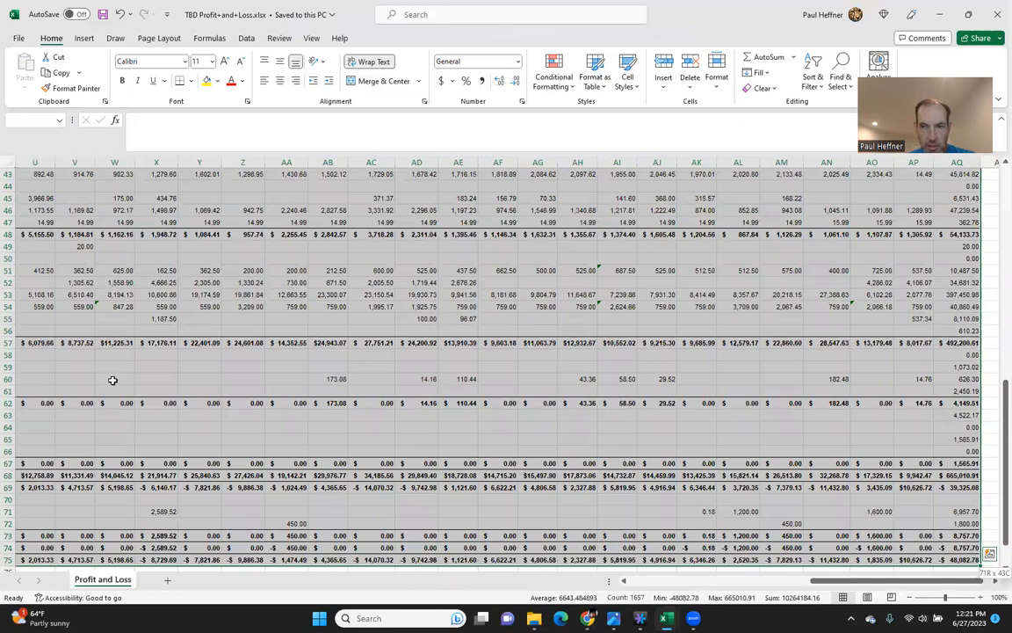
key(shift+Left)
key(ctrl+c)
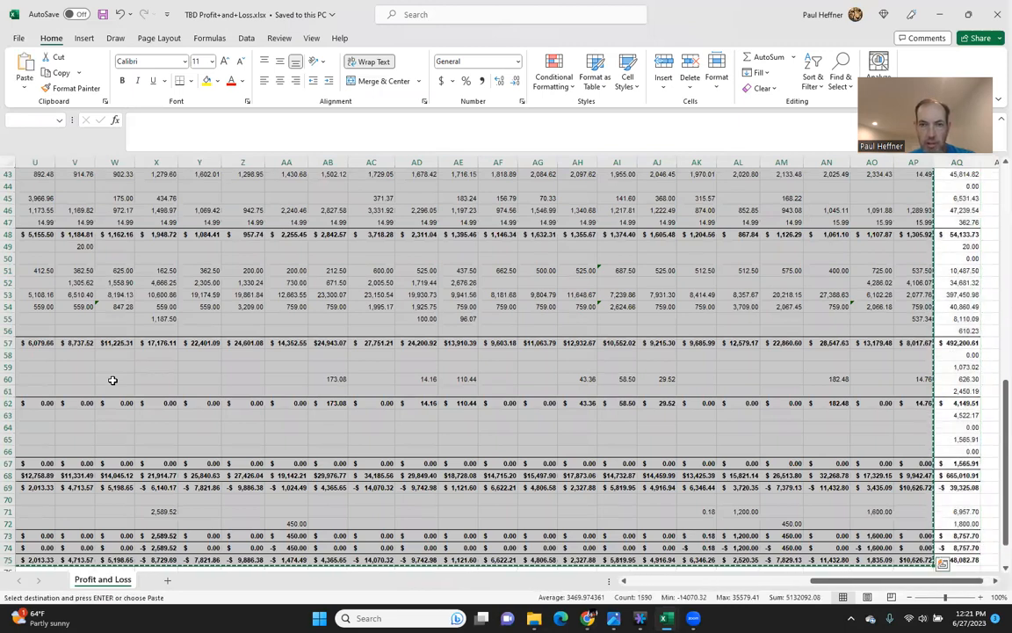
key(ctrl+Home)
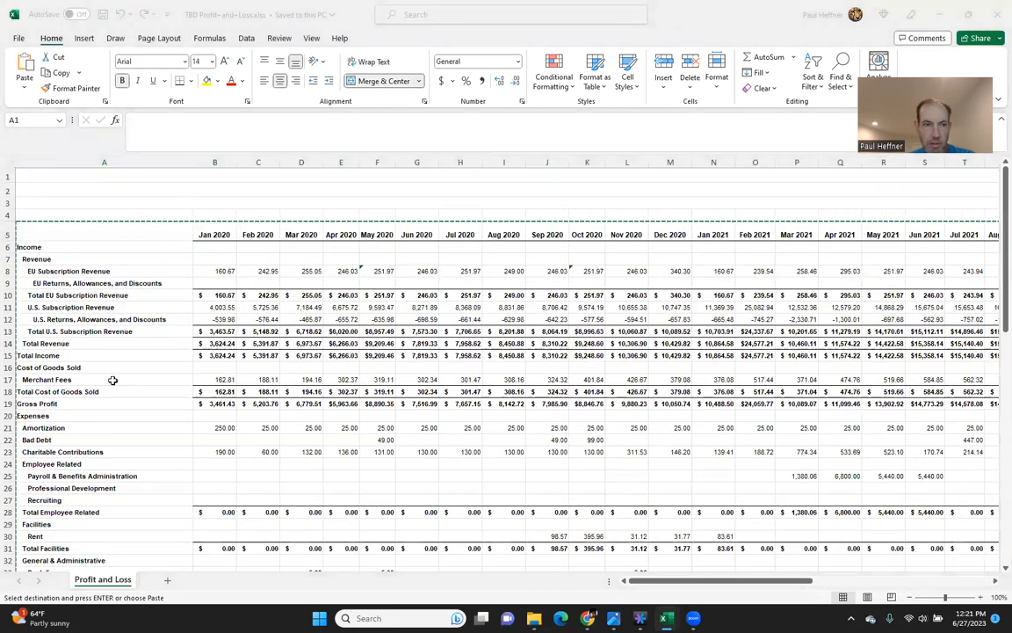
key(alt+Tab)
key(ctrl+v)
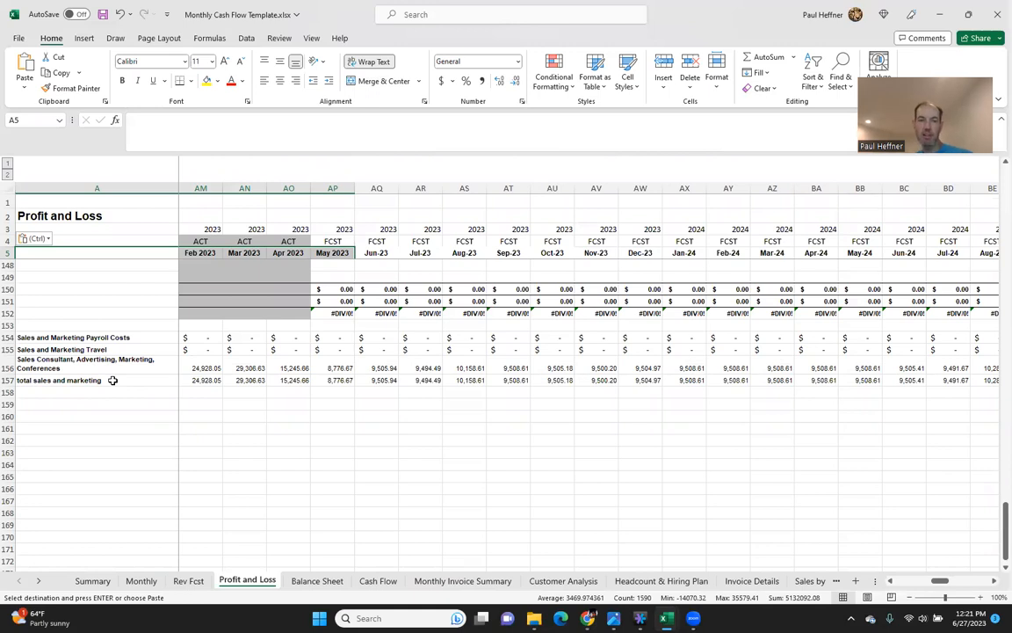
Review the pasted Profit and Loss from Income down to Net Income and the cleared rows above Sales and Marketing Payroll Costs
key(Down)
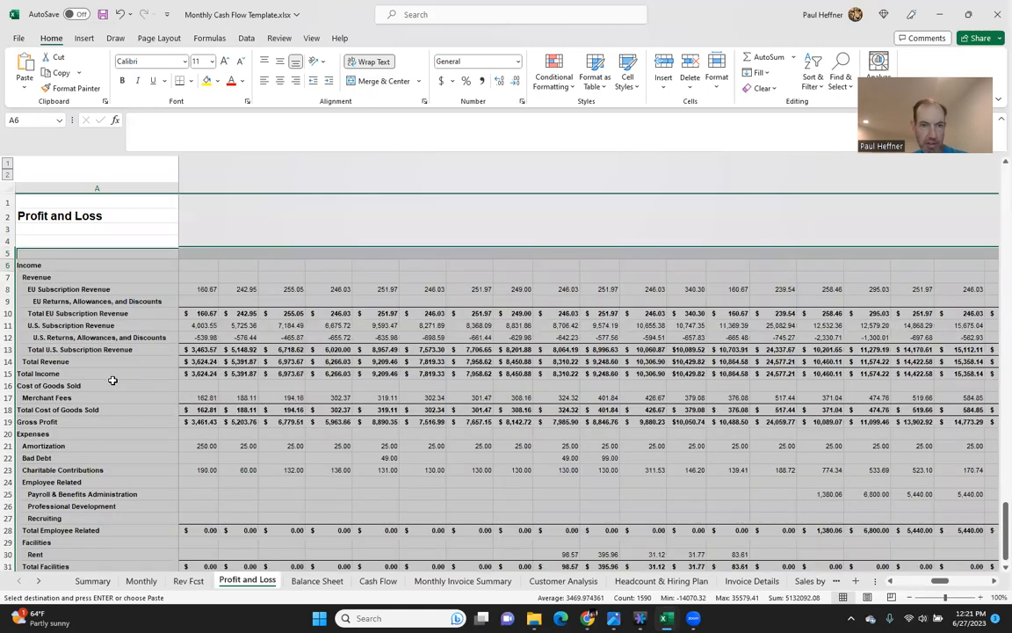
key(Down)
key(Down)
key(Down)
key(Down)
key(Down)
key(Down)
key(Down)
key(Down)
key(Down)
key(Down)
key(Down)
key(Down)
key(Down)
key(Down)
key(Down)
key(Down)
key(Down)
key(Down)
key(Down)
key(Down)
key(Down)
key(Down)
key(Down)
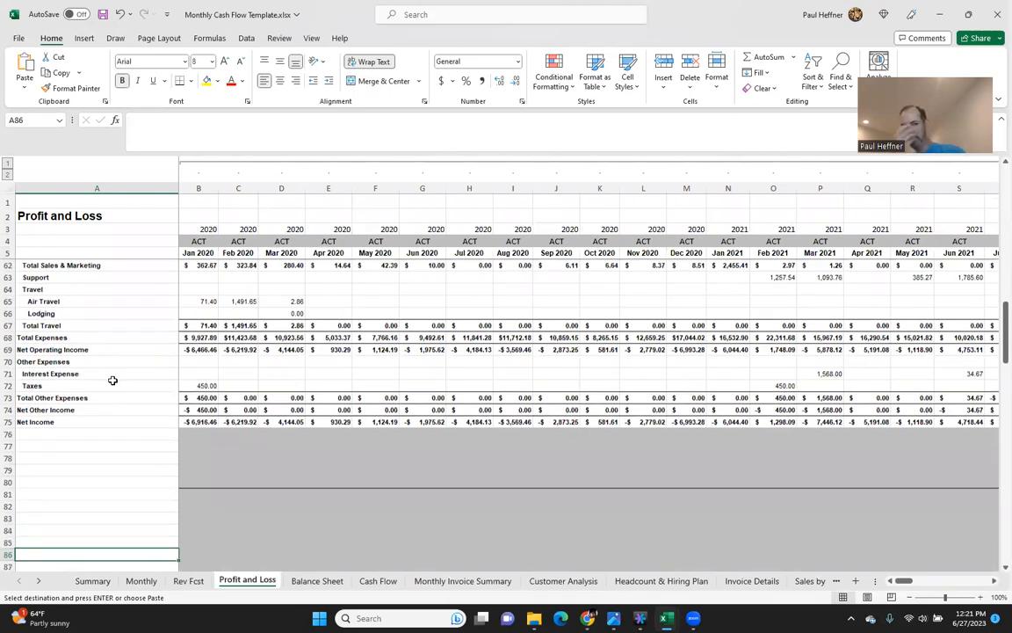
key(ctrl+v)
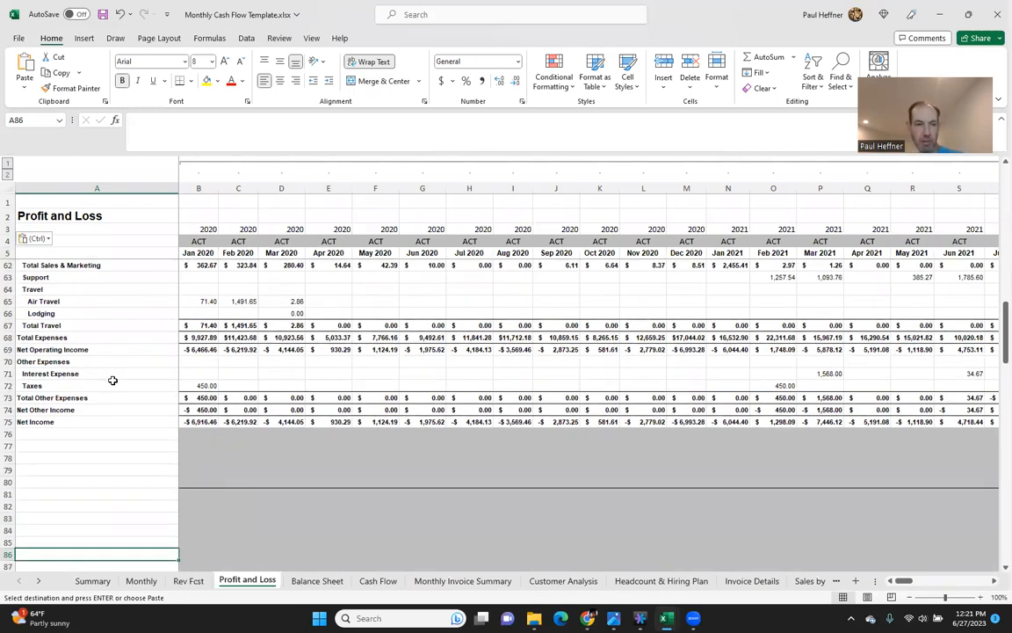
key(ctrl+Down)
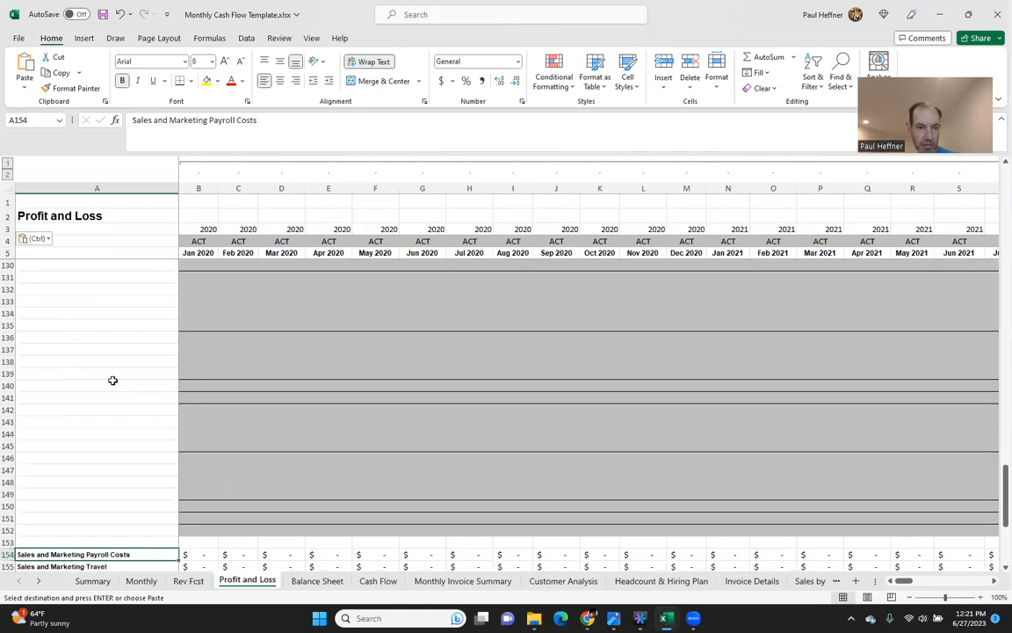
key(ctrl+Up)
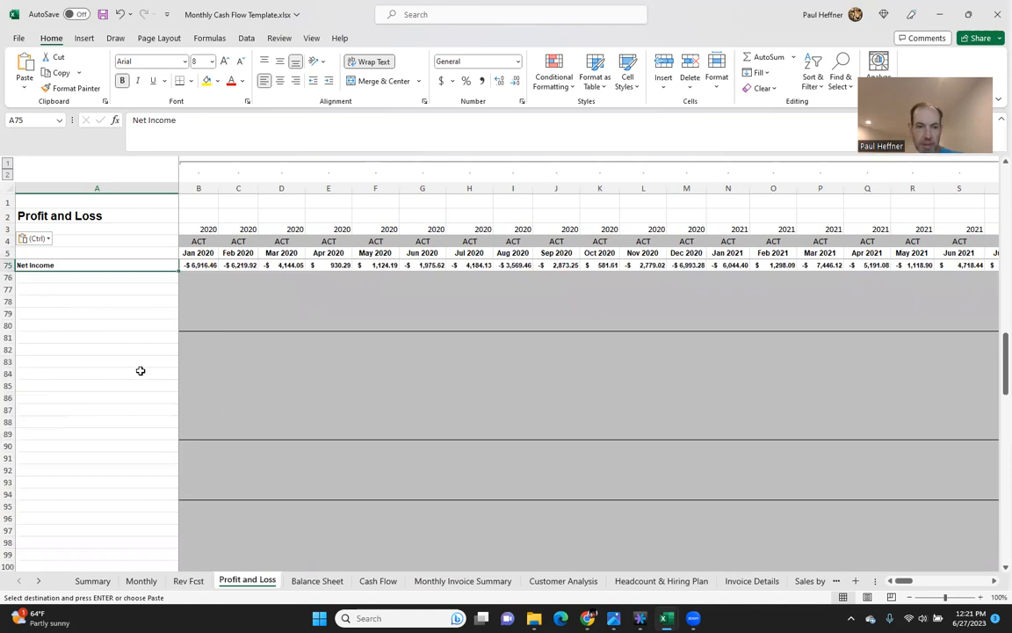
key(ctrl+Up)
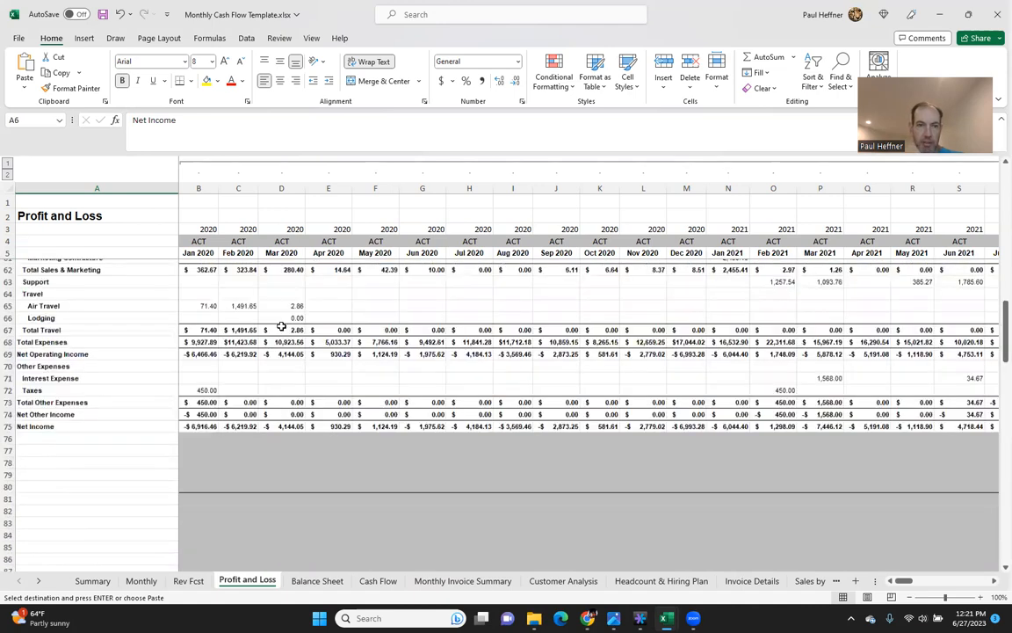
key(ctrl+Up)
key(ctrl+Down)
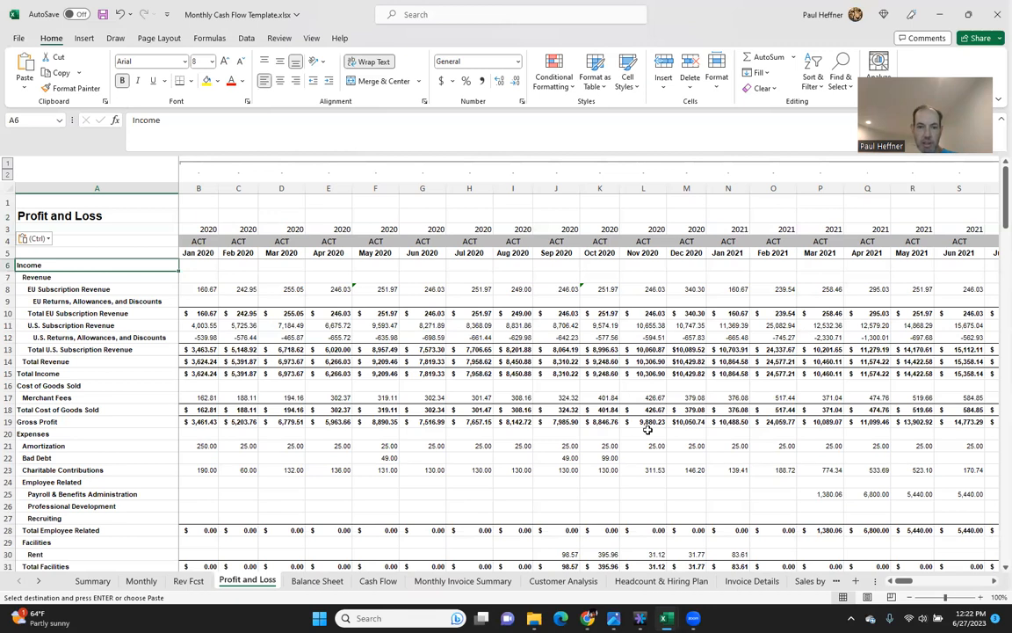
On the Rev Fcst sheet, link January 2020 revenue in B2 to Total Revenue in 'Profit and Loss'!B14
click(189, 581)
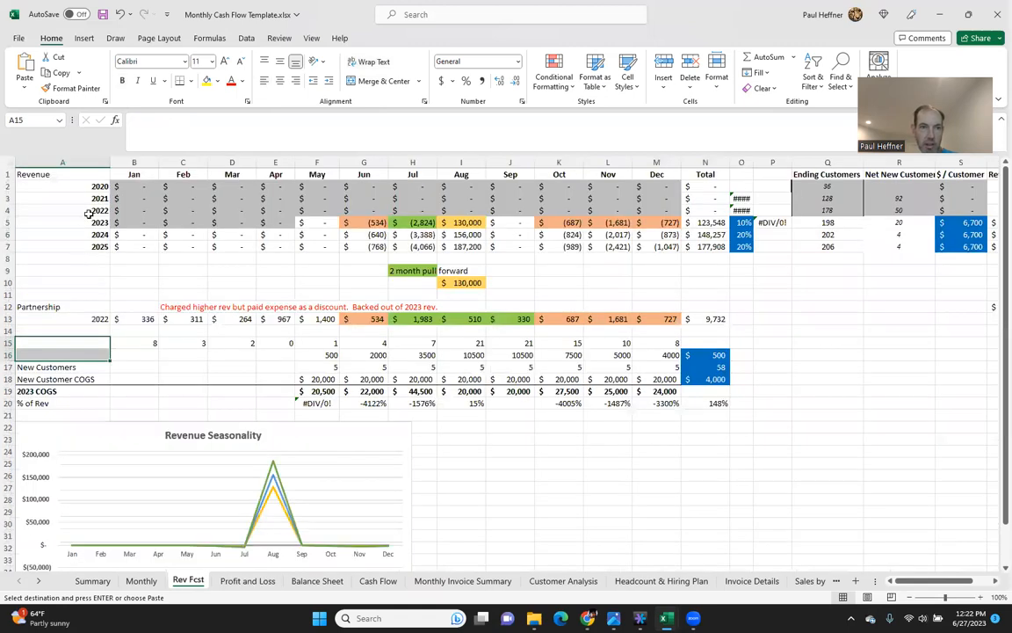
click(93, 210)
key(Right)
key(Up)
key(Up)
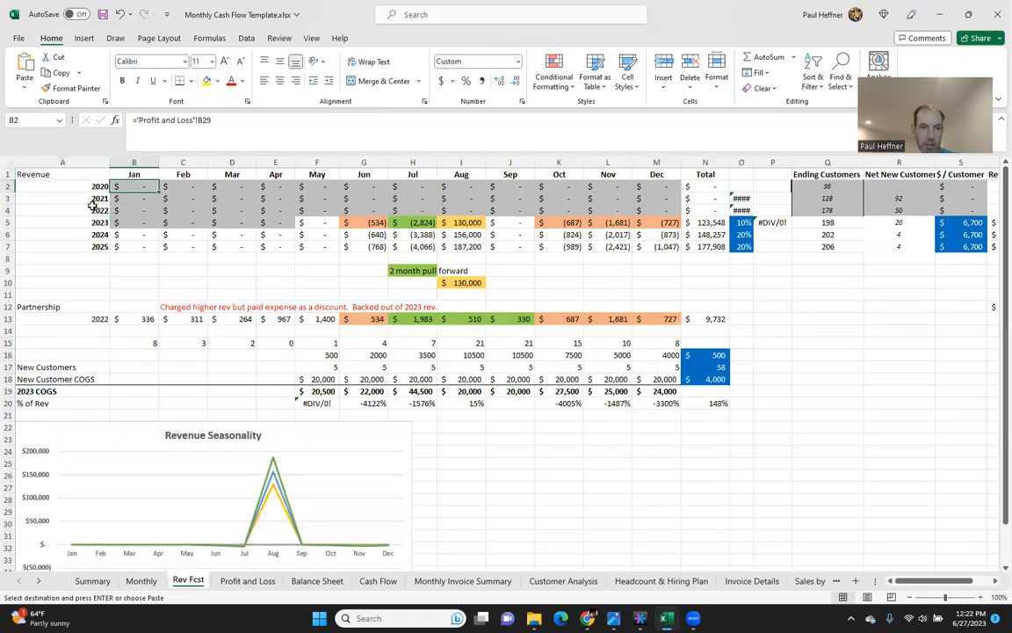
text(=)
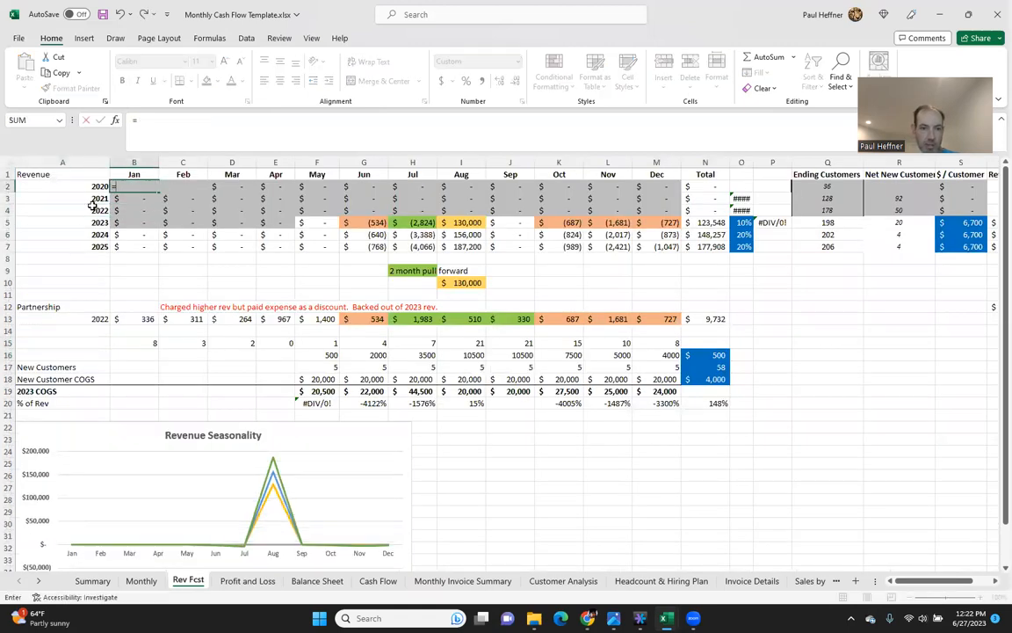
click(233, 585)
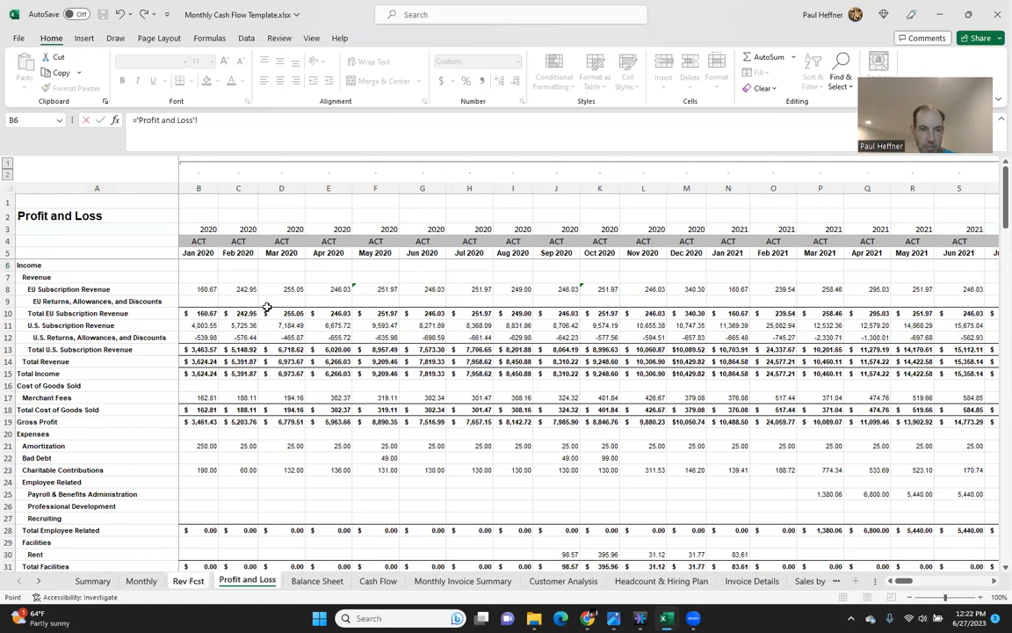
click(200, 361)
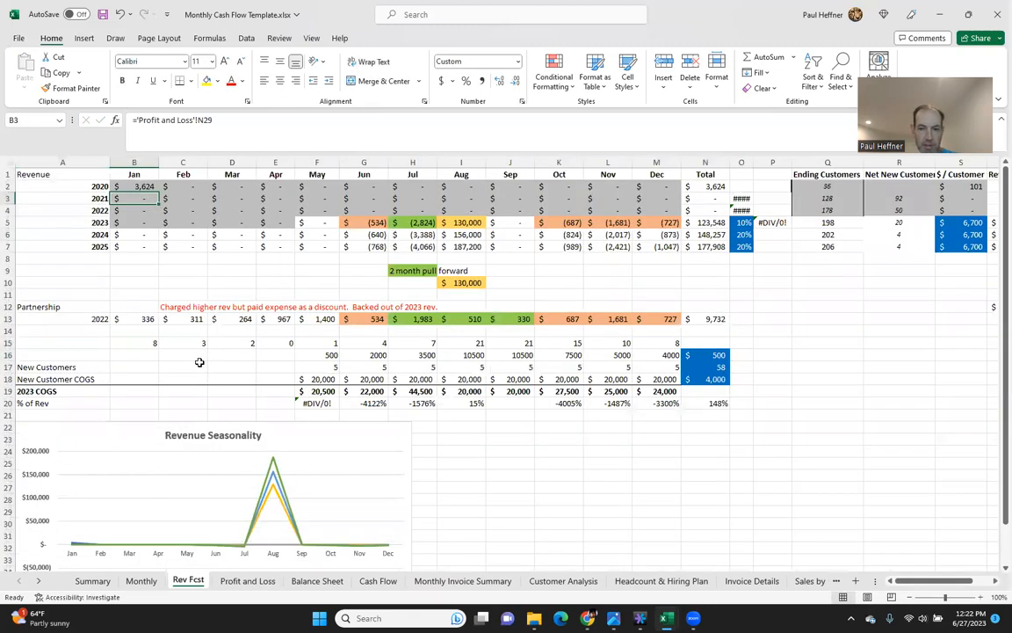
Link January 2021 revenue in Rev Fcst B3 to Total Revenue in 'Profit and Loss'!N14
text(=)
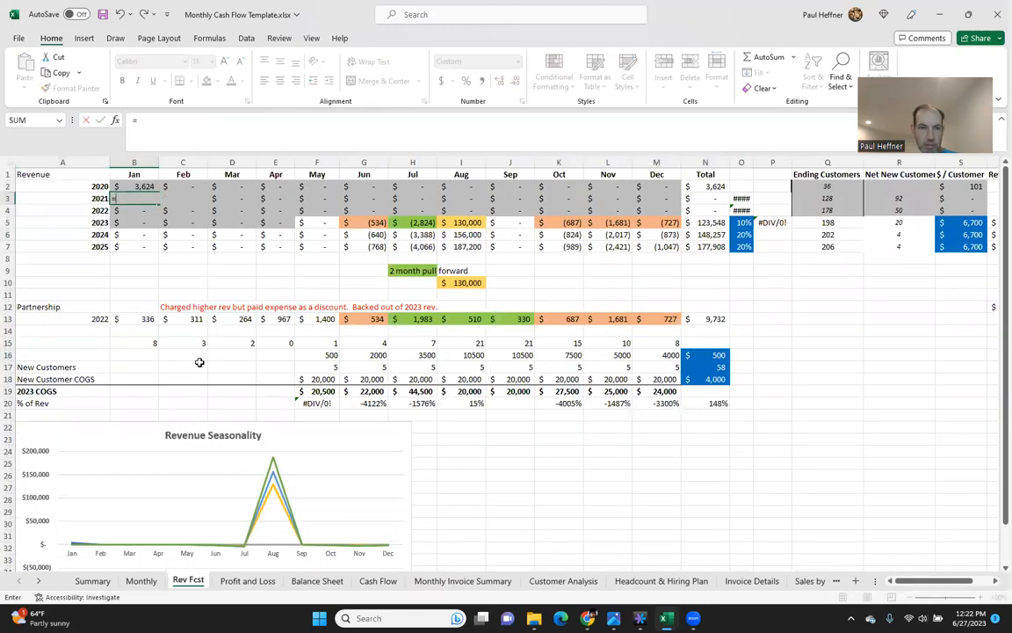
click(248, 581)
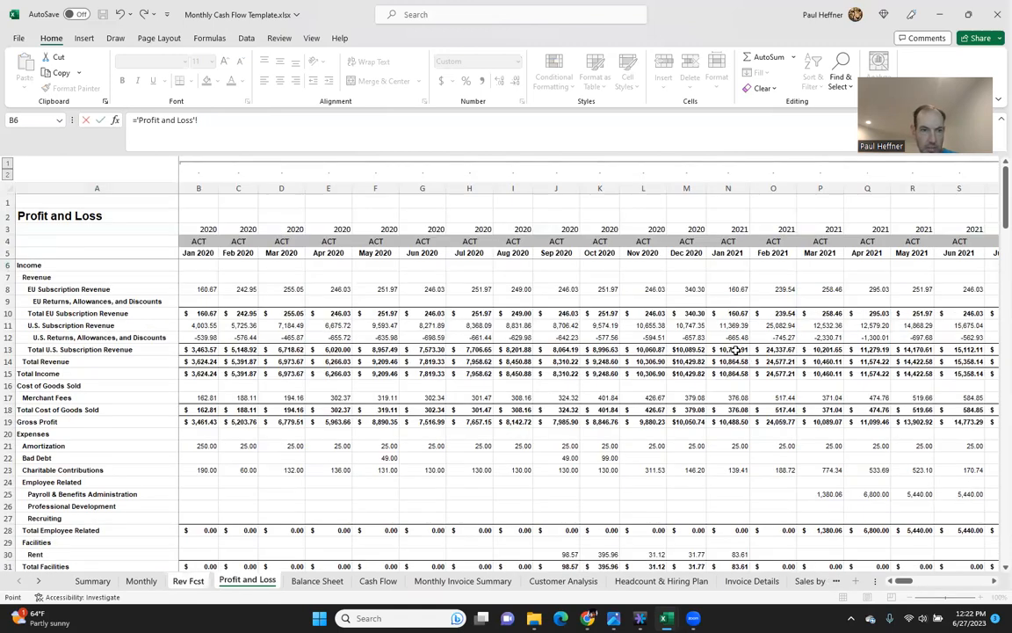
click(736, 361)
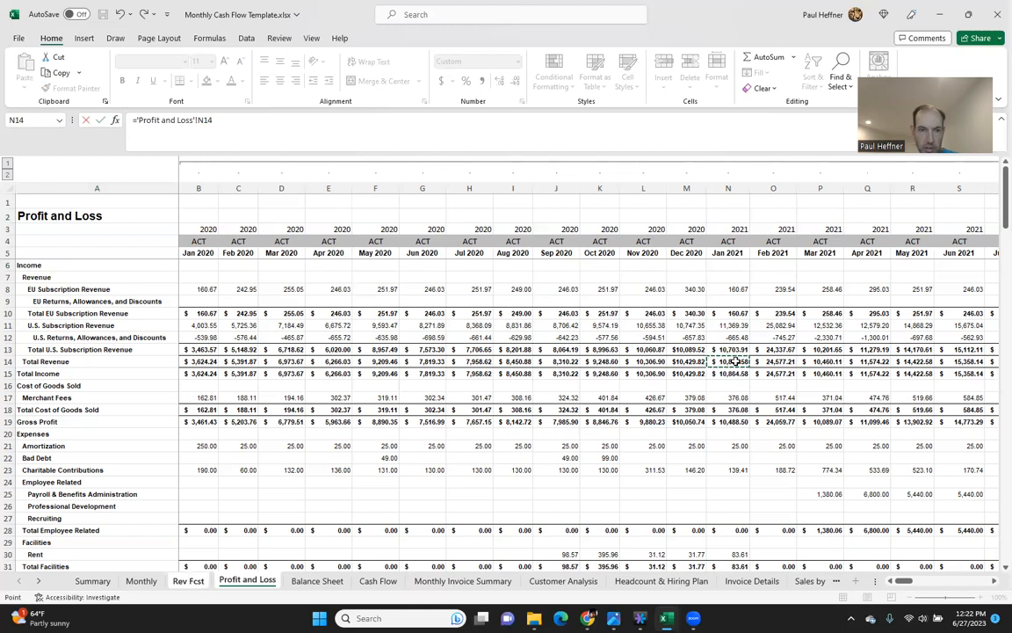
key(Return)
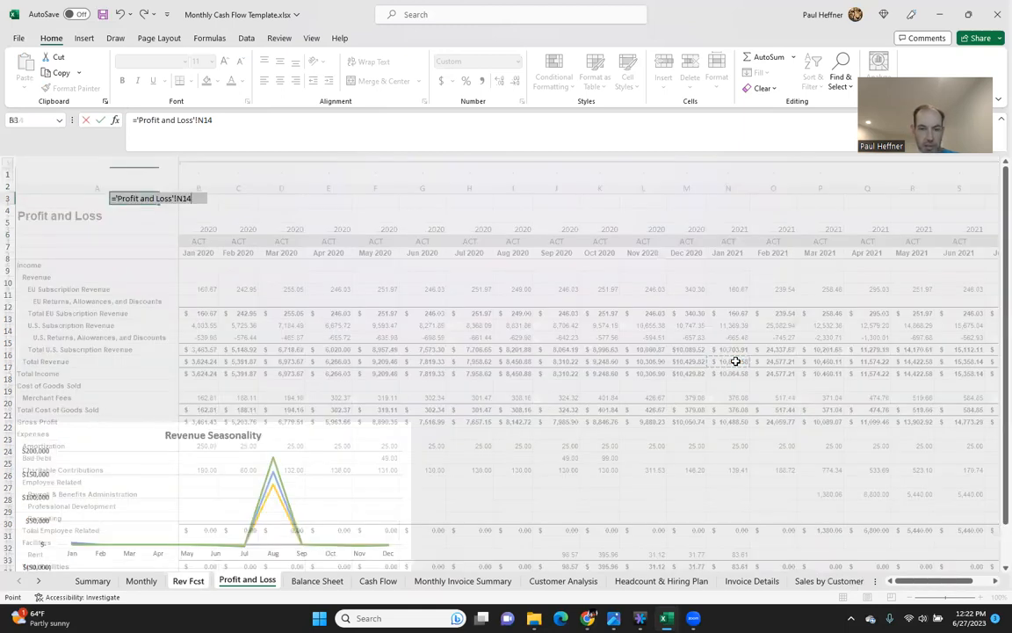
Link January 2022 revenue in Rev Fcst B4 to Total Revenue in 'Profit and Loss'!Z14
text(=)
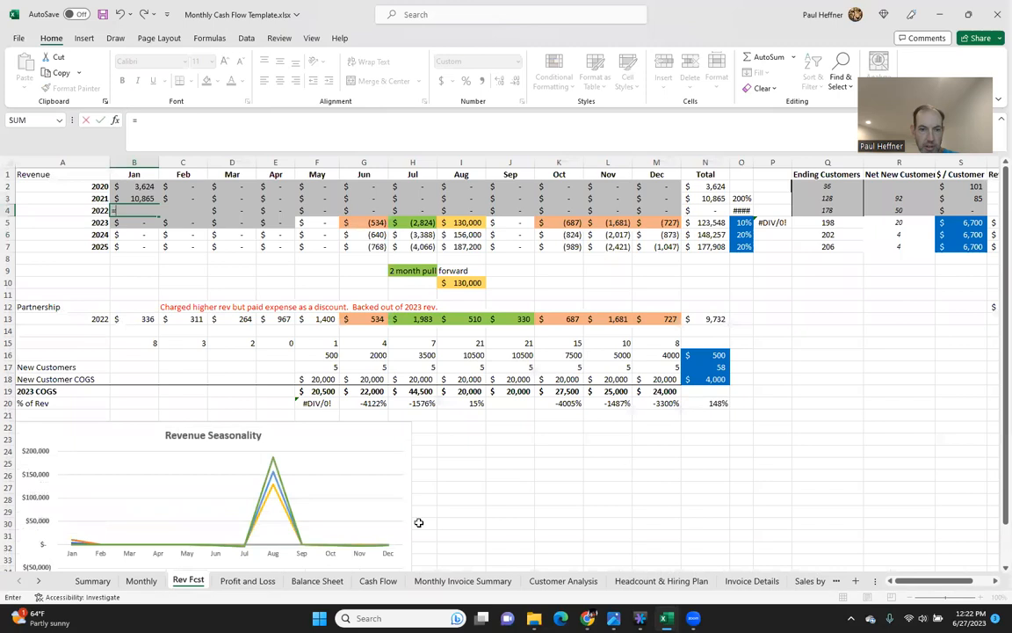
click(253, 581)
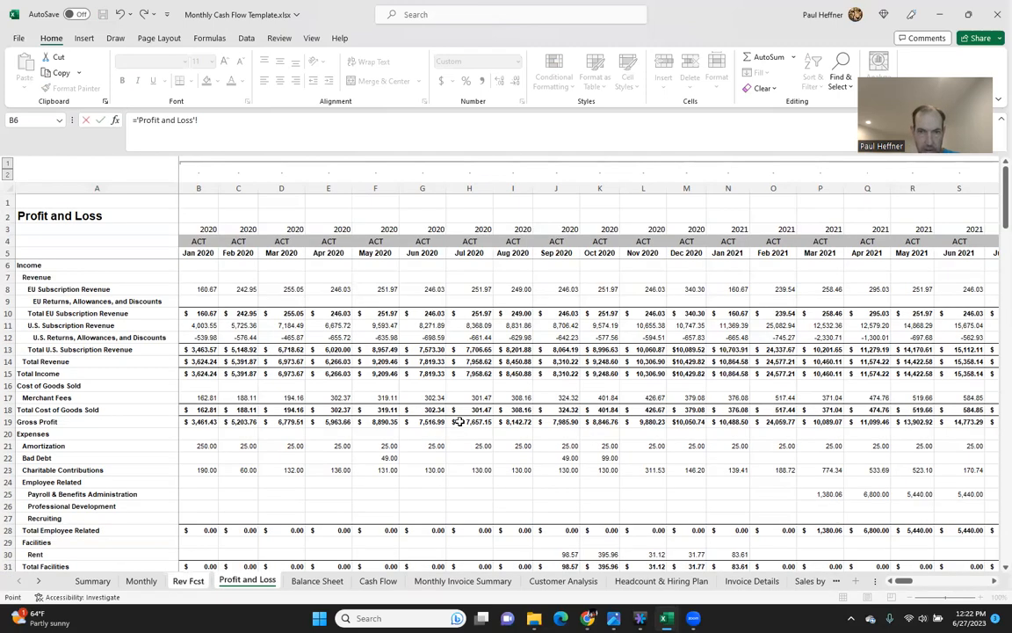
scroll(790, 326, right, 2)
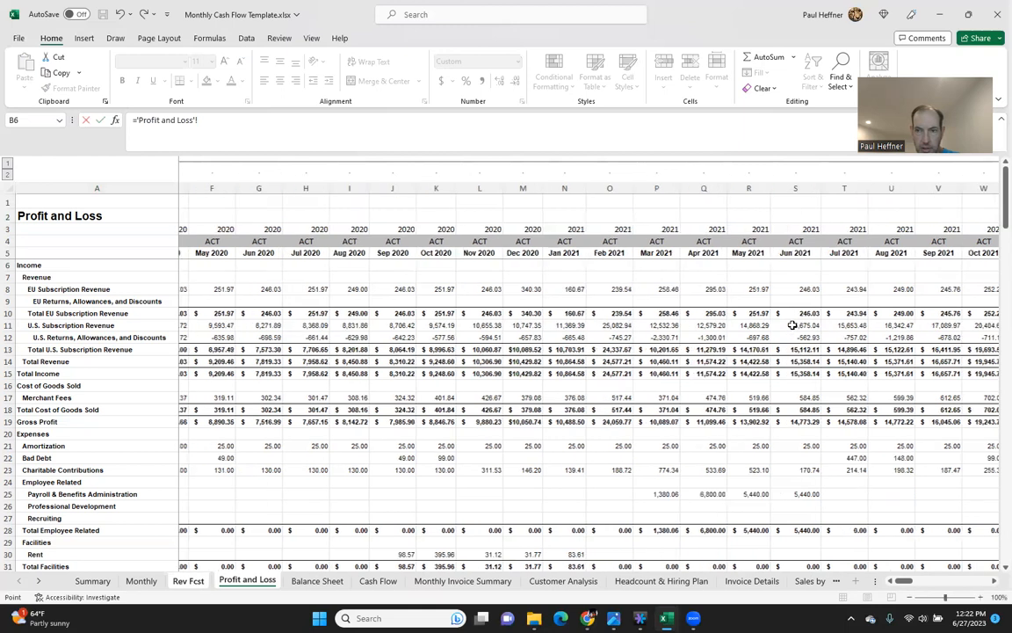
scroll(792, 325, right, 5)
scroll(792, 325, right, 2)
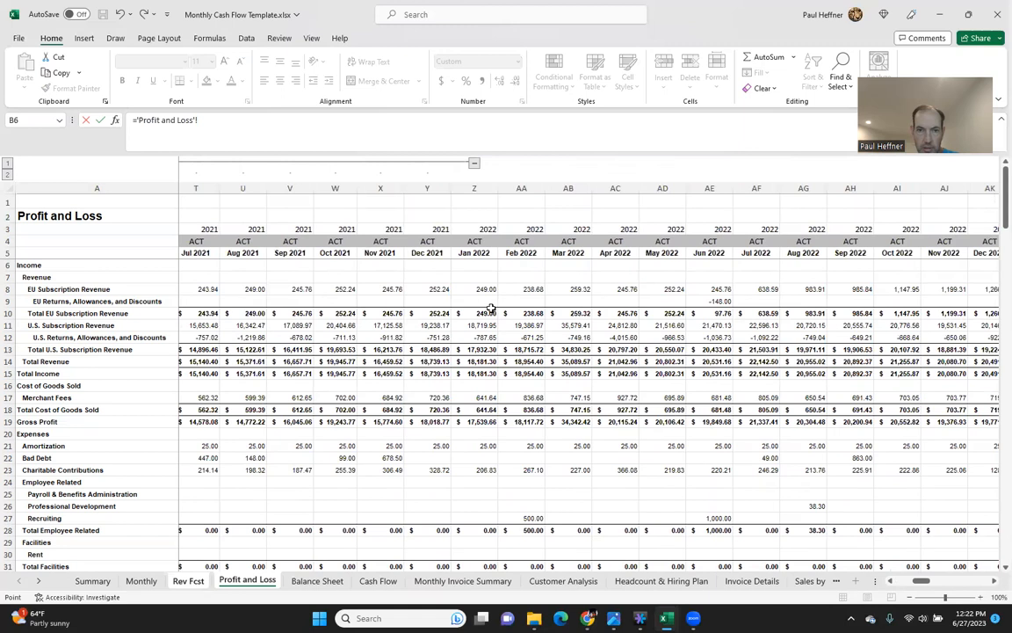
click(482, 362)
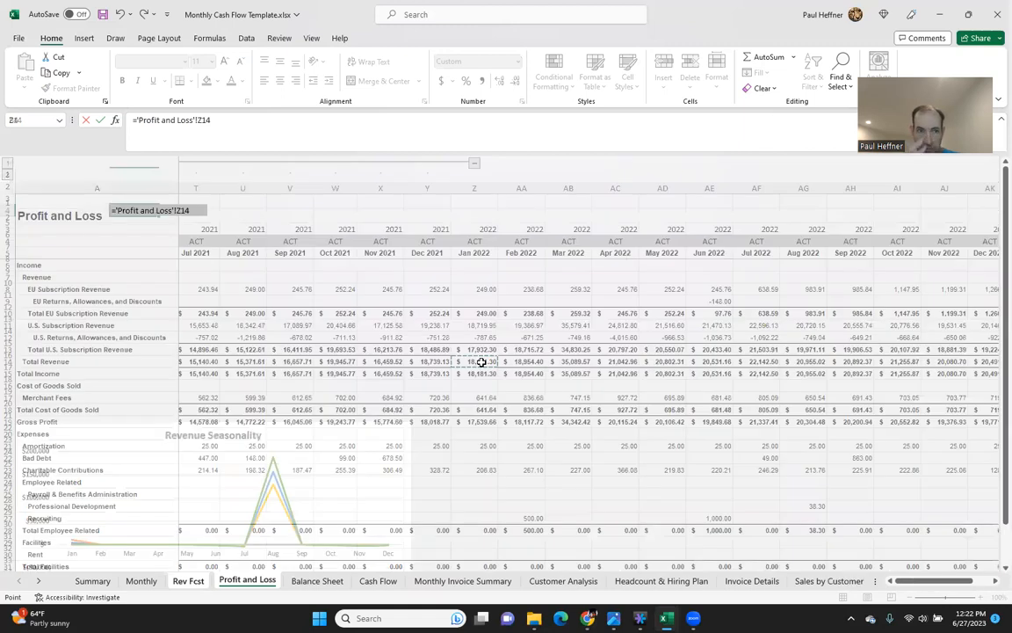
key(Escape)
Link January 2023 revenue in Rev Fcst B5 to Total Revenue in 'Profit and Loss'!AL14 and go back to B2
text(=)
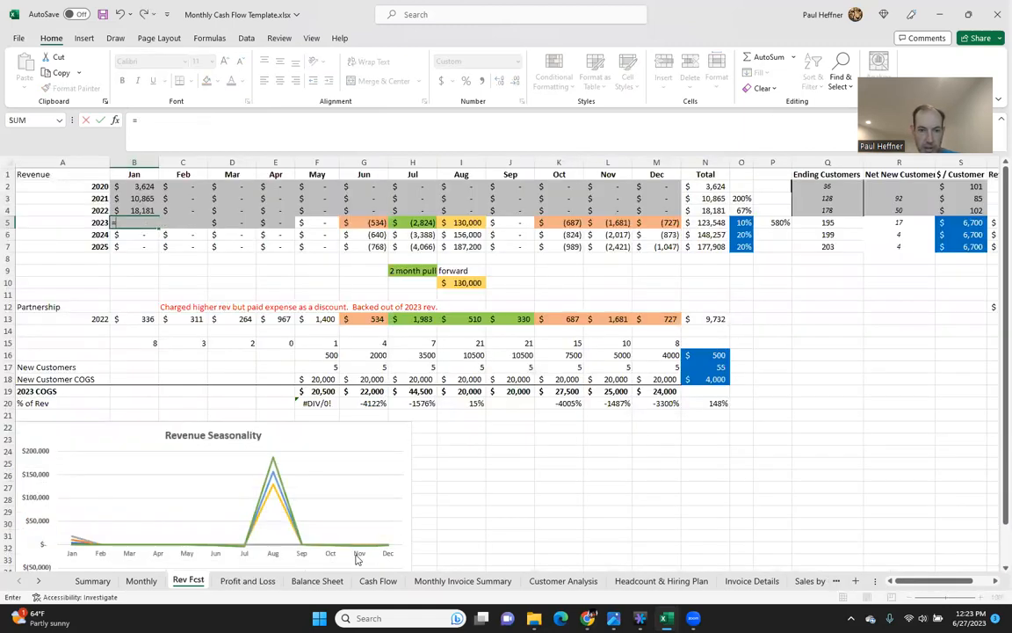
click(248, 581)
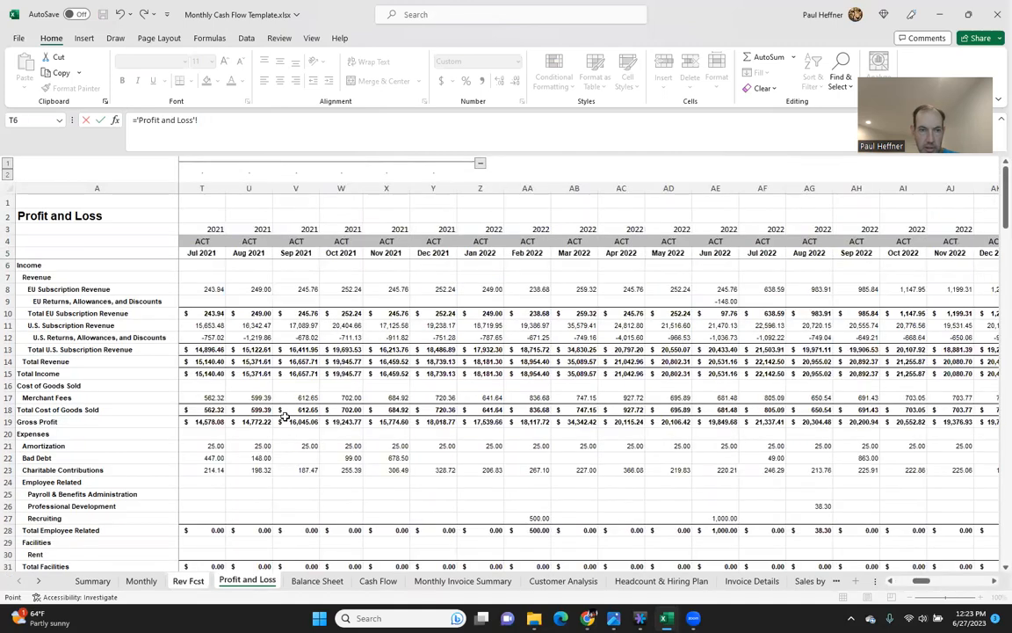
scroll(810, 349, right, 2)
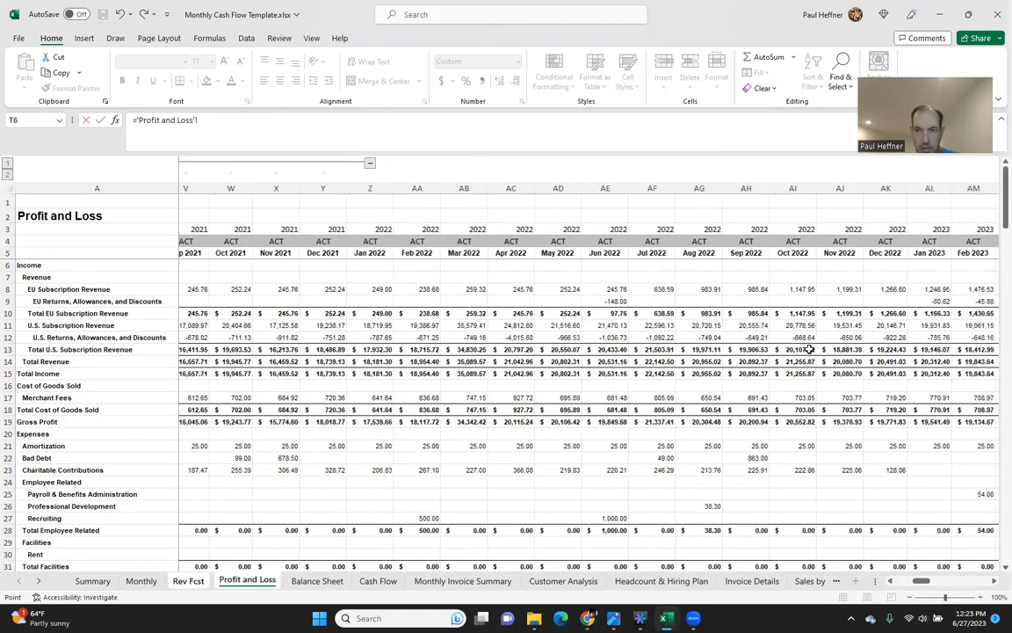
scroll(810, 349, right, 3)
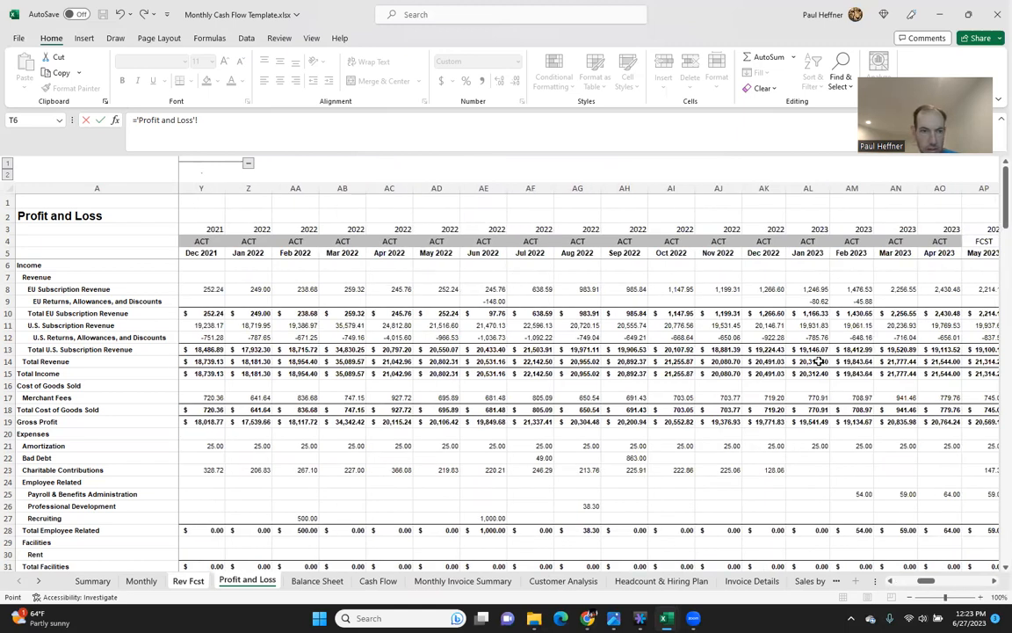
click(818, 362)
key(Return)
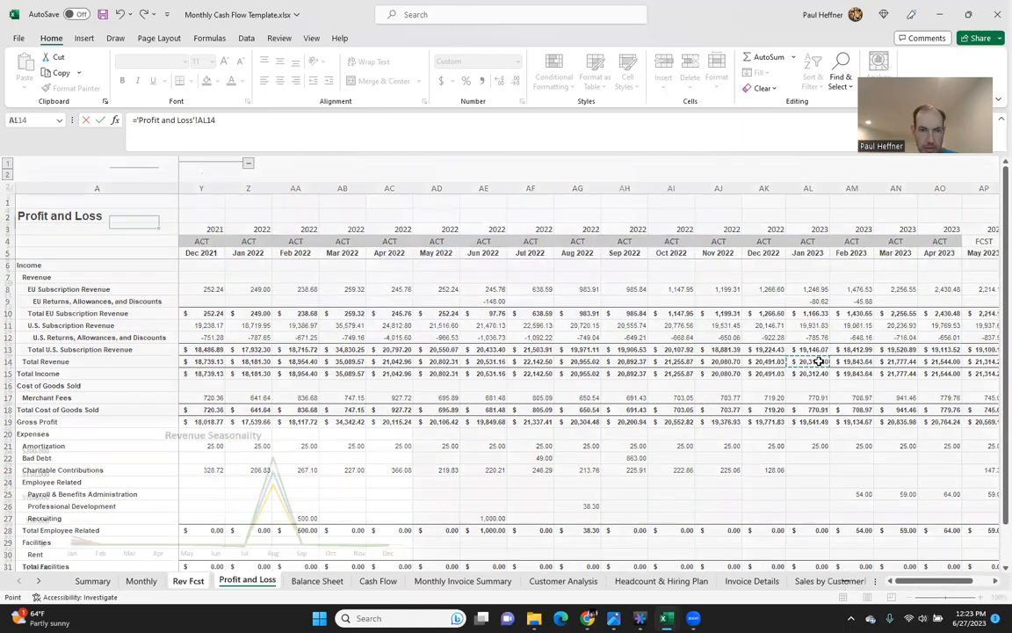
key(Up)
key(Up)
key(Up)
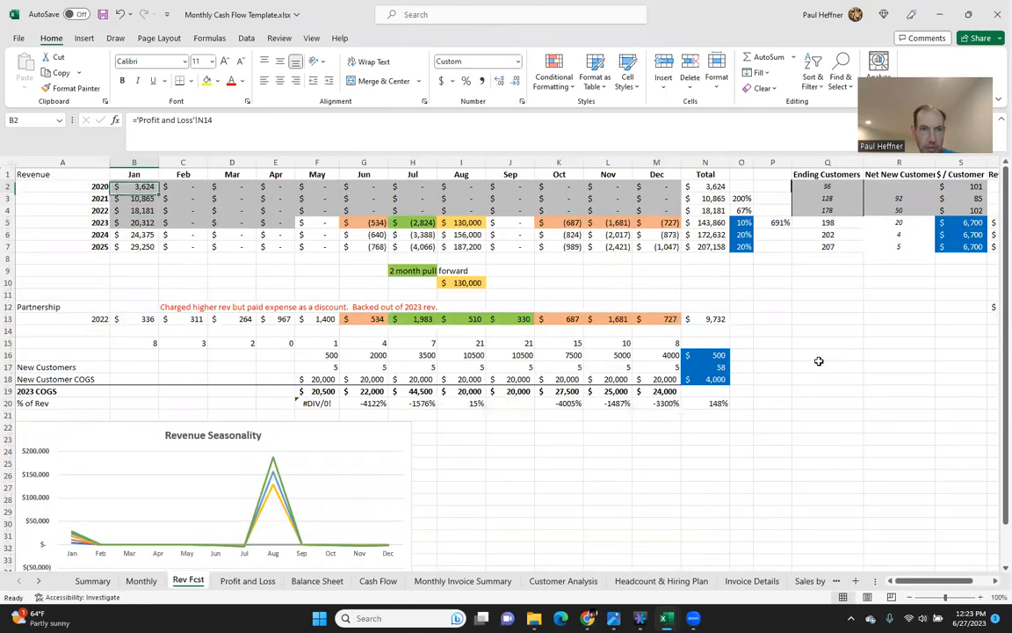
Copy the January revenue links for 2020 to 2022 (B2:B4) across through December in column M
key(shift+Down)
key(shift+Down)
key(ctrl+c)
key(shift+Right)
key(shift+Right)
key(shift+Right)
key(shift+Right)
key(shift+Right)
key(shift+Right)
key(shift+Right)
key(shift+Right)
key(shift+Right)
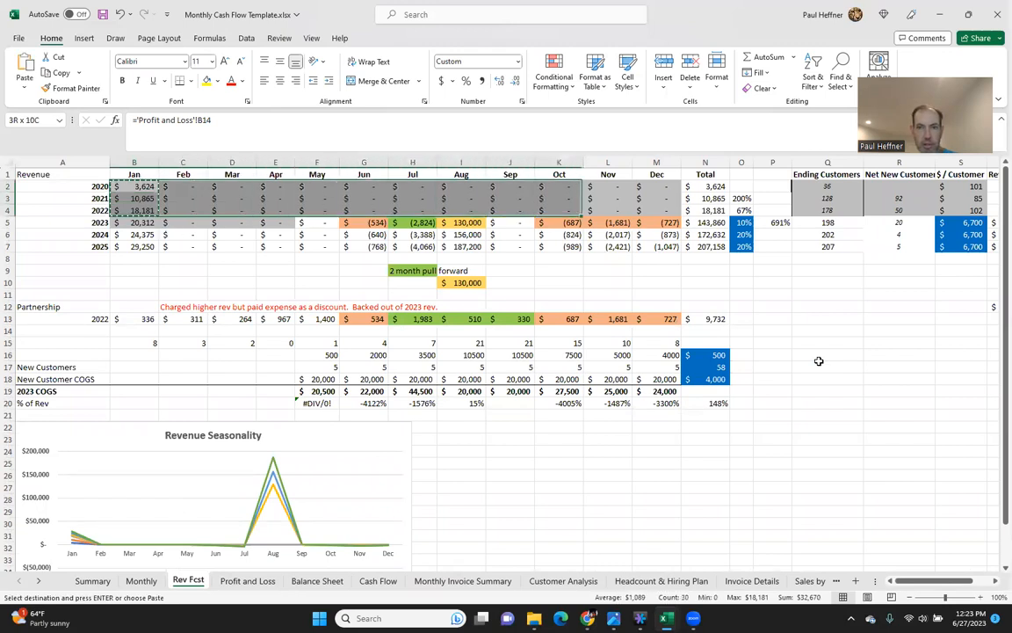
key(shift+Right)
key(shift+Right)
key(shift+Right)
key(shift+Left)
key(ctrl+v)
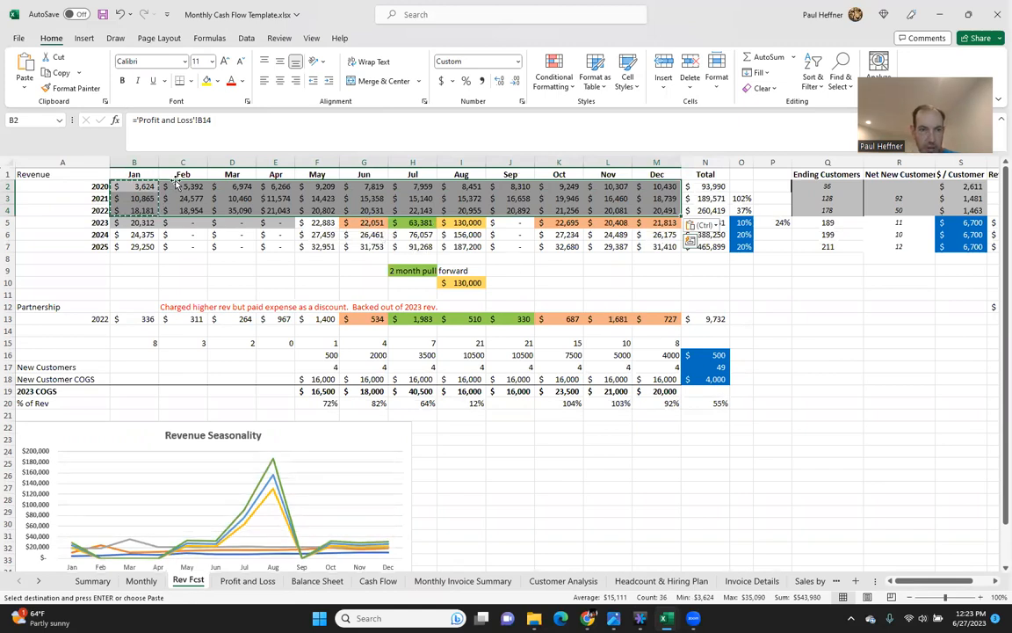
Copy the January 2023 revenue link in B5 across through May 2023 in F5
key(Down)
key(Down)
key(Down)
key(ctrl+c)
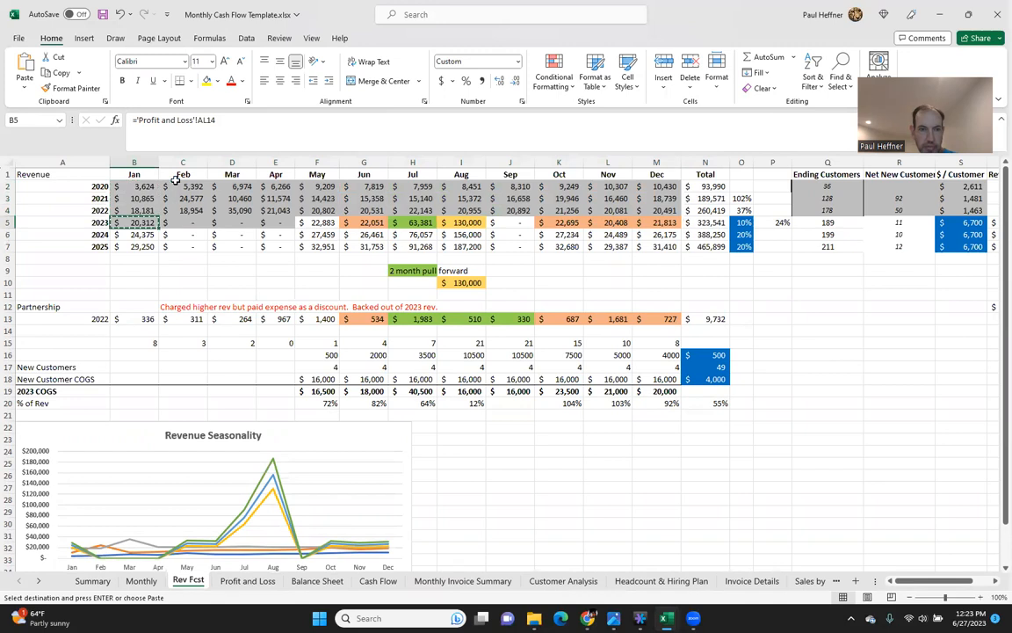
key(shift+Right)
key(shift+Right)
key(shift+Right)
key(shift+Right)
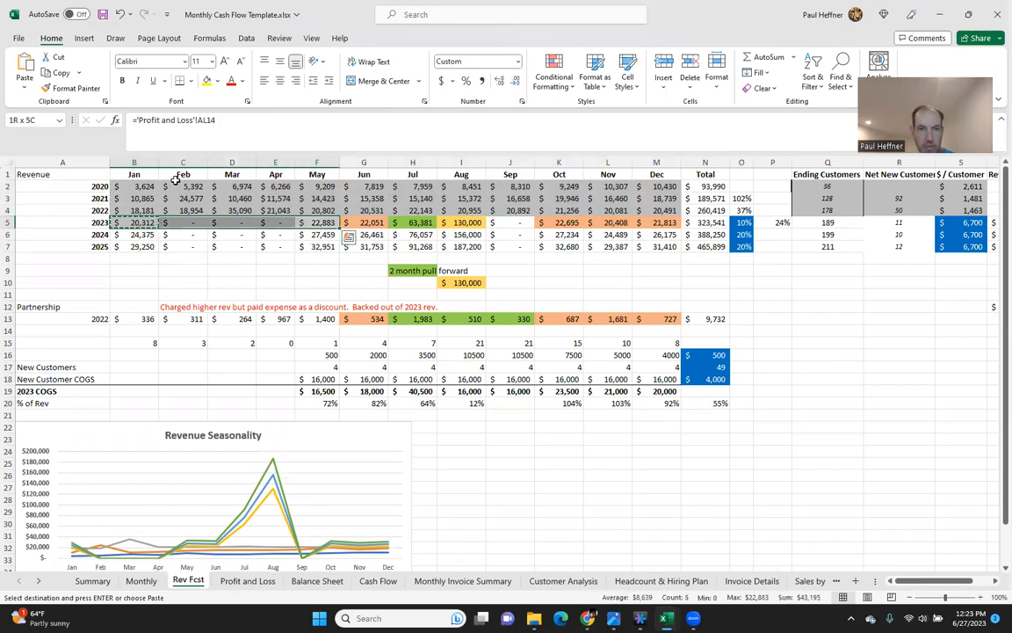
key(ctrl+v)
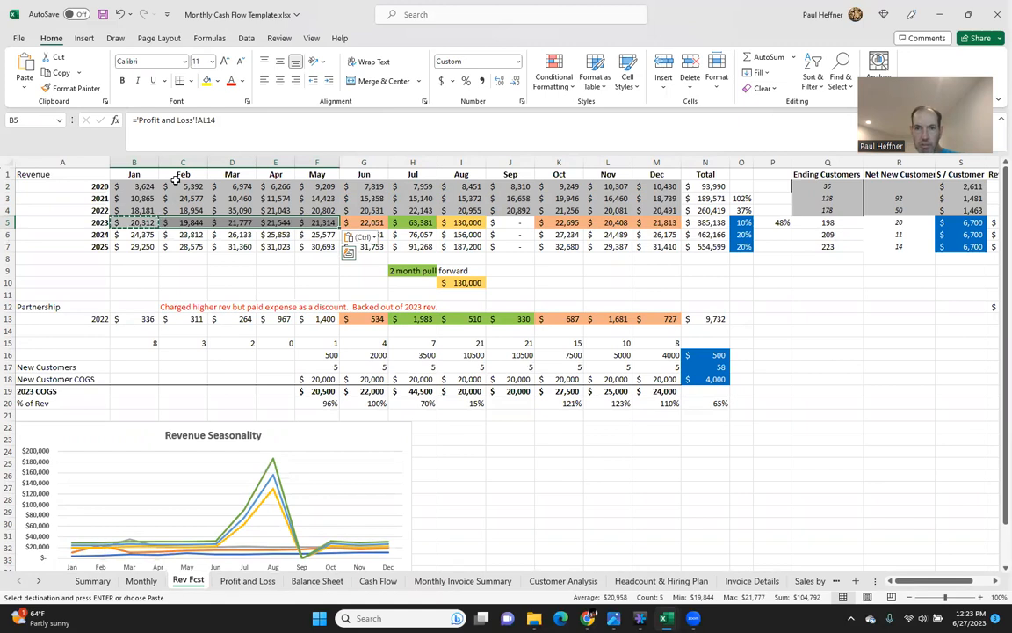
Examine the year-over-year growth formulas for 2021 and 2022 in O3 and O4
key(Right)
key(Right)
key(Right)
key(Right)
key(Right)
key(Right)
key(Right)
key(Right)
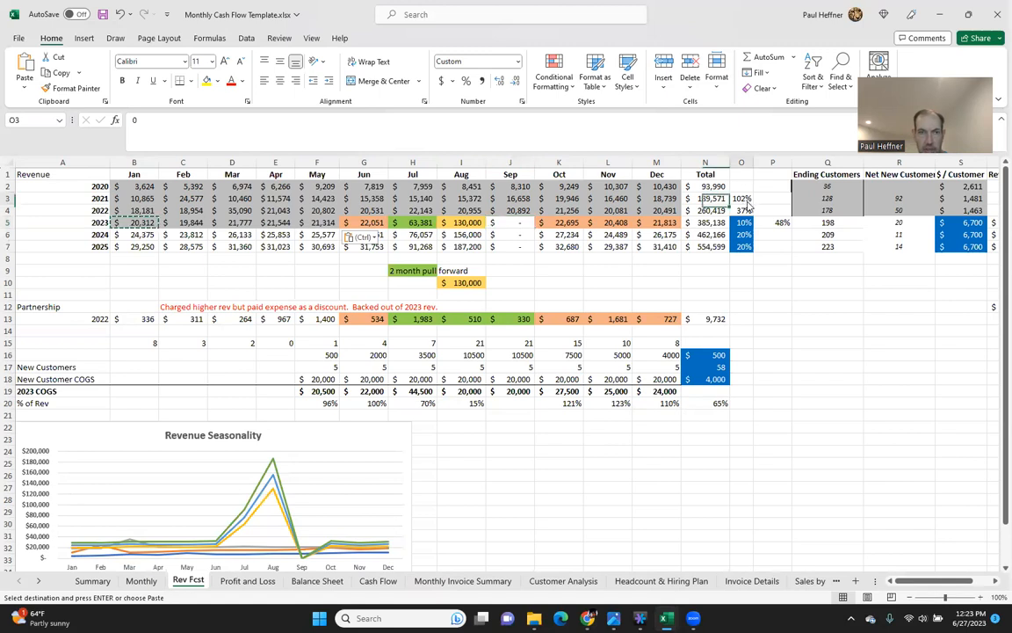
right_click(745, 199)
click(247, 120)
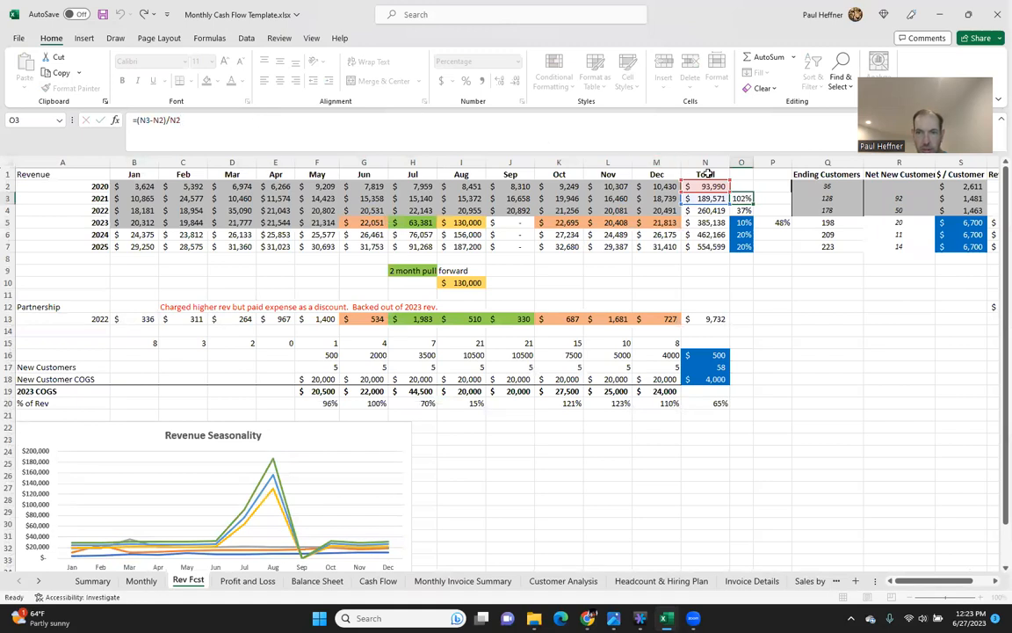
key(Escape)
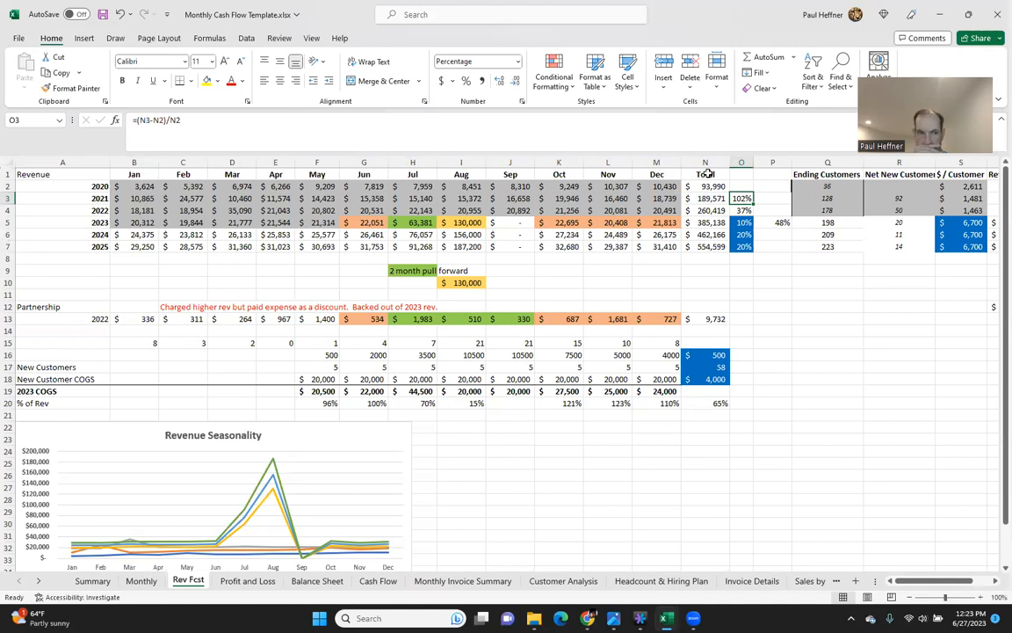
key(Down)
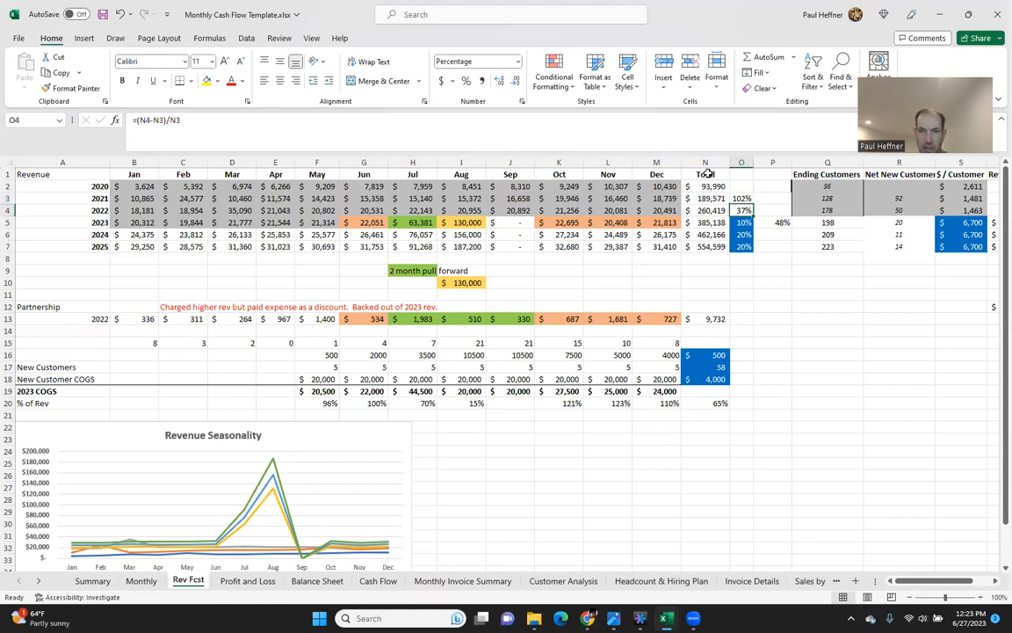
click(618, 135)
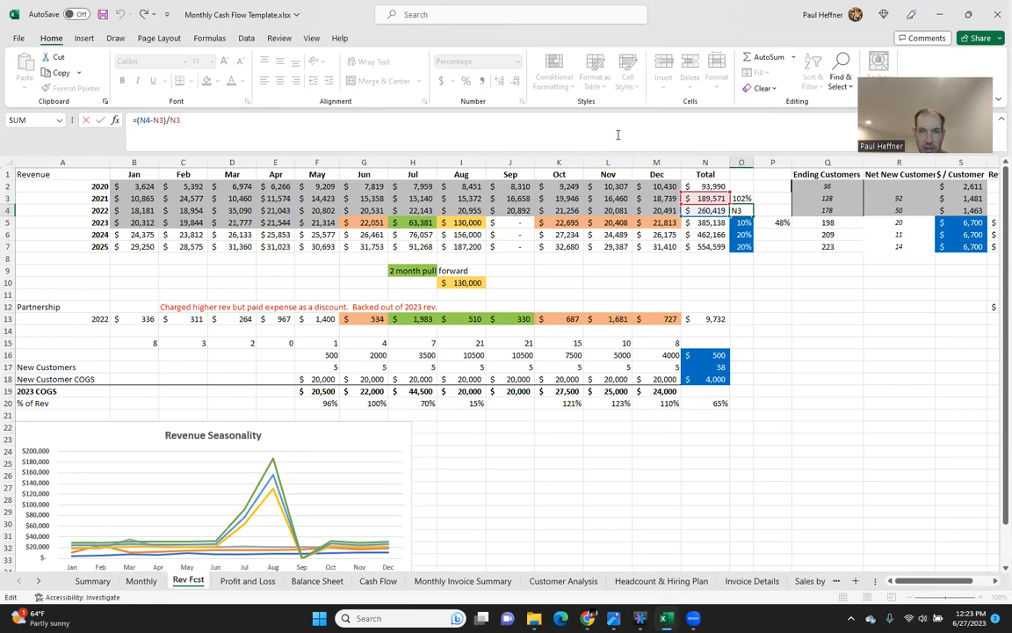
key(Escape)
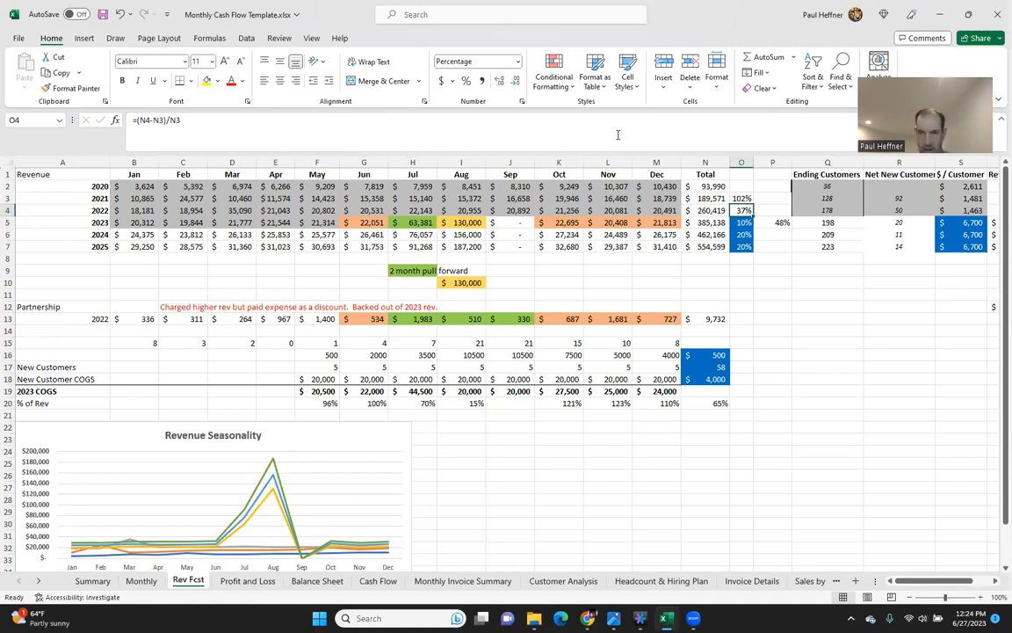
Set the 2023 revenue growth rate in O5 to 20%
key(Down)
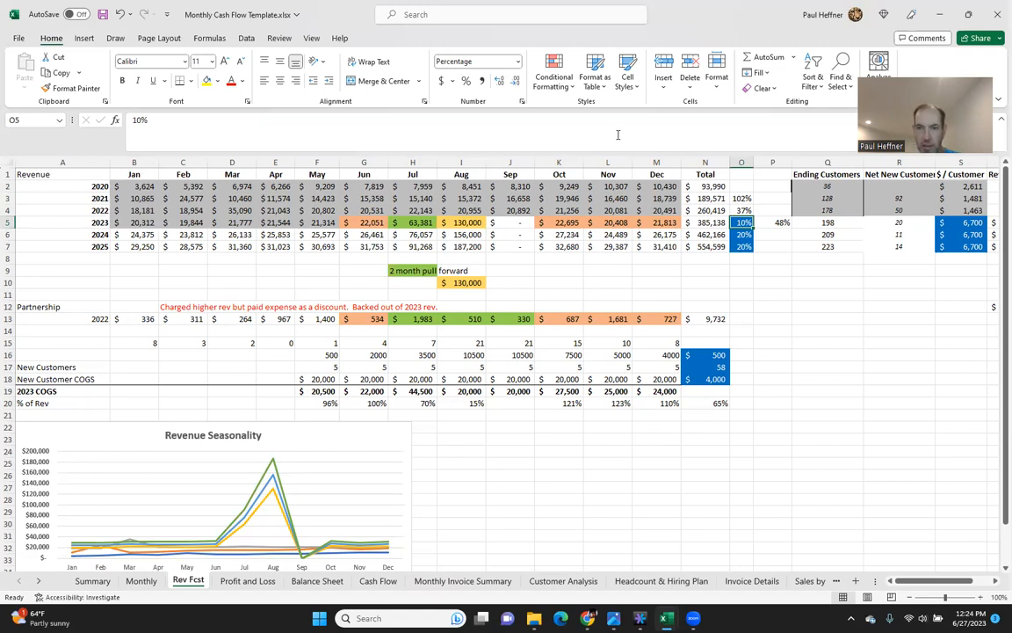
text(20)
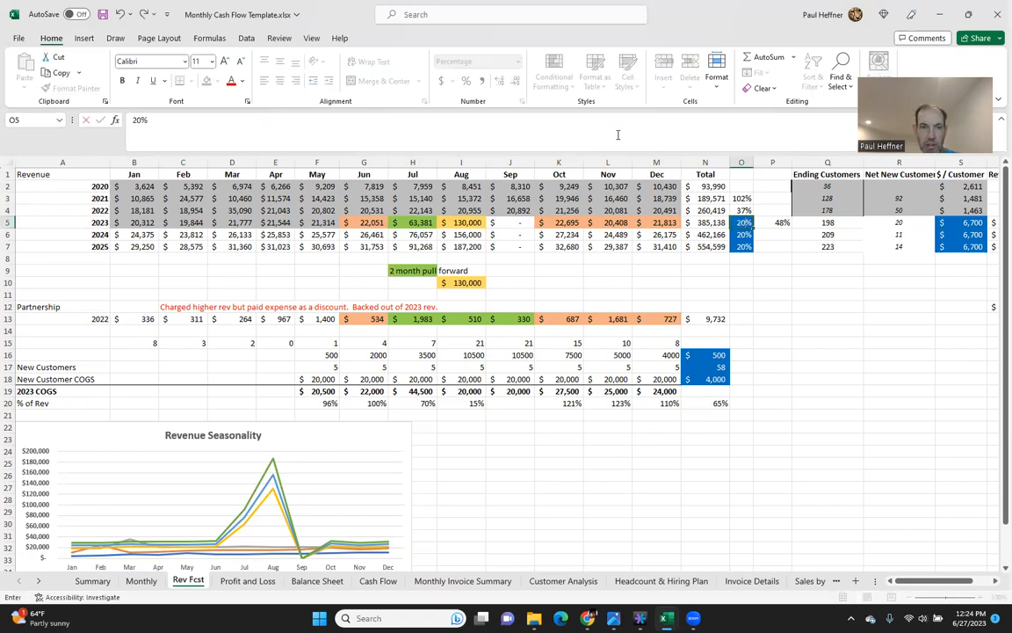
key(Return)
Replace the June 2023 forecast formula in G5 with =G4*(1+$O$5), leaving out the partnership deduction
key(Left)
key(Left)
key(Left)
key(Left)
key(Left)
key(Left)
key(Left)
key(Left)
key(Left)
key(Left)
key(Left)
key(Left)
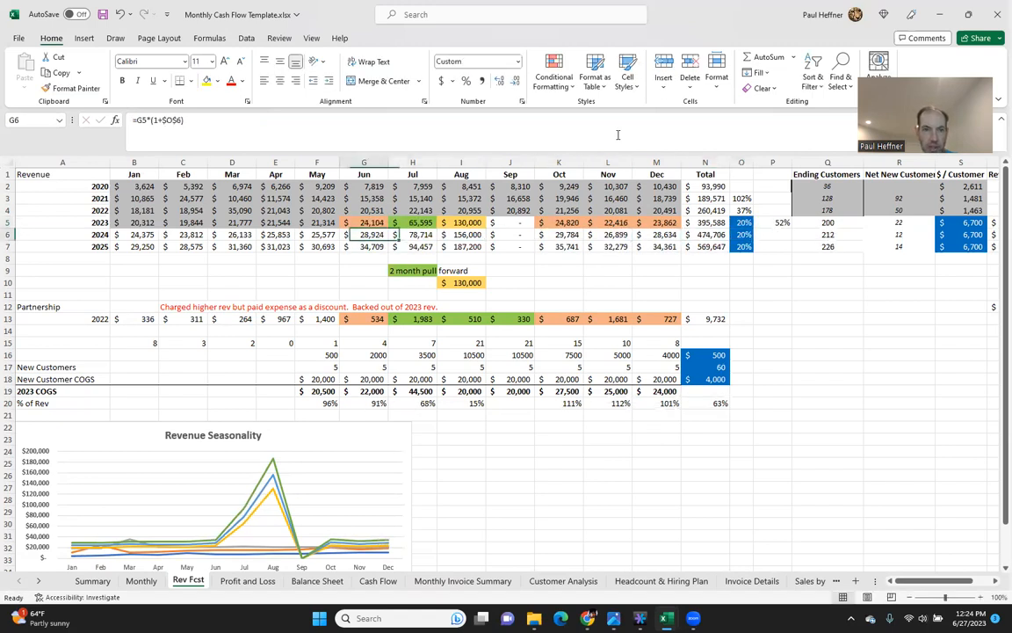
key(Up)
key(Right)
key(Right)
key(Right)
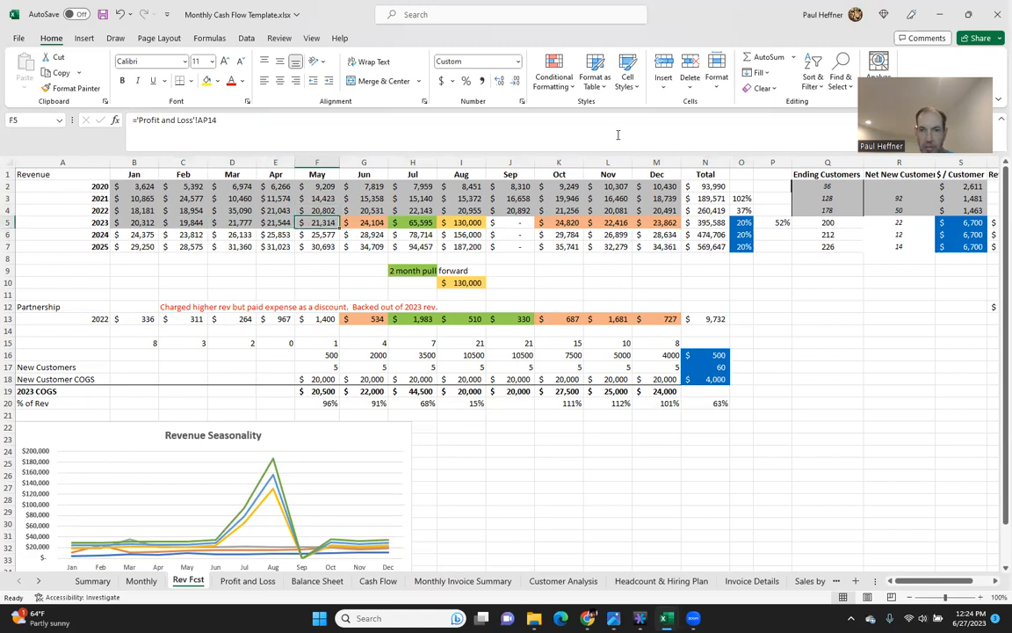
key(Right)
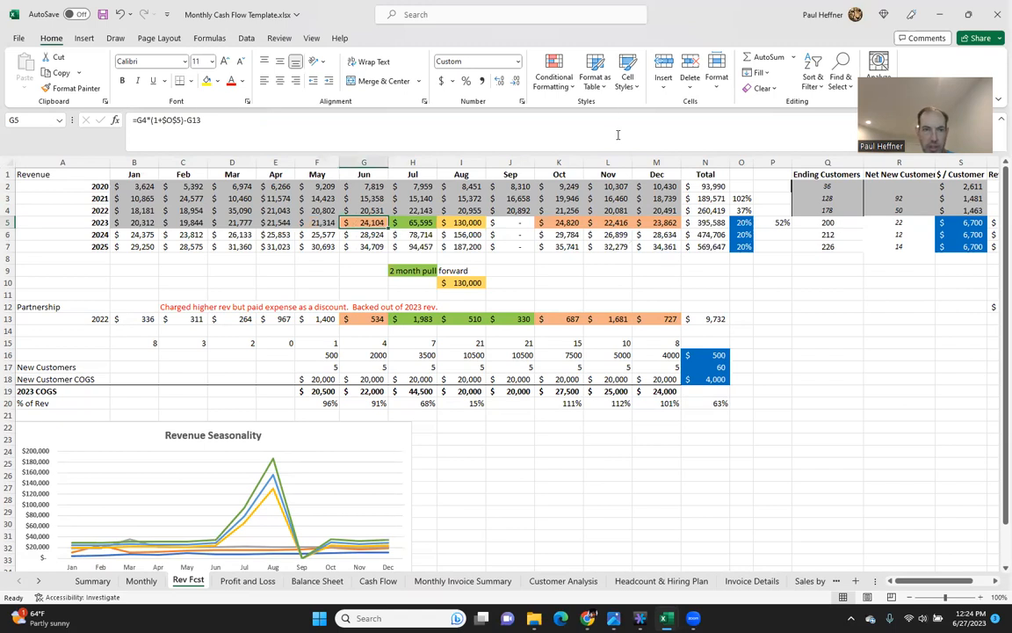
click(420, 130)
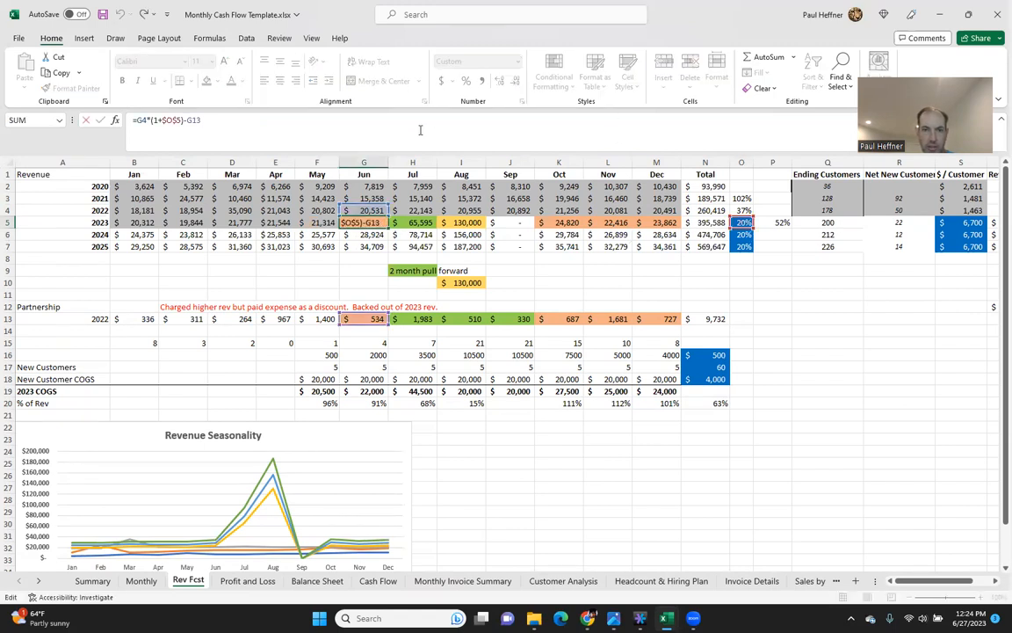
key(Escape)
text(=)
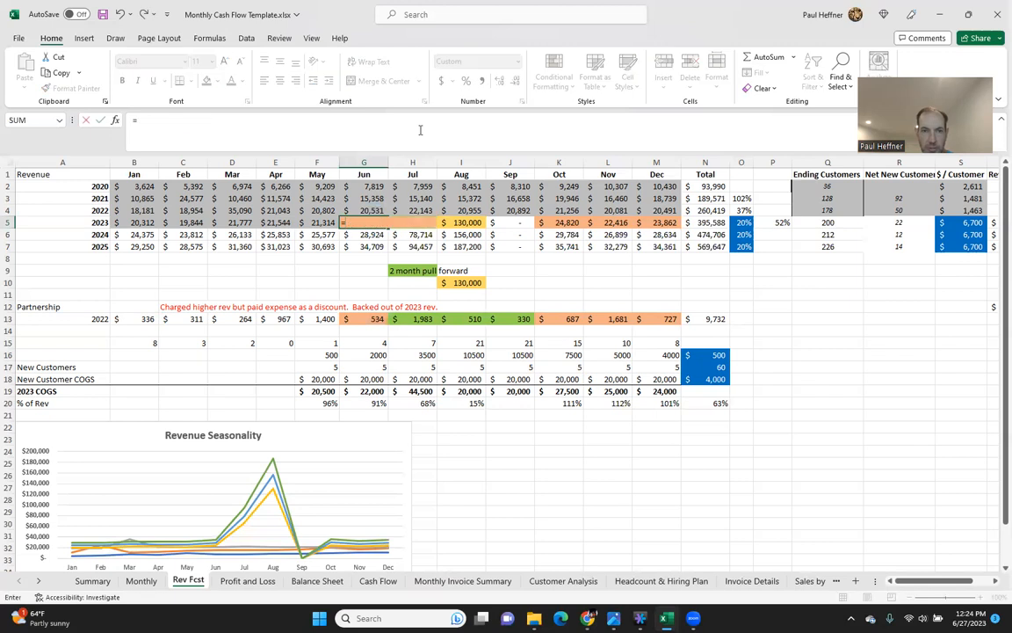
click(363, 211)
text(*)
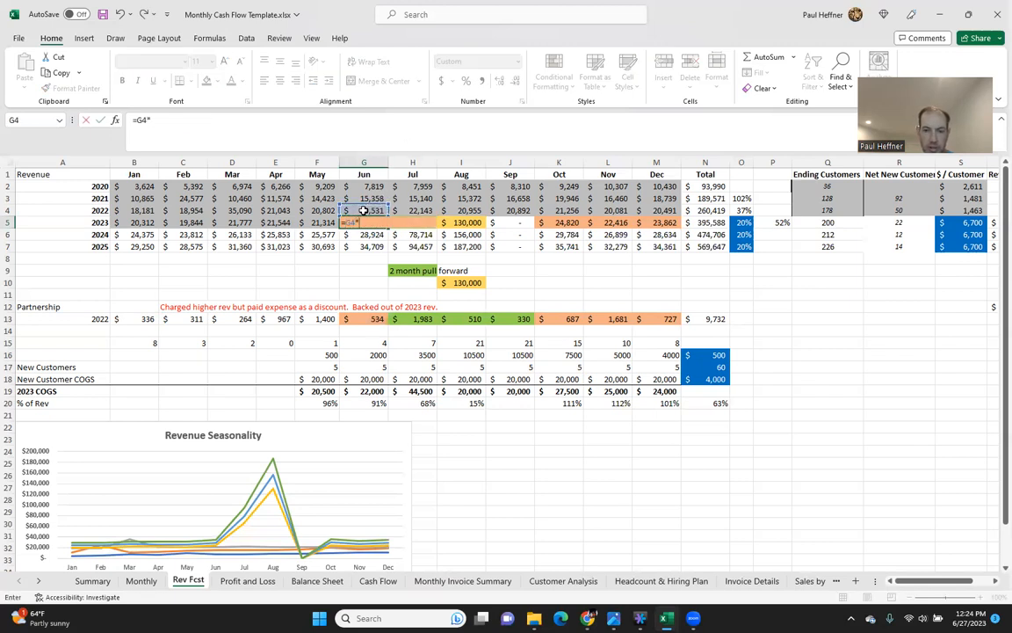
text((1-)
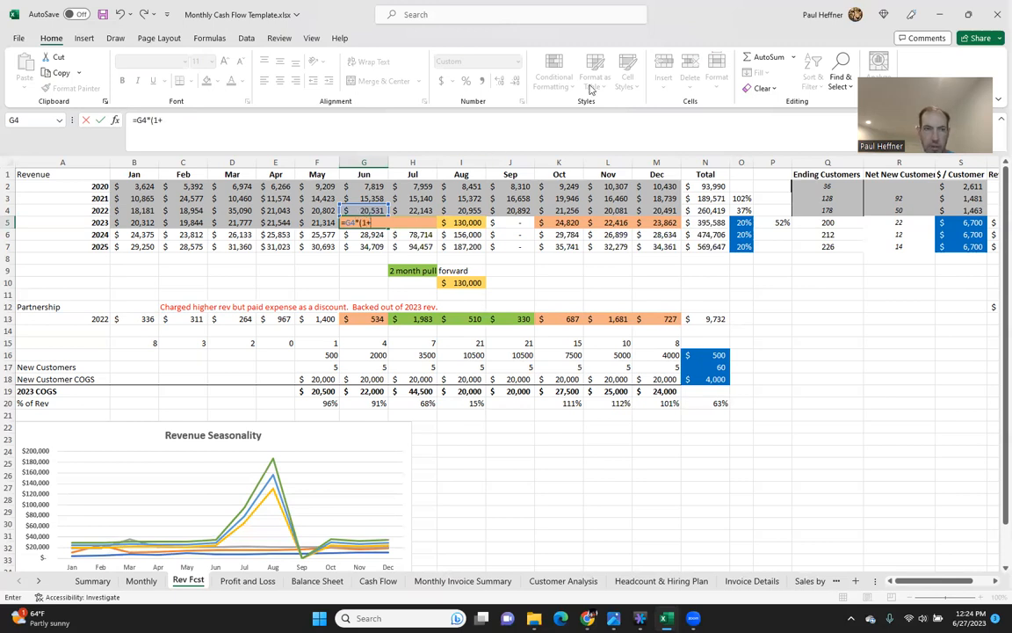
click(743, 223)
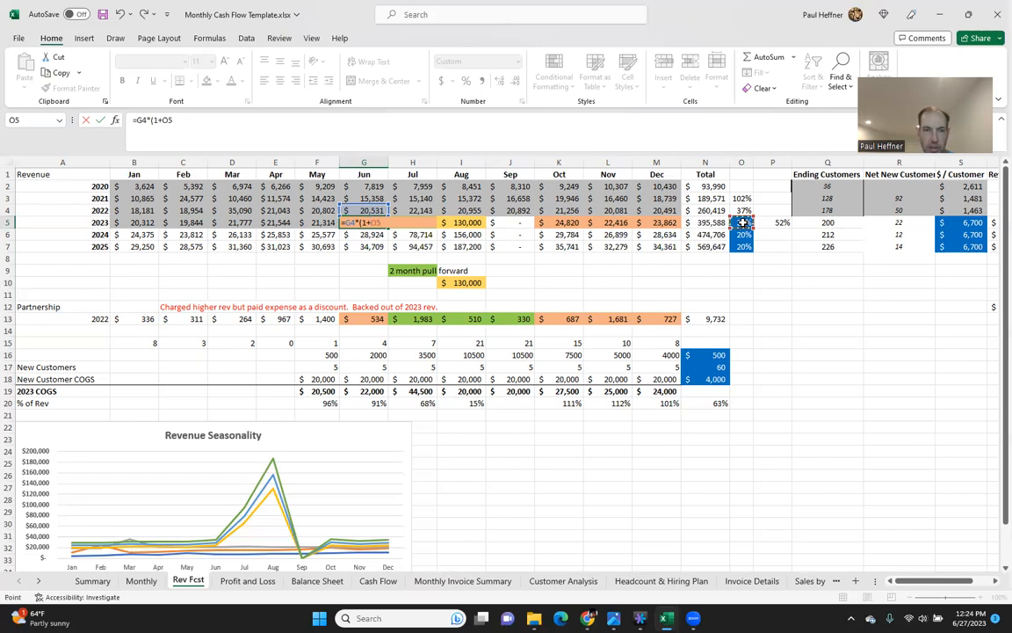
key(F4)
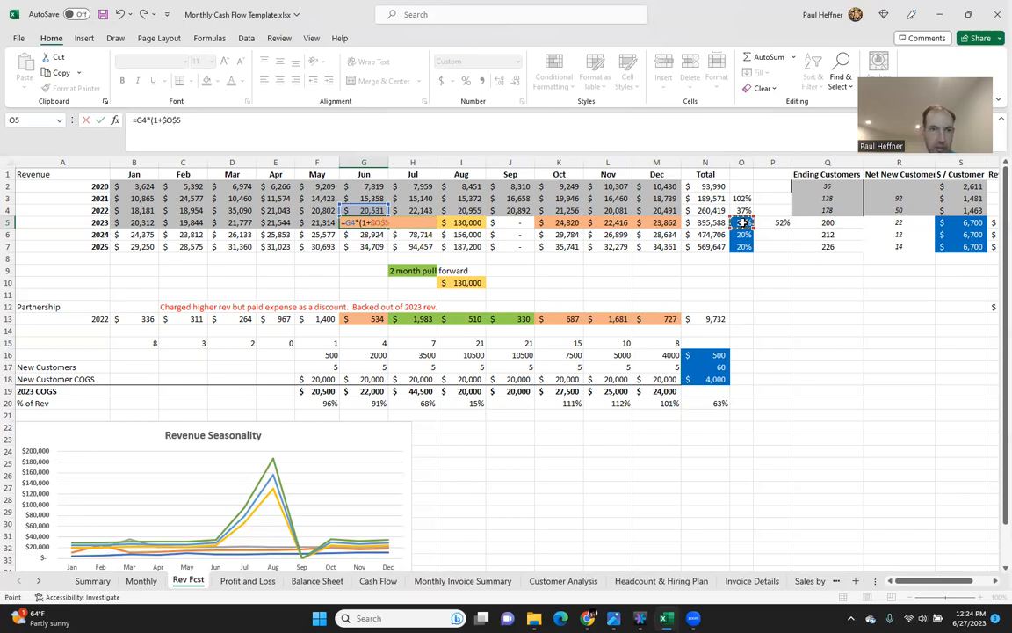
text())
key(ctrl+Return)
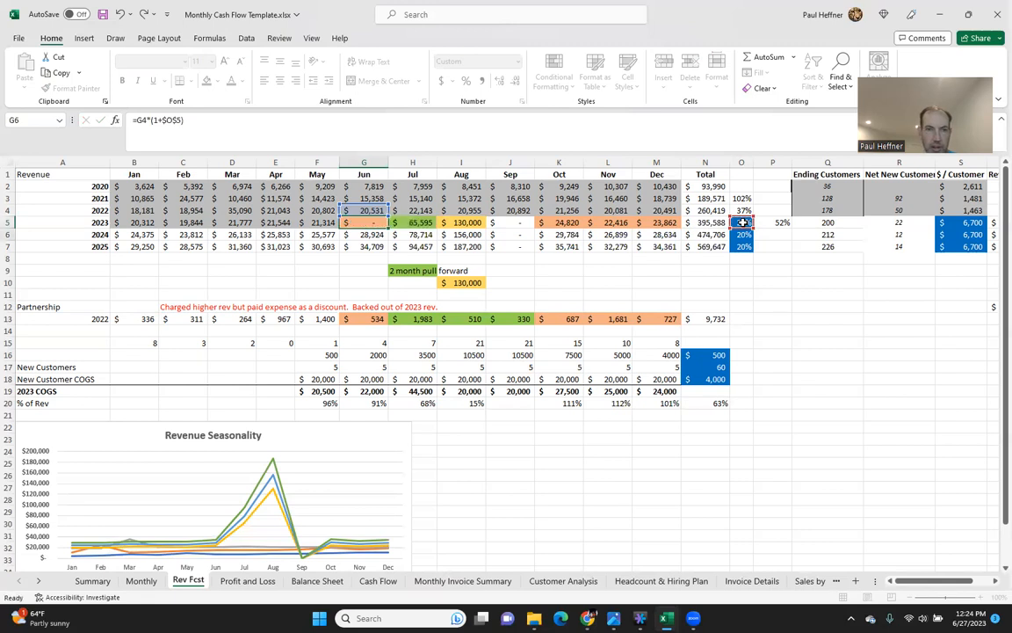
Copy the June 2023 growth formula in G5 across through December 2023 in M5
key(ctrl+c)
key(shift+Right)
key(shift+Right)
key(shift+Right)
key(shift+Right)
key(shift+Right)
key(shift+Right)
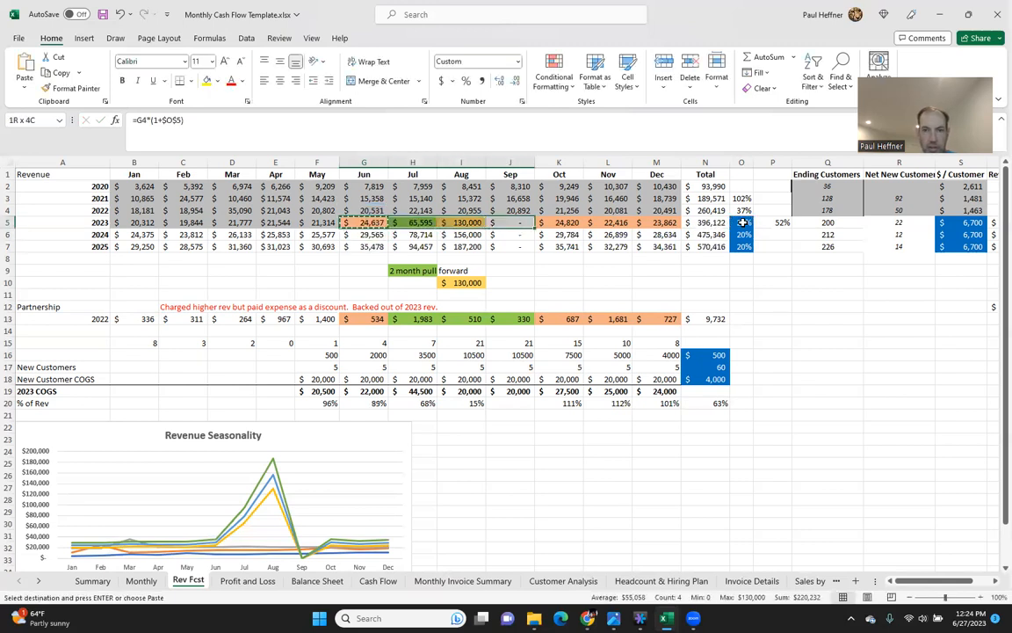
key(ctrl+v)
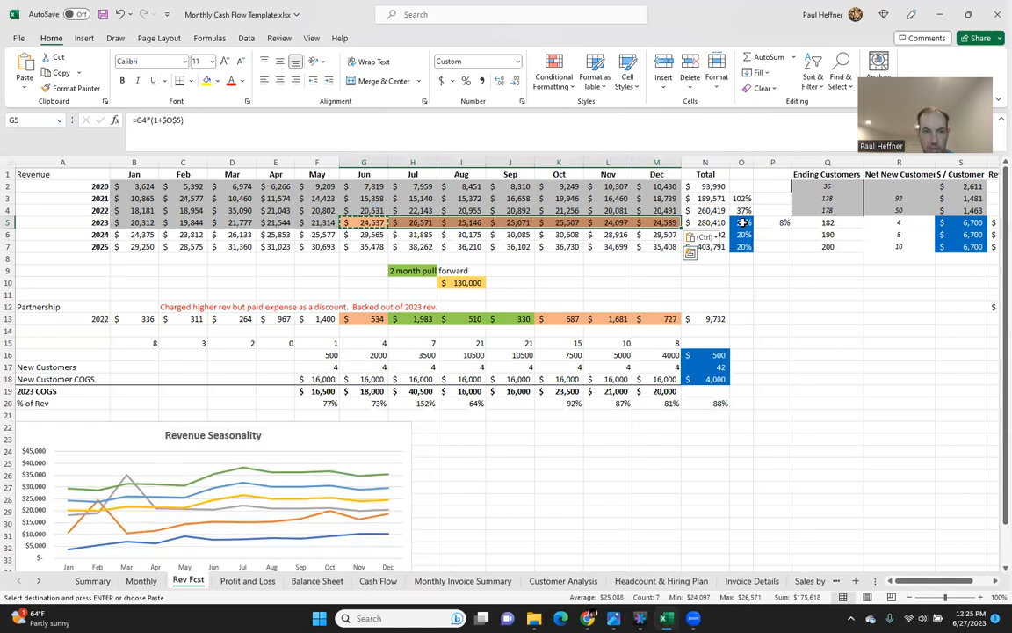
Examine the 2024 and 2025 revenue forecast formulas across rows 6 and 7
key(Left)
key(Left)
key(Left)
key(Left)
key(Left)
key(Down)
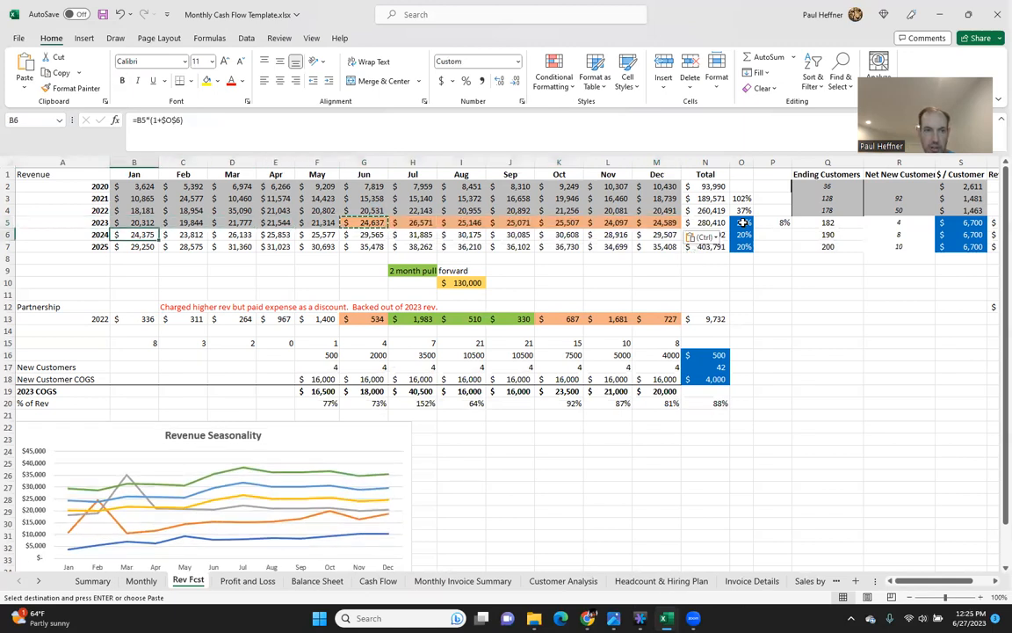
click(221, 124)
key(Escape)
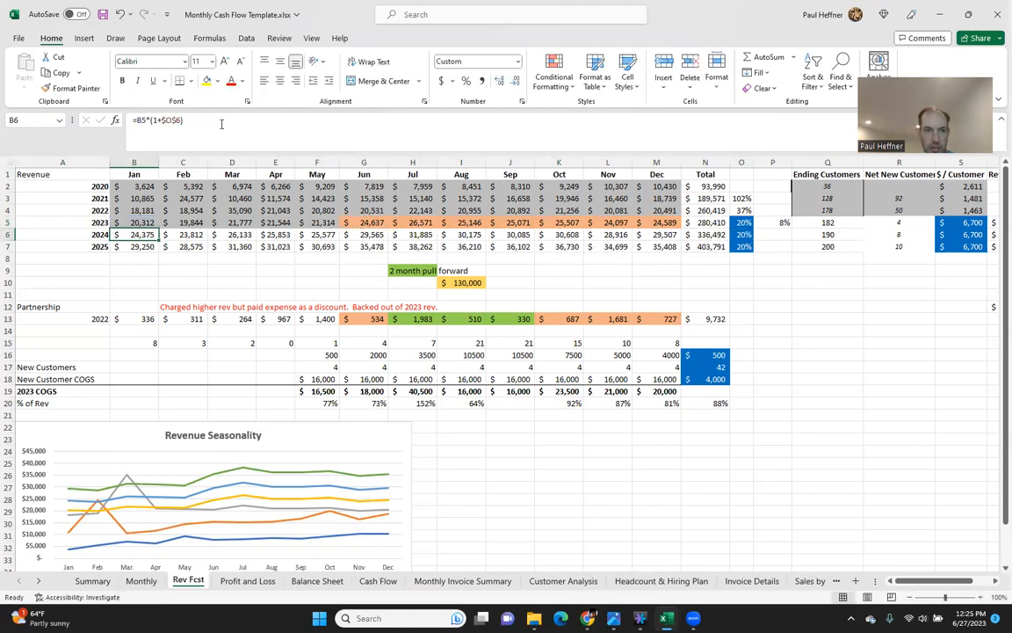
key(Down)
click(221, 124)
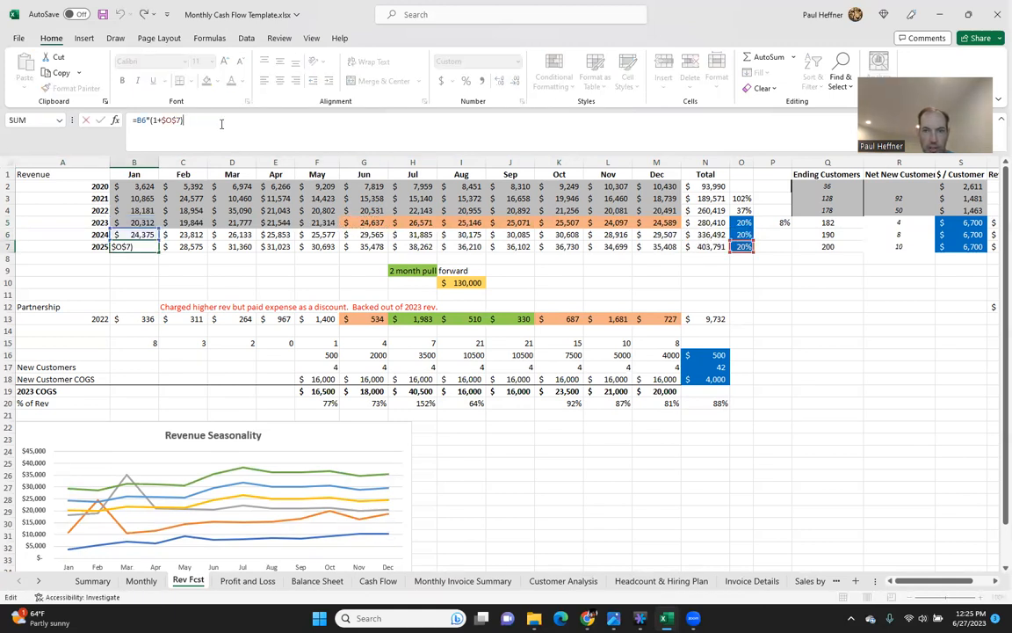
key(Escape)
key(Up)
key(Right)
key(Right)
key(Right)
key(Right)
key(Right)
key(Right)
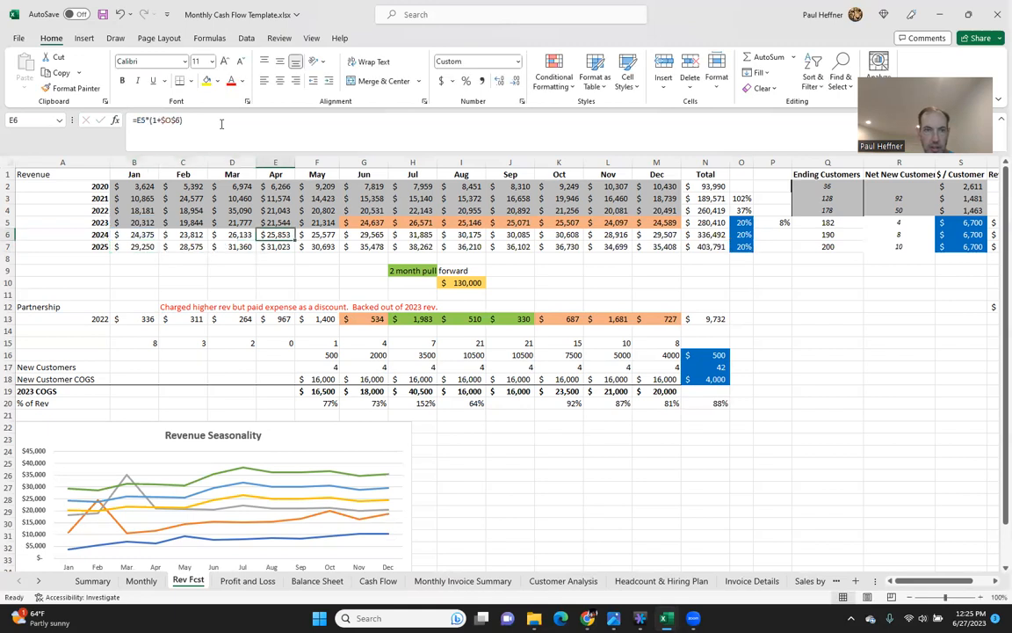
key(Right)
key(Right)
key(Right)
key(Down)
key(Right)
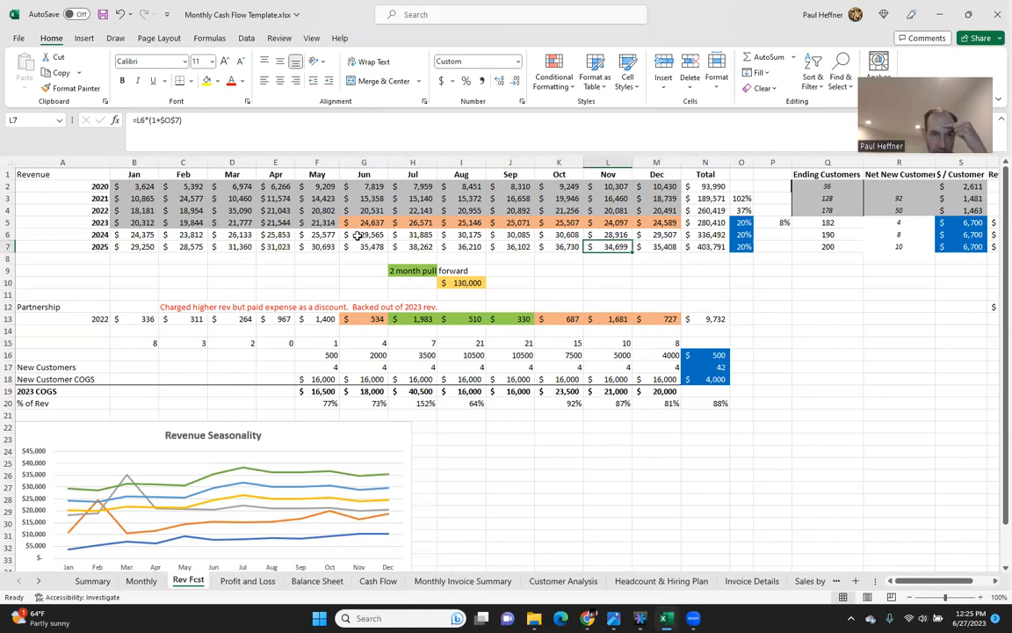
Examine the Revenue Seasonality chart, comparing the yearly lines at the February, March and midyear points
scroll(464, 491, down, 1)
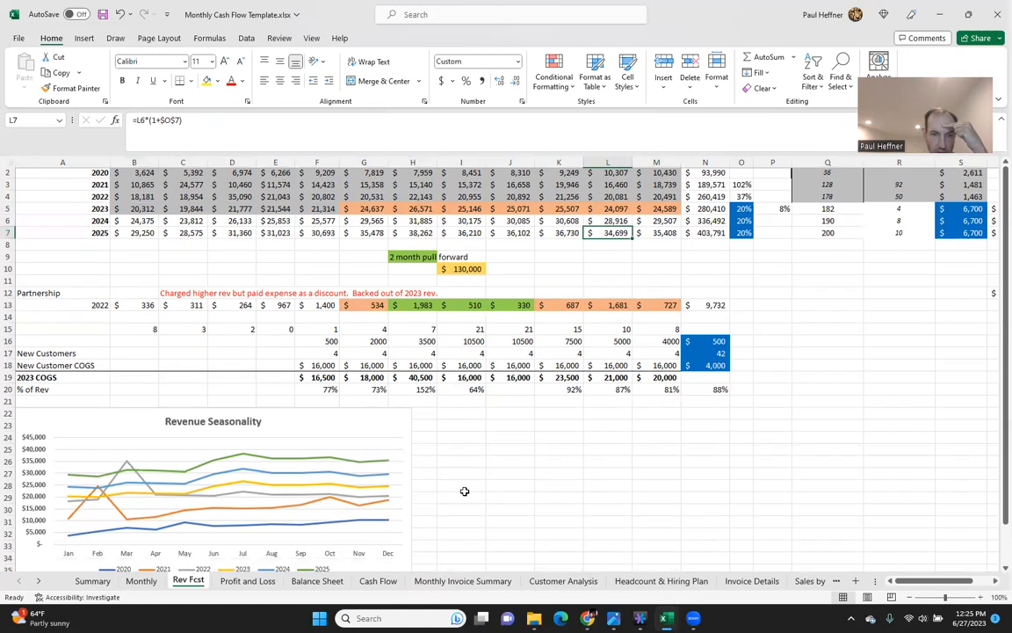
scroll(464, 491, down, 1)
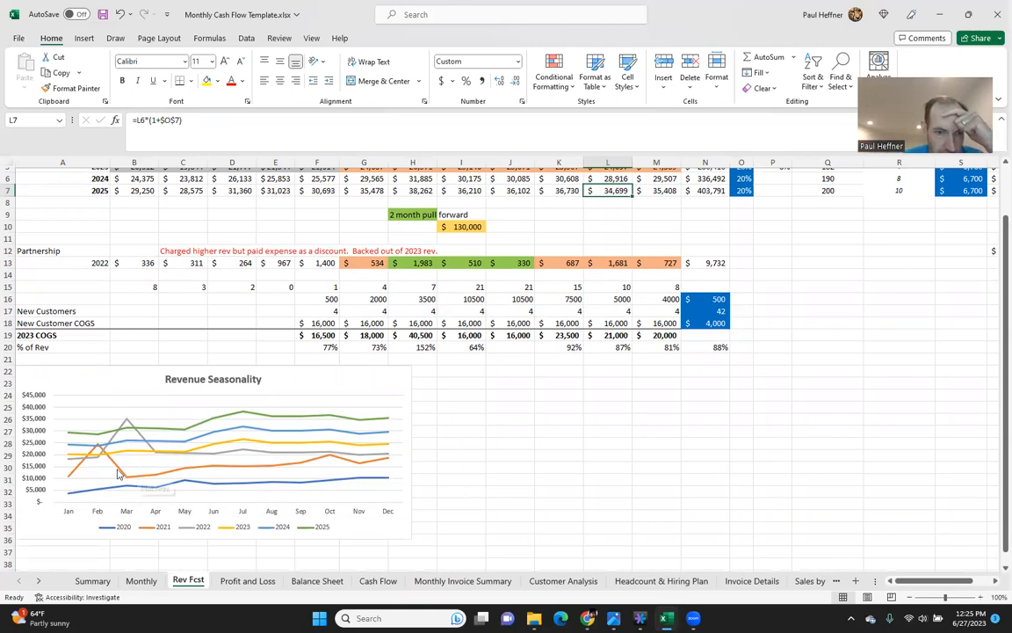
mouse_move(99, 450)
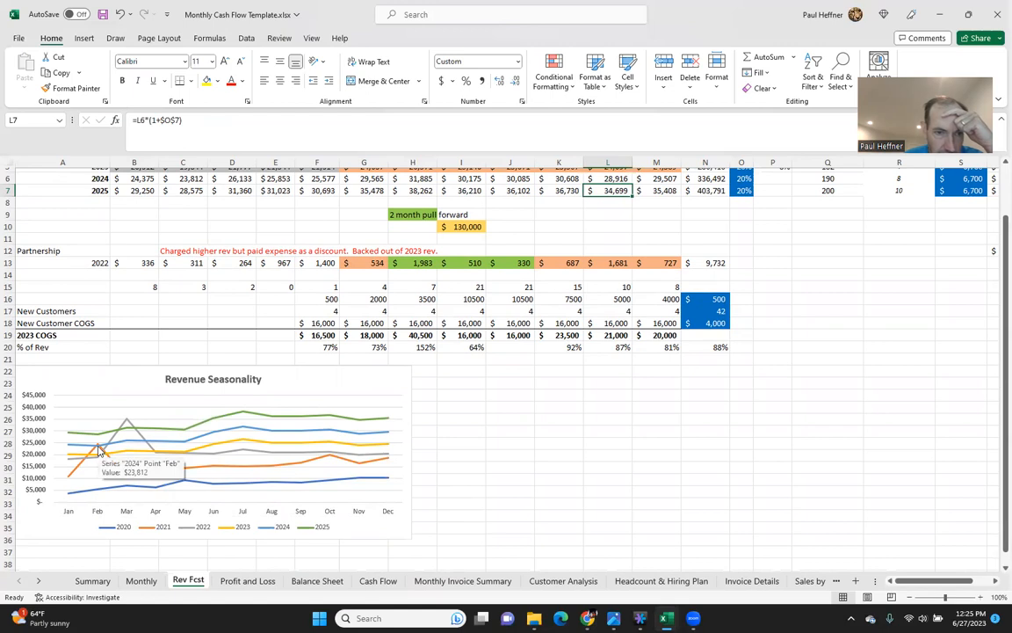
mouse_move(128, 427)
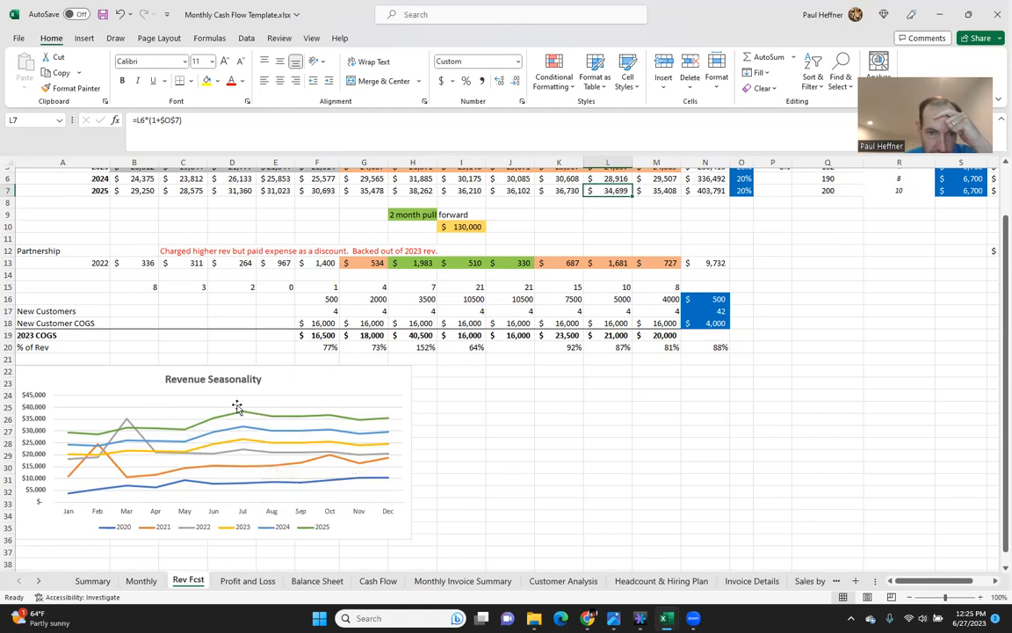
mouse_move(262, 431)
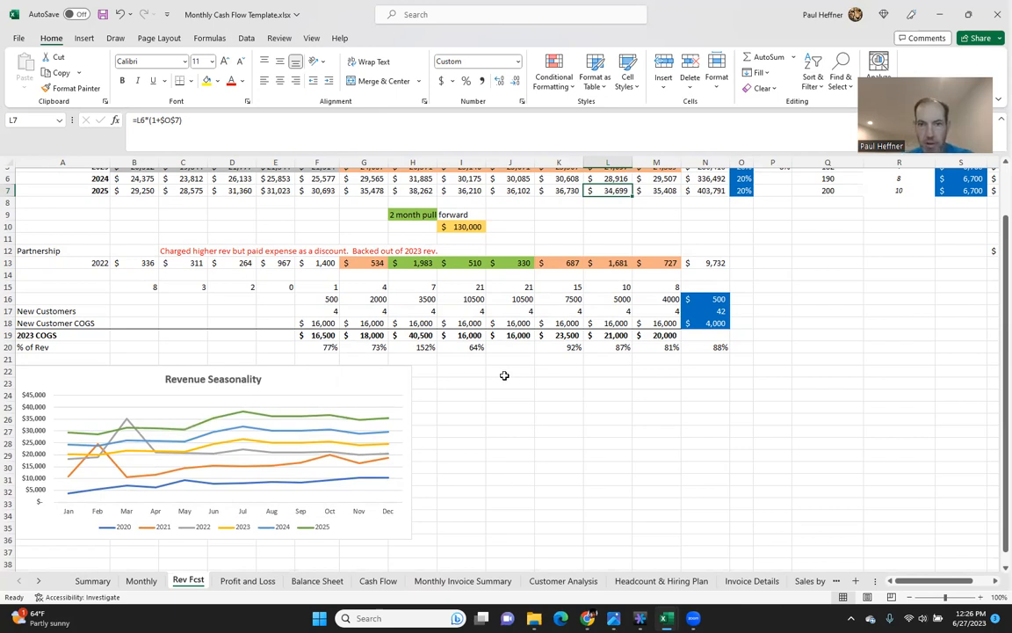
Link June 2023 Total Revenue in AQ14 of the Profit and Loss sheet to the revenue forecast with ='Rev Fcst'!G5
click(242, 581)
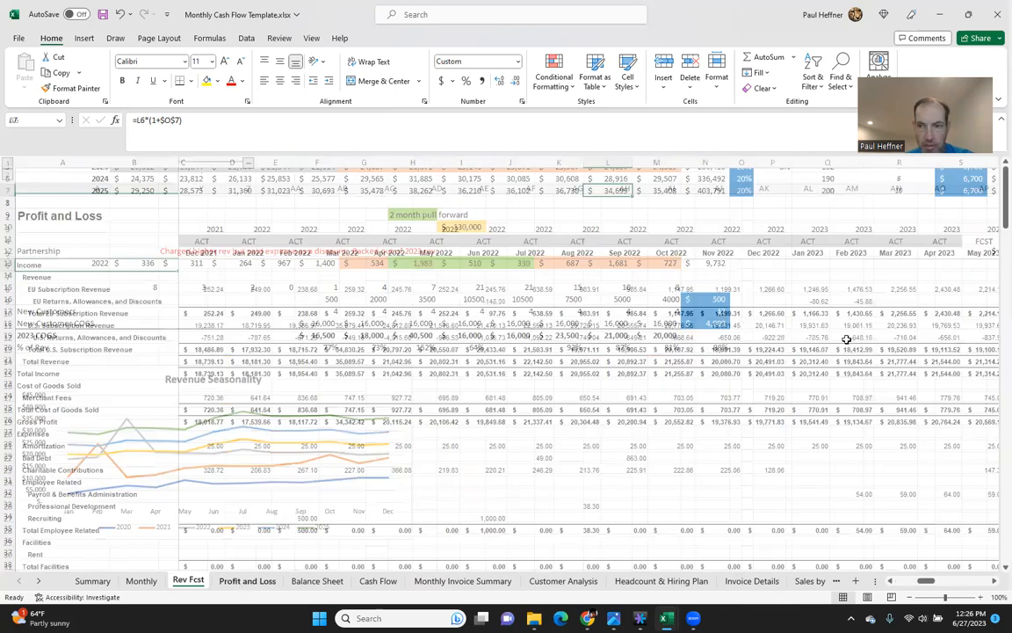
click(938, 351)
key(Right)
key(Right)
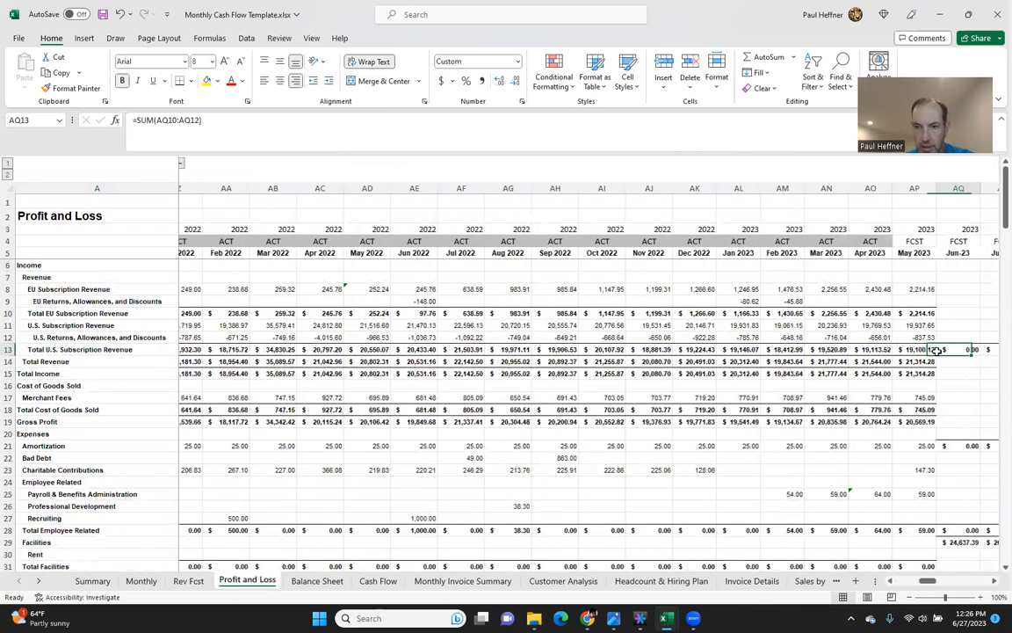
key(Right)
key(Left)
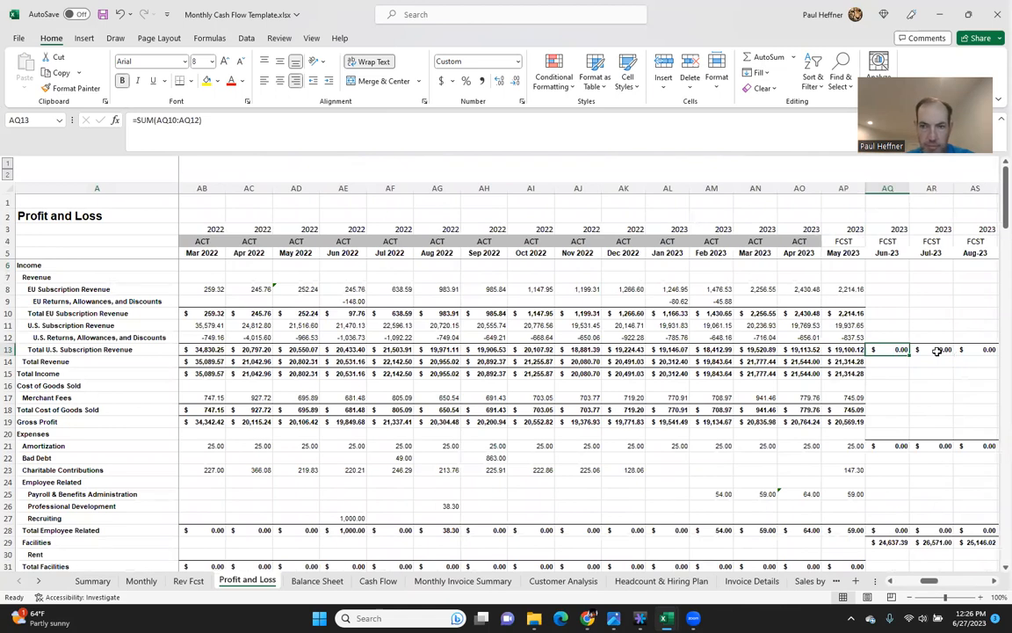
key(Down)
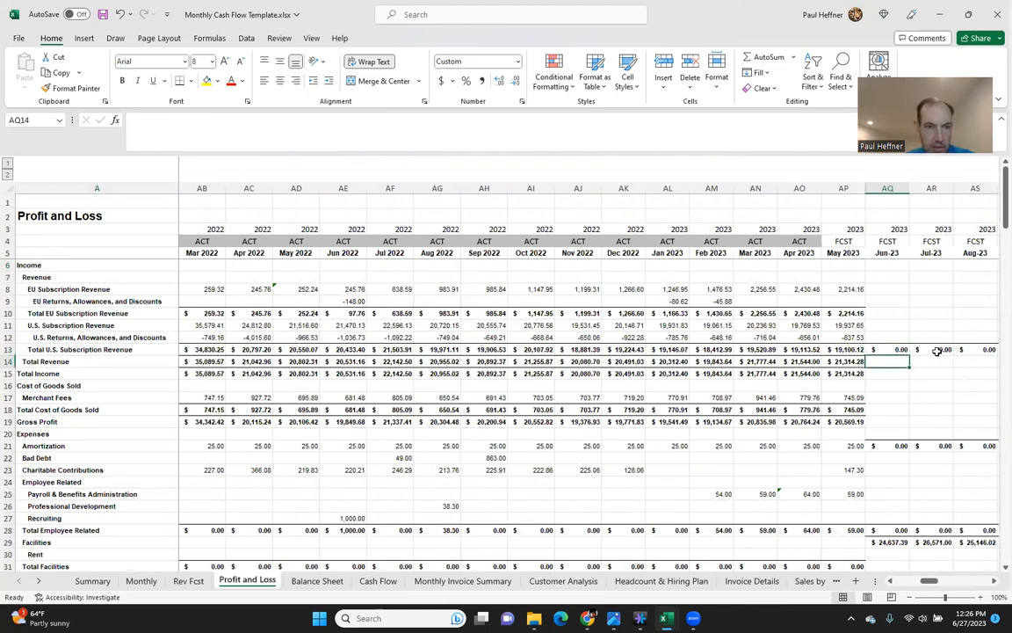
text(=)
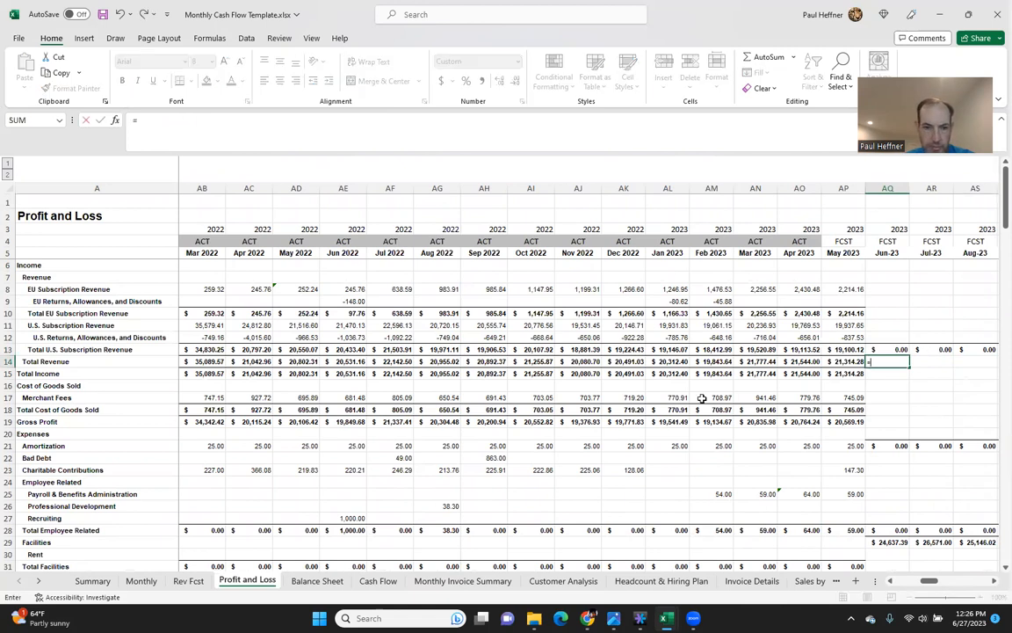
click(189, 581)
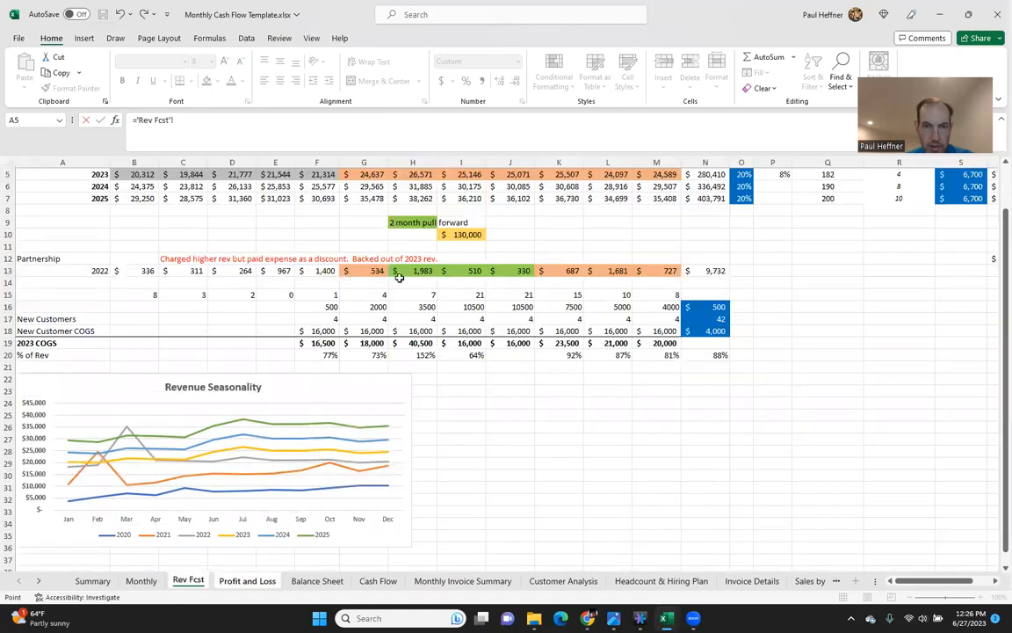
scroll(382, 265, up, 2)
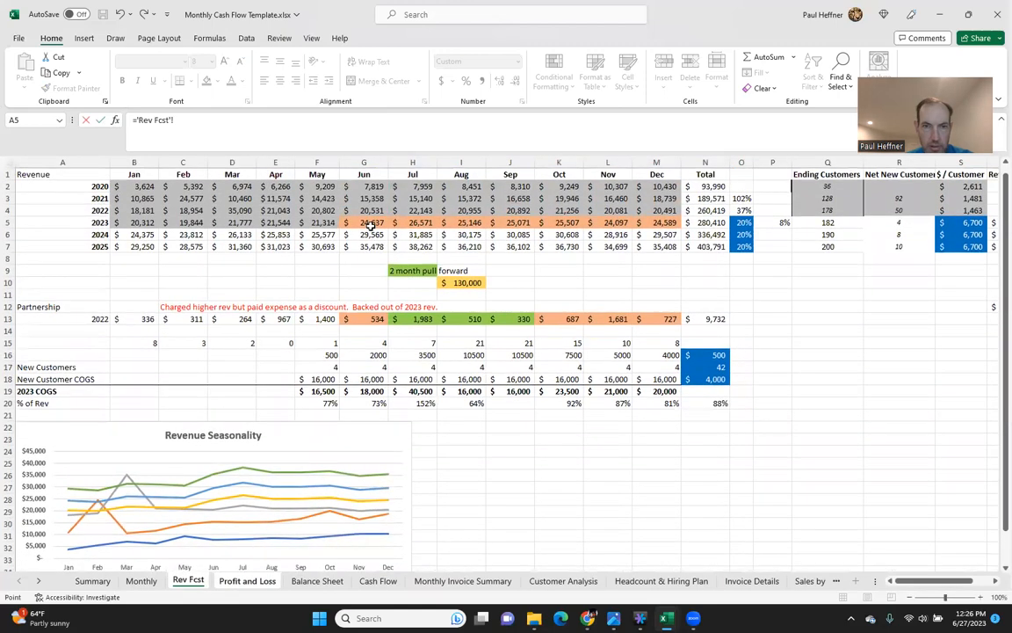
click(369, 225)
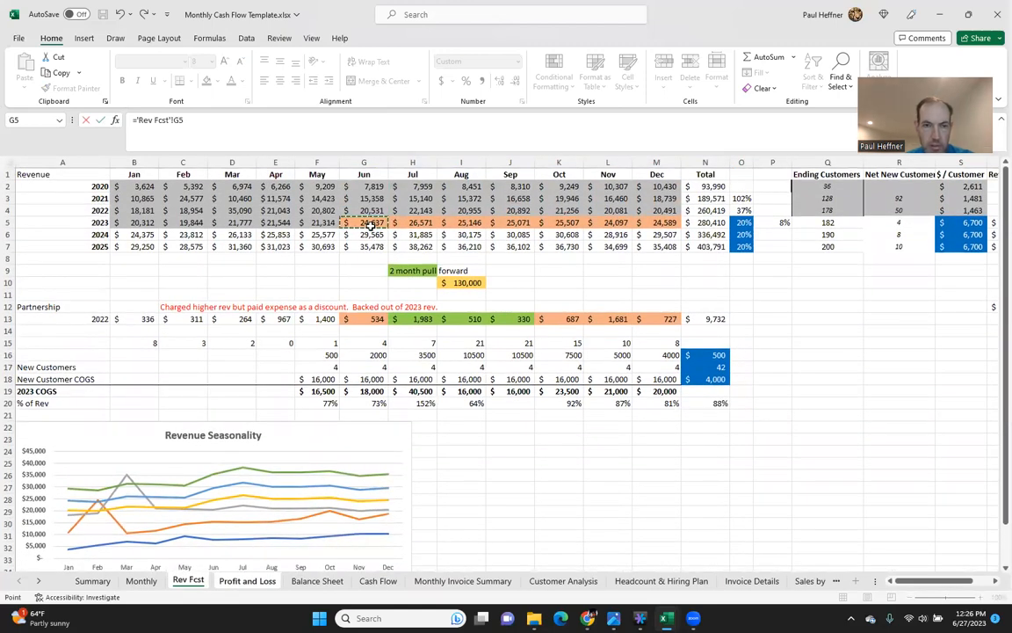
key(Return)
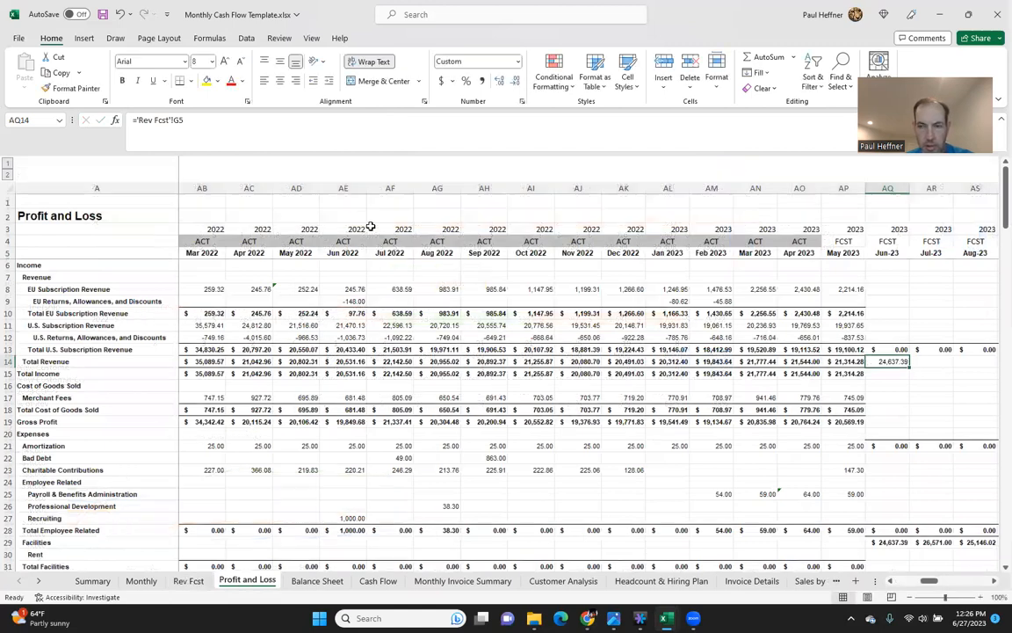
Copy the June 2023 Total Revenue link in AQ14 across through December 2023 in AW14
key(ctrl+c)
key(shift+Right)
key(shift+Right)
key(shift+Right)
key(shift+Right)
key(shift+Right)
key(shift+Right)
key(shift+Right)
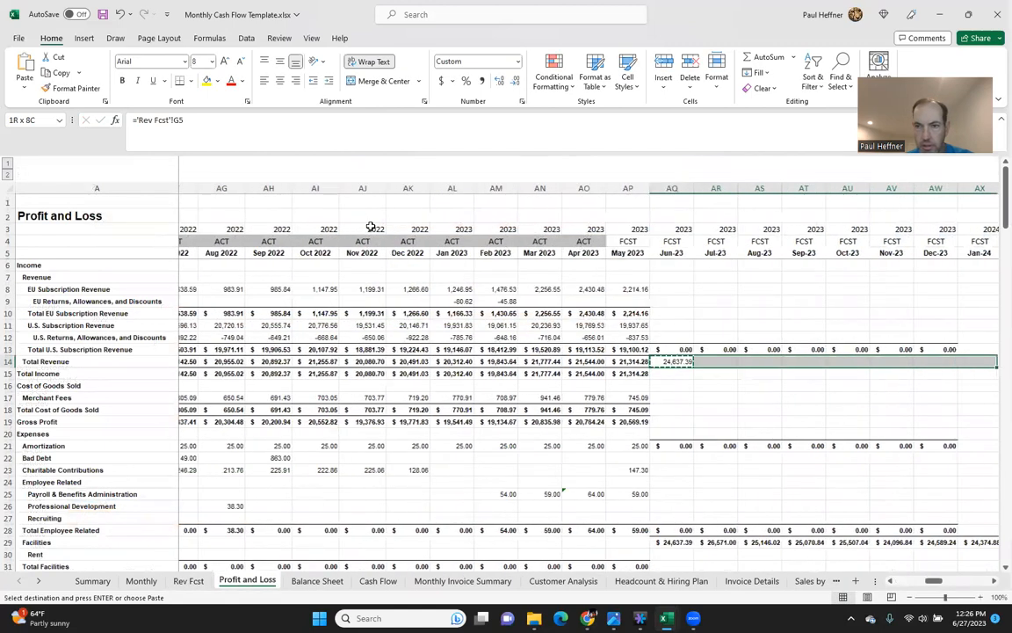
key(shift+Right)
key(shift+Left)
key(shift+Left)
key(ctrl+v)
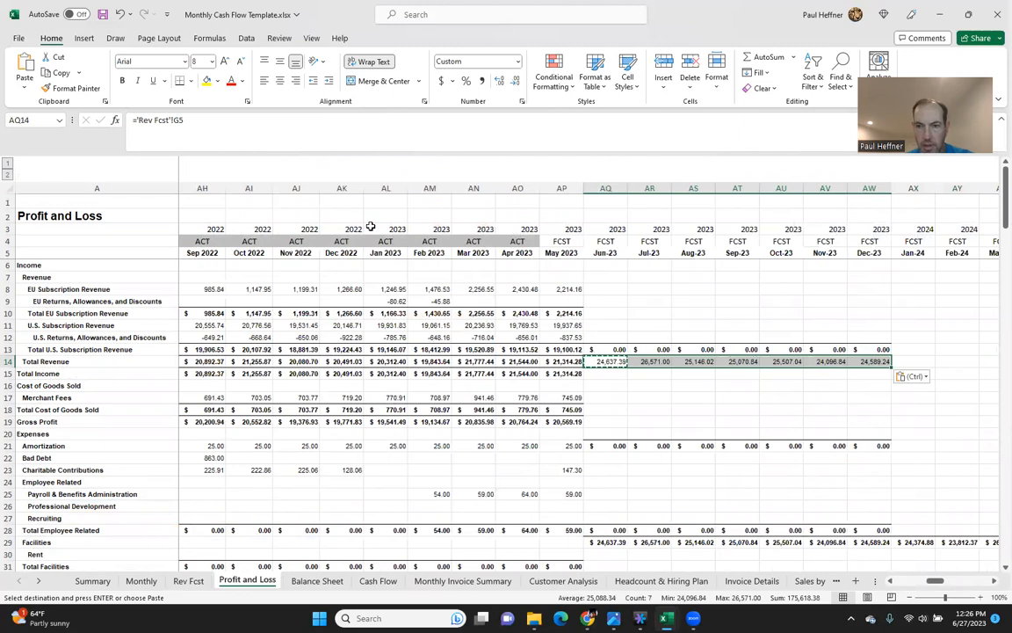
Link January 2024 Total Revenue in AX14 to the 2024 forecast with ='Rev Fcst'!B6
key(Right)
key(Right)
key(Right)
key(Right)
key(Right)
key(Right)
key(Right)
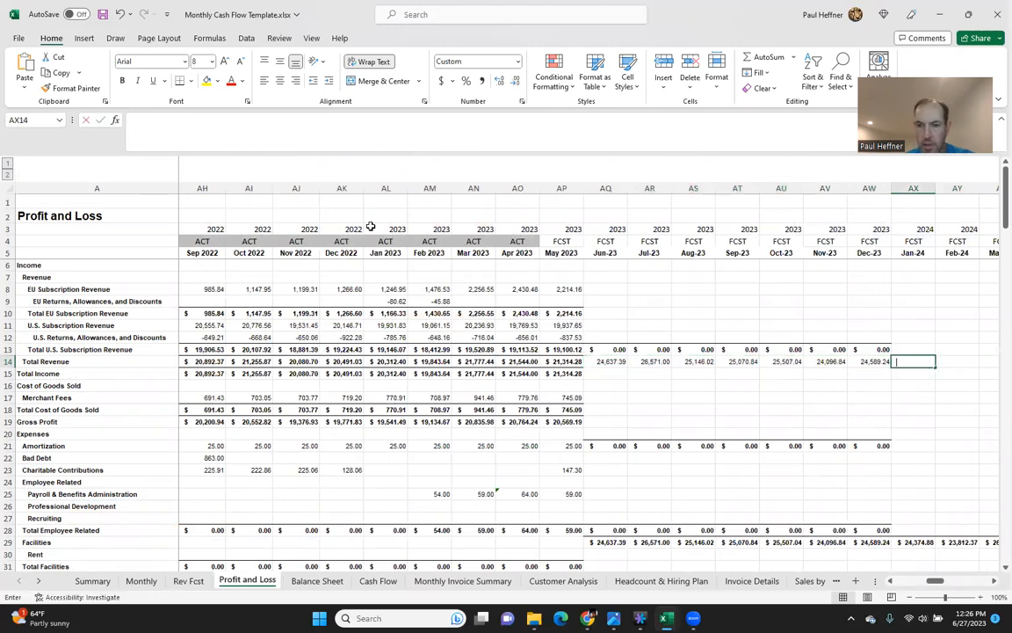
text(=)
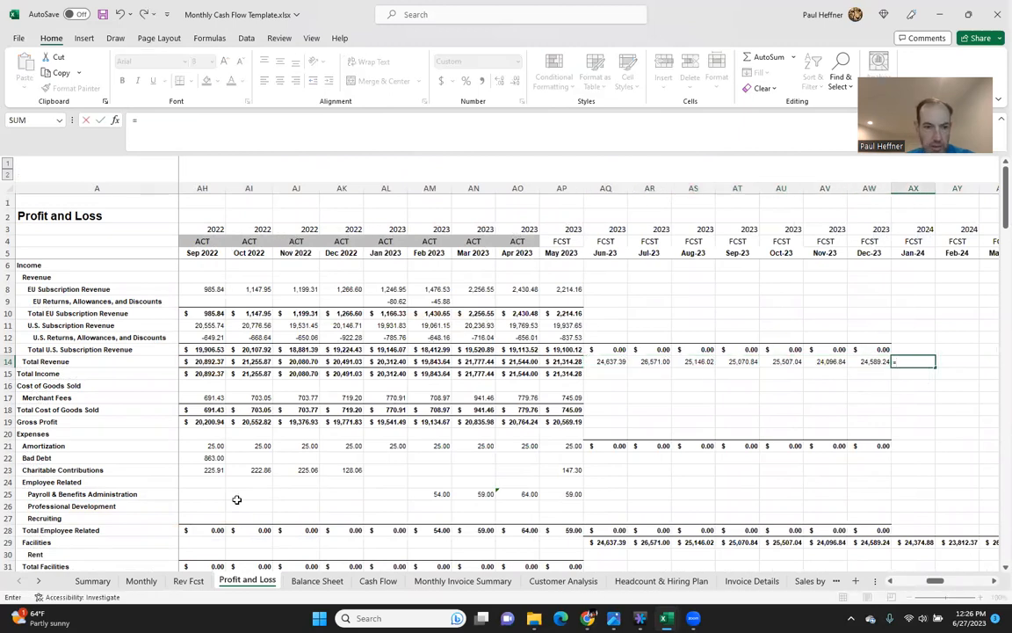
click(190, 581)
click(141, 224)
click(143, 227)
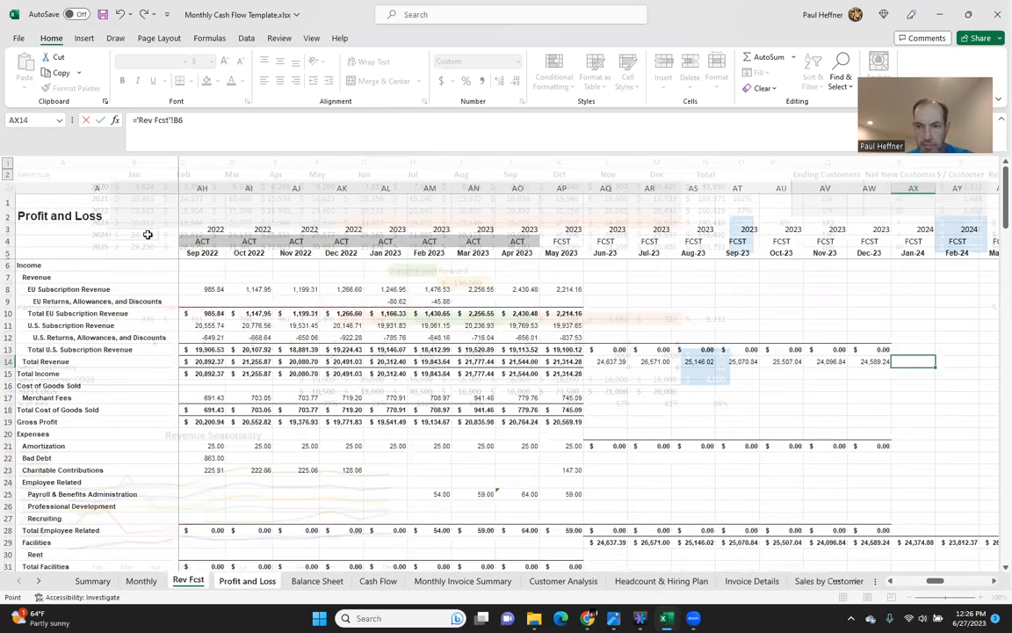
Copy the January 2024 Total Revenue link in AX14 across through December 2024 in BI14
key(ctrl+c)
key(shift+Right)
key(shift+Right)
key(shift+Right)
key(shift+Right)
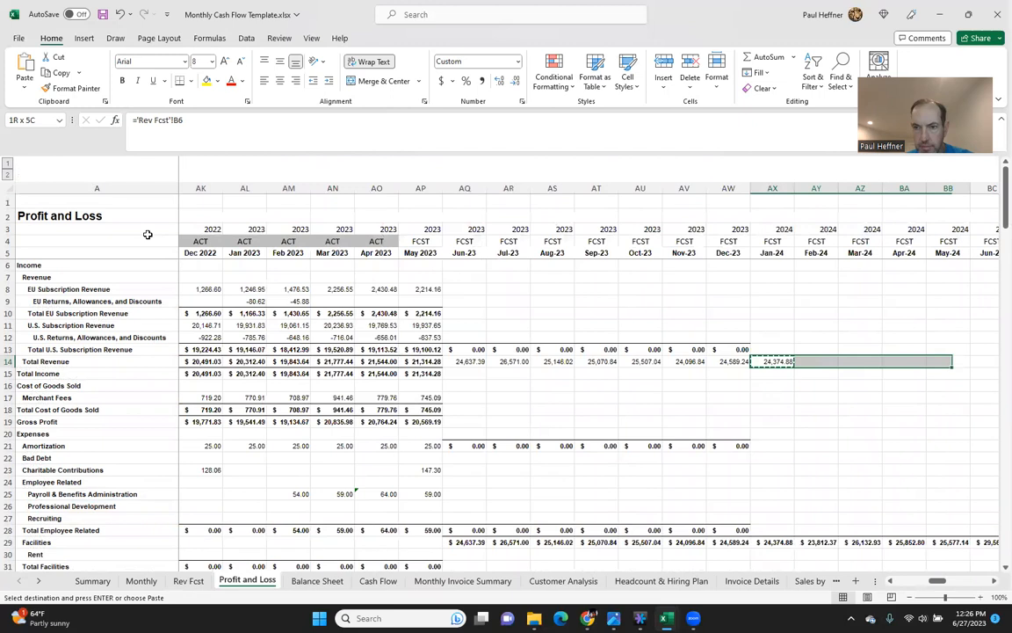
key(shift+Right)
key(shift+Right)
key(shift+Right)
key(shift+Right)
key(shift+Right)
key(shift+Right)
key(shift+Right)
key(ctrl+v)
Link January 2025 Total Revenue in BJ14 to the 2025 forecast with ='Rev Fcst'!B7
key(Right)
key(Right)
key(Right)
key(Right)
key(Right)
key(Right)
key(Right)
key(Right)
key(Right)
key(Right)
key(Right)
key(Right)
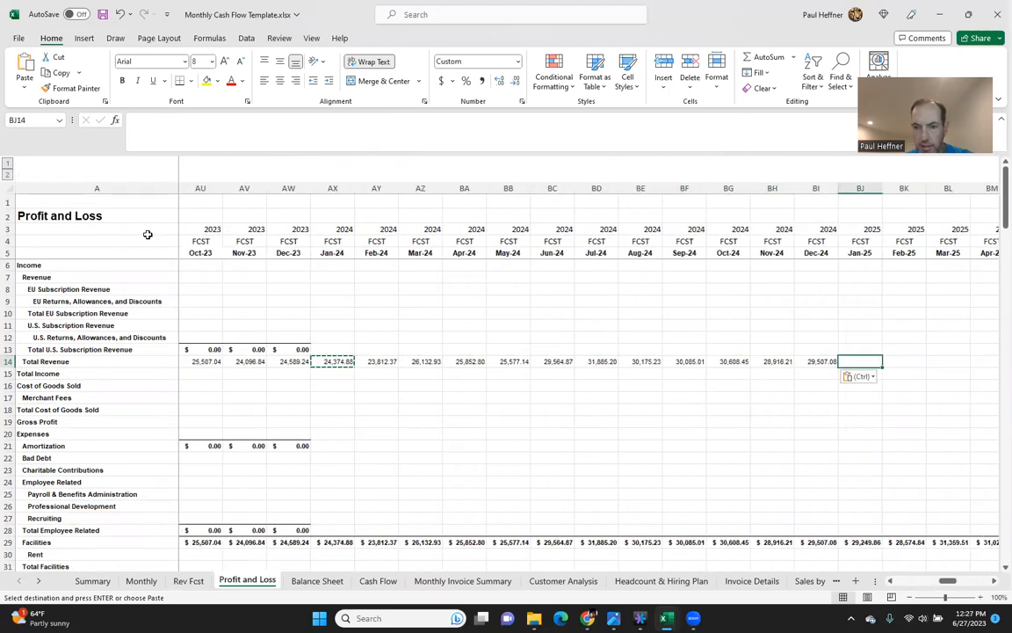
text(=)
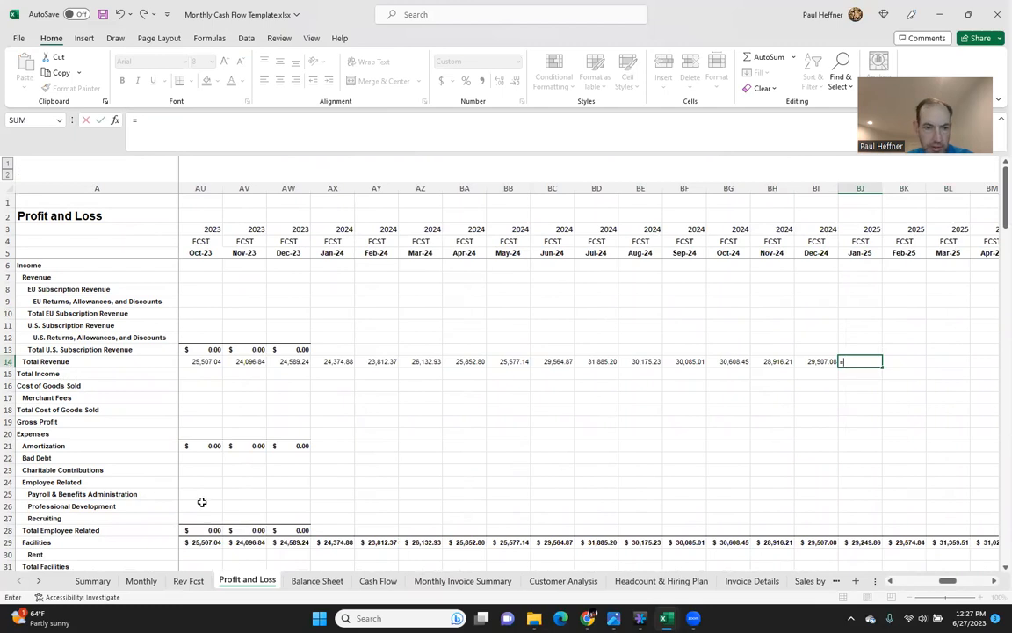
click(188, 581)
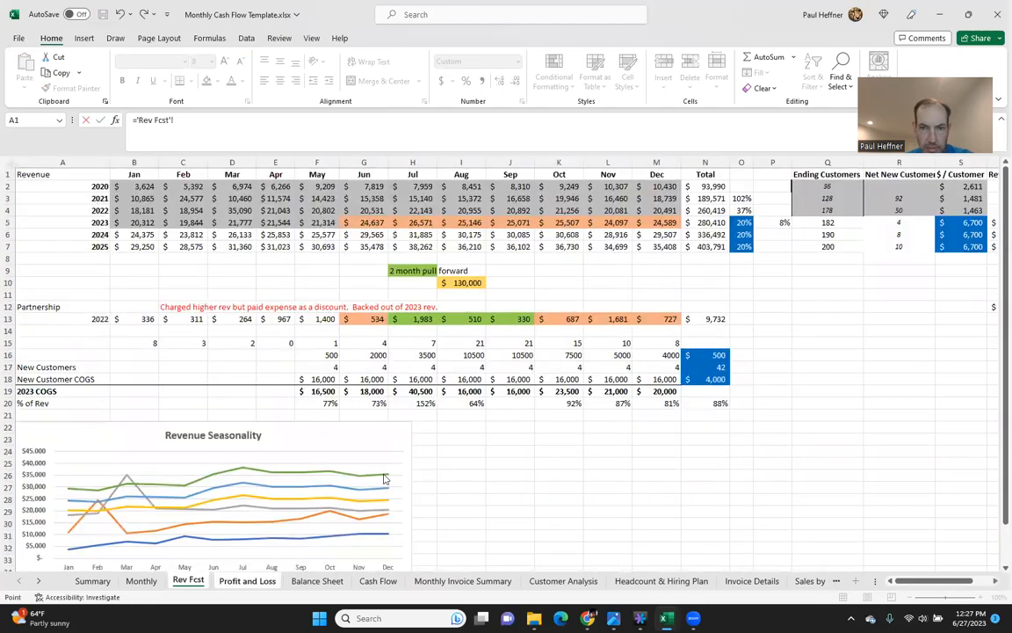
click(139, 249)
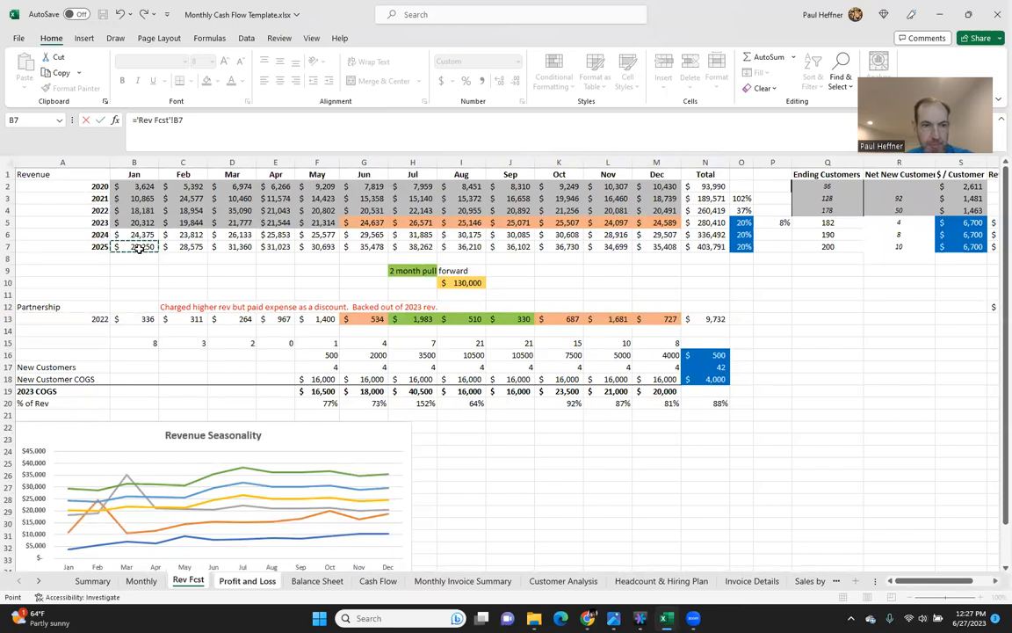
key(Return)
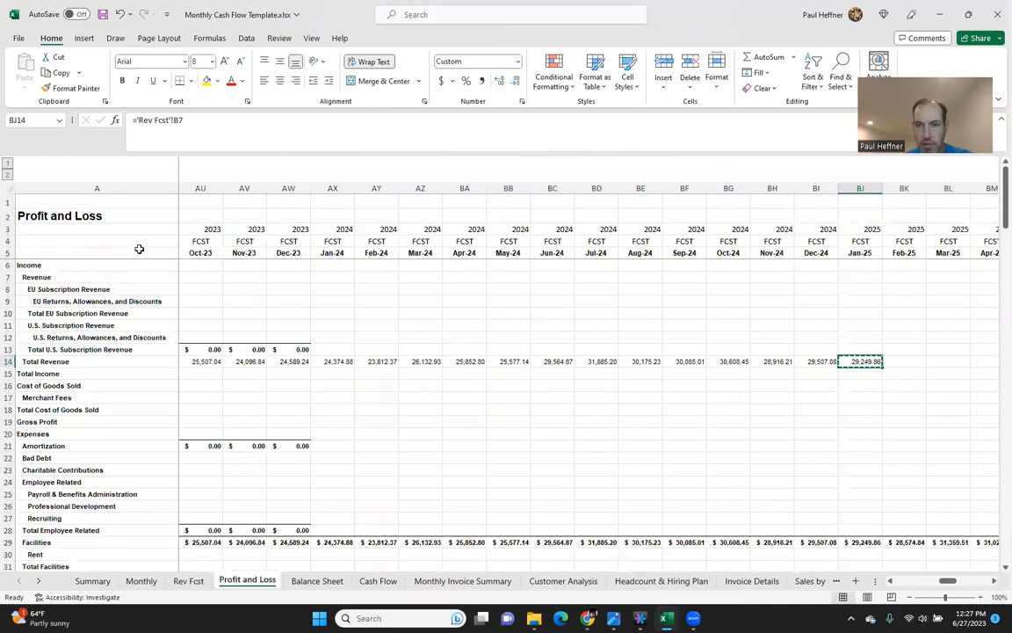
Copy the January 2025 Total Revenue link in BJ14 across through December 2025 in BU14
key(shift+Right)
key(shift+Right)
key(shift+Right)
key(shift+Right)
key(shift+Right)
key(shift+Right)
key(shift+Right)
key(shift+Right)
key(shift+Right)
key(shift+Right)
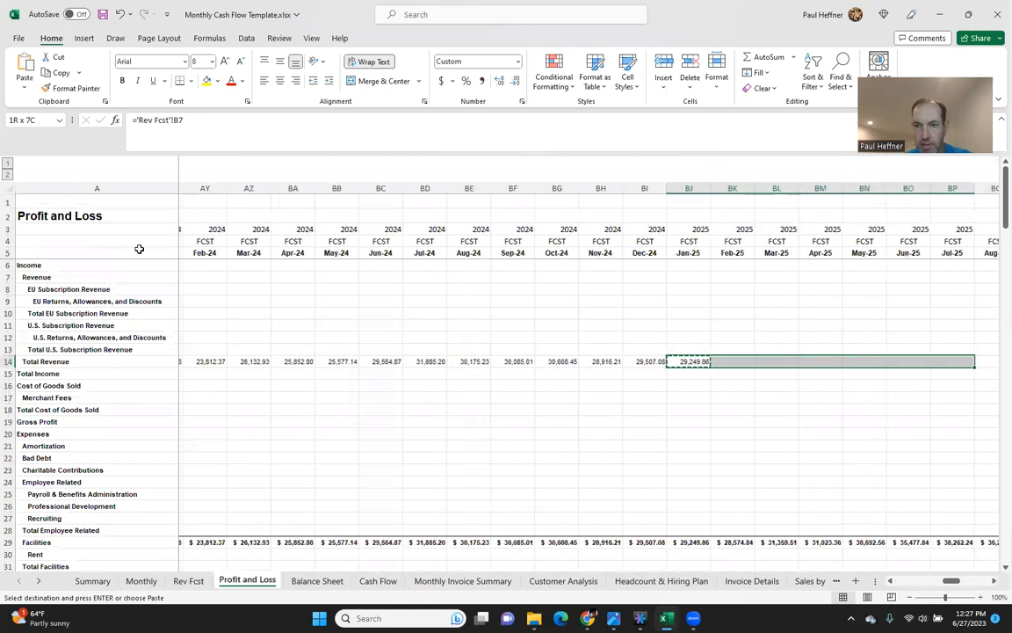
key(shift+Right)
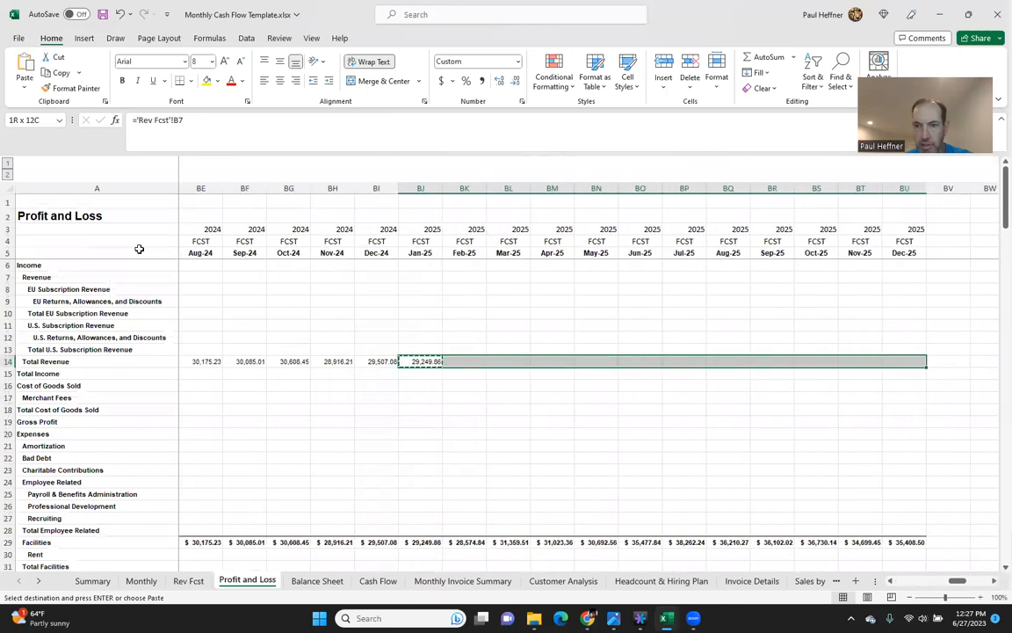
key(ctrl+v)
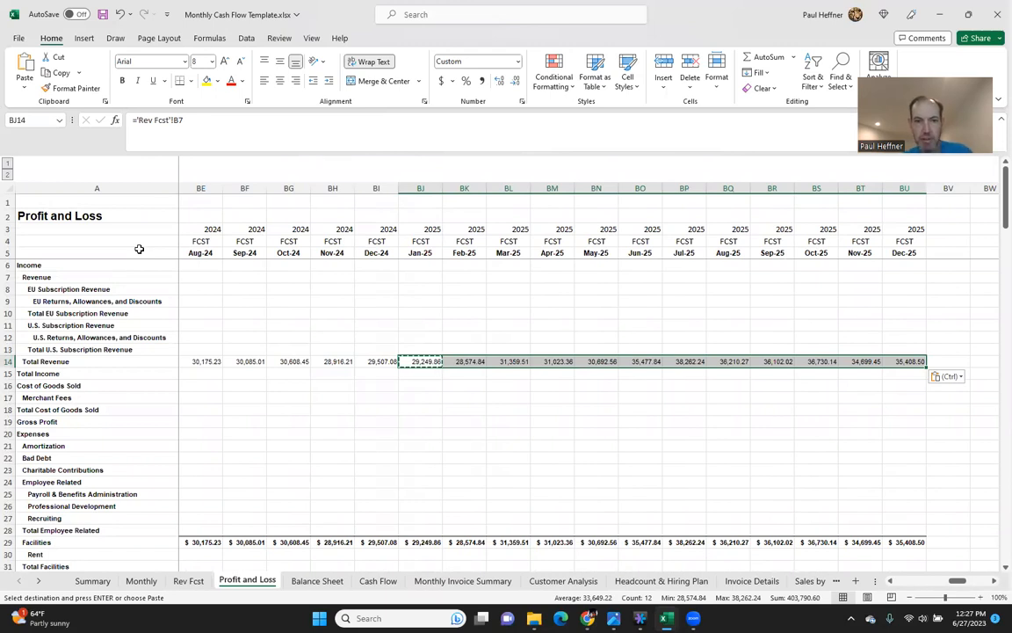
Examine the Amortization row across the 2024 and 2025 forecast months, the Forecast Input column and the quarterly totals
key(Left)
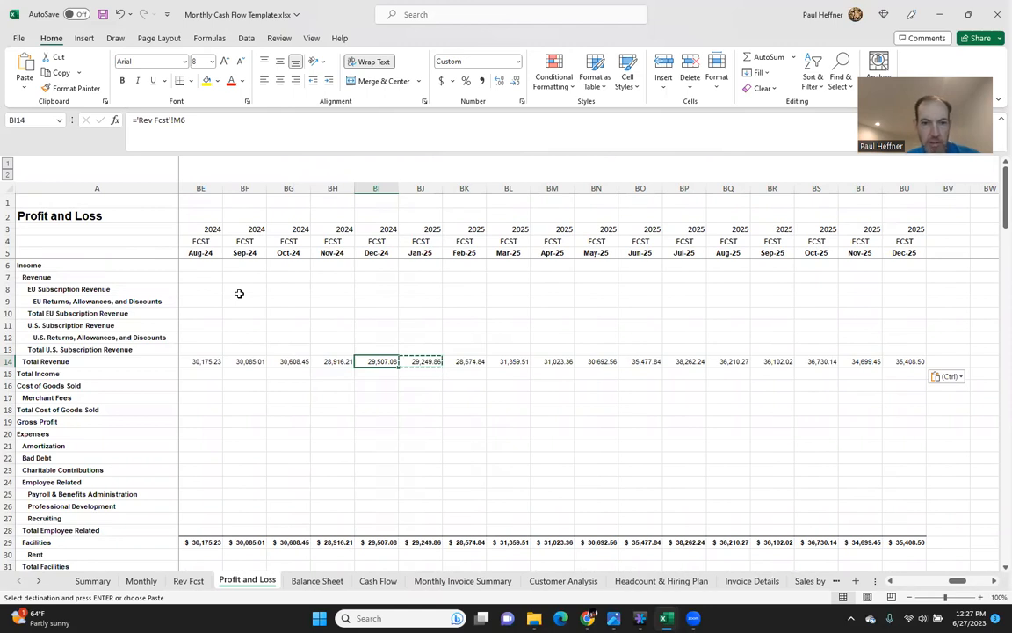
key(Left)
key(Down)
key(Down)
key(Down)
key(Down)
key(Down)
key(Down)
key(Down)
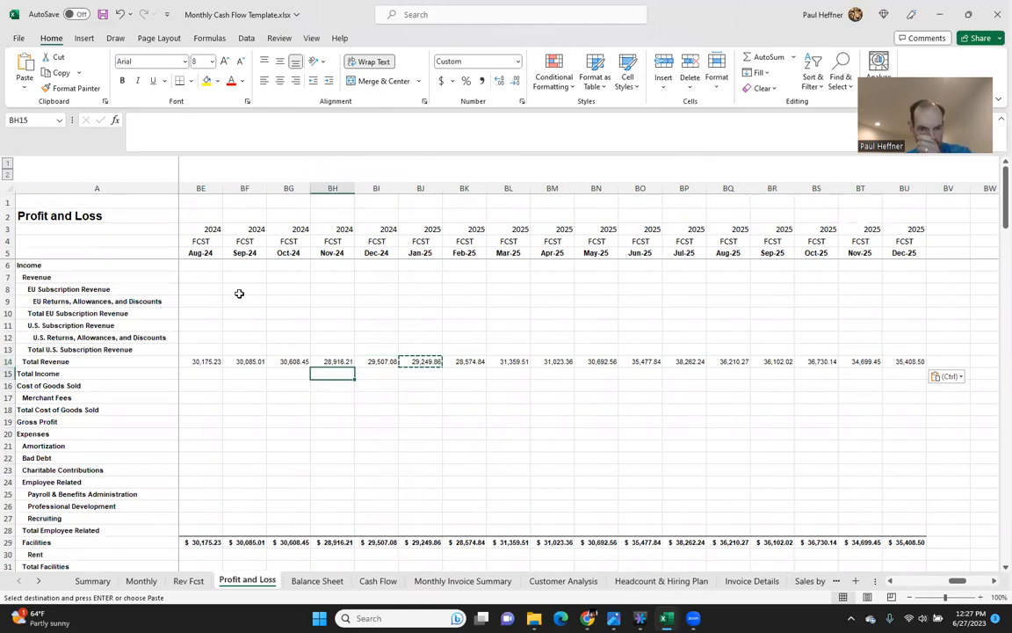
key(Left)
key(Left)
key(Left)
key(Left)
key(Left)
key(Left)
key(Left)
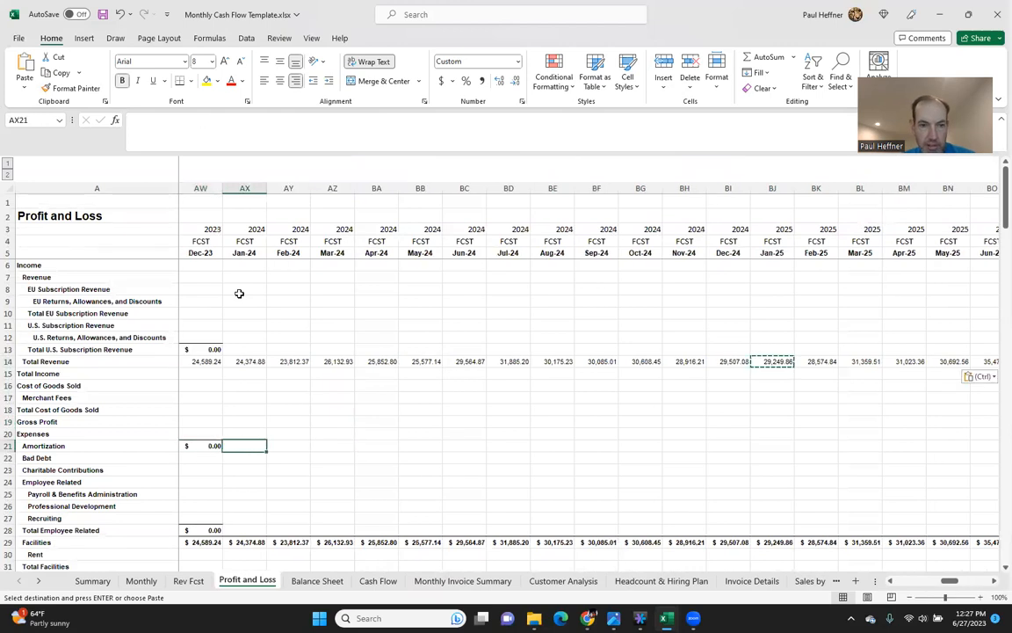
key(Right)
key(Right)
key(Right)
key(Right)
key(Right)
key(Right)
key(Right)
key(Right)
key(Right)
key(Right)
key(Right)
key(Right)
key(Right)
key(Right)
key(Right)
key(Right)
key(Right)
key(Right)
key(Right)
key(Right)
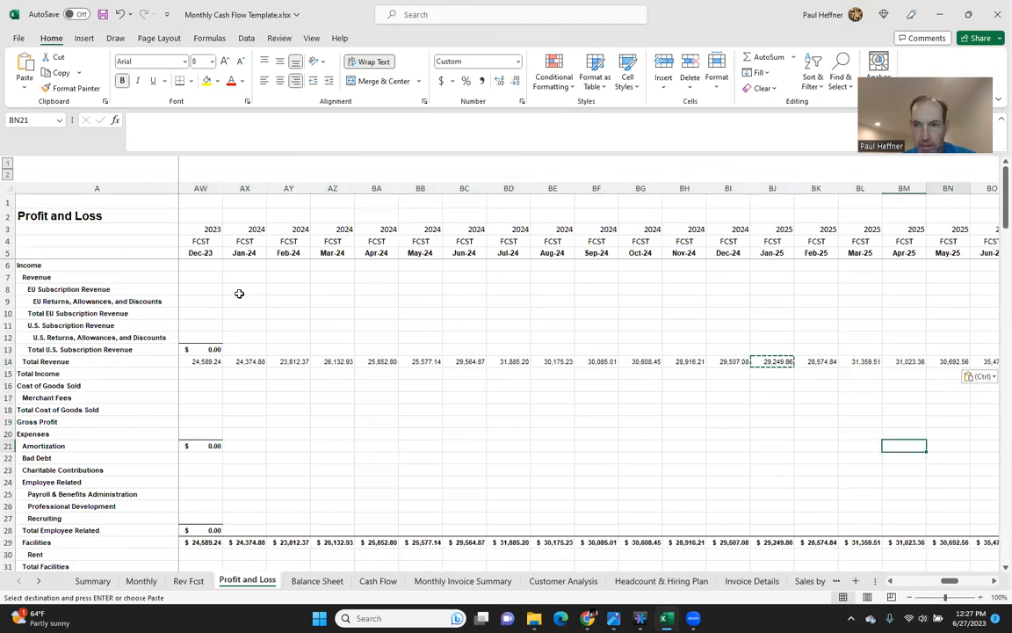
key(Right)
key(Right)
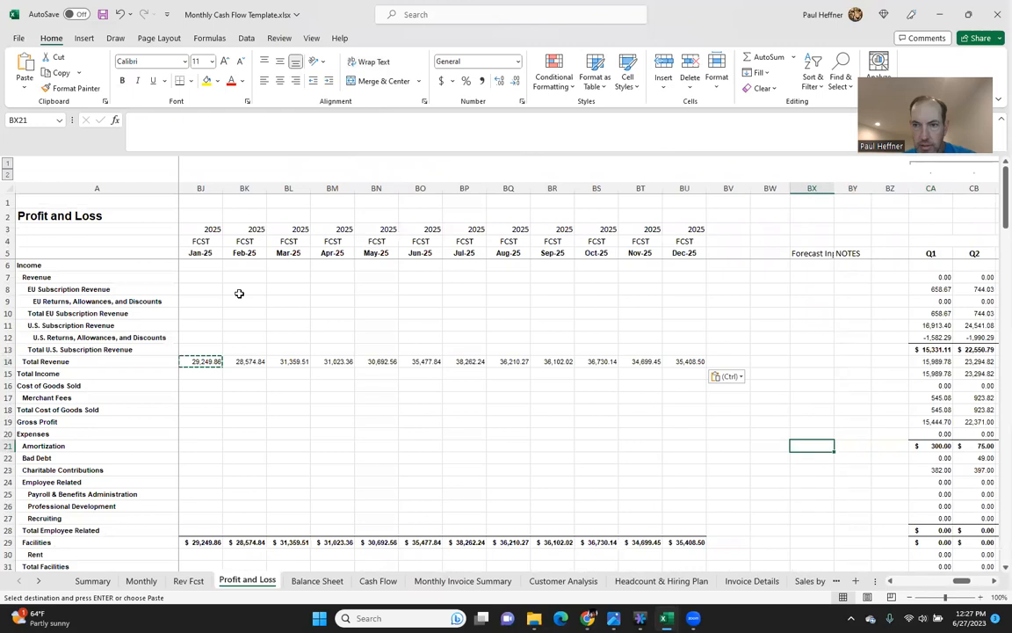
key(Right)
key(Right)
key(Right)
key(Right)
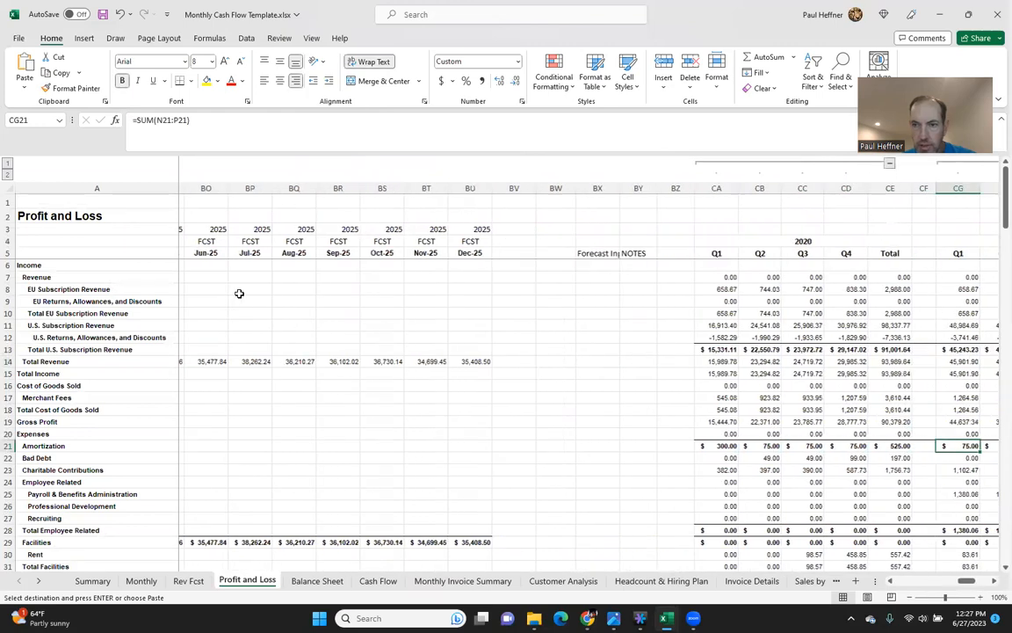
key(Right)
In the Forecast Input cell for Amortization, BX21, begin a formula summing January through April 2022 Amortization with =SUM(Z21:AC21)
key(Left)
key(Left)
key(Left)
key(Left)
key(Left)
key(Left)
key(Left)
key(Left)
key(Left)
key(Left)
key(ctrl+Up)
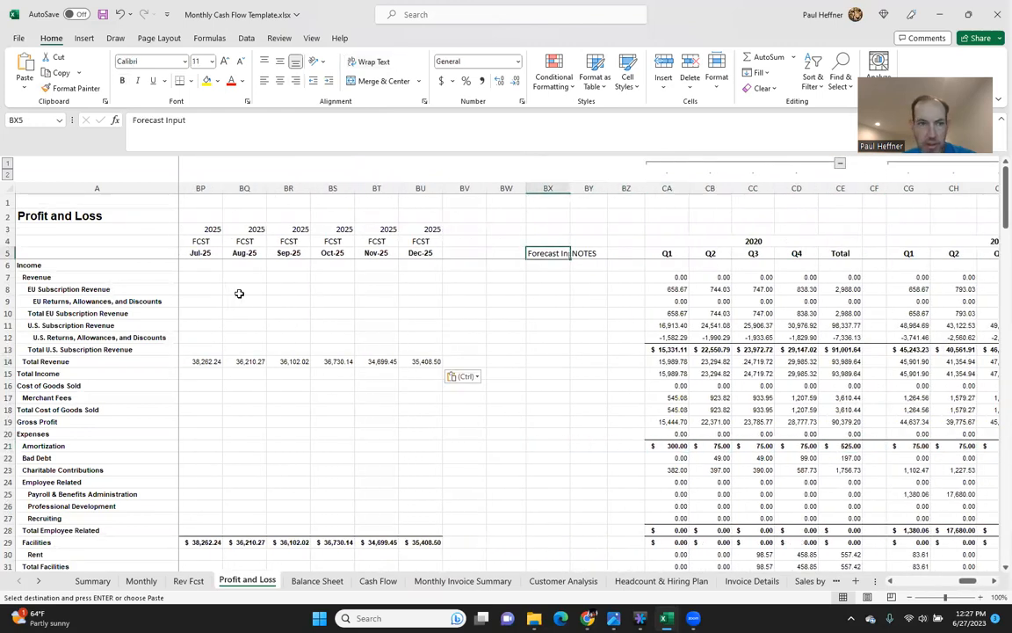
key(Right)
key(Left)
key(Down)
key(Down)
key(Down)
key(Down)
key(Down)
key(Down)
key(Down)
key(Down)
key(Down)
key(Down)
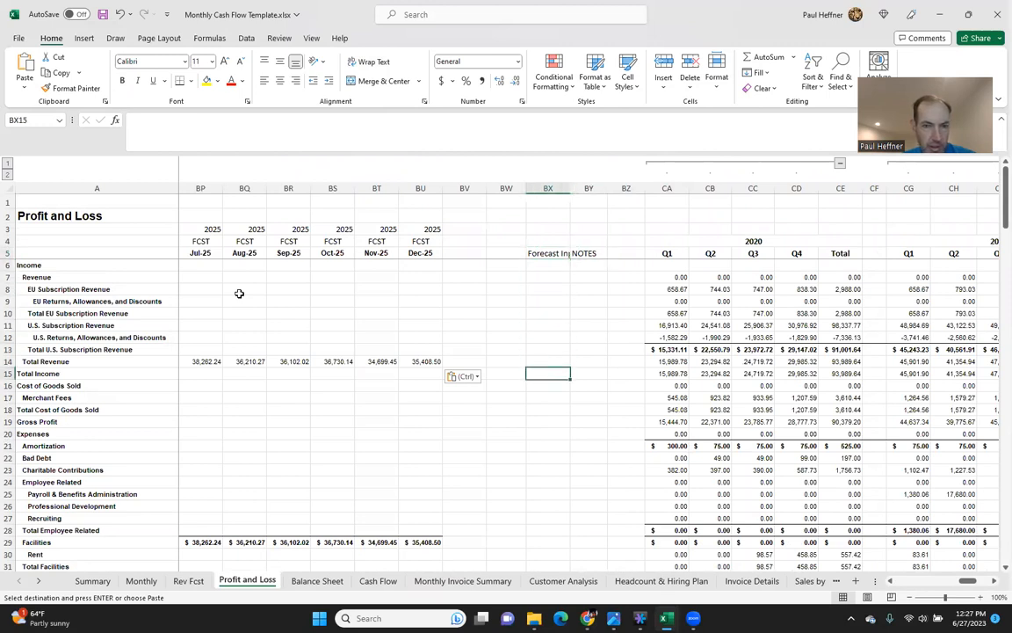
key(Down)
key(Down)
key(Down)
key(Down)
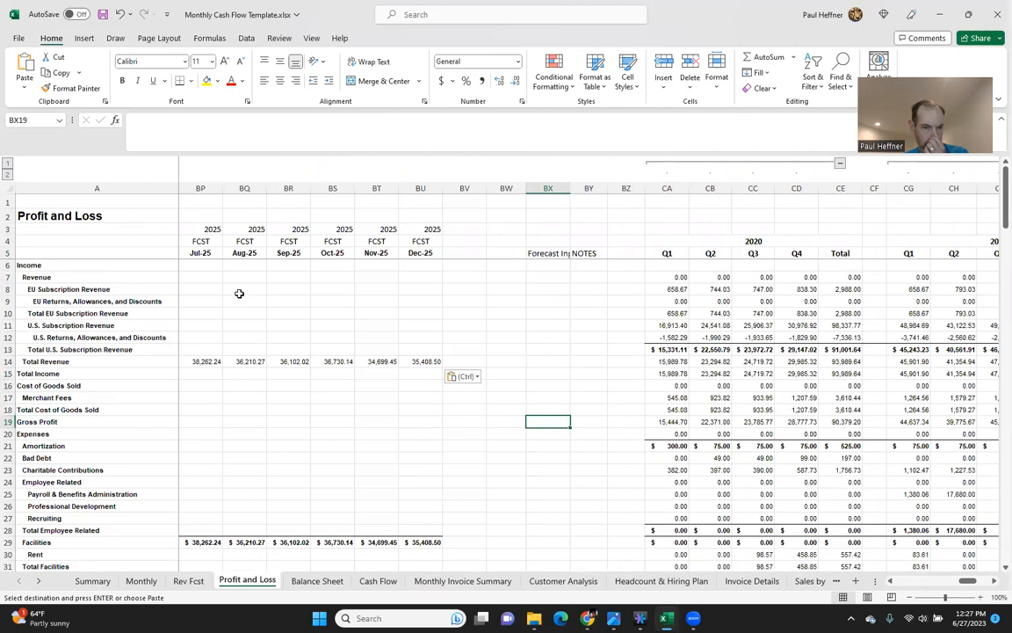
key(Down)
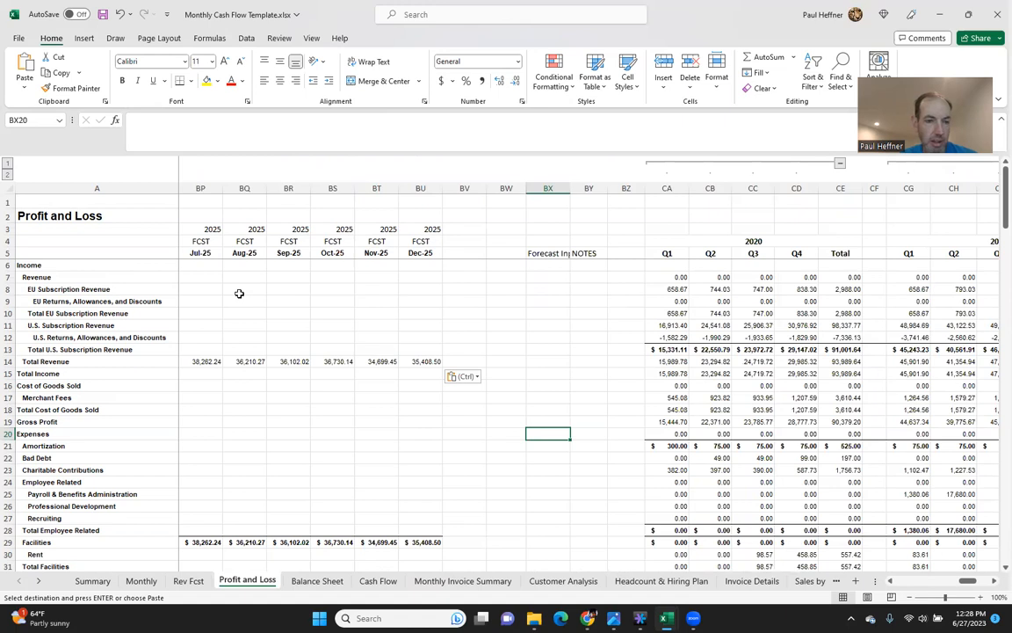
key(Down)
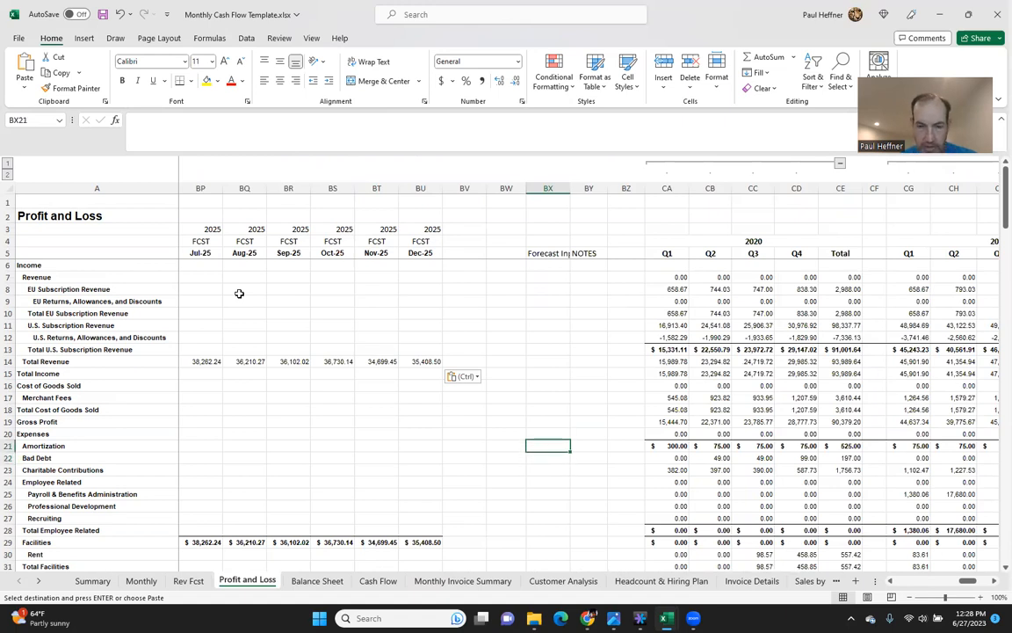
text(=)
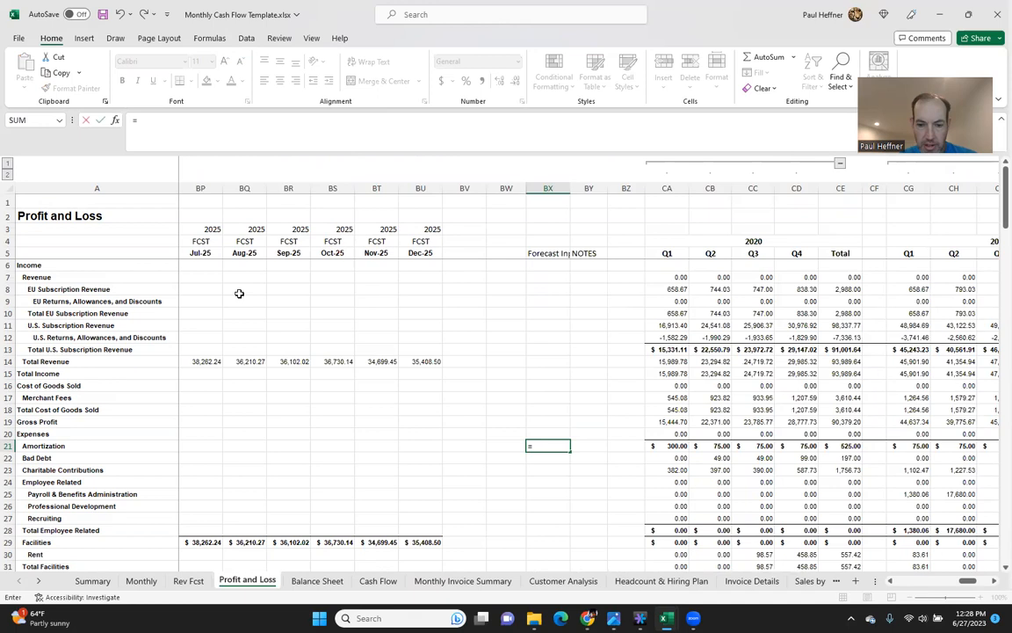
text(sum)
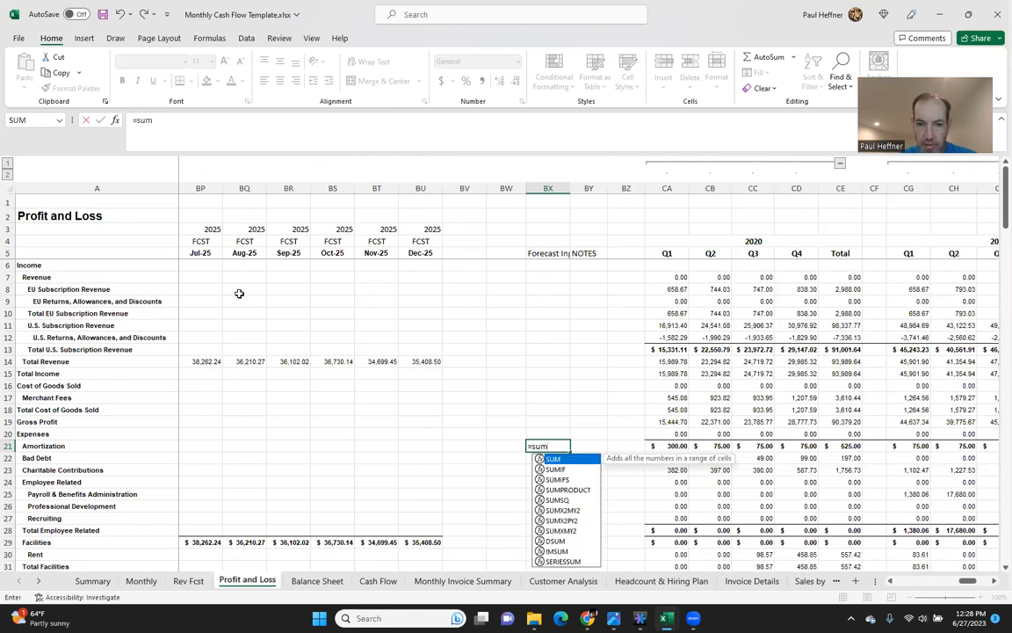
text(()
key(Left)
key(Left)
key(Left)
key(Left)
key(Left)
key(Left)
key(Left)
key(Left)
key(Left)
key(Left)
key(Left)
key(Left)
key(Left)
key(Left)
key(Left)
key(Left)
key(Left)
key(Left)
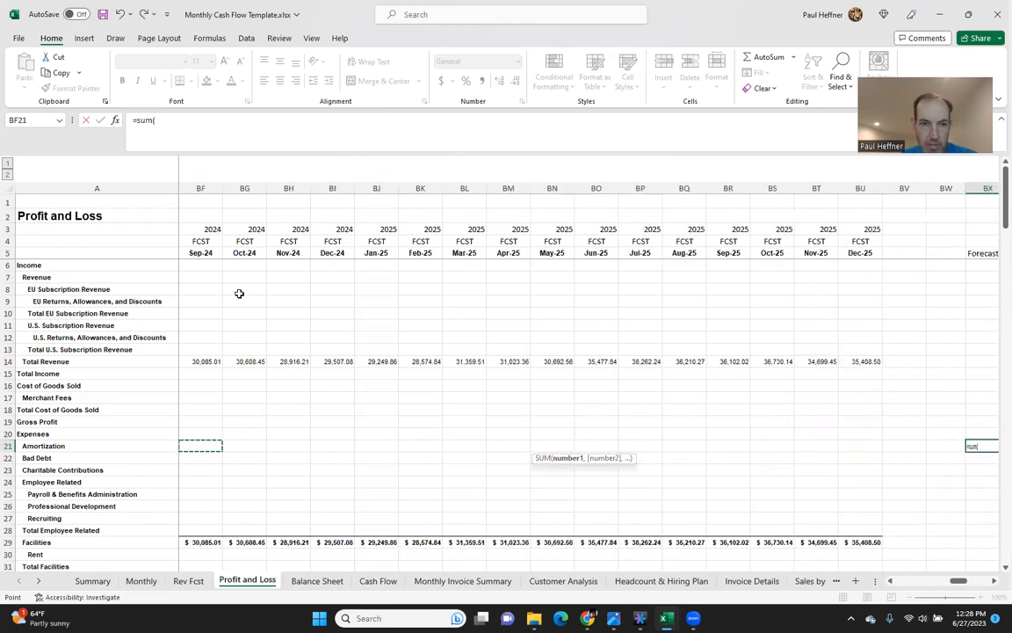
key(Left)
key(Left)
key(Left)
key(Left)
key(Left)
key(Left)
key(Left)
key(Left)
key(Left)
key(Left)
key(Left)
key(Left)
key(Left)
key(Left)
key(Left)
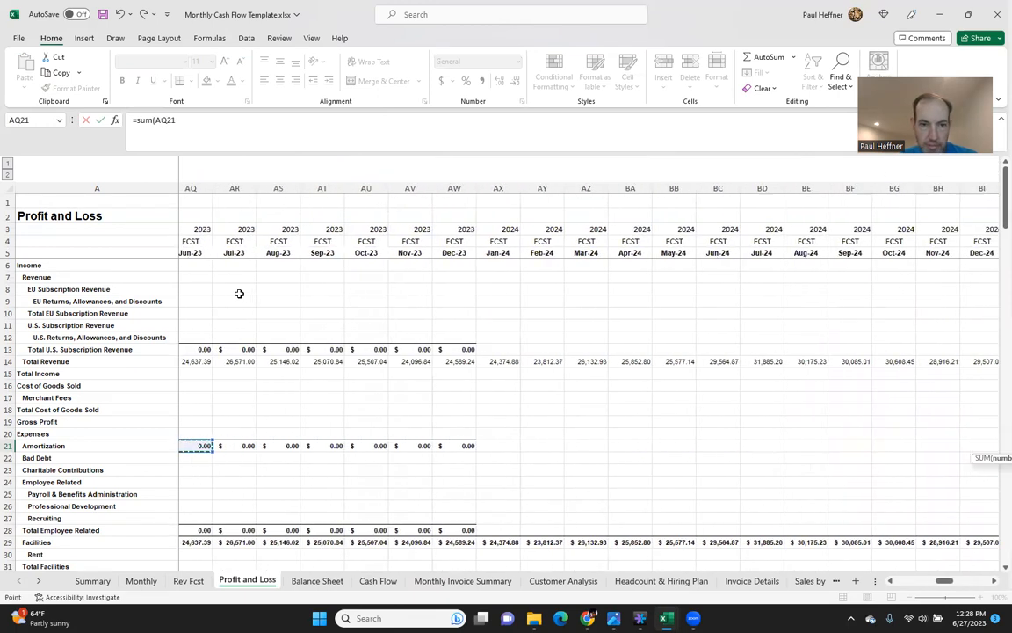
key(Left)
key(Left)
key(Left)
key(Left)
key(Left)
key(Left)
key(Left)
key(Left)
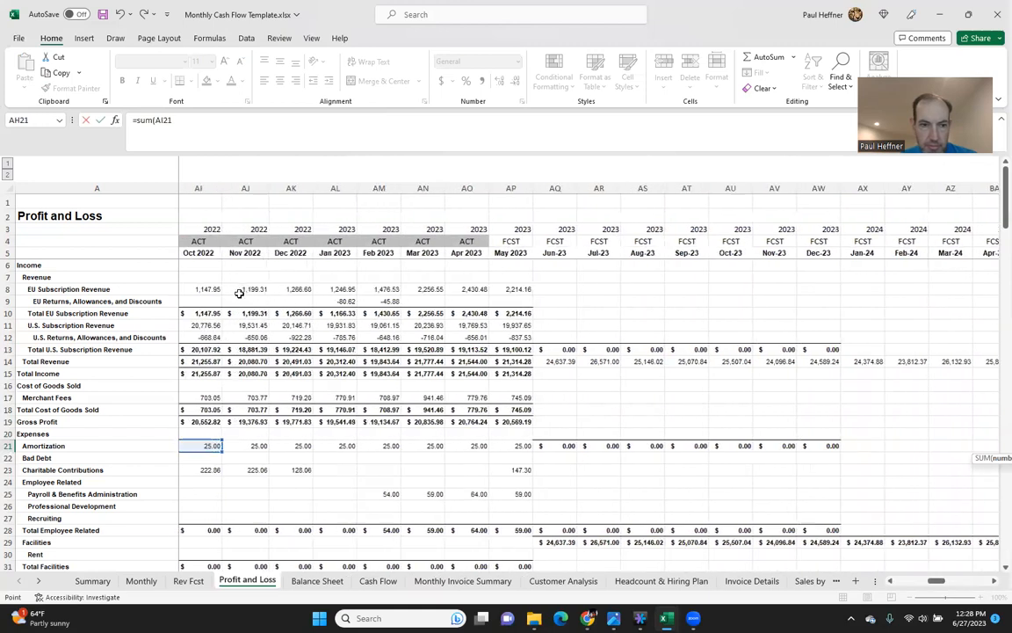
key(Left)
key(Left)
key(Left)
key(Left)
key(Left)
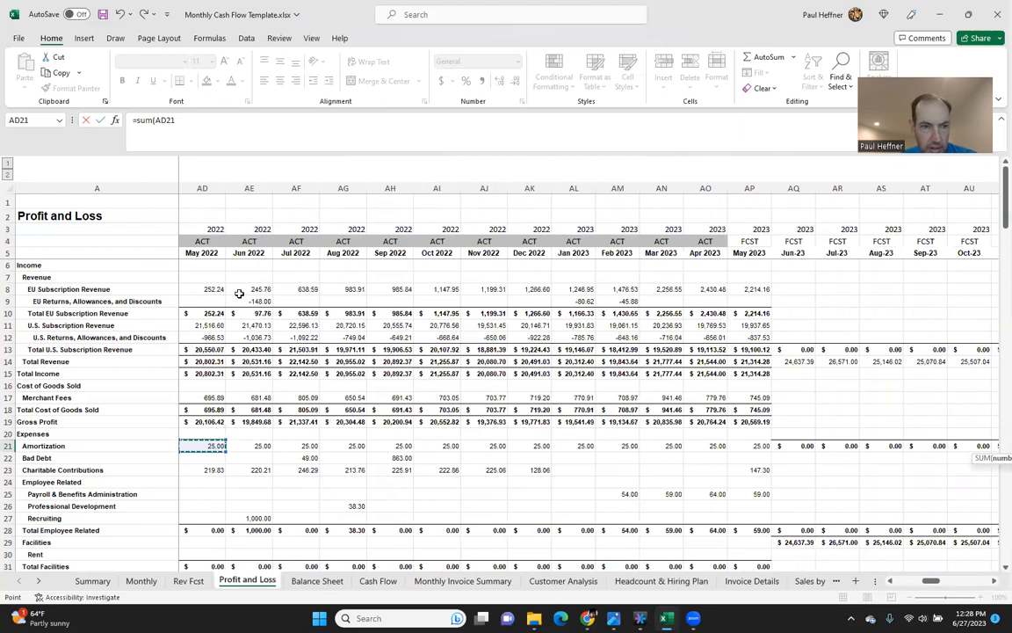
key(Left)
key(Left)
key(Left)
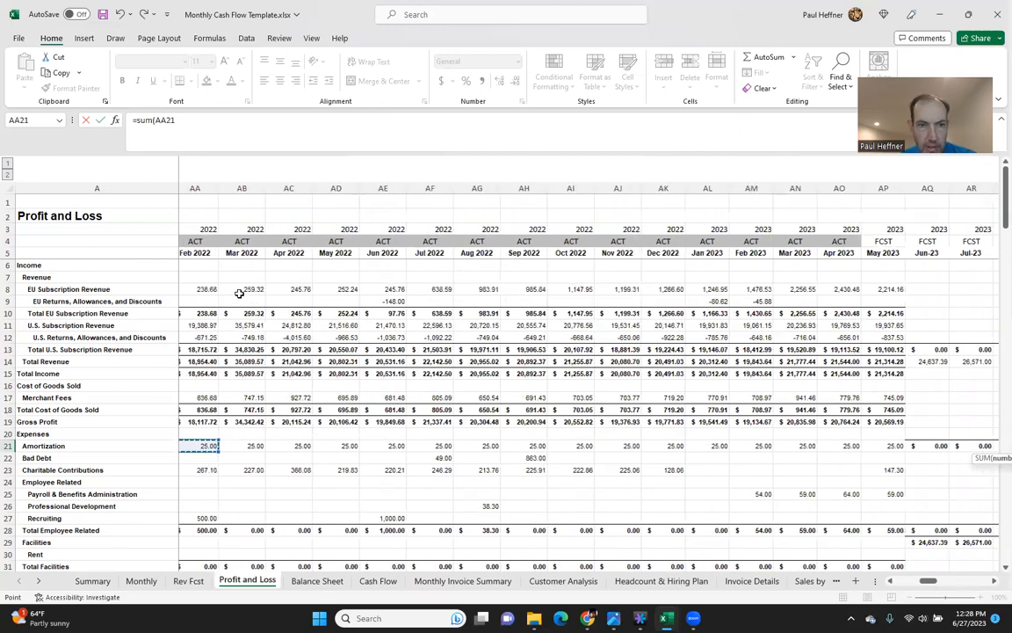
key(Left)
key(shift+Right)
key(shift+Right)
key(shift+Right)
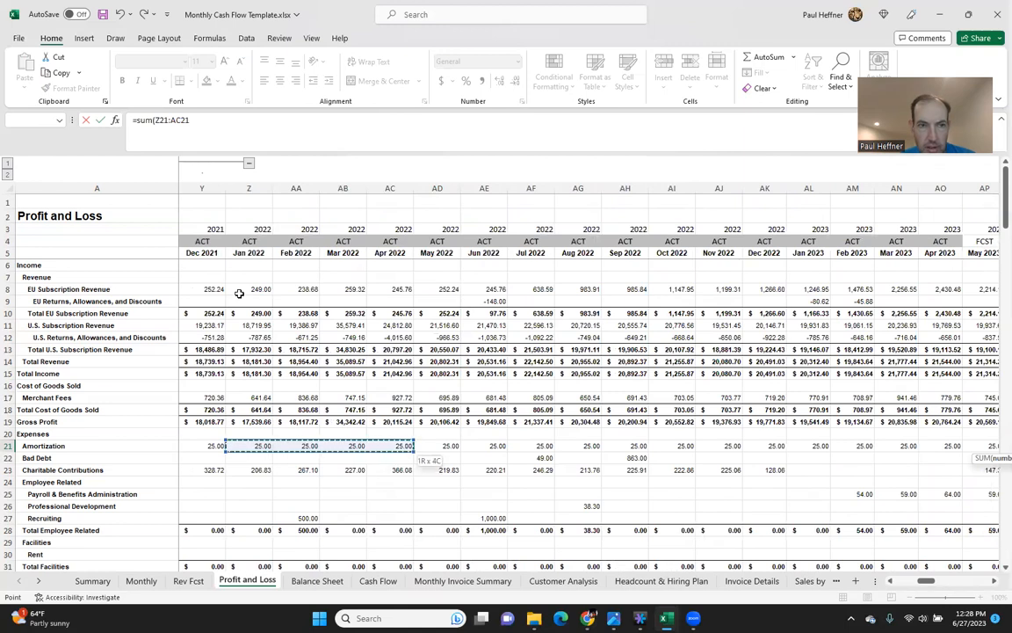
text())
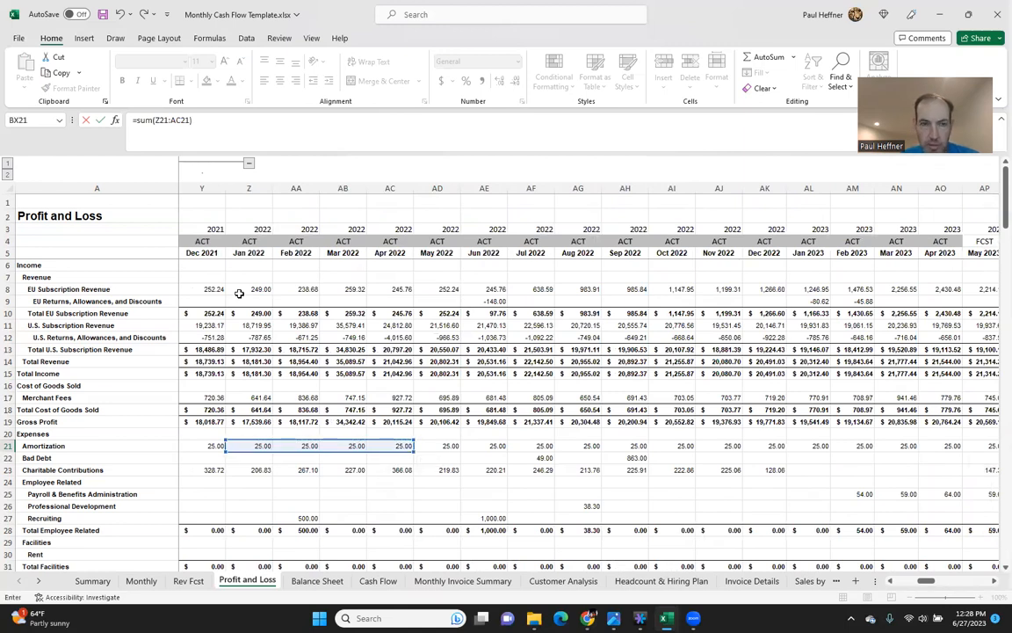
Divide the BX21 sum by January through April 2022 Total Revenue, SUM($Z$14:$AC$14), and format the cell as a percentage with one decimal
text(/sum)
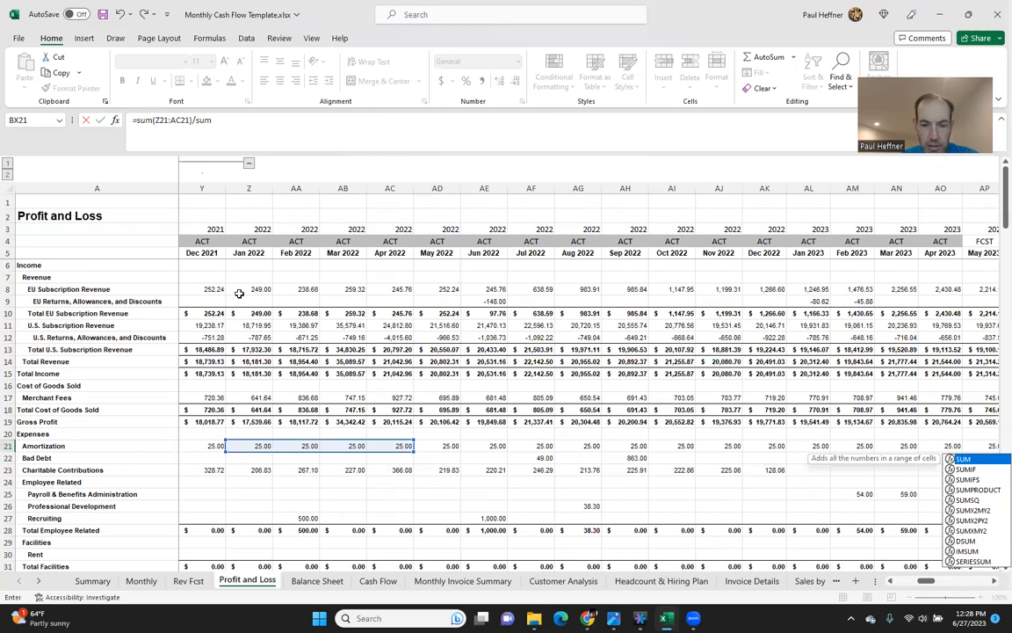
text(()
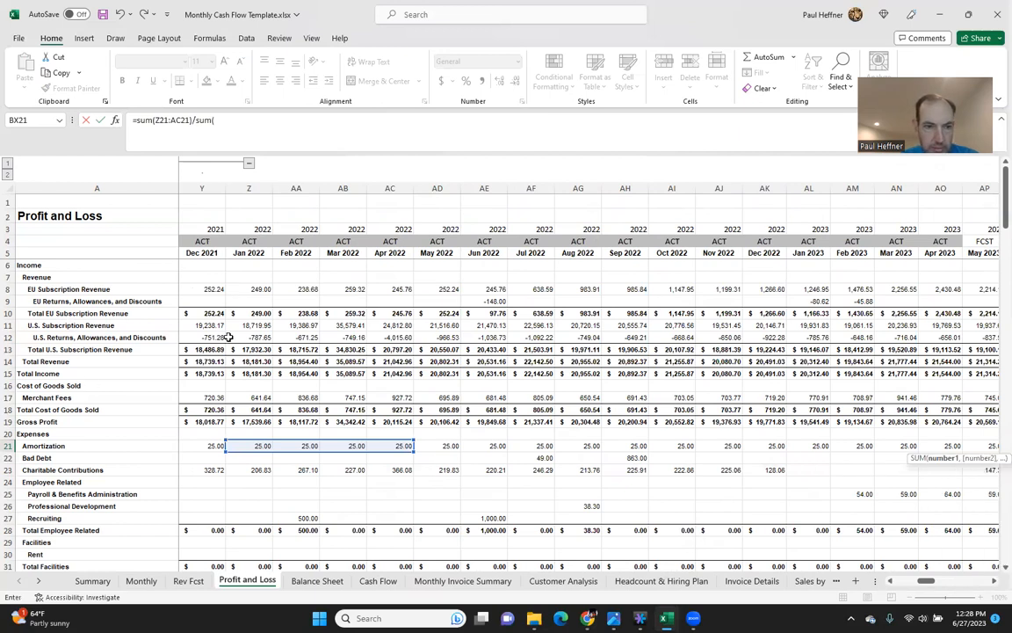
drag(254, 361, 288, 361)
drag(356, 361, 395, 362)
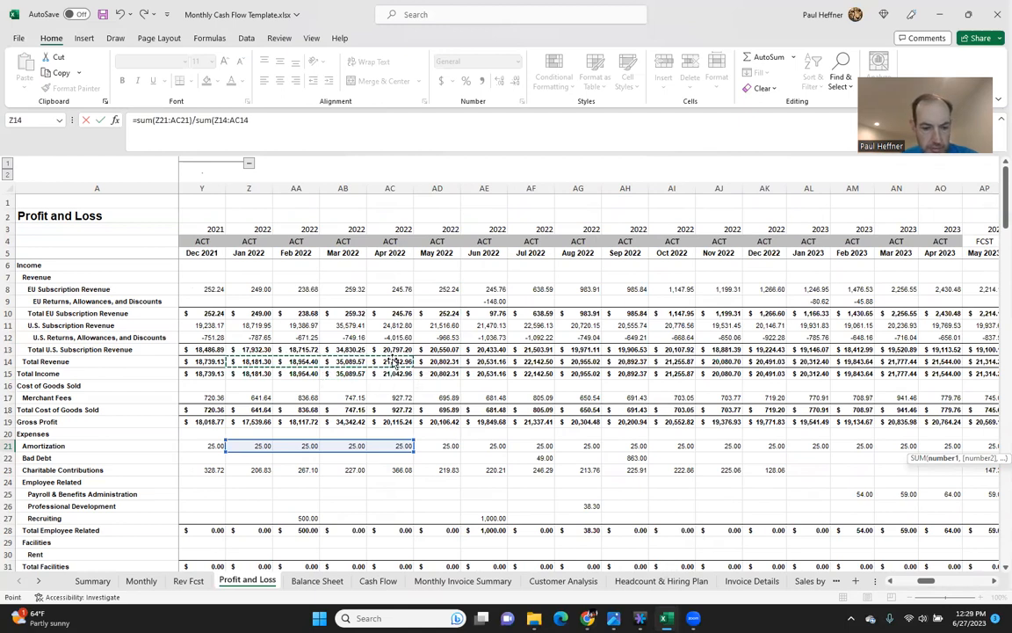
key(F4)
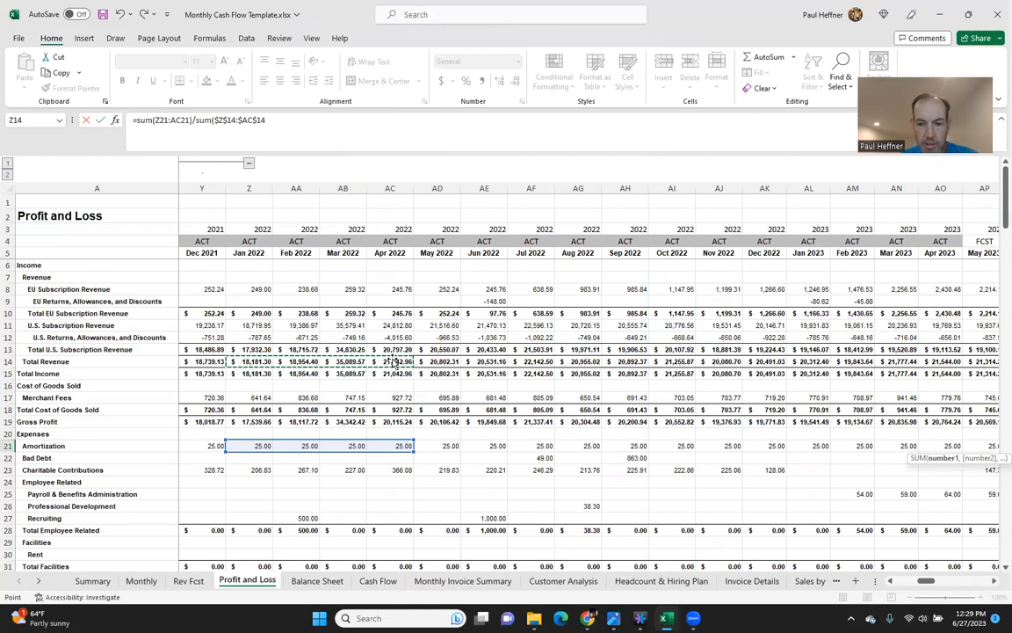
text())
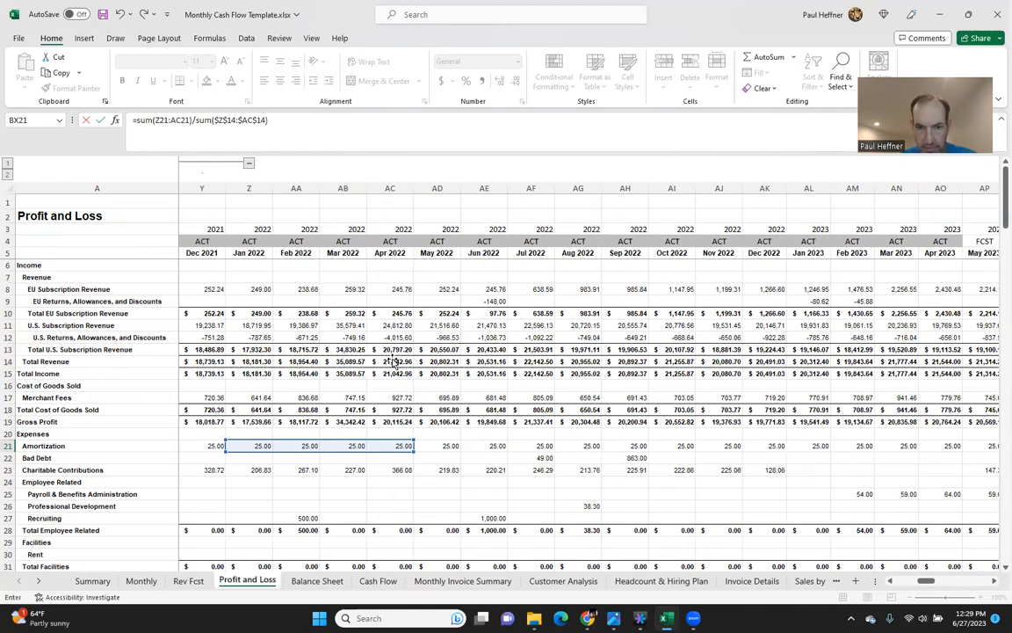
key(ctrl+Return)
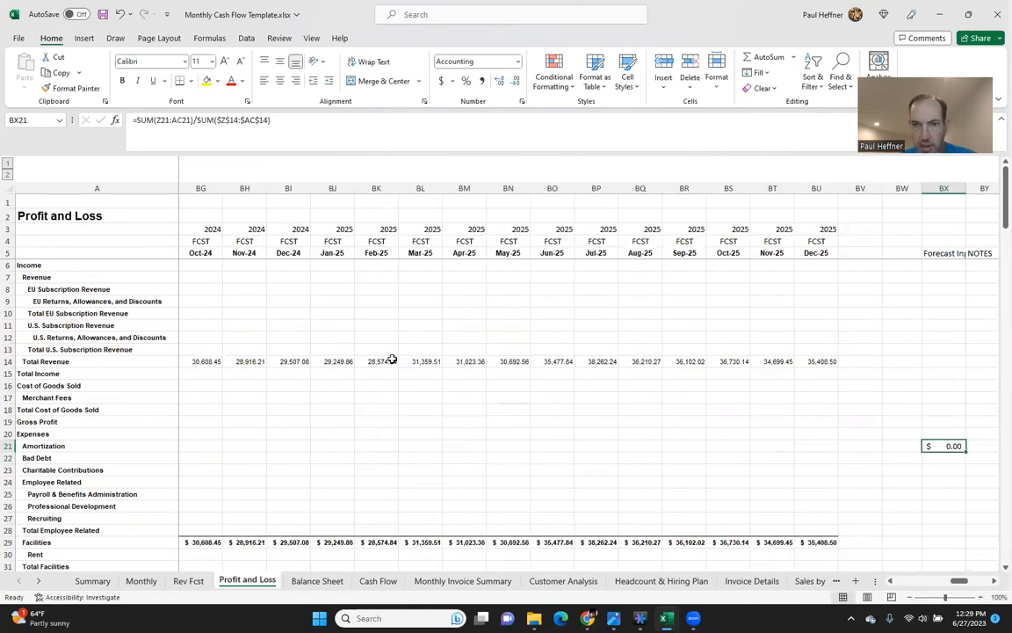
click(465, 80)
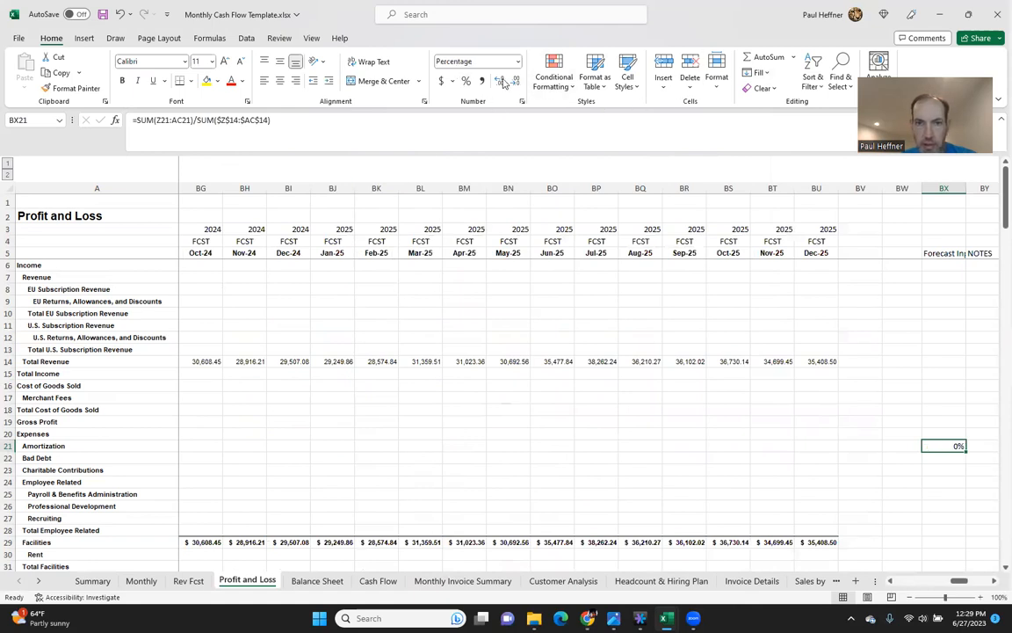
Copy the Amortization percent-of-revenue formula from BX21 into the Forecast Input cell for Merchant Fees, BX17
key(ctrl+c)
key(Up)
key(Up)
key(Up)
key(Up)
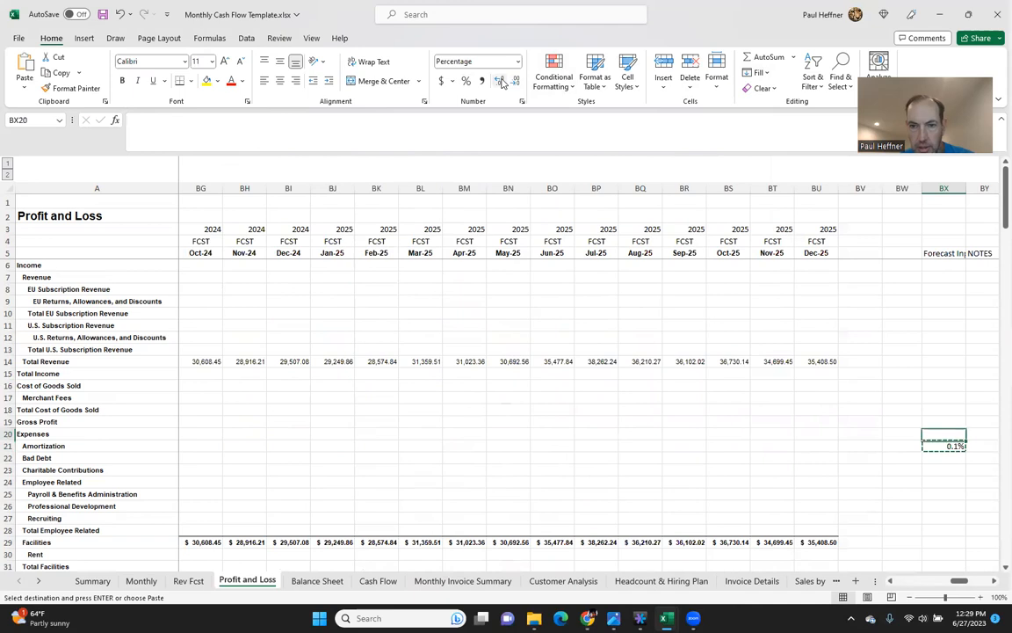
key(Up)
key(Down)
key(ctrl+v)
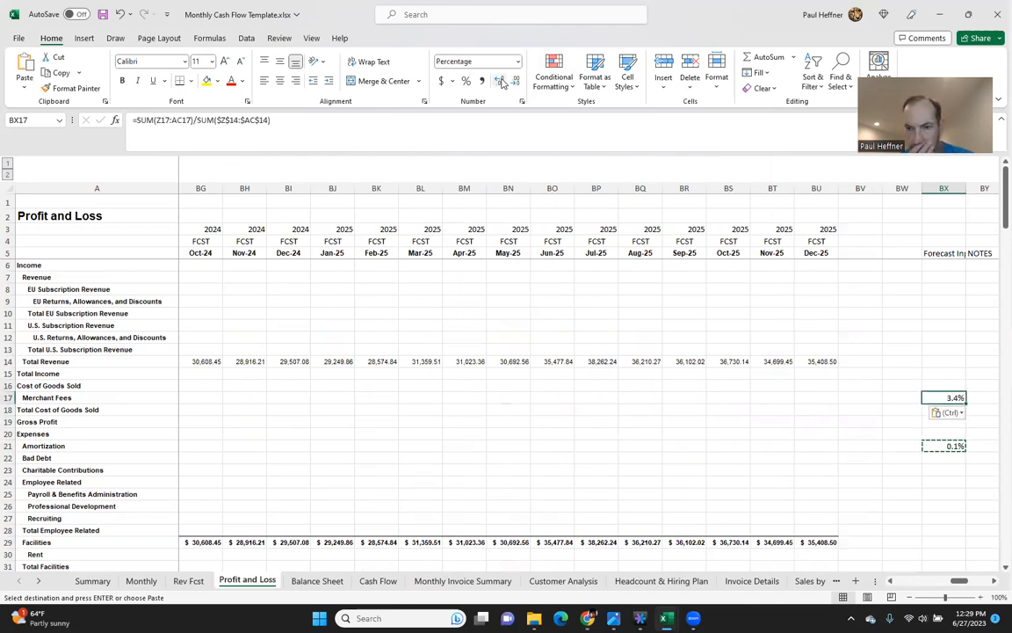
Paste the copied percent-of-revenue formula down the Forecast Input column from Bad Debt in BX22 through Net Income in BX75
key(Down)
key(Down)
key(Down)
key(Down)
key(Down)
key(Down)
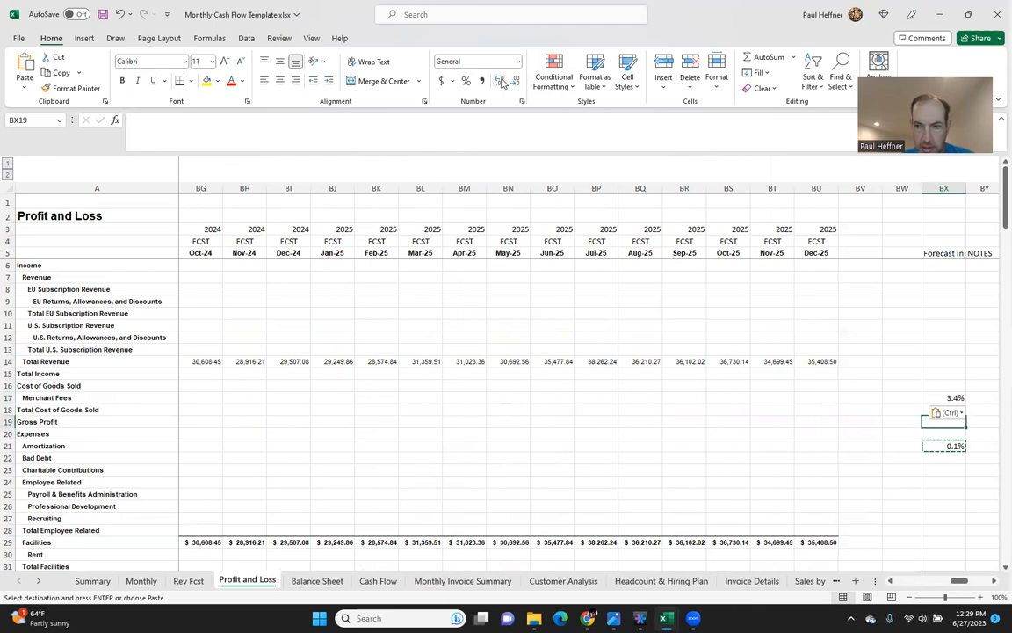
key(shift+Down)
key(shift+Down)
key(shift+Down)
key(shift+Down)
key(shift+Down)
key(shift+Down)
key(shift+Down)
key(shift+Down)
key(shift+Down)
key(shift+Down)
key(shift+Down)
key(shift+Down)
key(shift+Down)
key(shift+Down)
key(shift+Down)
key(shift+Down)
key(shift+Down)
key(shift+Down)
key(shift+Down)
key(shift+Down)
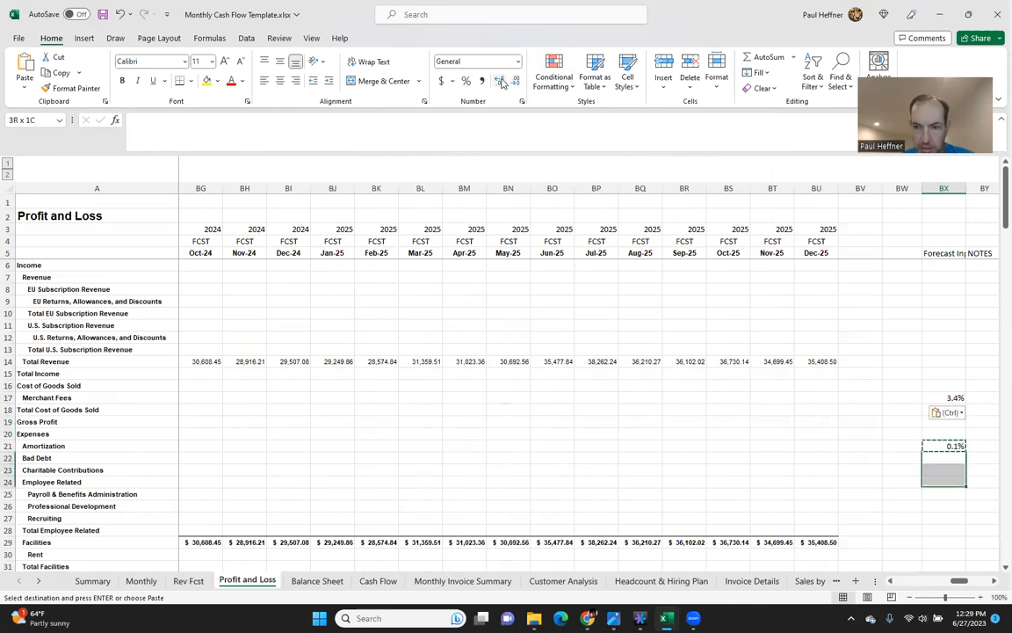
key(shift+Down)
key(shift+Down)
key(shift+Down)
key(shift+Down)
key(shift+Down)
key(shift+Down)
key(shift+Down)
key(shift+Down)
key(shift+Down)
key(shift+Down)
key(shift+Down)
key(shift+Down)
key(shift+Down)
key(shift+Down)
key(shift+Down)
key(shift+Down)
key(shift+Down)
key(shift+Down)
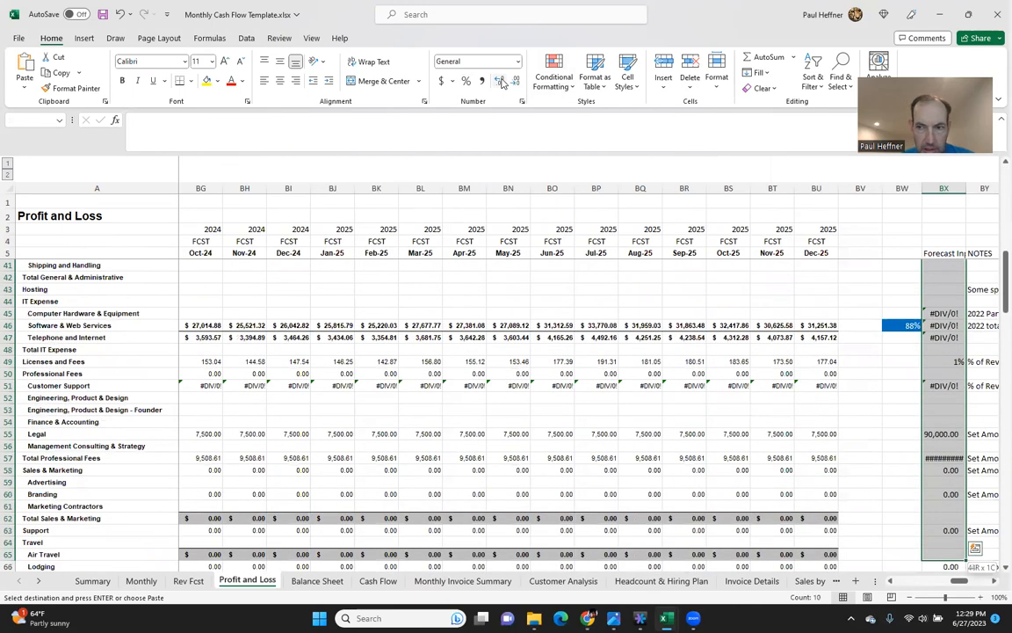
key(shift+Down)
key(shift+Down)
key(shift+Down)
key(shift+Down)
key(shift+Down)
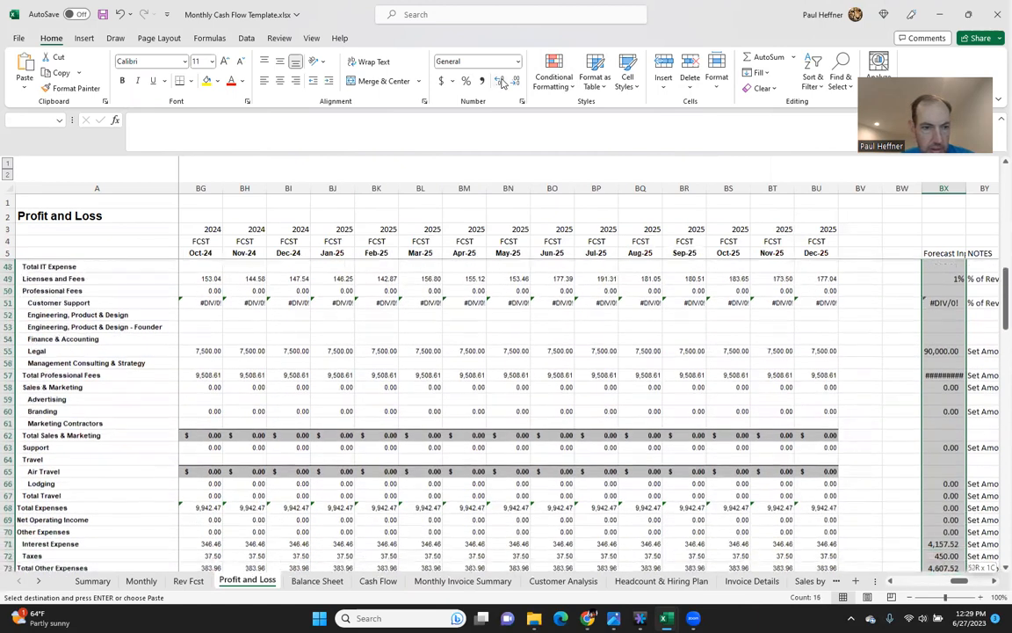
key(shift+Down)
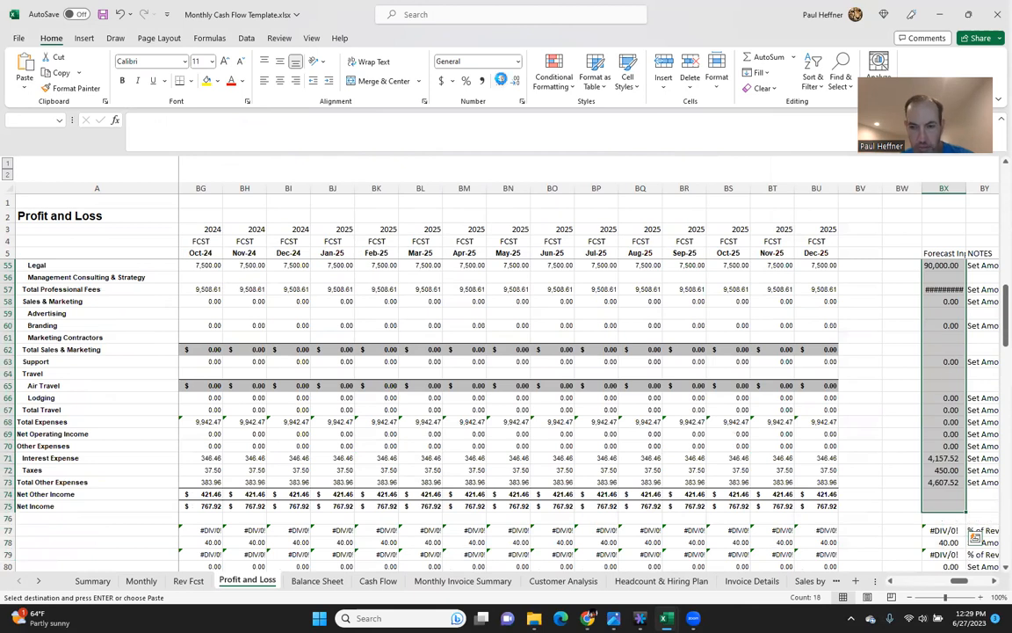
key(ctrl+v)
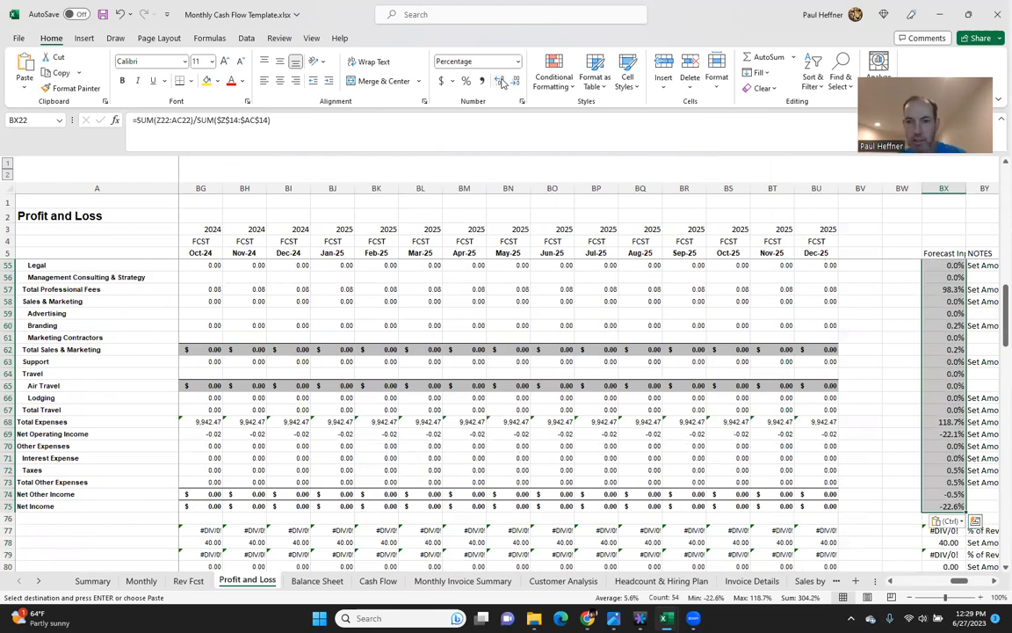
Examine the Amortization row from its Forecast Input percentage across the 2023 actual months to the June 2023 forecast cell
key(Up)
key(Up)
key(Up)
key(Up)
key(Down)
key(Down)
key(Down)
key(Down)
key(Up)
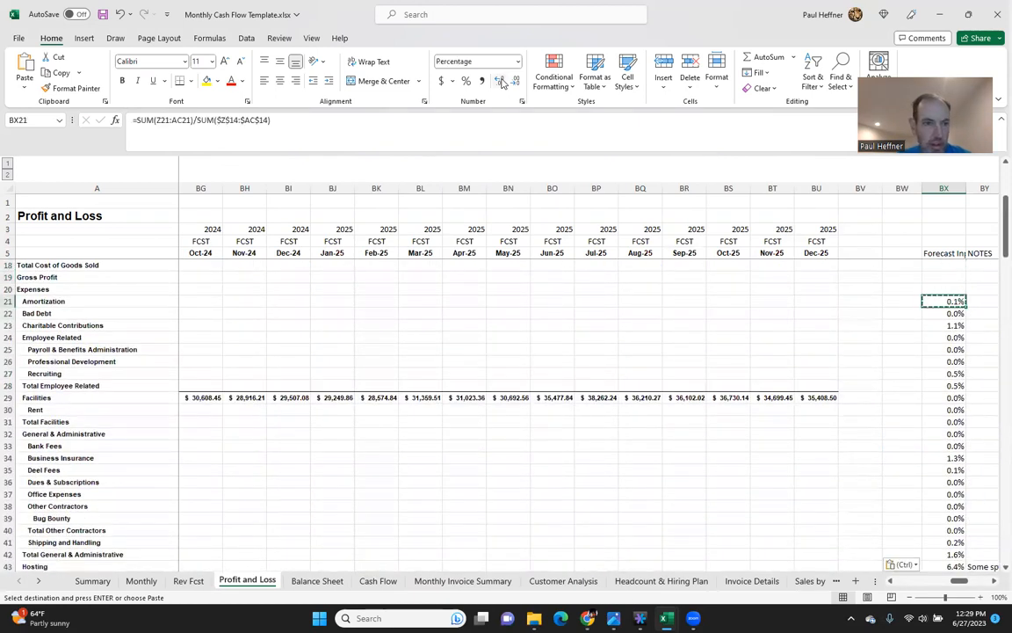
key(ctrl+Left)
key(ctrl+Left)
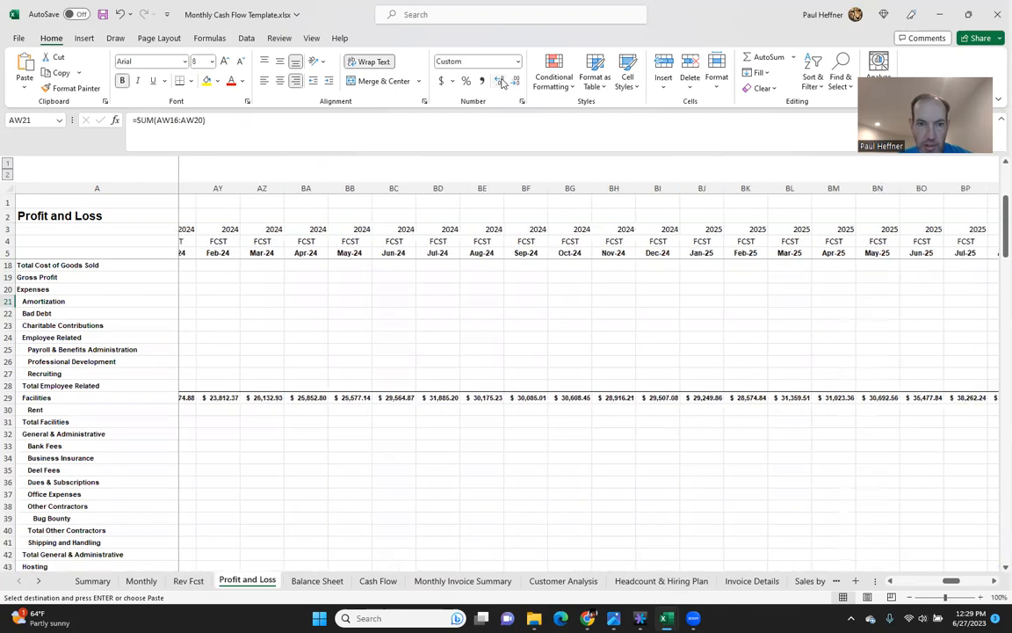
key(Left)
key(Left)
key(Left)
key(Left)
key(Left)
key(Left)
key(Left)
key(Left)
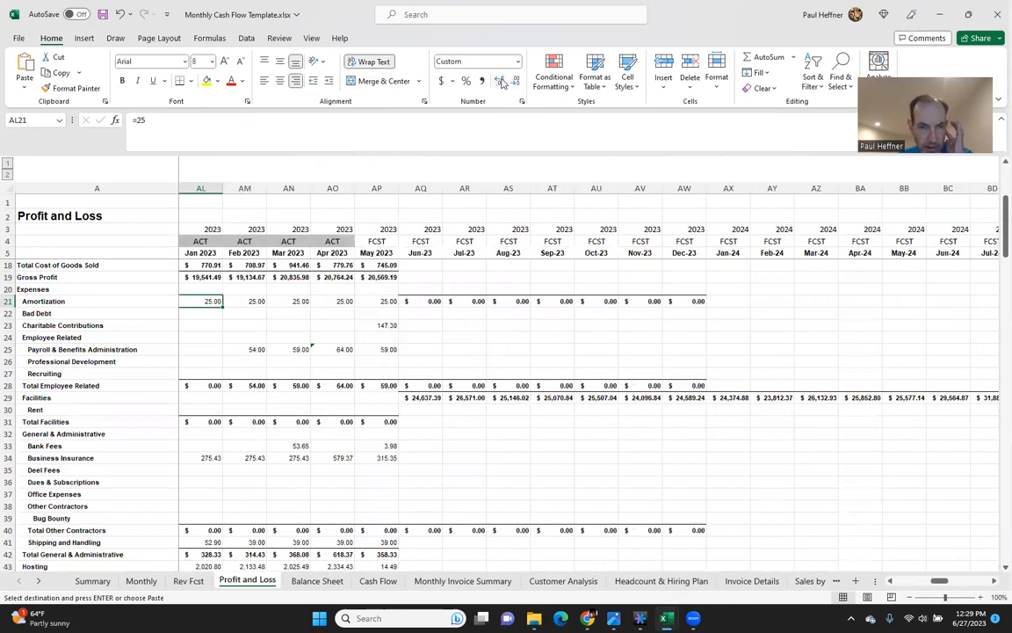
key(Right)
key(Right)
key(Right)
key(Right)
key(Right)
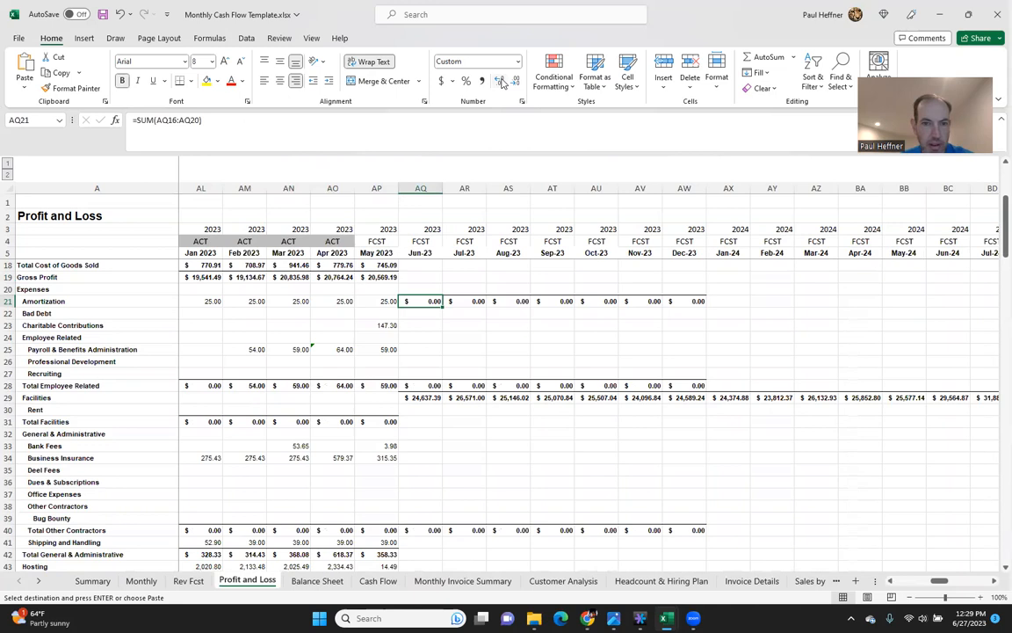
text(=)
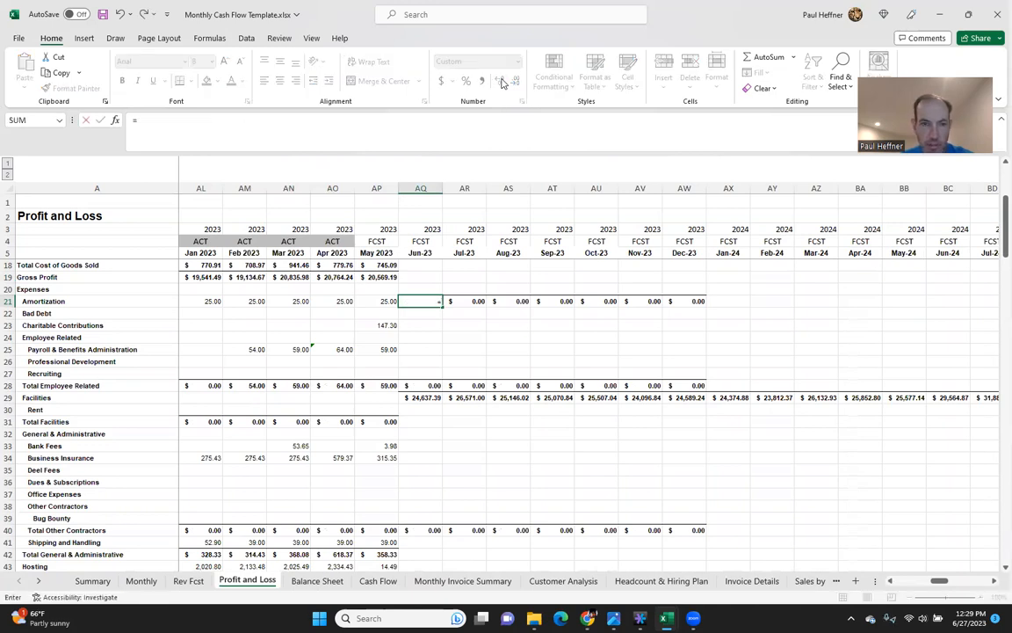
key(Right)
key(Right)
key(Right)
key(Right)
key(Right)
key(Right)
key(Right)
key(Right)
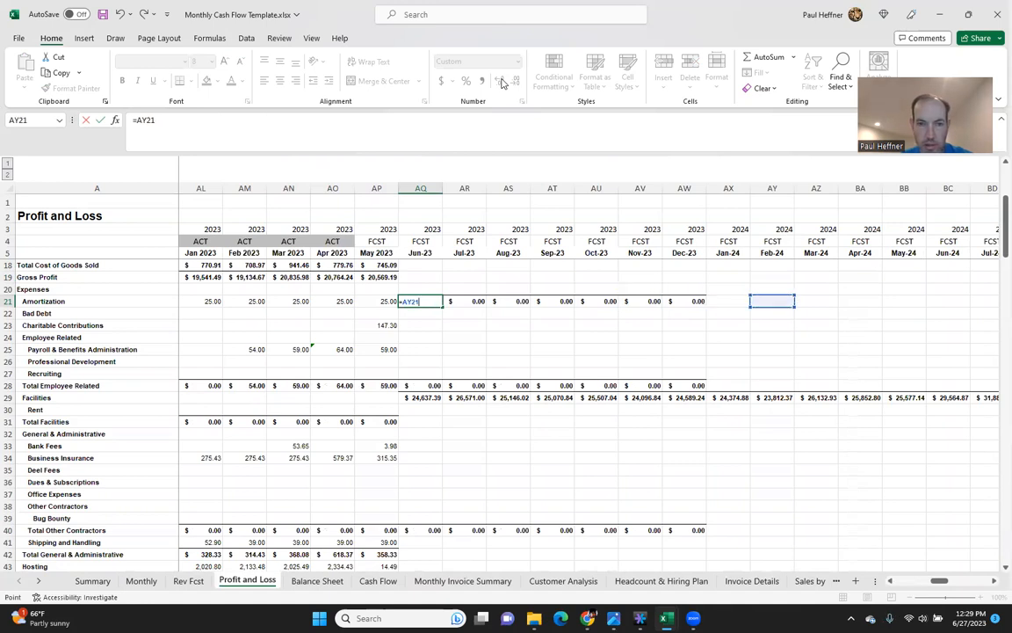
key(Return)
Copy the May 2023 Merchant Fees cell, AP17, into the June 2023 forecast cell, AQ17
key(Up)
key(Up)
key(Up)
key(Up)
key(Up)
key(Up)
key(Up)
key(Up)
key(Up)
key(Up)
key(Up)
key(Up)
key(Up)
key(Left)
key(Down)
key(Down)
key(Down)
key(Down)
key(Down)
key(Down)
key(Down)
key(Down)
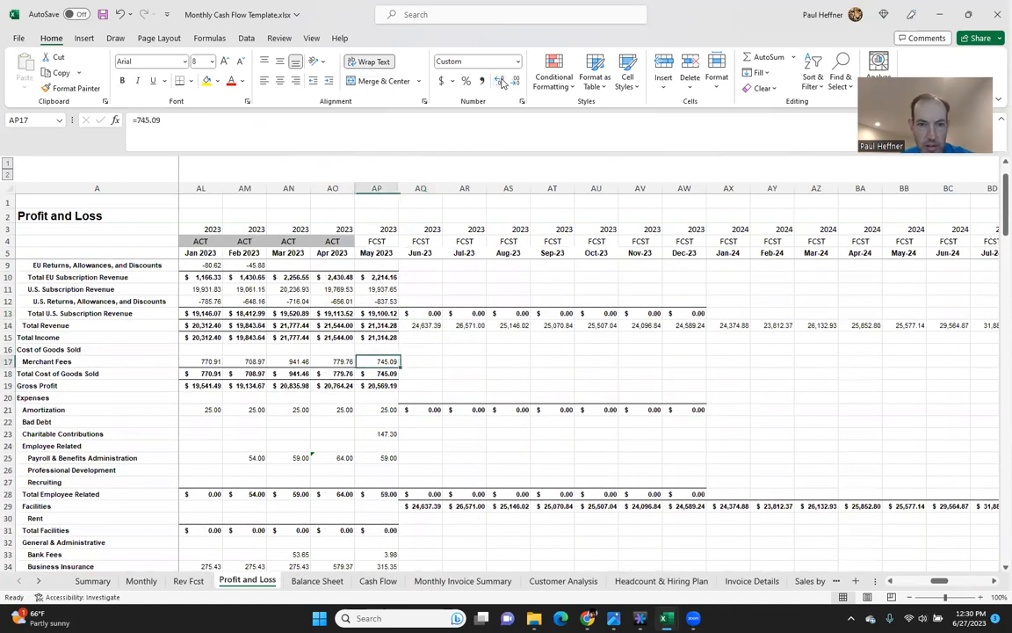
key(ctrl+c)
key(Right)
key(ctrl+v)
key(Left)
key(shift+Down)
key(shift+Down)
key(shift+Down)
key(shift+Down)
key(shift+Down)
key(shift+Down)
key(shift+Down)
key(shift+Down)
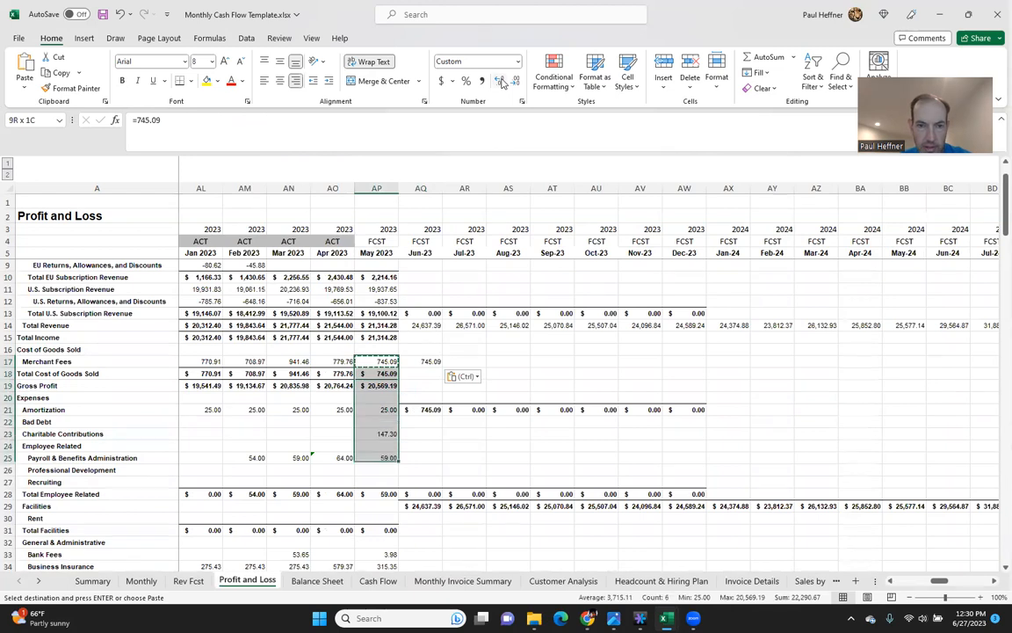
key(shift+Up)
key(shift+Up)
key(shift+Up)
key(shift+Up)
key(shift+Up)
key(shift+Up)
key(shift+Up)
key(shift+Up)
Enter =BX$17*AQ$14 as June 2023 Merchant Fees in AQ17, multiplying the Forecast Input percentage by Total Revenue
key(Right)
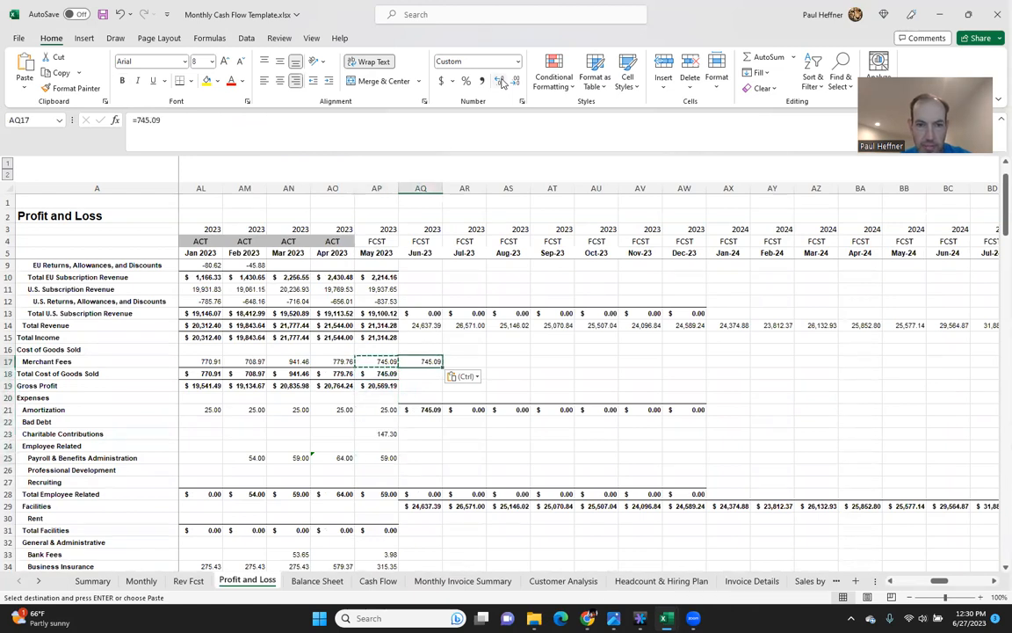
text(=)
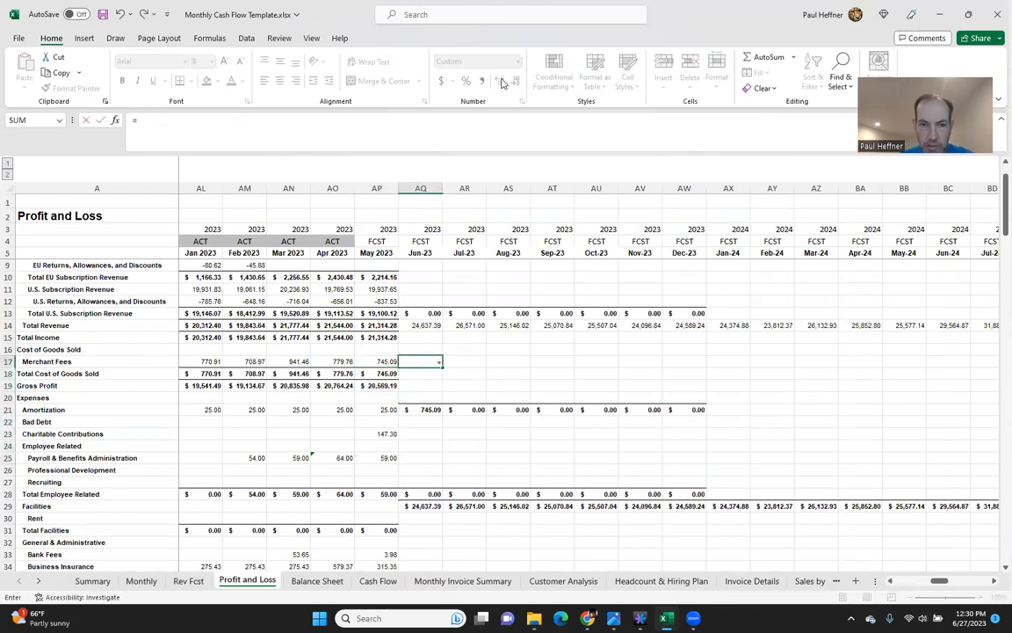
key(ctrl+Right)
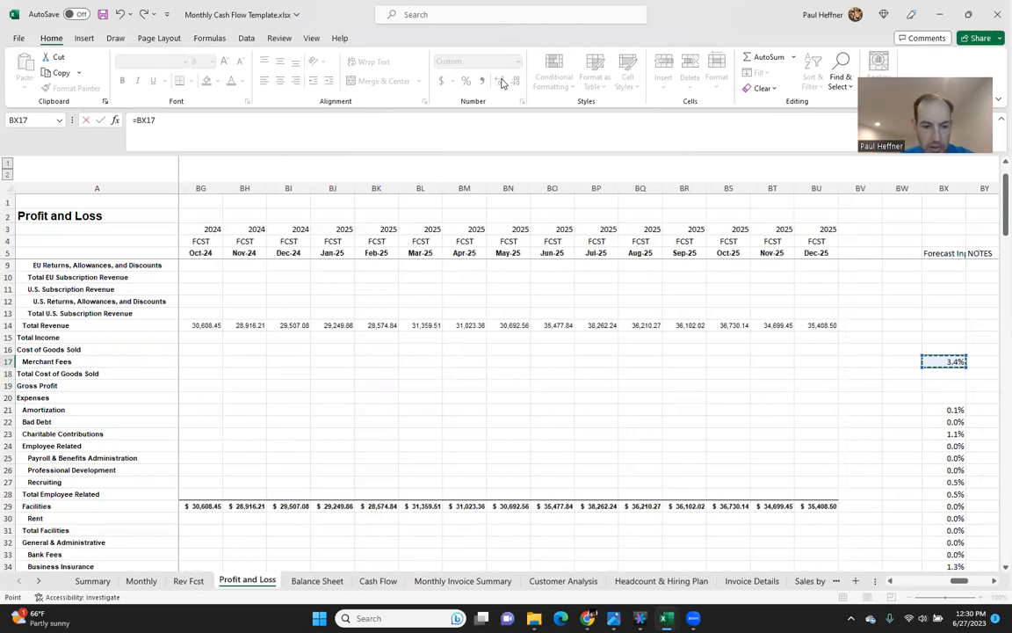
key(F4)
key(F4)
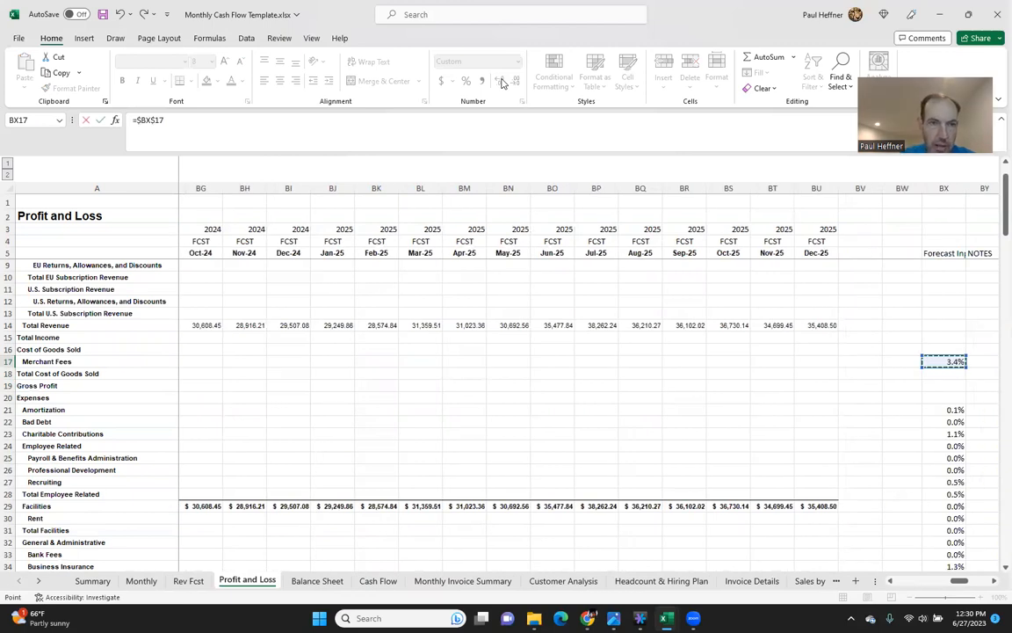
text(*)
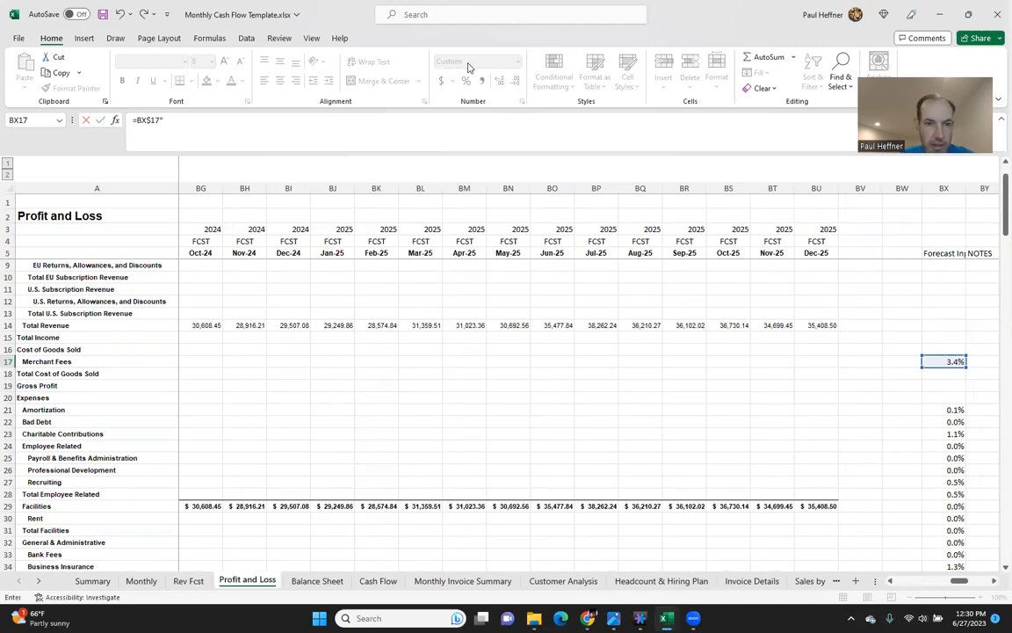
scroll(292, 407, left, 15)
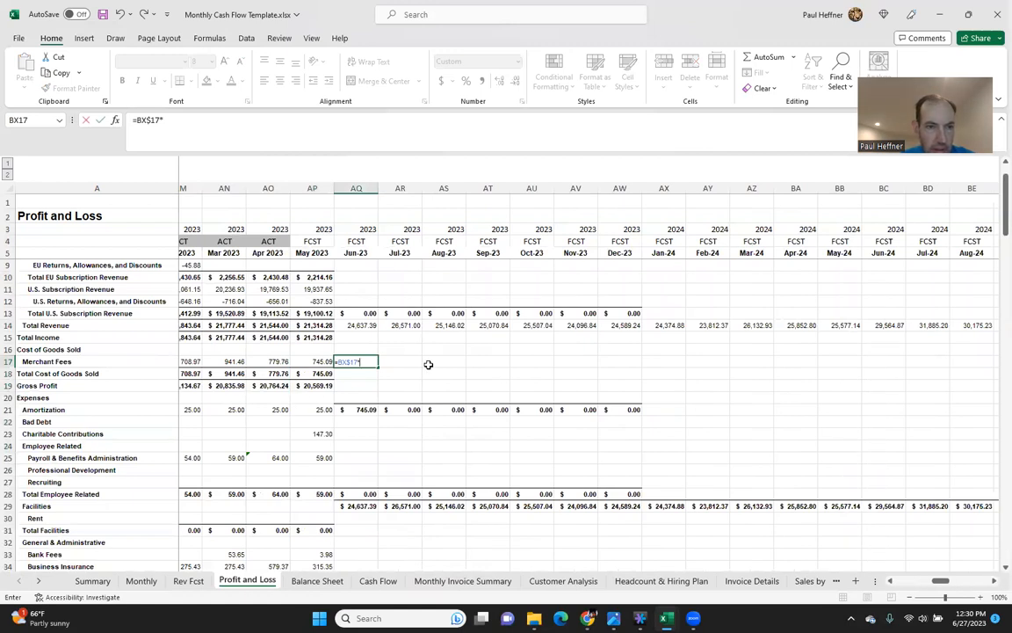
click(357, 326)
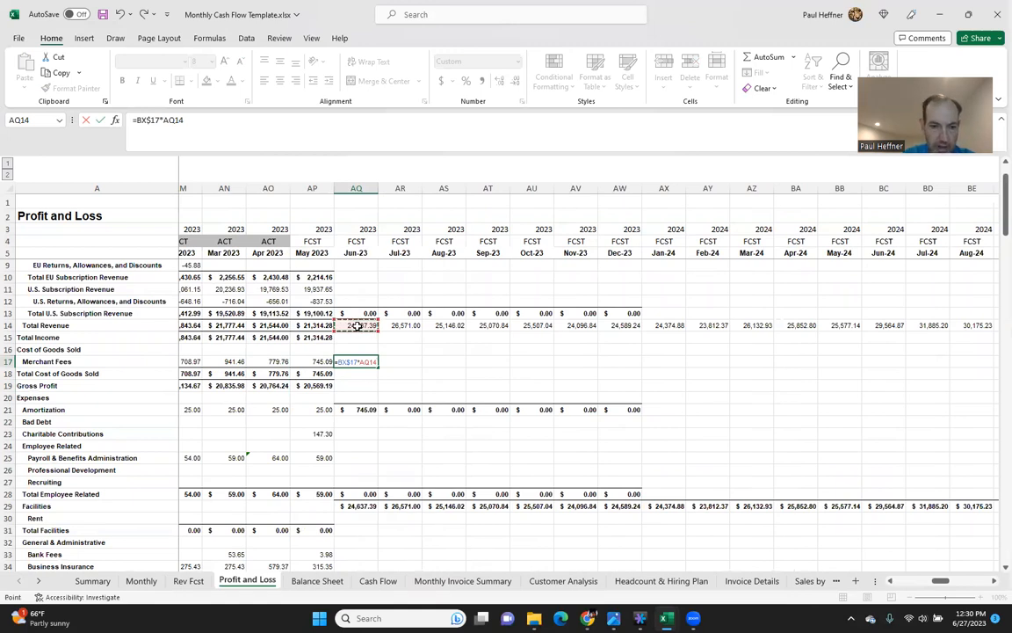
key(F4)
key(F4)
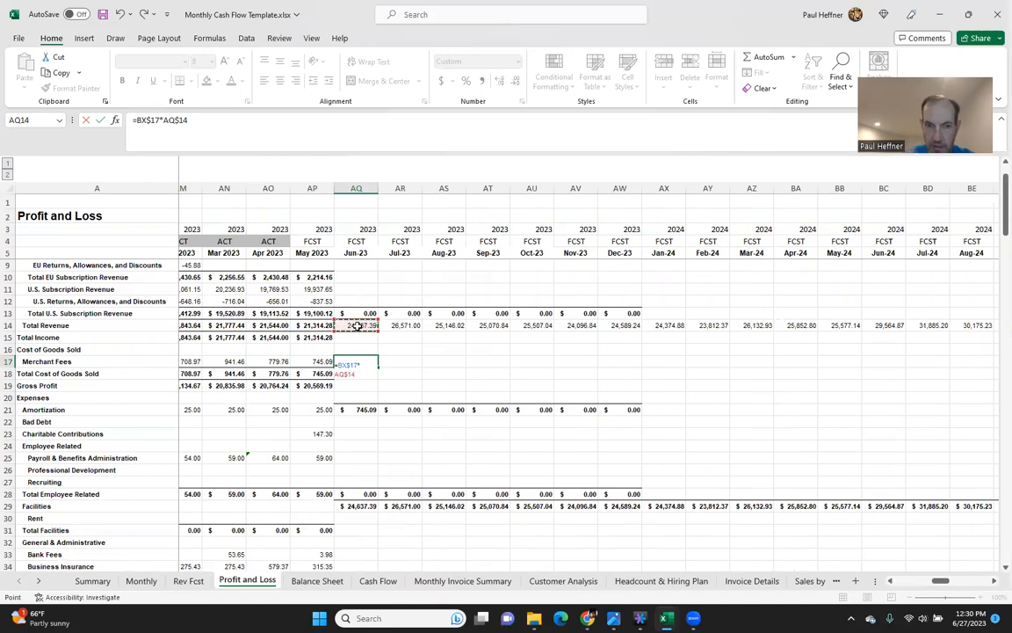
key(ctrl+Return)
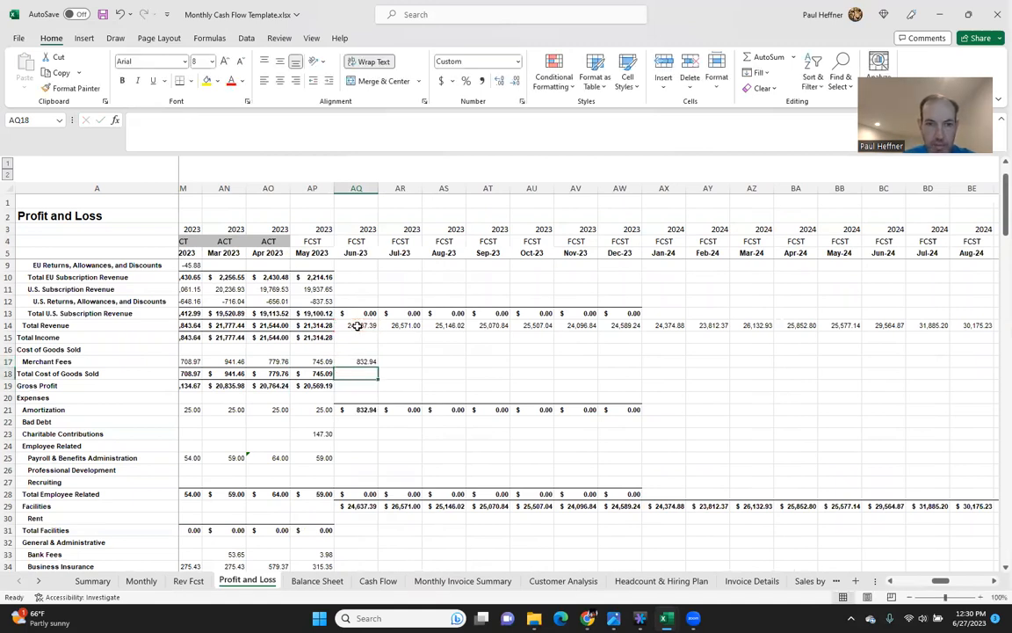
Try copying the Merchant Fees formula from AQ17 across AQ17:AR18, and check the references in AR17
key(ctrl+c)
key(shift+Down)
key(shift+Right)
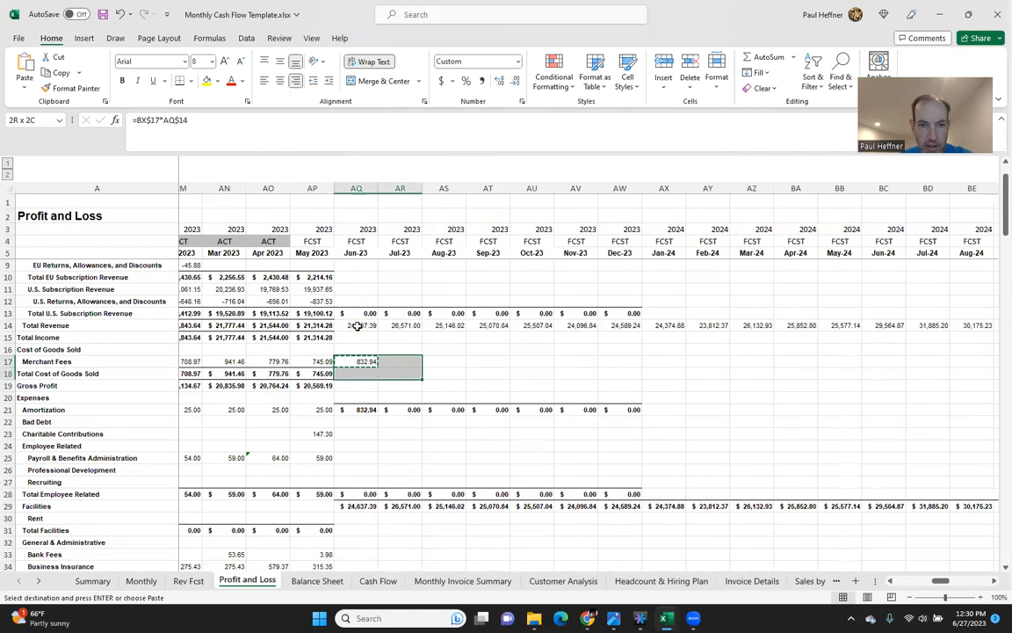
key(ctrl+v)
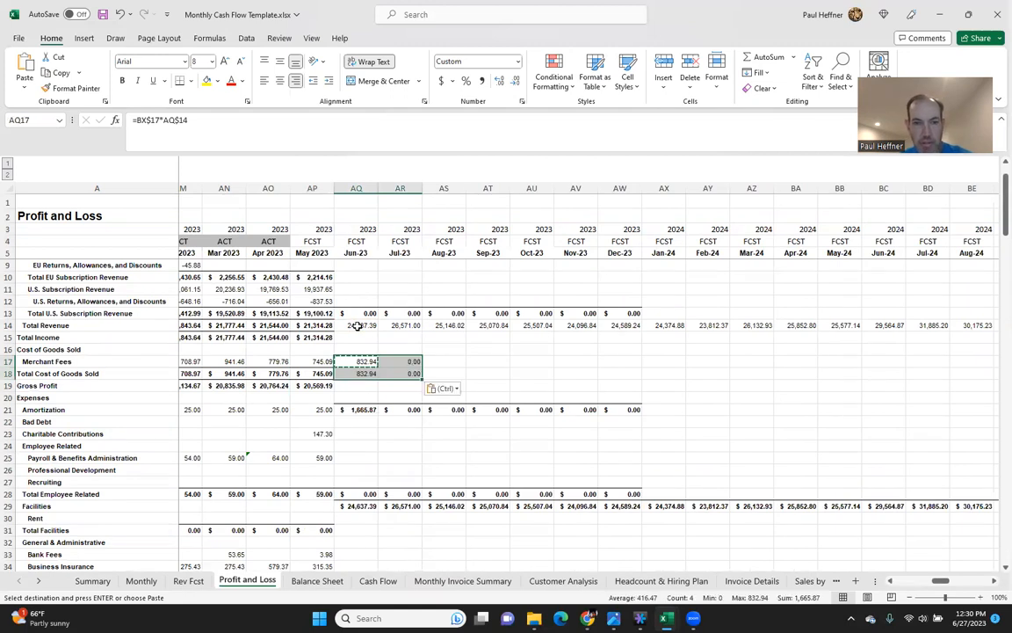
key(Right)
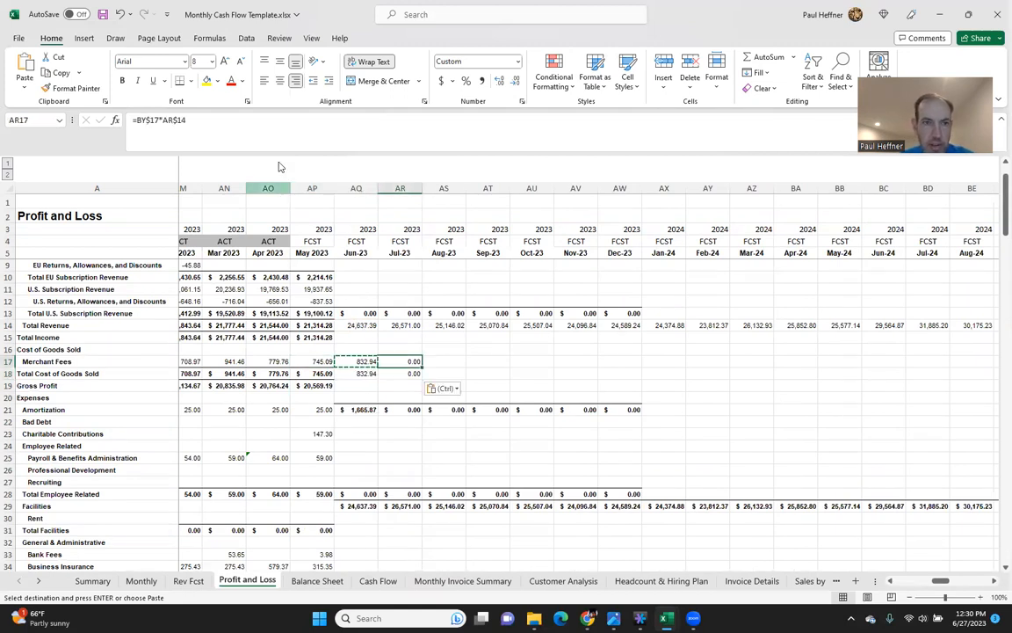
click(276, 130)
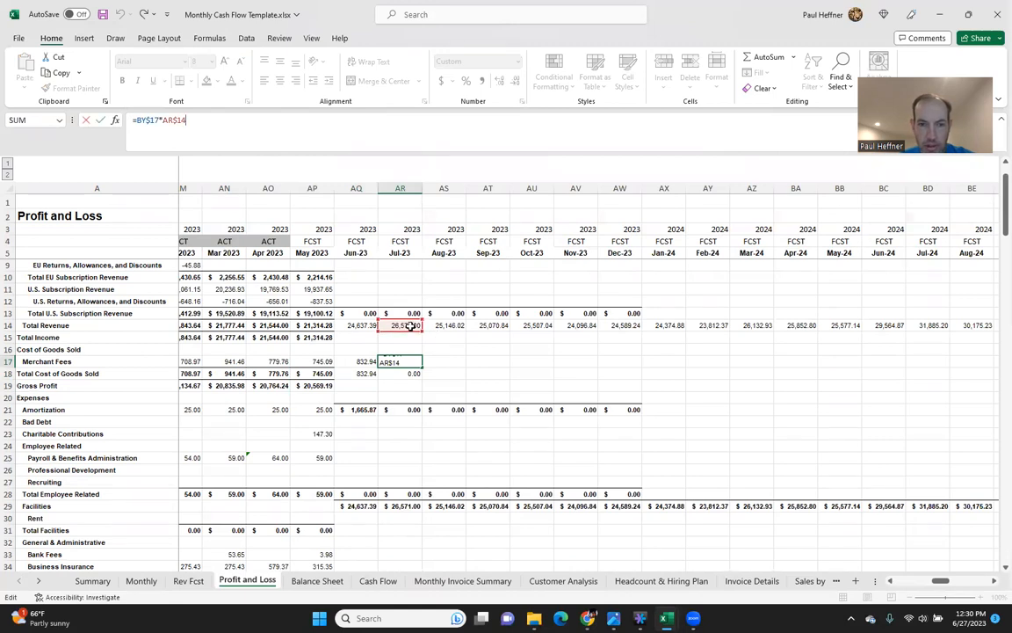
key(Escape)
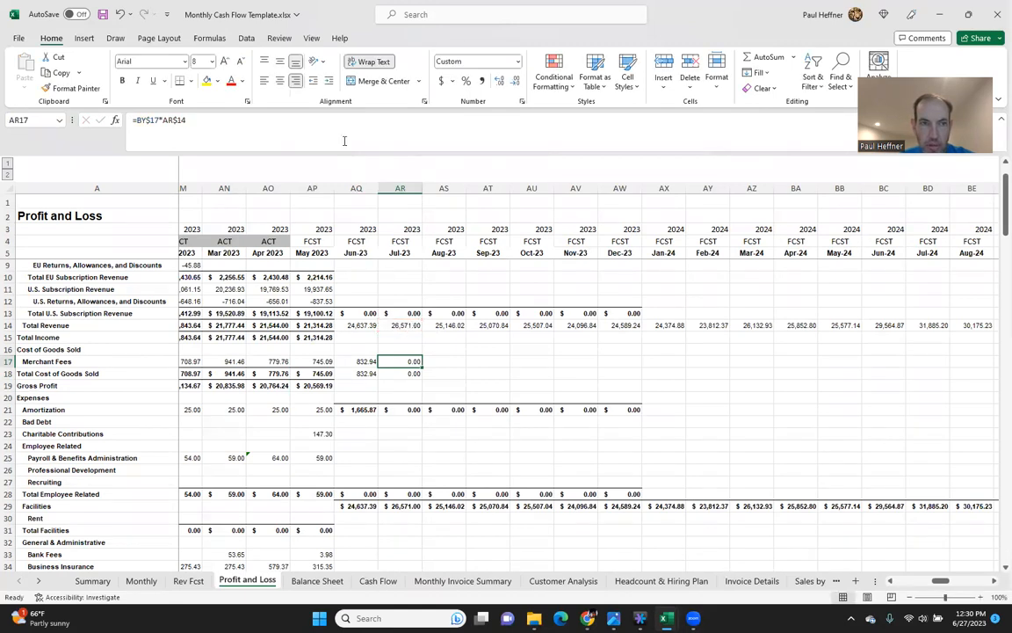
click(344, 141)
key(Escape)
key(Left)
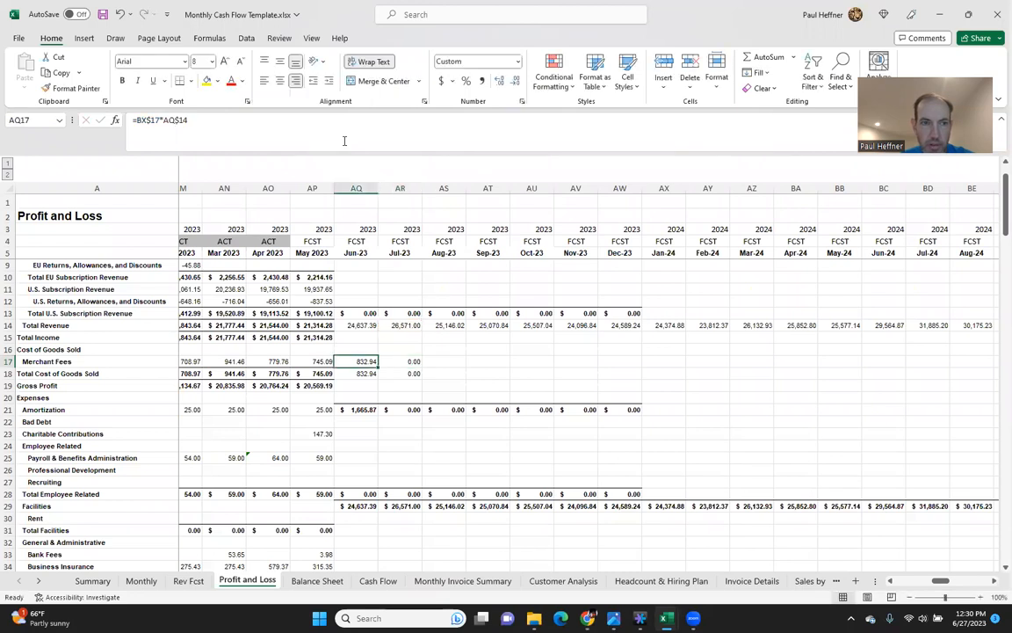
Change the AQ17 formula to =$BX17*AQ$14 so the Forecast Input reference locks the column and leaves the row relative
click(143, 120)
key(F4)
key(F4)
key(F4)
key(F4)
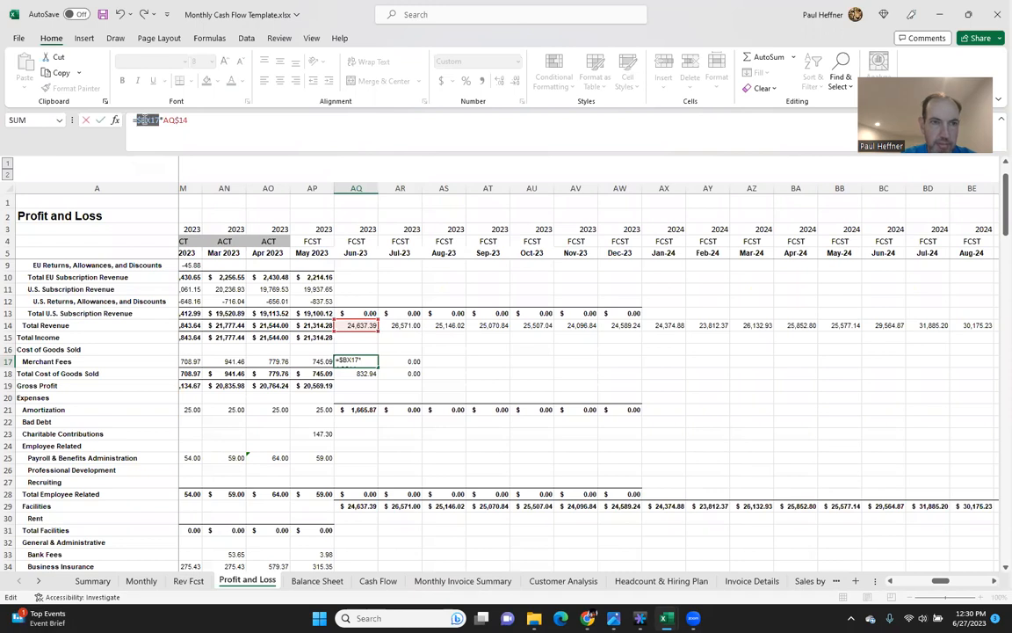
key(Return)
Copy the corrected Merchant Fees formula from AQ17 into the July 2023 cell, AR17
key(shift+Up)
key(ctrl+c)
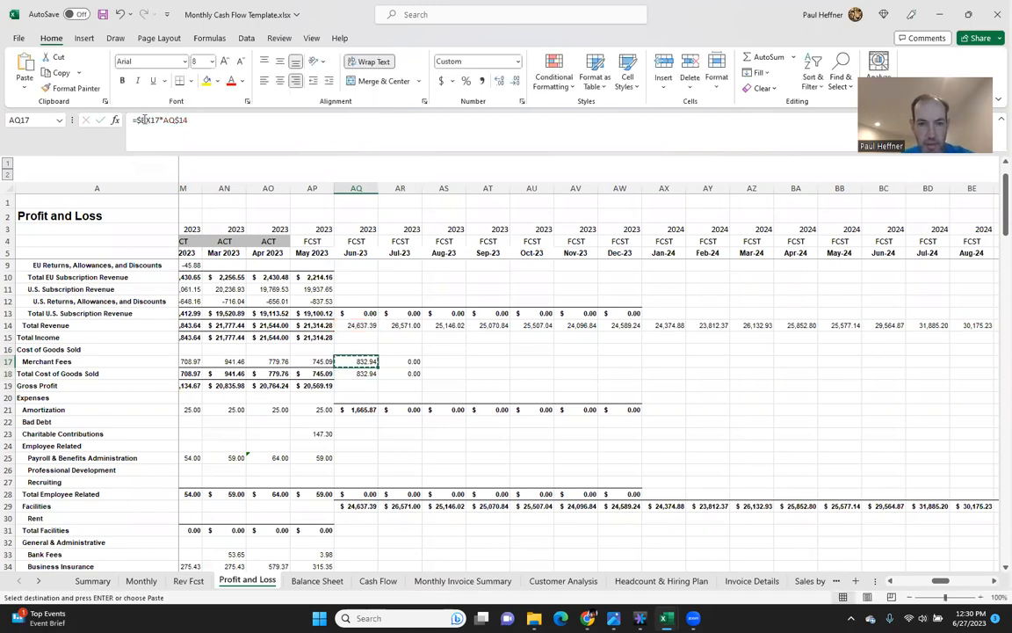
key(shift+Right)
key(ctrl+v)
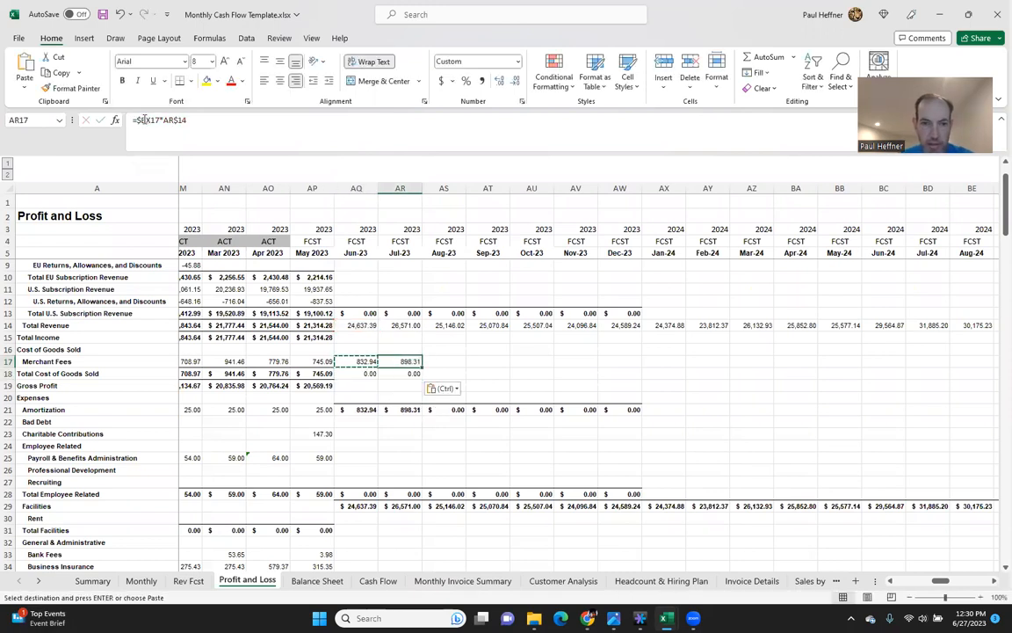
Try to paste the copied Merchant Fees formula across AQ17:BU75, spanning June 2023 through December 2025 down to Net Income
key(shift+Right)
key(shift+Right)
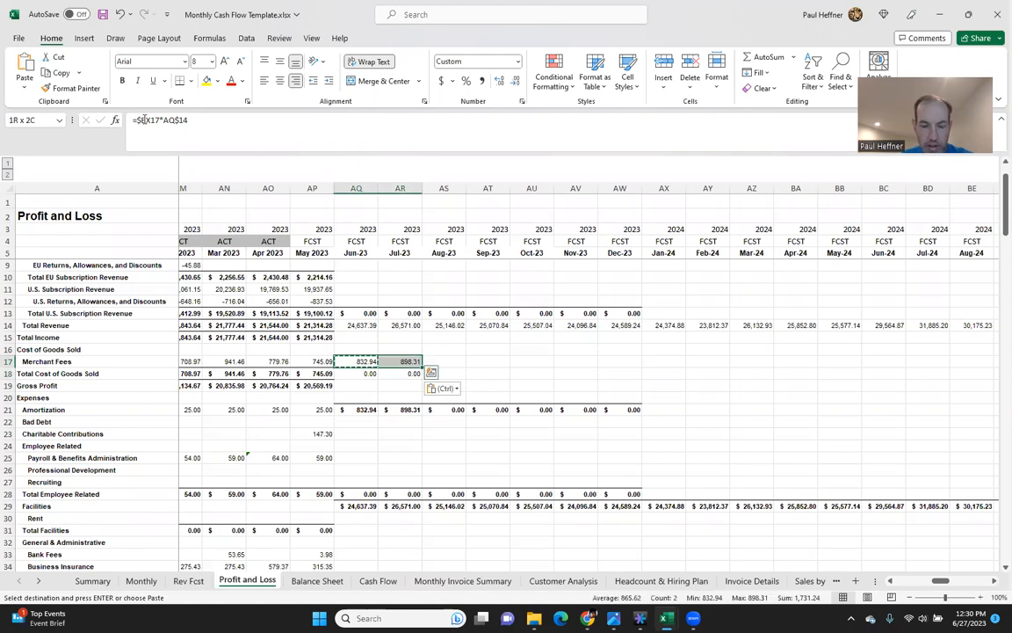
key(shift+Right)
key(shift+Right)
key(shift+Right)
key(shift+Right)
key(shift+Right)
key(shift+Right)
key(shift+Right)
key(shift+Right)
key(shift+Right)
key(shift+Right)
key(shift+Right)
key(shift+Right)
key(shift+Right)
key(shift+Right)
key(shift+Right)
key(shift+Right)
key(shift+Right)
key(shift+Right)
key(shift+Right)
key(shift+Right)
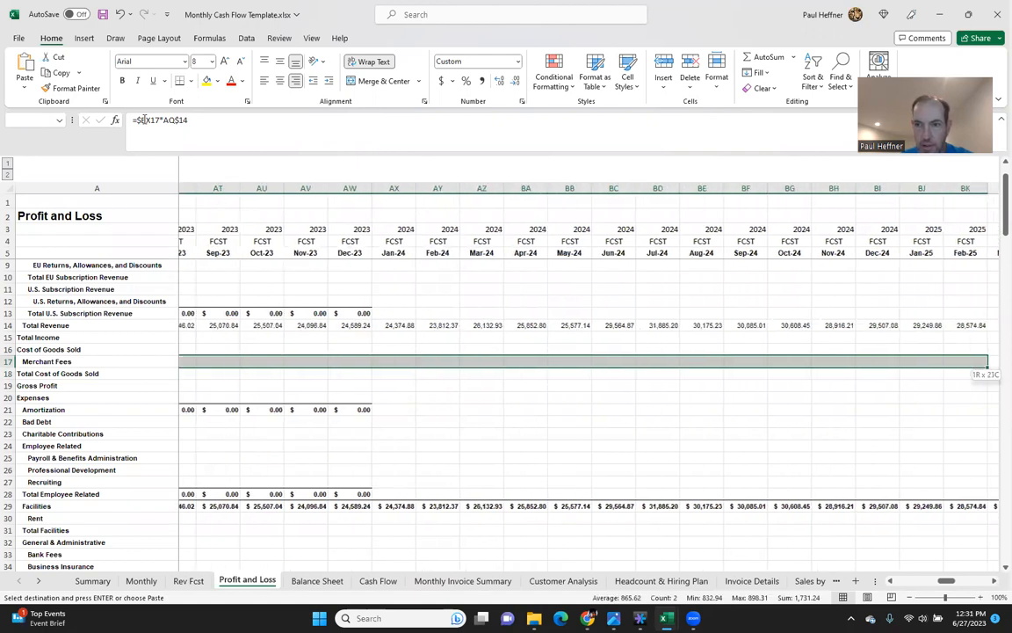
key(shift+Right)
key(shift+Right)
key(shift+Right)
key(shift+Right)
key(shift+Right)
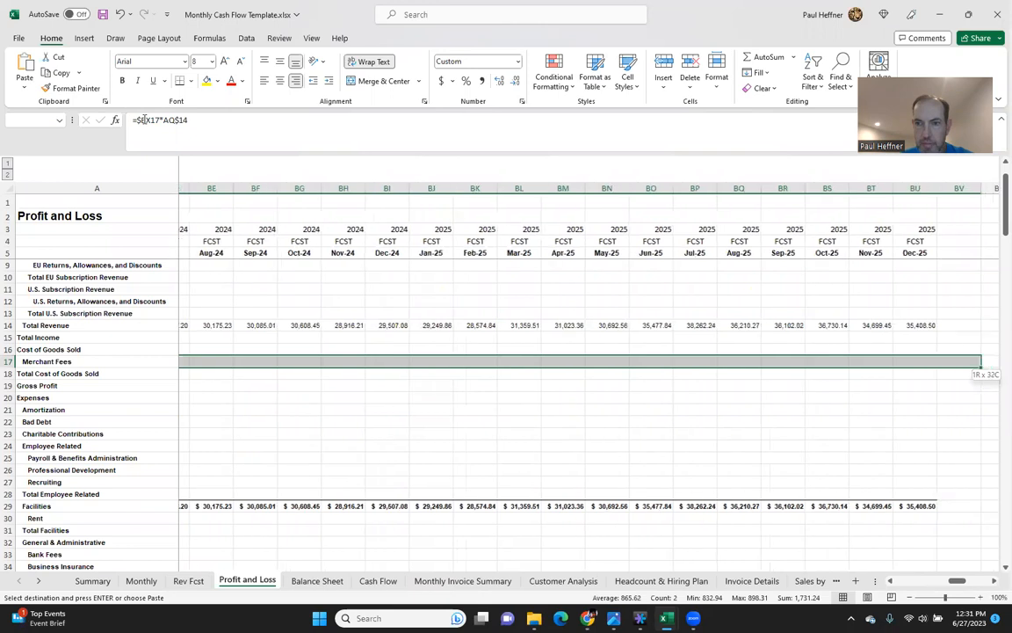
key(shift+Down)
key(shift+Down)
key(shift+Down)
key(shift+Down)
key(shift+Down)
key(shift+Down)
key(shift+Down)
key(shift+Down)
key(shift+Down)
key(shift+Down)
key(shift+Down)
key(shift+Down)
key(shift+Down)
key(shift+Down)
key(shift+Down)
key(shift+Down)
key(shift+Down)
key(shift+Down)
key(shift+Down)
key(shift+Down)
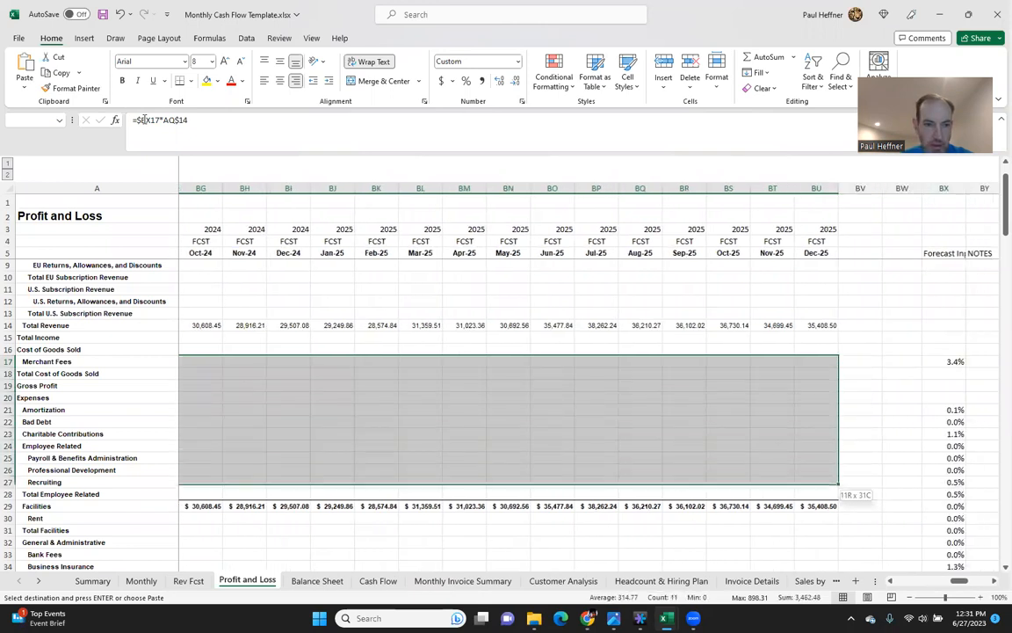
key(shift+Down)
key(shift+Down)
key(shift+Down)
key(shift+Down)
key(shift+Down)
key(shift+Down)
key(shift+Down)
key(shift+Down)
key(shift+Down)
key(shift+Down)
key(shift+Down)
key(shift+Down)
key(shift+Down)
key(shift+Down)
key(shift+Down)
key(shift+Down)
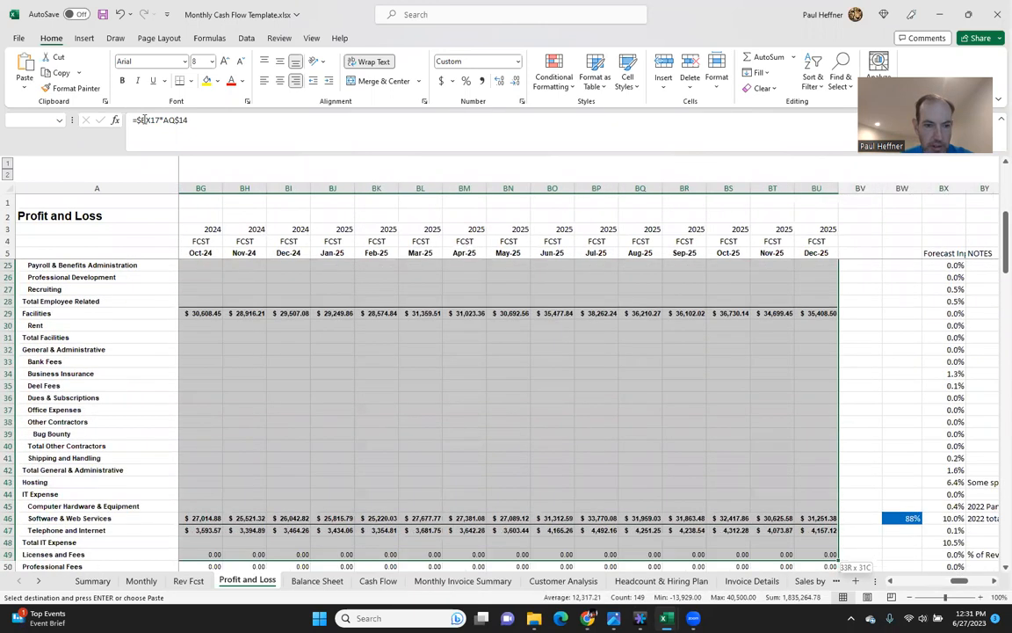
key(shift+Down)
key(shift+Down)
key(shift+Down)
key(shift+Down)
key(shift+Down)
key(shift+Down)
key(shift+Down)
key(shift+Down)
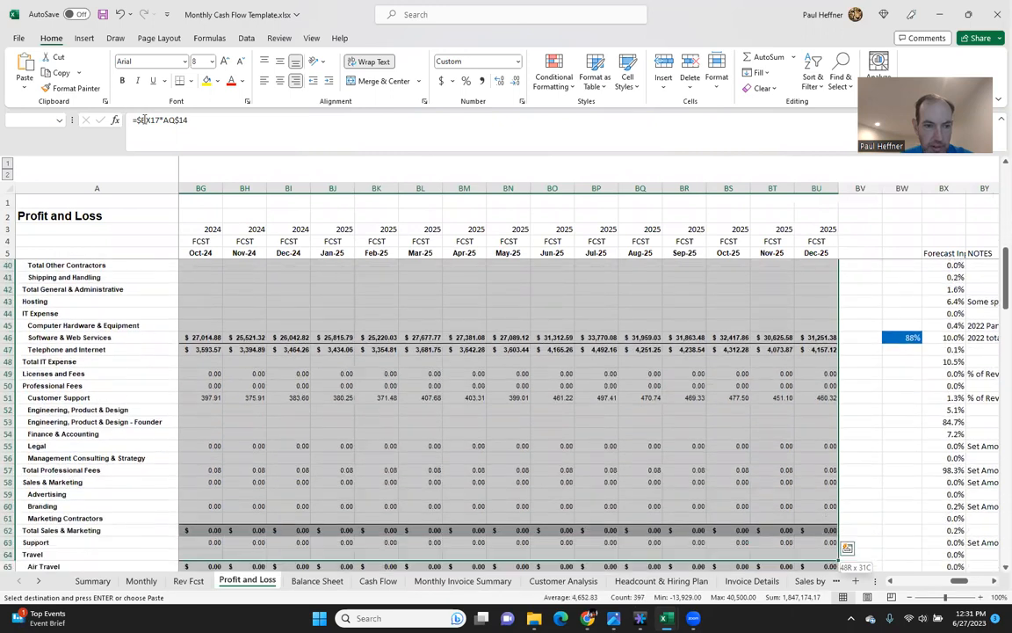
key(shift+Down)
key(shift+Down)
key(shift+Down)
key(shift+Down)
key(shift+Down)
key(shift+Down)
key(shift+Down)
key(shift+Down)
key(shift+Down)
key(shift+Down)
key(shift+Down)
key(shift+Down)
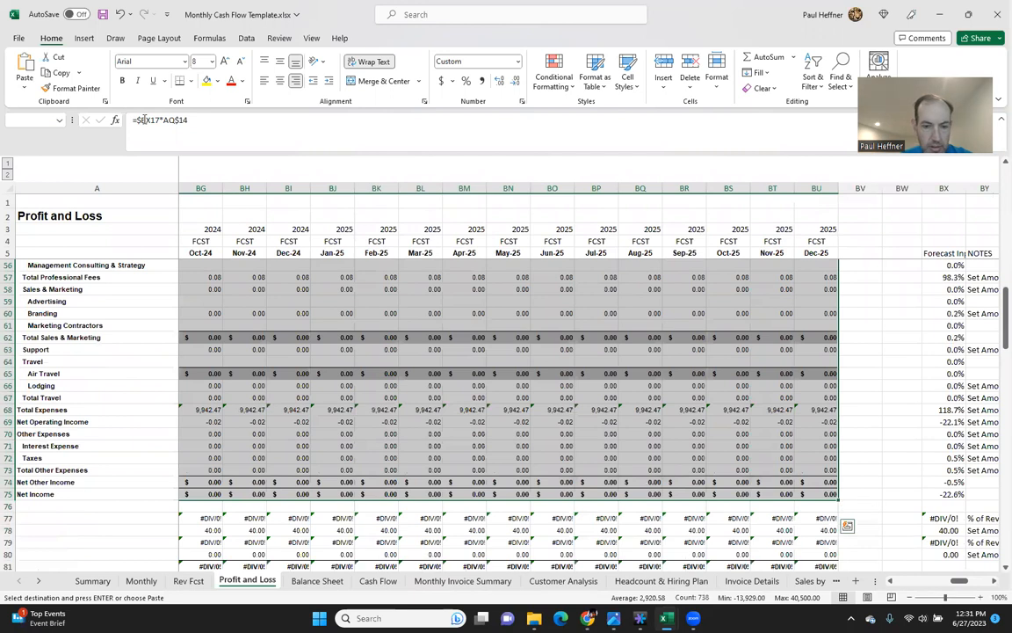
key(ctrl+v)
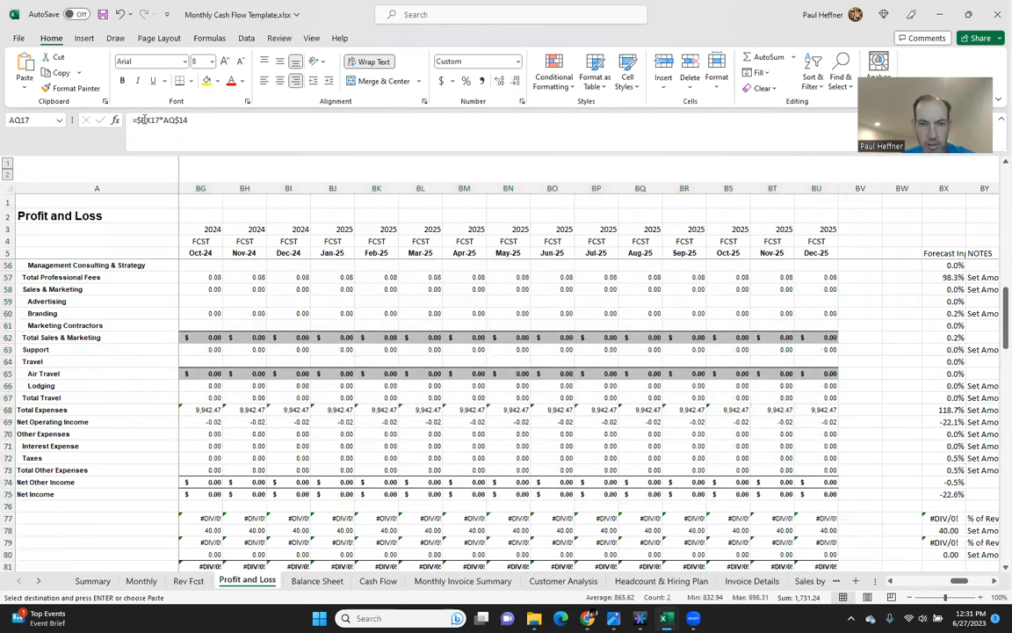
Copy the Merchant Fees formula from AQ17 into AQ17:AT21, covering June through September 2023 down to Amortization
key(Up)
key(Left)
key(Right)
key(Down)
key(ctrl+c)
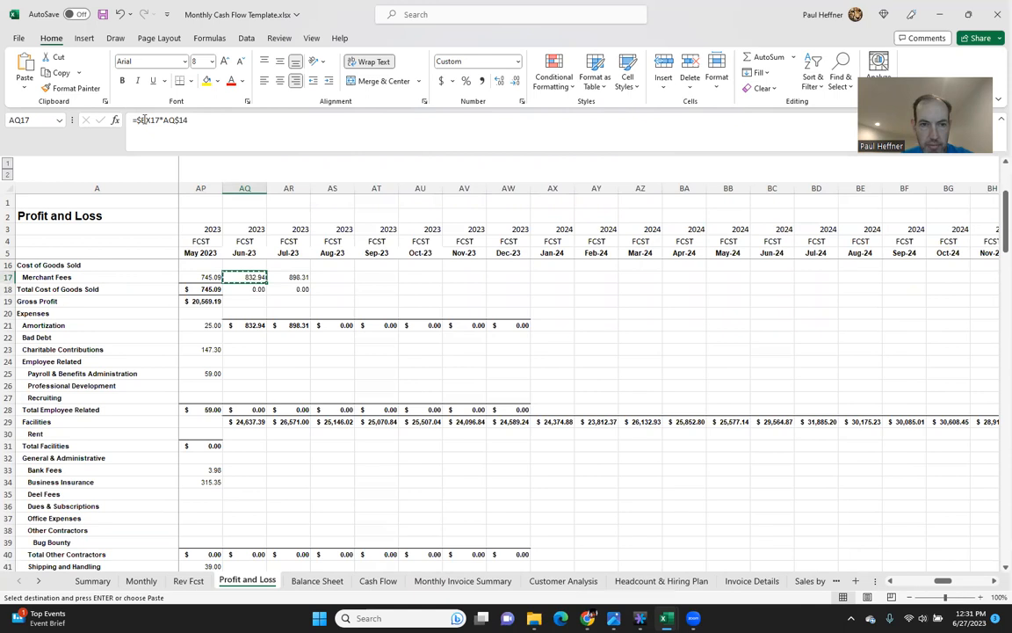
key(shift+Right)
key(shift+Down)
key(shift+Down)
key(shift+Right)
key(shift+Right)
key(shift+Down)
key(shift+Down)
key(ctrl+v)
key(shift+BackSpace)
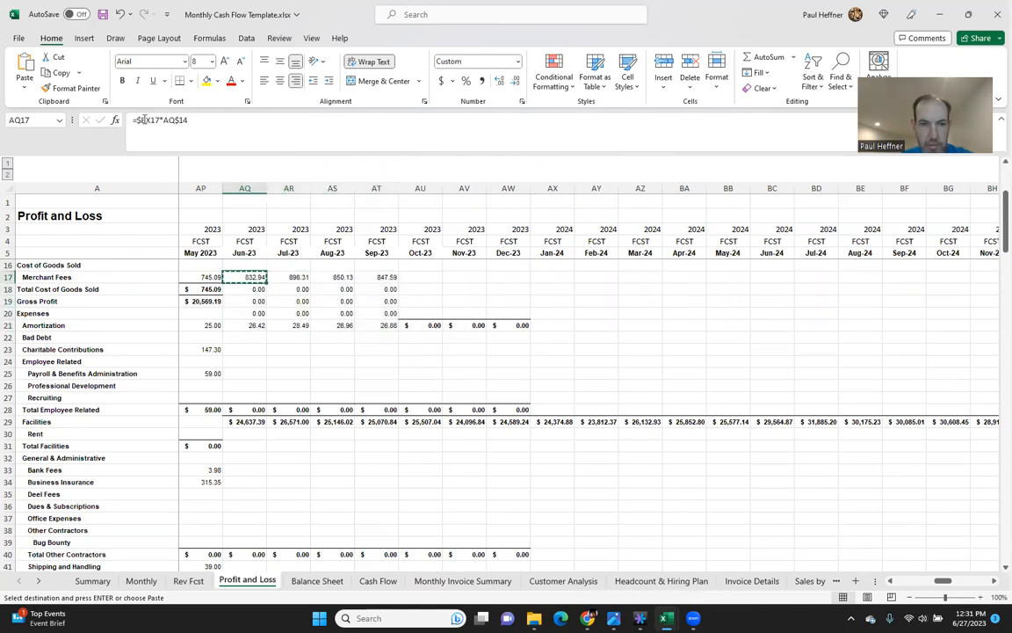
Paste the copied Merchant Fees formula from AQ17 across AQ17:BU75, covering June 2023 through December 2025 down to Net Income
key(shift+Right)
key(shift+Right)
key(shift+Right)
key(shift+Right)
key(shift+Right)
key(shift+Right)
key(shift+Right)
key(shift+Right)
key(shift+Right)
key(shift+Right)
key(shift+Right)
key(shift+Right)
key(shift+Right)
key(shift+Right)
key(shift+Right)
key(shift+Right)
key(shift+Right)
key(shift+Right)
key(shift+Right)
key(shift+Right)
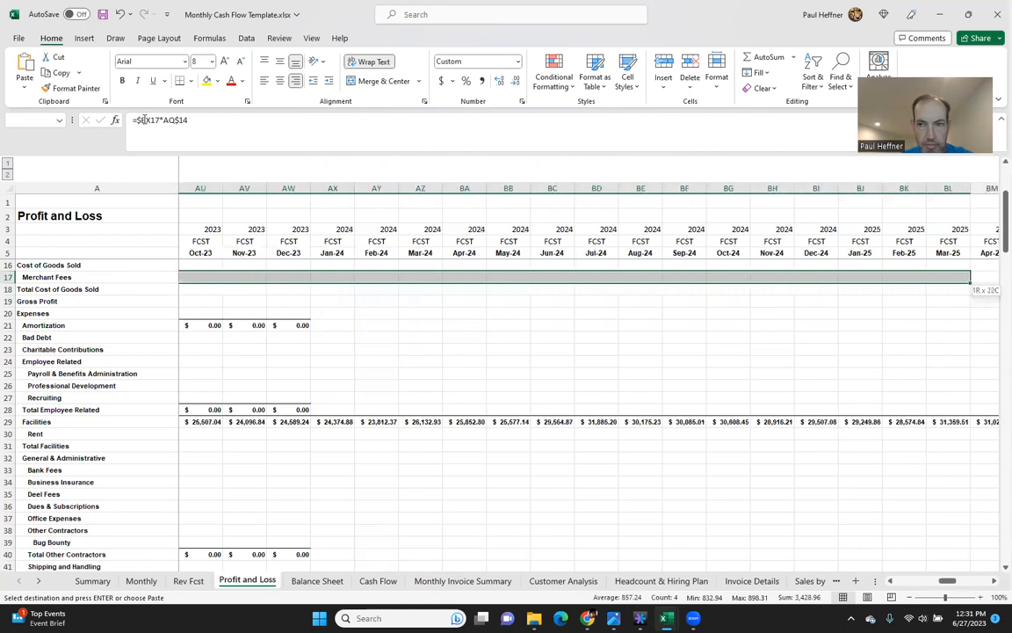
key(shift+Right)
key(shift+Right)
key(shift+Right)
key(shift+Right)
key(shift+Right)
key(shift+Right)
key(shift+Right)
key(shift+Right)
key(shift+Right)
key(shift+Down)
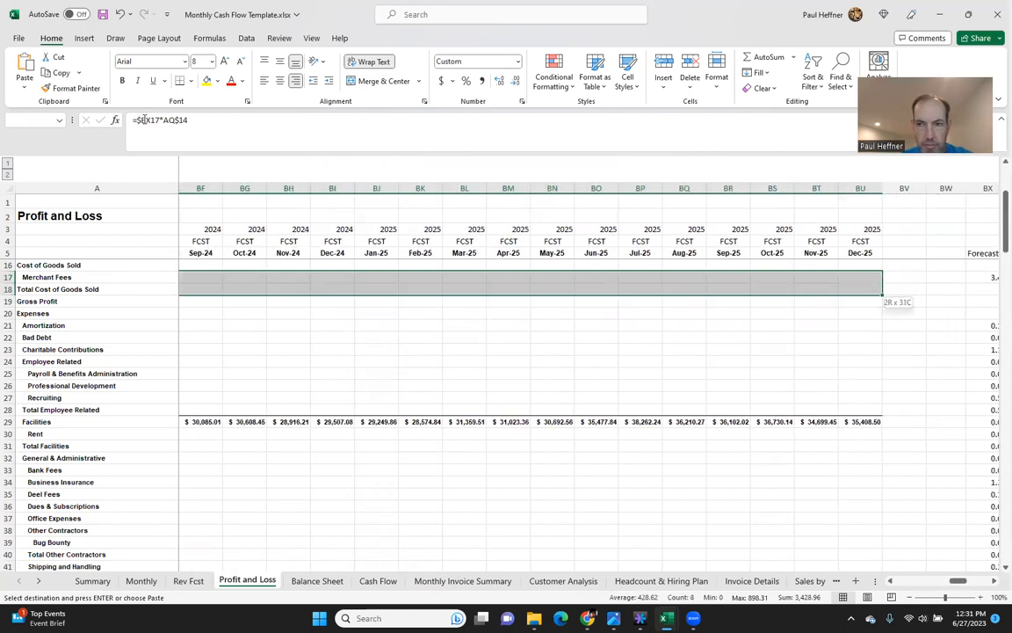
key(shift+Down)
key(shift+Down)
key(shift+Down)
key(shift+Down)
key(shift+Down)
key(shift+Down)
key(shift+Down)
key(shift+Down)
key(shift+Down)
key(shift+Down)
key(shift+Down)
key(shift+Down)
key(shift+Down)
key(shift+Down)
key(shift+Down)
key(shift+Down)
key(shift+Down)
key(shift+Down)
key(shift+Down)
key(shift+Down)
key(shift+Down)
key(shift+Down)
key(shift+Down)
key(shift+Down)
key(shift+Down)
key(shift+Down)
key(shift+Down)
key(shift+Down)
key(shift+Down)
key(shift+Down)
key(shift+Down)
key(shift+Down)
key(shift+Down)
key(shift+Down)
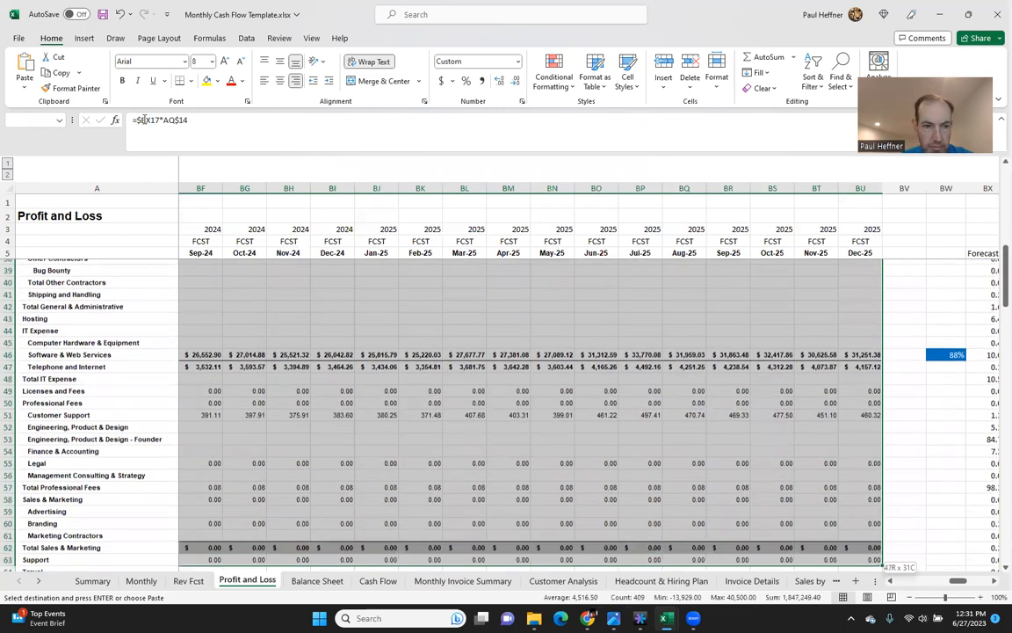
key(shift+Down)
key(shift+Down)
key(shift+Down)
key(shift+Down)
key(shift+Down)
key(shift+Down)
key(shift+Down)
key(shift+Down)
key(shift+Down)
key(shift+Down)
key(shift+Down)
key(shift+Down)
key(shift+Down)
key(shift+Down)
key(shift+Down)
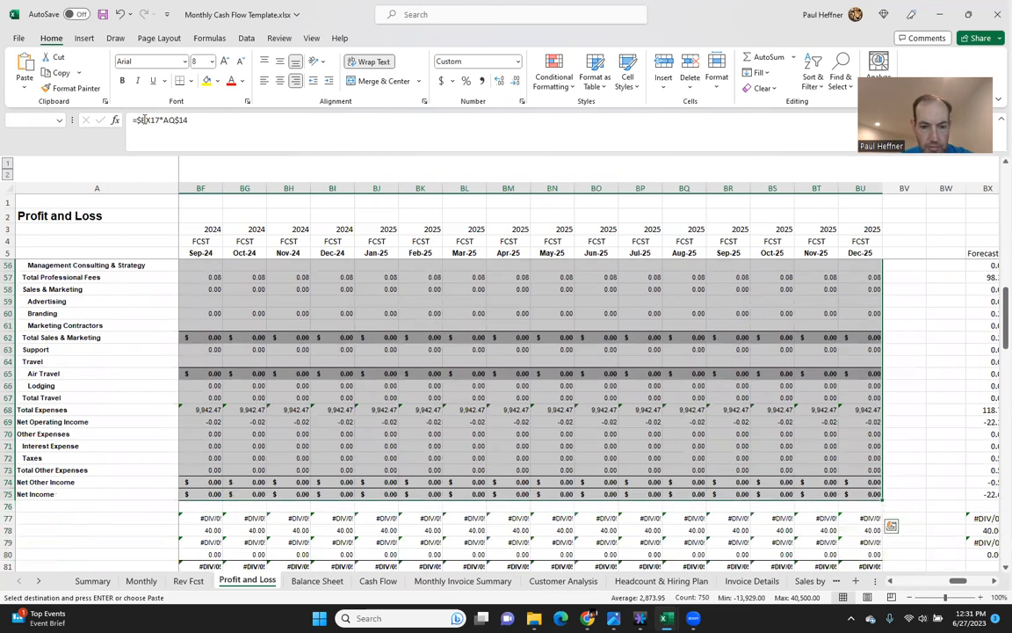
key(Return)
key(Left)
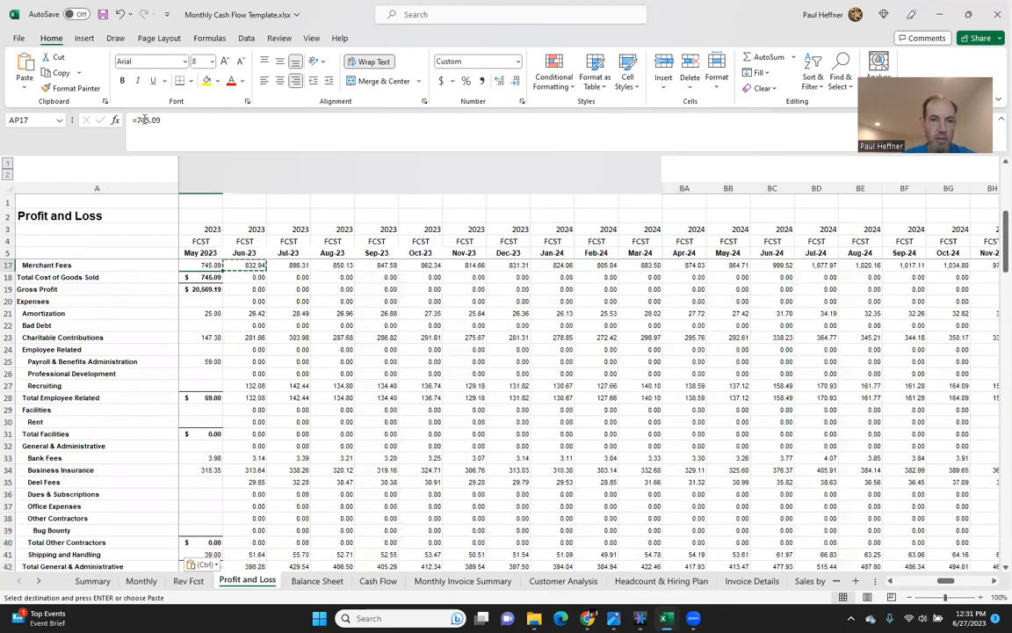
Examine the income rows and the May 2023 Total Cost of Goods Sold and Gross Profit formulas against the June 2023 forecast
key(Up)
key(Up)
key(Up)
key(Up)
key(Up)
key(Up)
key(Up)
key(Up)
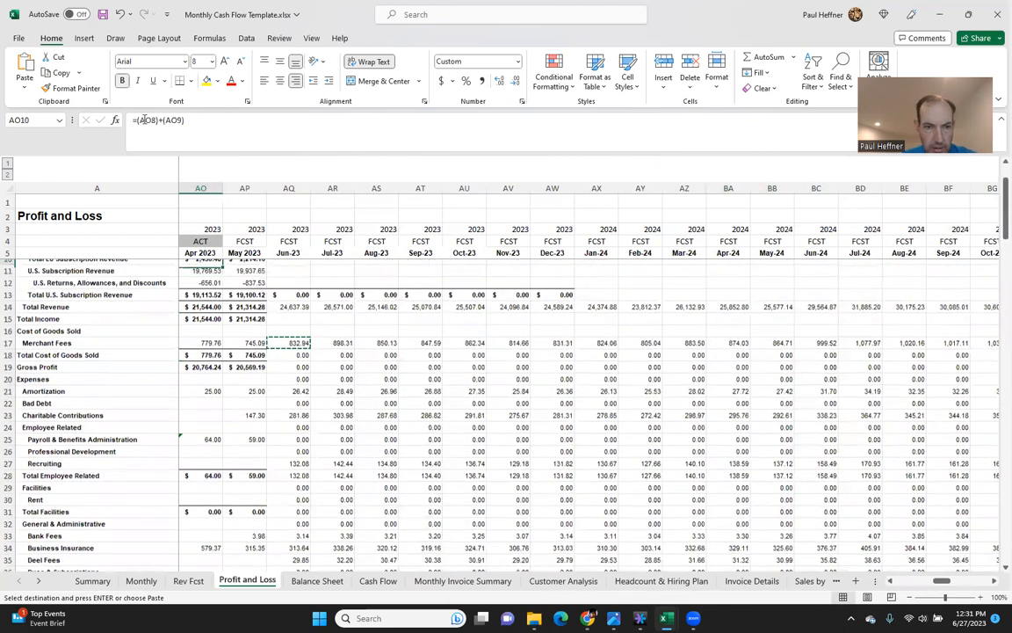
key(Up)
key(Up)
key(Up)
key(Up)
key(Up)
key(Down)
key(Down)
key(Down)
key(Down)
key(Down)
key(Down)
key(Right)
key(Down)
key(Down)
key(Down)
key(Down)
key(Down)
key(Down)
key(Down)
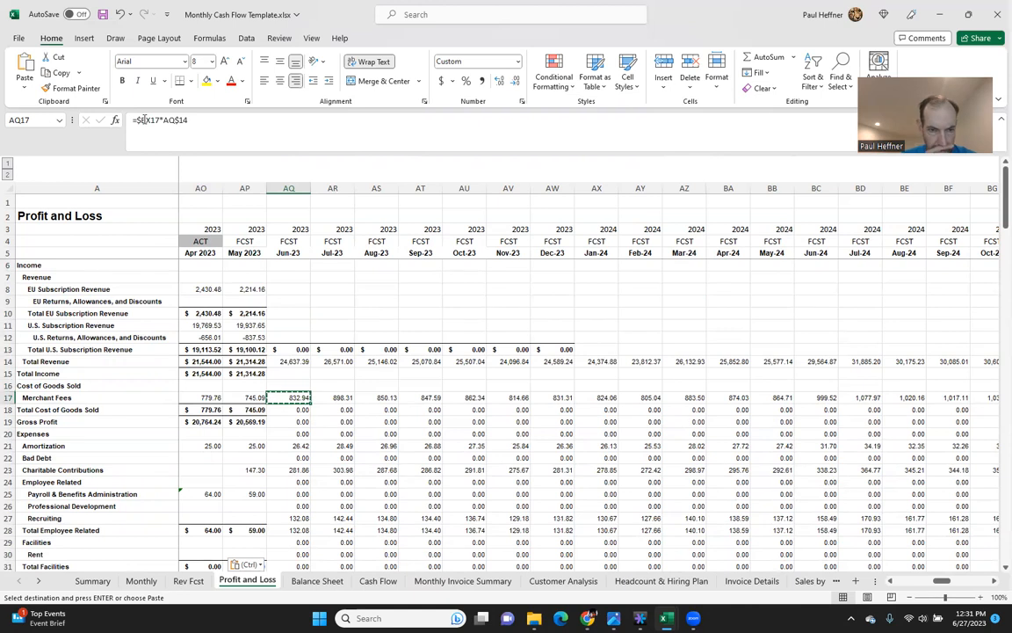
key(Down)
key(Left)
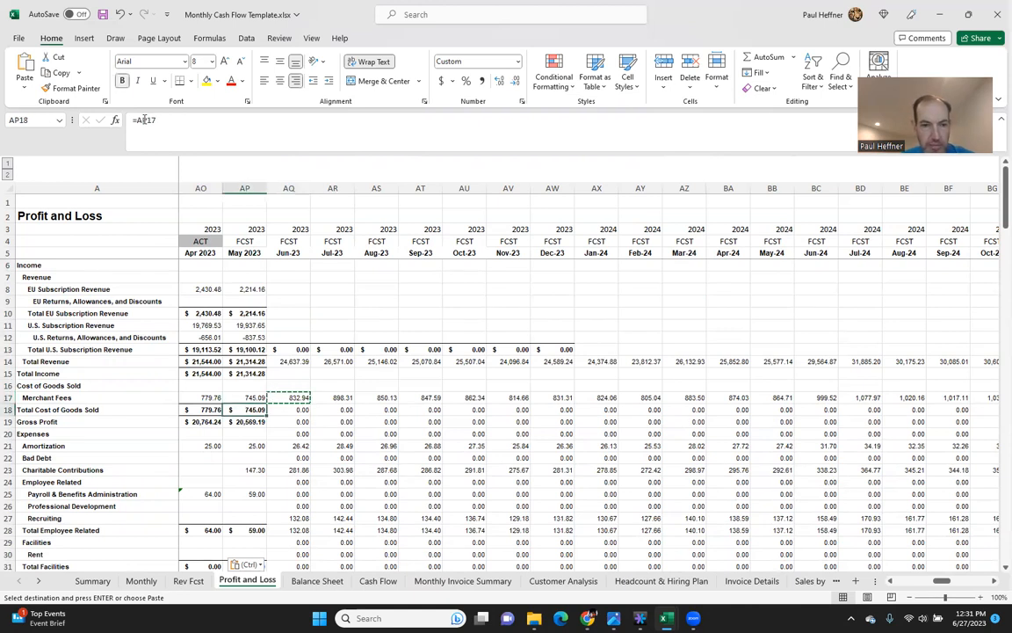
key(Down)
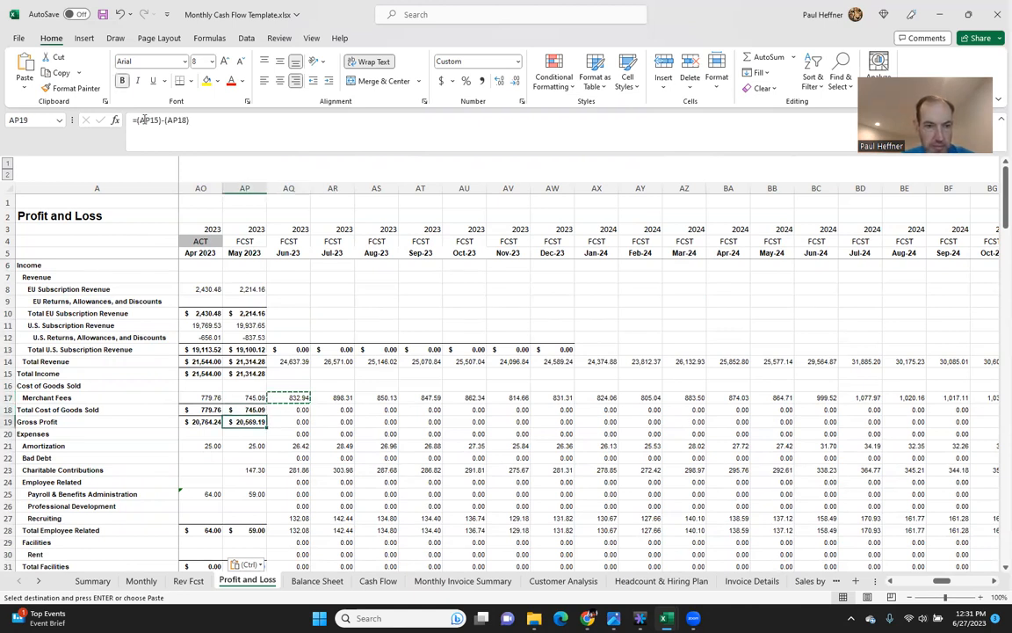
key(Up)
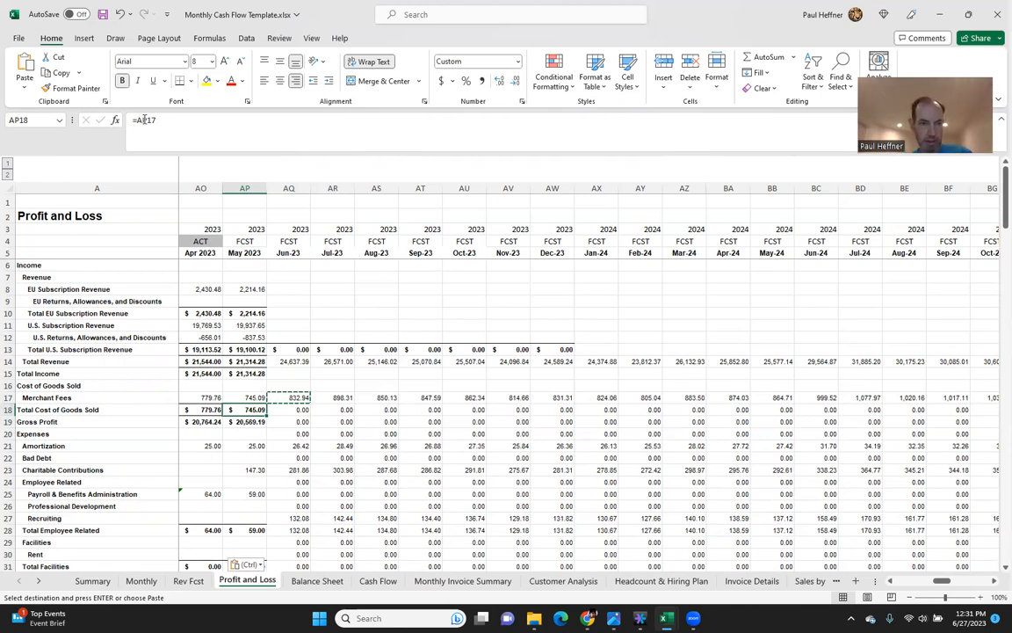
Copy the May 2023 Total Income formula from AP15 across the forecast months through December 2025
key(ctrl+Up)
key(ctrl+Up)
key(ctrl+Right)
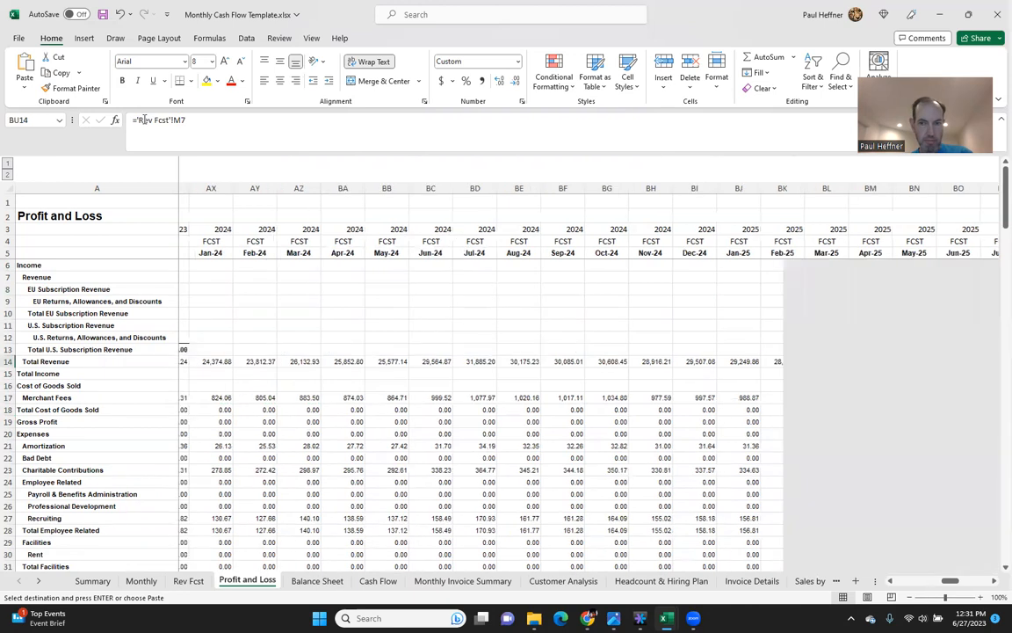
key(Down)
key(ctrl+Left)
key(ctrl+Left)
key(Escape)
key(ctrl+c)
key(ctrl+shift+Right)
key(ctrl+v)
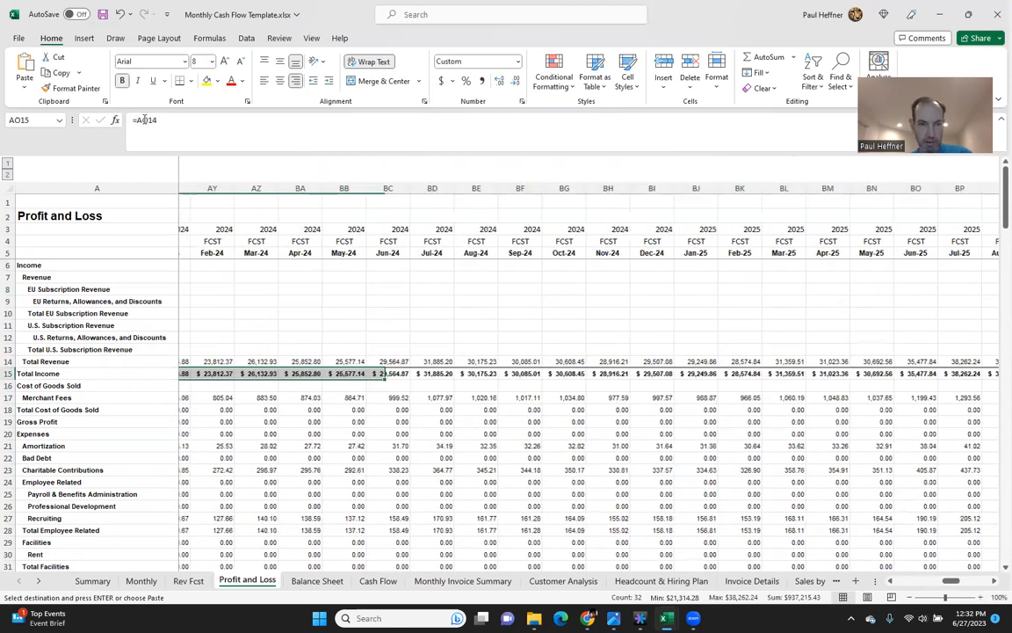
Copy the May 2023 Total Cost of Goods Sold and Gross Profit formulas, AP18:AP19, across the months through December 2025
key(Down)
key(Down)
key(Down)
key(shift+Down)
key(ctrl+c)
key(ctrl+shift+Right)
key(ctrl+v)
key(ctrl+v)
key(Left)
key(Right)
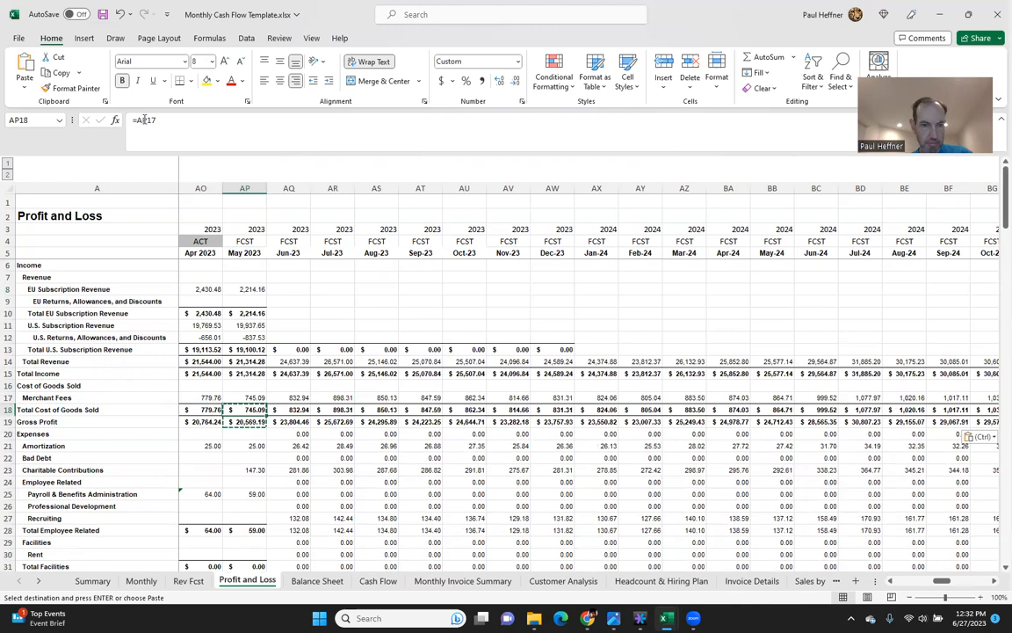
Copy the May 2023 Total Employee Related formula from AP28 across the forecast months through December 2025
key(Down)
key(Down)
key(Down)
key(Down)
key(Down)
key(Down)
key(Down)
key(Down)
key(Down)
key(Down)
key(ctrl+c)
key(ctrl+shift+Right)
key(ctrl+v)
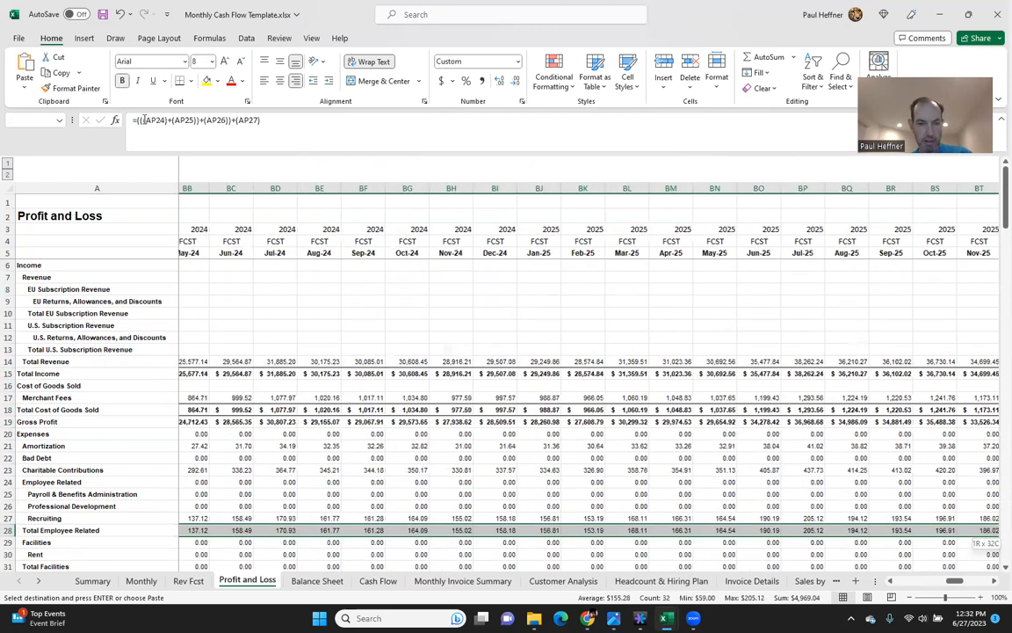
key(Left)
key(Right)
key(Down)
key(Down)
key(Down)
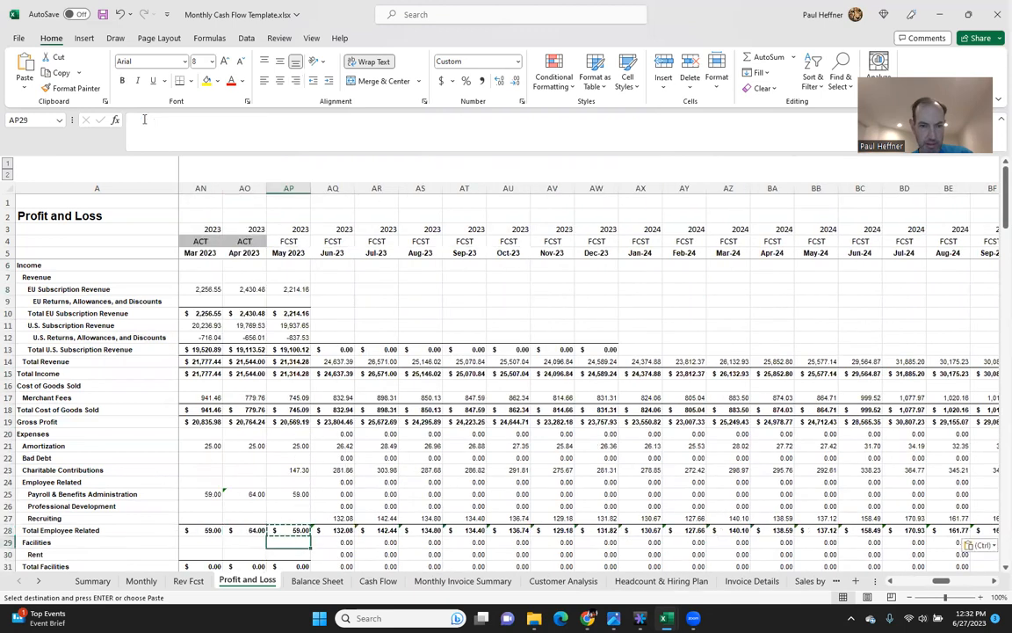
Copy the May 2023 Total Facilities formula from AP31 across the forecast months through December 2025
key(Left)
key(shift+Right)
key(shift+Right)
key(shift+Right)
key(shift+Right)
key(shift+Right)
key(shift+Right)
key(shift+Right)
key(shift+Right)
key(shift+Right)
key(shift+Right)
key(shift+Right)
key(shift+Right)
key(shift+Right)
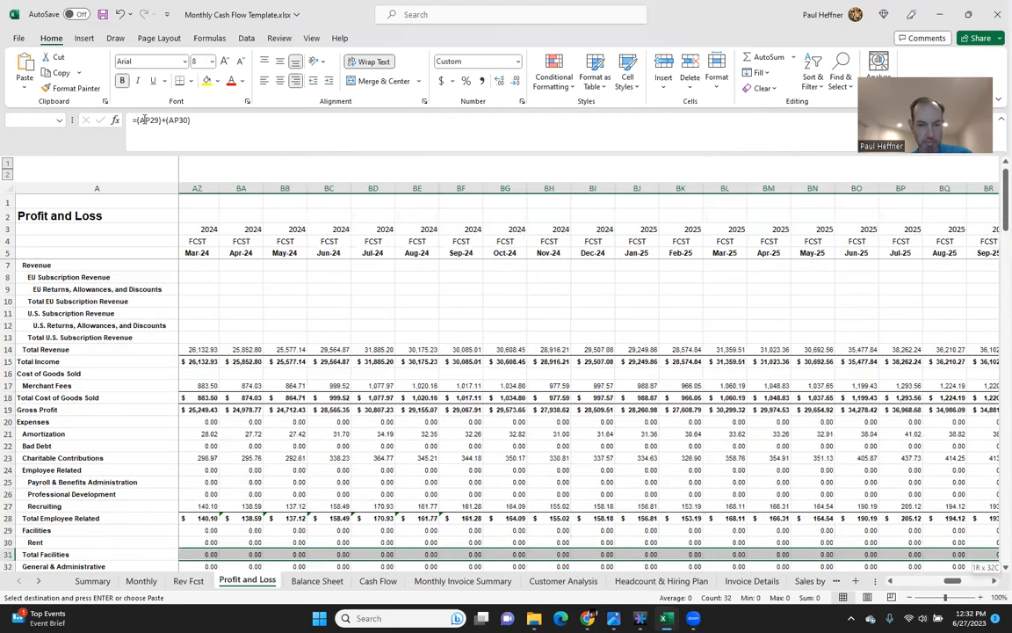
key(ctrl+v)
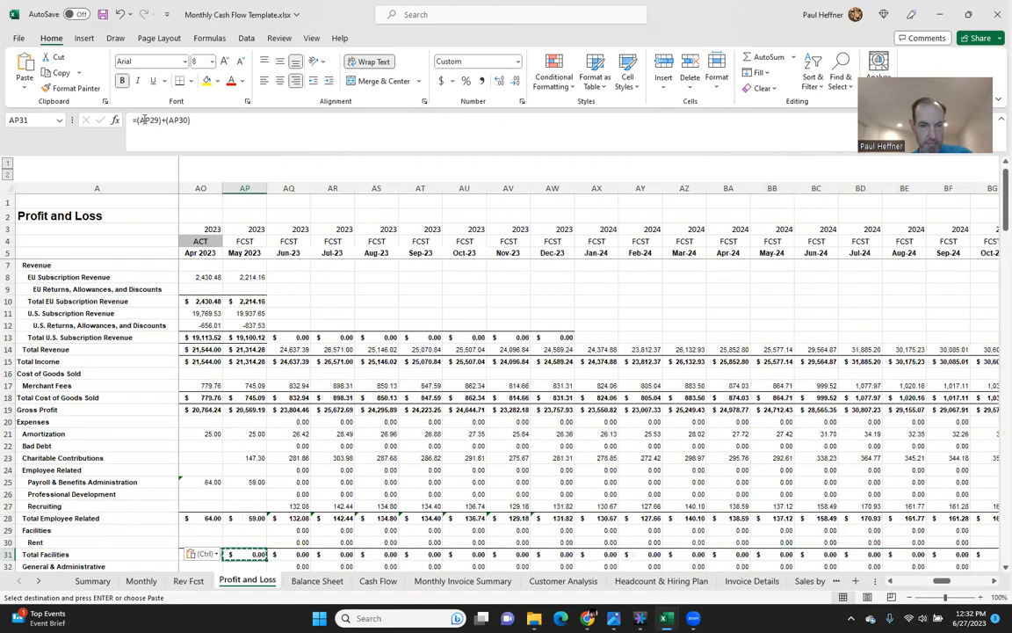
Copy the May 2023 Total Other Contractors formula from AP40 across the forecast months through December 2025
key(Right)
key(Down)
key(Down)
key(Down)
key(Down)
key(Down)
key(Down)
key(Down)
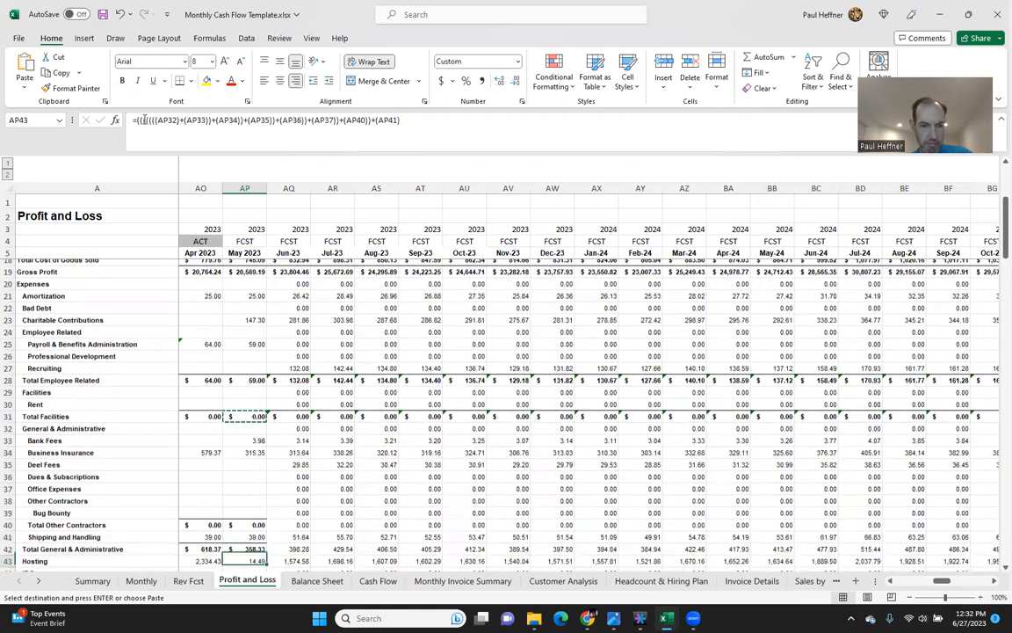
key(Up)
key(Up)
key(Up)
key(Up)
key(Up)
key(ctrl+c)
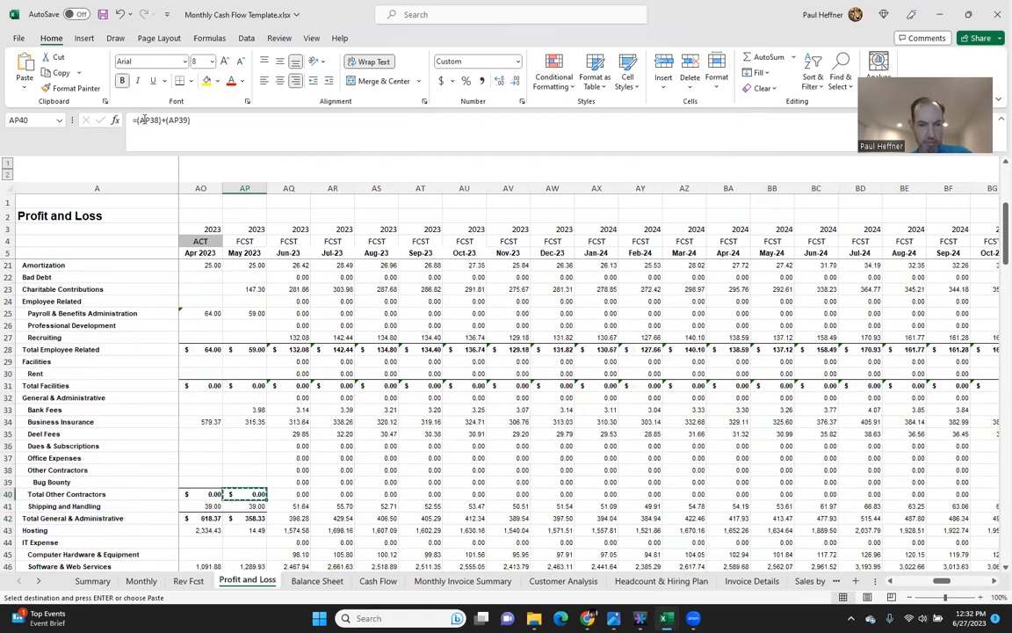
key(ctrl+shift+Right)
key(ctrl+v)
key(Left)
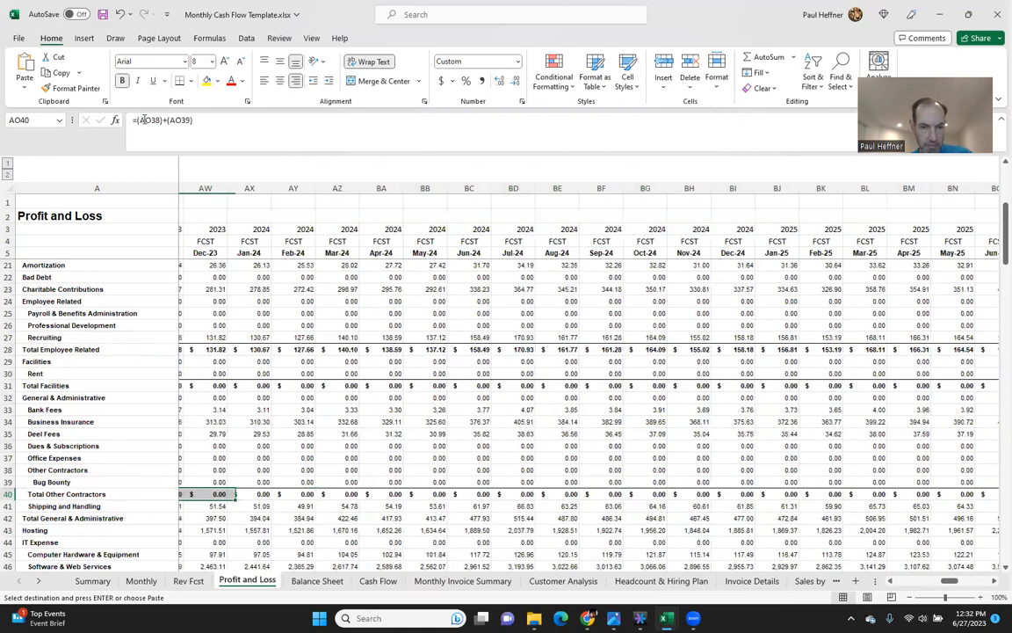
Copy the May 2023 Total General & Administrative formula from AP42 across the forecast months through December 2025
key(Right)
key(Down)
key(Down)
key(ctrl+c)
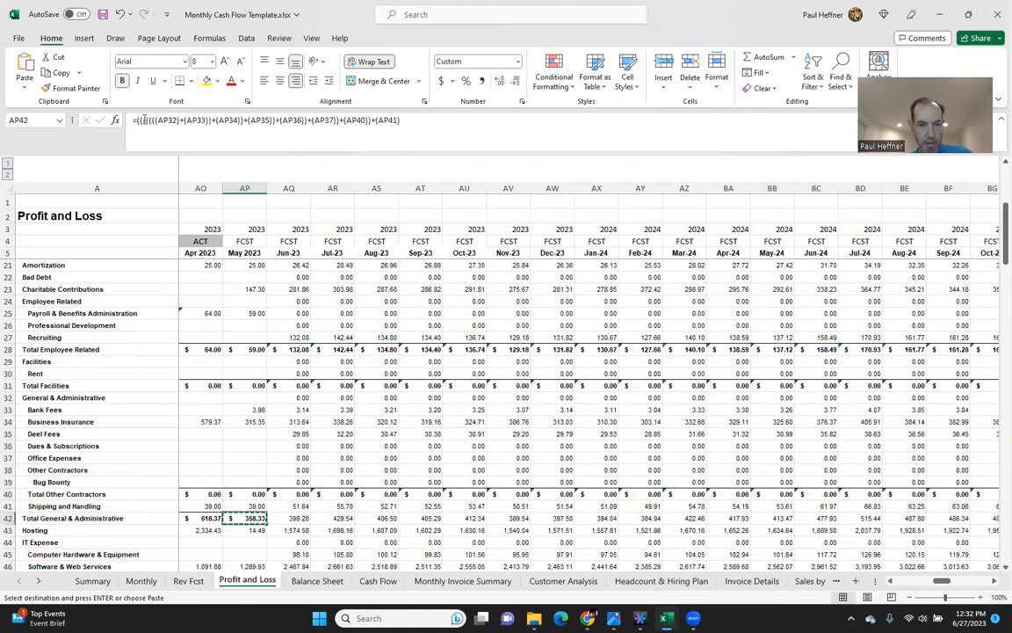
key(ctrl+shift+Right)
key(ctrl+v)
key(Left)
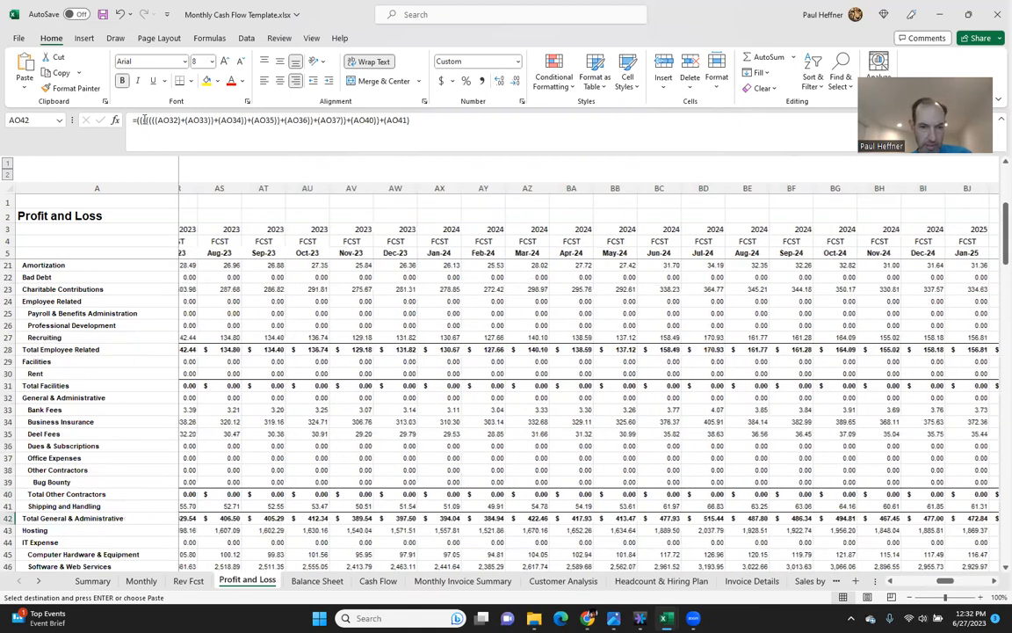
Copy the May 2023 Total IT Expense formula from AP48 across the forecast months through December 2025
key(Right)
key(Down)
key(Down)
key(Down)
key(Down)
key(Down)
key(Down)
key(Down)
key(Up)
key(ctrl+c)
key(ctrl+shift+Right)
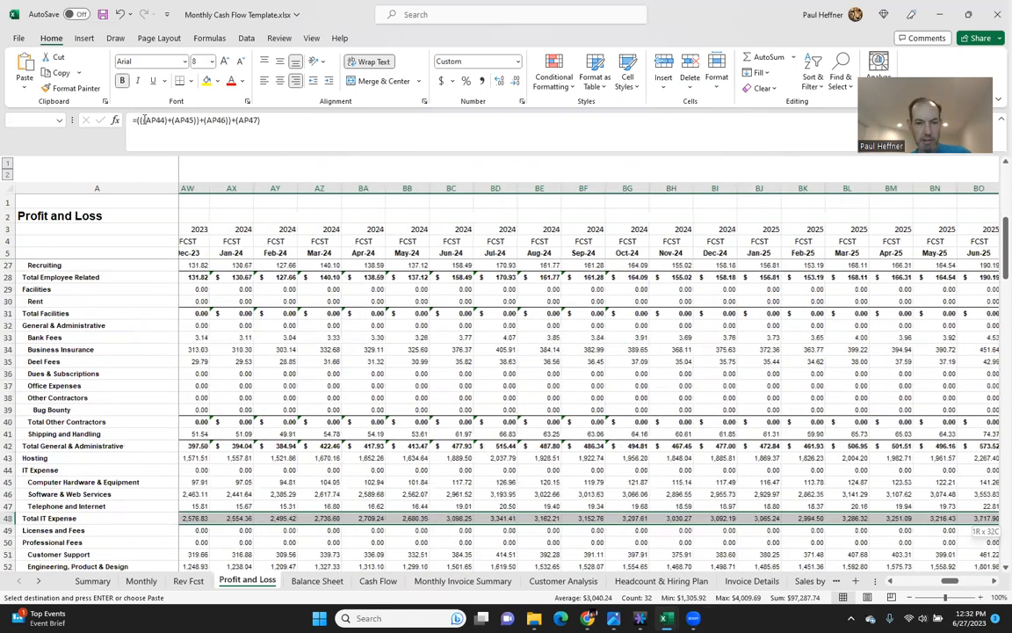
key(ctrl+v)
Copy the May 2023 Total Professional Fees formula from AP57 across the forecast months through December 2025
key(Down)
key(Down)
key(Down)
key(Down)
key(Down)
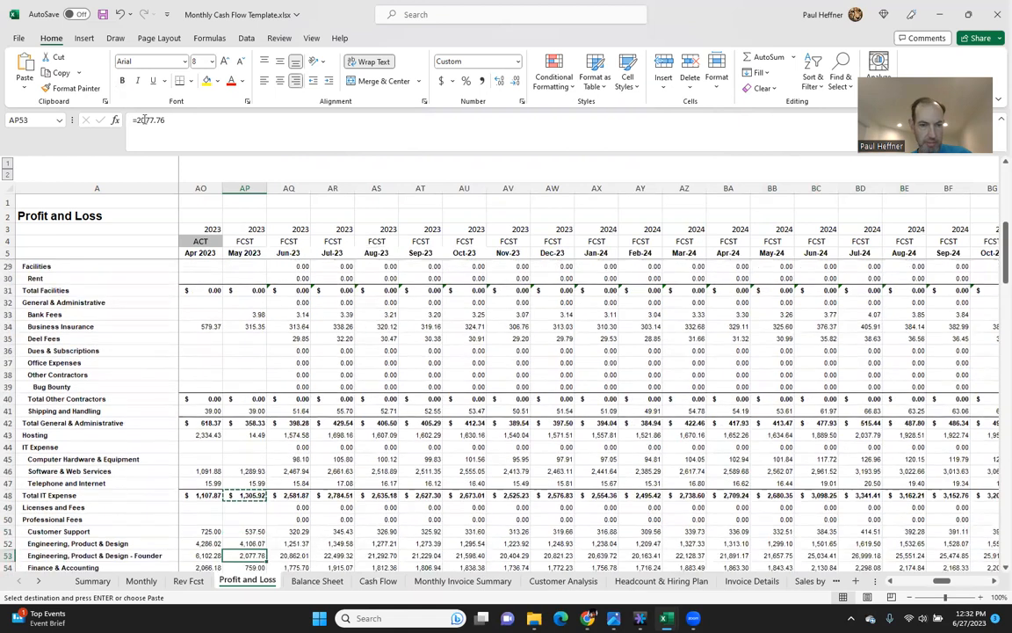
key(Down)
key(Down)
key(Down)
key(Down)
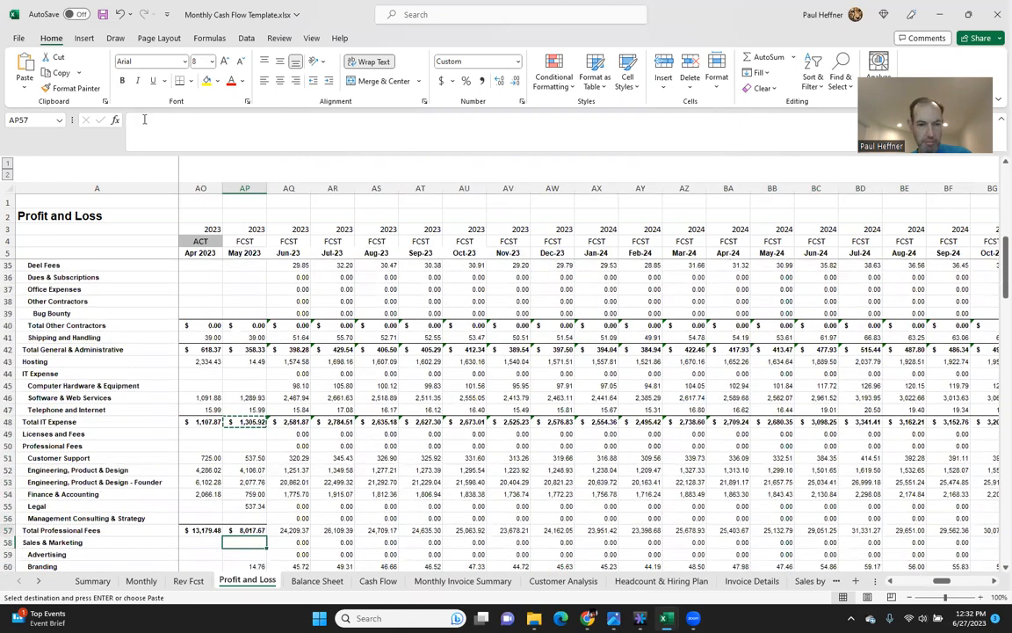
key(ctrl+c)
key(ctrl+shift+Right)
key(ctrl+v)
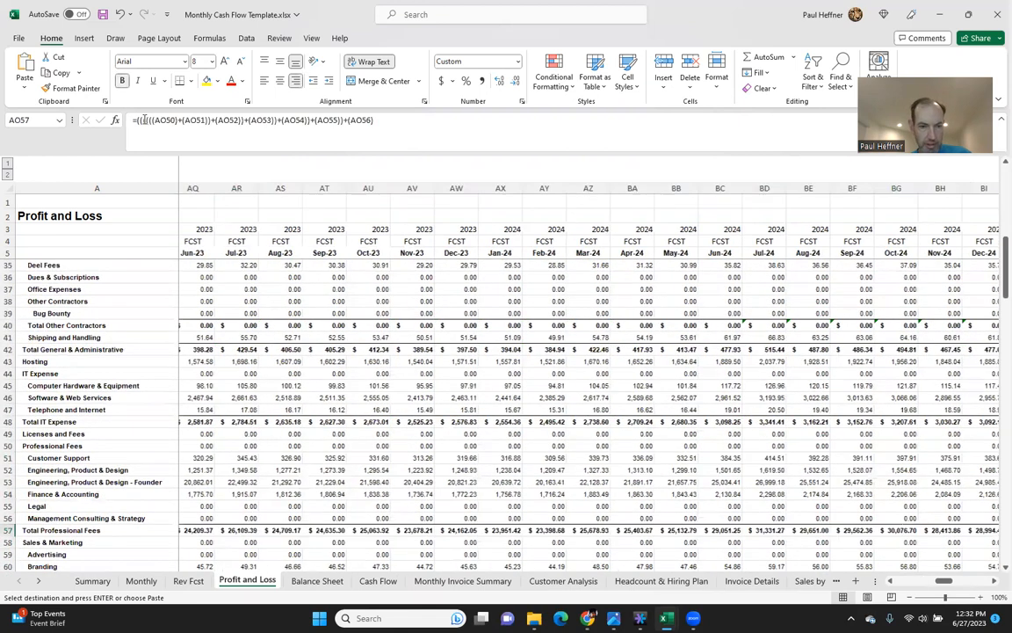
Copy the May 2023 Total Sales & Marketing formula from AP62 across the forecast months through December 2025
key(Down)
key(Down)
key(Down)
key(Down)
key(Down)
key(Down)
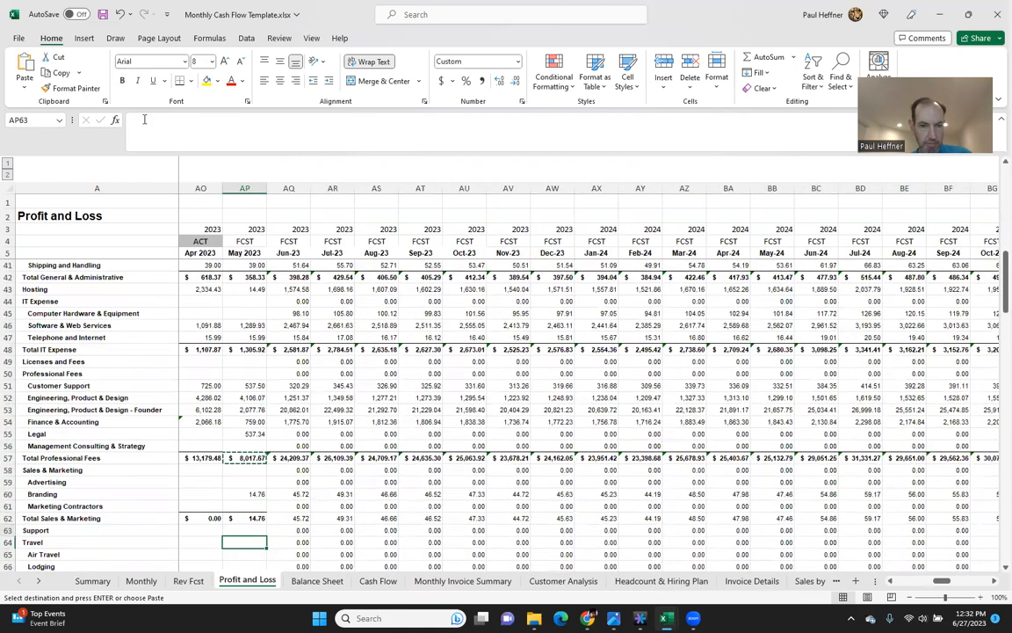
key(Up)
key(ctrl+c)
key(ctrl+shift+Right)
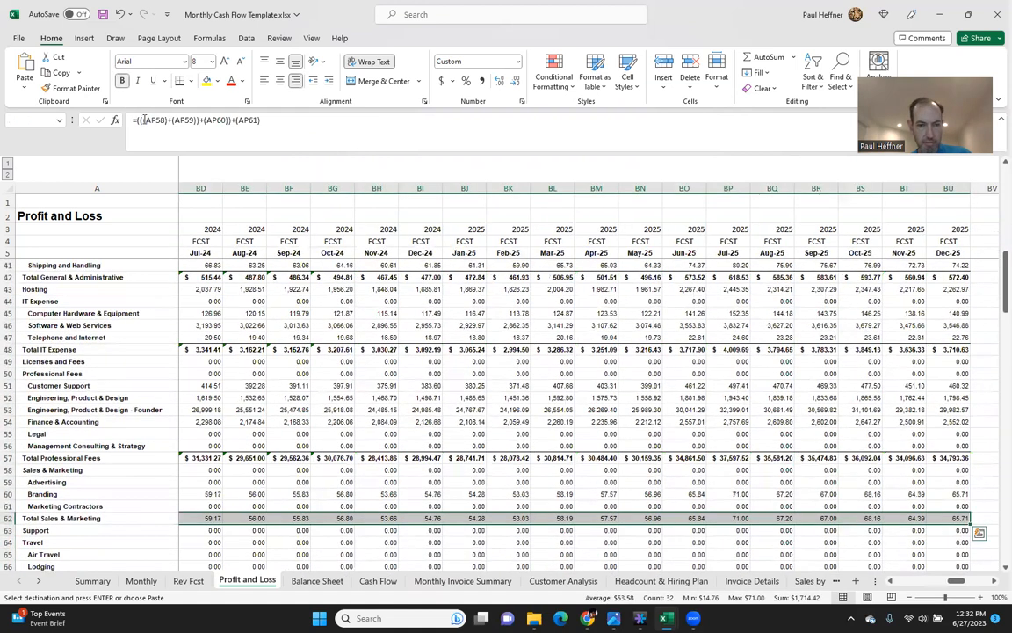
key(ctrl+v)
Copy the May 2023 Total Travel, Total Expenses and Net Operating Income formulas, AP67:AP69, across the months through December 2025
key(Down)
key(Down)
key(Down)
key(Down)
key(Down)
key(Down)
key(Down)
key(Down)
key(Down)
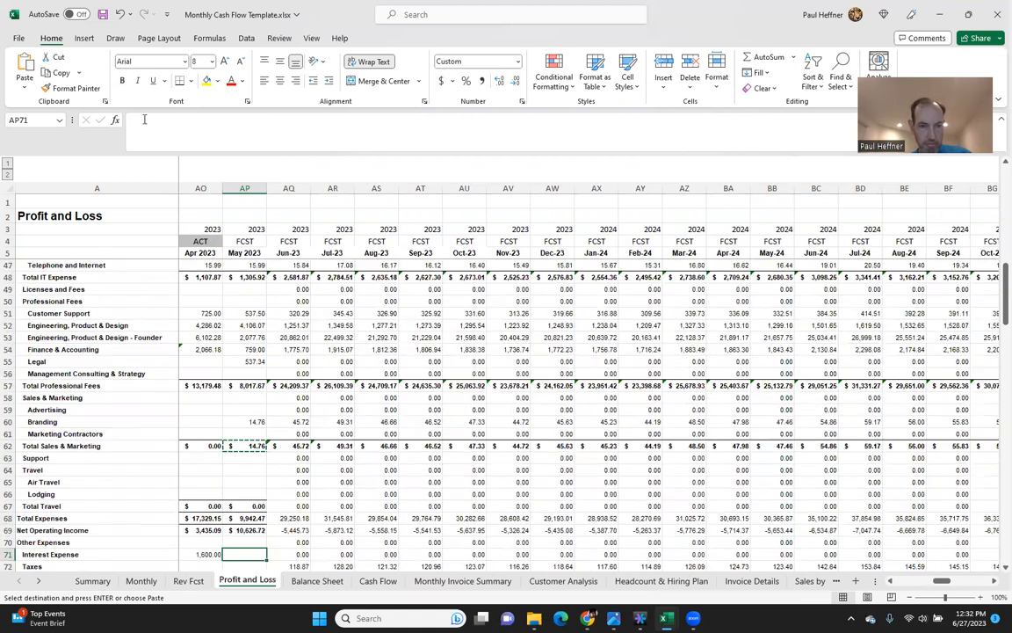
key(Down)
key(Down)
key(Up)
key(Up)
key(Up)
key(Up)
key(Up)
key(Up)
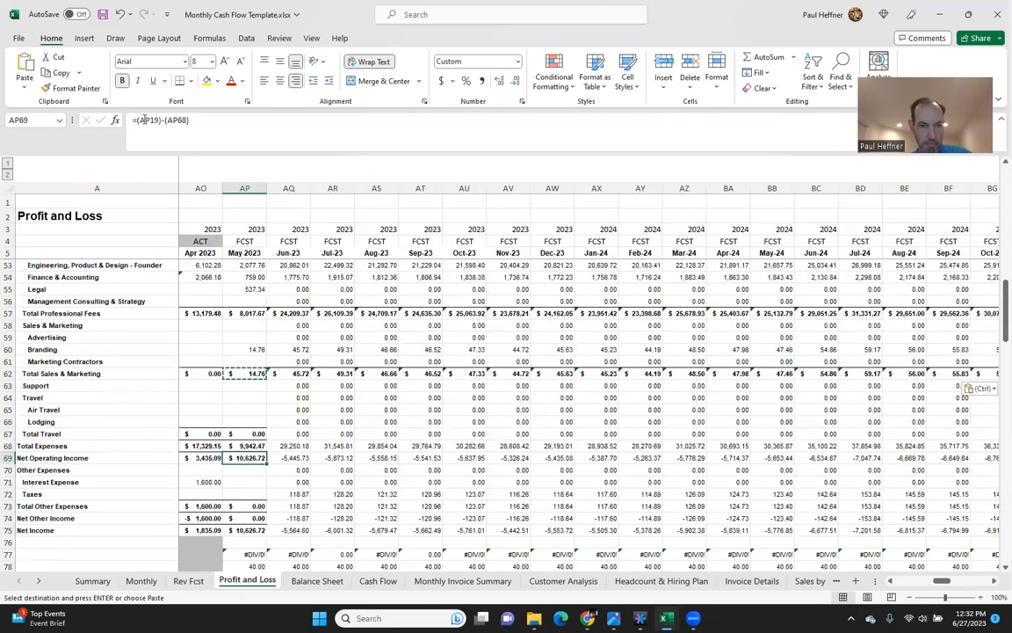
key(shift+Down)
key(shift+Down)
key(ctrl+c)
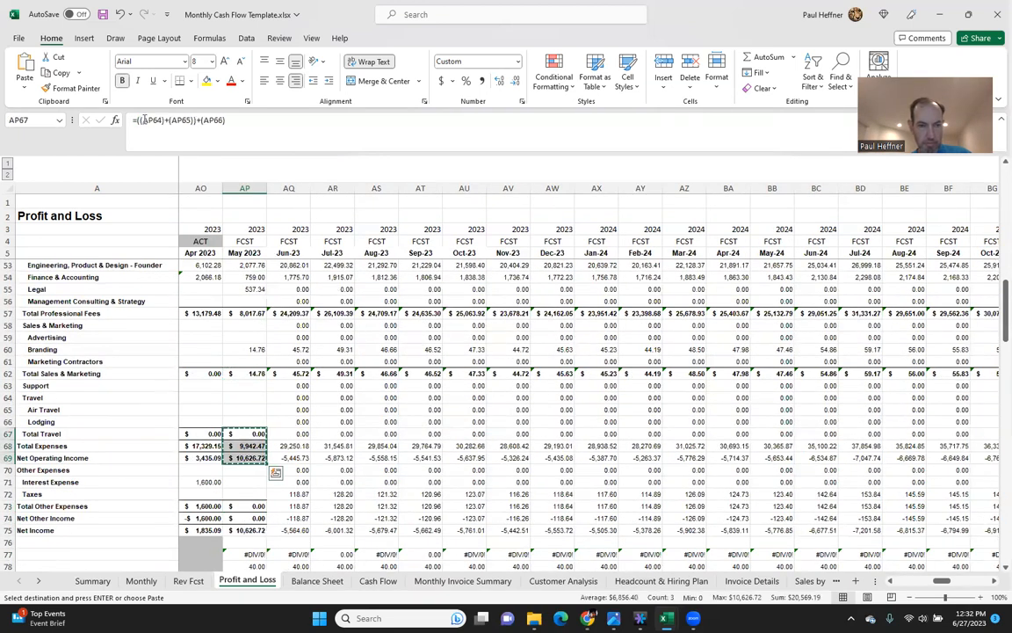
key(ctrl+shift+Right)
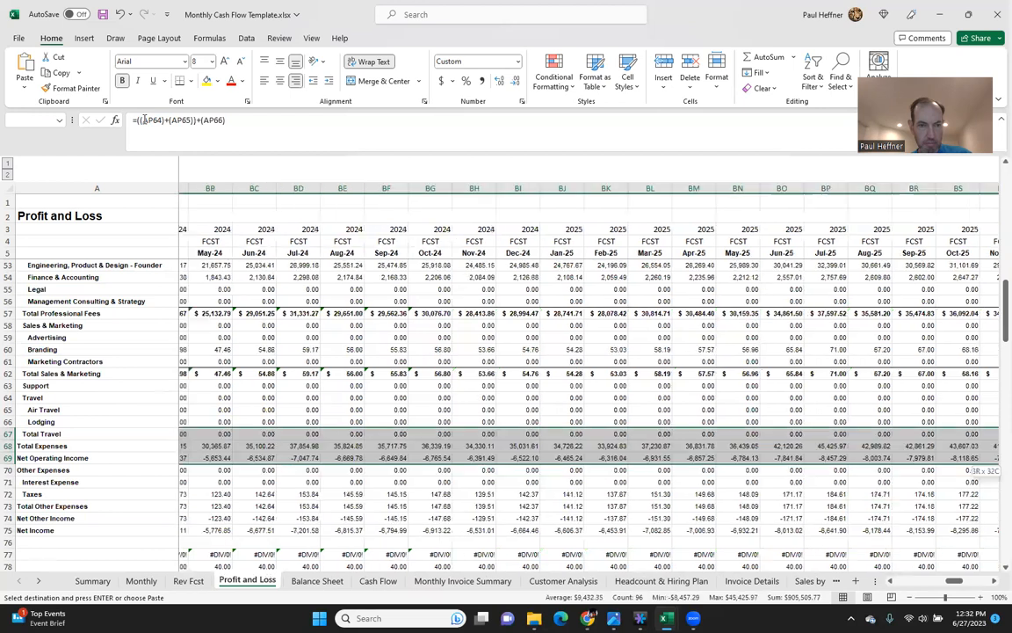
key(ctrl+v)
Copy the May 2023 Total Other Expenses, Net Other Income and Net Income formulas, AP73:AP75, across the months through December 2025
key(Down)
key(Down)
key(Down)
key(Down)
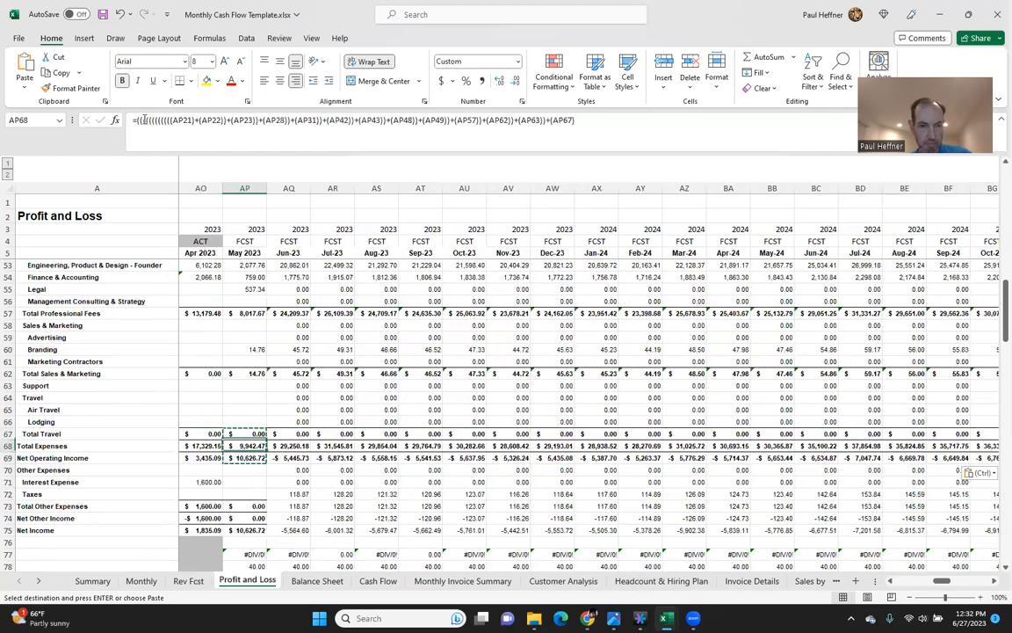
key(Down)
key(Down)
key(shift+Down)
key(shift+Down)
key(ctrl+c)
key(ctrl+shift+Right)
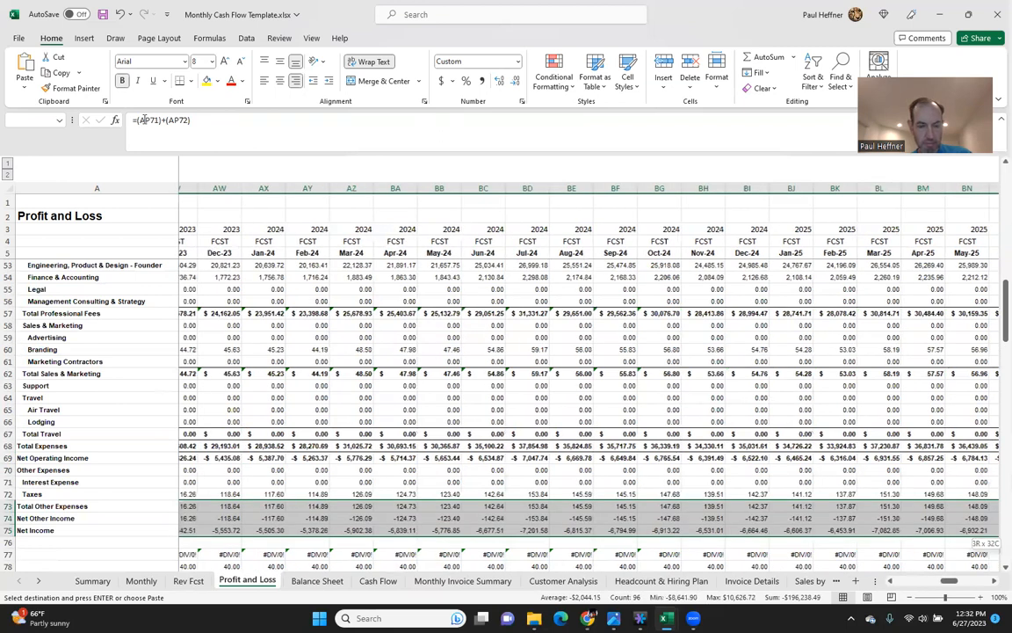
key(ctrl+v)
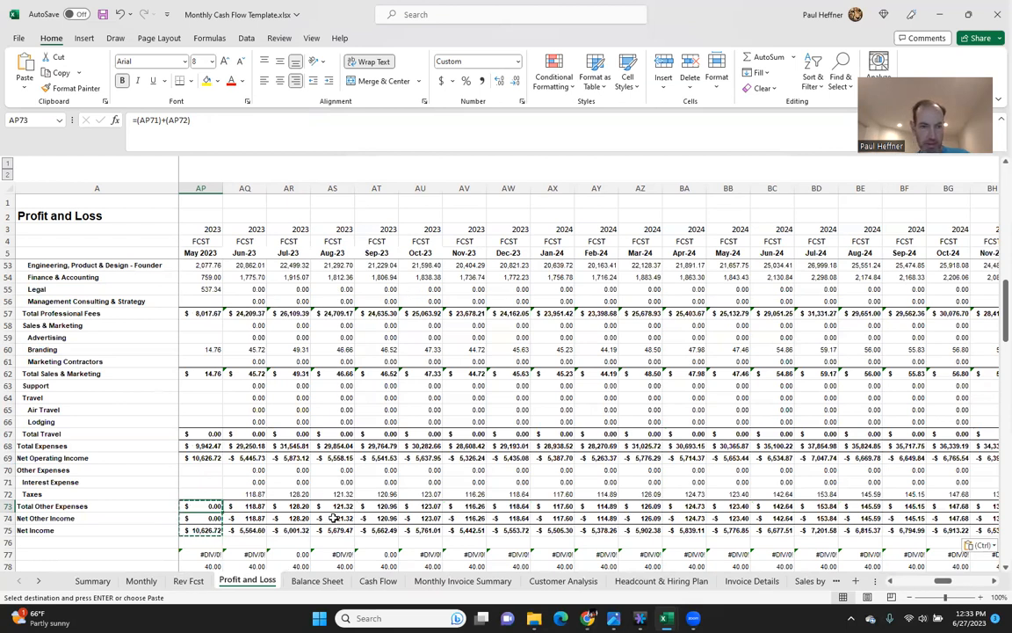
Delete the leftover unlabeled rows 77 to 152 below Net Income on the Profit and Loss sheet
scroll(328, 494, down, 4)
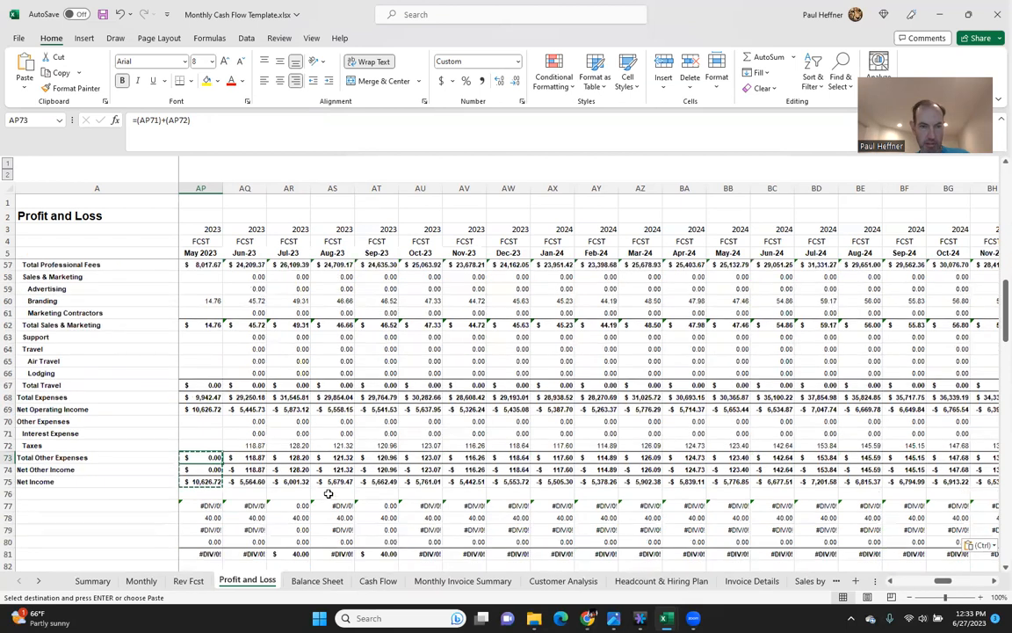
drag(7, 421, 78, 381)
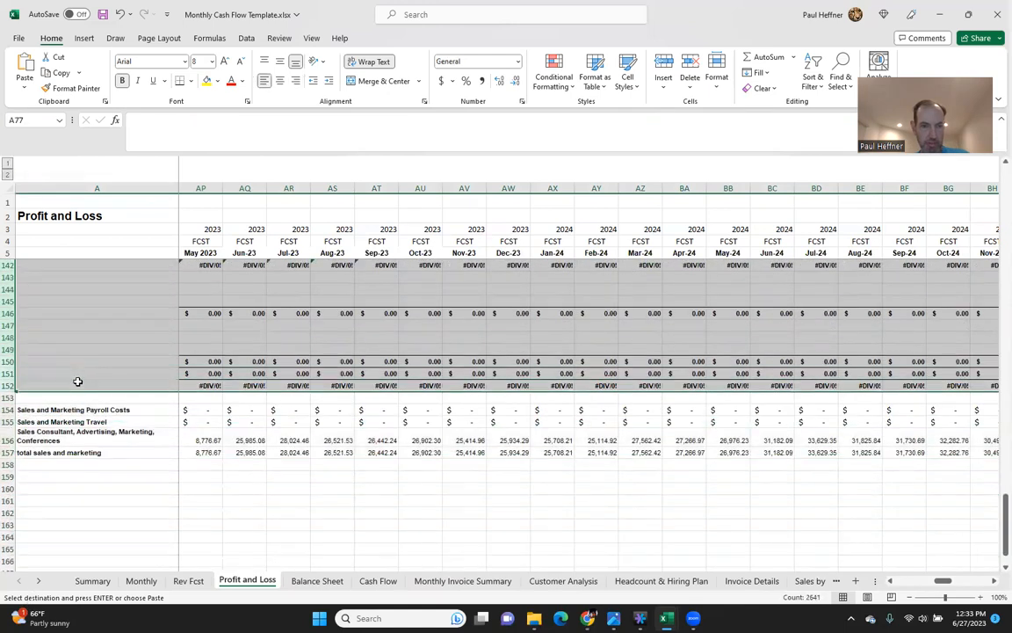
right_click(8, 325)
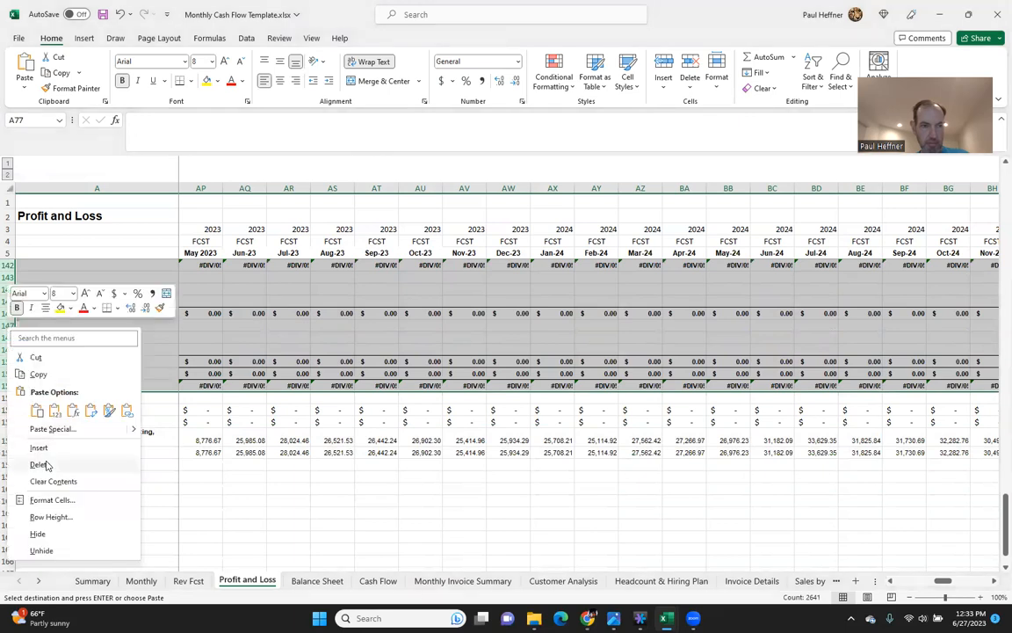
click(79, 464)
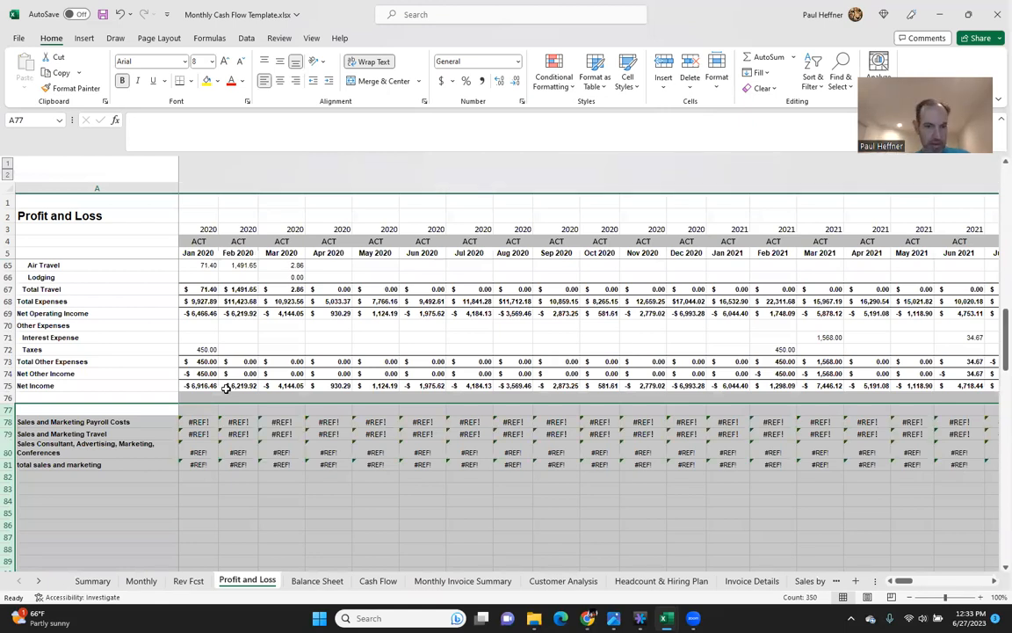
Open the Balance Sheet and follow the Mercury Checking row from the 2020 actuals to the June 2023 forecast months
click(314, 581)
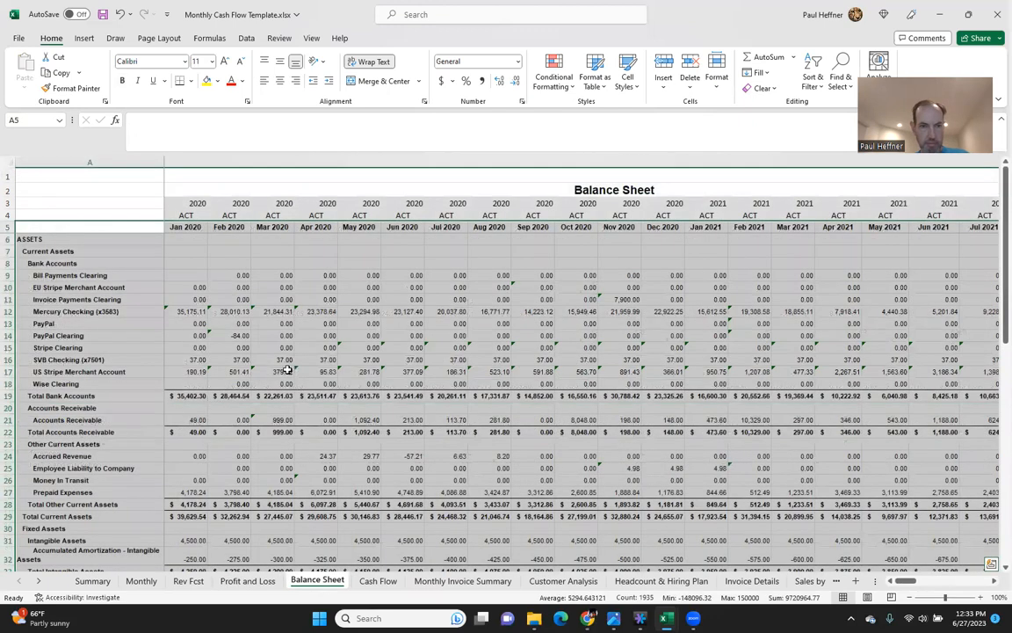
click(144, 311)
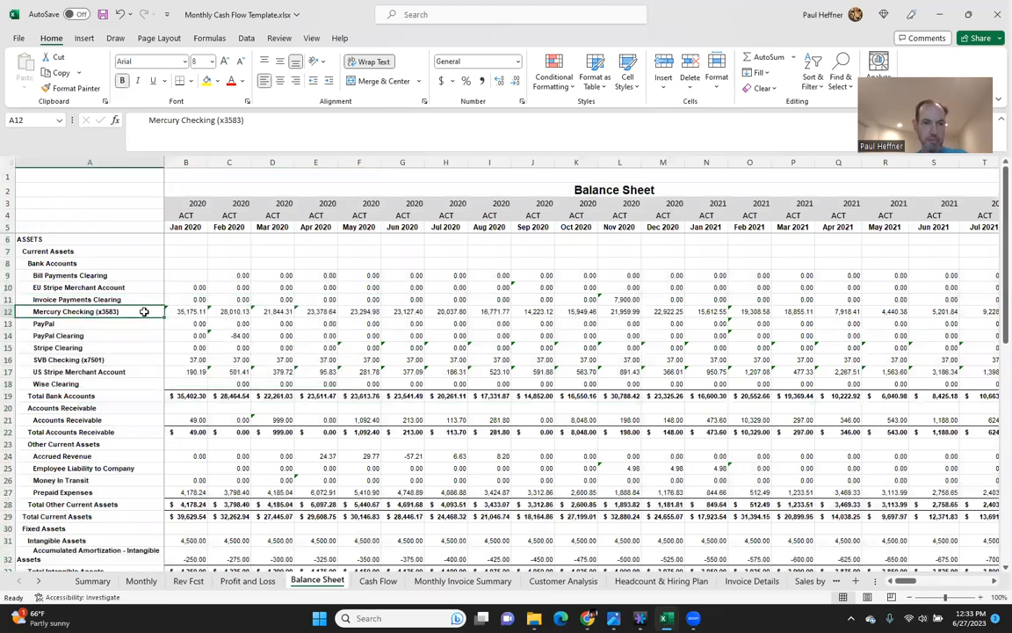
key(Right)
key(Right)
key(Right)
key(Right)
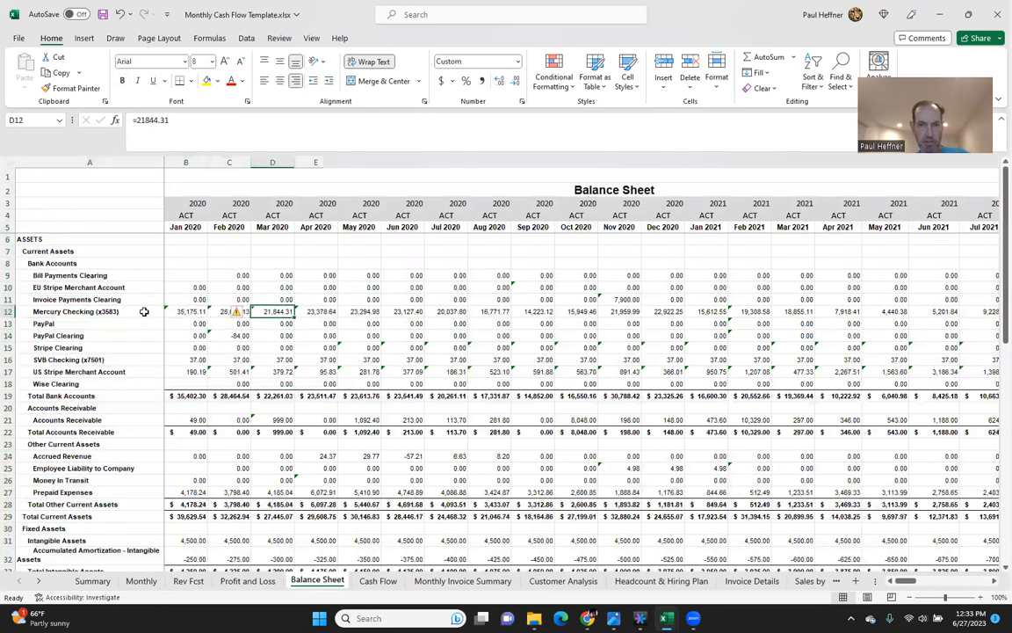
key(ctrl+Right)
key(Right)
key(Right)
key(Right)
key(Right)
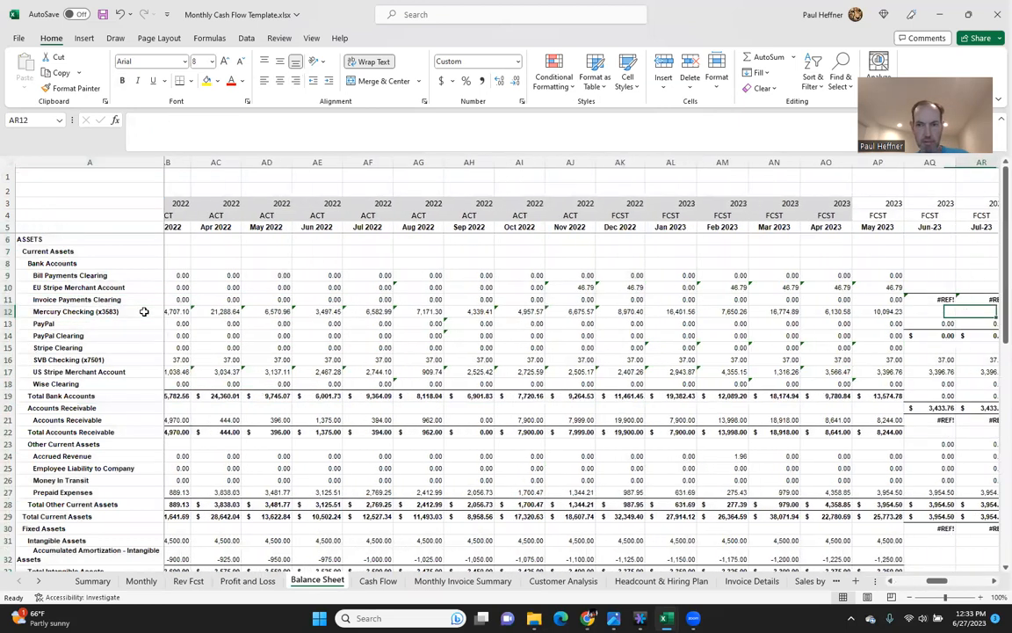
Examine the Balance Sheet's bank account rows from May 2023 across the forecast months to the end of the date range
key(Left)
key(Left)
key(Left)
key(Up)
key(Up)
key(Up)
key(Up)
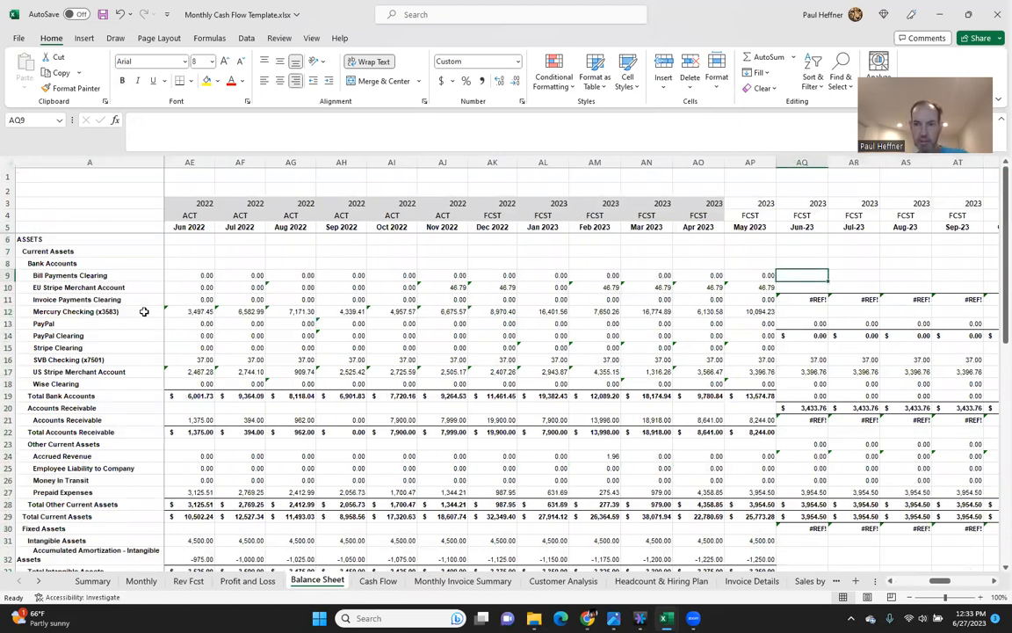
key(Up)
key(Up)
key(Up)
key(ctrl+Right)
key(Down)
key(Down)
key(Down)
key(Down)
key(Down)
key(Up)
key(ctrl+Left)
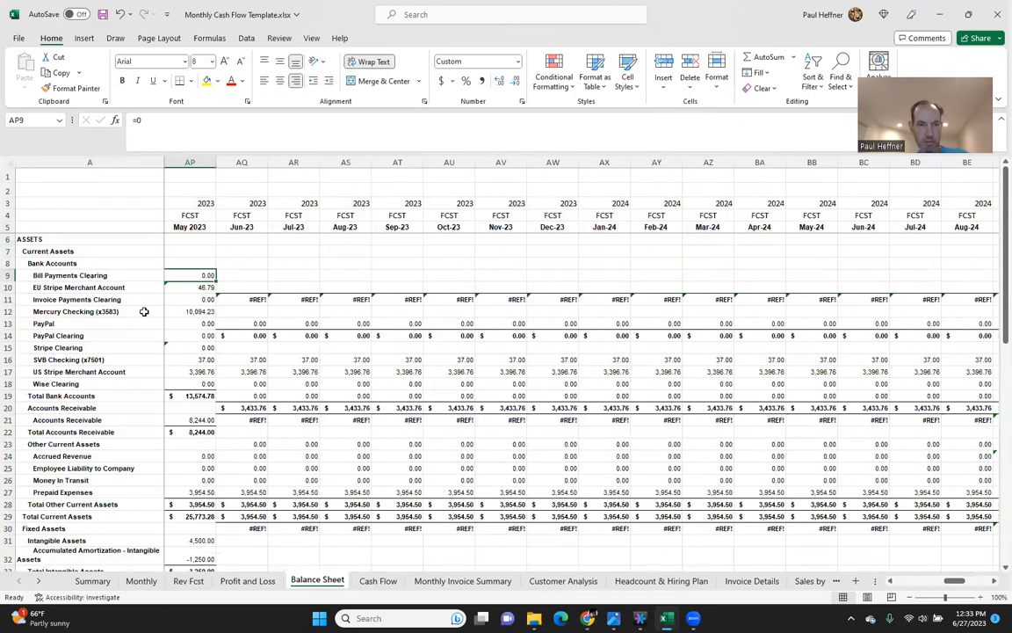
Copy the May 2023 Balance Sheet formulas, AP9:AP63, across all forecast months through December 2025
scroll(145, 311, left, 2)
key(shift+Down)
key(shift+Down)
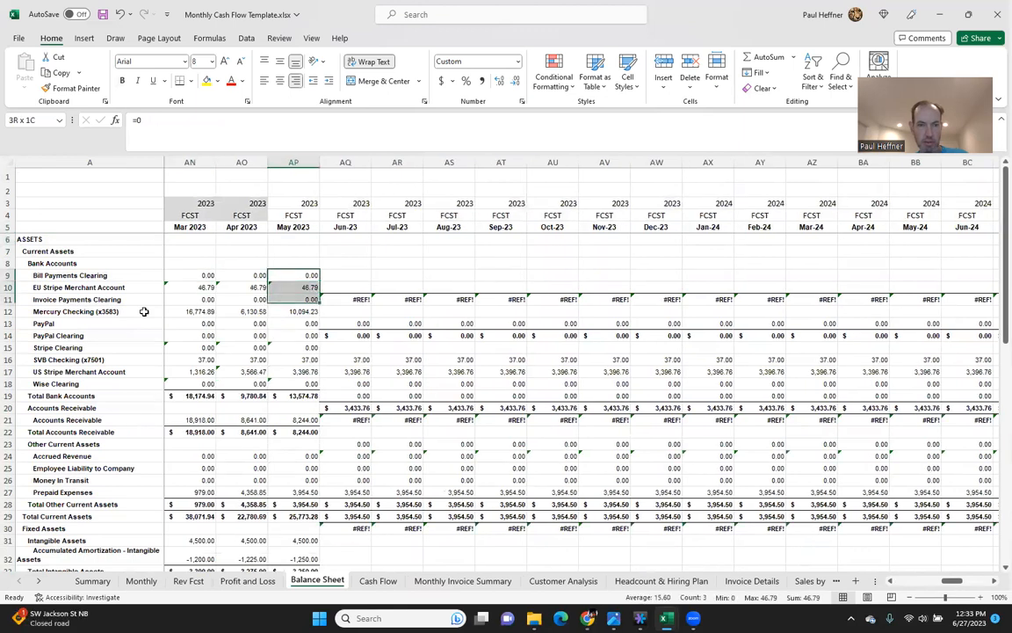
key(shift+Down)
key(shift+Down)
key(shift+Down)
key(shift+Down)
key(shift+Down)
key(shift+Down)
key(shift+Down)
key(shift+Down)
key(shift+Down)
key(shift+Down)
key(shift+Down)
key(shift+Down)
key(shift+Down)
key(shift+Down)
key(shift+Down)
key(shift+Down)
key(shift+Down)
key(shift+Down)
key(shift+Down)
key(shift+Down)
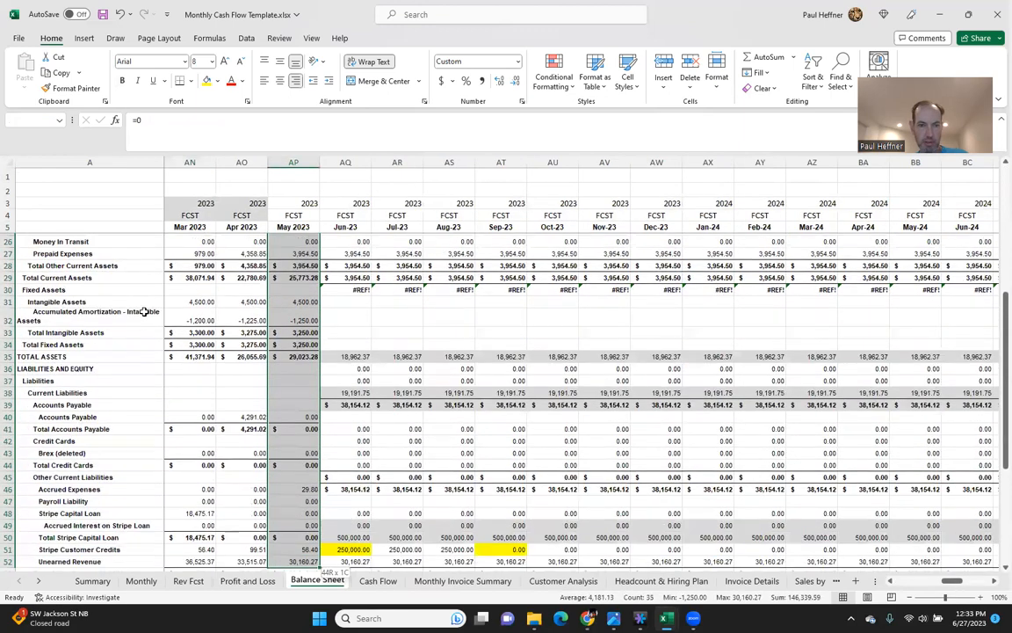
key(shift+Down)
key(shift+Down)
key(shift+Down)
key(shift+Down)
key(shift+Down)
key(shift+Down)
key(shift+Down)
key(shift+Down)
key(shift+Down)
key(shift+Down)
key(shift+Down)
key(shift+Down)
key(shift+Down)
key(shift+Down)
key(shift+Down)
key(shift+Down)
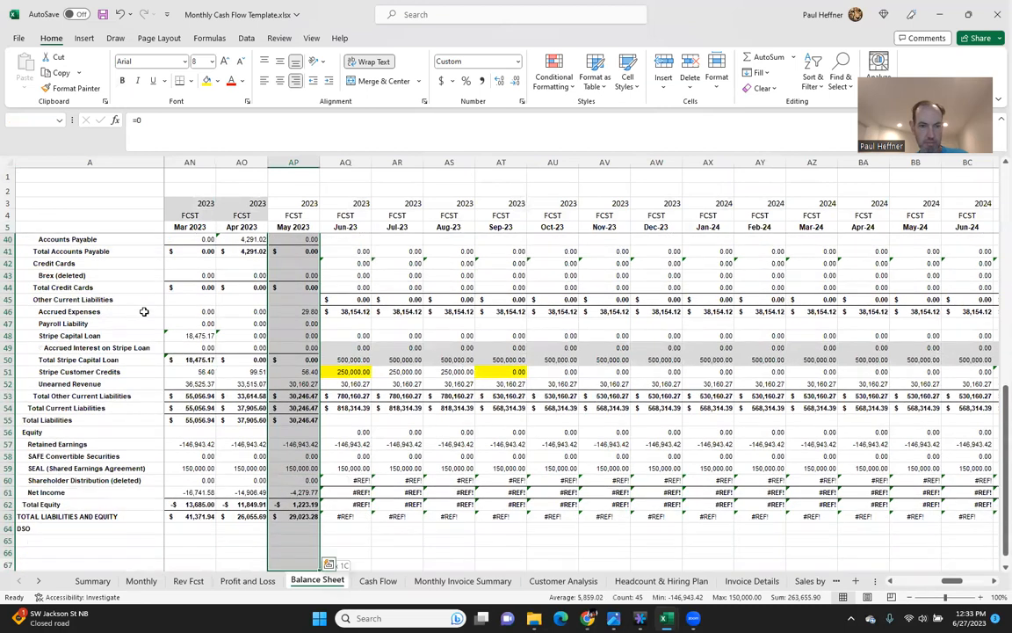
key(shift+Up)
key(shift+Up)
key(shift+Up)
key(shift+Up)
key(ctrl+c)
key(ctrl+shift+Right)
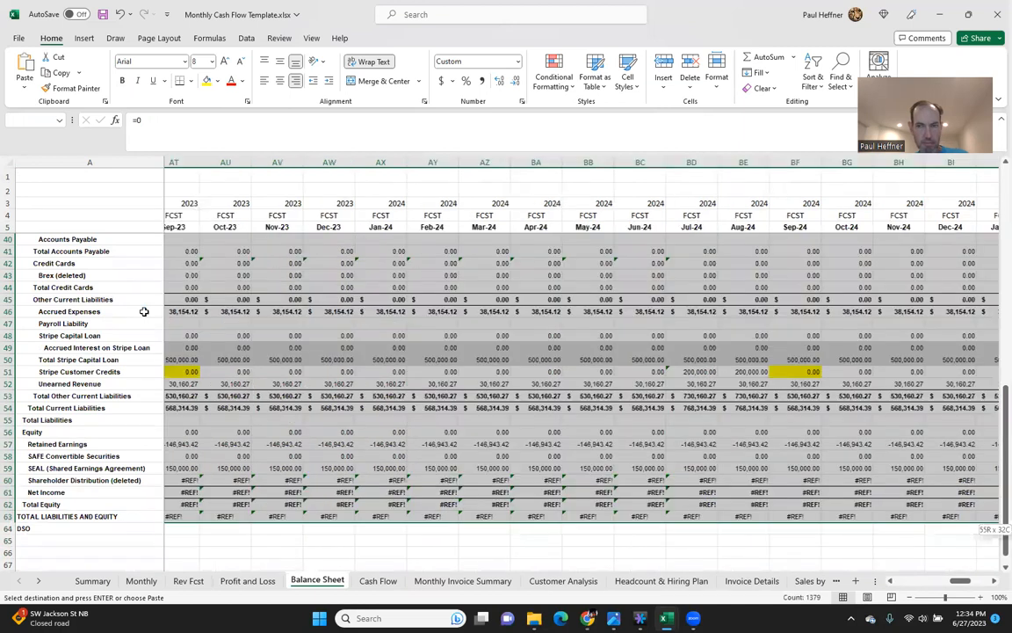
key(ctrl+v)
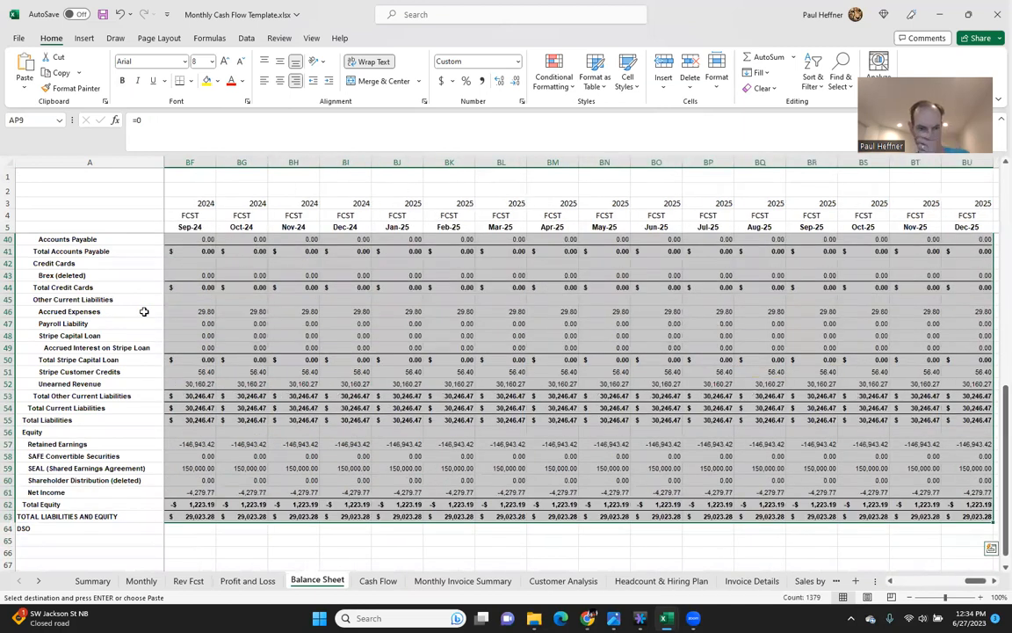
Check the Balance Sheet's bank account rows and go back along the Mercury Checking row to the early 2020 months
key(ctrl+shift+Up)
key(Down)
key(Down)
key(Down)
key(Down)
key(ctrl+Left)
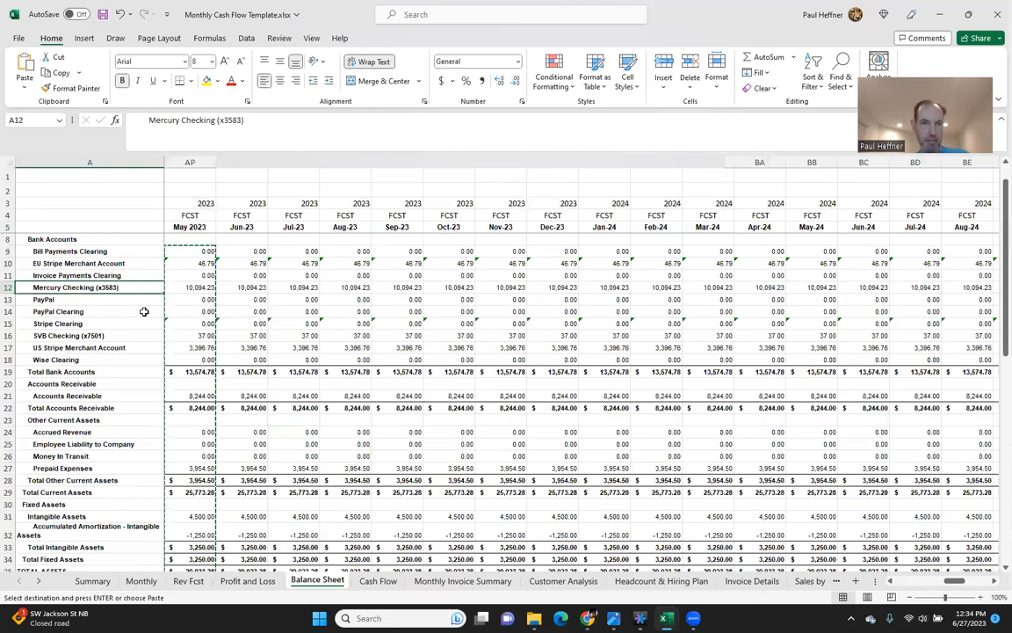
key(Right)
key(Right)
key(Right)
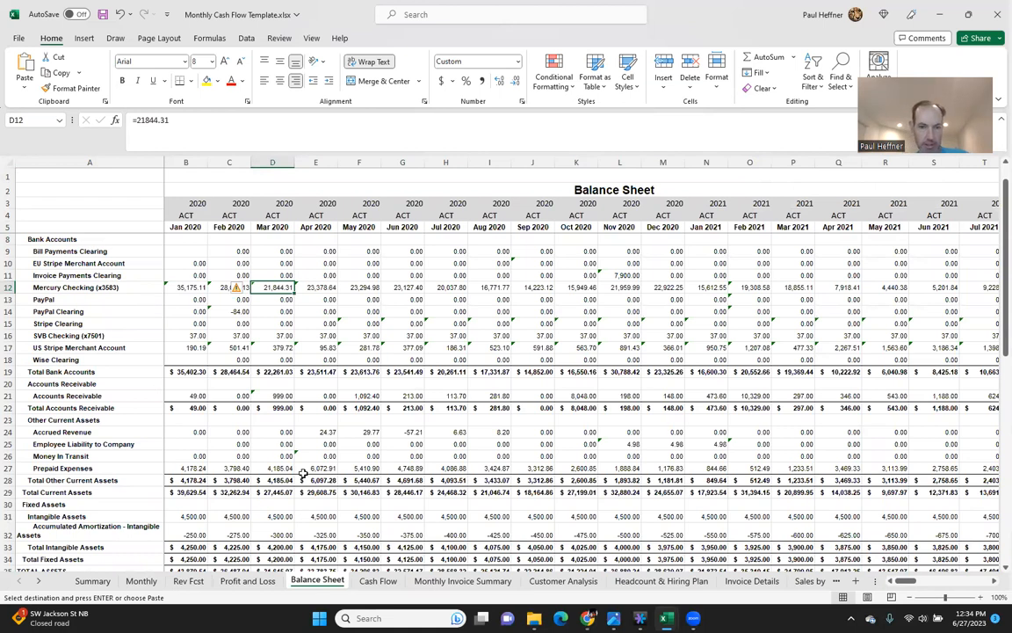
Open the Cash Flow sheet and examine its row labels from the top of column A to Beginning Bank Balance
right_click(375, 582)
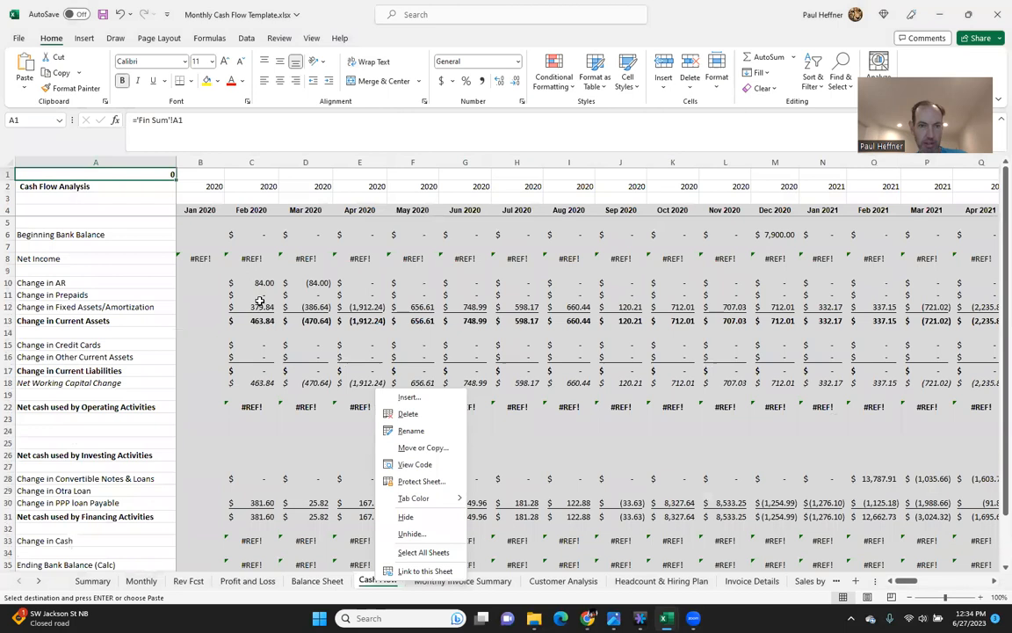
click(115, 280)
key(Down)
key(Down)
key(Down)
key(Down)
key(Down)
key(Up)
key(Up)
key(Up)
key(Up)
key(Up)
key(Down)
key(Down)
key(Down)
key(Down)
key(Down)
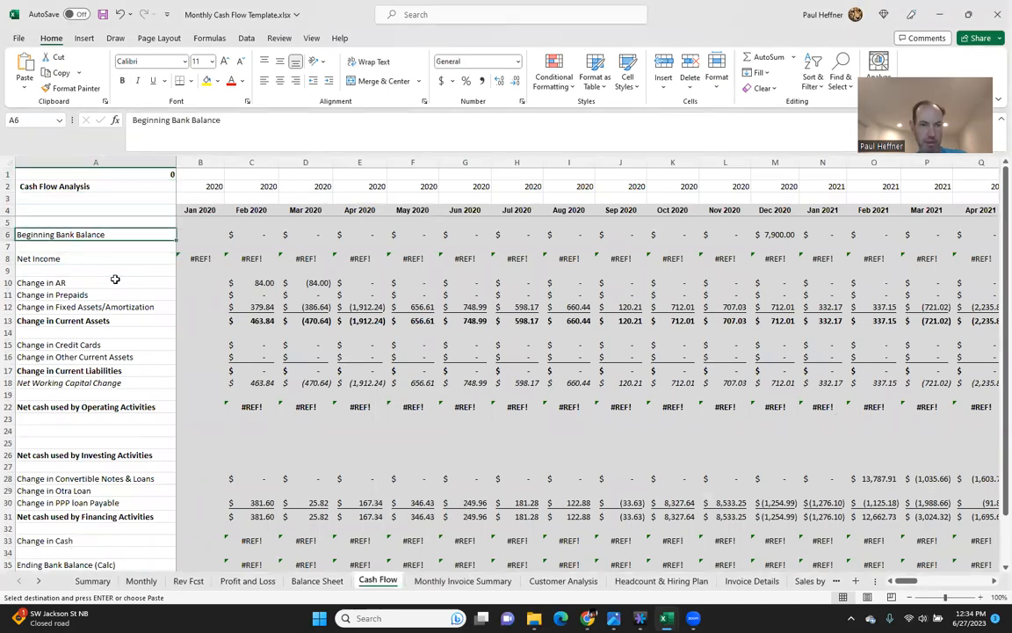
key(Up)
key(Up)
key(Up)
key(Up)
key(Up)
key(Down)
key(Down)
key(Down)
key(Down)
key(Down)
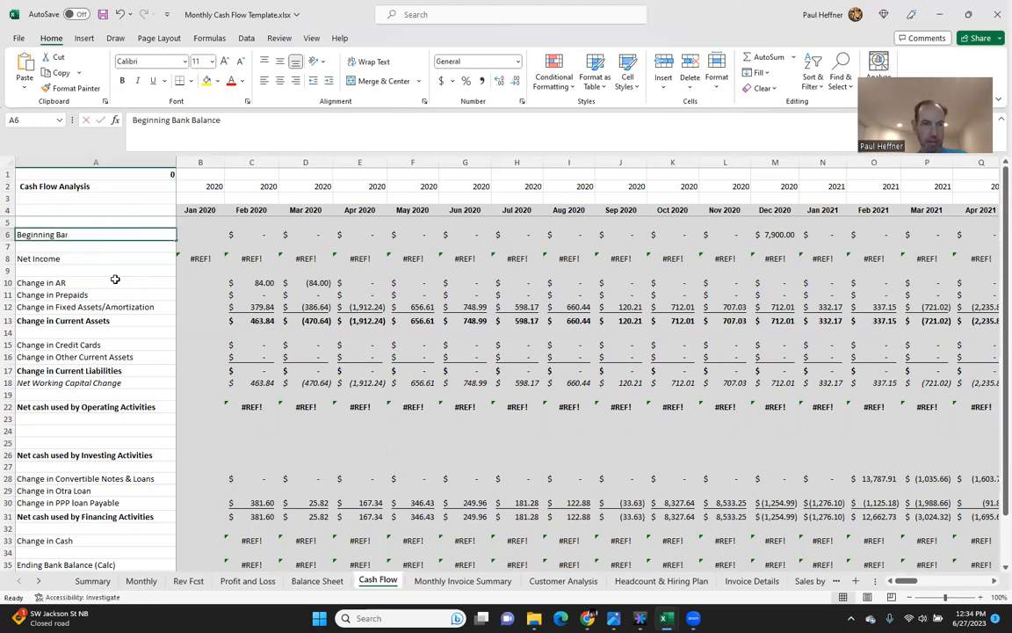
Replace the Beginning Bank Balance label in A6 with a link to the Balance Sheet's Bill Payments Clearing label, ='Balance Sheet'!A9
text(=)
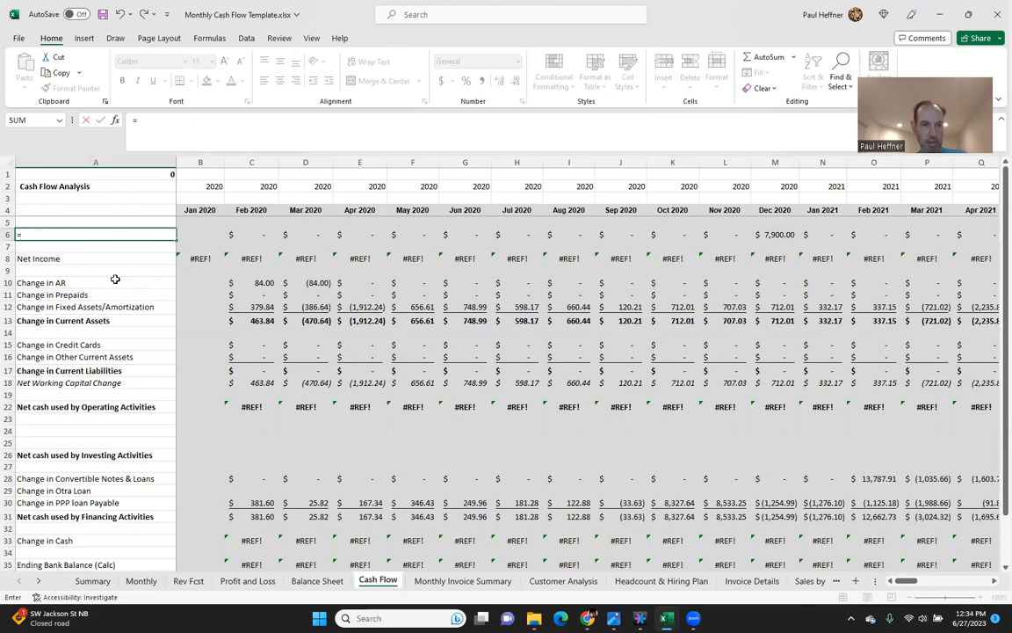
click(318, 581)
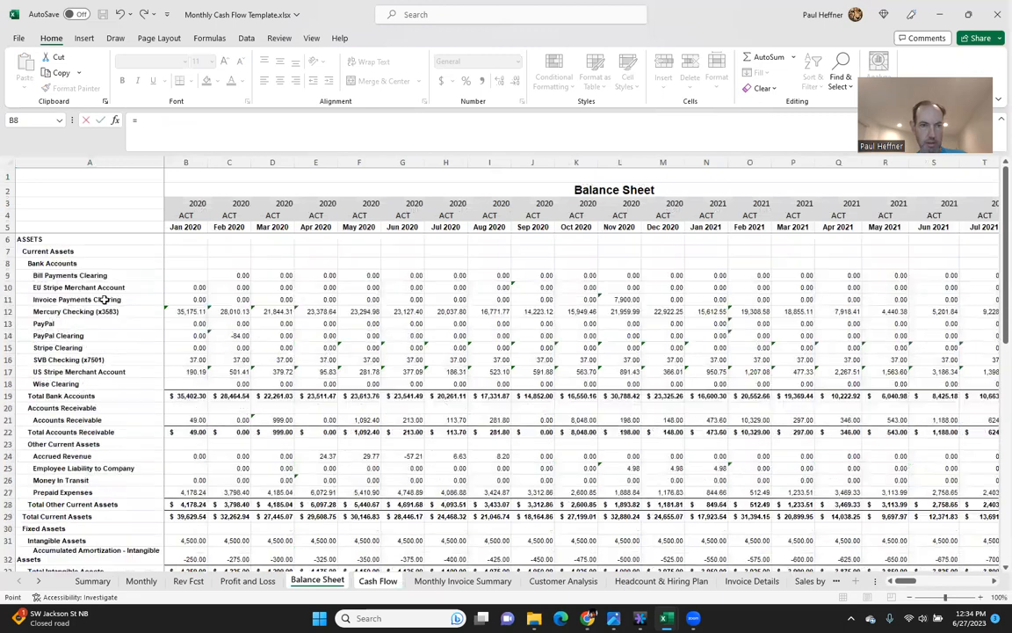
click(83, 276)
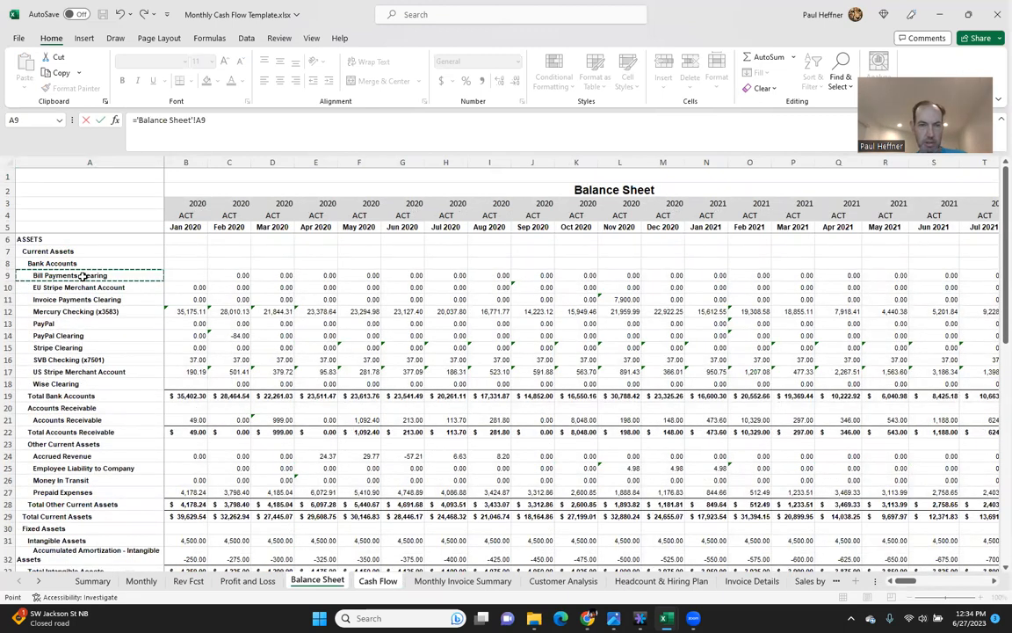
key(Return)
key(Up)
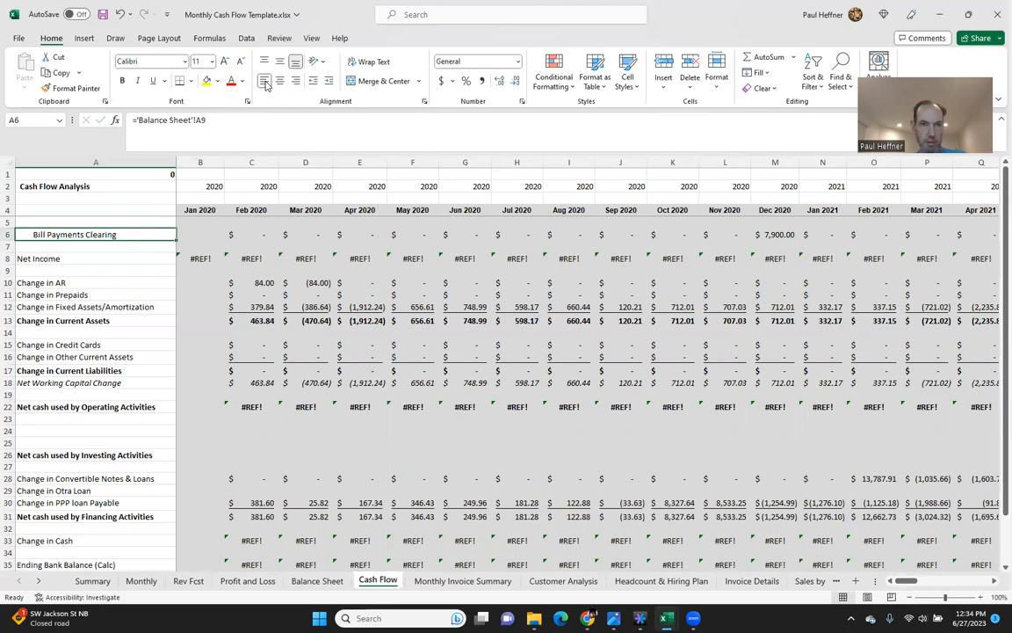
Copy the Balance Sheet label link from A6 down column A through row 55 of the Cash Flow sheet
key(shift+Down)
key(ctrl+c)
key(shift+Down)
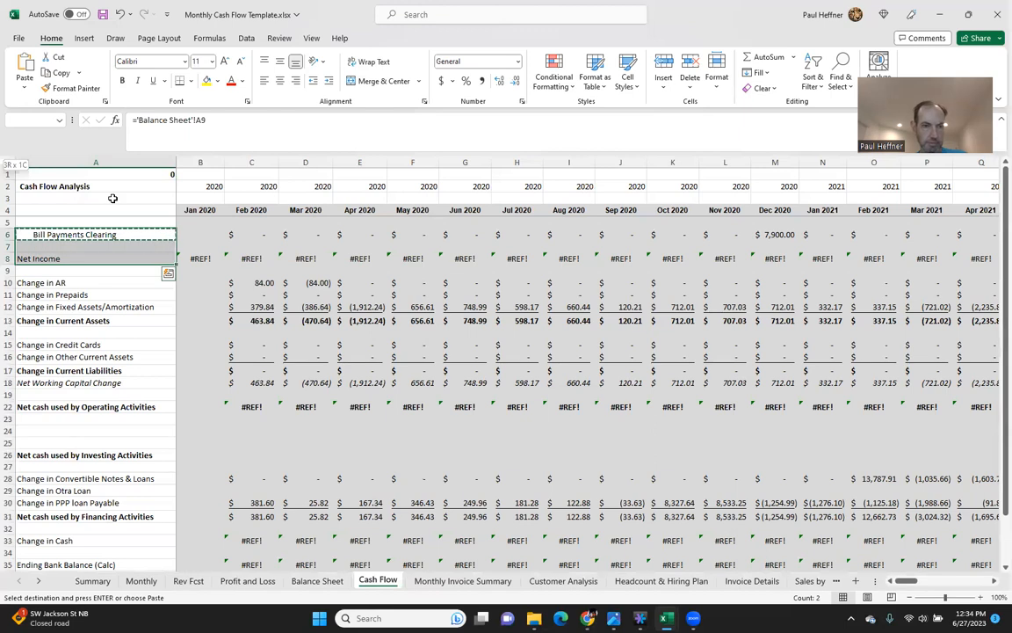
key(shift+Down)
key(shift+Down)
key(shift+Down)
key(shift+Down)
key(shift+Down)
key(shift+Down)
key(shift+Down)
key(shift+Down)
key(shift+Down)
key(shift+Down)
key(shift+Down)
key(shift+Down)
key(shift+Down)
key(shift+Down)
key(shift+Down)
key(shift+Down)
key(shift+Down)
key(shift+Down)
key(shift+Down)
key(shift+Down)
key(shift+Down)
key(shift+Down)
key(shift+Down)
key(shift+Down)
key(shift+Down)
key(shift+Down)
key(shift+Down)
key(shift+Down)
key(shift+Down)
key(shift+Down)
key(shift+Down)
key(shift+Down)
key(shift+Down)
key(shift+Down)
key(shift+Down)
key(shift+Down)
key(shift+Down)
key(shift+Down)
key(shift+Down)
key(shift+Down)
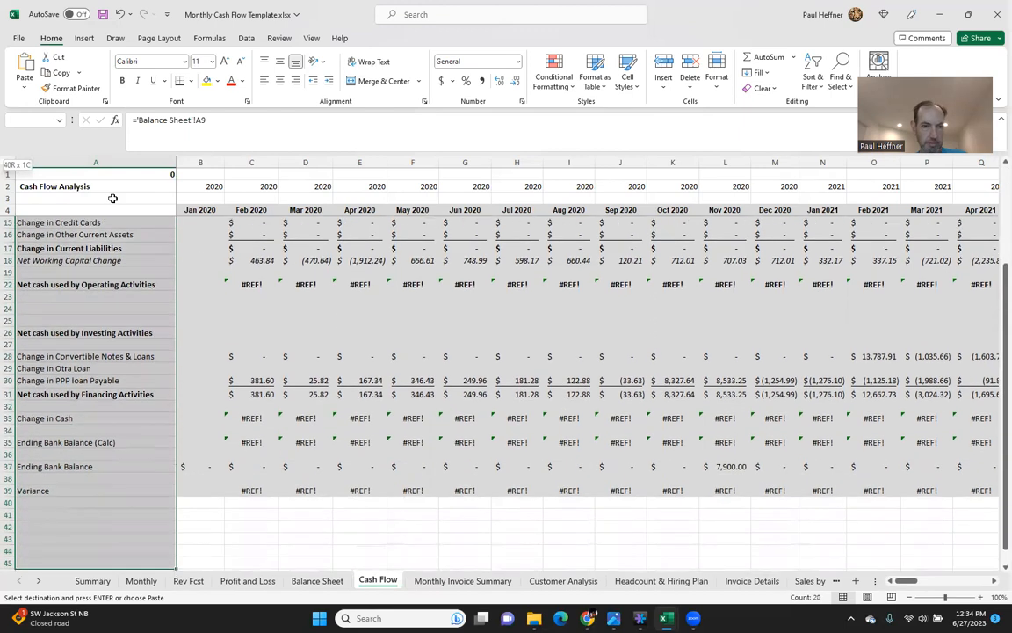
key(ctrl+v)
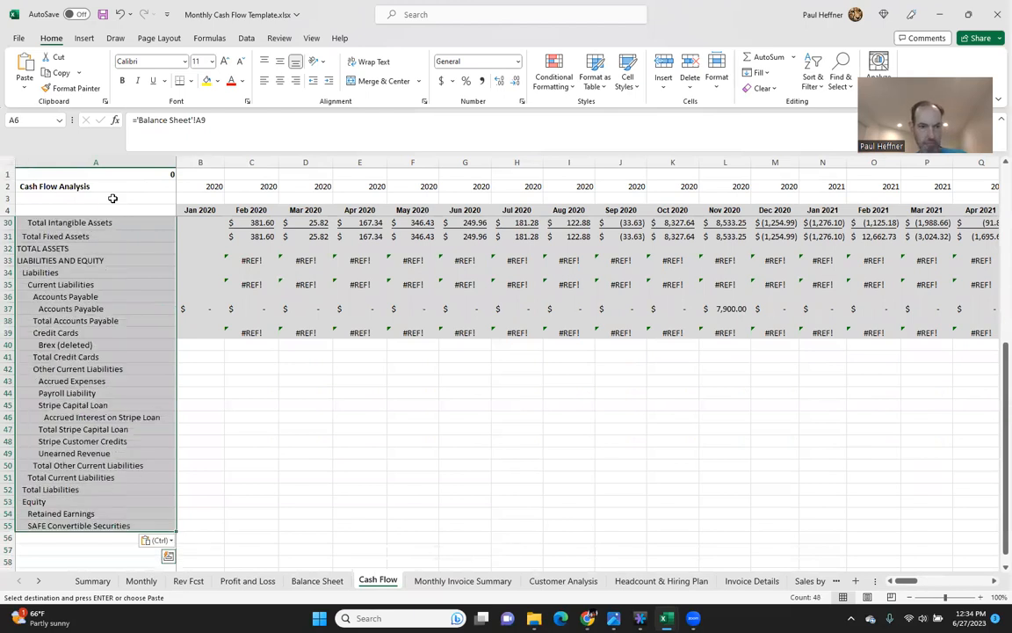
Extend the Balance Sheet label links from SAFE Convertible Securities in A55 down through row 63
key(ctrl+Down)
key(shift+Down)
key(ctrl+c)
key(shift+Down)
key(shift+Down)
key(shift+Down)
key(shift+Down)
key(shift+Down)
key(shift+Down)
key(shift+Down)
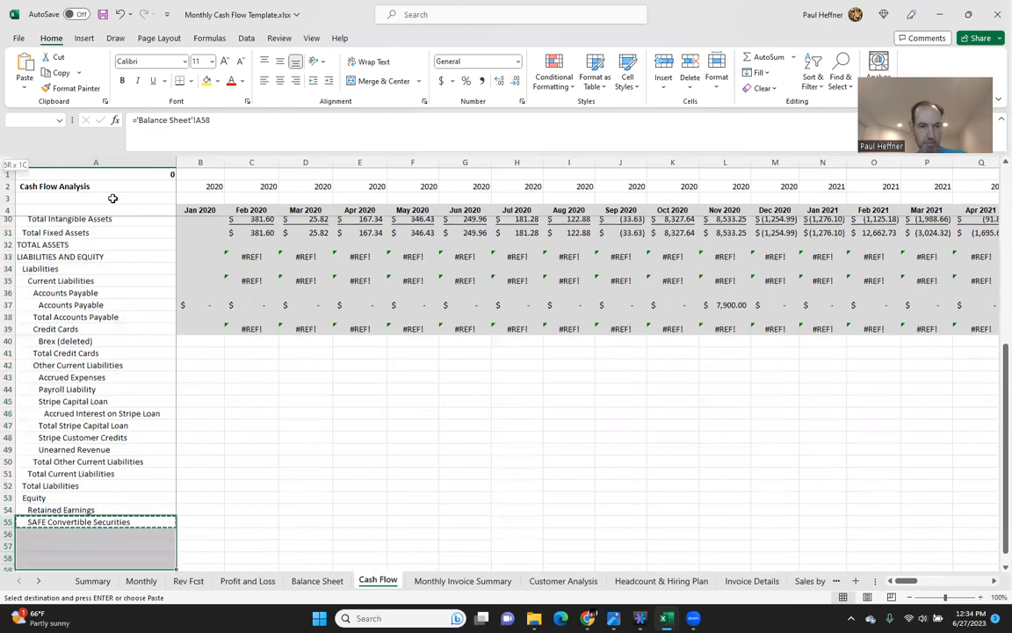
key(ctrl+v)
Clear the unneeded DSO, zero and report timestamp labels in A61:A63, and return to Bill Payments Clearing in A6
key(Down)
key(Down)
key(Down)
key(Down)
key(Down)
key(Down)
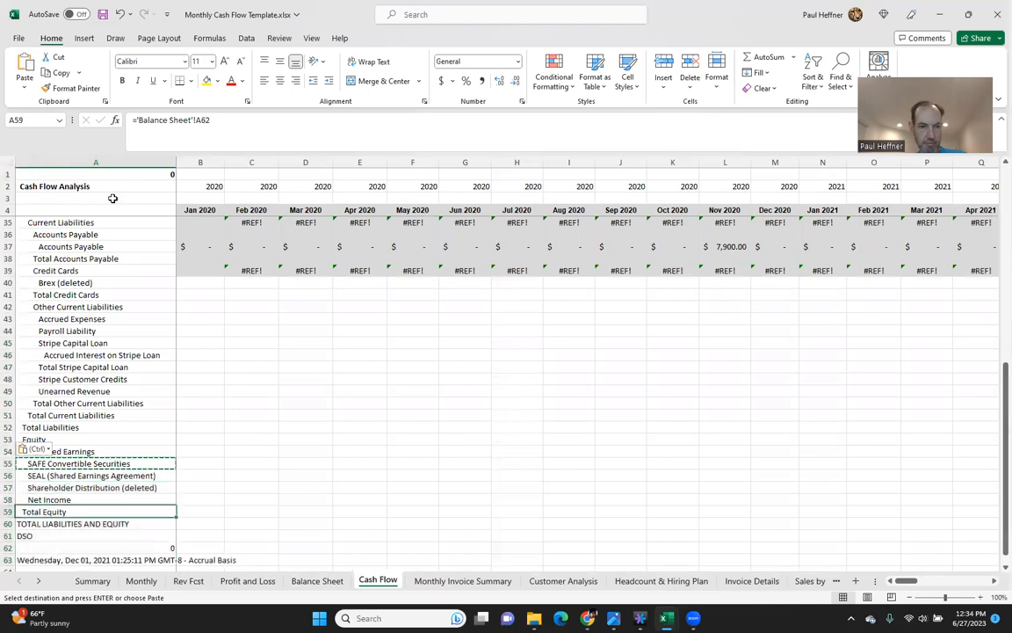
key(shift+Down)
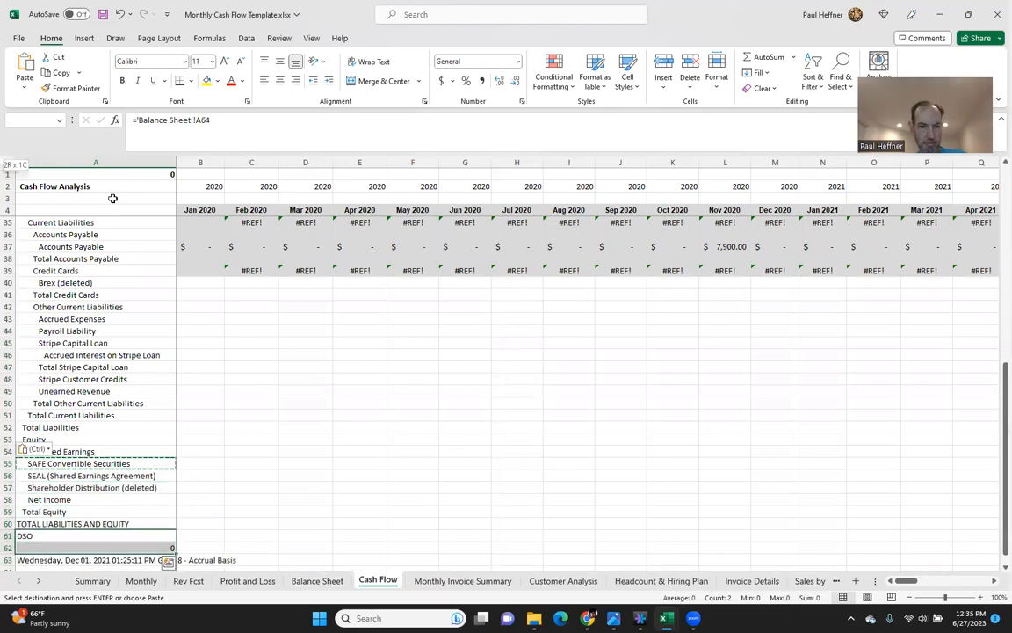
key(shift+Down)
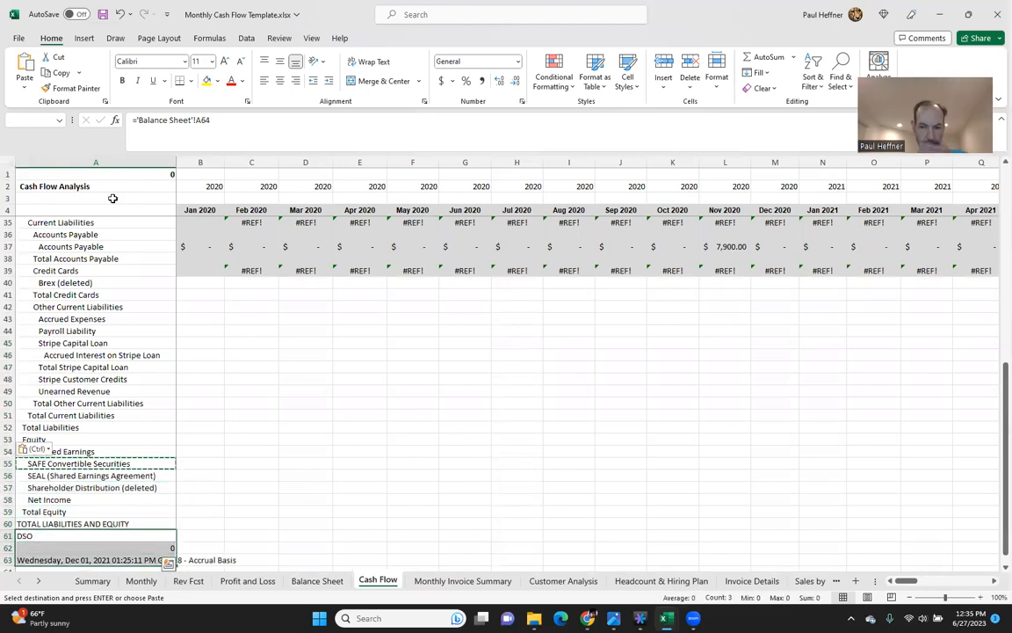
key(Delete)
key(Up)
key(Up)
key(Up)
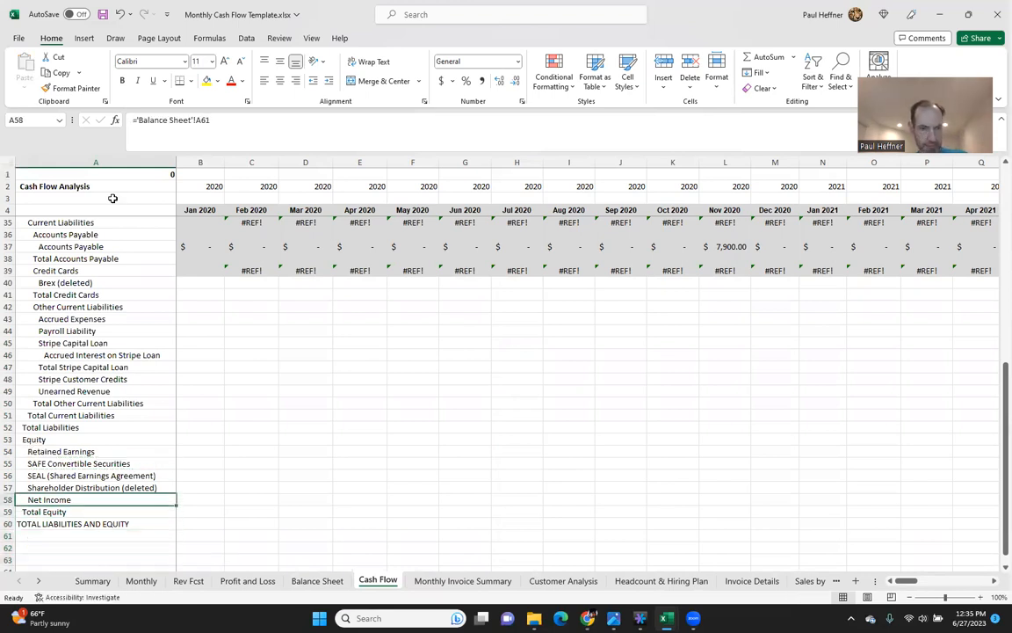
key(ctrl+Up)
key(ctrl+Up)
key(Down)
key(Down)
key(Down)
key(Down)
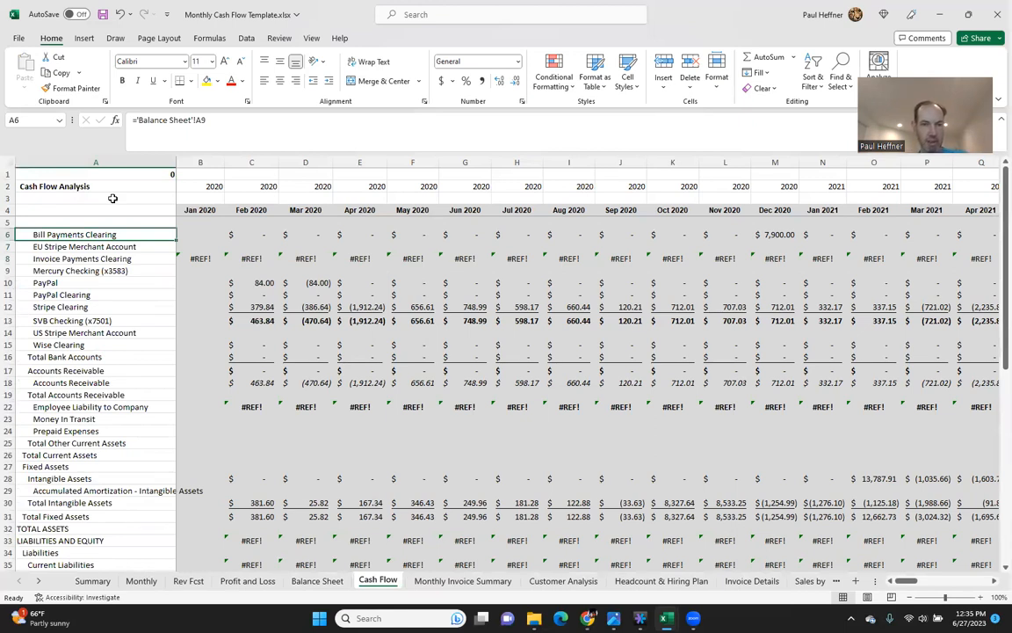
Correct the PayPal formula for Feb 2020 in C10 to ='Balance Sheet'!B13-'Balance Sheet'!C13
key(Right)
key(Right)
key(Right)
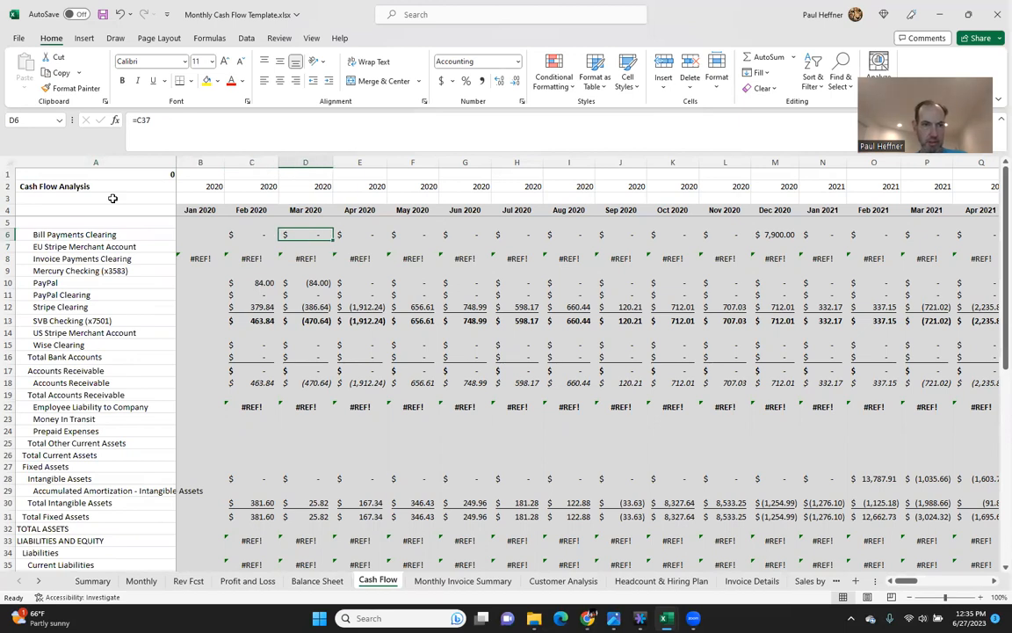
key(Left)
key(Down)
key(Down)
key(Down)
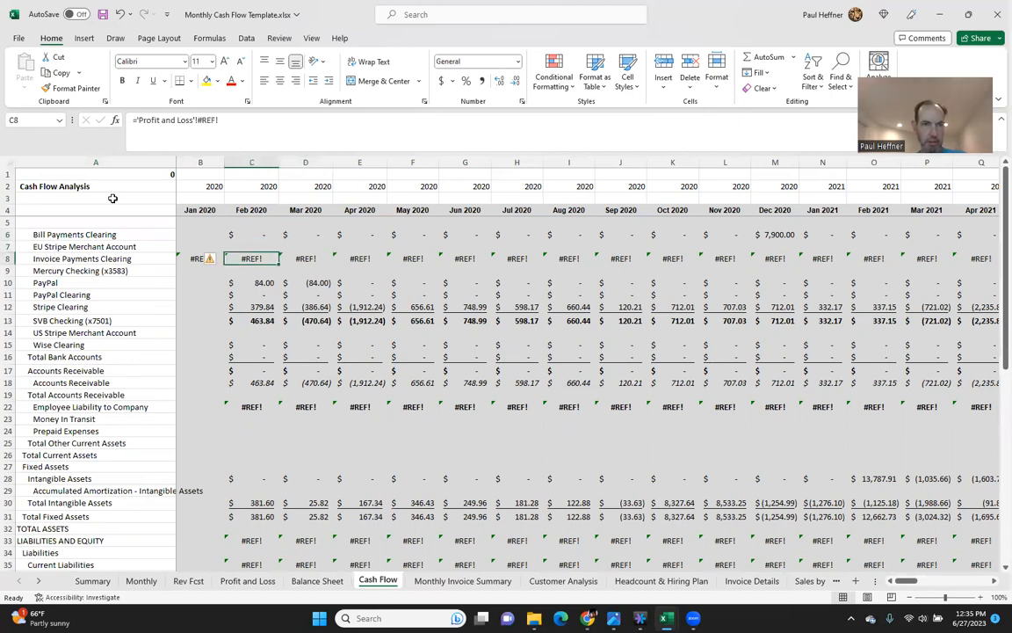
key(Down)
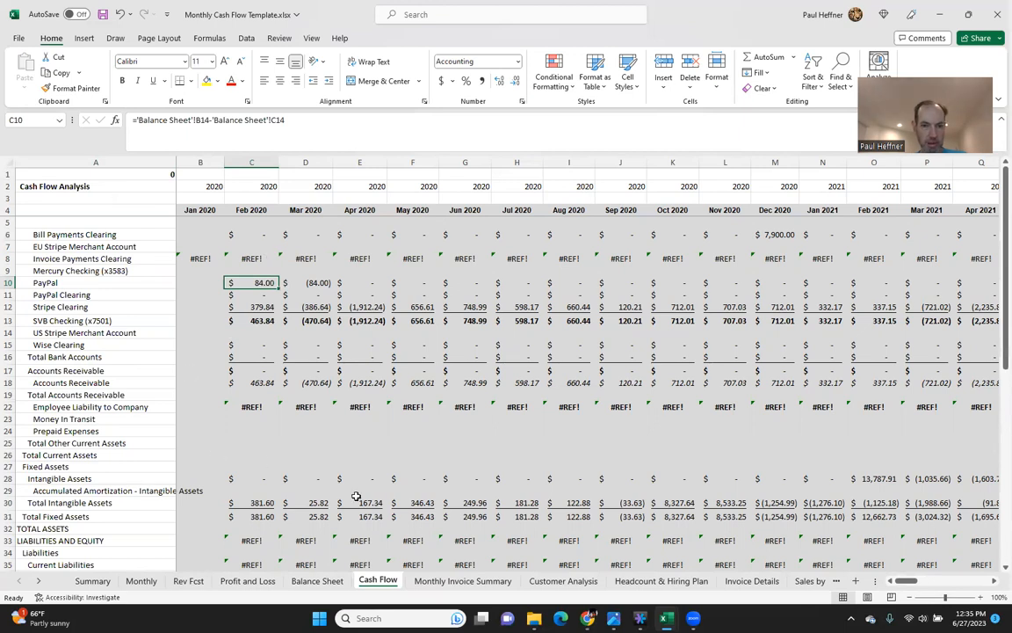
click(318, 581)
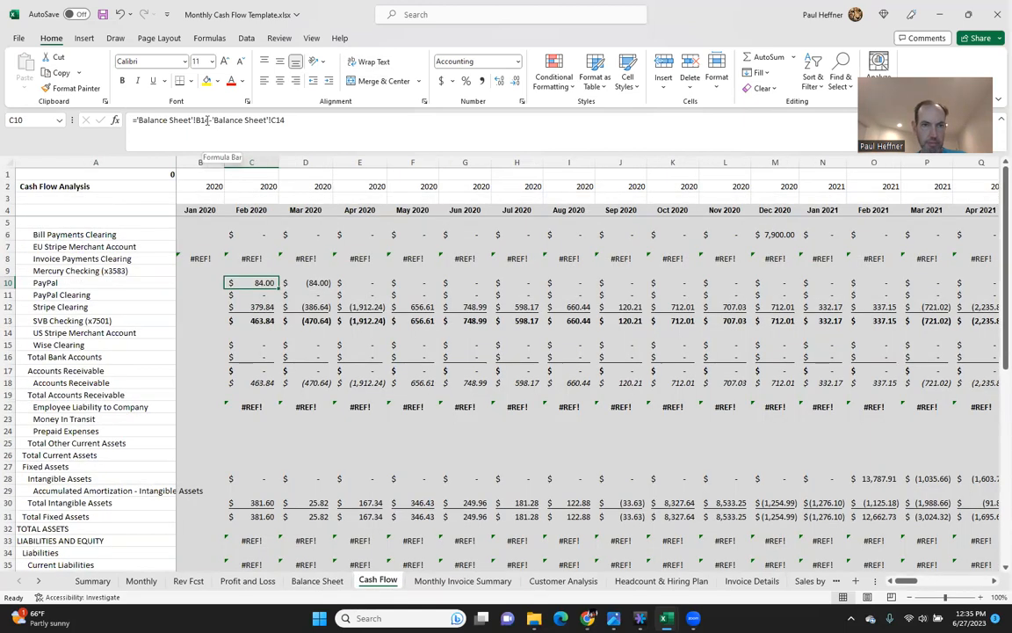
key(F2)
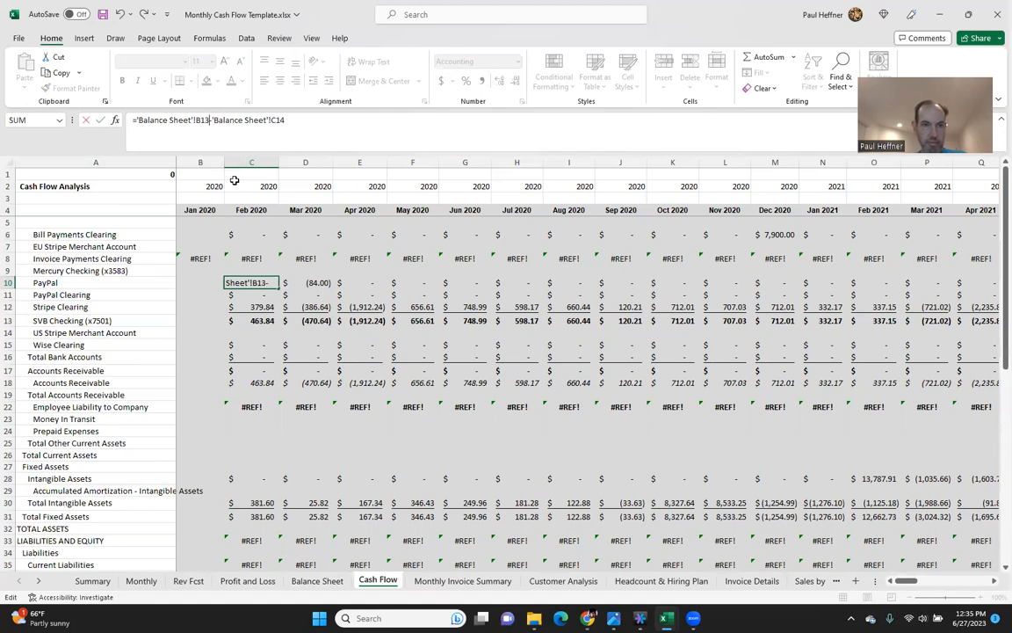
click(301, 119)
key(BackSpace)
text(3)
key(ctrl+Return)
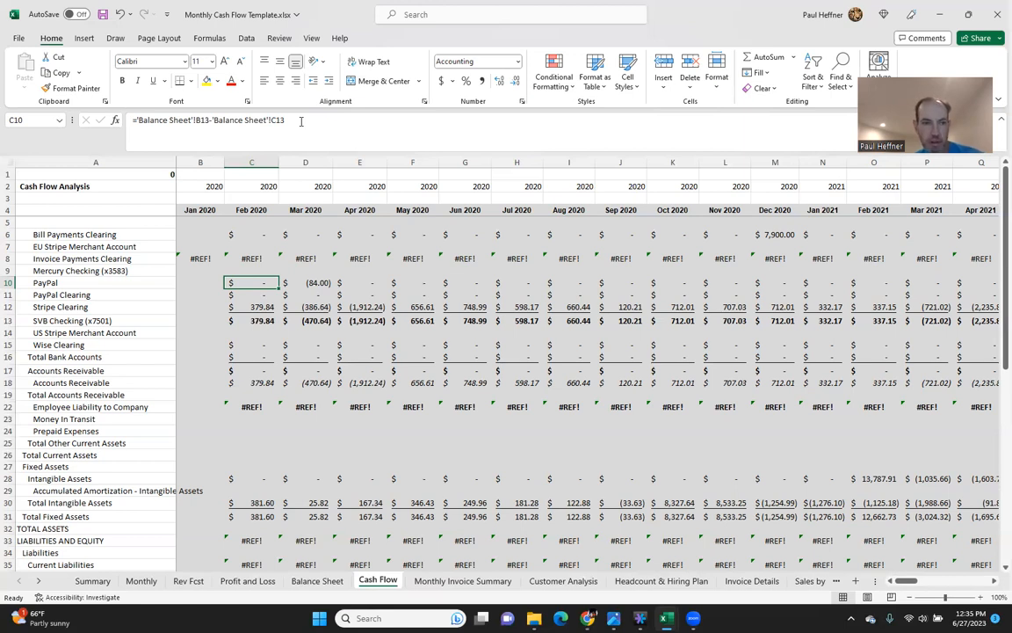
Copy the Balance Sheet difference formula from C10 up through Bill Payments Clearing in C6
key(ctrl+c)
key(shift+Up)
key(shift+Up)
key(shift+Up)
key(shift+Up)
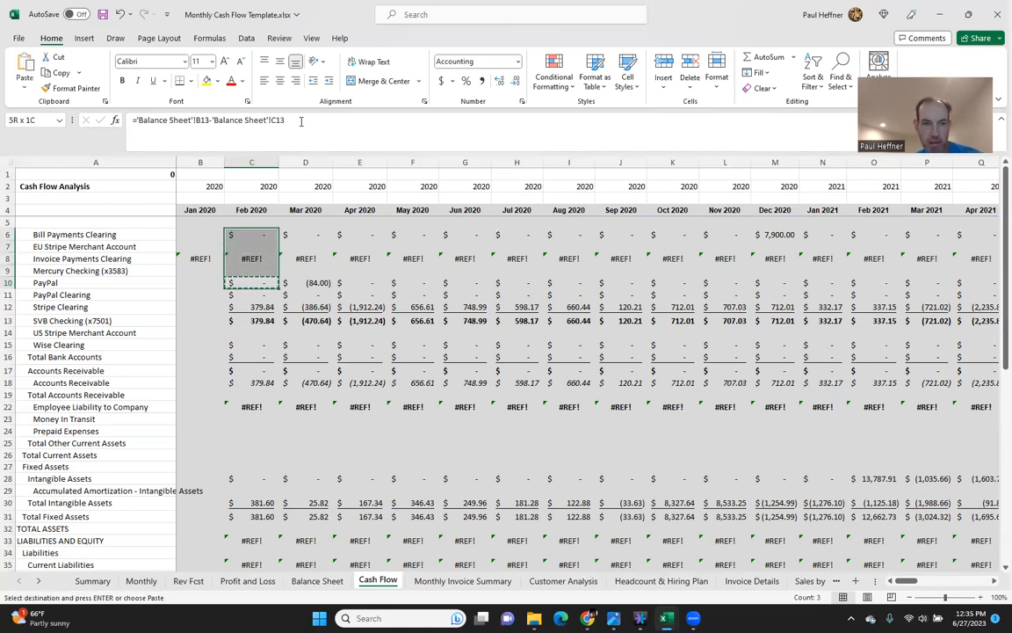
key(ctrl+v)
key(Up)
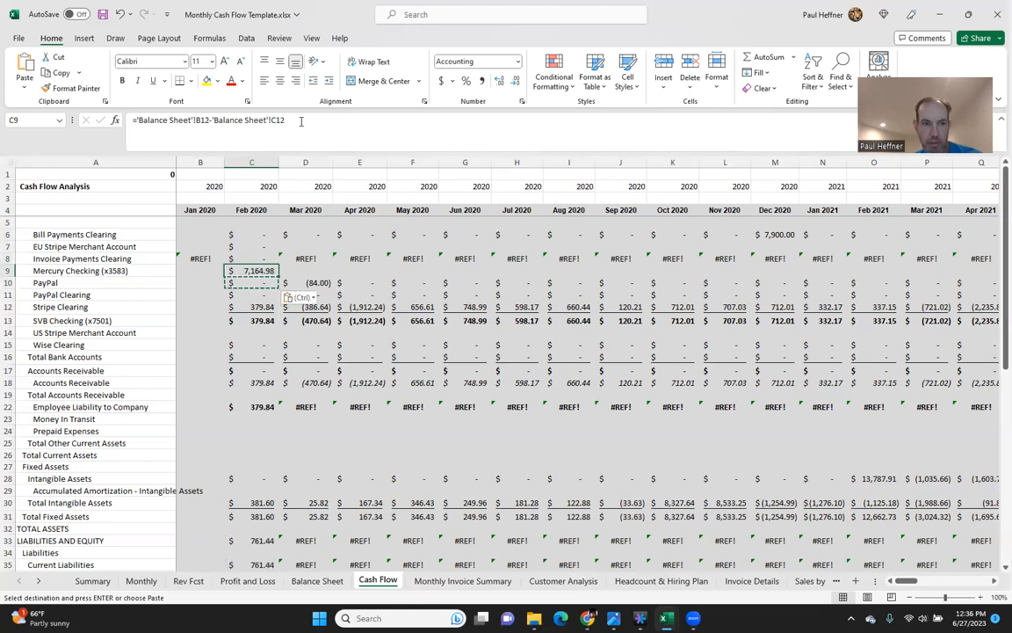
Copy the C6 difference formula across all months through Dec-25 and down to TOTAL LIABILITIES AND EQUITY in row 60
key(Up)
key(Up)
key(Up)
key(ctrl+c)
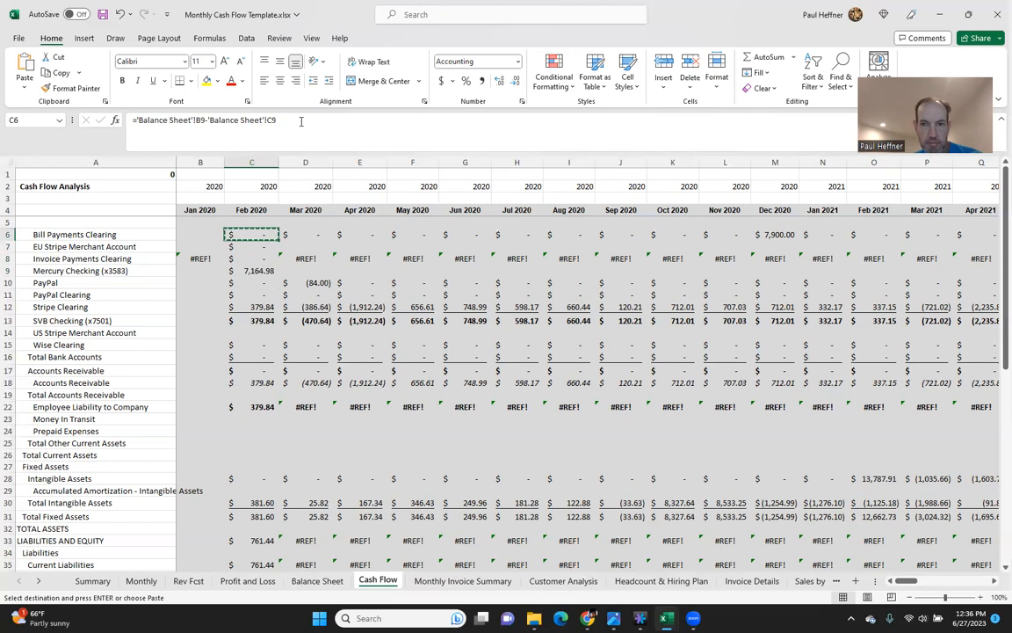
key(ctrl+shift+Right)
key(shift+Down)
key(shift+Down)
key(shift+Down)
key(shift+Down)
key(shift+Down)
key(shift+Down)
key(shift+Down)
key(shift+Down)
key(shift+Down)
key(shift+Down)
key(shift+Down)
key(shift+Down)
key(shift+Down)
key(shift+Down)
key(shift+Down)
key(shift+Down)
key(shift+Down)
key(shift+Down)
key(shift+Down)
key(shift+Down)
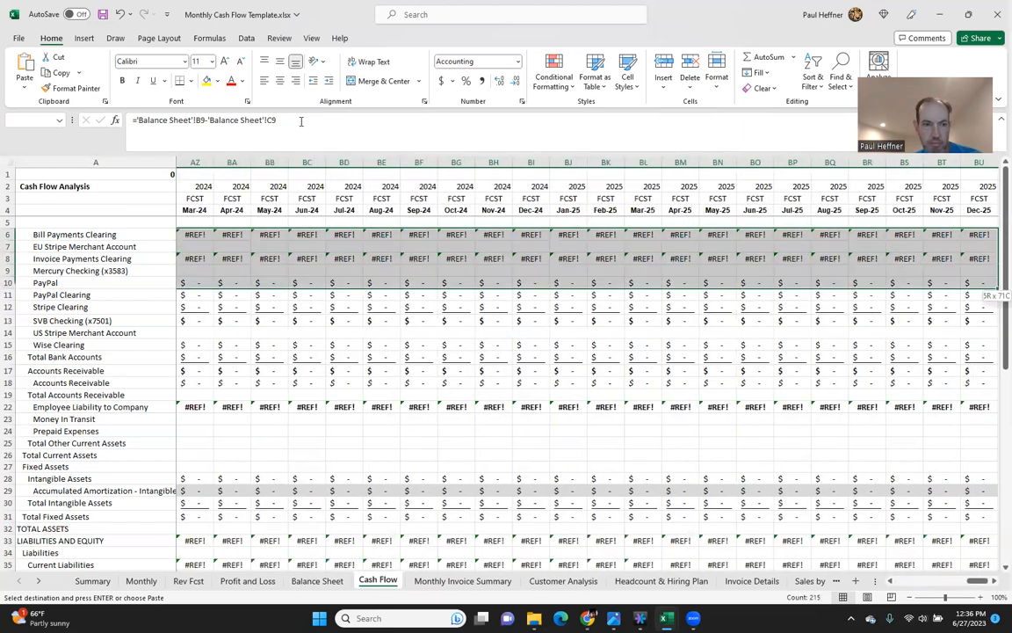
key(shift+Down)
key(shift+Down)
key(shift+Down)
key(shift+Down)
key(shift+Down)
key(shift+Down)
key(shift+Down)
key(shift+Down)
key(shift+Down)
key(shift+Down)
key(shift+Down)
key(shift+Down)
key(shift+Down)
key(shift+Down)
key(shift+Down)
key(shift+Down)
key(shift+Down)
key(shift+Down)
key(shift+Down)
key(shift+Down)
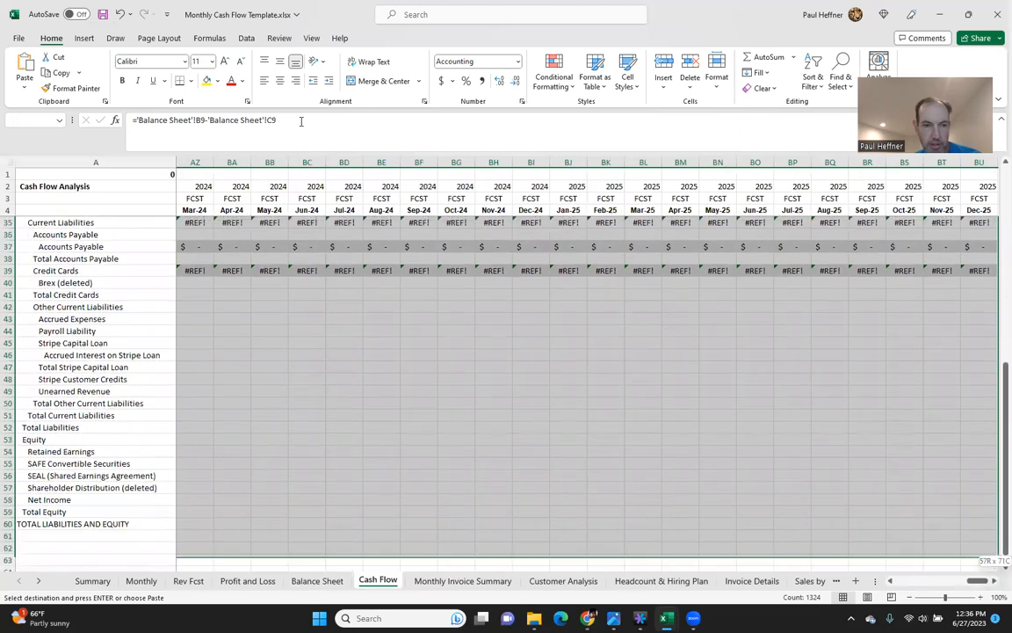
key(shift+Up)
key(shift+Up)
key(ctrl+v)
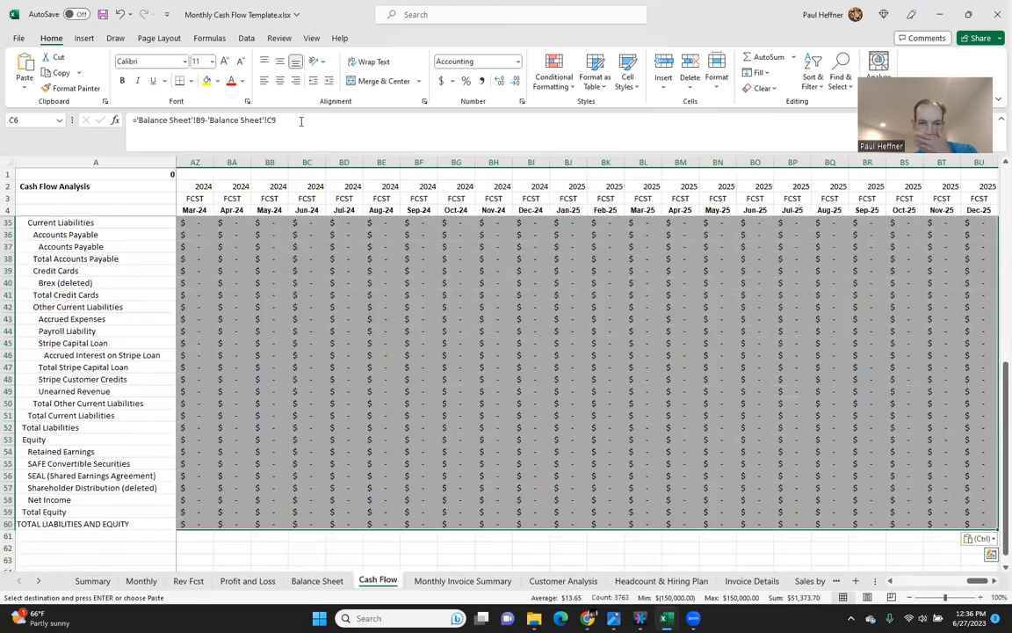
Clear the broken Profit and Loss reference from B8 in the Jan 2020 column
key(ctrl+Home)
key(Down)
key(Down)
key(Left)
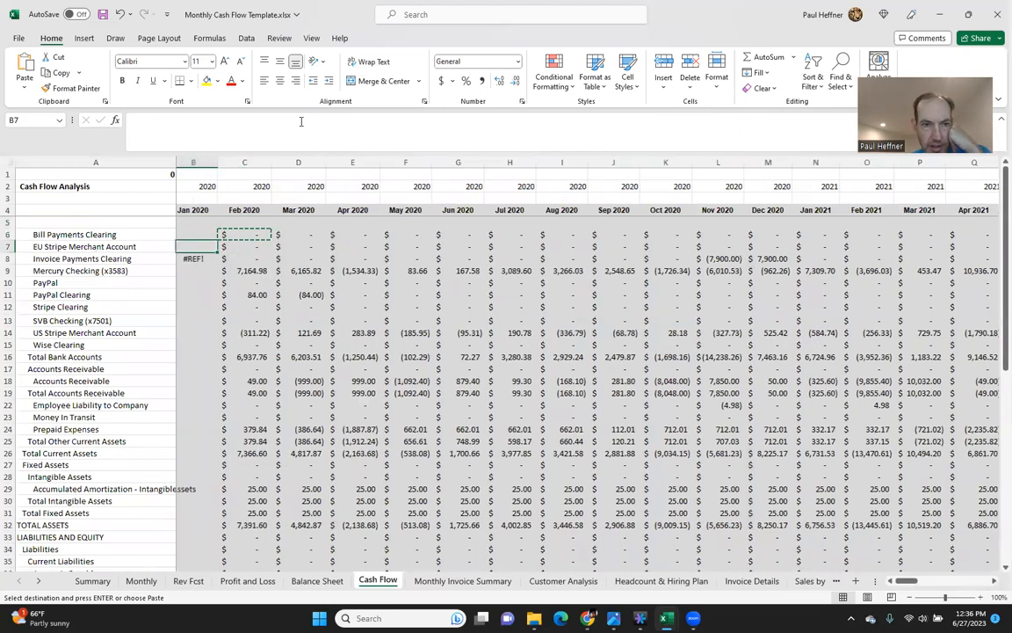
key(Down)
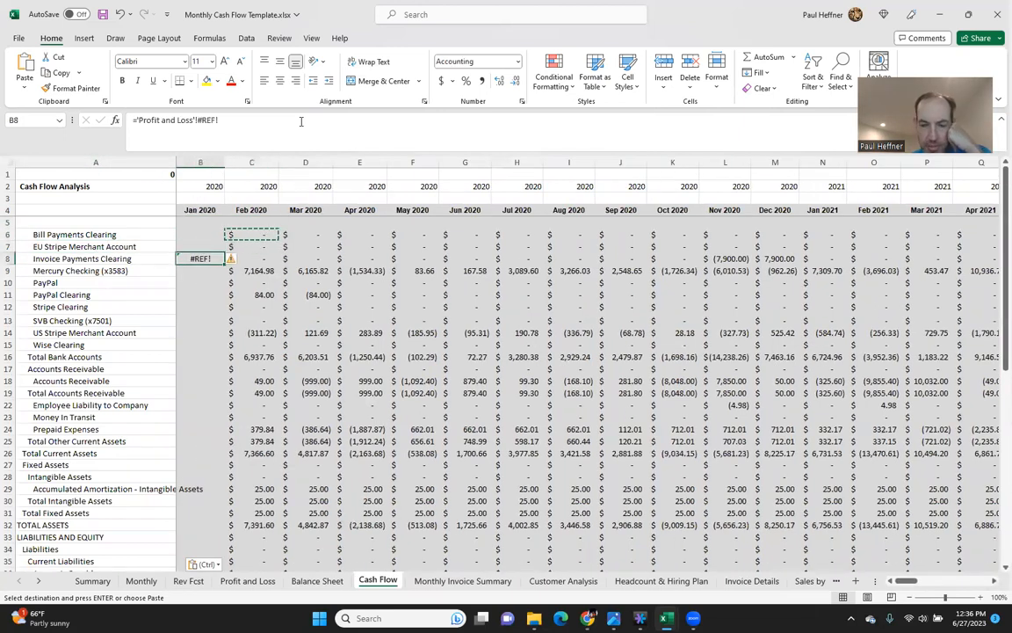
key(Delete)
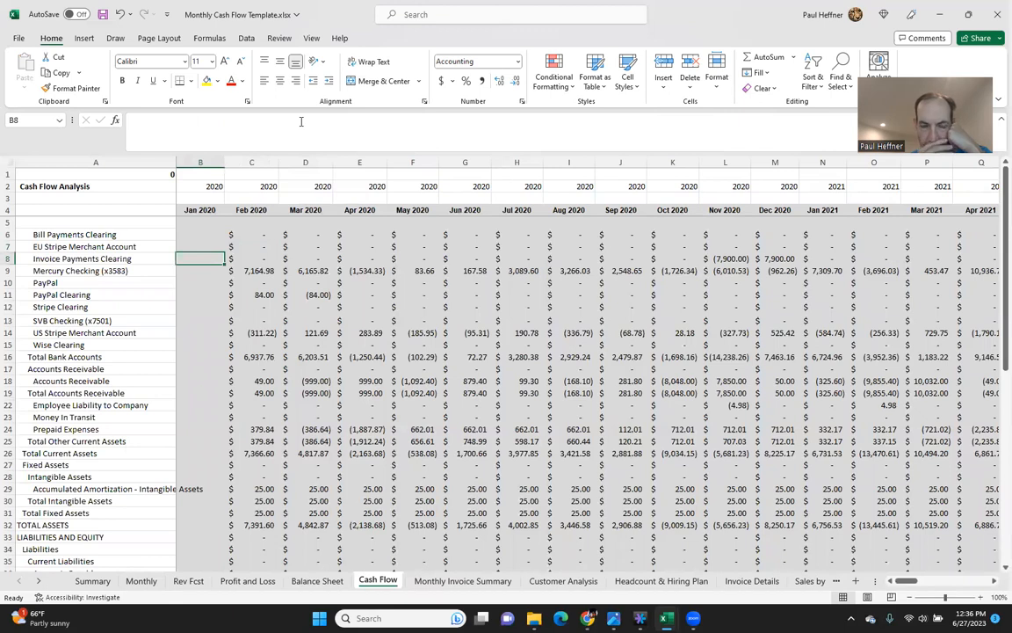
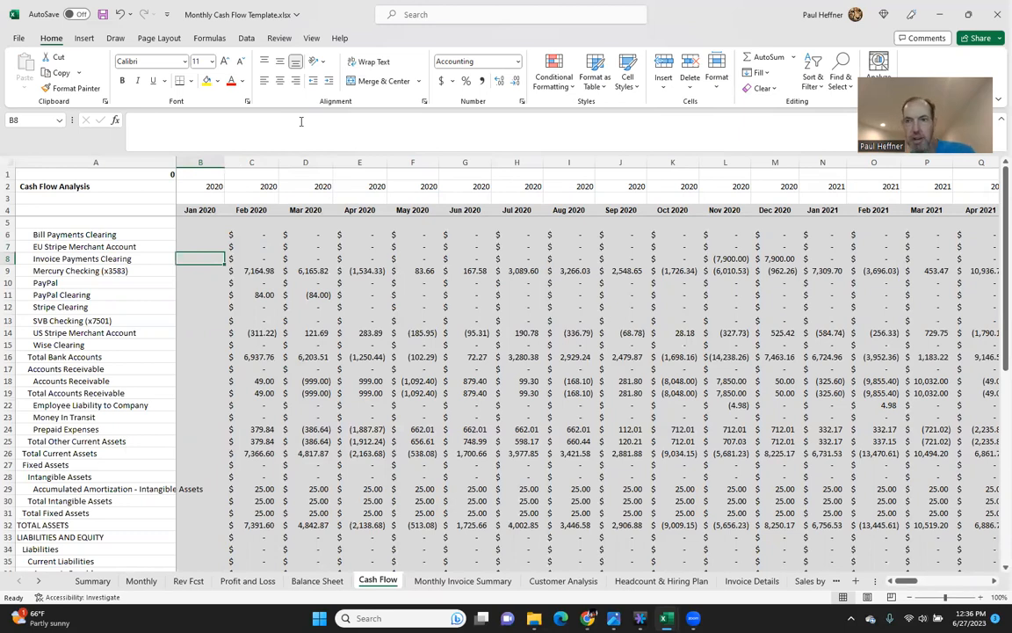
Add the label "checks" in A63, below TOTAL LIABILITIES AND EQUITY
key(Right)
key(Left)
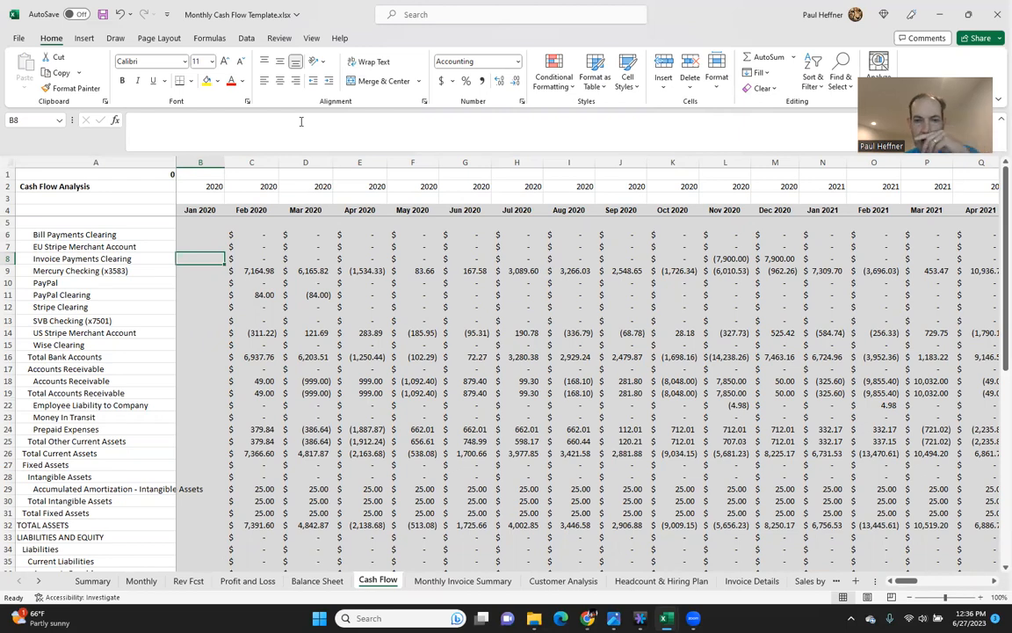
key(Right)
key(Right)
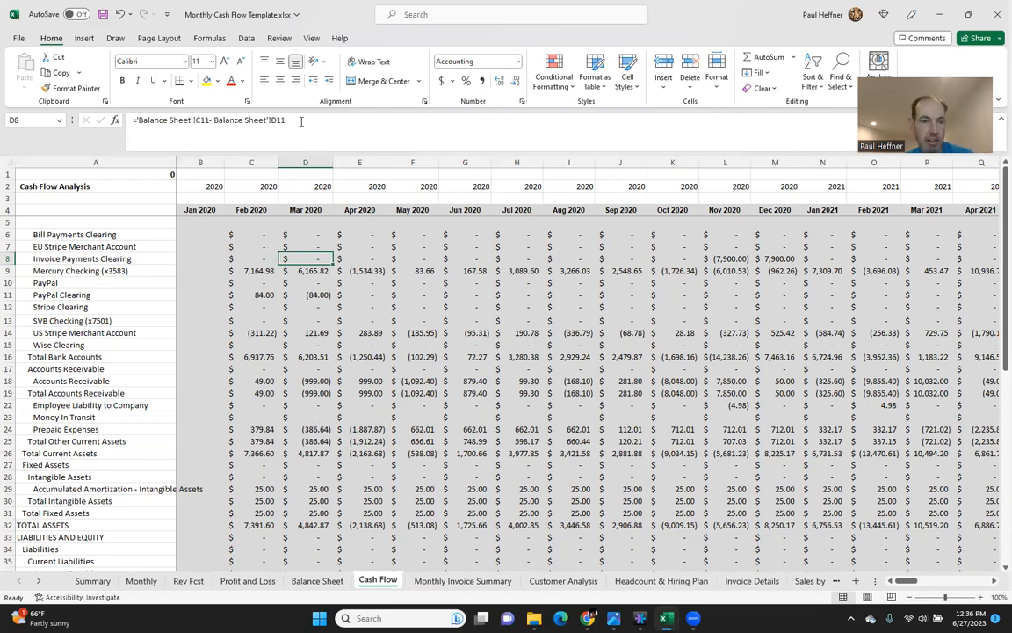
key(Down)
key(Right)
key(Right)
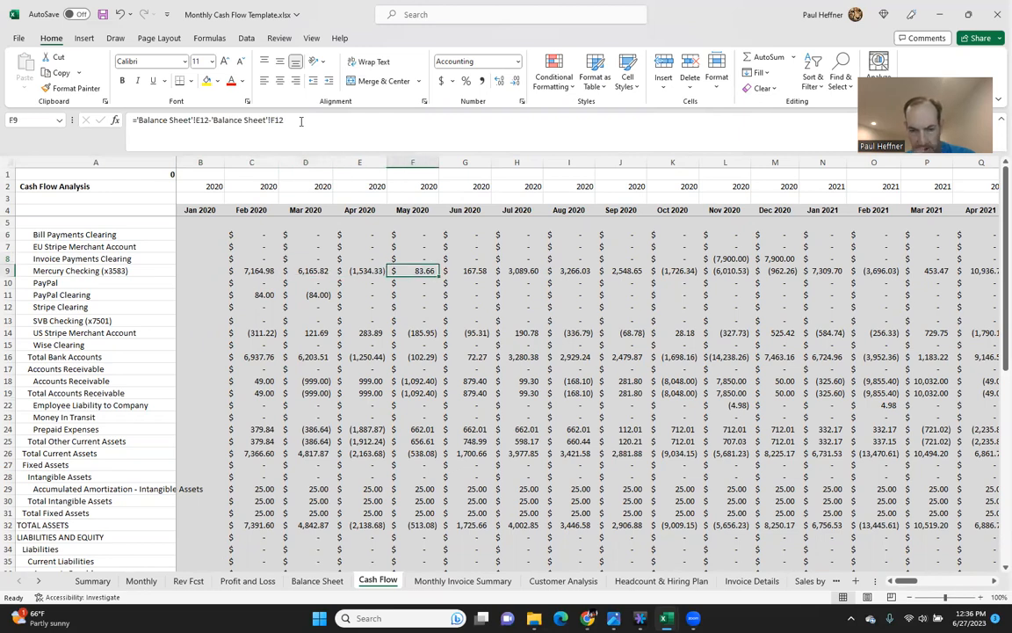
key(Down)
key(Down)
key(Down)
key(Down)
key(Down)
key(Down)
key(Down)
key(Down)
key(Down)
key(Down)
key(Down)
key(Down)
key(Down)
key(Down)
key(Down)
key(Down)
key(Down)
key(Down)
key(Down)
key(Down)
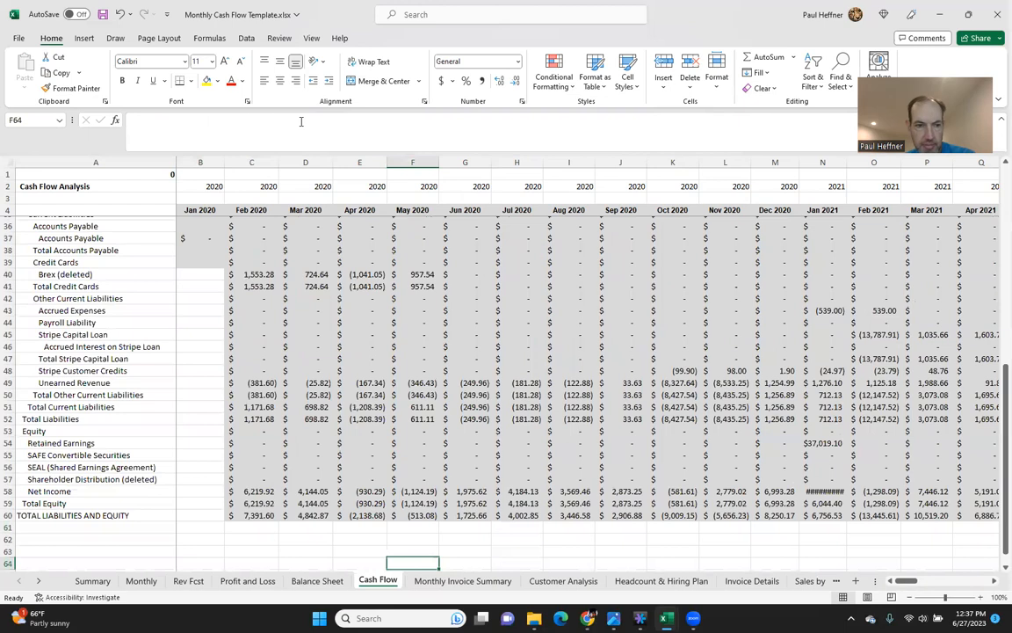
key(Up)
key(Up)
key(Left)
key(Left)
key(Left)
key(Left)
key(Left)
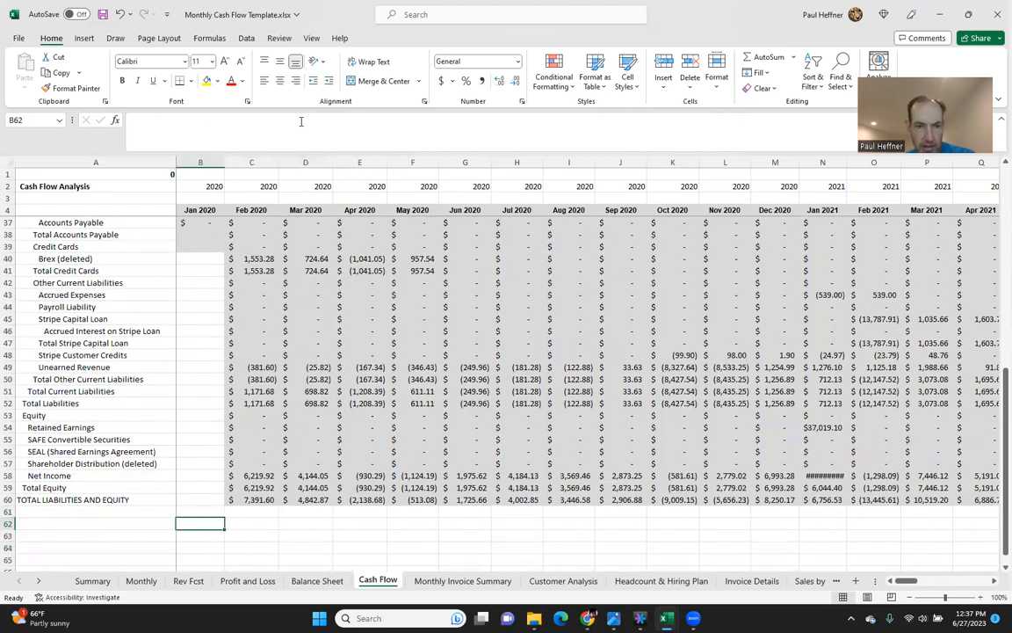
key(Down)
text(checks)
key(Right)
key(Right)
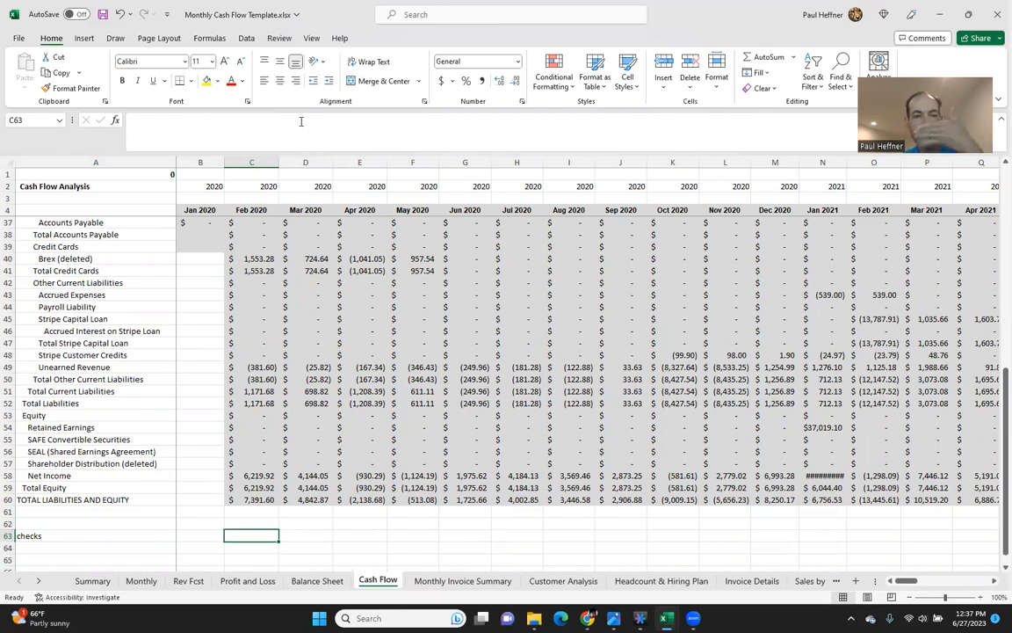
Review the Feb 2020 difference formulas in column C through the asset rows, from Bill Payments Clearing to TOTAL ASSETS
key(Up)
key(Up)
key(Up)
key(ctrl+Up)
key(Down)
key(Down)
key(Down)
key(Up)
key(Up)
key(Up)
key(Down)
key(Down)
key(Down)
key(Down)
key(Down)
key(Down)
key(Down)
key(Down)
key(Down)
key(Down)
key(Down)
key(Down)
key(Down)
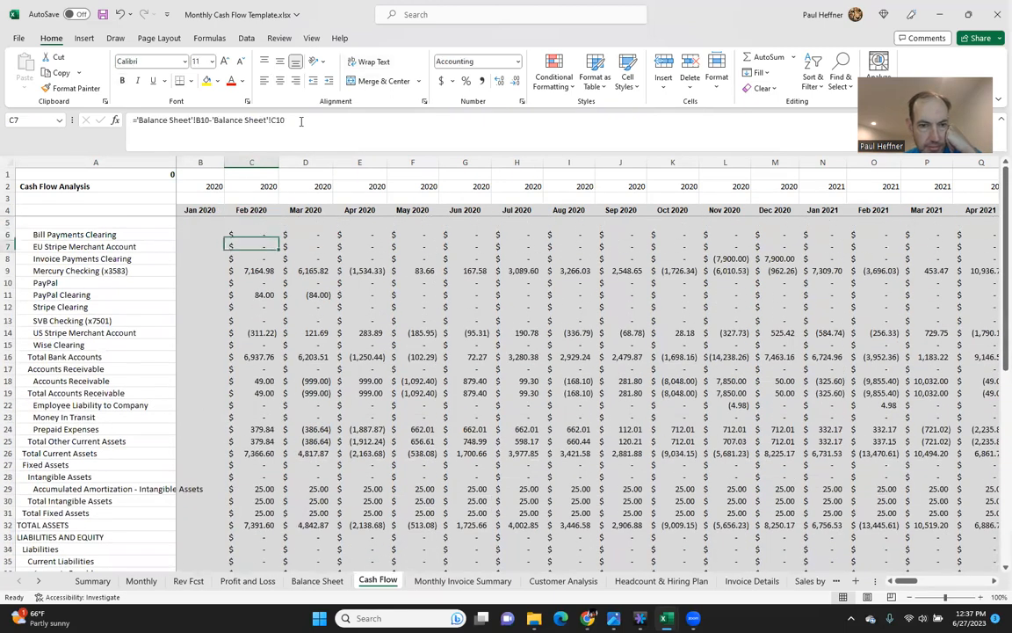
key(Down)
key(Down)
key(Down)
key(Down)
key(Down)
key(Down)
key(Down)
key(Down)
key(Down)
key(Down)
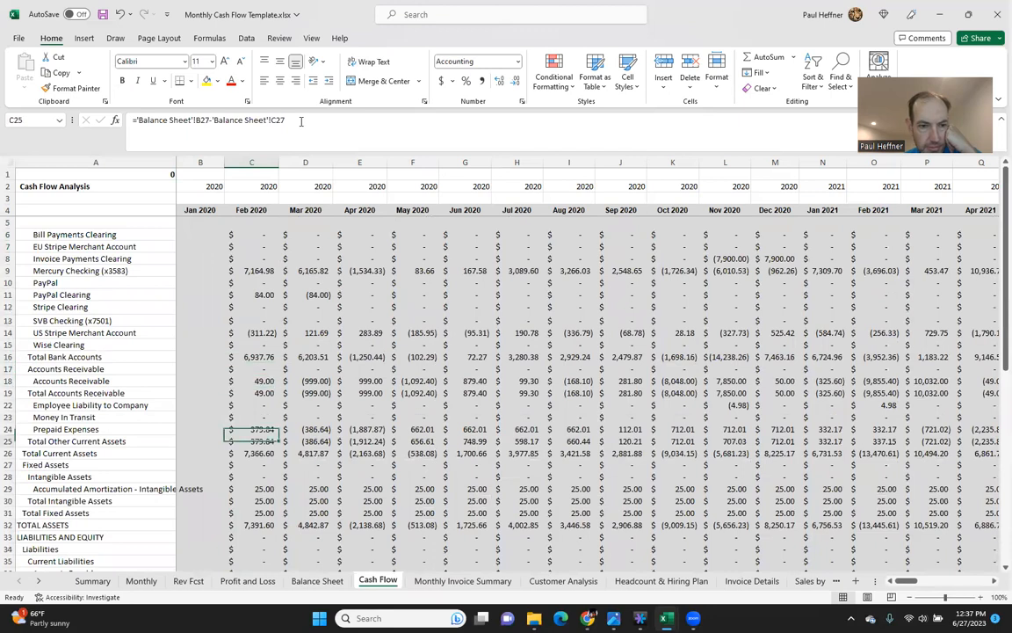
key(Down)
key(Down)
key(Down)
key(Down)
key(Down)
key(Down)
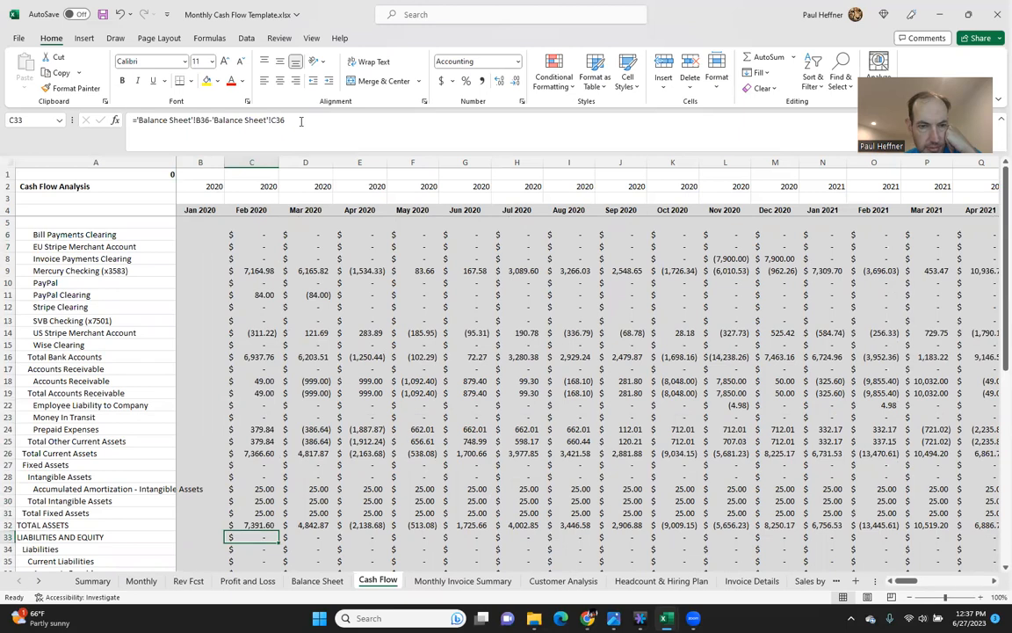
Review the Feb 2020 difference formulas through the liabilities and equity rows, down to TOTAL LIABILITIES AND EQUITY in row 60
key(Down)
key(Down)
key(Down)
key(Down)
key(Down)
key(Down)
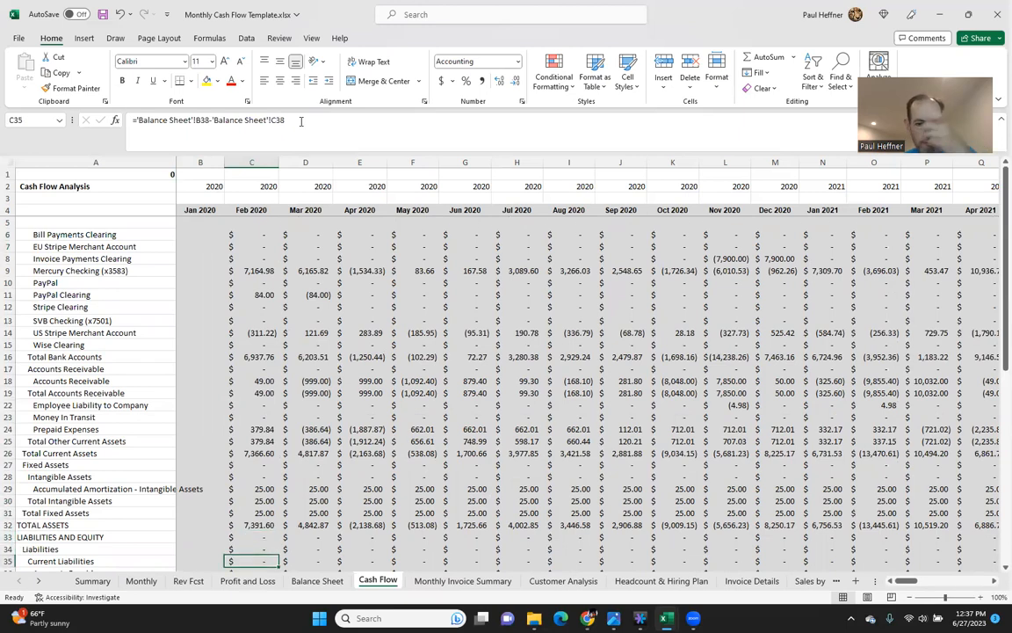
key(Down)
key(Down)
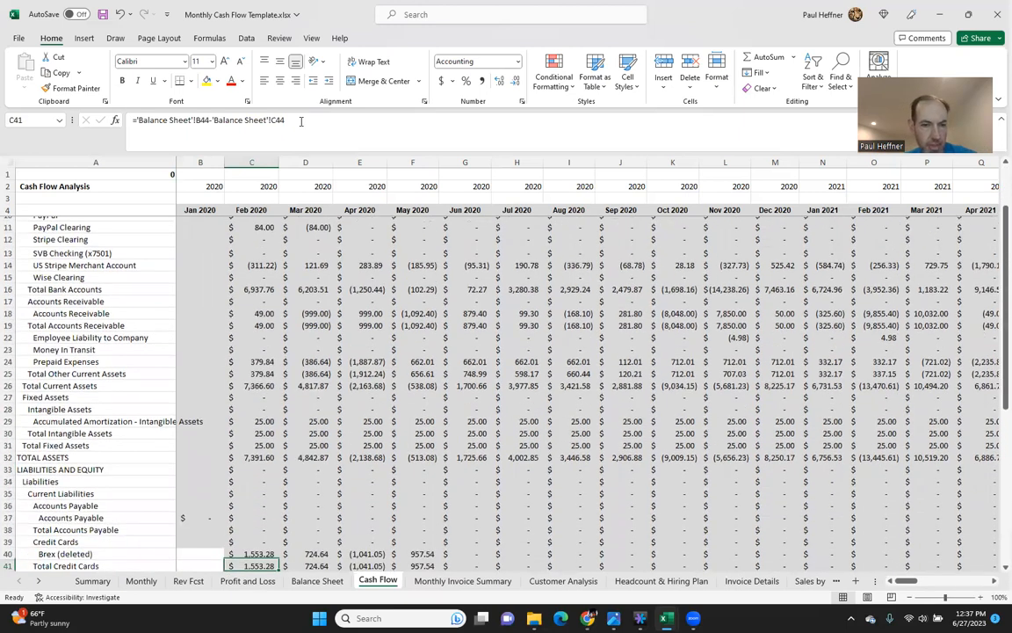
key(Down)
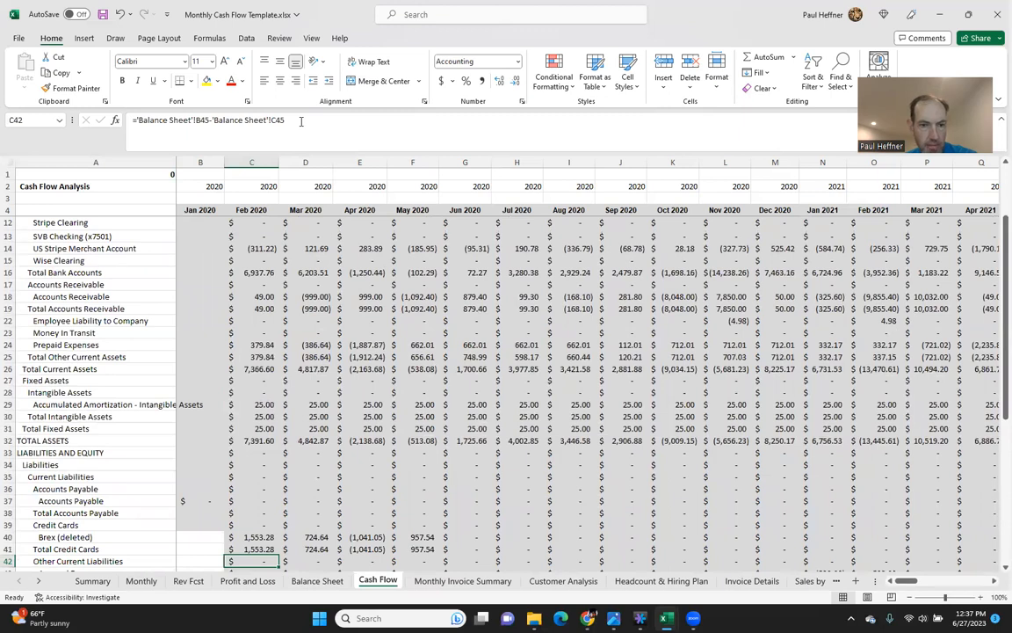
key(Down)
key(Down)
key(Down)
key(Down)
key(Down)
key(Down)
key(Down)
key(Down)
key(Down)
key(Down)
key(Down)
key(Down)
key(Down)
key(Down)
key(Down)
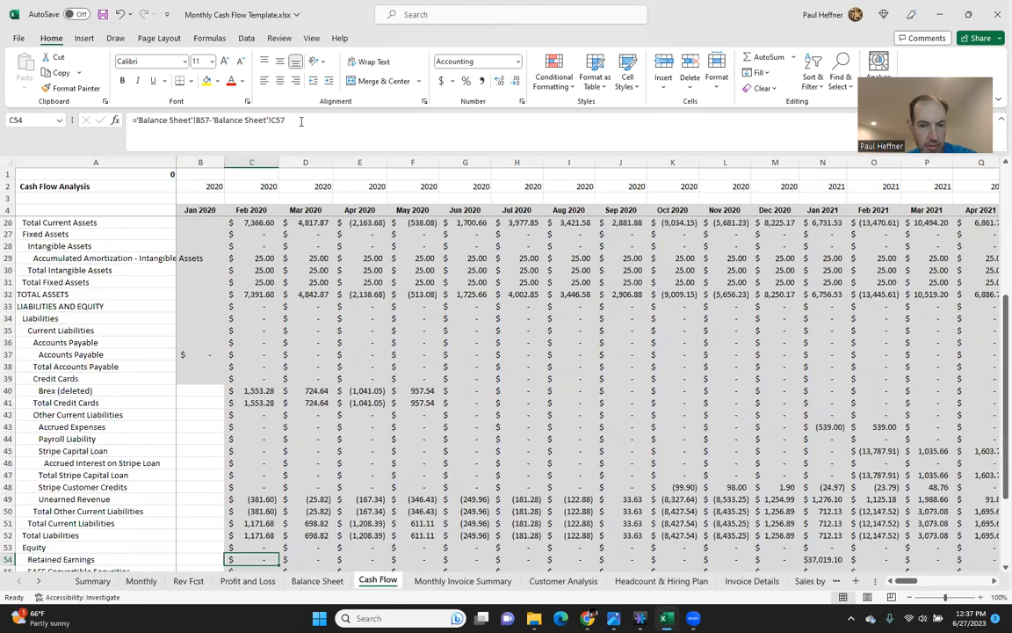
key(Down)
key(Down)
key(Down)
key(Down)
key(Down)
key(Down)
key(Down)
key(Down)
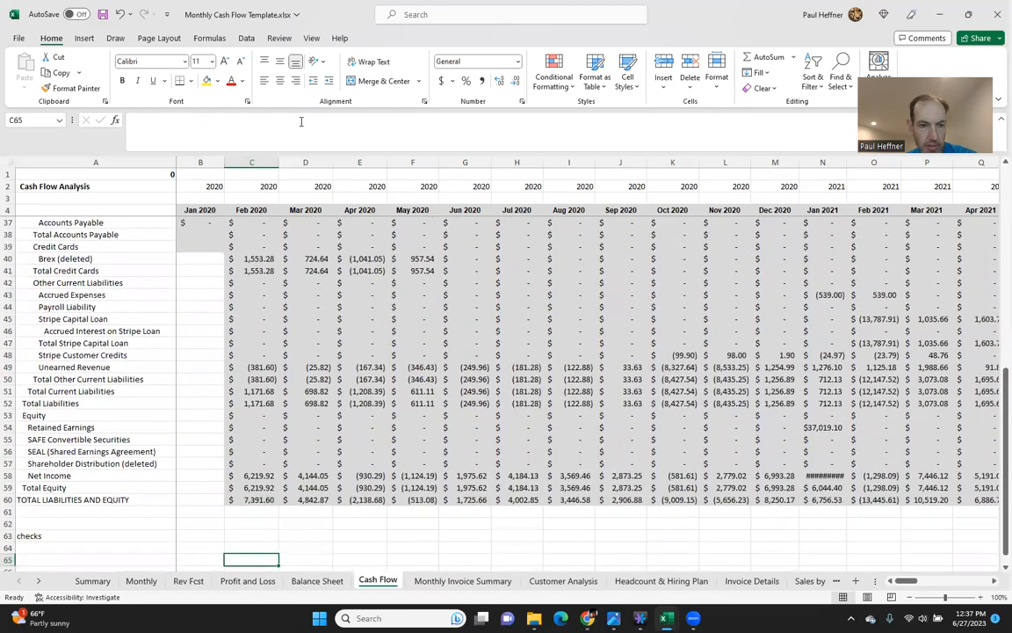
Replace the "checks" label in A63 with a label starting with "Total"
key(Up)
key(Up)
key(Left)
key(Left)
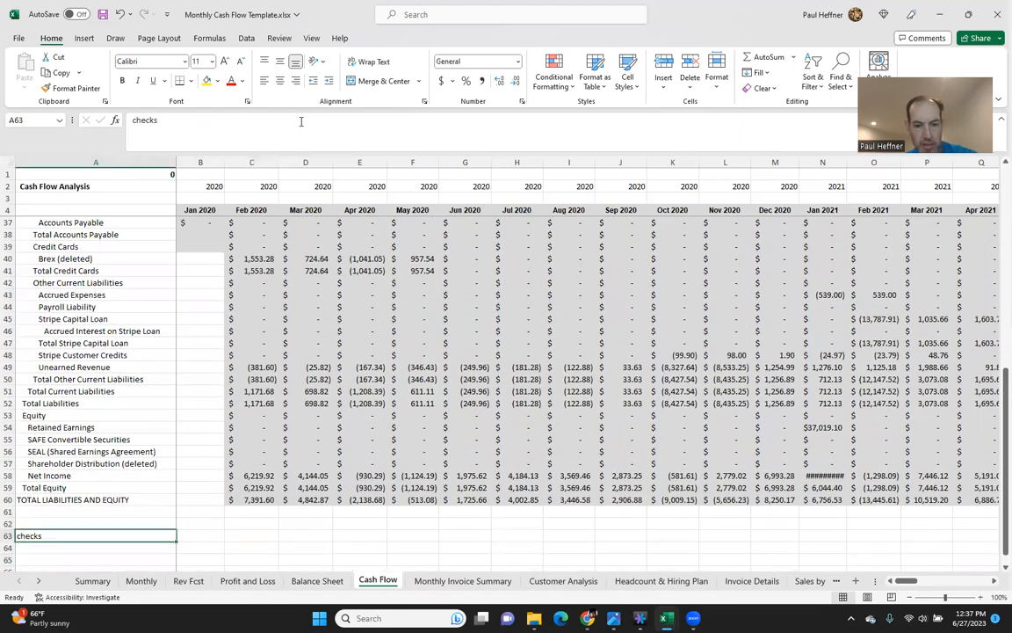
text(Total)
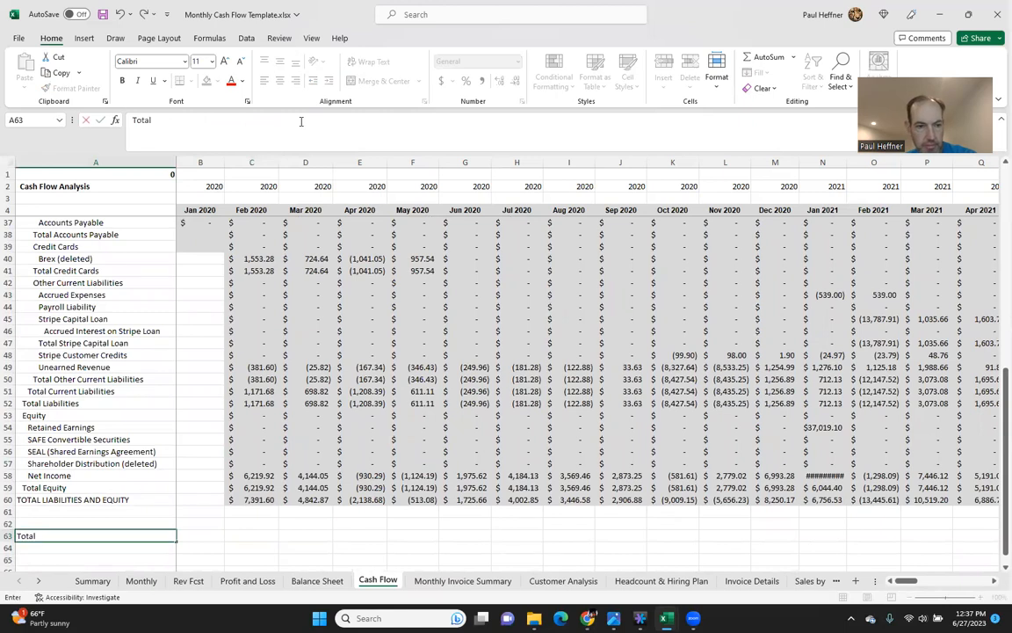
Label cells A63 and A64 below the cash flow table as "Total Cash Flow" and "Check"
text( Cash Flow)
key(Return)
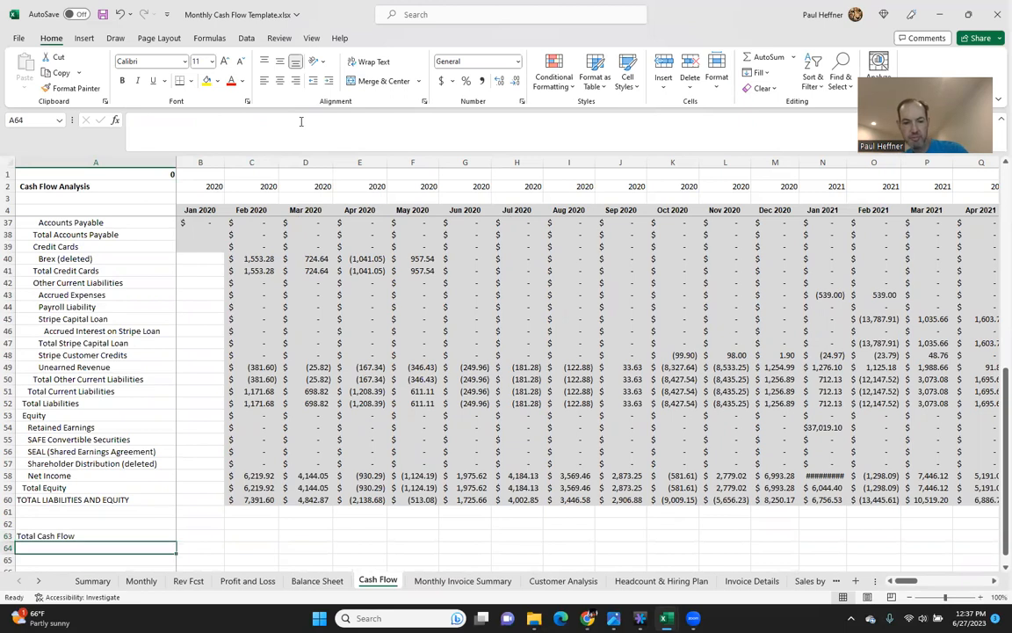
text(Check)
key(Return)
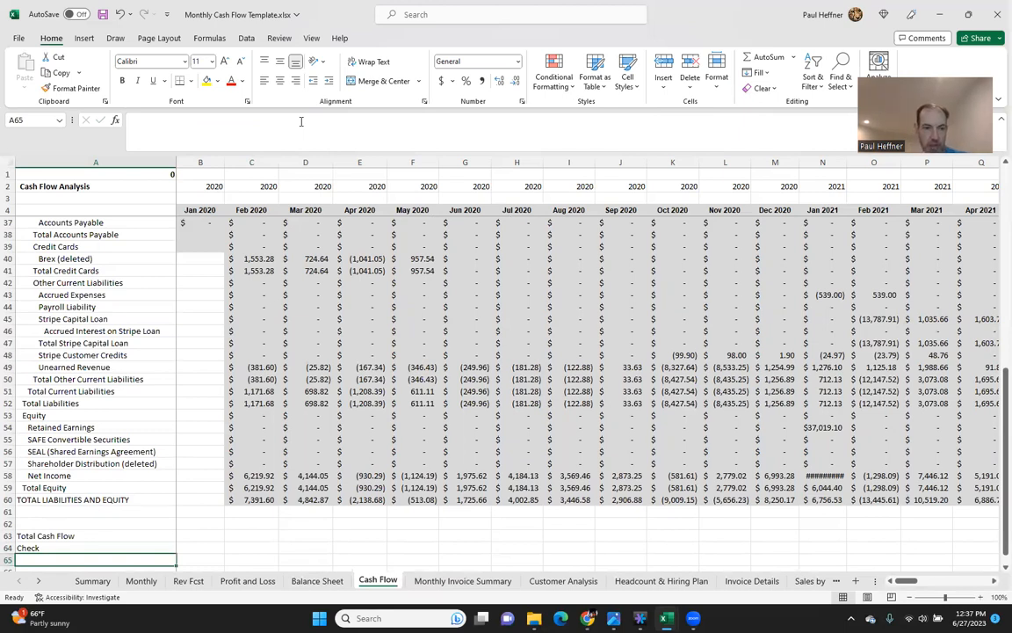
key(Up)
key(Up)
key(Right)
key(Right)
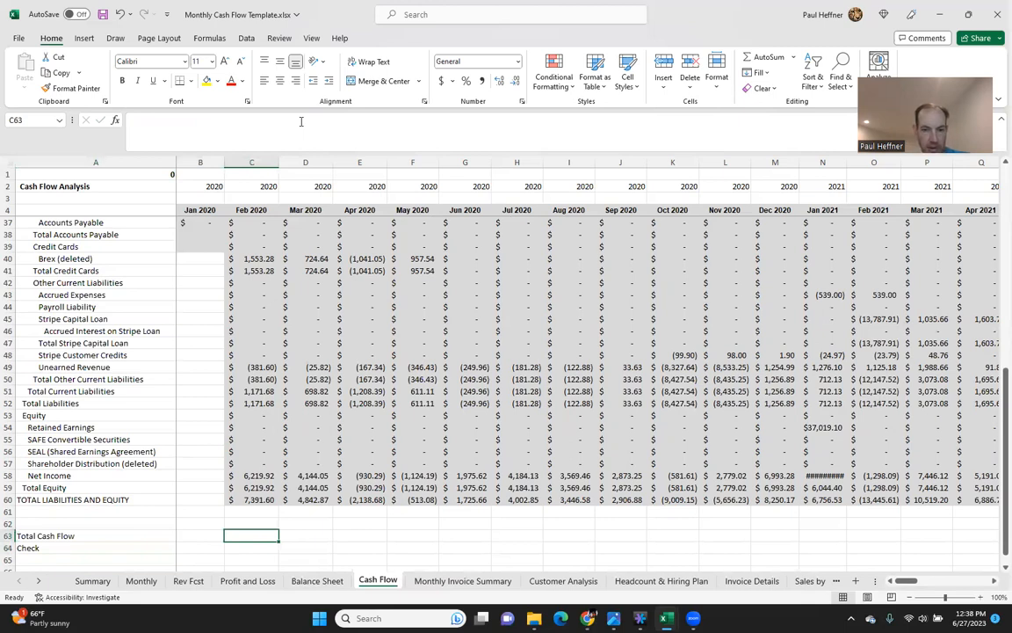
text(=sum()
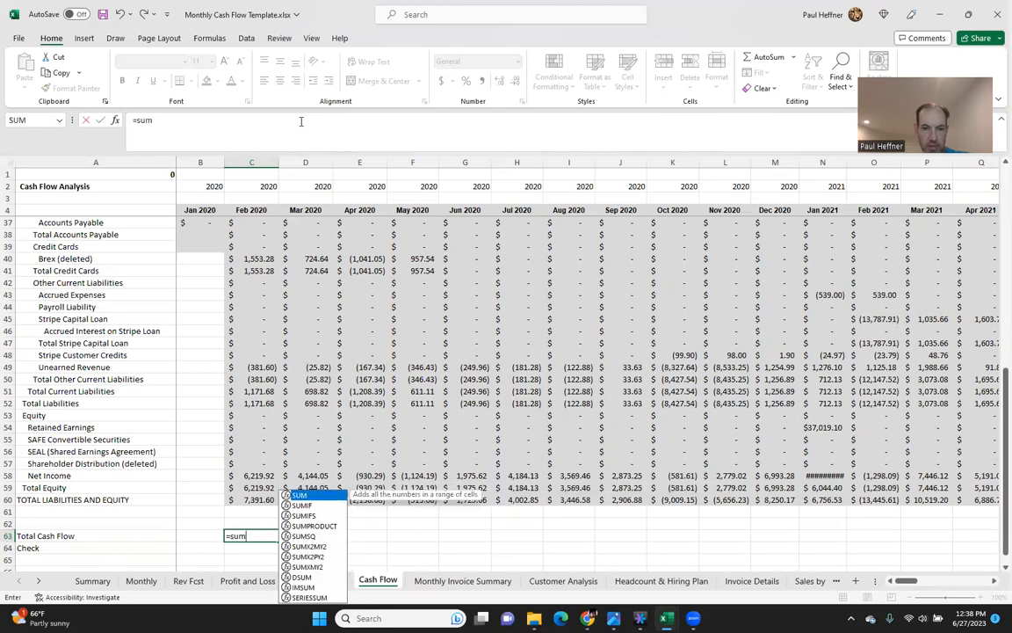
key(Up)
key(ctrl+Up)
key(ctrl+Up)
key(ctrl+Up)
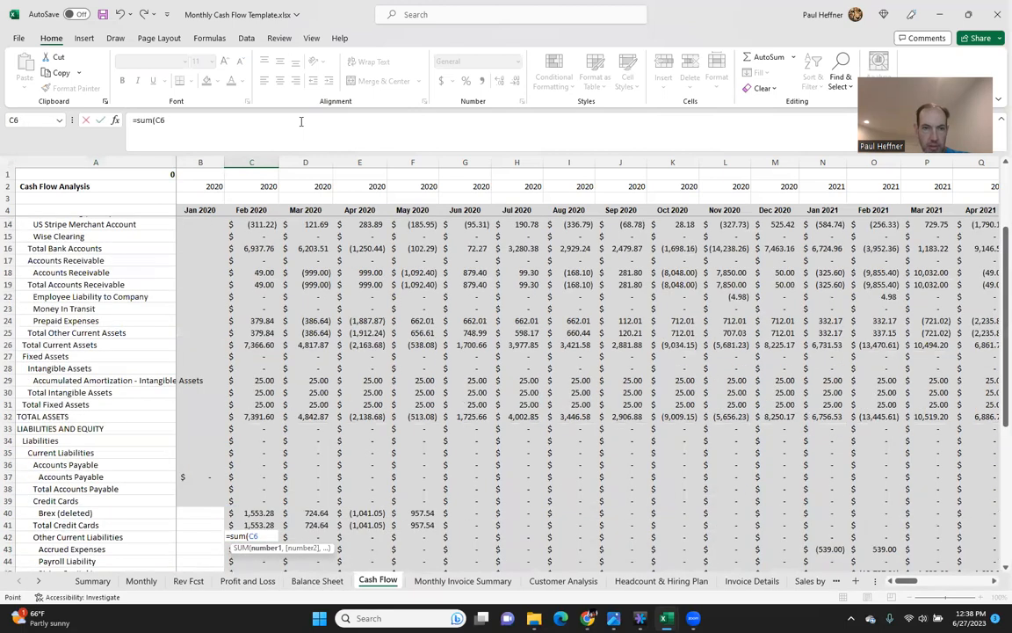
key(Up)
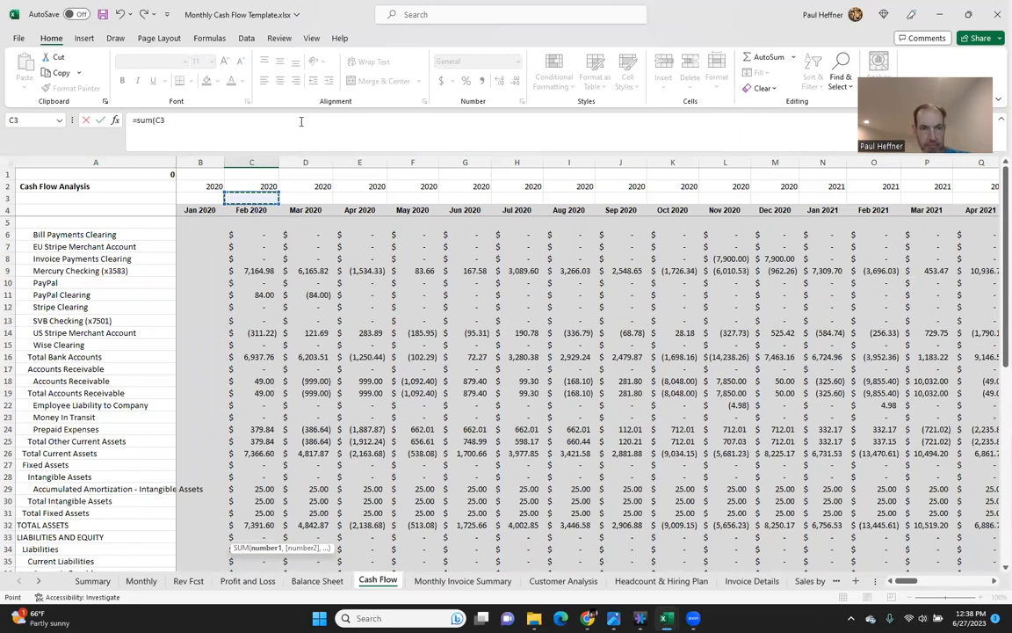
key(Down)
key(Down)
key(Down)
key(shift+Down)
key(shift+Down)
key(shift+Down)
key(shift+Down)
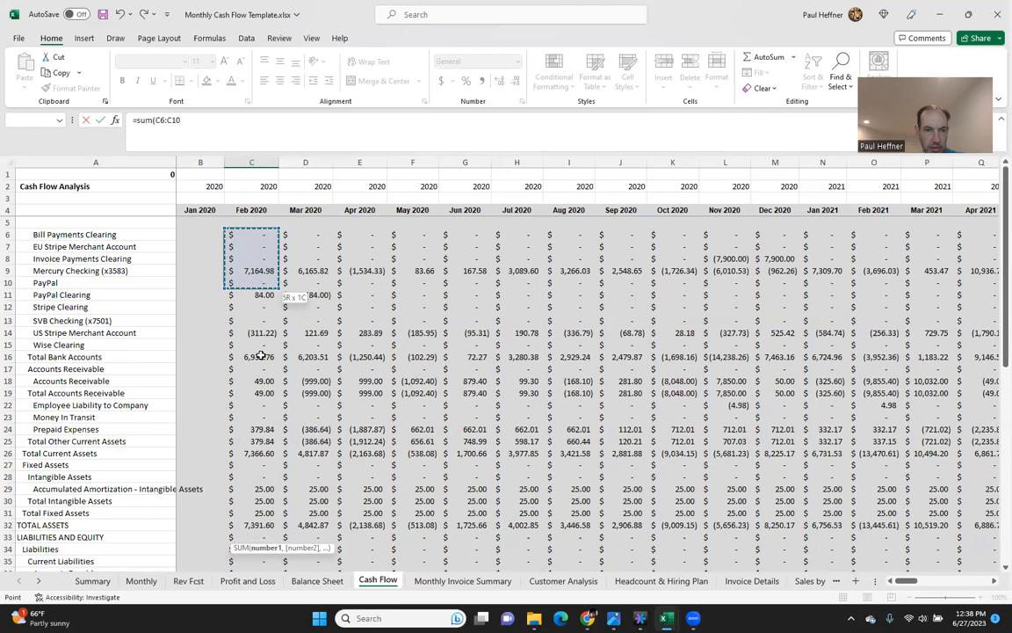
scroll(261, 354, down, 7)
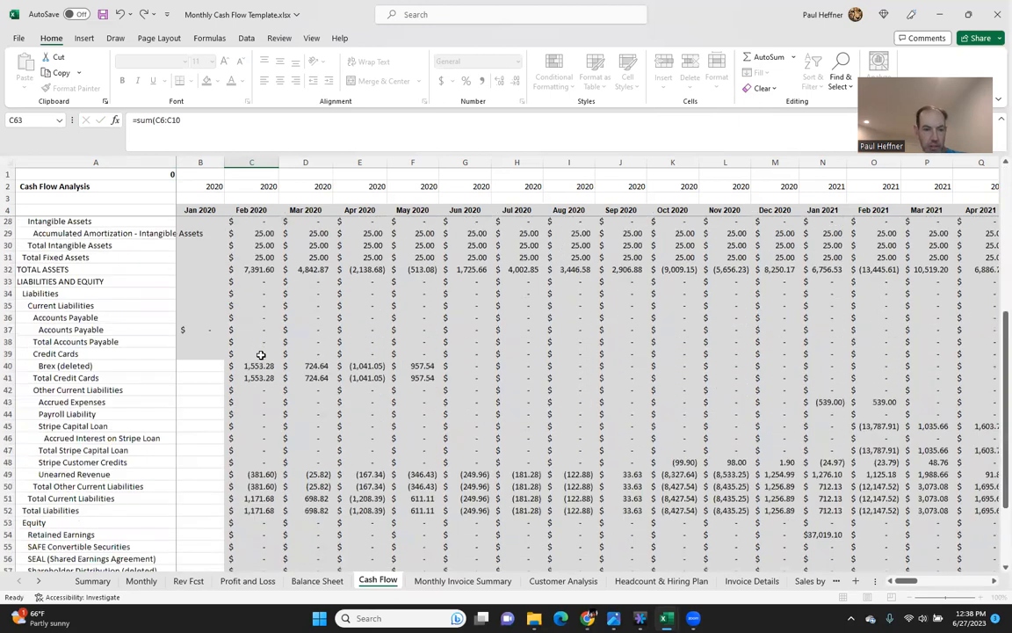
key(Escape)
Insert four blank rows at row 62, above the Total Cash Flow and Check rows
key(Left)
key(Left)
key(Down)
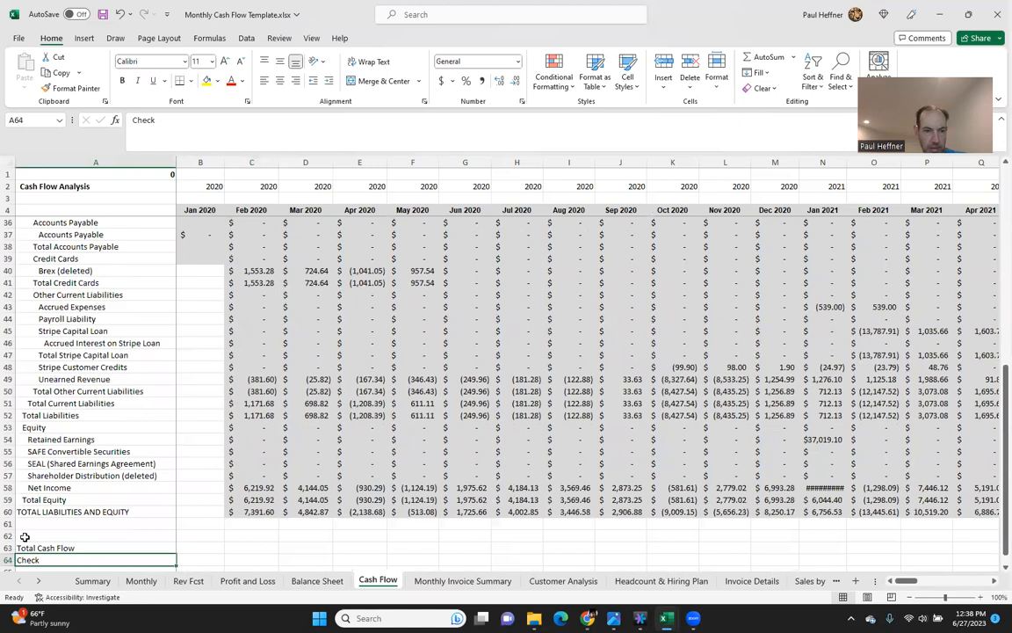
drag(8, 536, 7, 570)
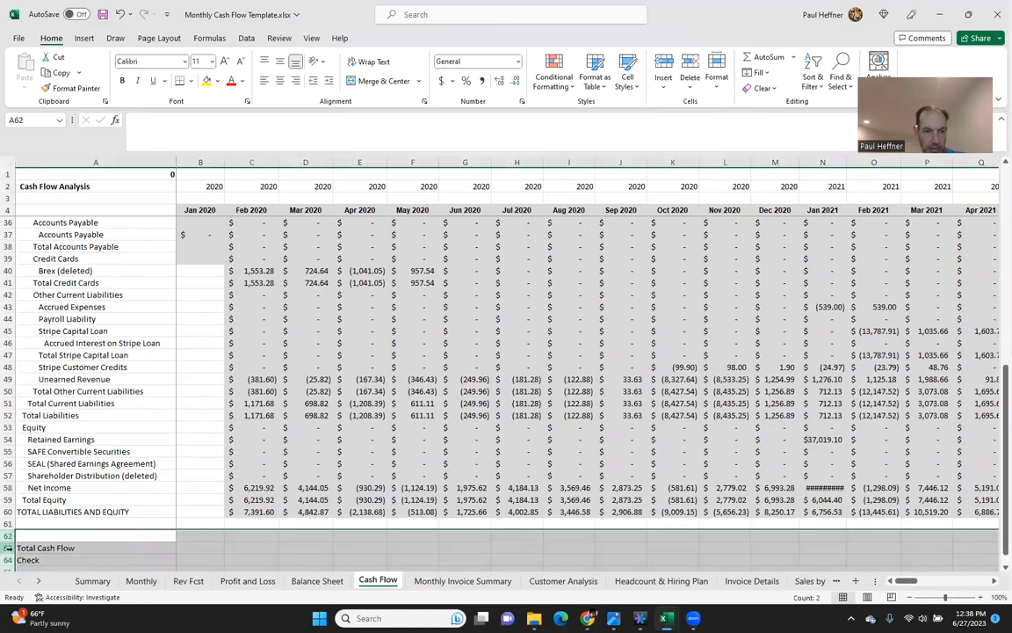
right_click(8, 536)
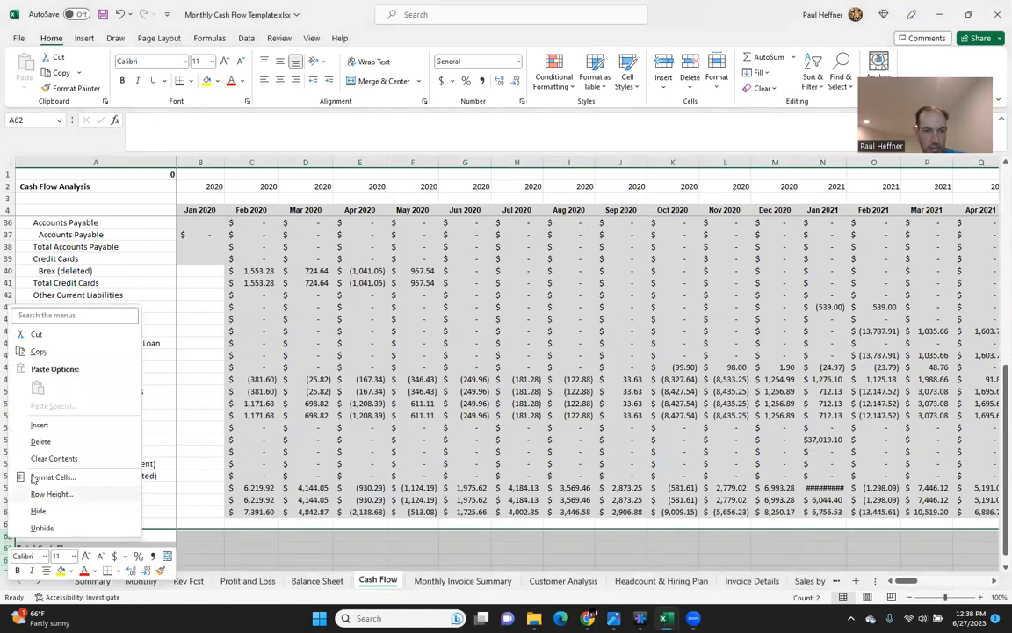
click(39, 425)
click(68, 535)
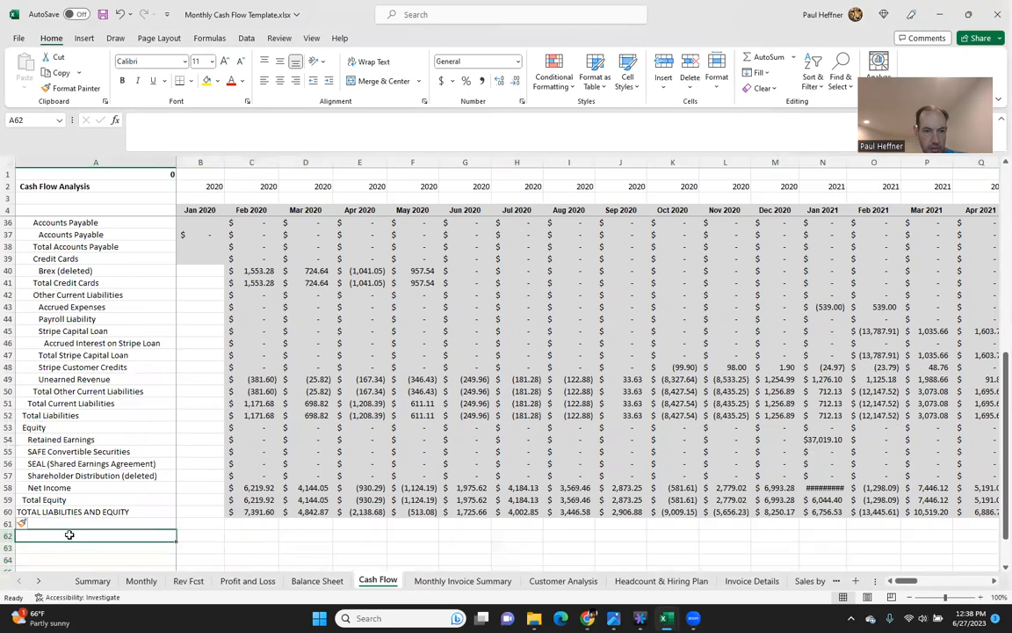
key(Down)
key(Down)
key(Down)
key(Down)
key(Down)
key(Down)
key(Down)
key(Down)
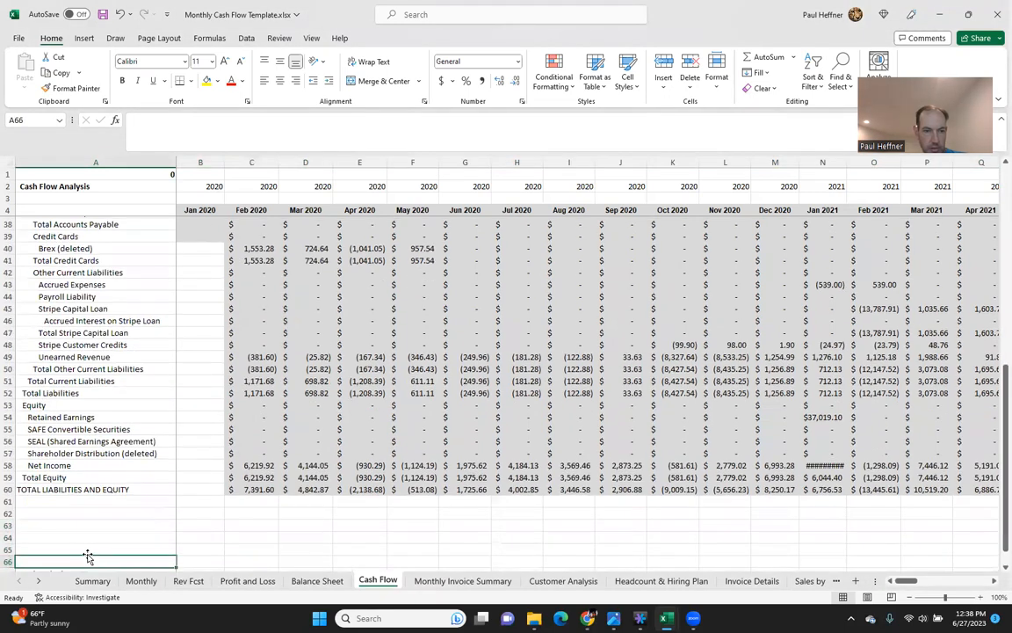
Label cell A62 as "AR", leaving one blank row below TOTAL LIABILITIES AND EQUITY
key(Up)
key(Up)
key(Up)
key(Up)
key(Up)
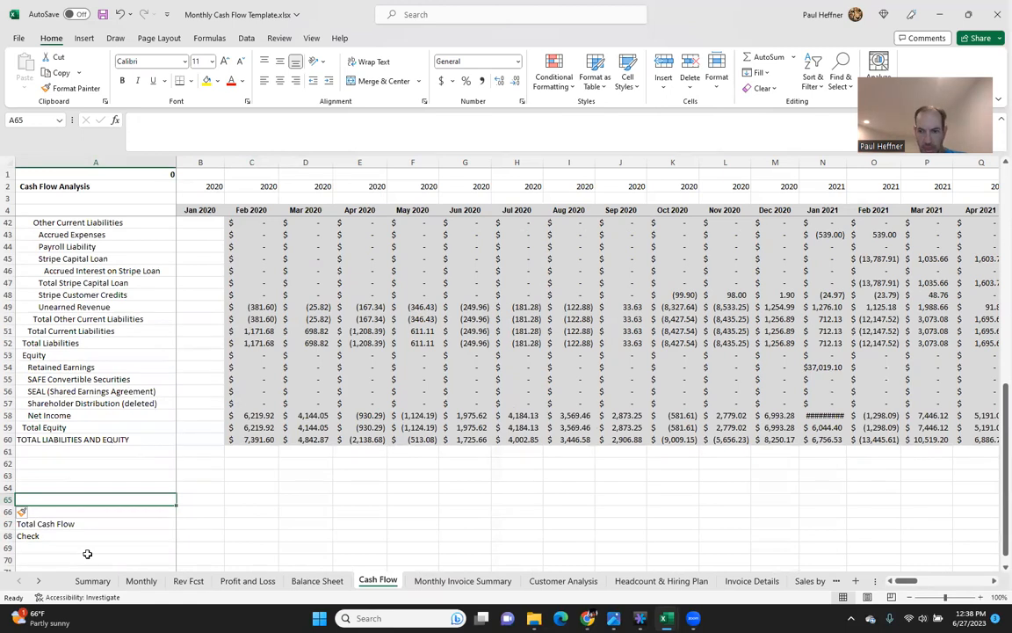
key(Up)
key(Up)
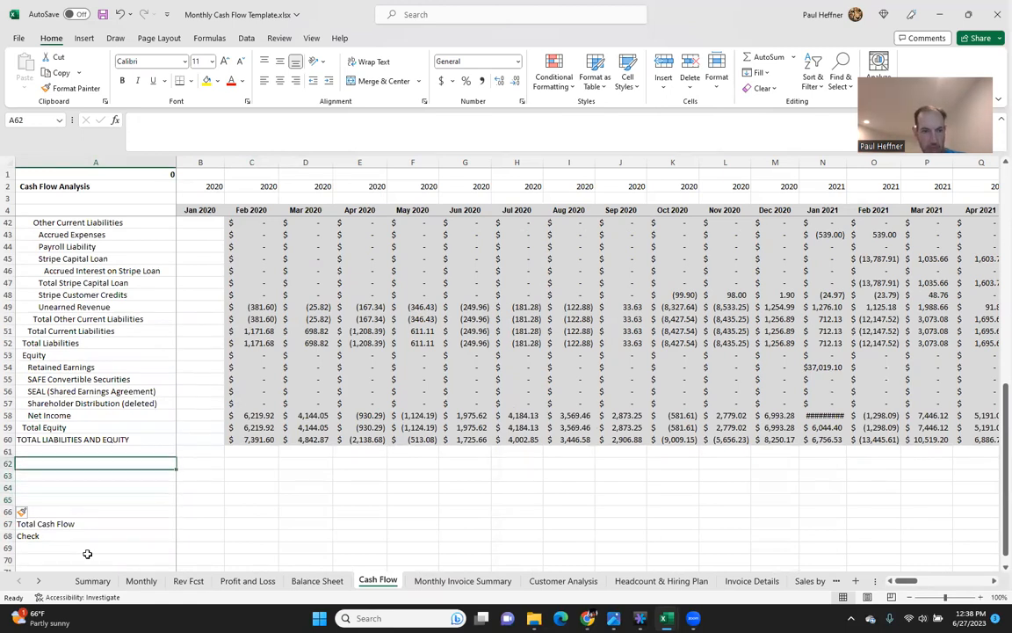
key(Up)
text(AR)
key(Return)
Link the AR row's Feb 2020 cell C62 to the Accounts Receivable amount with =C18
key(Up)
key(Right)
key(Right)
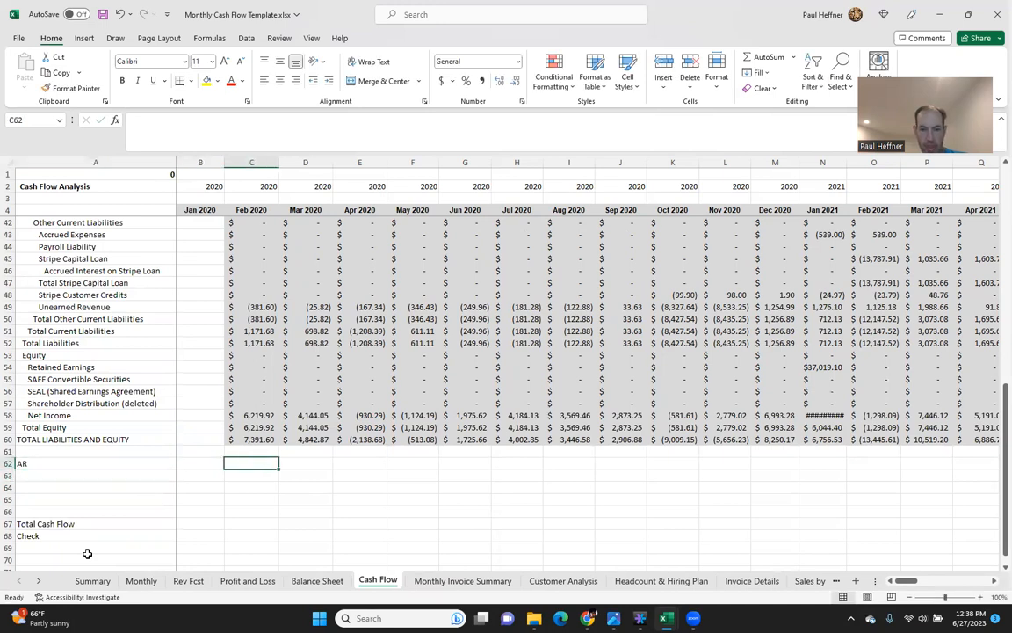
text(=)
key(Up)
key(Up)
key(Up)
key(Up)
key(Up)
key(Up)
key(Up)
key(Up)
key(Up)
key(Up)
key(Up)
key(Up)
key(Up)
key(Up)
key(Up)
key(Up)
key(Up)
key(Up)
key(Up)
key(Up)
key(Down)
key(Down)
key(Down)
key(Down)
key(Down)
key(Down)
key(Down)
key(Down)
key(Down)
key(Down)
key(Down)
key(Down)
key(Down)
key(Down)
key(Down)
key(Down)
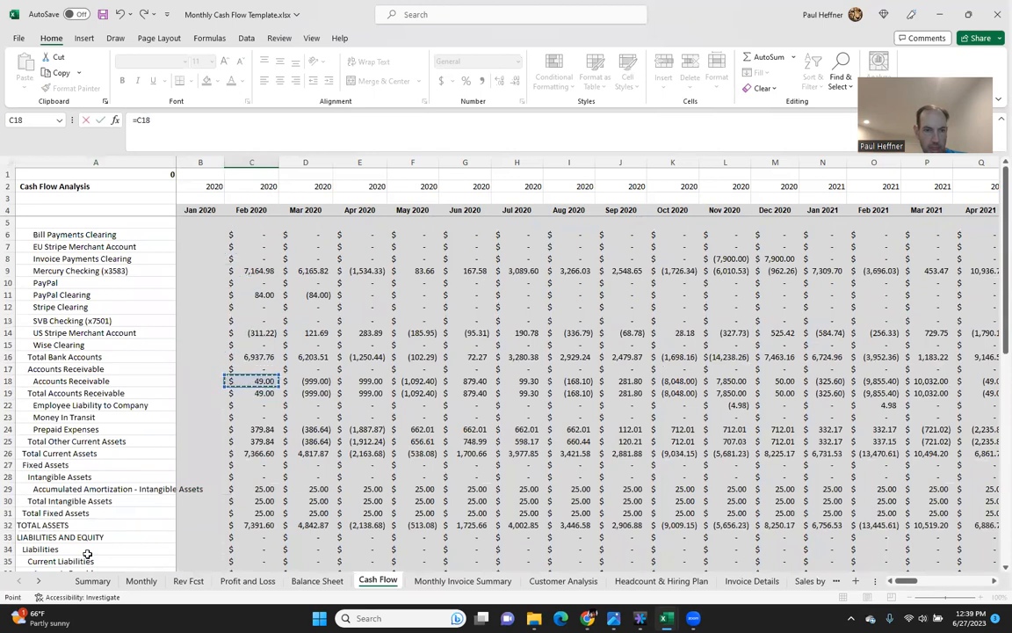
key(Return)
Label cell A63, directly below AR, as "Asset Purchase"
scroll(87, 554, down, 10)
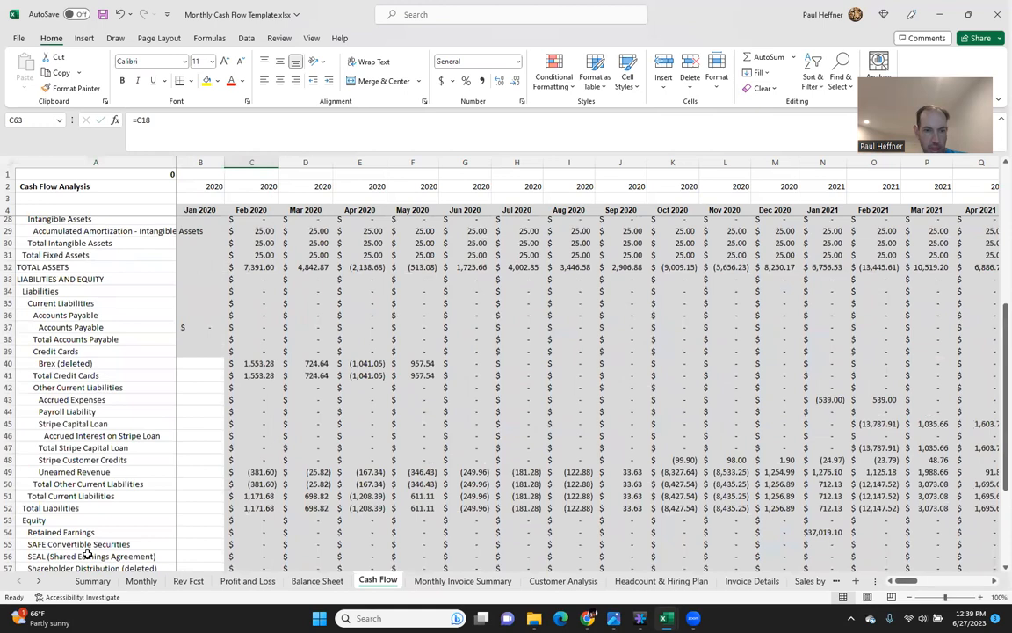
click(87, 556)
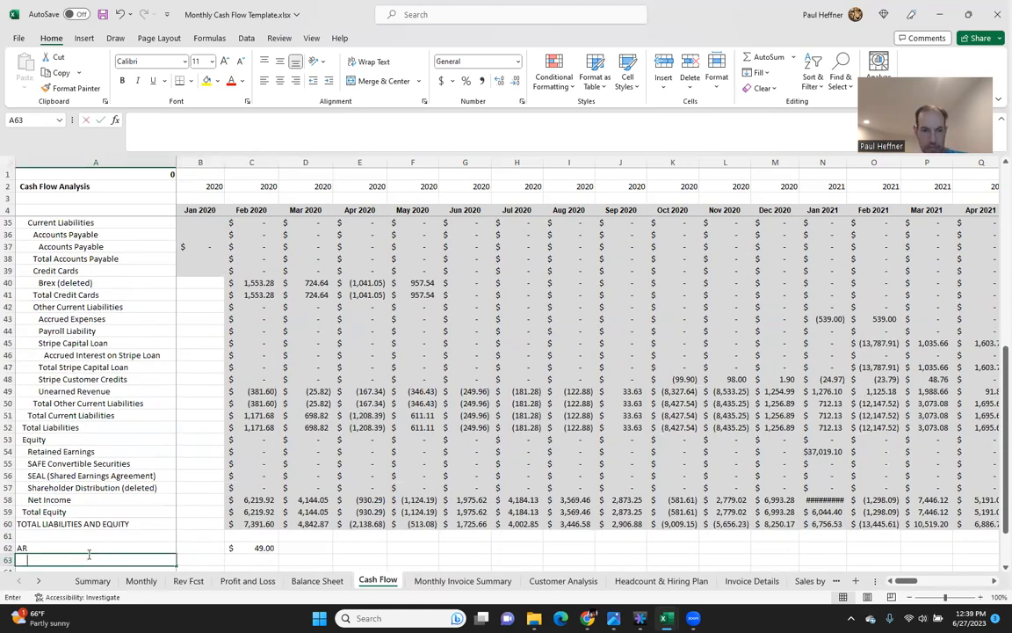
text(Asset Purchase)
key(Return)
Calculate the Feb 2020 Asset Purchase in C63 as Total Current Assets plus Total Fixed Assets with =C26+C31
key(Up)
key(Right)
key(Right)
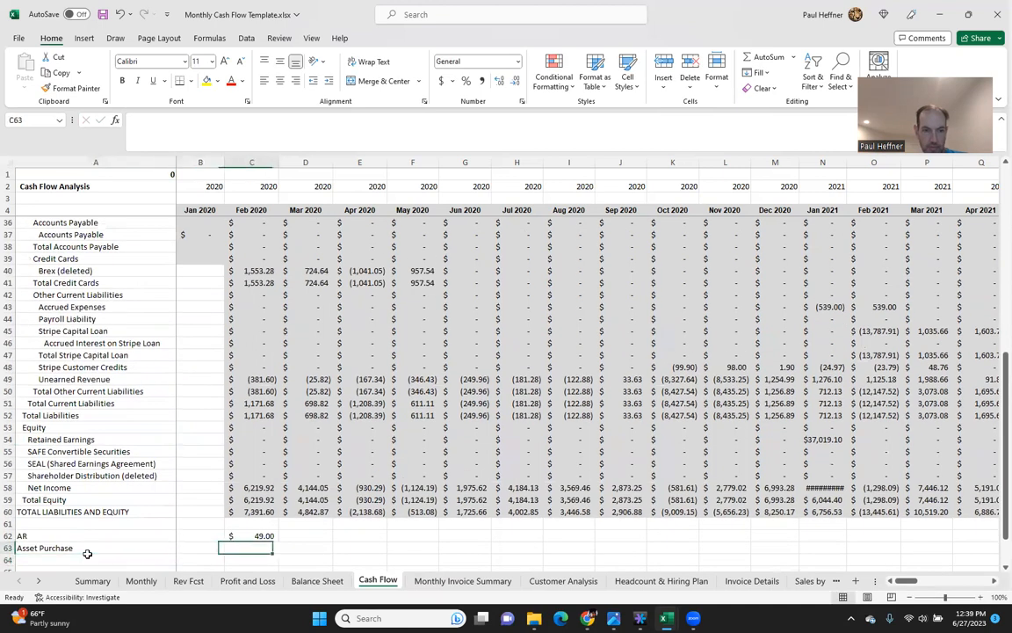
text(=)
key(Up)
key(Up)
key(Up)
key(Up)
key(Up)
key(Up)
key(Up)
key(Up)
key(Up)
key(Up)
key(Up)
key(Up)
key(Up)
key(Up)
key(Up)
key(Up)
key(Up)
key(Up)
key(Up)
key(Up)
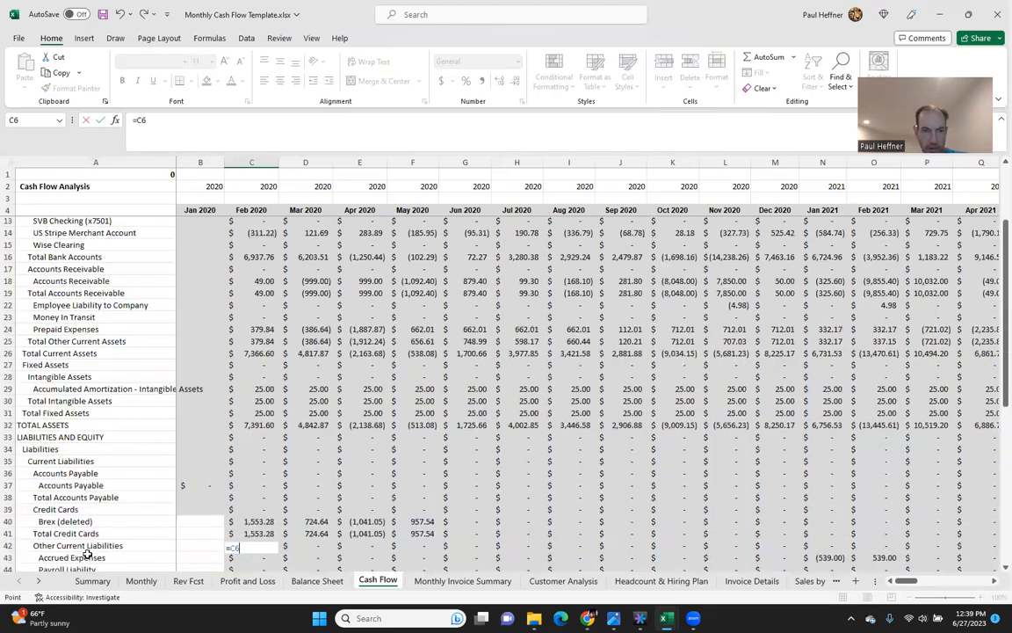
key(Down)
key(Down)
key(Down)
key(Down)
key(Down)
key(Down)
key(Down)
key(Down)
key(Down)
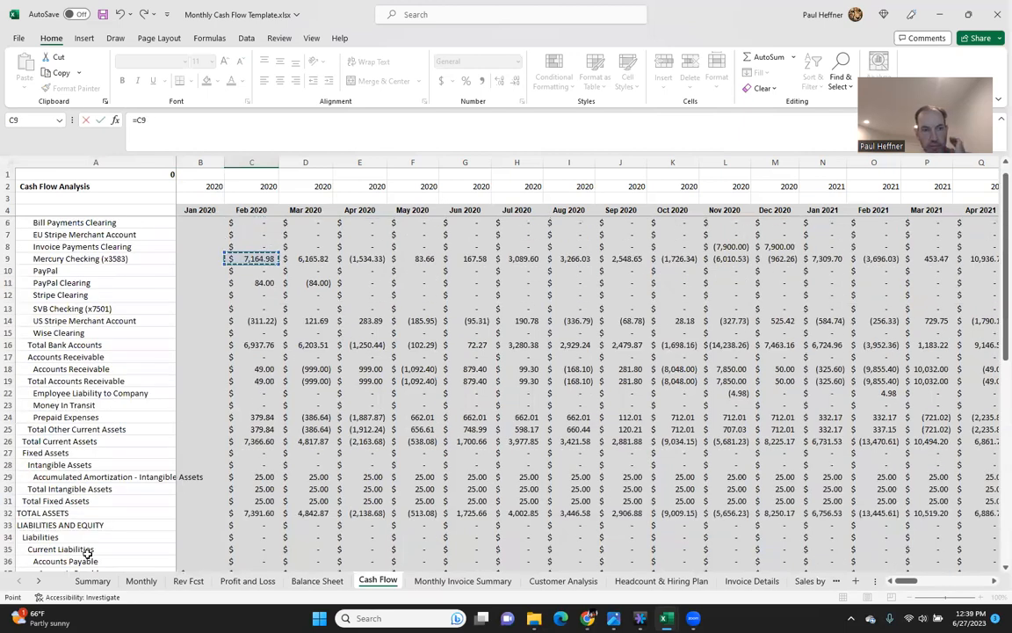
key(Down)
key(Down)
key(Down)
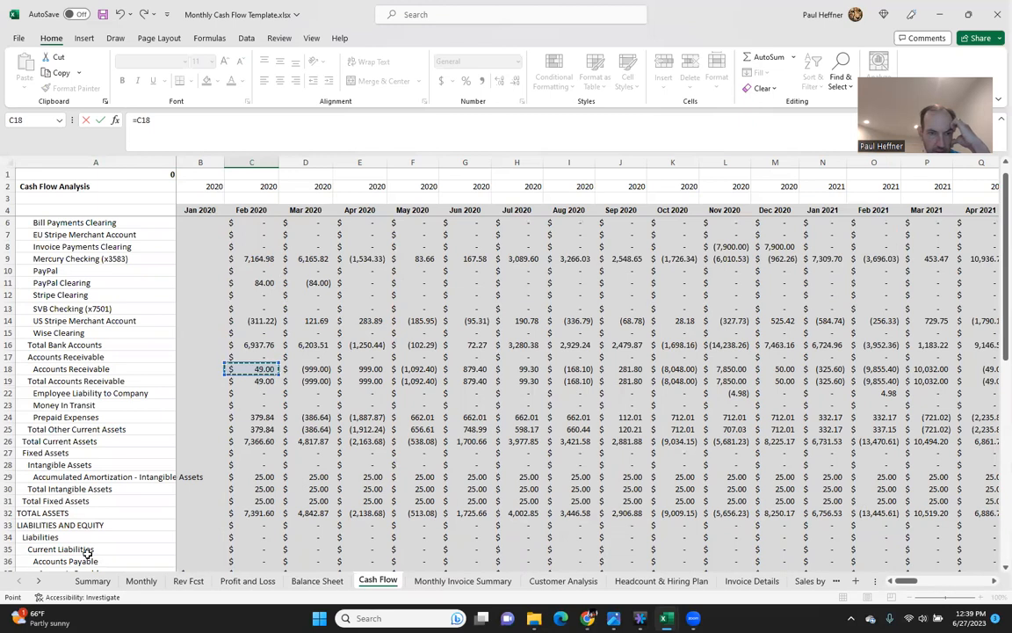
key(Down)
key(Down)
key(Down)
key(Down)
key(Down)
key(Down)
key(Down)
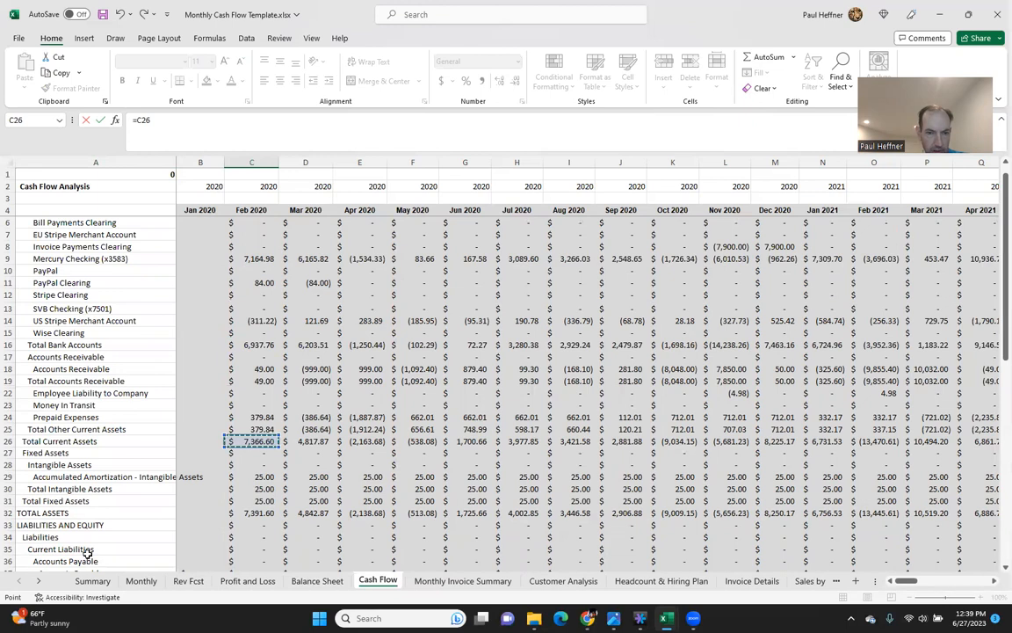
click(262, 500)
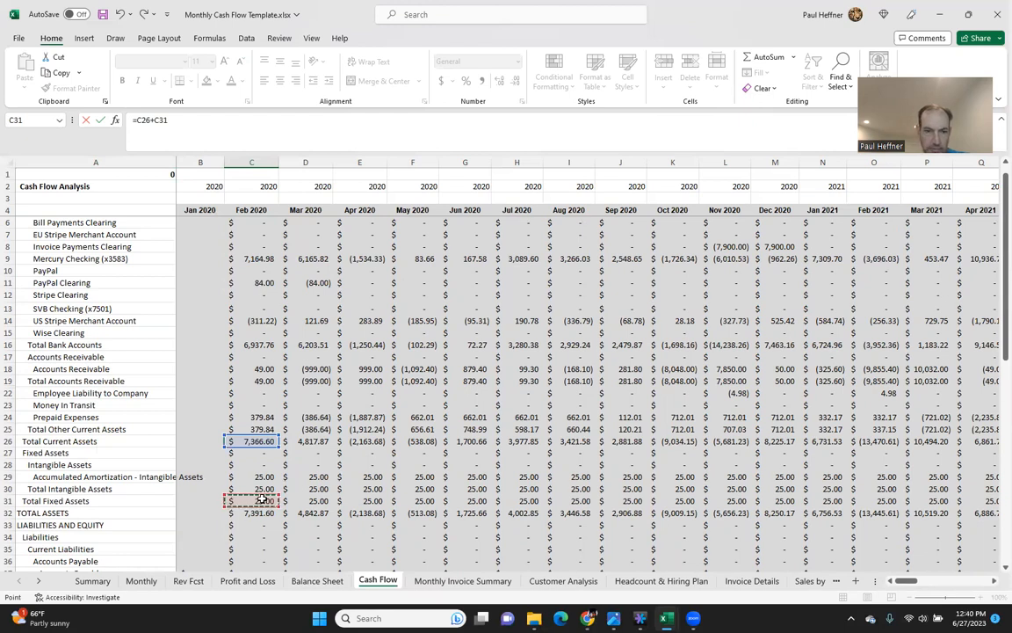
key(Return)
Label cell A64, directly below Asset Purchase, as "AP and CC"
key(Home)
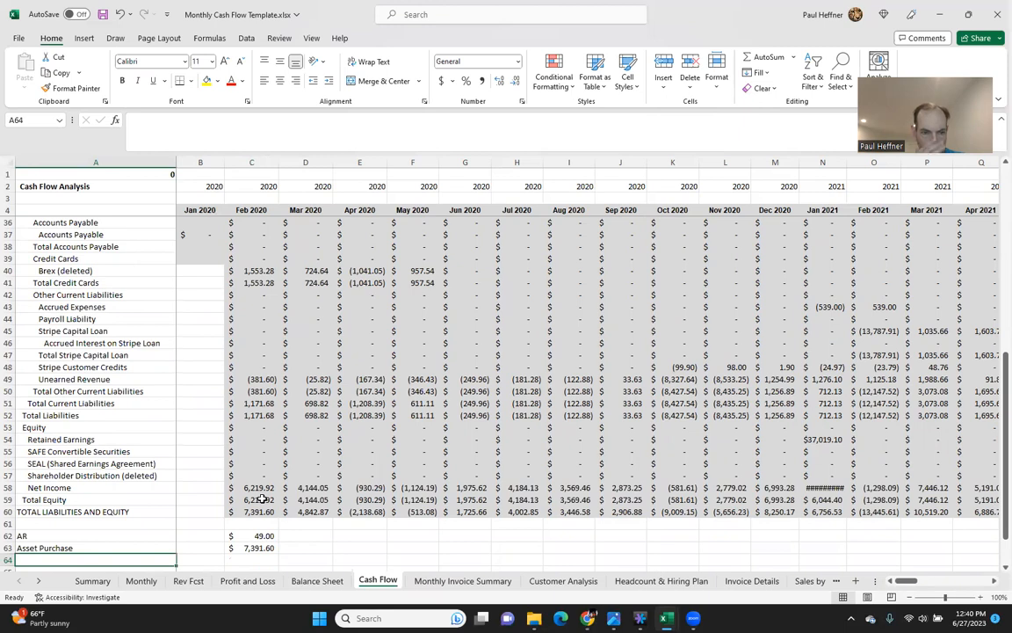
scroll(124, 418, down, 1)
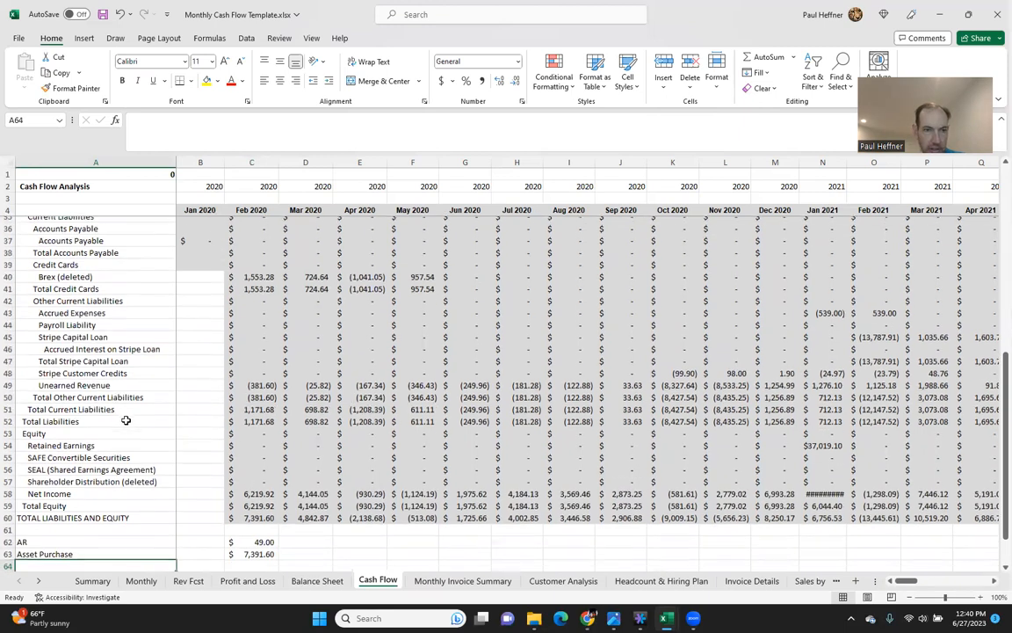
text(AP and C)
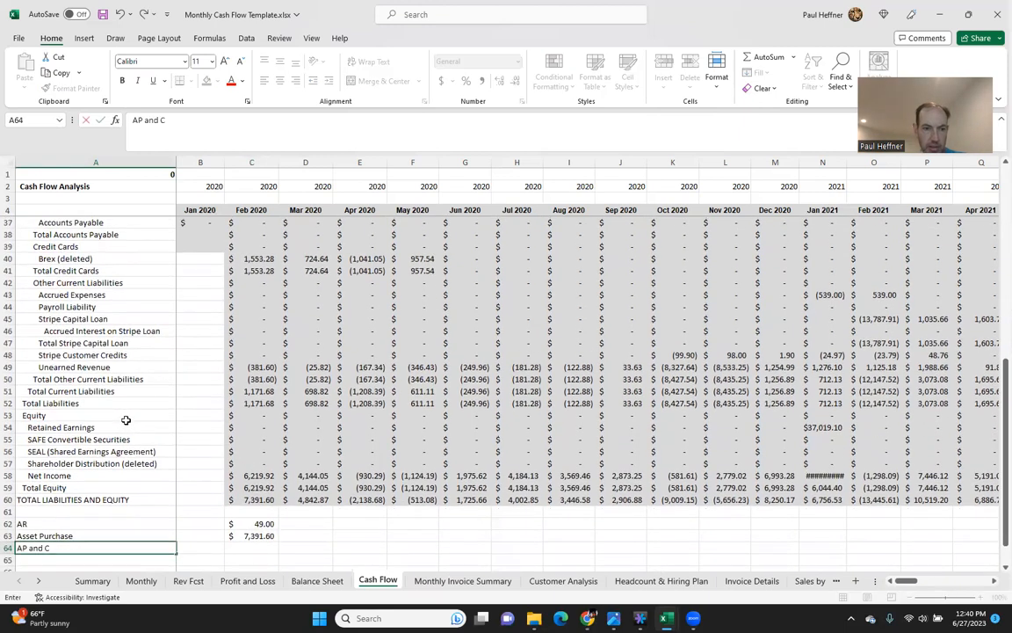
text(C)
Calculate the Feb 2020 AP and CC in C64 as Total Accounts Payable plus Total Credit Cards with =C38+C41
key(Tab)
key(Tab)
text(=)
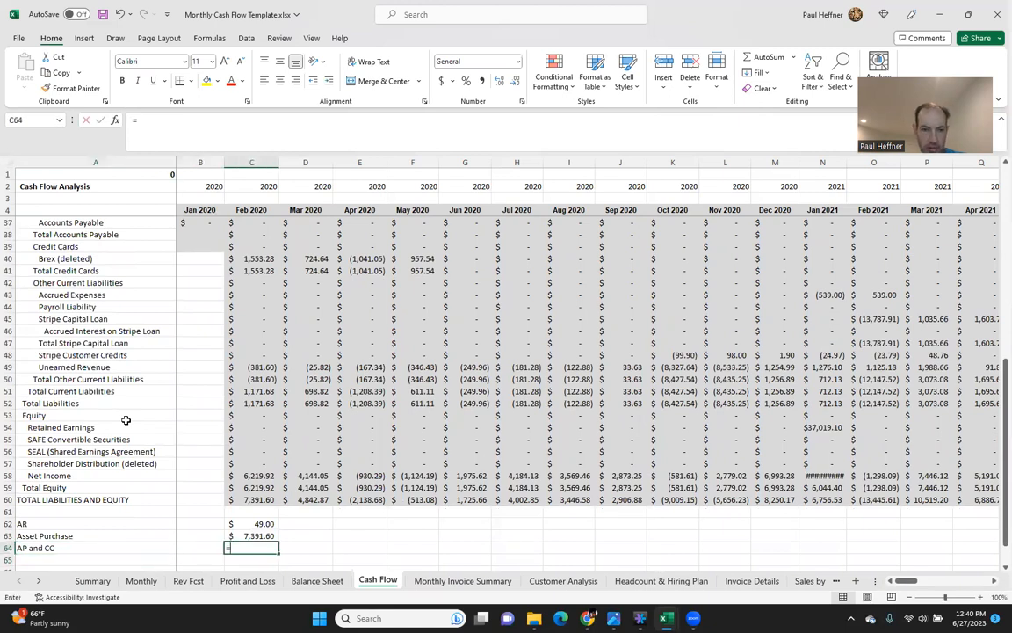
key(Up)
key(Up)
key(Up)
key(Up)
key(Up)
key(Up)
key(Up)
key(Up)
key(Up)
key(Up)
key(Up)
key(Up)
key(Up)
key(Up)
key(Up)
key(Up)
key(Up)
key(Up)
key(Up)
key(Up)
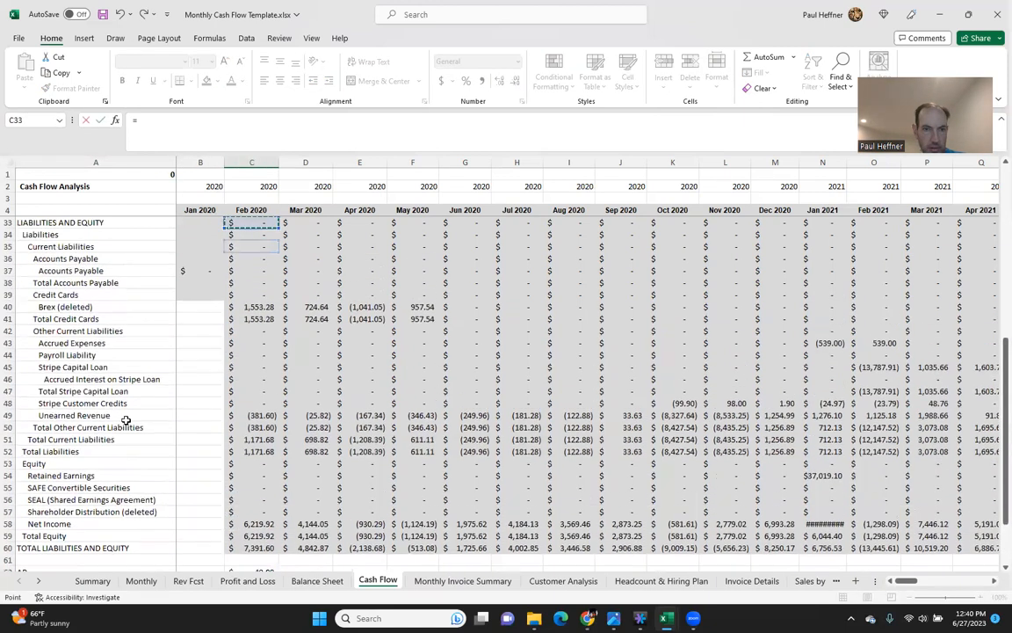
key(Up)
key(Up)
key(Up)
key(Up)
key(Down)
key(Down)
key(Down)
key(Down)
key(Down)
key(Down)
key(Down)
key(Down)
key(Down)
text(+)
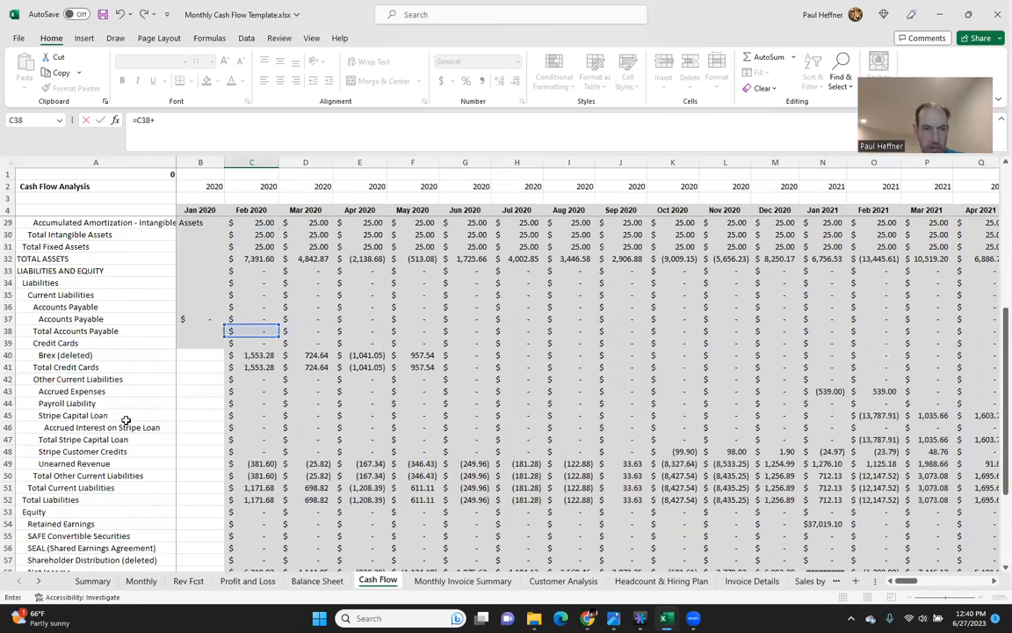
click(264, 367)
key(Return)
Label A65 as "loans" and link its Feb 2020 cell C65 to Total Other Current Liabilities with =C50
key(Home)
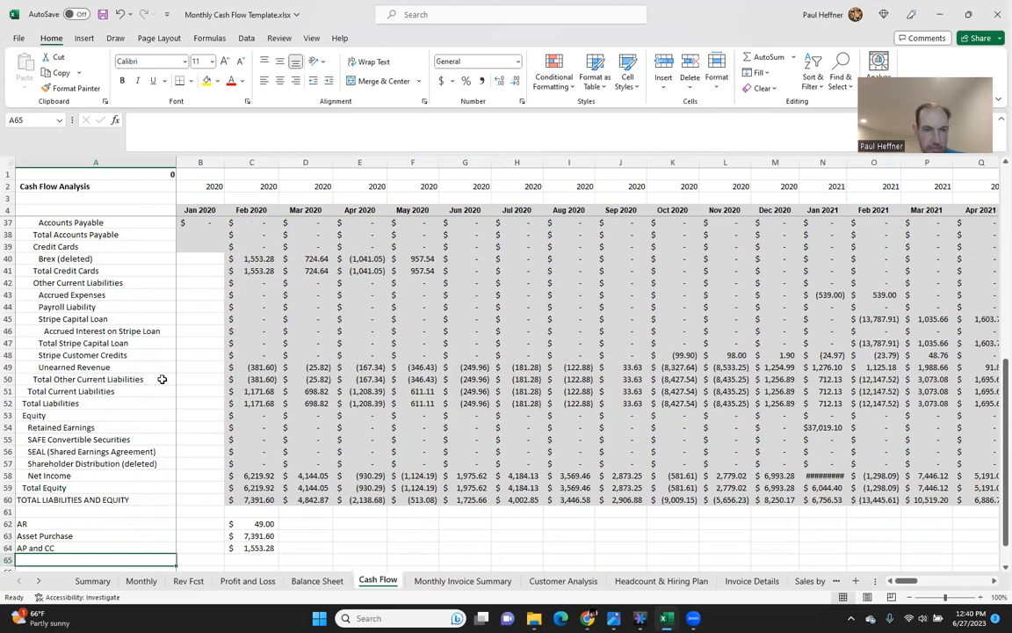
text(loans)
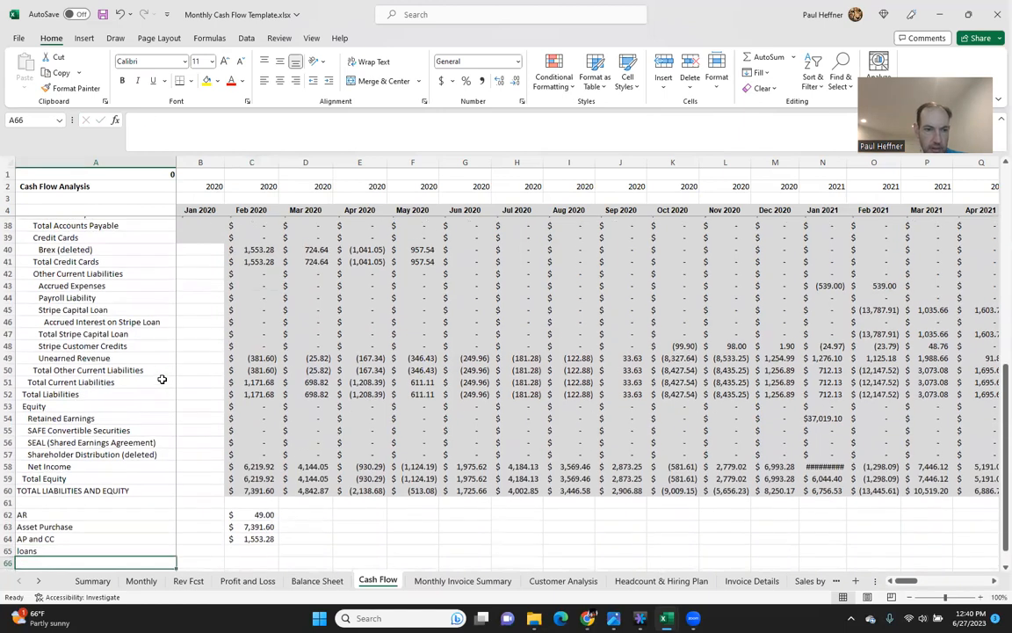
key(Tab)
key(Tab)
text(=)
key(Up)
key(Up)
key(Up)
key(Up)
key(Up)
key(Up)
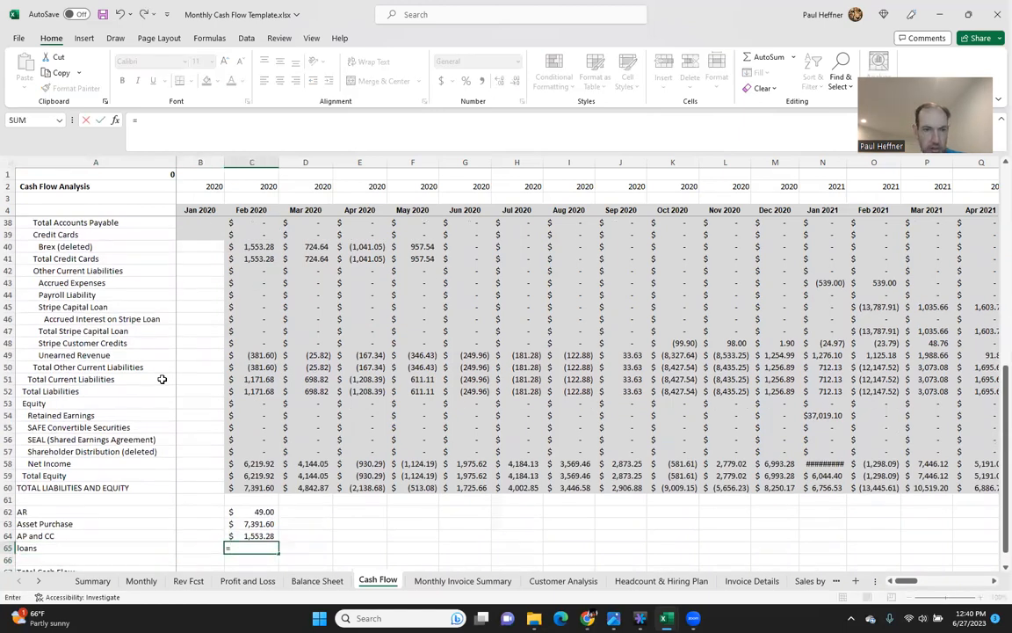
key(Up)
key(Up)
key(Up)
key(Up)
key(Up)
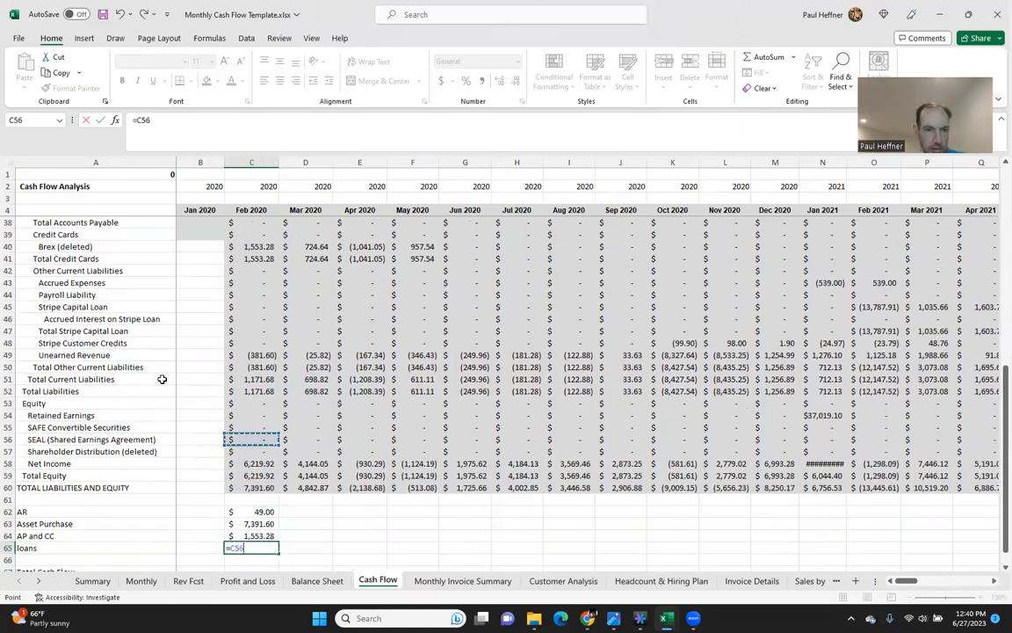
key(Up)
key(Up)
key(Up)
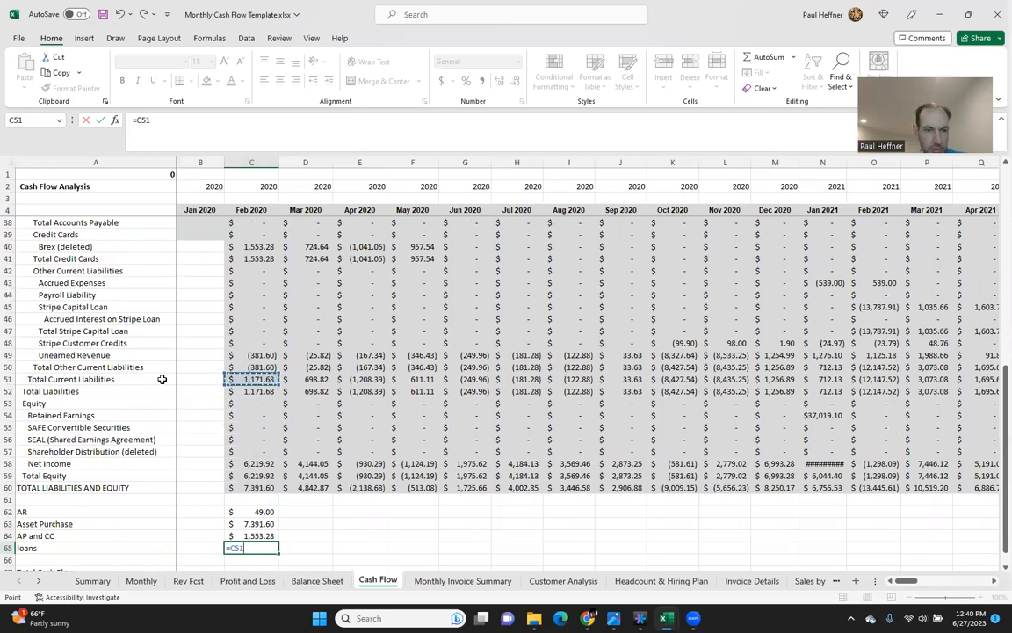
key(Up)
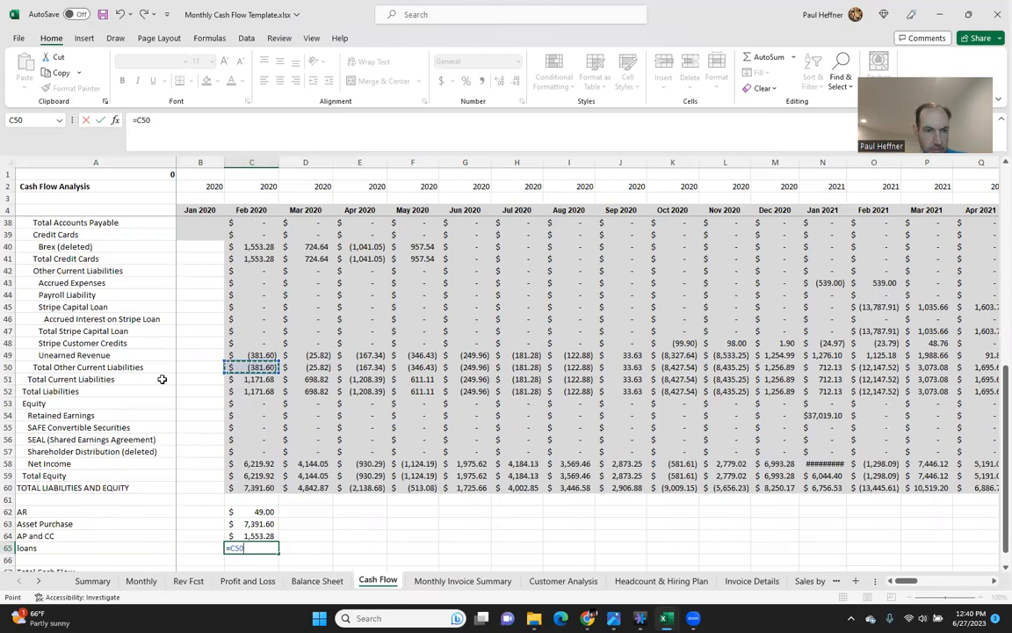
key(Return)
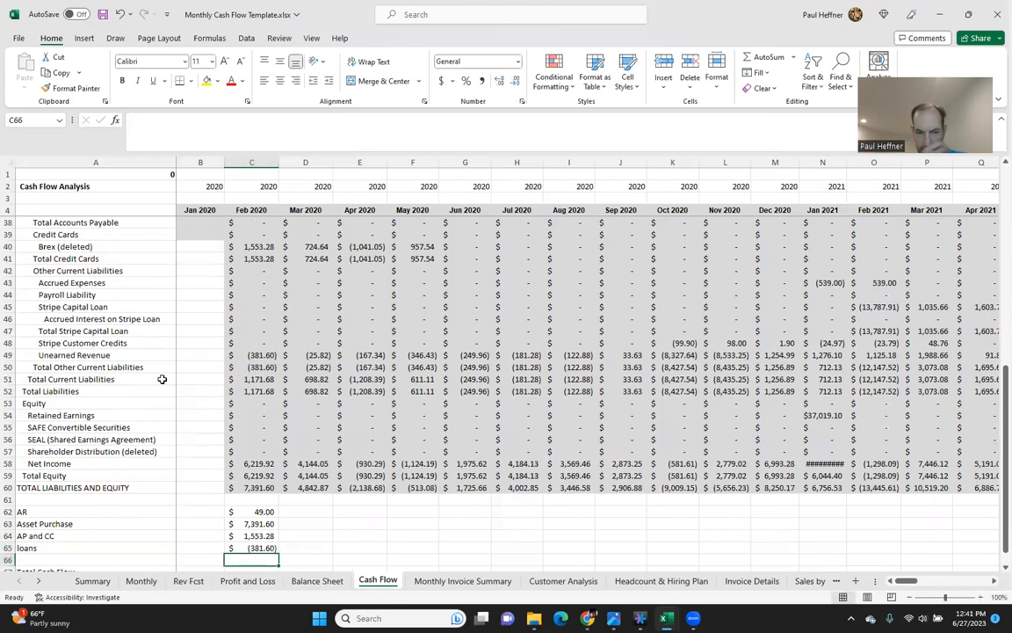
Label cell A66, directly below loans, as "Investments"
key(Home)
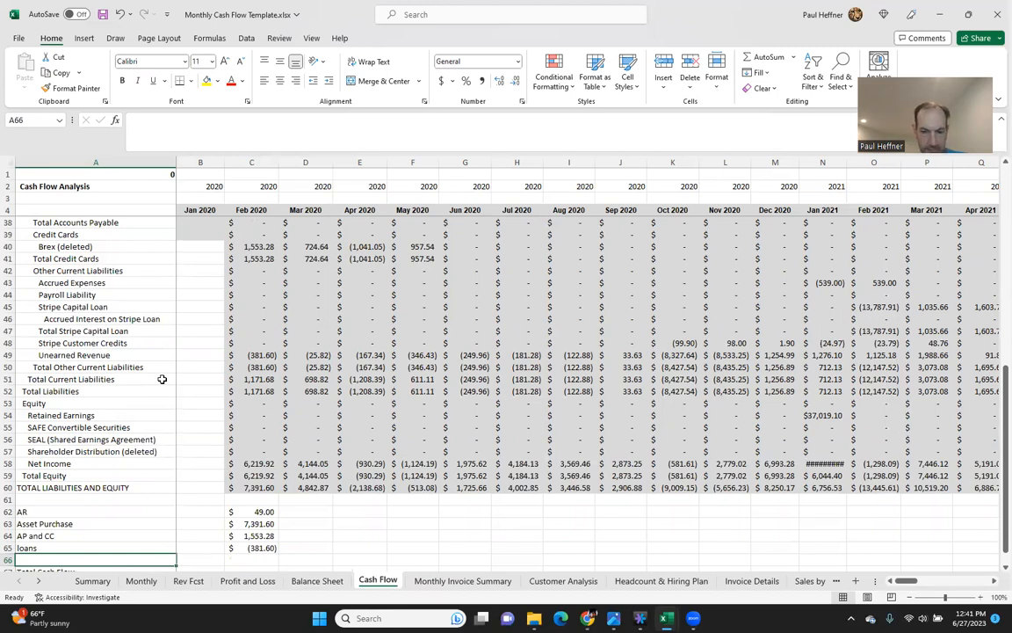
text(Investments)
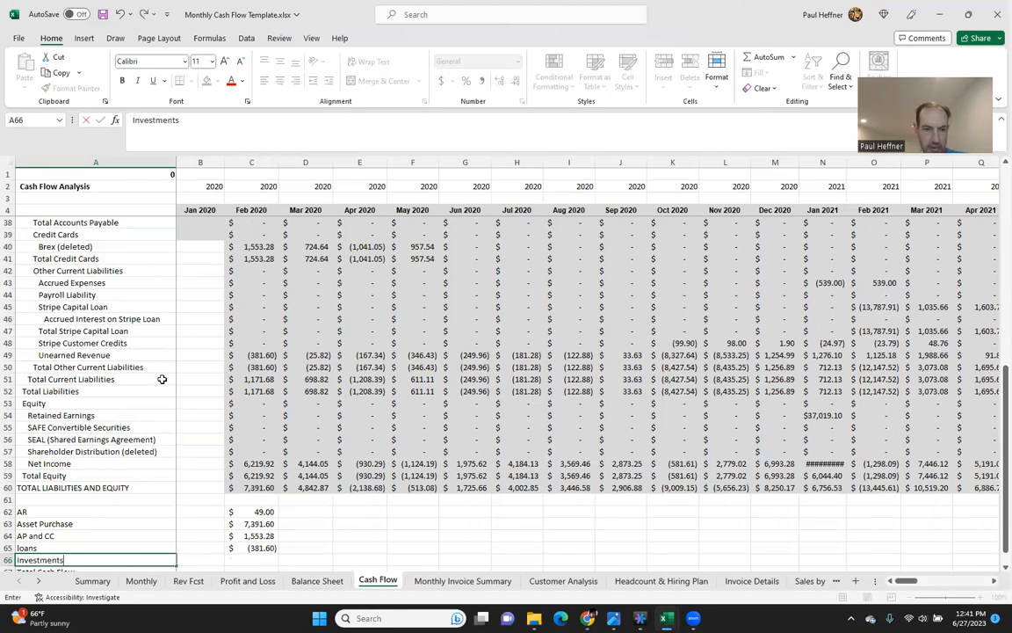
key(Return)
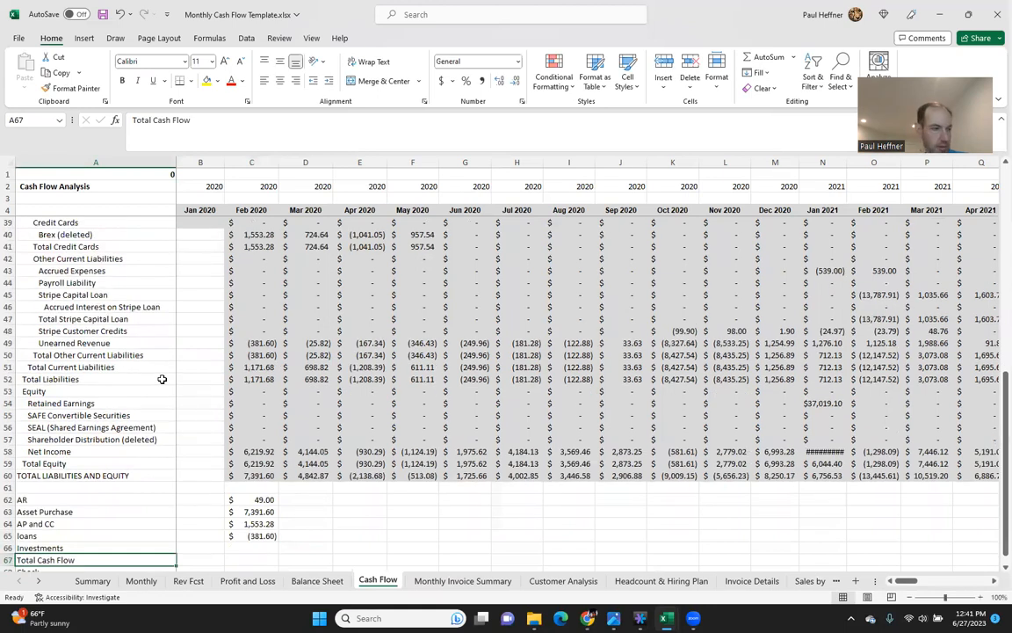
Calculate the Feb 2020 Investments in C66 as SAFE Convertible Securities plus SEAL with =SUM(C55:C56)
key(Up)
key(Right)
key(Right)
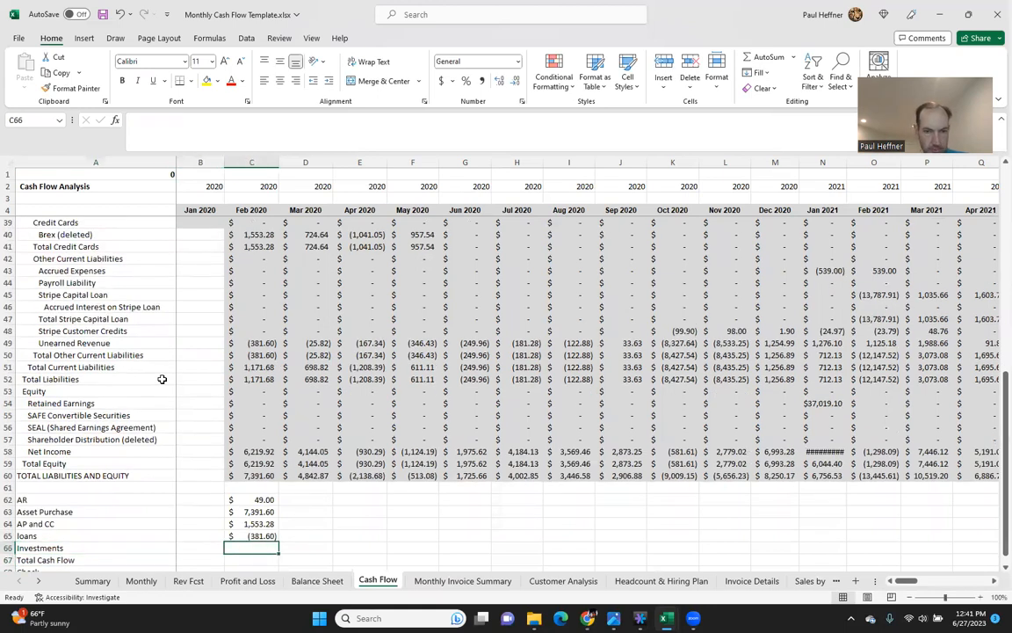
text(=sum()
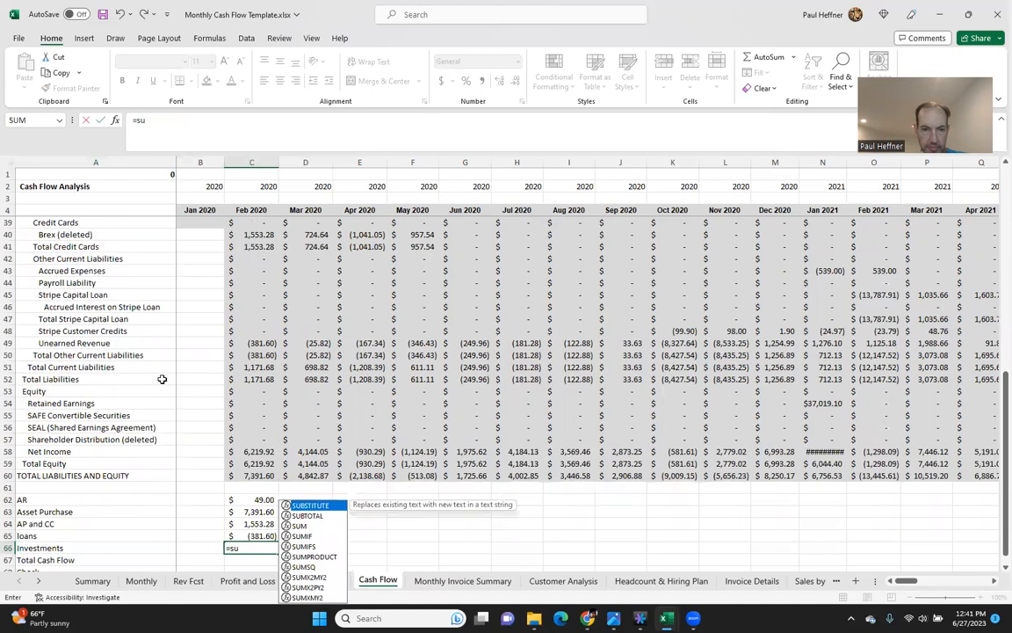
key(Up)
key(Up)
key(Up)
key(Up)
key(Up)
key(Up)
key(Up)
key(Up)
key(Up)
key(Up)
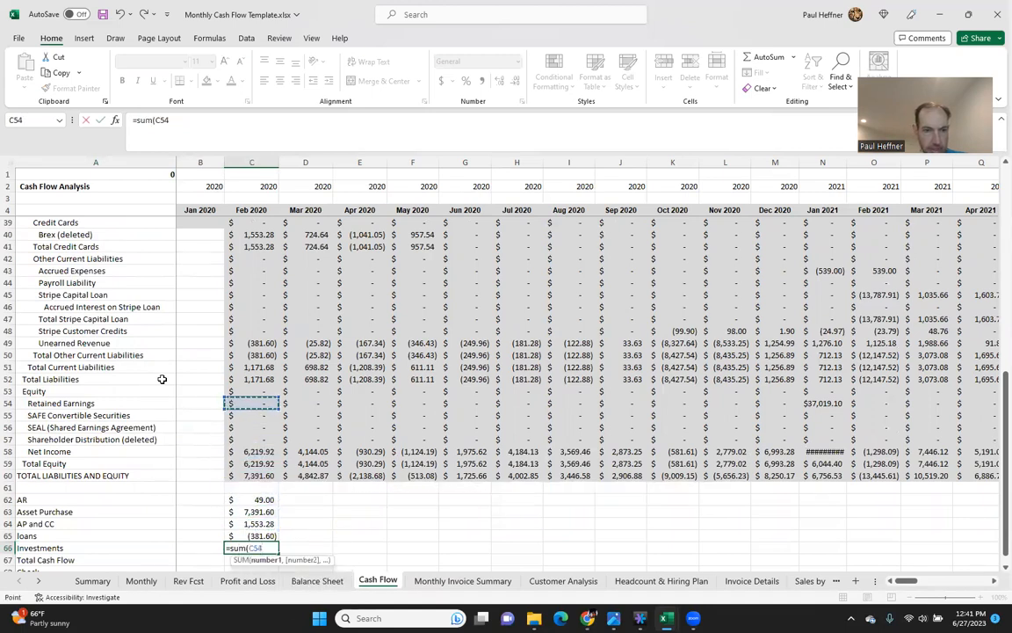
key(shift+Up)
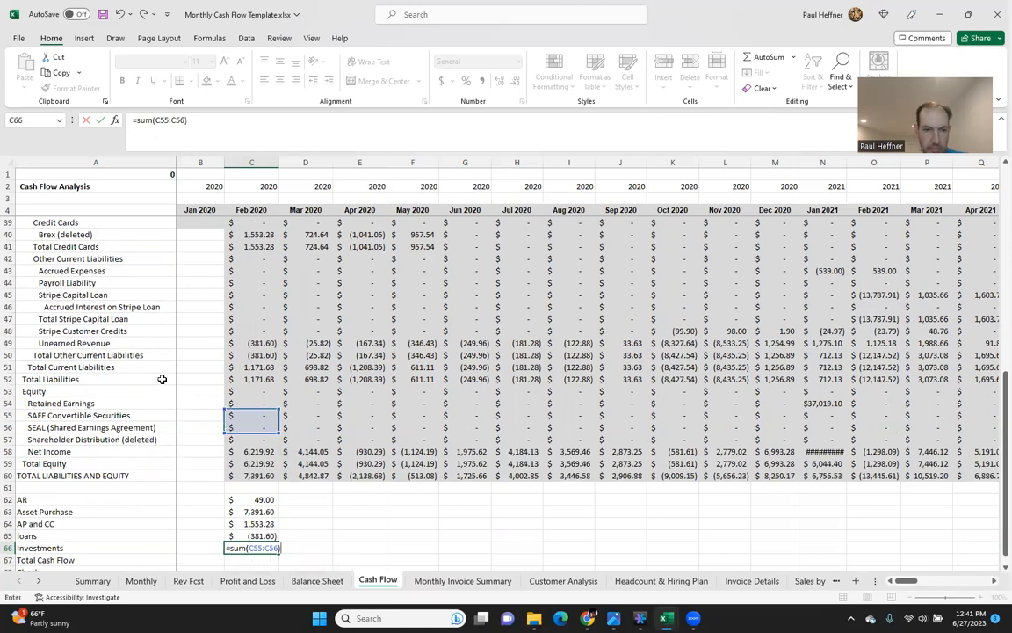
key(Return)
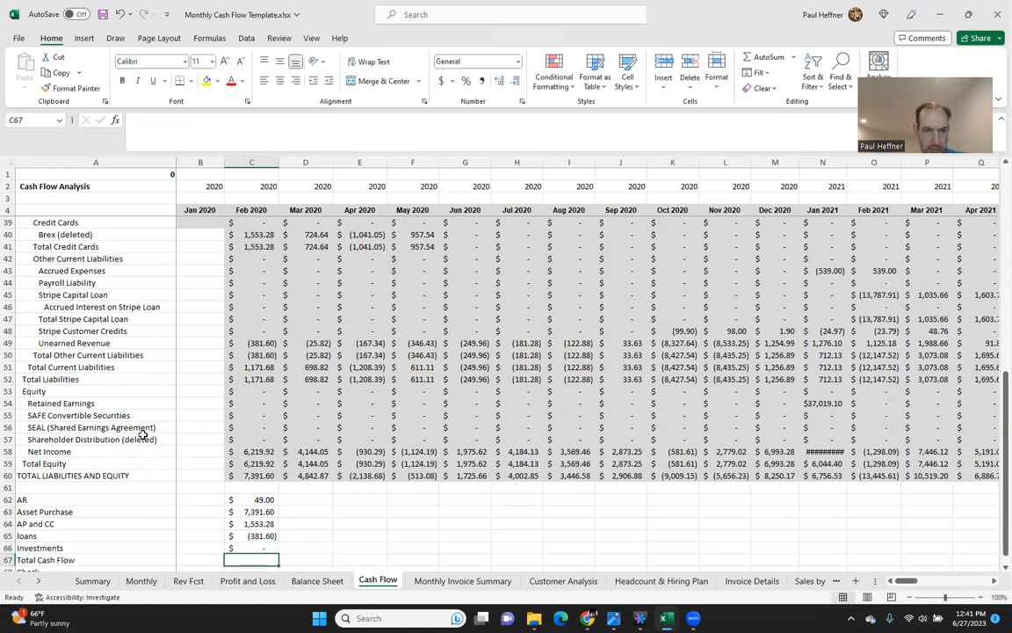
Examine the Shareholder Distribution row across all months and the summary rows down to Total Cash Flow
click(247, 440)
key(ctrl+shift+Right)
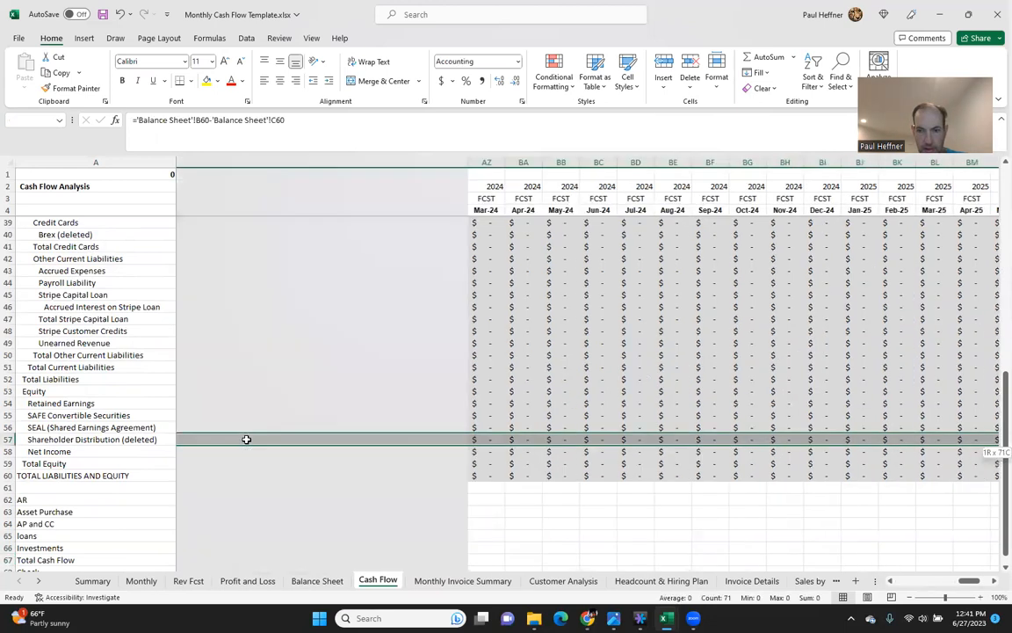
key(ctrl+Left)
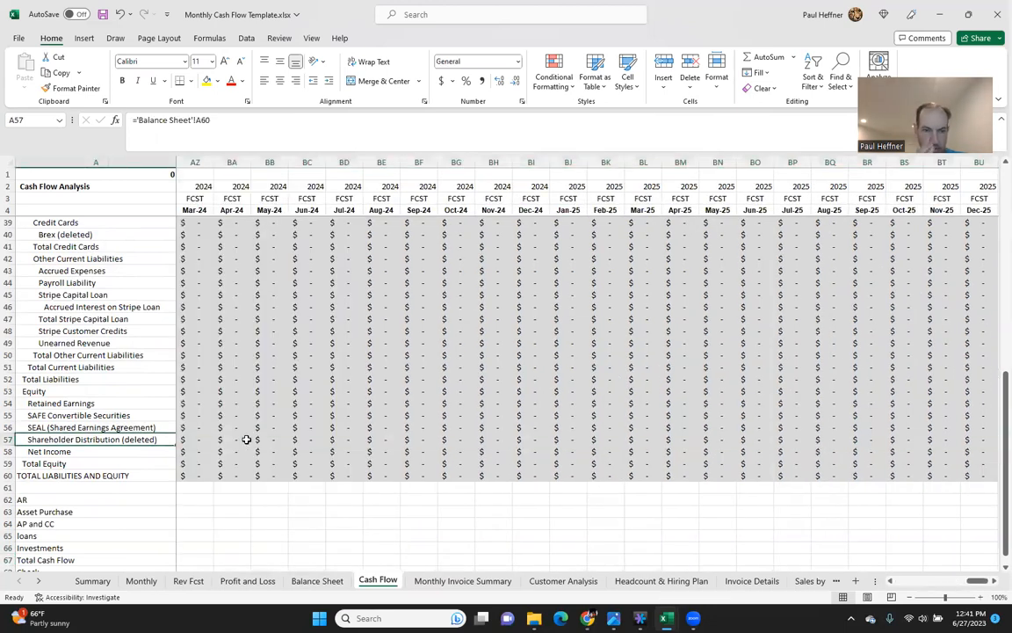
key(Right)
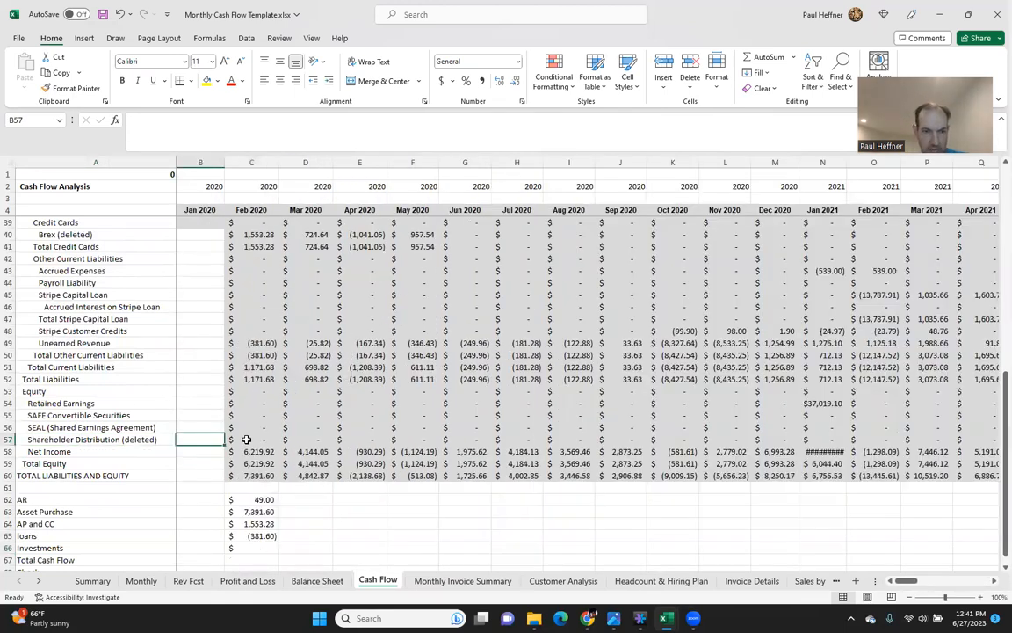
key(Down)
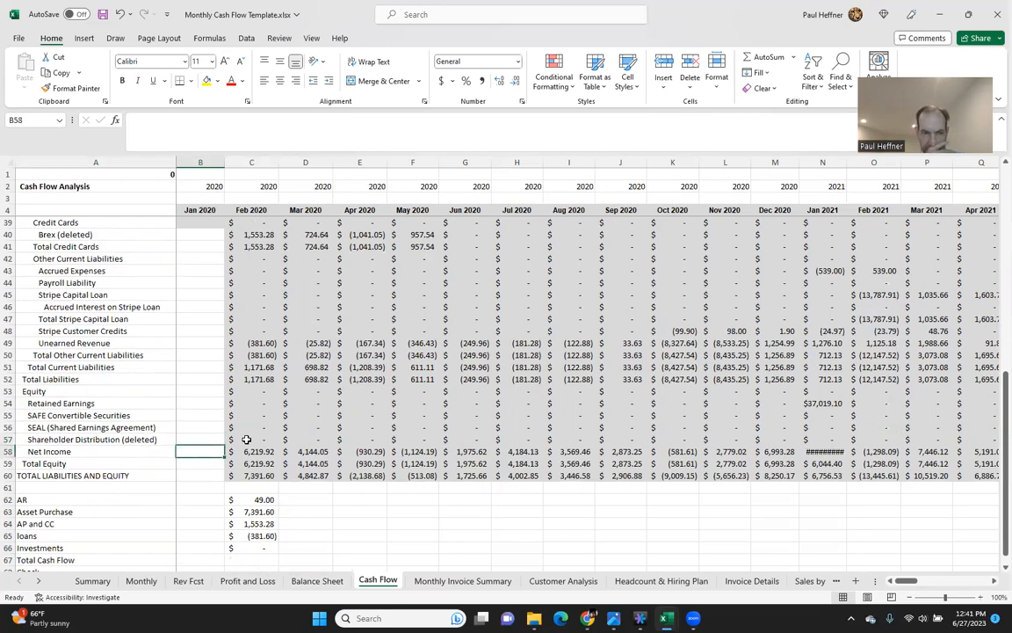
key(Down)
key(Down)
key(Down)
key(Down)
key(Down)
key(Down)
key(Down)
key(Down)
key(Down)
key(Down)
key(Down)
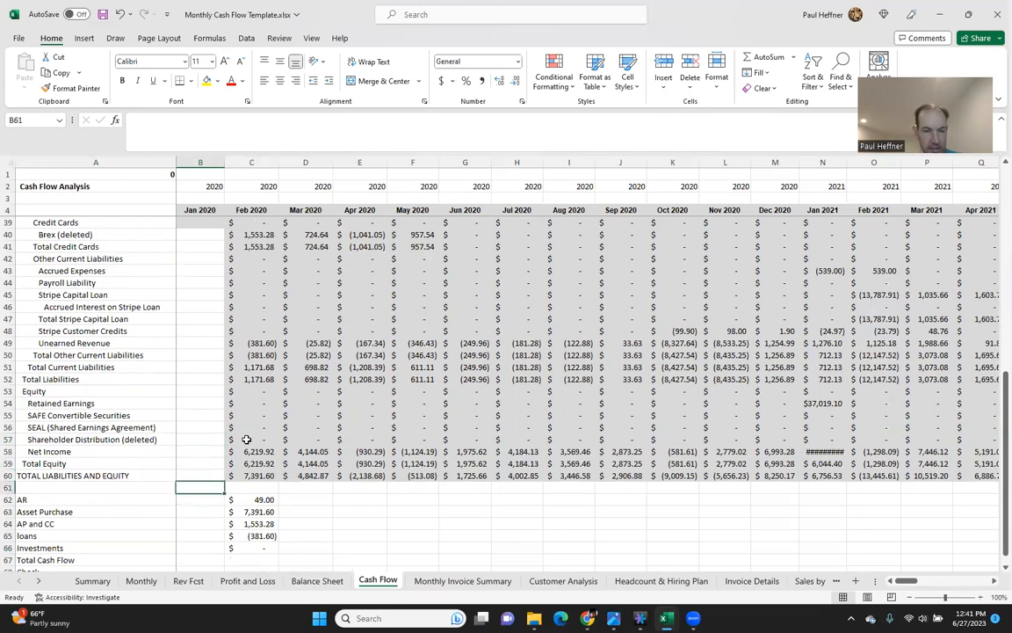
key(Down)
key(Down)
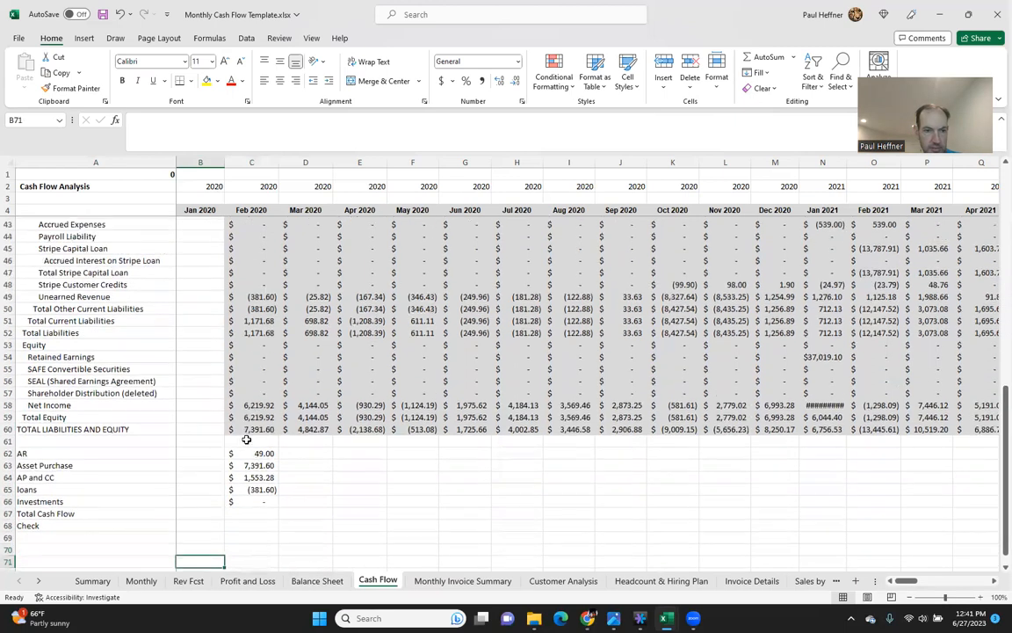
key(Up)
key(Up)
key(Up)
key(Up)
key(Up)
key(Right)
key(Down)
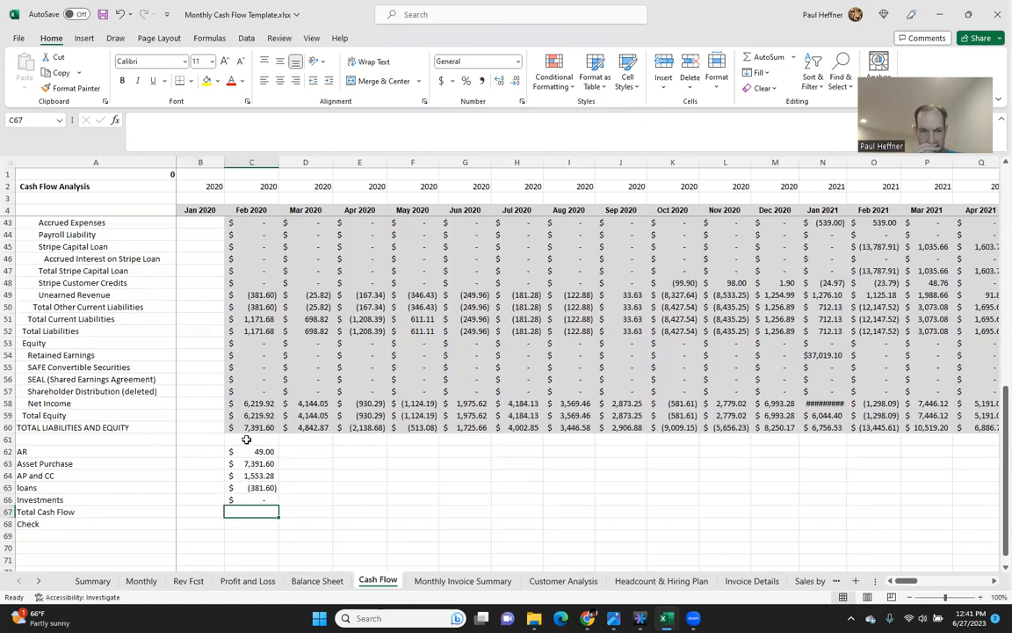
Examine the Jan and Feb 2020 Mercury Checking and Accounts Receivable balances on the Balance Sheet
key(ctrl+Up)
key(ctrl+Up)
key(ctrl+Up)
key(ctrl+Up)
key(ctrl+Up)
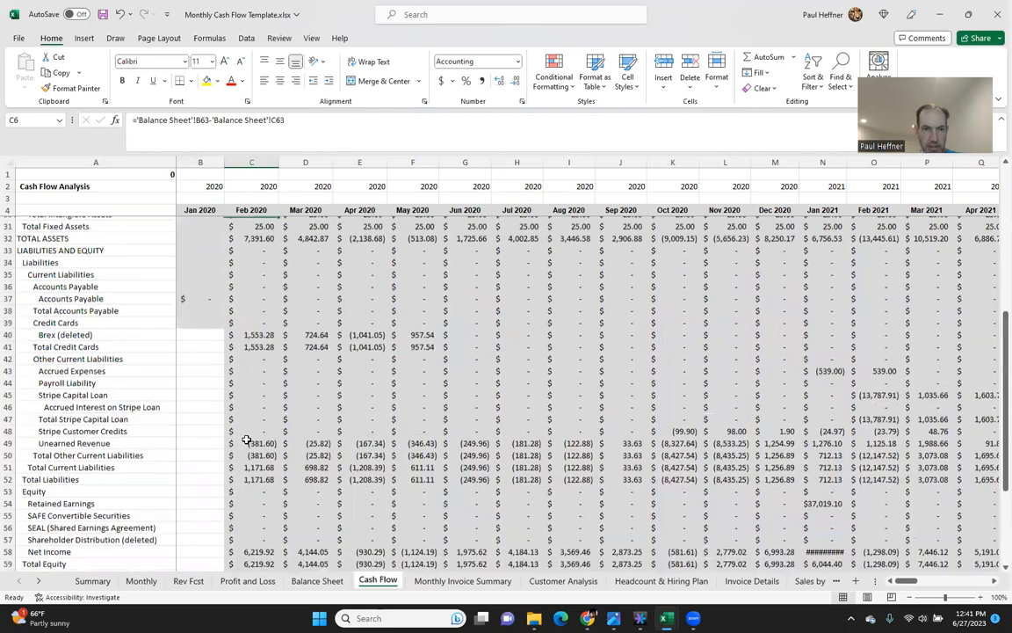
key(Down)
key(Down)
key(Down)
key(Down)
key(Down)
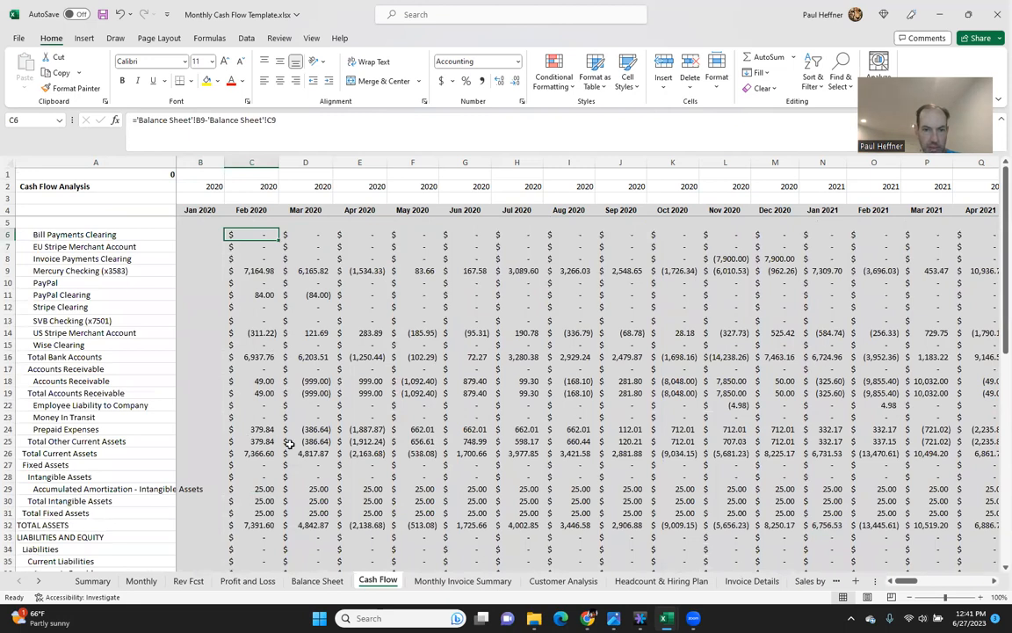
click(318, 581)
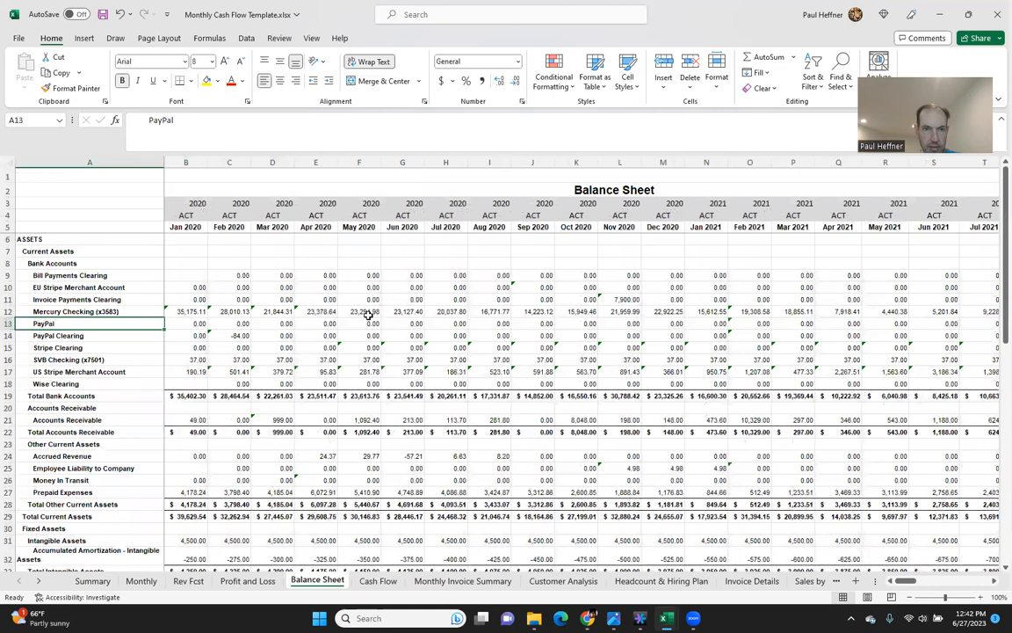
key(Up)
key(Right)
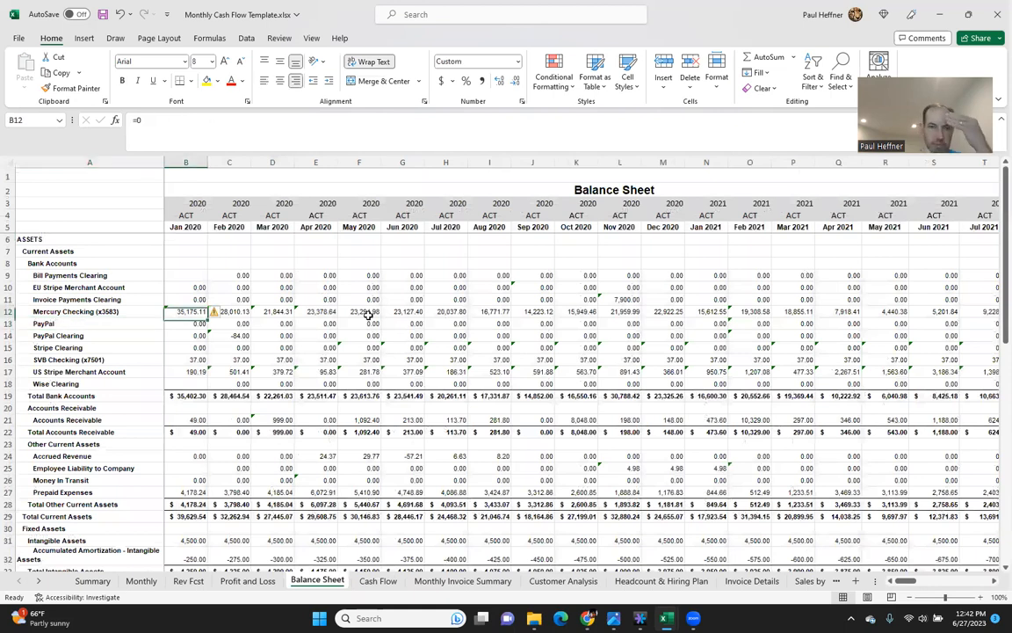
key(Right)
key(Left)
key(Down)
key(Down)
key(Down)
key(Down)
key(Down)
key(Down)
key(Down)
key(Down)
key(Down)
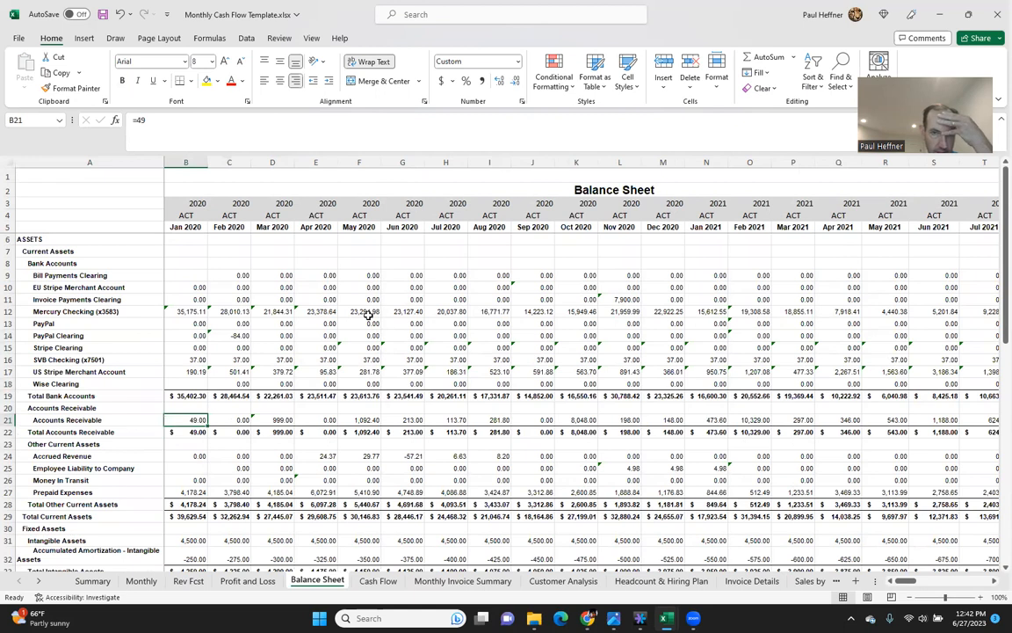
key(Right)
key(Left)
key(Right)
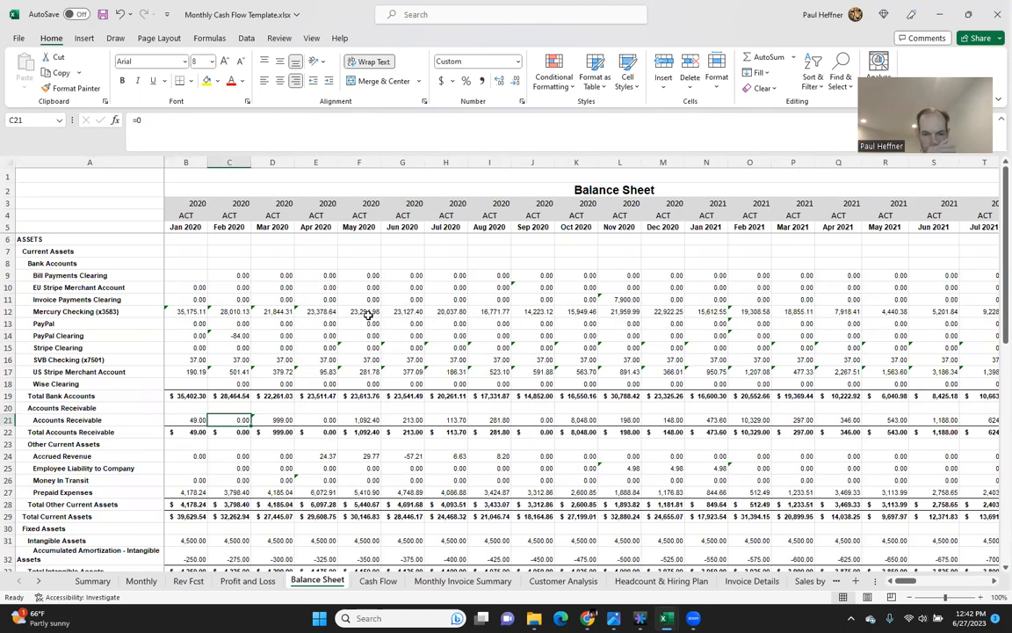
Return to the Cash Flow sheet and inspect the Feb 2020 Accounts Receivable formula in C18
click(377, 583)
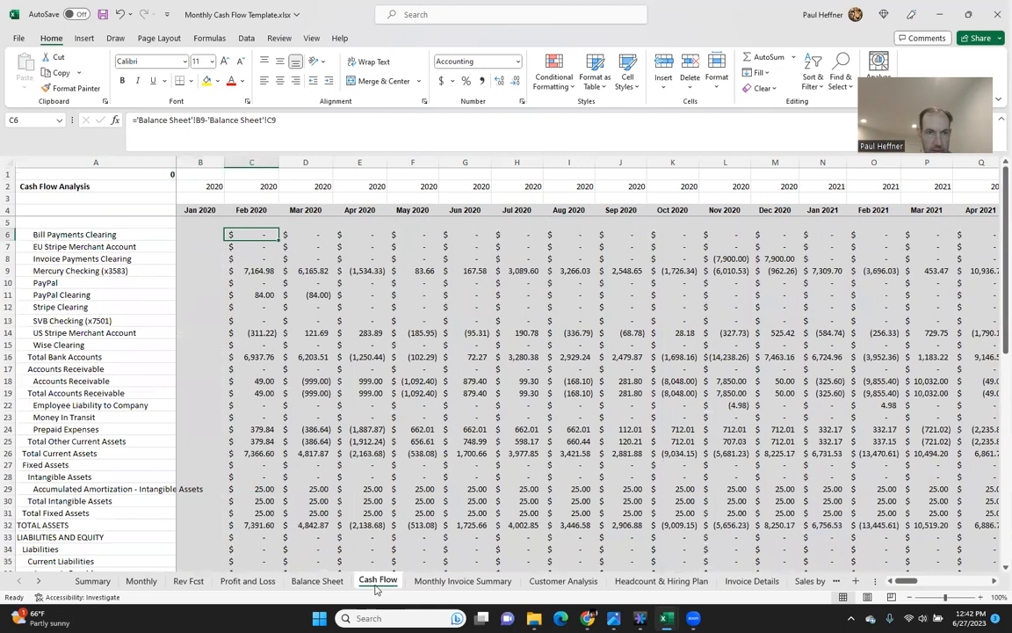
key(Down)
key(Down)
key(Down)
key(Down)
key(Down)
key(Down)
key(Down)
key(Down)
key(Down)
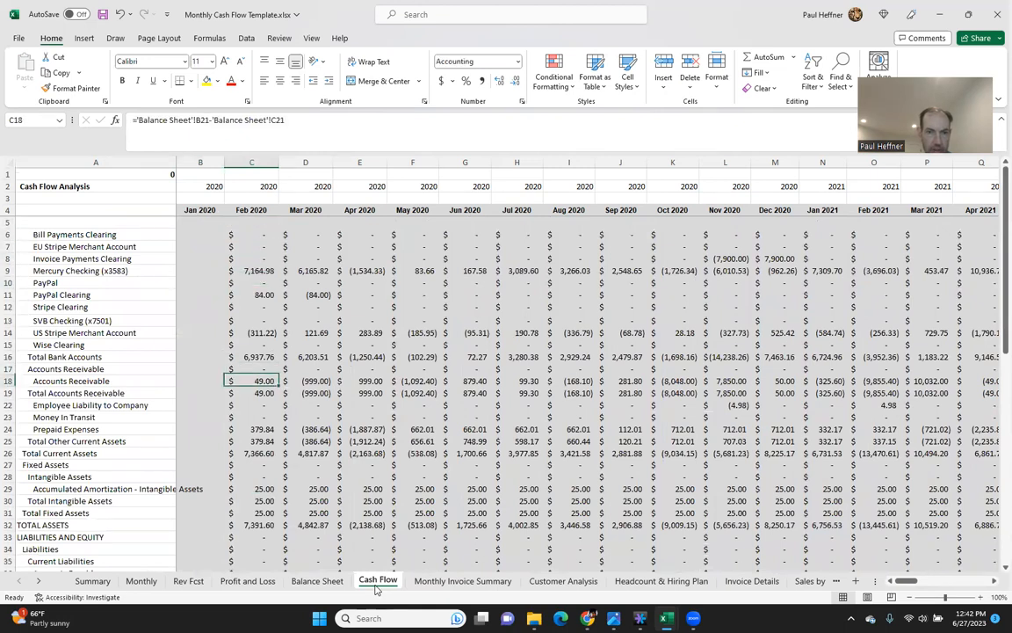
Examine the Feb 2020 Cash Flow formulas from Accounts Receivable down to the Brex credit card row
key(Down)
key(Down)
key(Down)
key(Down)
key(Down)
key(Down)
key(Down)
key(Down)
key(Down)
key(Down)
key(Down)
key(Down)
key(Down)
key(Down)
key(Down)
key(Down)
key(Down)
key(Down)
key(Down)
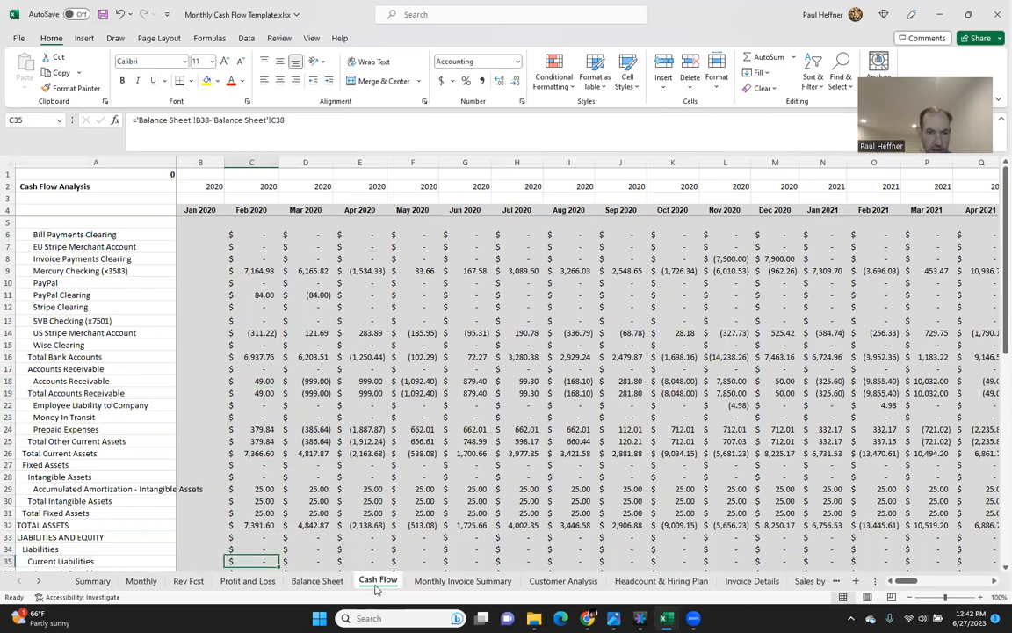
key(Up)
key(Up)
key(Up)
key(Up)
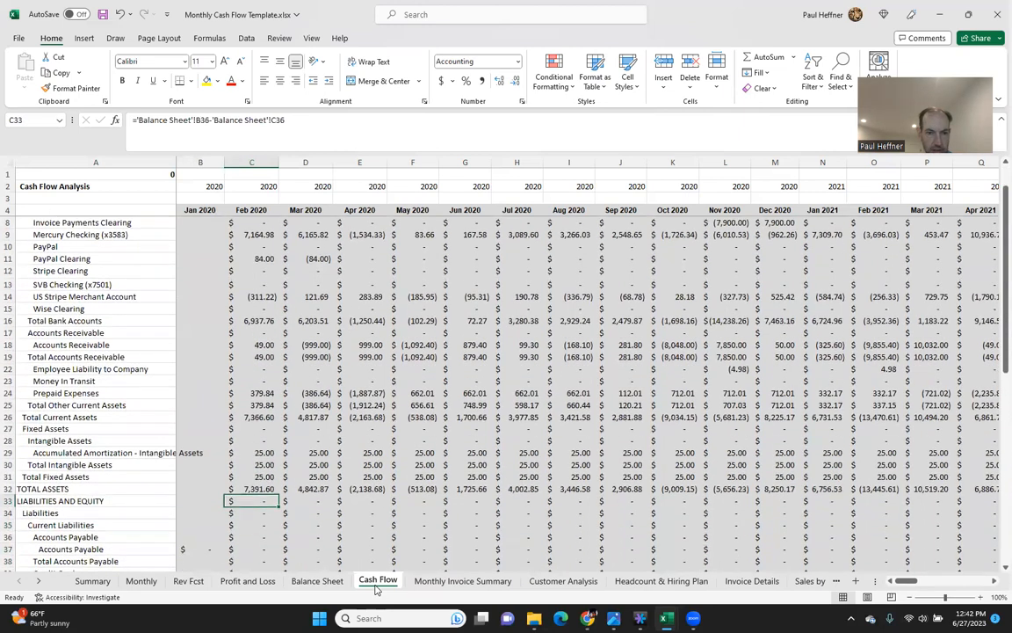
key(Down)
key(Down)
key(Down)
key(Down)
key(Down)
key(Down)
key(Down)
key(Down)
key(Down)
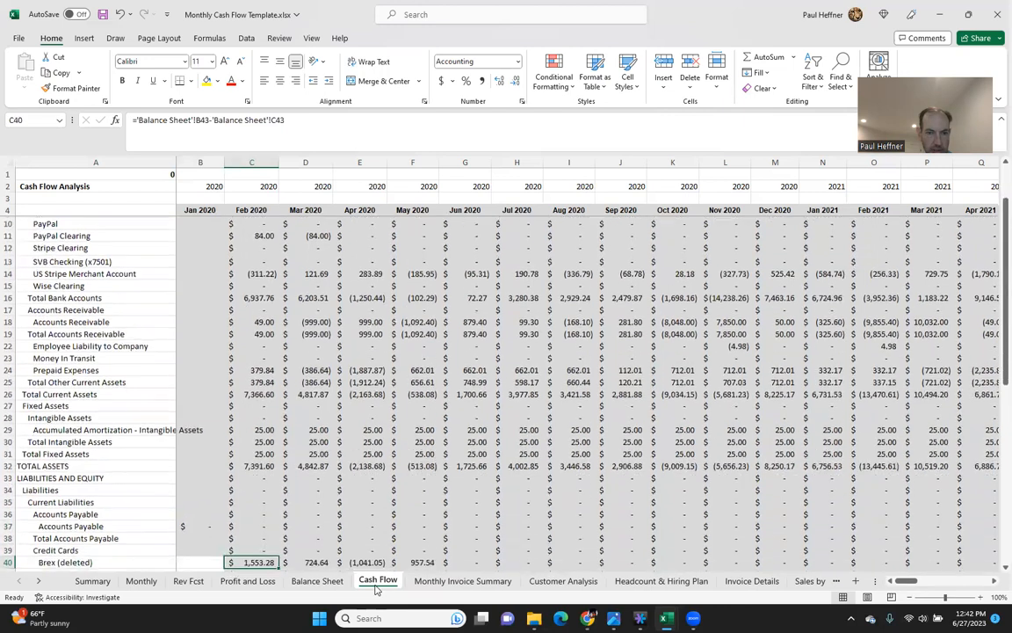
key(Down)
key(Up)
key(Up)
key(Up)
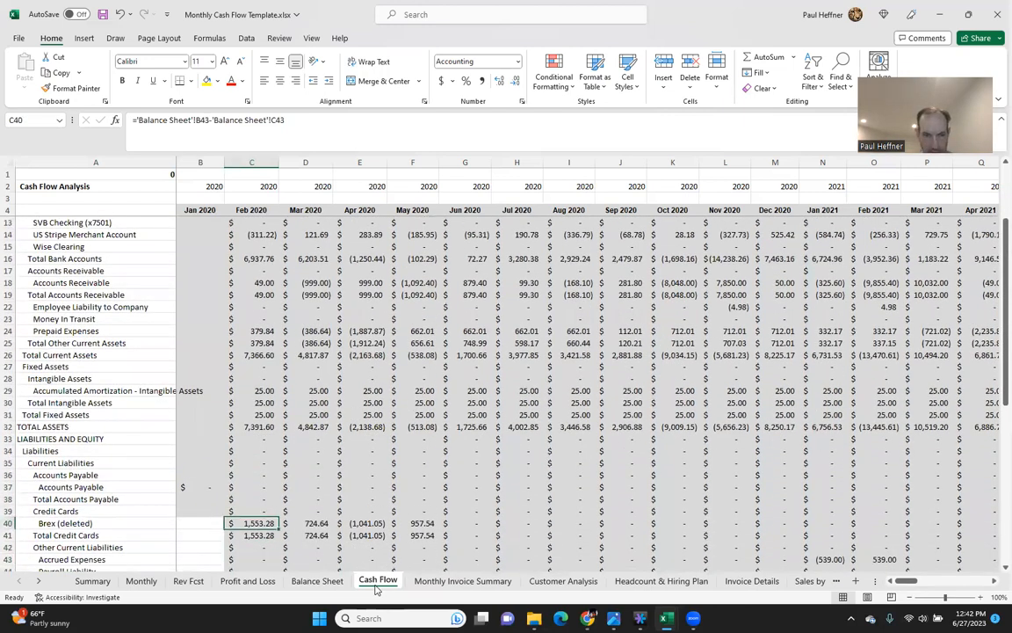
Examine the Feb 2020 column of the Balance Sheet from Accounts Receivable down through the liabilities and equity rows
click(322, 587)
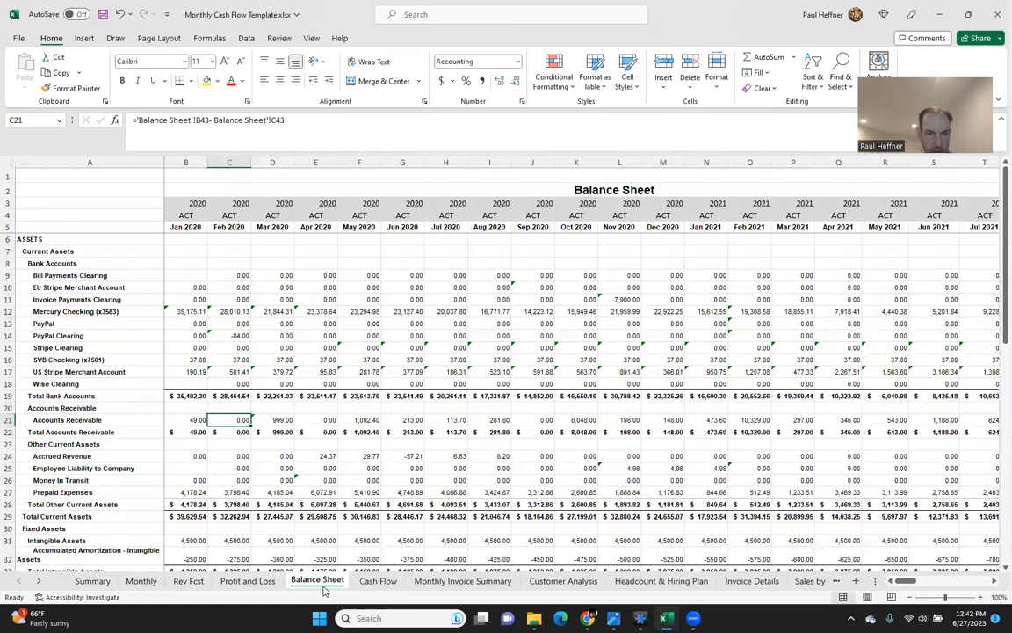
key(Down)
key(Down)
key(Down)
key(Down)
key(Down)
key(Down)
key(Down)
key(Down)
key(Down)
key(Down)
key(Down)
key(Down)
key(Down)
key(Down)
key(Down)
key(Down)
key(Down)
key(Down)
key(Down)
key(Down)
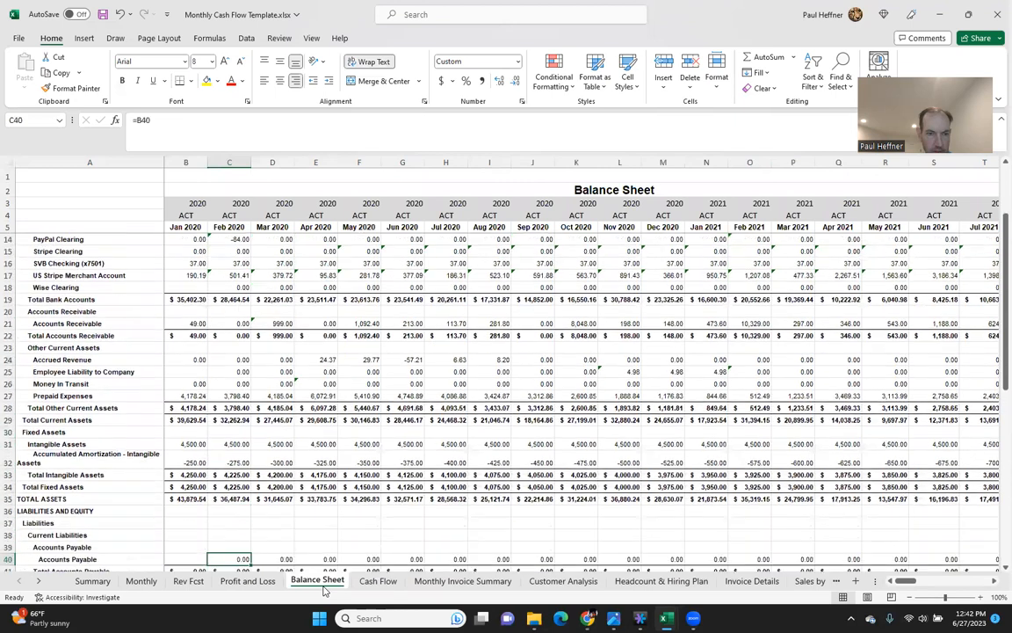
key(Down)
key(Down)
key(Down)
key(Down)
key(Down)
key(Down)
key(Down)
key(Down)
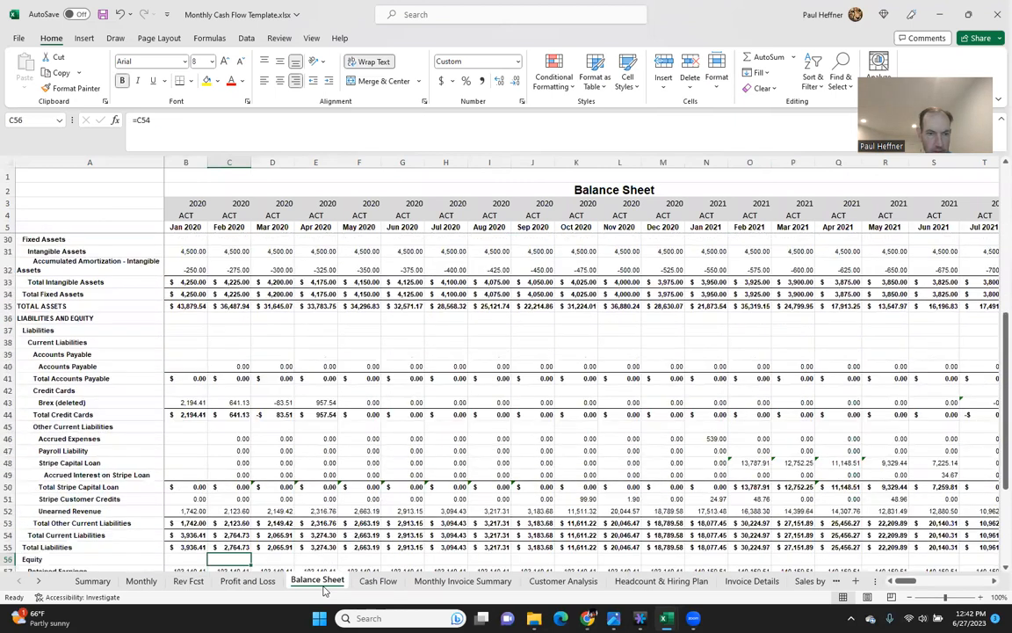
key(Down)
key(Down)
Compare the Jan and Feb 2020 Brex credit card balances in row 43 of the Balance Sheet
key(Up)
key(Up)
key(Up)
key(Up)
key(Up)
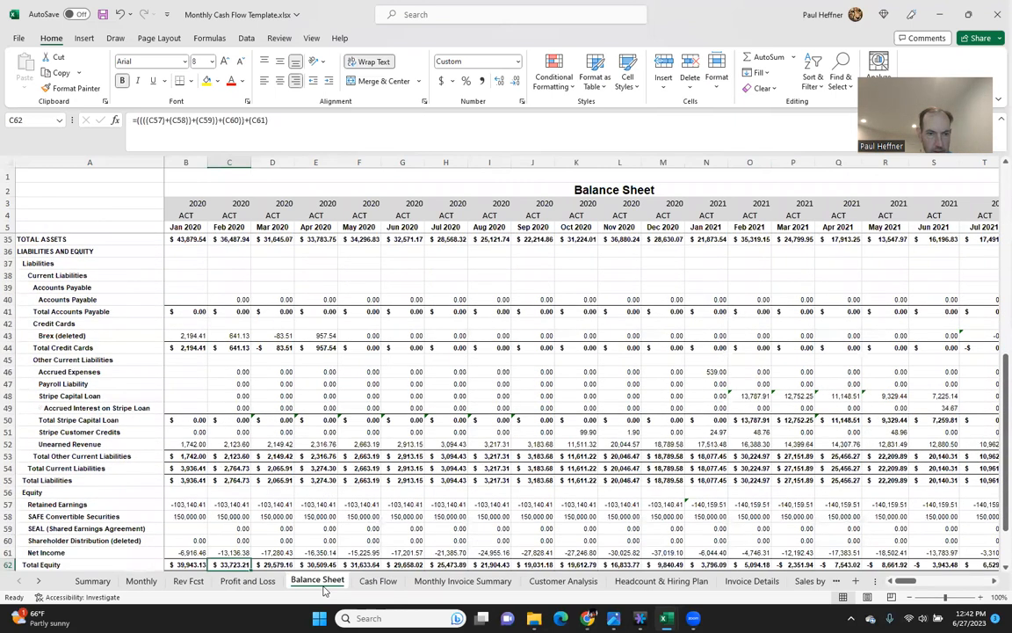
key(Up)
key(Up)
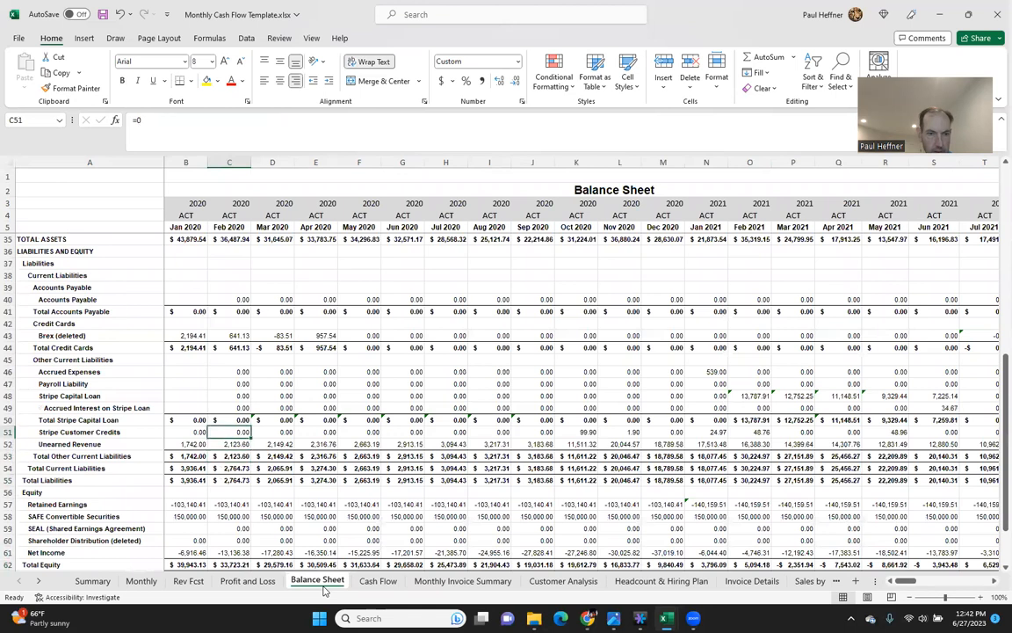
key(Up)
key(Up)
key(Up)
key(Up)
key(Up)
key(Up)
key(Up)
key(Up)
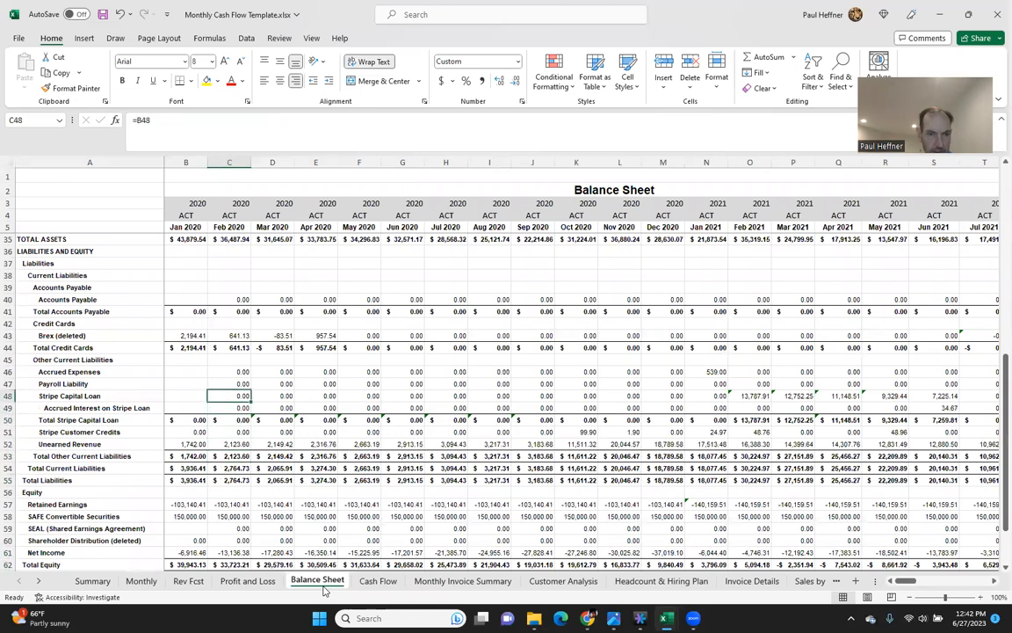
key(Left)
key(Right)
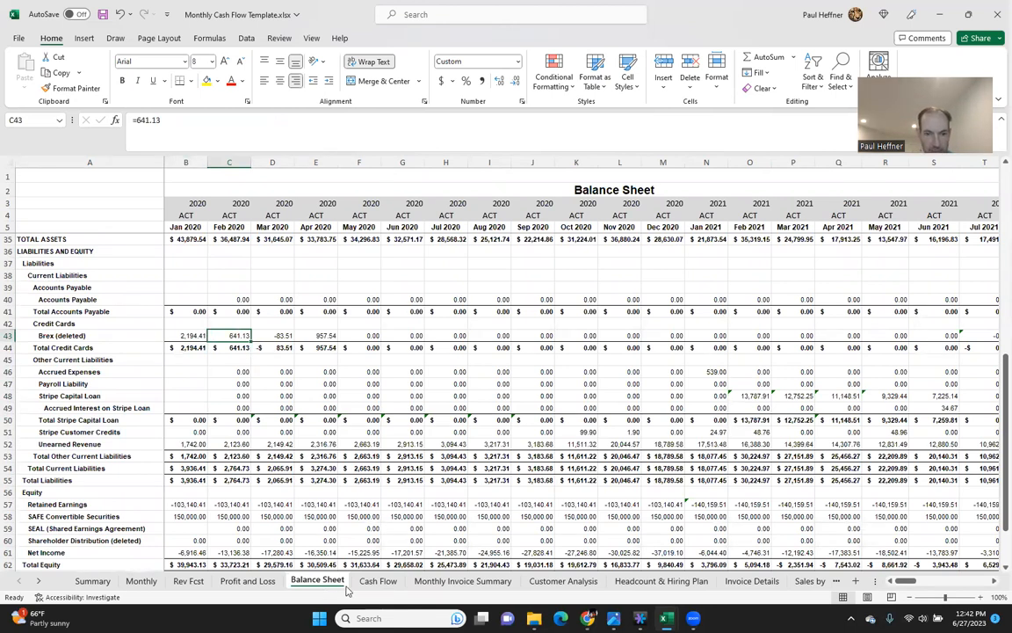
On the Cash Flow sheet, reverse the sign of the Feb 2020 Brex formula in C40 with =-('Balance Sheet'!B43-'Balance Sheet'!C43)
click(357, 584)
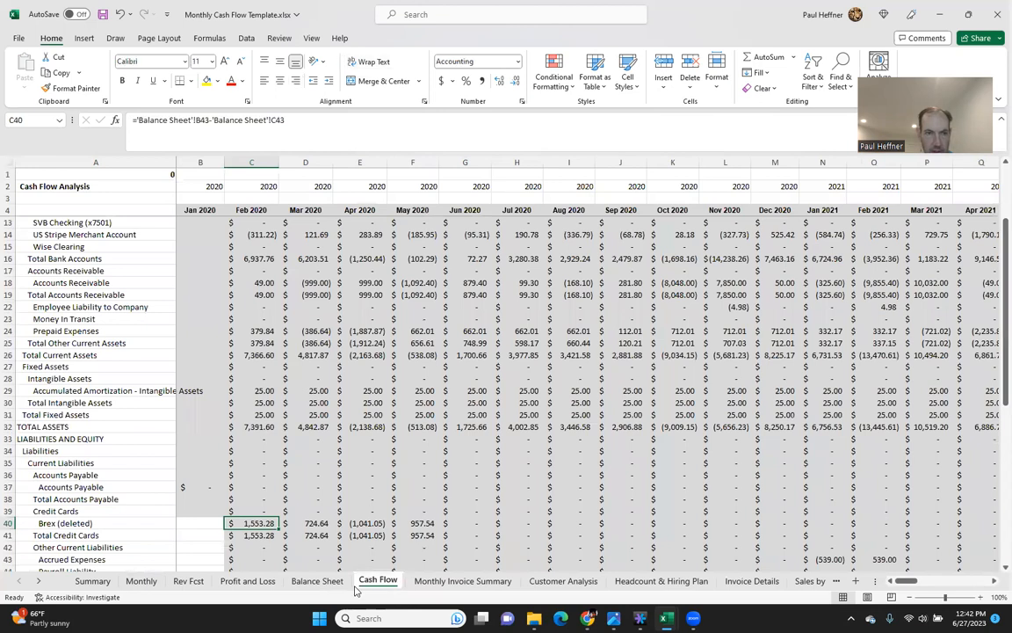
click(136, 123)
text(-()
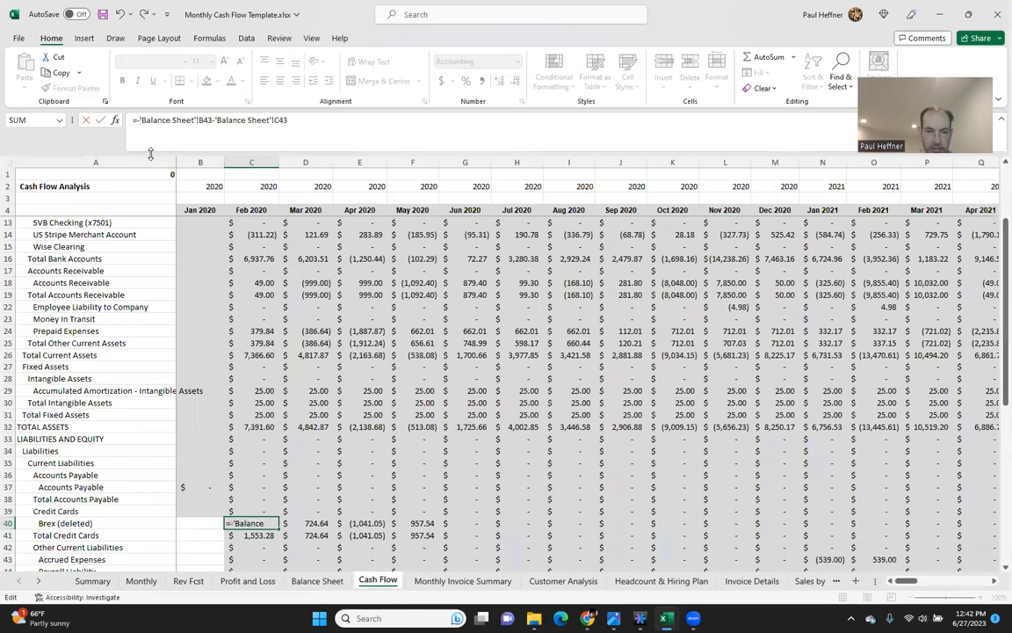
click(306, 128)
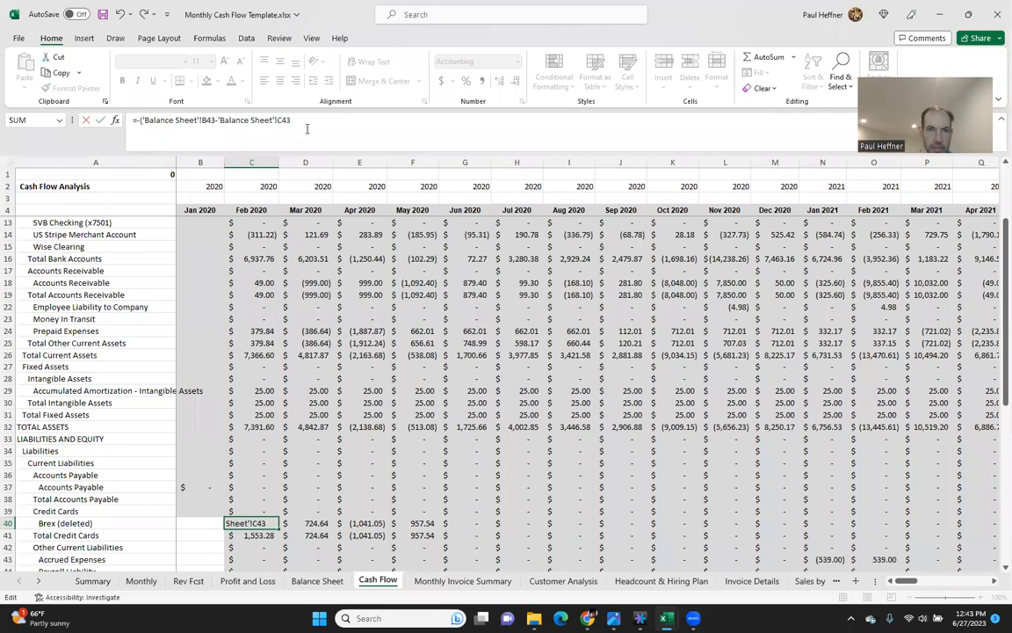
text())
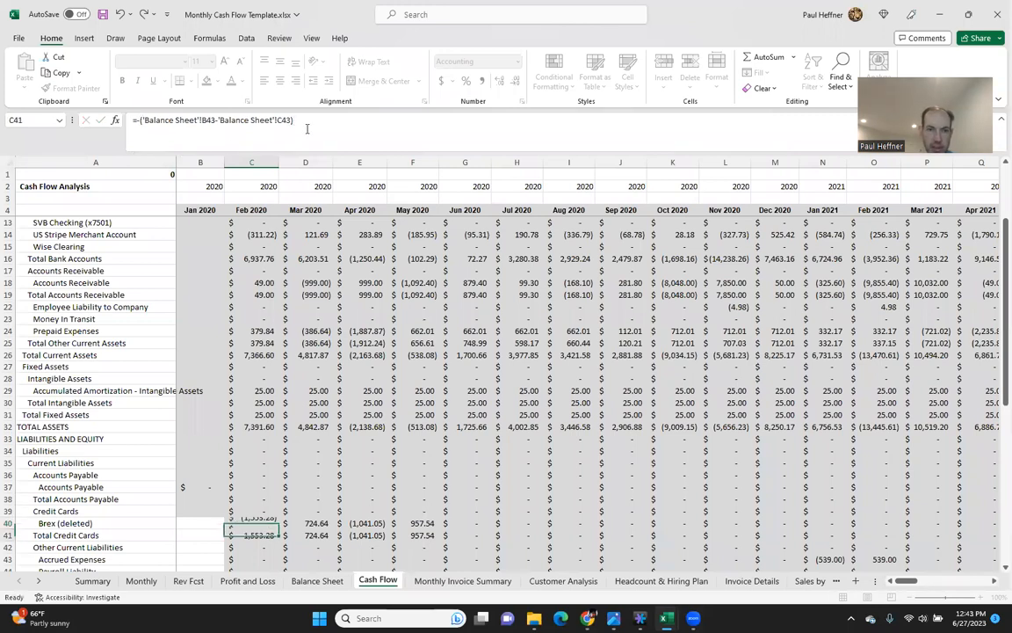
key(Return)
Copy the sign-reversed Brex formula from C40 up the Feb 2020 column to the LIABILITIES AND EQUITY row, C33
key(Up)
key(ctrl+c)
key(shift+Up)
key(shift+Up)
key(shift+Up)
key(shift+Up)
key(shift+Up)
key(shift+Up)
key(shift+Up)
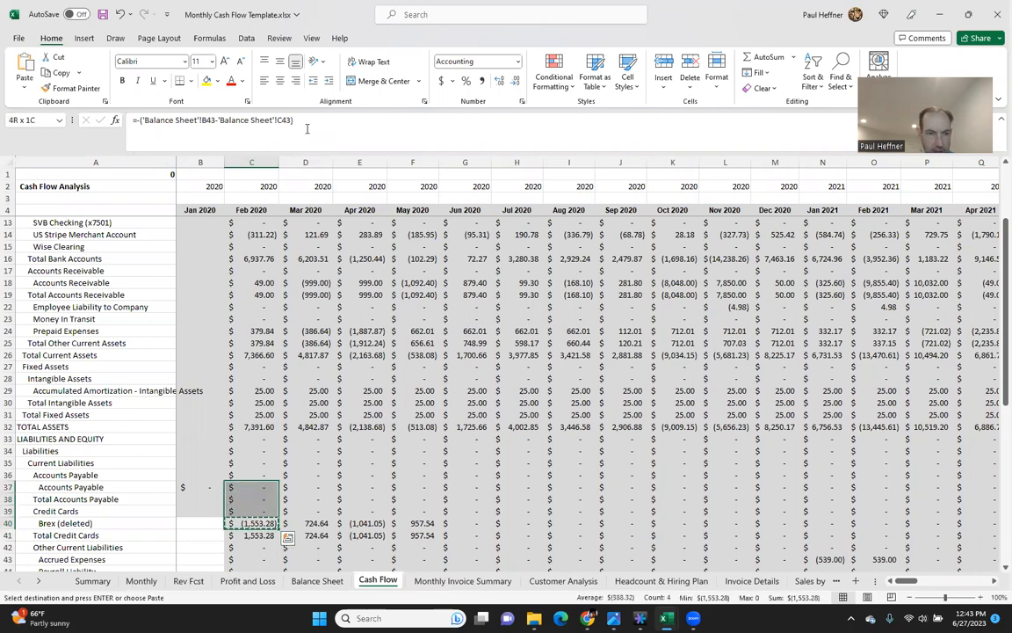
key(ctrl+v)
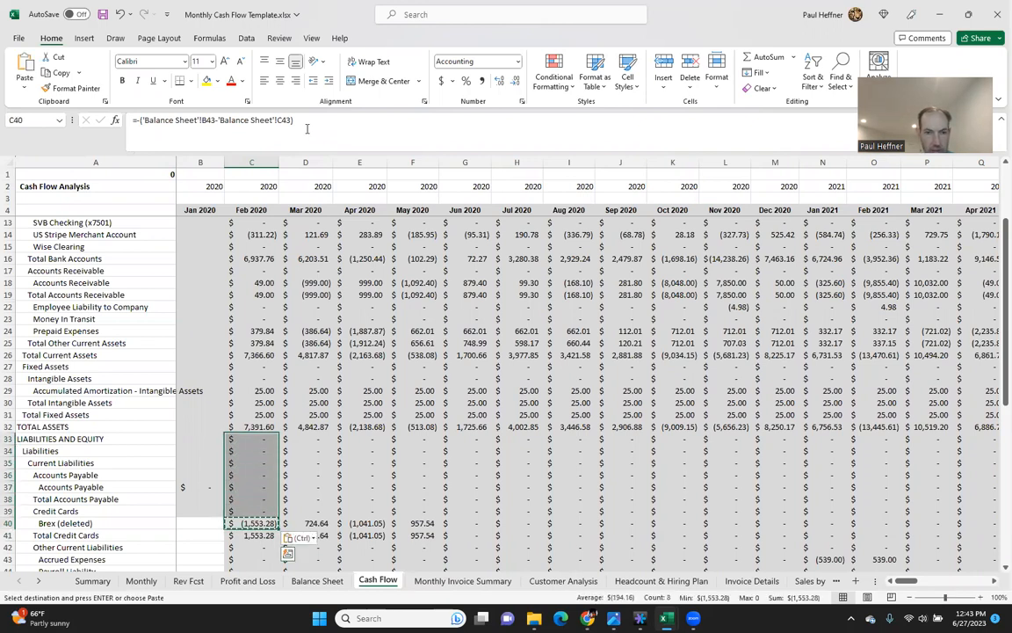
Copy the sign-reversed formula in C33 across all months to Dec-25 and down to TOTAL LIABILITIES AND EQUITY in row 60
key(Up)
key(Up)
key(Up)
key(Up)
key(Up)
key(Up)
key(Up)
key(ctrl+c)
key(ctrl+shift+Right)
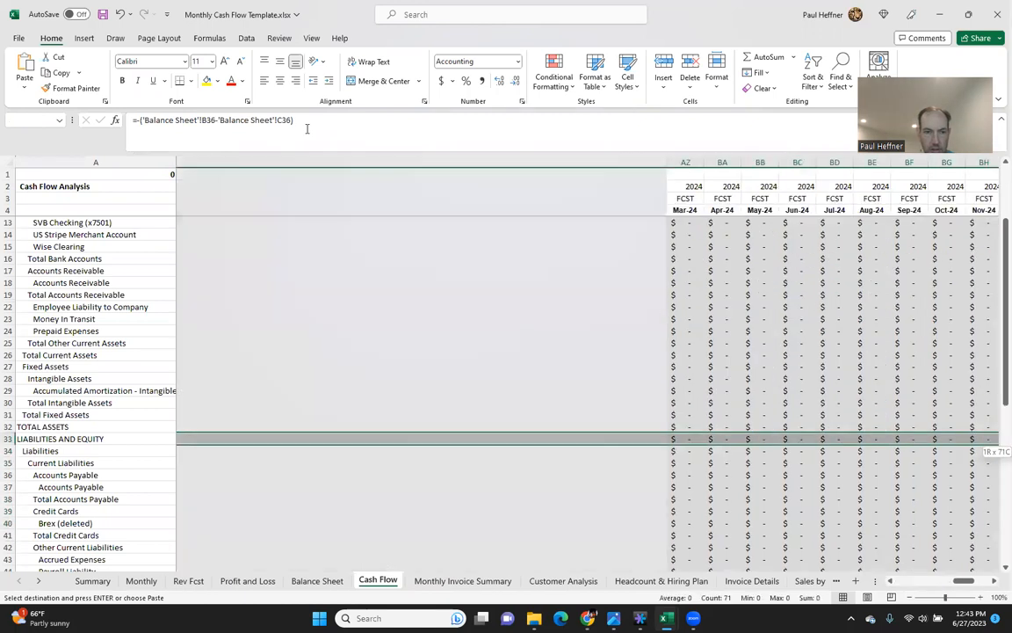
key(ctrl+v)
key(ctrl+shift+Down)
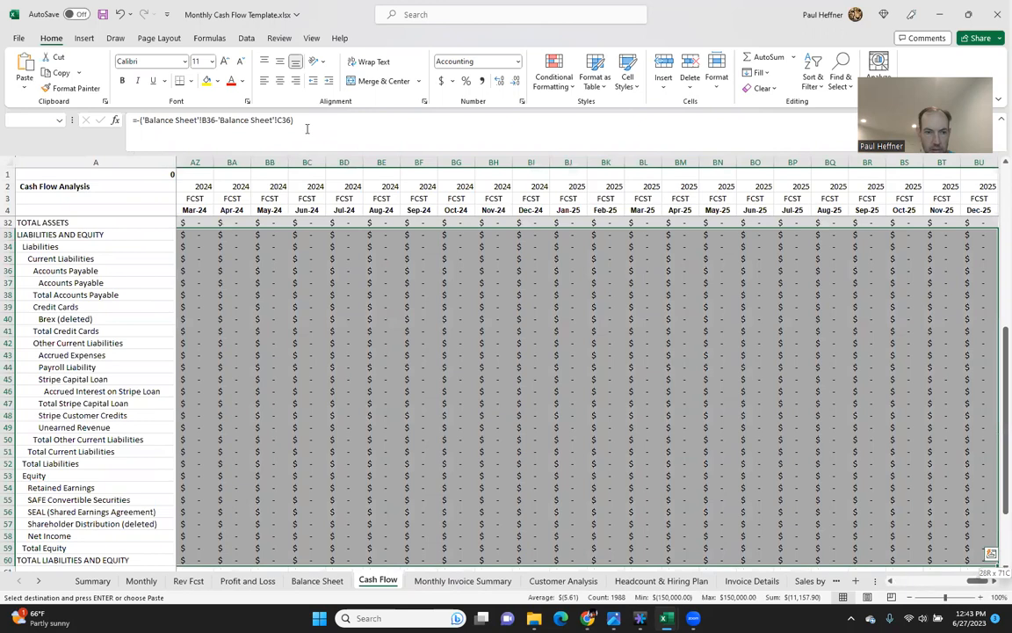
key(shift+Down)
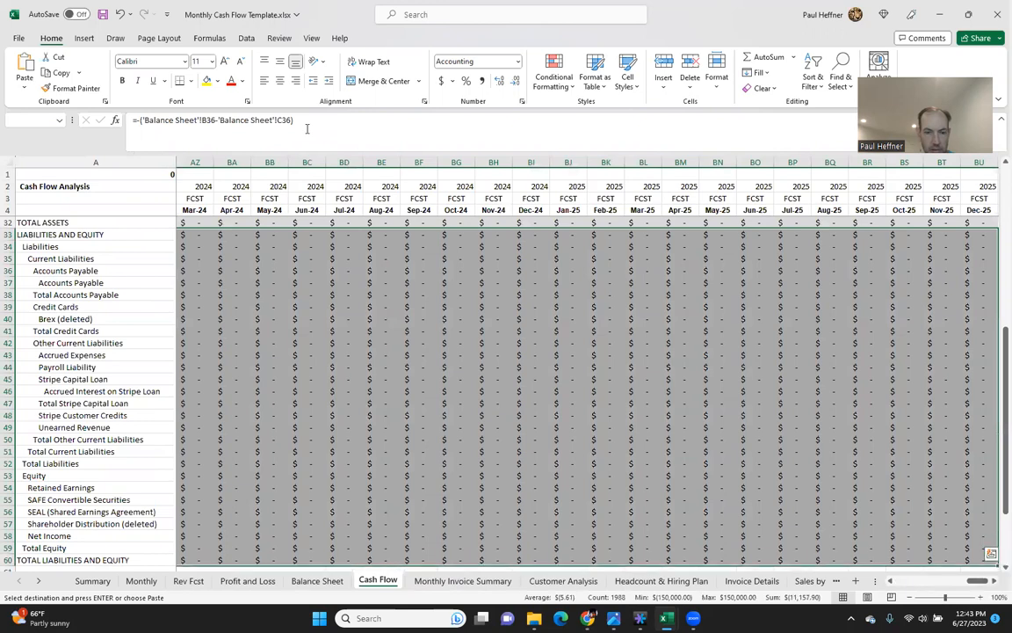
key(ctrl+v)
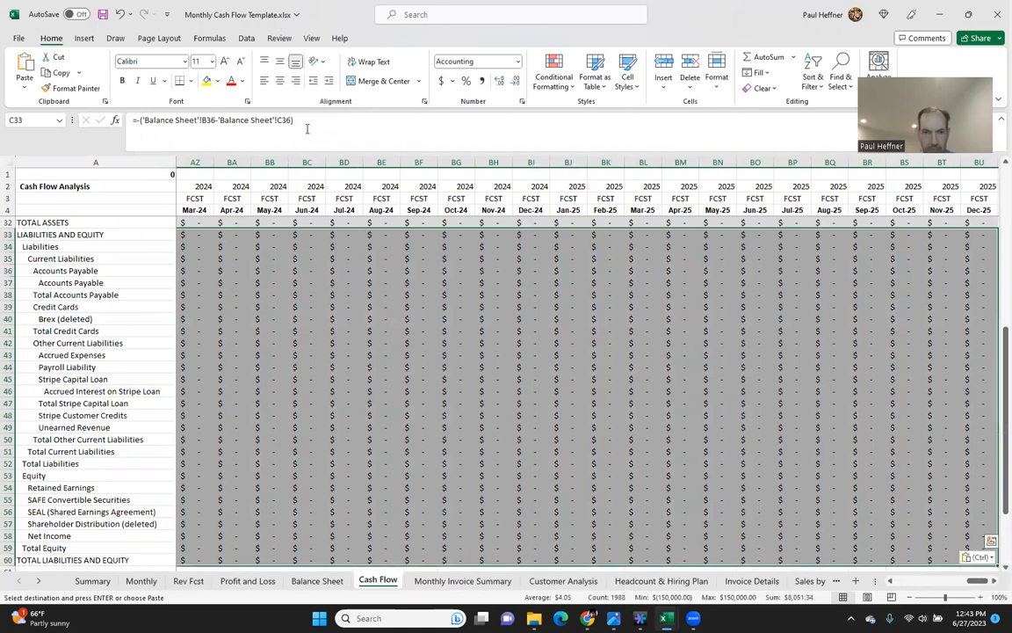
Examine the Feb 2020 column from the sign-reversed liability and equity rows down to the Total Cash Flow row
key(ctrl+Down)
key(Down)
key(Down)
key(Down)
key(Down)
key(Down)
key(Down)
key(Down)
key(Down)
key(Down)
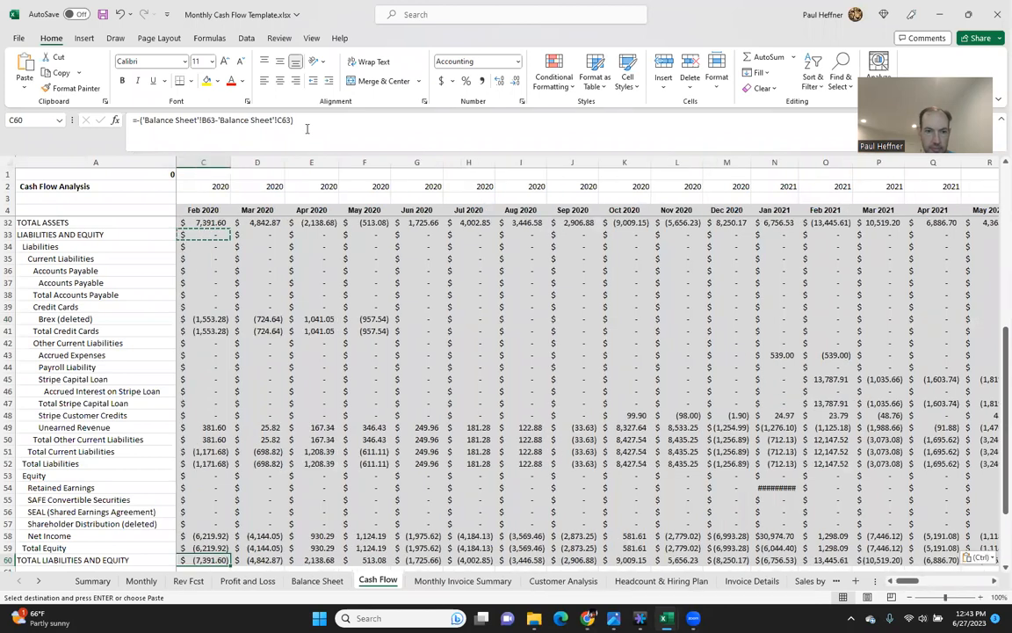
key(Down)
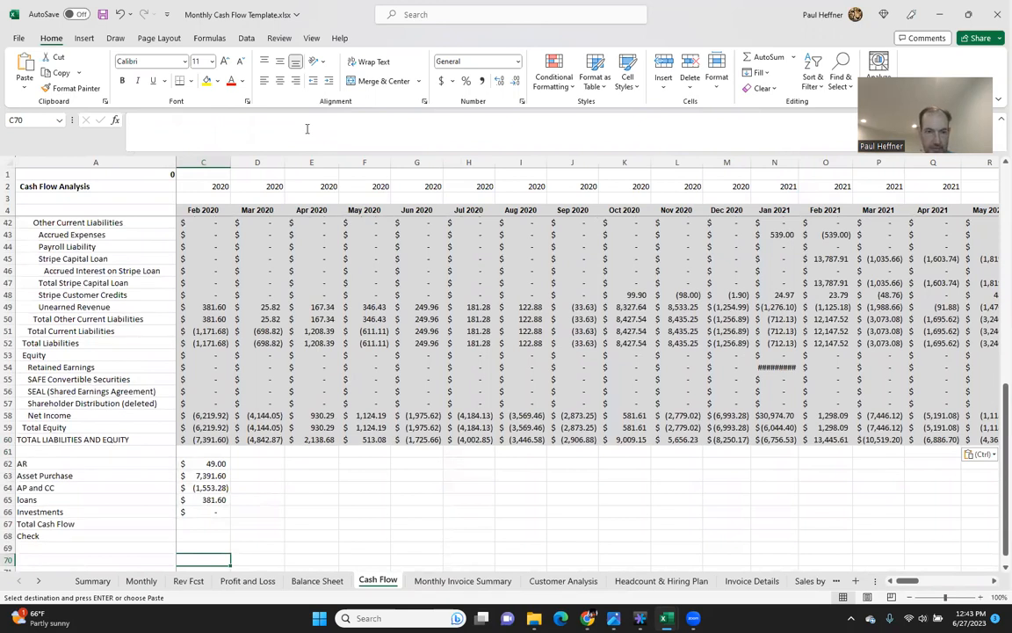
key(Up)
key(Up)
key(Up)
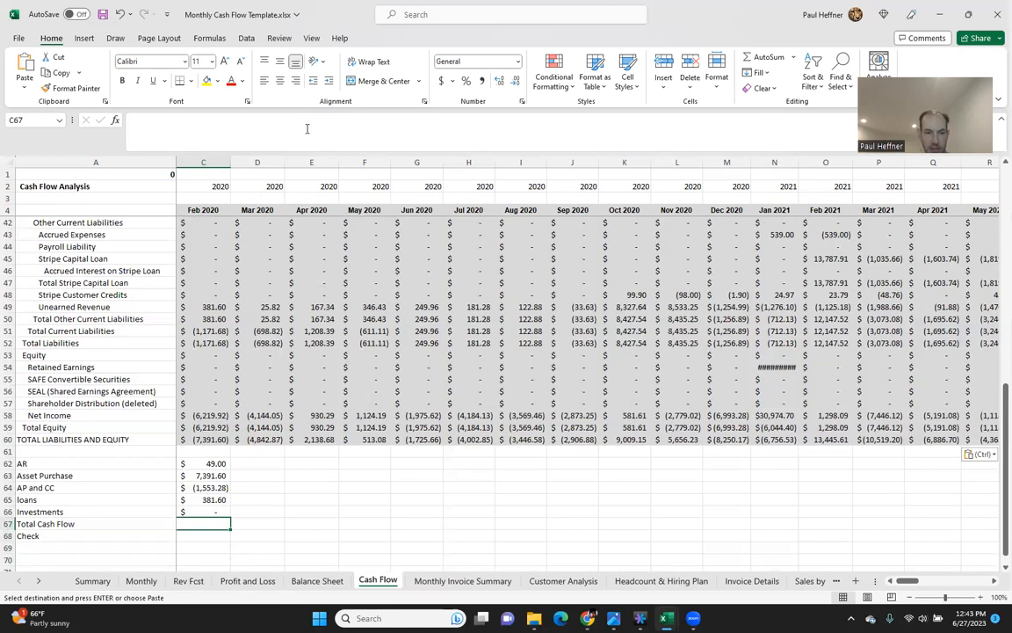
Review the Feb 2020 summary entries between AR and Total Cash Flow, including the AR formula in C62
key(Left)
key(Left)
key(Right)
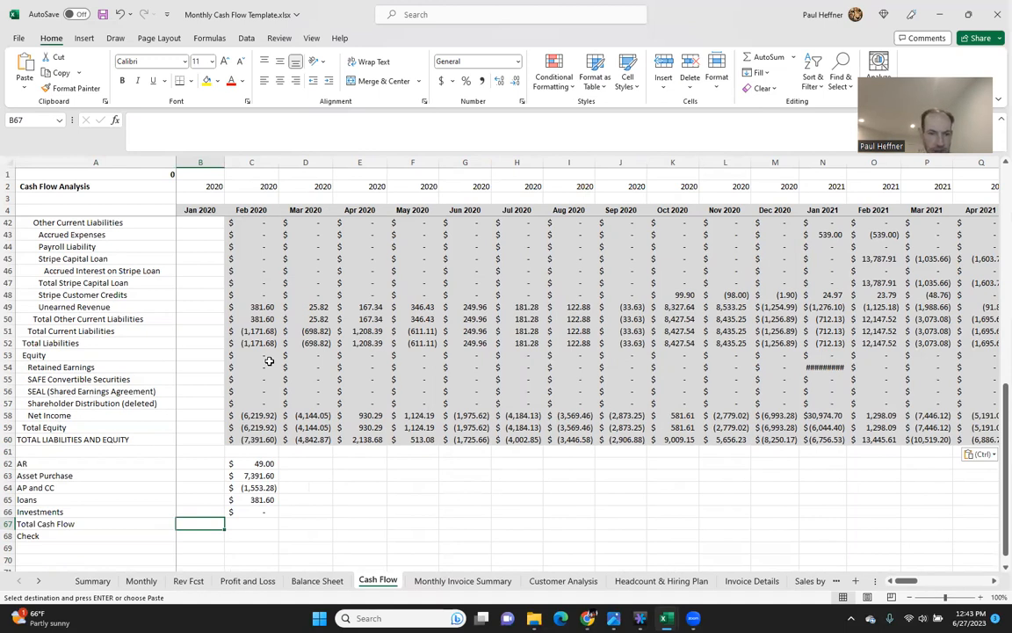
key(Right)
key(Up)
key(Up)
key(Down)
key(Down)
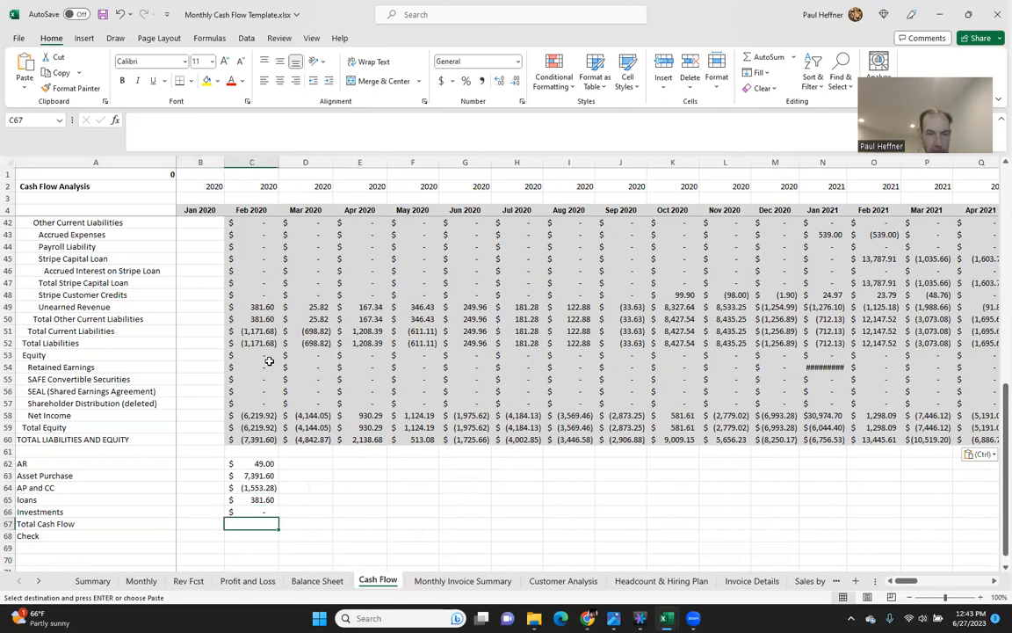
key(Up)
key(Up)
key(Up)
key(Up)
key(Up)
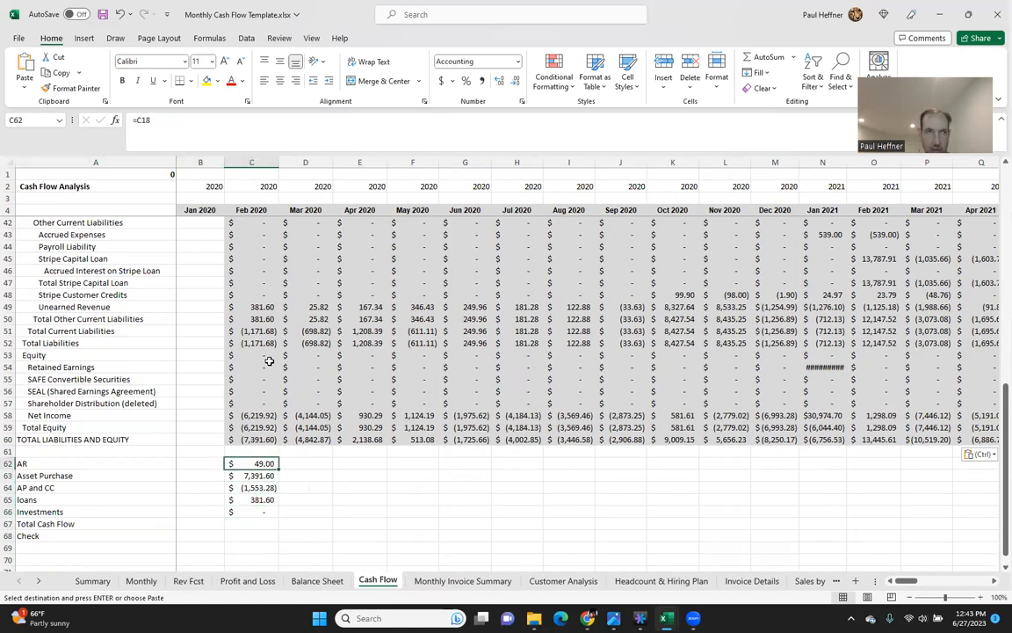
Inspect the Feb 2020 Net Income formula in C58 and switch to the Balance Sheet's equity rows
key(Up)
key(Up)
key(Up)
key(Up)
key(Down)
key(Up)
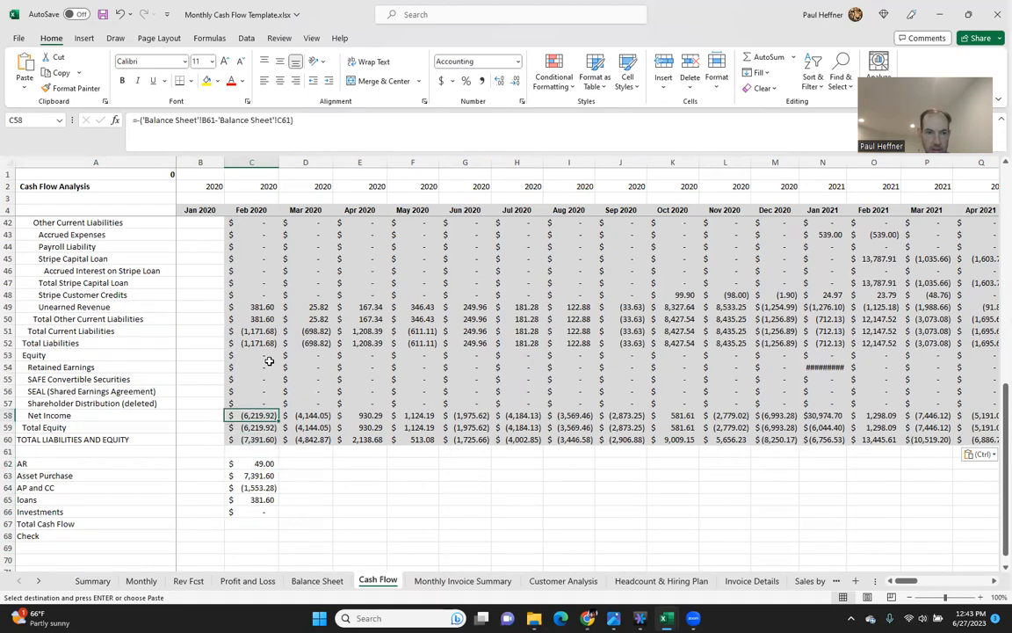
key(Left)
key(Left)
key(Right)
key(Right)
click(321, 583)
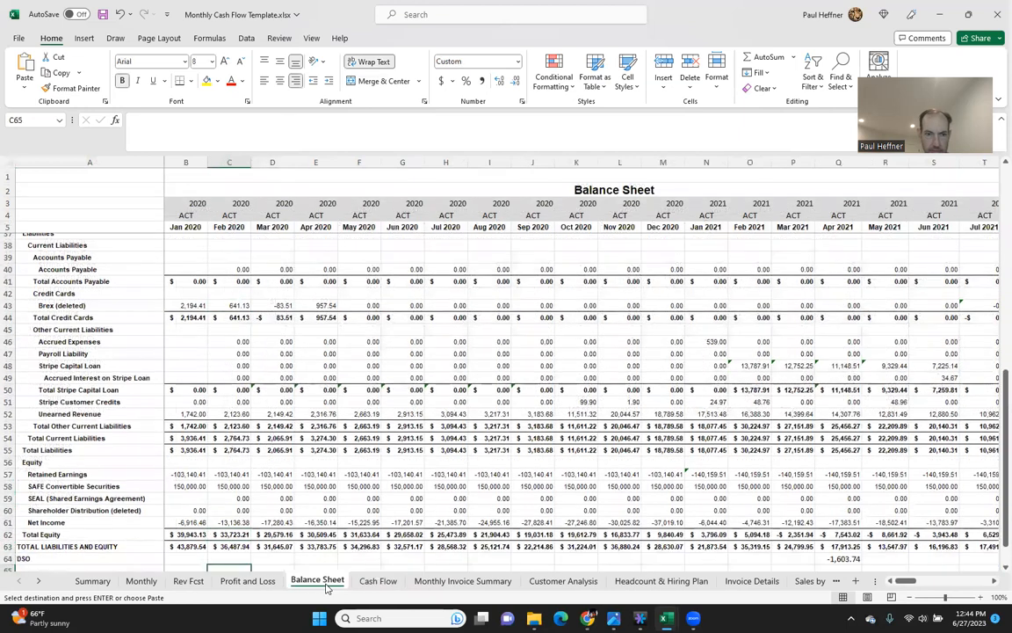
Compare the Balance Sheet's Net Income entries for Jan to Mar 2020 with the Net Income change formulas on the Cash Flow sheet
key(Down)
key(Down)
key(Down)
key(Down)
key(Down)
key(Up)
key(Up)
key(Up)
key(Up)
key(Up)
key(Up)
key(Up)
key(Up)
key(Up)
key(Up)
key(Up)
key(Up)
key(Up)
key(Up)
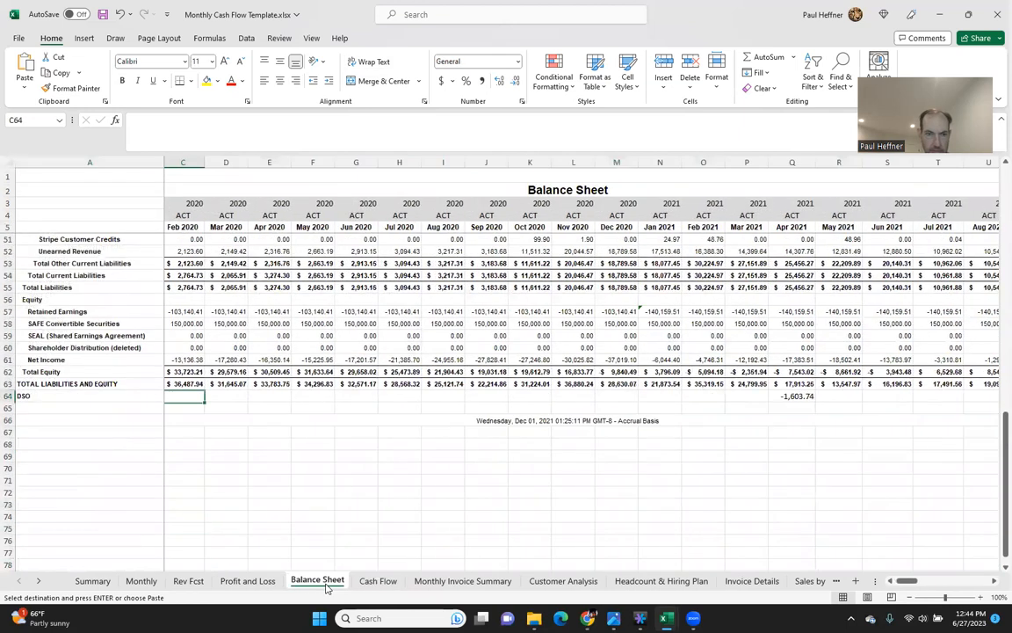
key(Up)
key(Up)
key(Up)
key(Right)
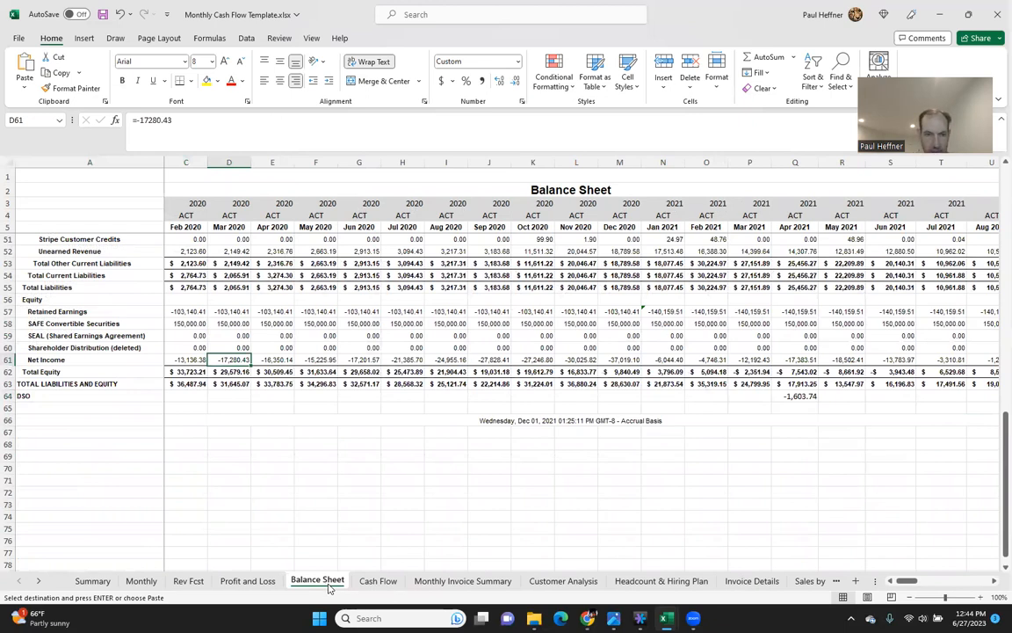
key(Left)
key(Left)
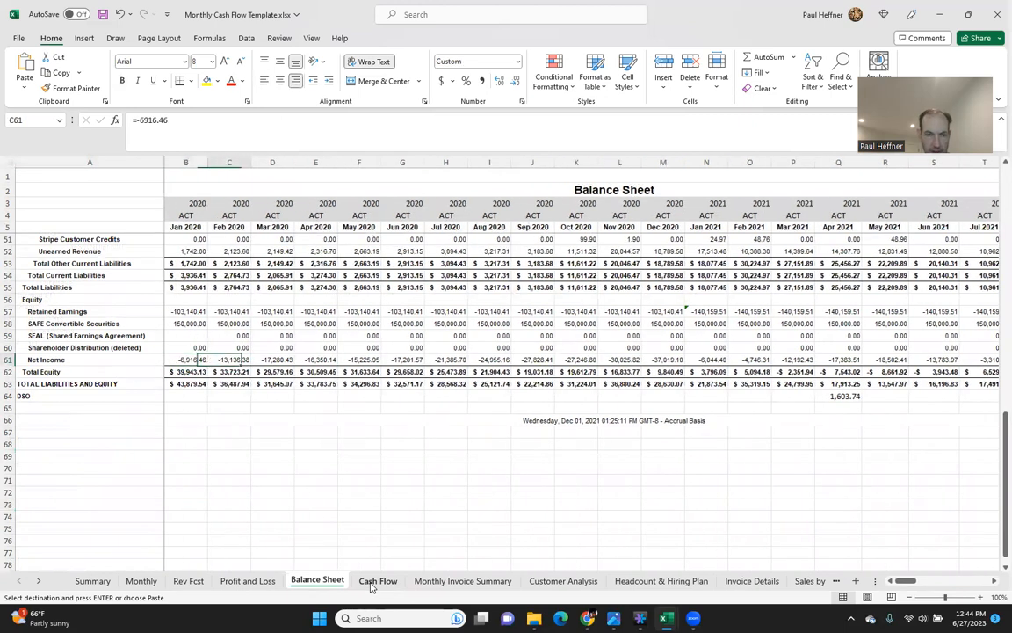
key(Right)
click(371, 585)
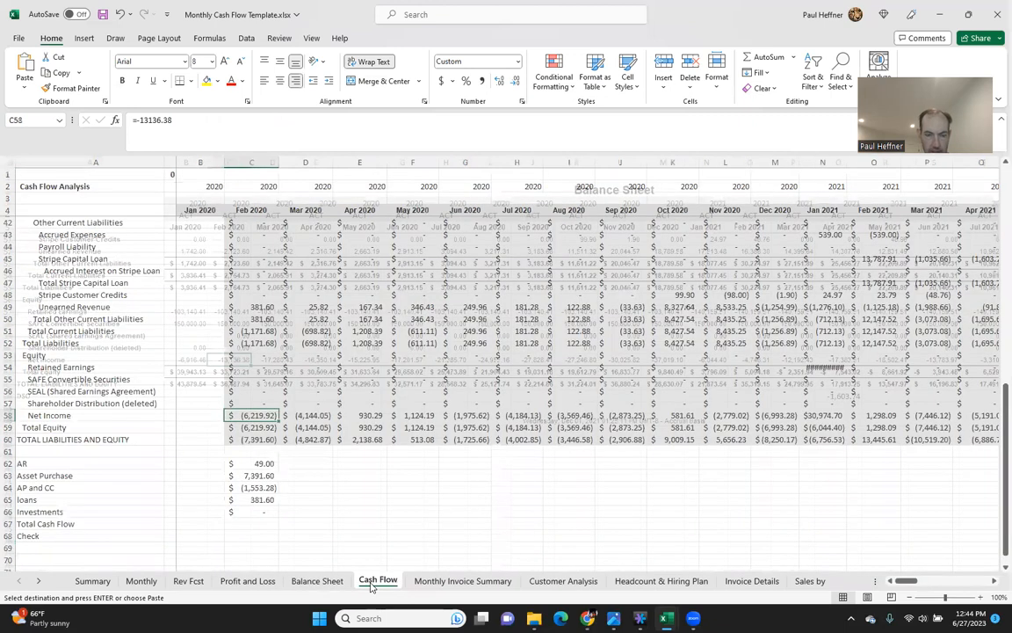
key(Right)
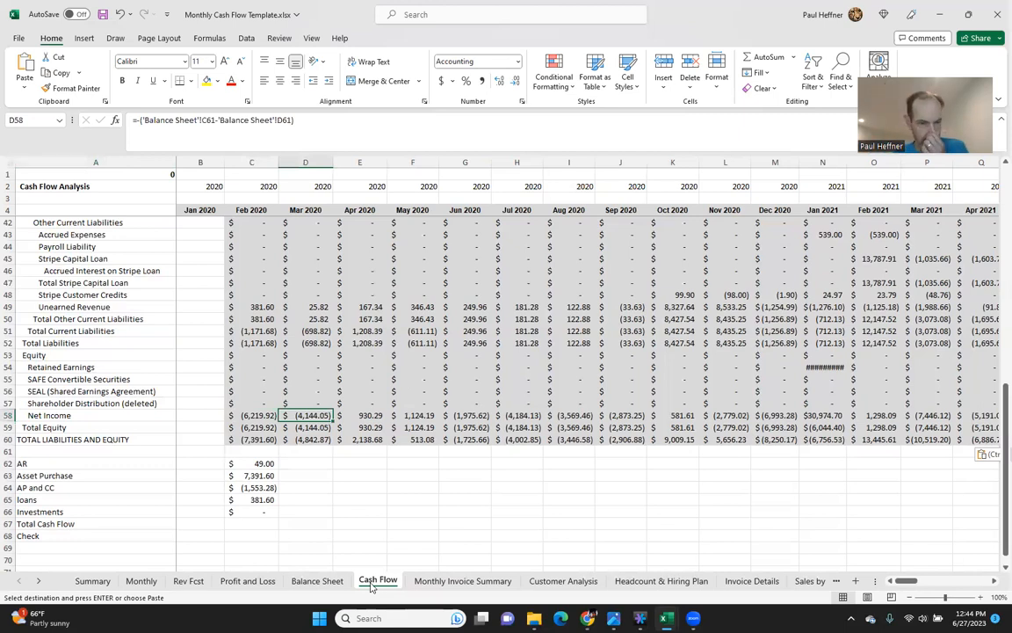
Enter =SUM(C62:C66)+C58 as the Feb 2020 Total Cash Flow in C67, adding net income to the summary lines
key(Left)
key(Down)
key(Down)
key(Down)
key(Down)
key(Down)
key(Down)
key(Down)
key(Down)
key(Down)
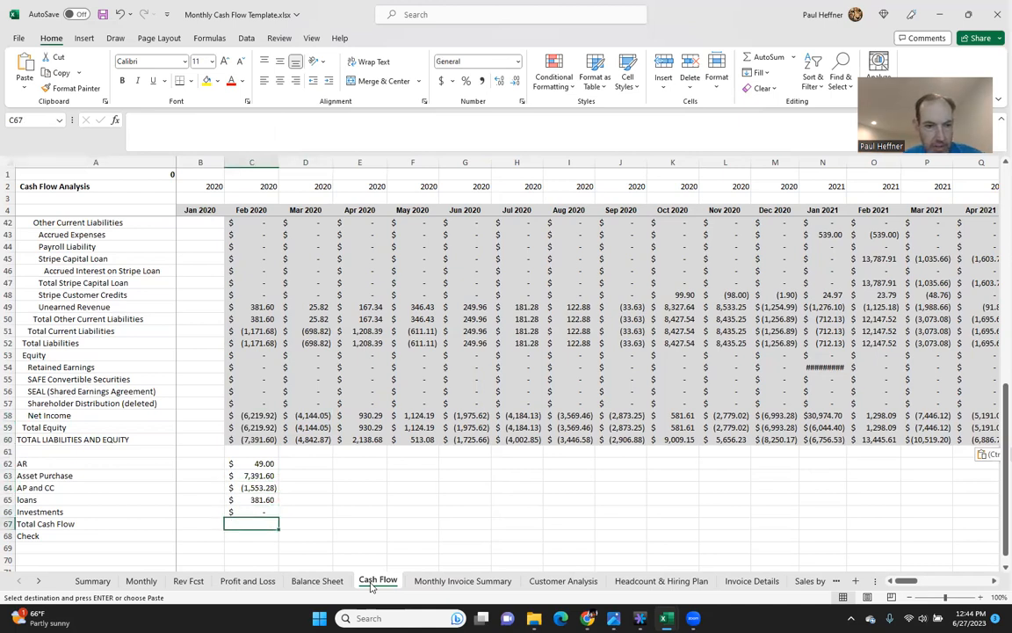
text(=sum)
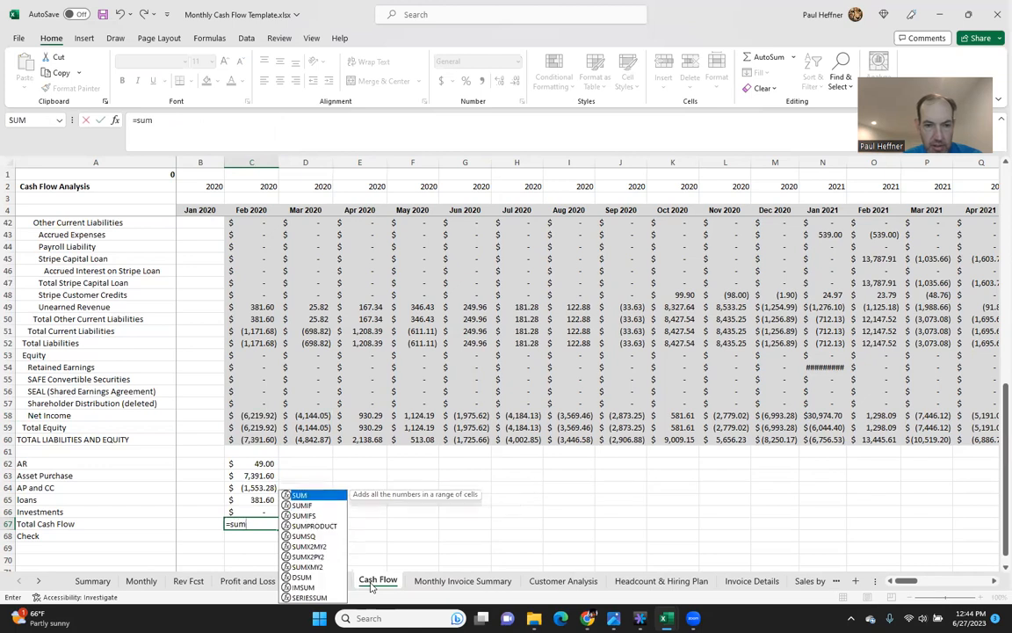
text(()
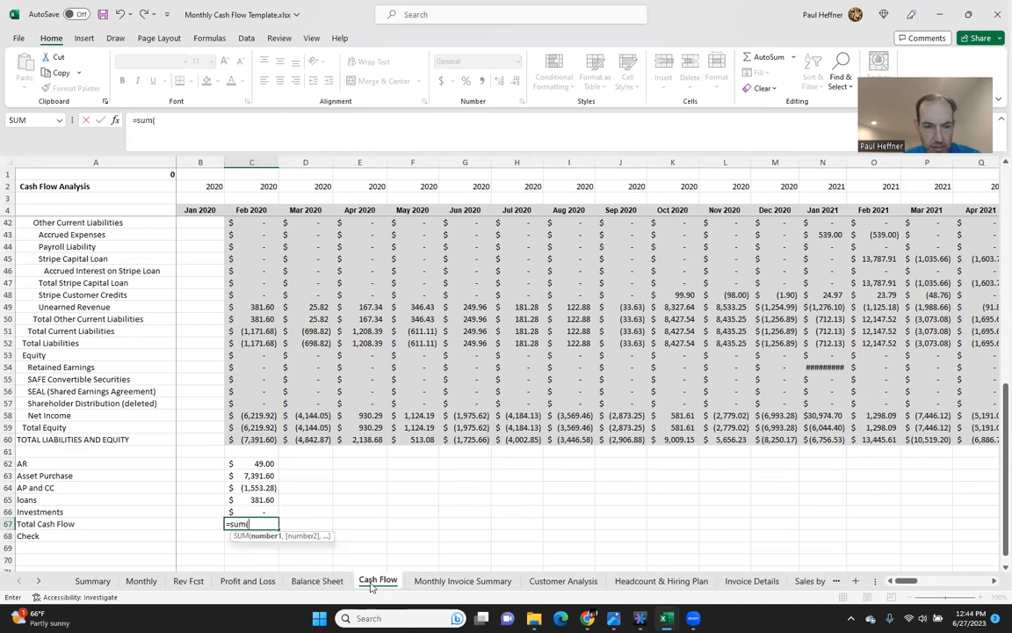
key(Up)
key(shift+Up)
key(shift+Up)
key(shift+Up)
key(shift+Up)
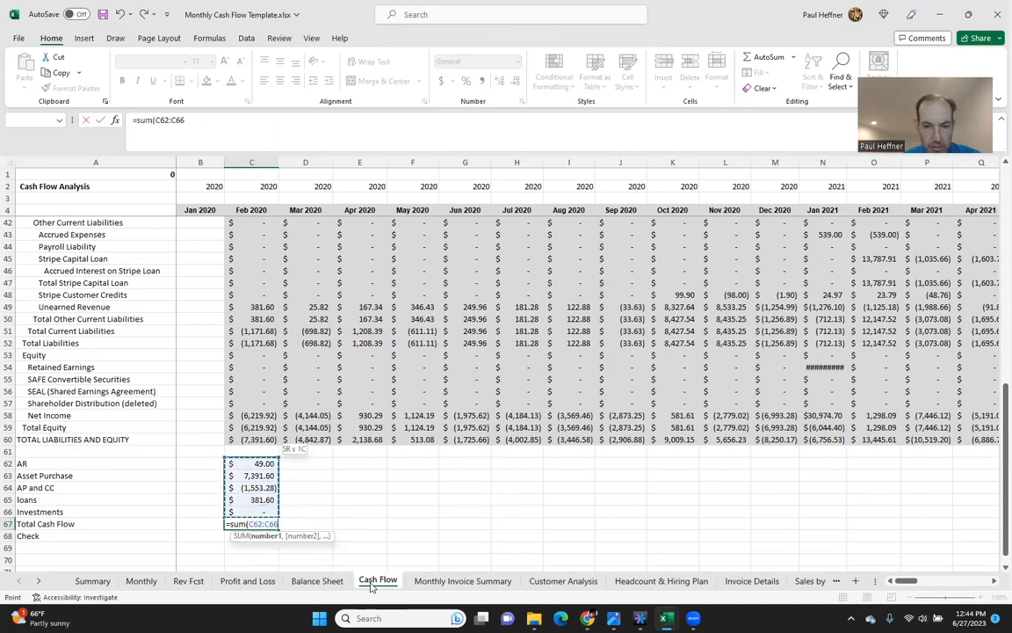
text()+)
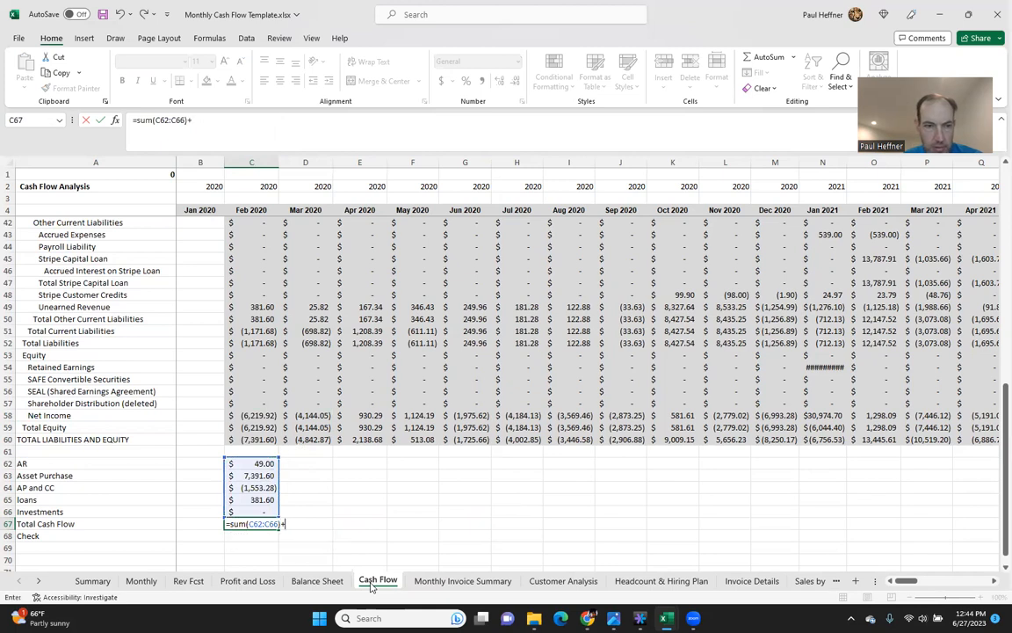
click(259, 415)
key(Return)
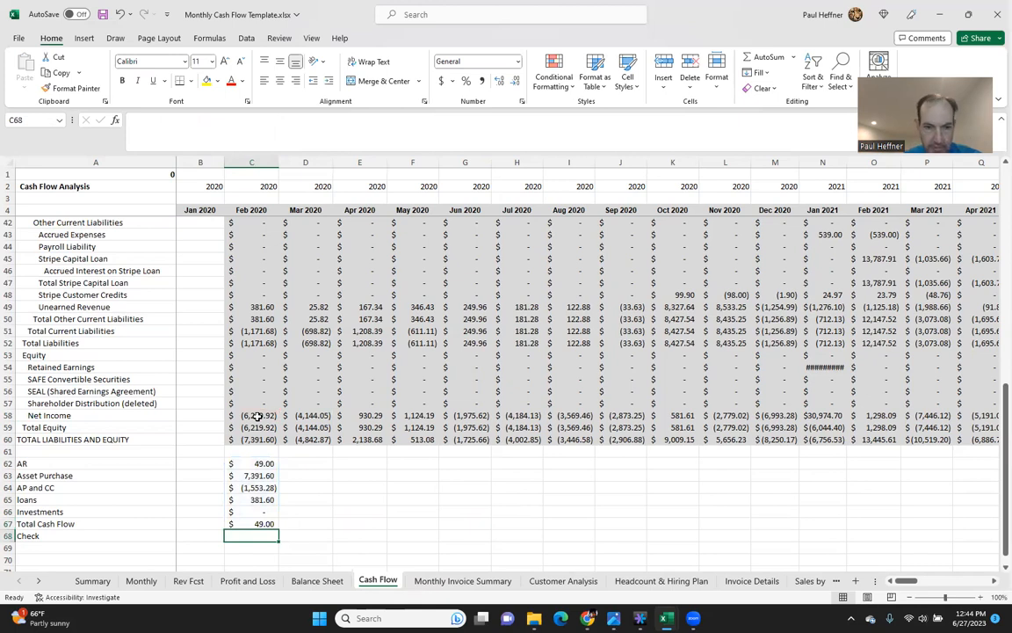
Enter ='Balance Sheet'!C19-'Balance Sheet'!B19 in the Feb 2020 Check cell C68 and apply the Accounting format
text(=)
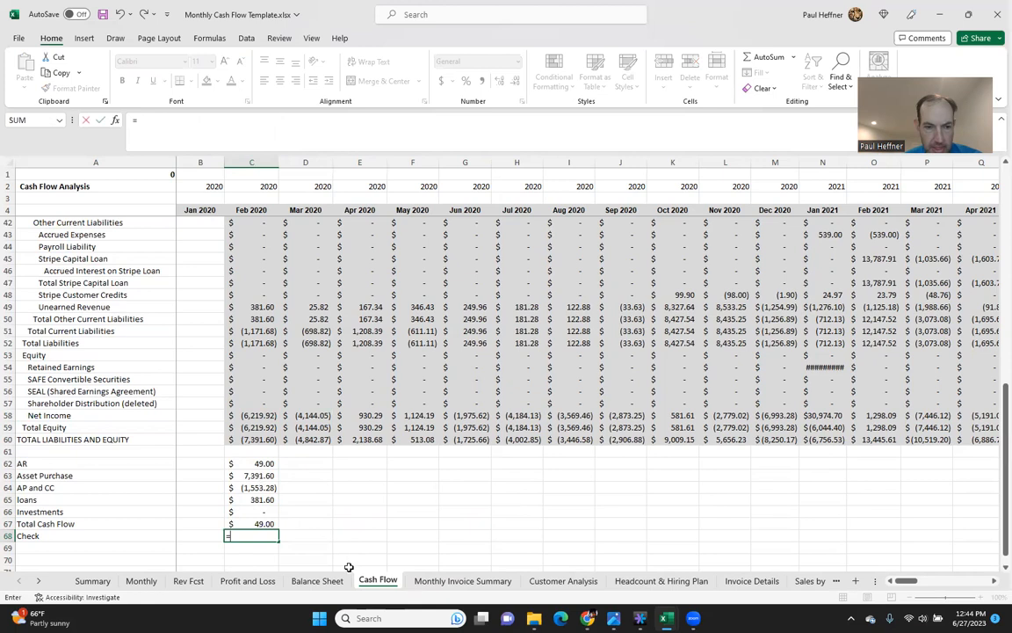
key(Escape)
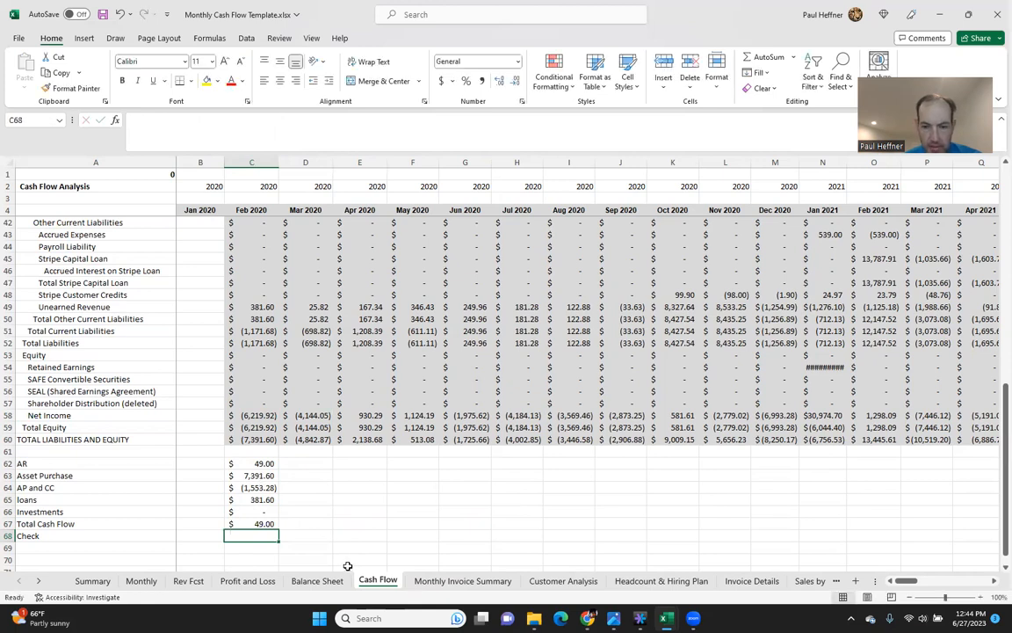
text(=)
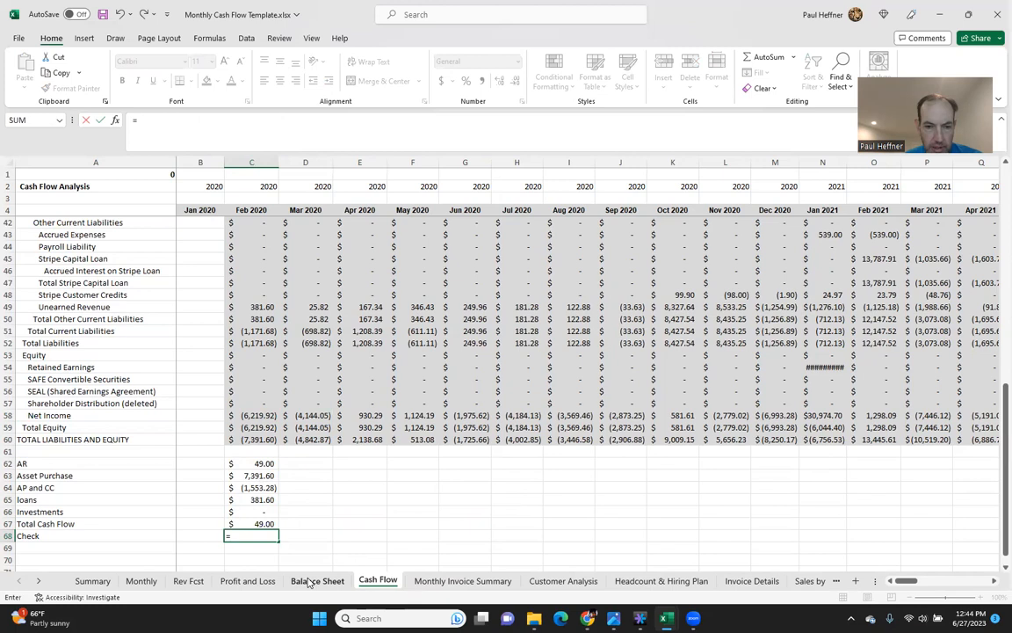
click(310, 582)
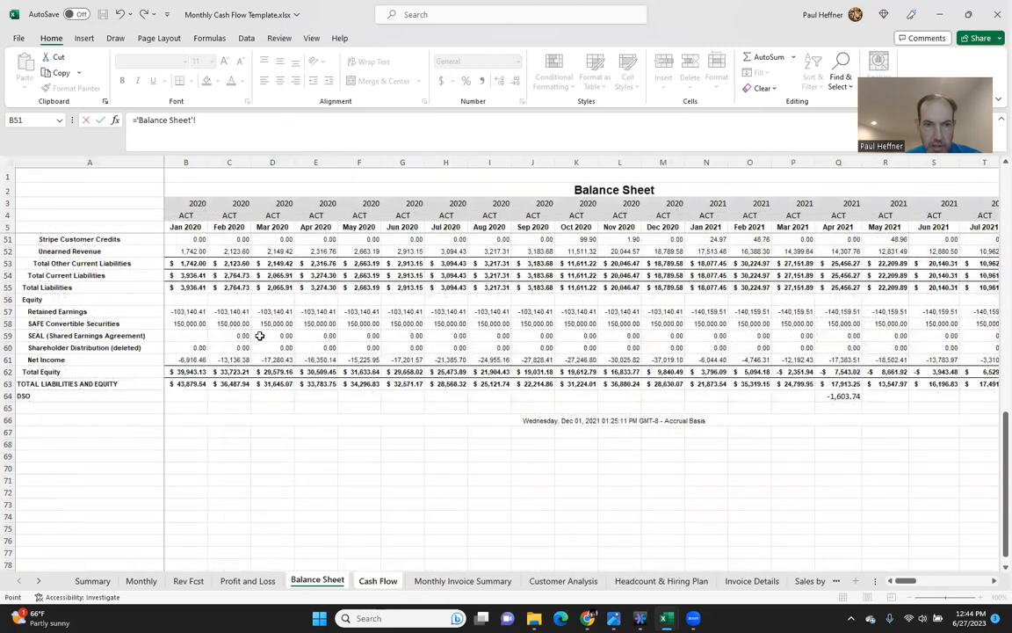
scroll(342, 296, up, 10)
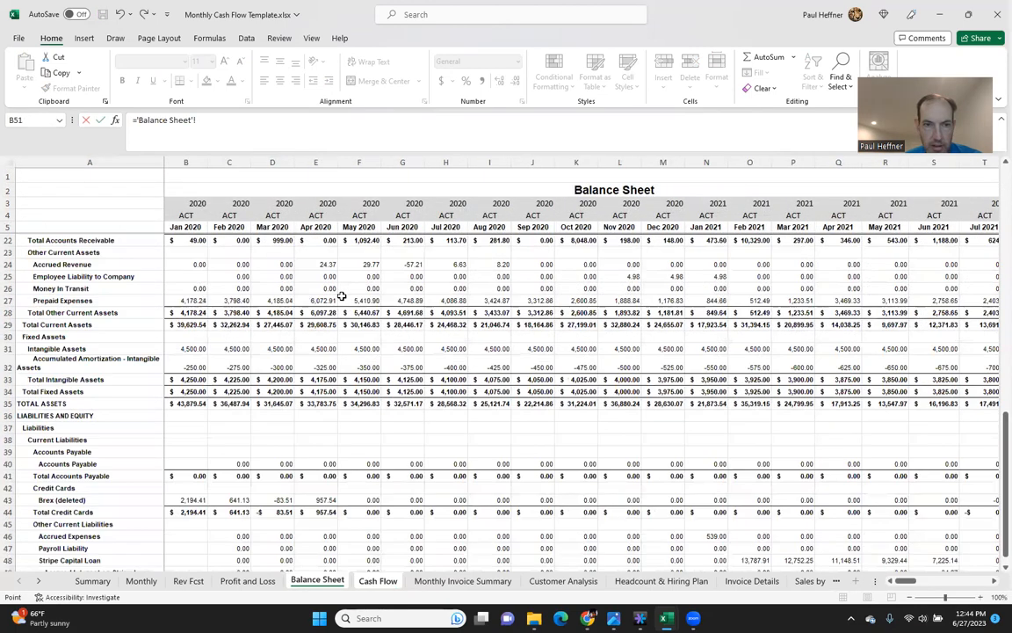
scroll(342, 296, up, 5)
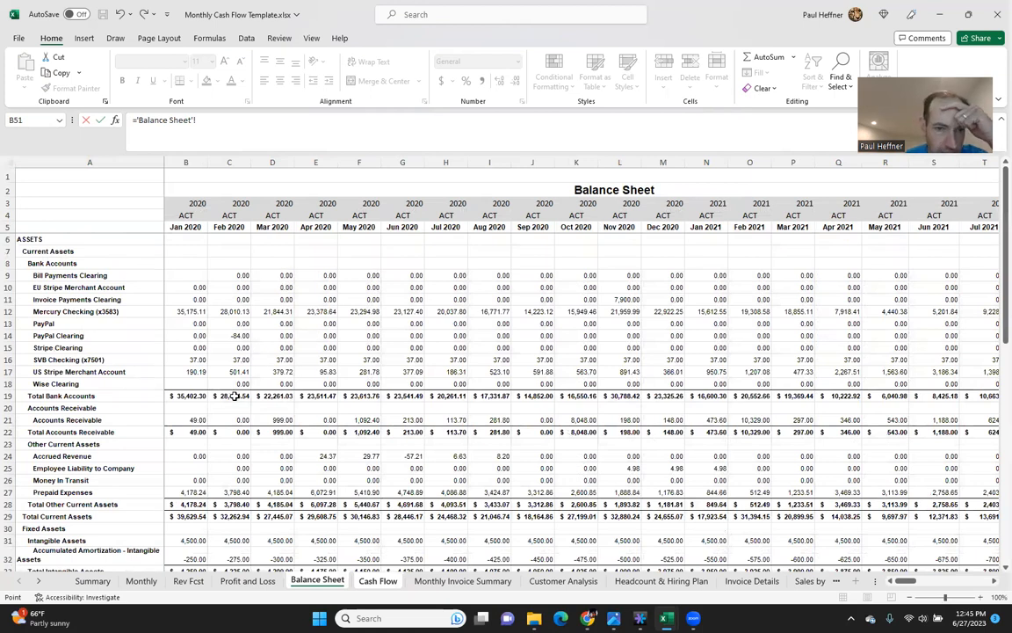
click(234, 397)
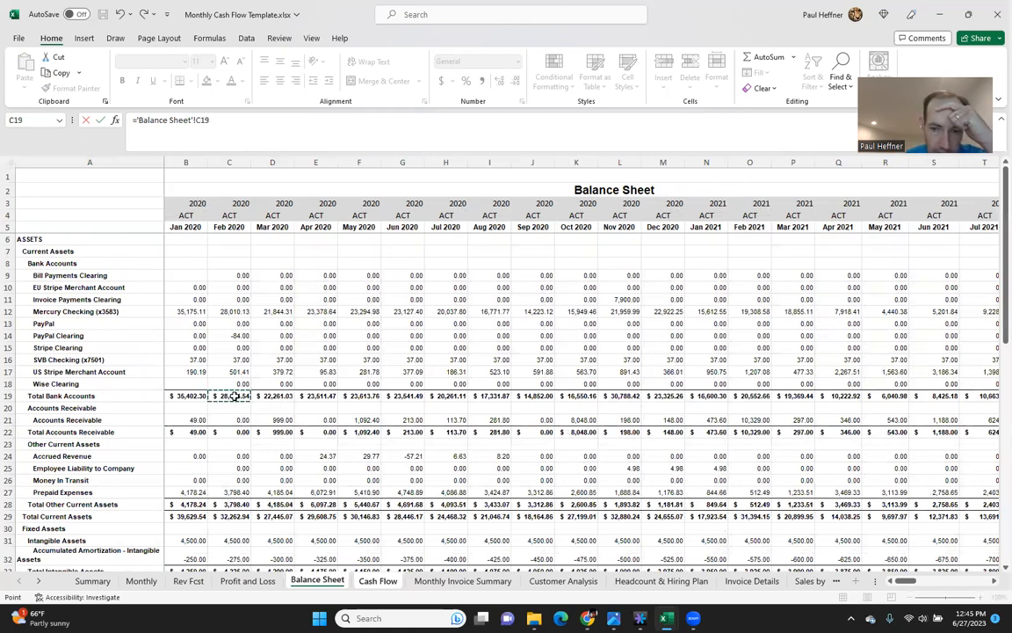
text(-)
click(199, 396)
key(ctrl+Page_Down)
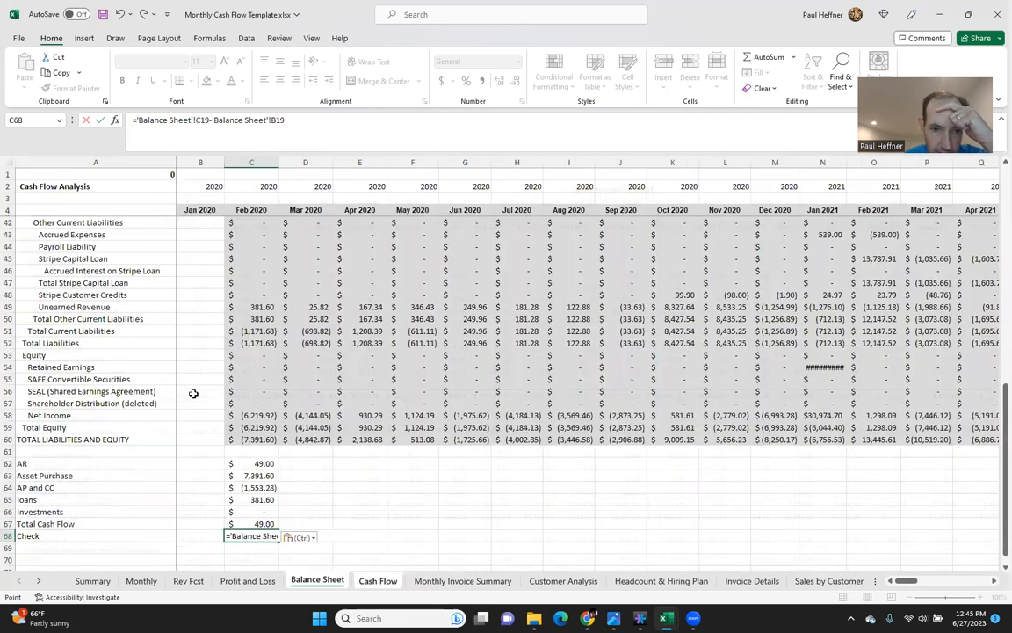
key(ctrl+Return)
click(444, 84)
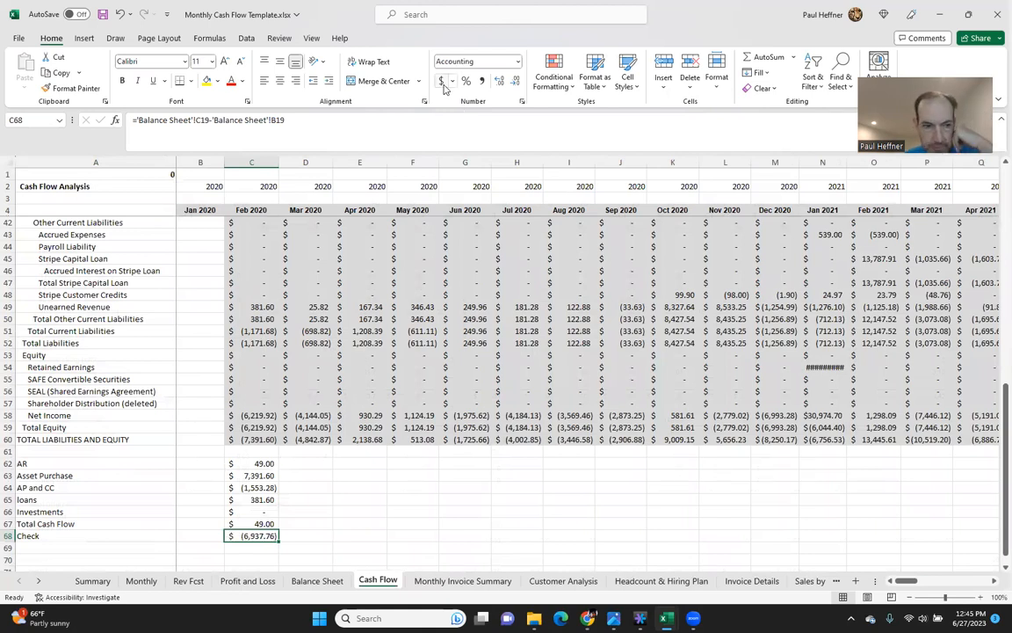
Inspect the Total Cash Flow formula in C67 and the Feb 2020 summary entries from Investments up to AR that feed it
key(Up)
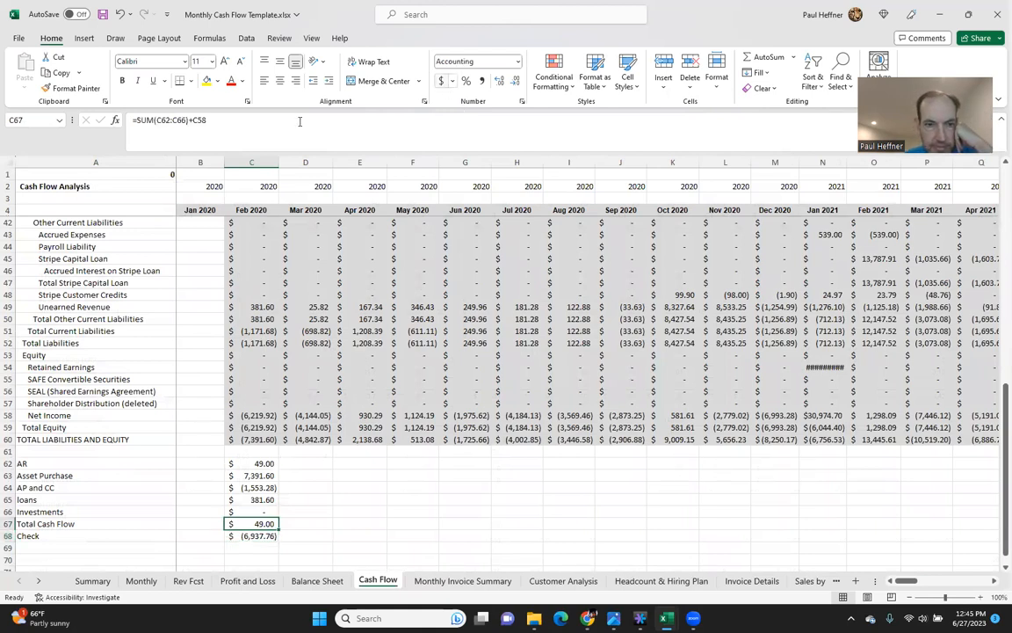
click(299, 121)
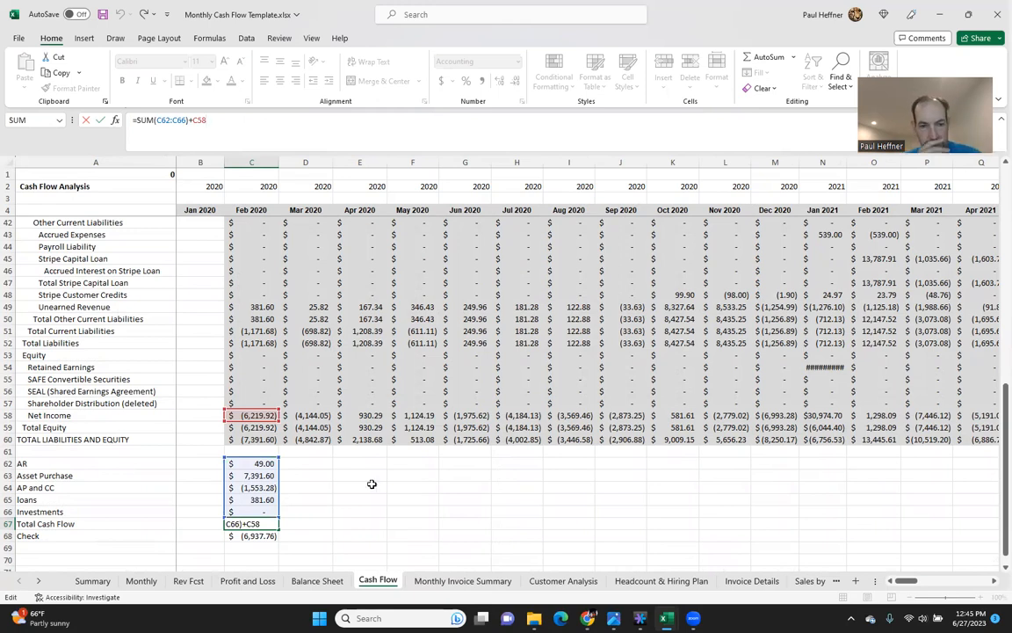
key(Escape)
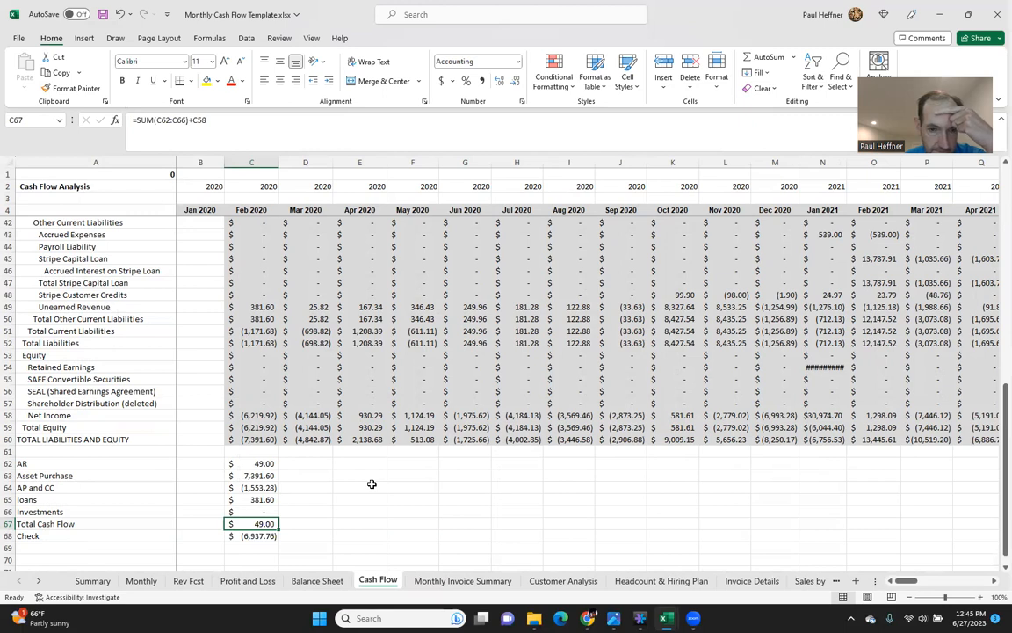
key(Up)
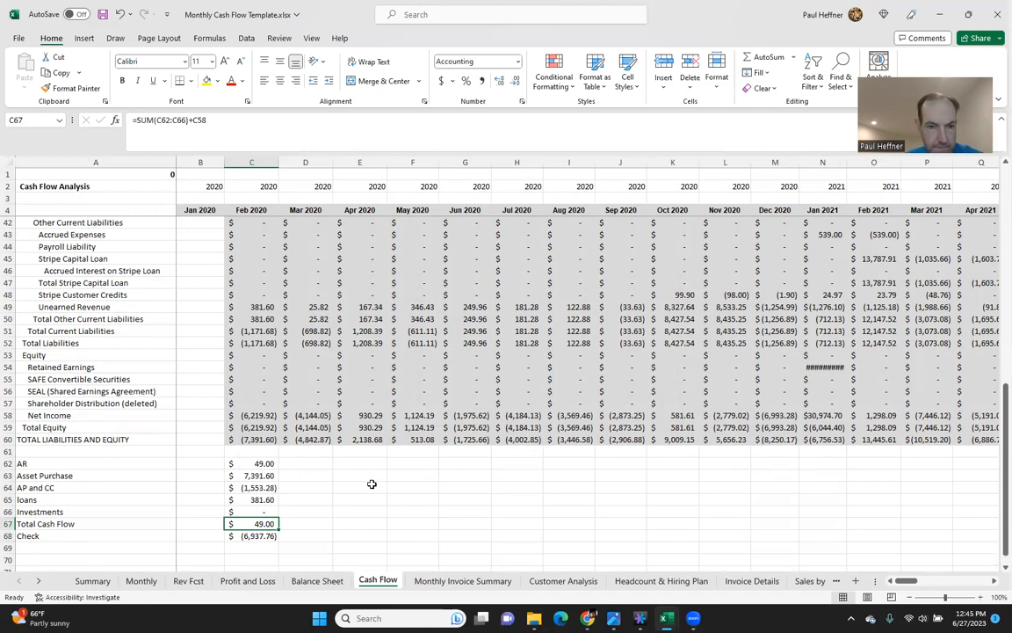
key(Up)
key(shift+Up)
key(shift+Up)
key(shift+Up)
key(shift+Up)
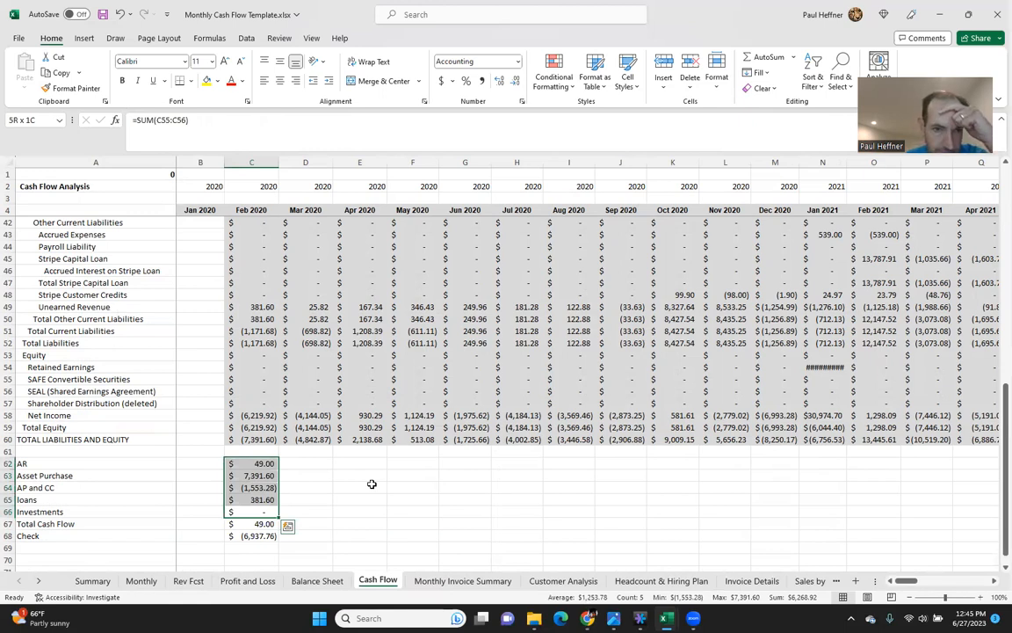
key(Up)
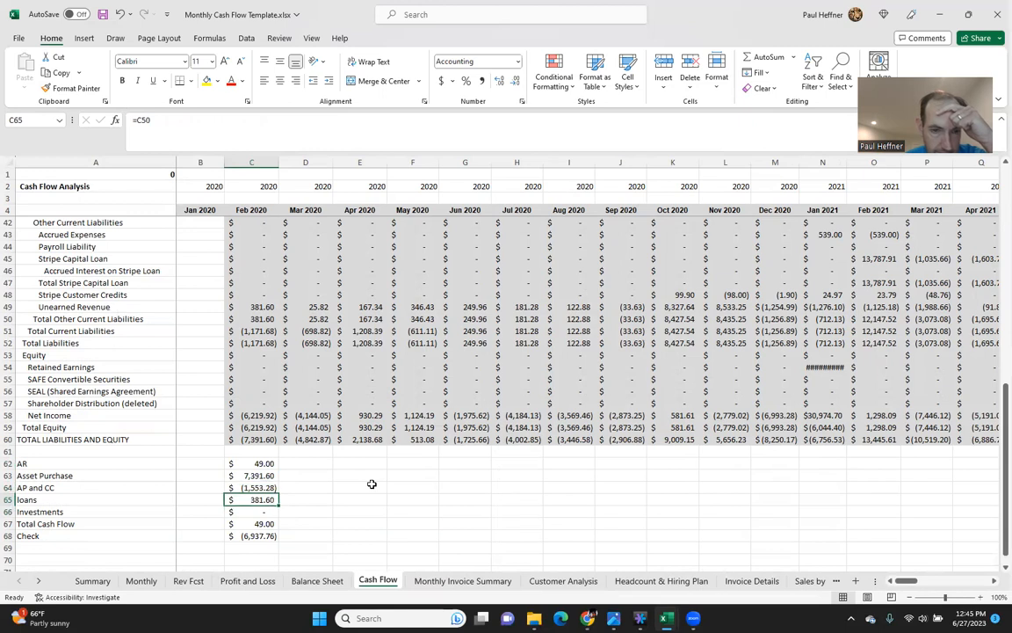
key(Up)
key(Up)
key(Up)
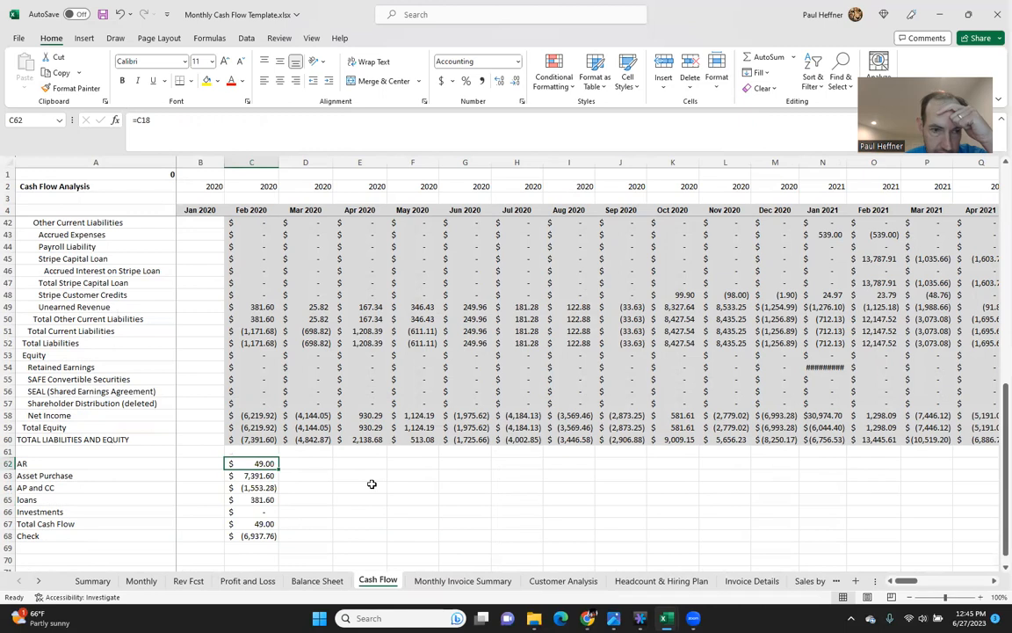
Examine the Feb 2020 asset changes on the Cash Flow sheet, from Total Bank Accounts down to Total Other Current Assets
key(Up)
key(Up)
key(Up)
key(Up)
key(Up)
key(Up)
key(Up)
key(Up)
key(Up)
key(Up)
key(Up)
key(Up)
key(Up)
key(Up)
key(Up)
key(Up)
key(Up)
key(Up)
key(Up)
key(Up)
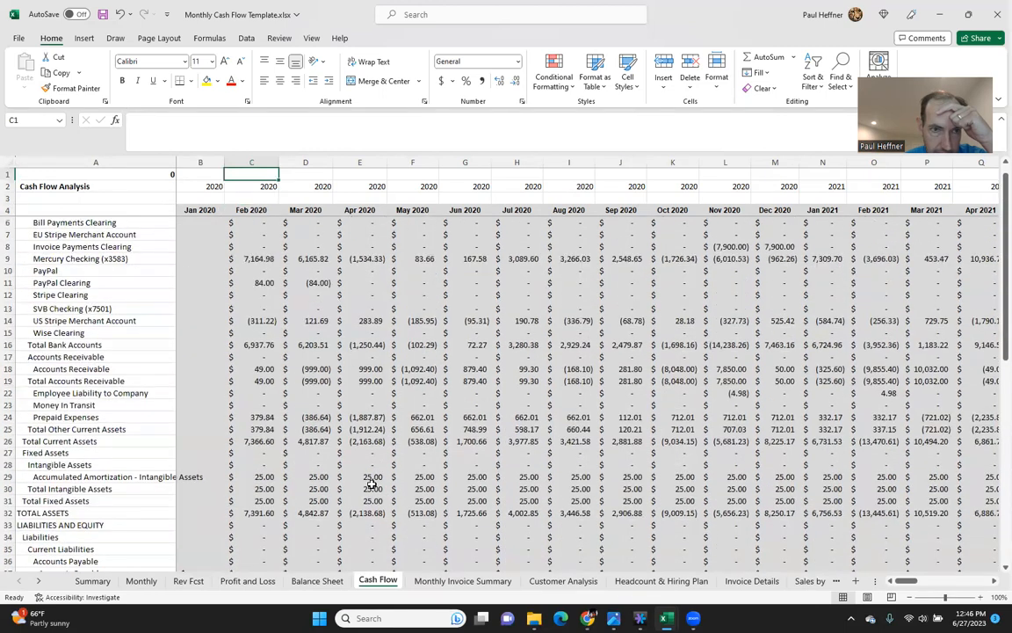
key(Down)
key(Down)
key(Down)
key(Down)
key(Down)
key(Down)
key(Down)
key(Down)
key(Down)
key(Down)
key(Down)
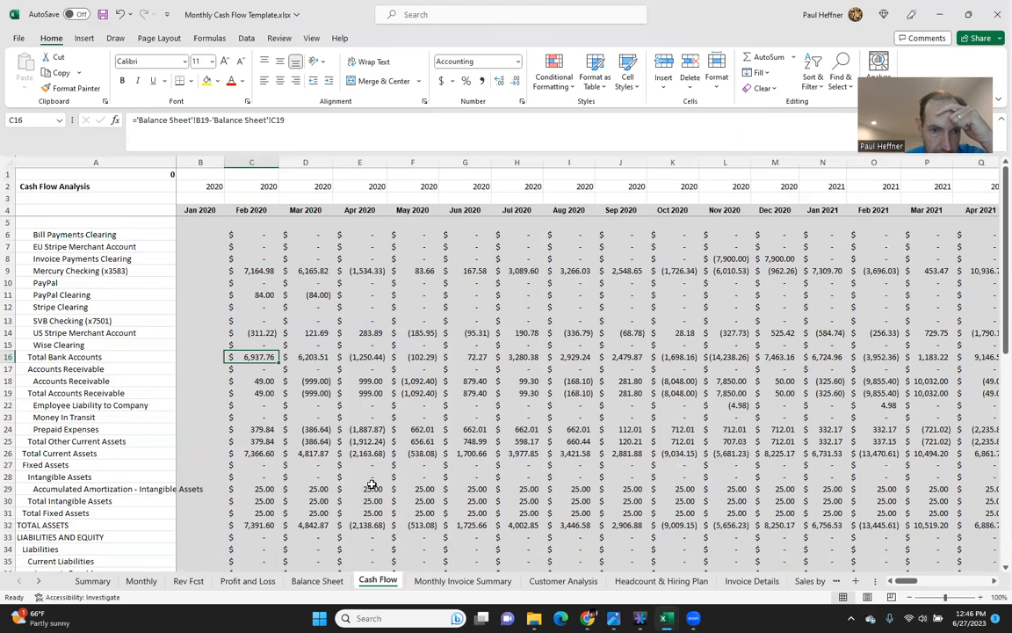
key(Down)
key(Down)
key(Down)
key(Down)
key(Down)
key(Down)
key(Down)
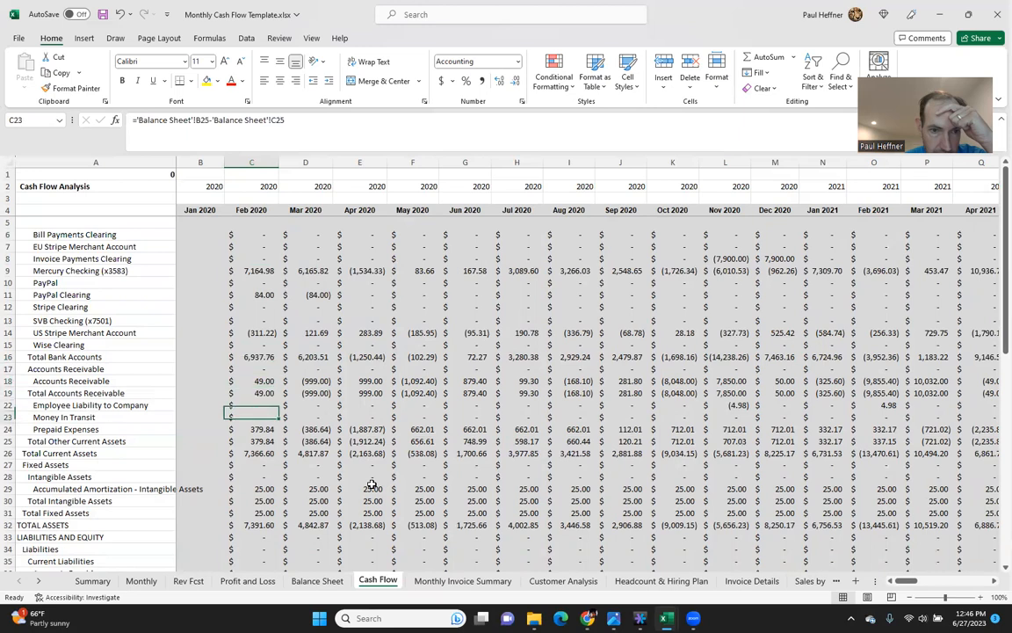
key(Down)
key(Down)
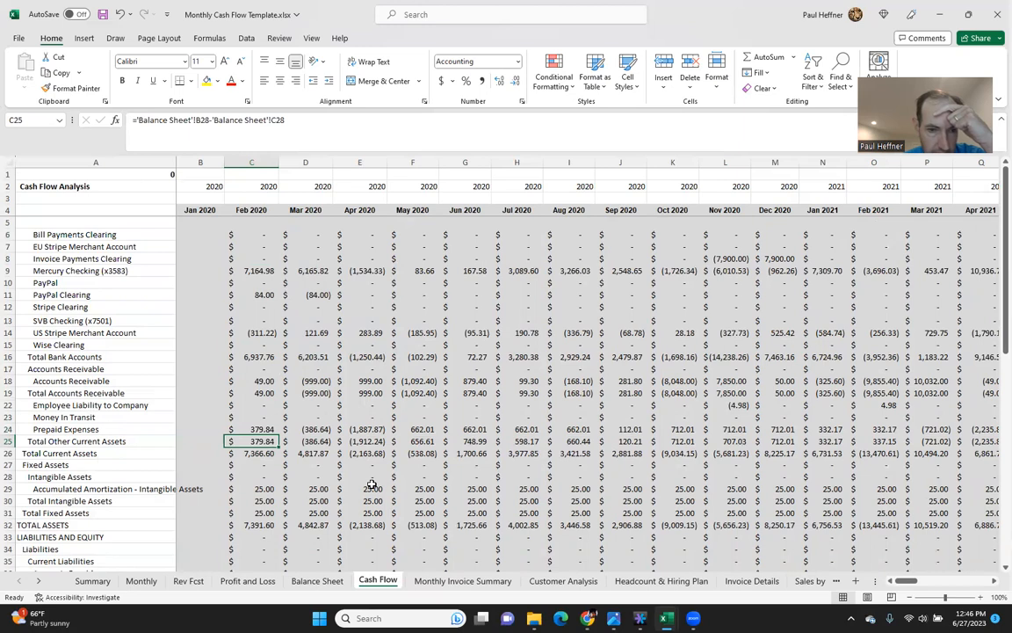
Review the remaining Feb 2020 rows from Total Current Assets through liabilities and equity down to the Investments summary line
key(Down)
key(Down)
key(Down)
key(Down)
key(Down)
key(Down)
key(Down)
key(Down)
key(Down)
key(Down)
key(Down)
key(Down)
key(Down)
key(Down)
key(Down)
key(Down)
key(Down)
key(Down)
key(Down)
key(Down)
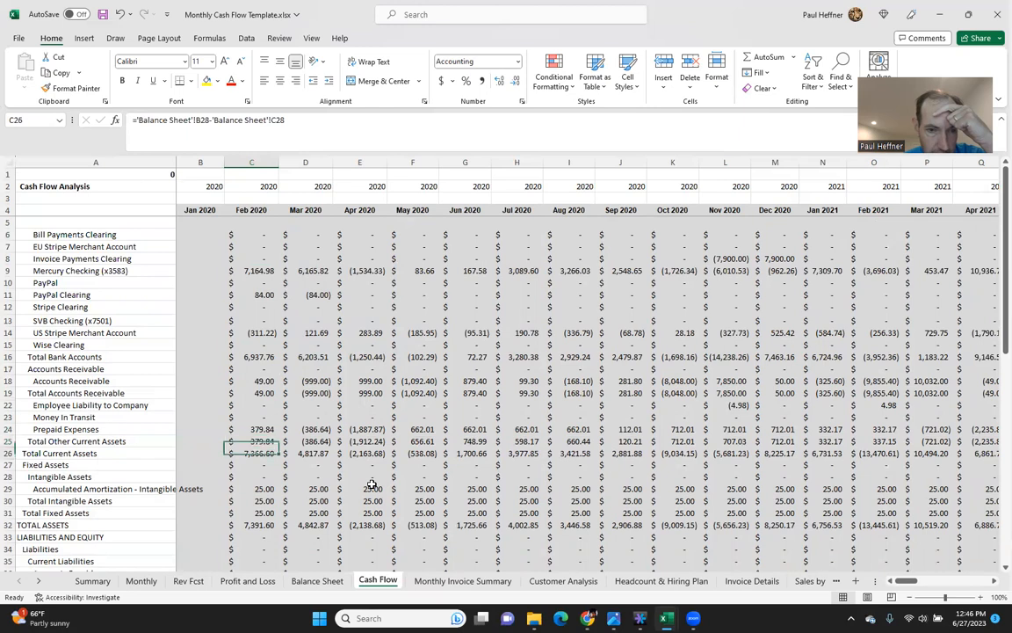
key(Down)
key(Down)
key(Down)
key(Down)
key(Down)
key(Down)
key(Down)
key(Down)
key(Down)
key(Down)
key(Down)
key(Down)
key(Down)
key(Down)
key(Down)
key(Down)
key(Down)
key(Down)
key(Down)
key(Down)
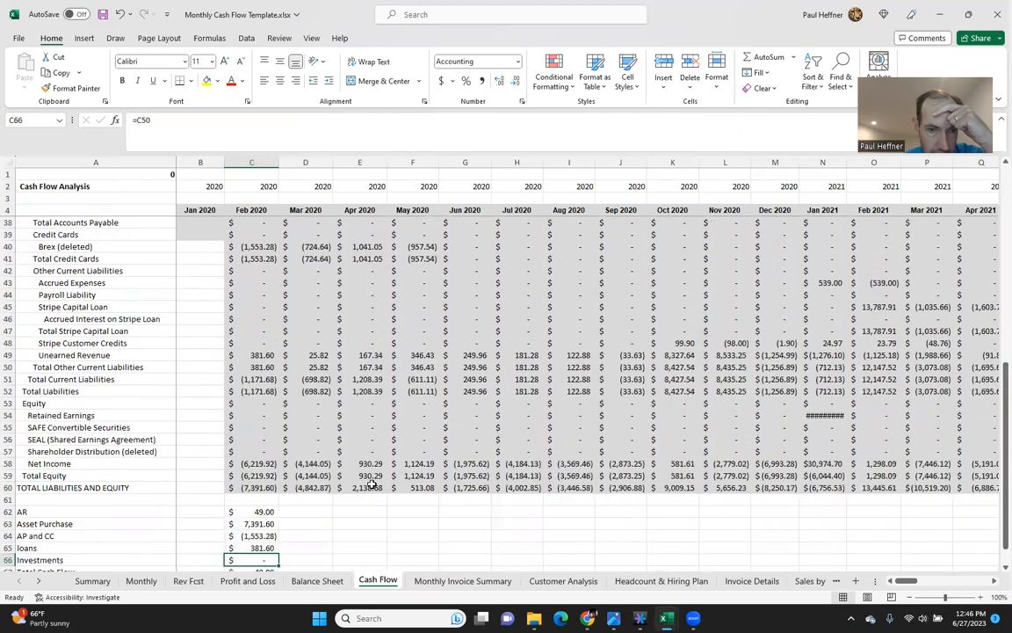
Review the Feb 2020 formulas behind the loans, AP and CC, and Asset Purchase summary lines
key(Up)
key(Up)
key(Up)
key(Up)
key(Up)
key(Up)
key(Up)
key(Up)
key(Up)
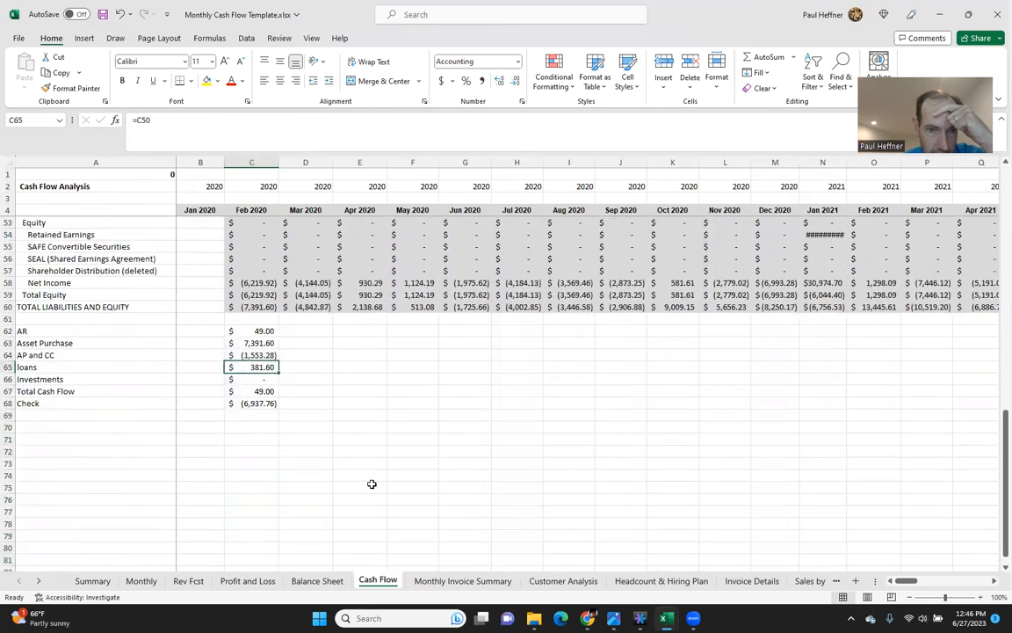
key(Up)
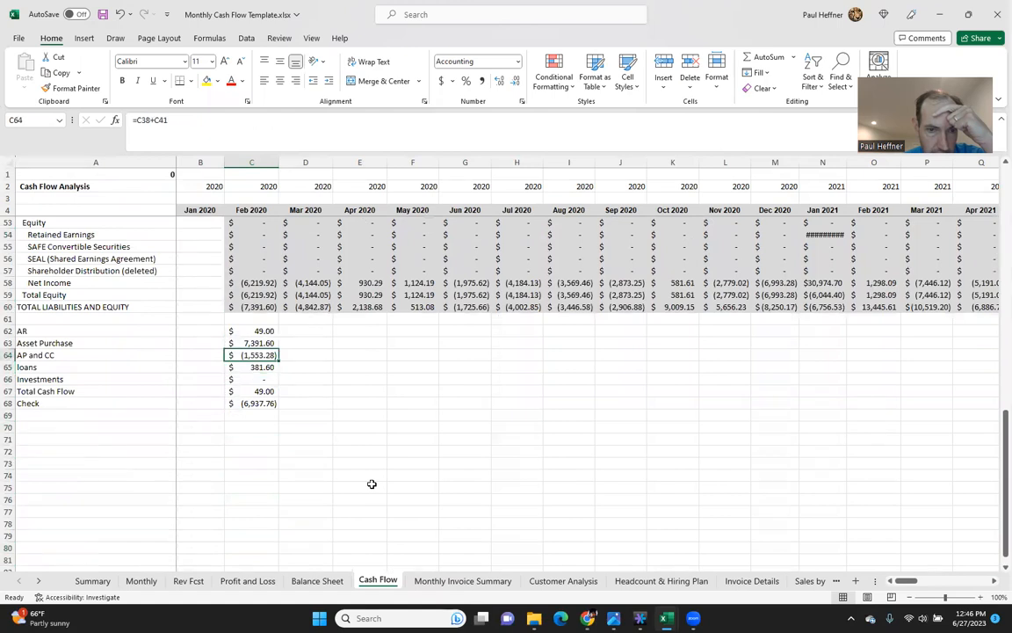
key(Up)
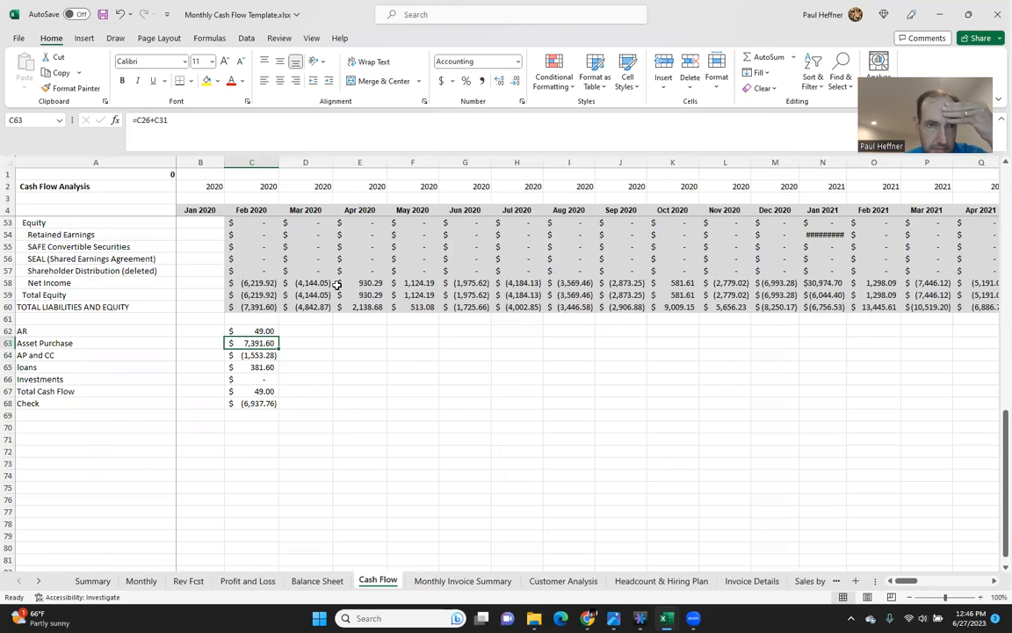
Change the Feb 2020 Asset Purchase formula in C63 to =C25+C31, using Total Other Current Assets plus Total Fixed Assets
key(F2)
scroll(339, 286, up, 2)
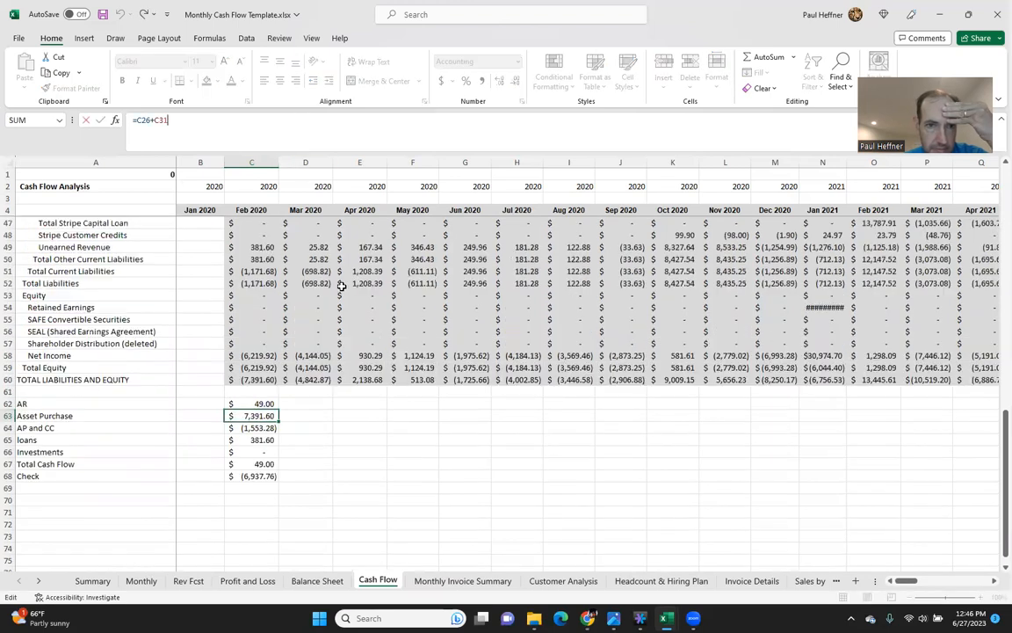
scroll(342, 286, up, 8)
scroll(342, 287, up, 5)
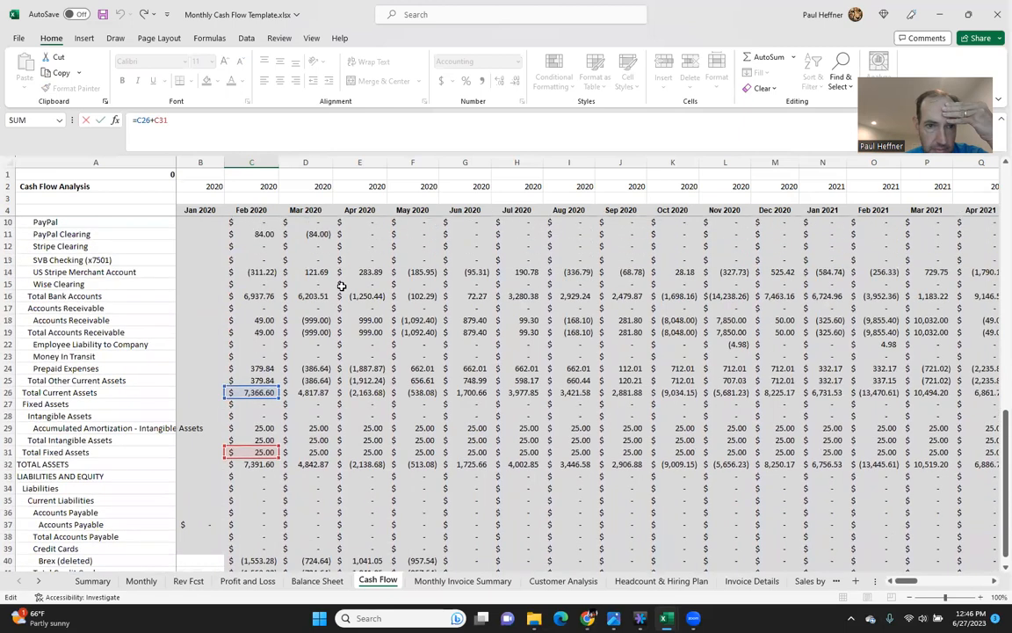
scroll(342, 286, up, 1)
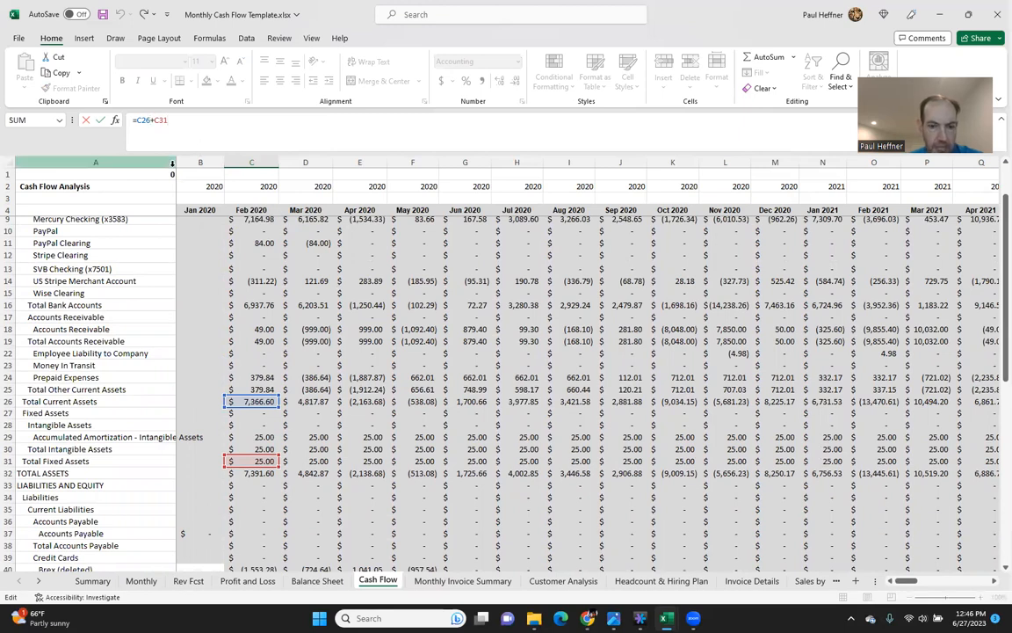
key(BackSpace)
text(5)
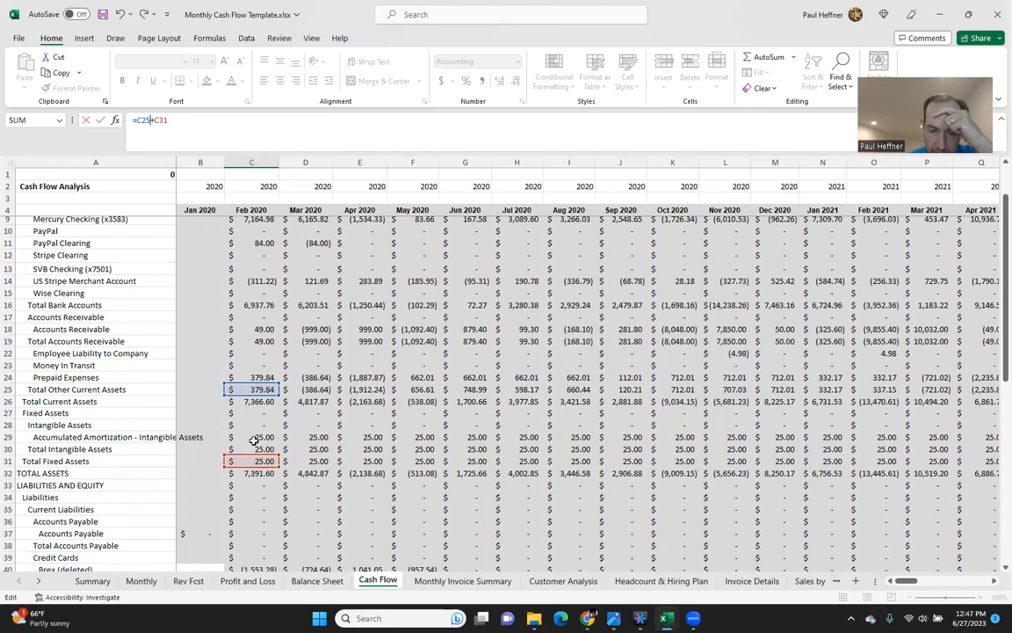
scroll(253, 440, down, 5)
key(Escape)
scroll(253, 440, down, 4)
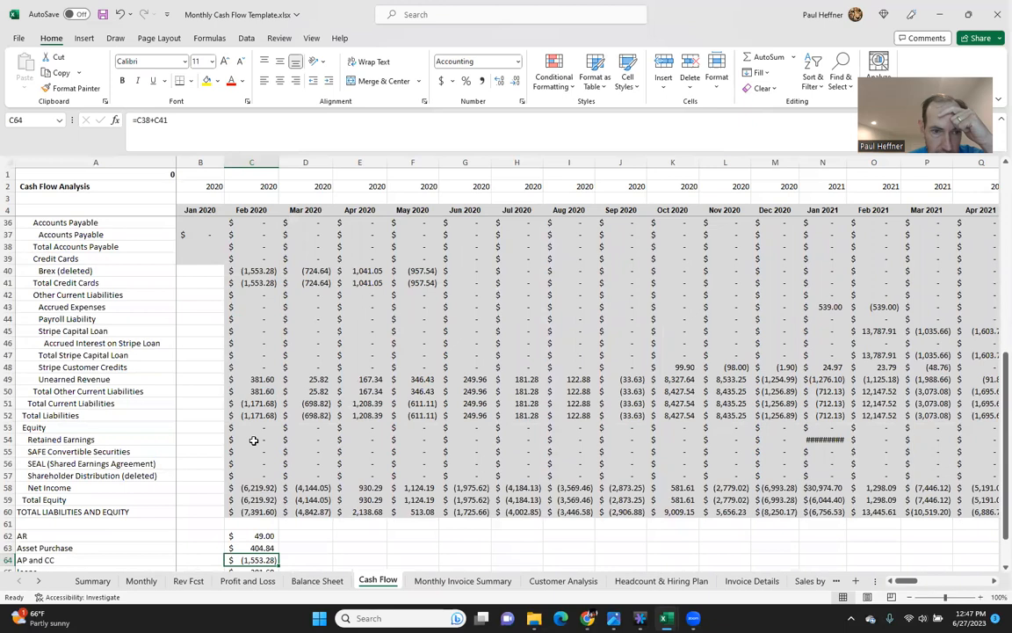
Compare the sum of the Feb 2020 AR and Asset Purchase cells with the sum of source cells C31, C25 and C18
key(Up)
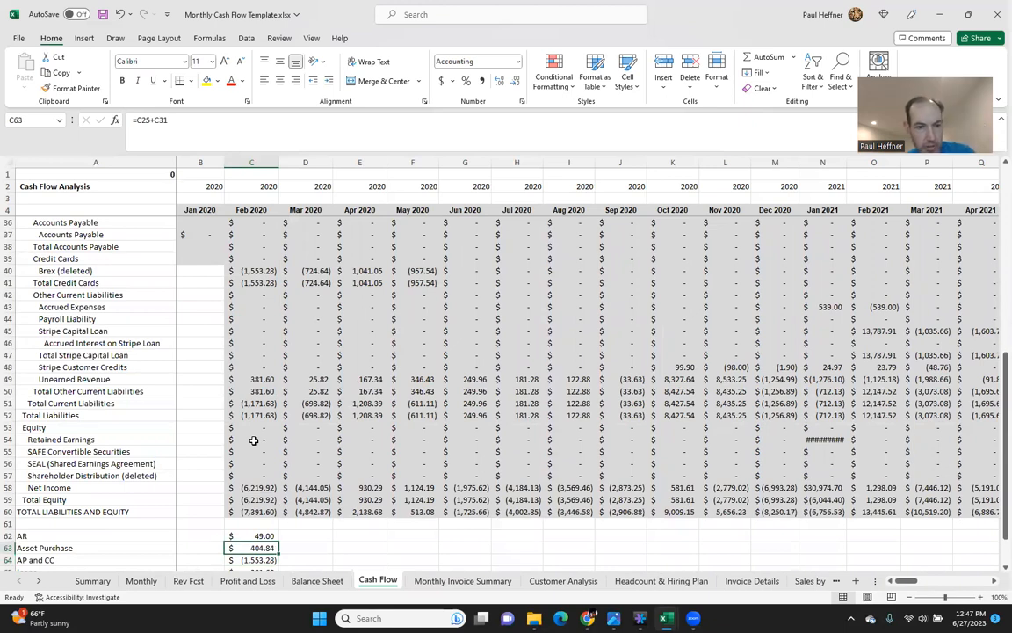
key(shift+Up)
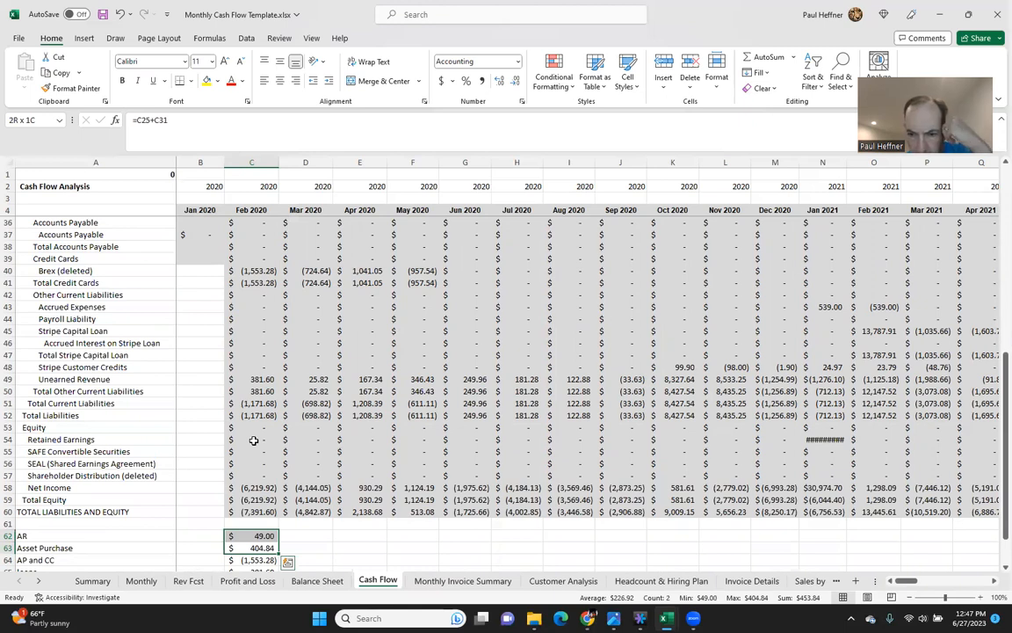
scroll(255, 352, up, 12)
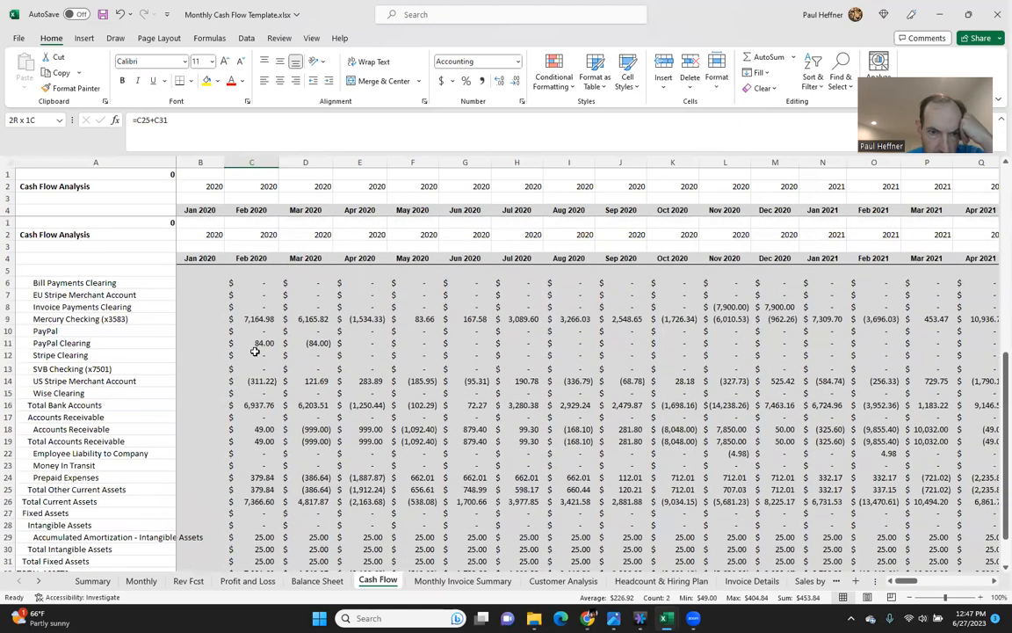
scroll(255, 351, down, 1)
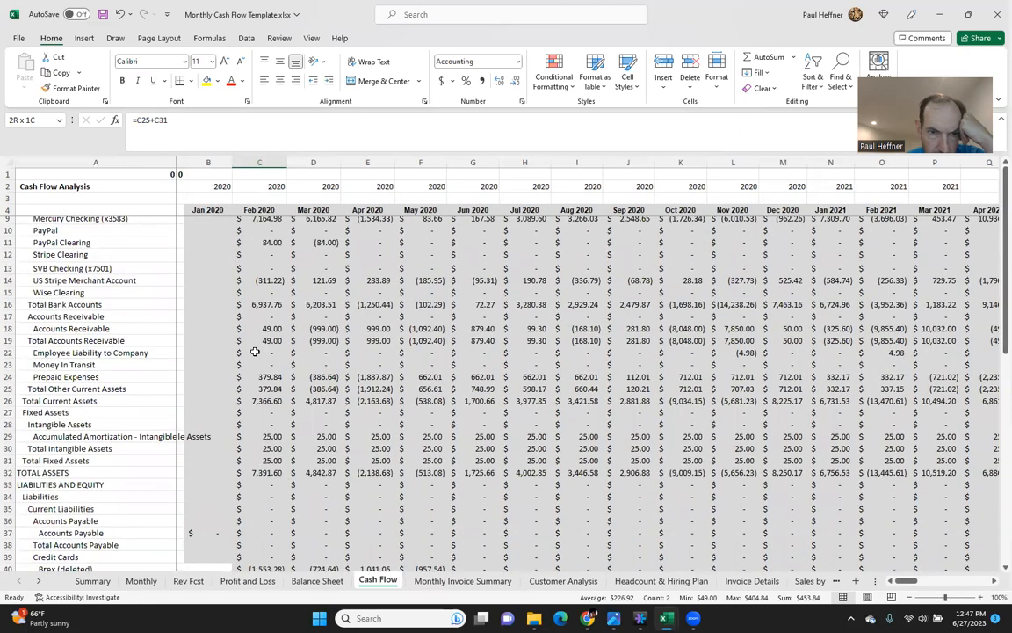
scroll(255, 351, down, 2)
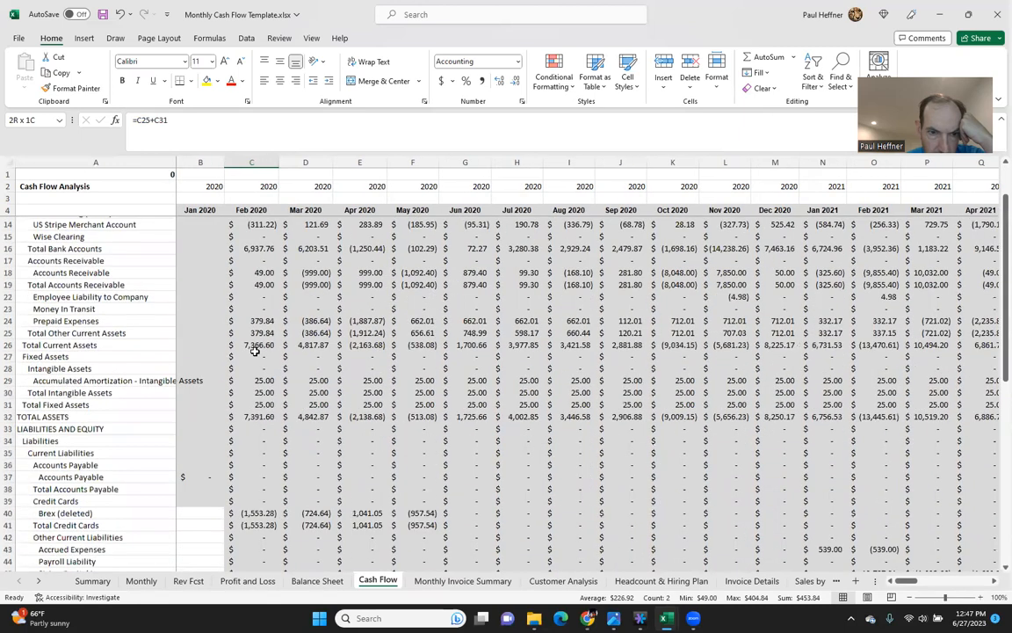
click(265, 404)
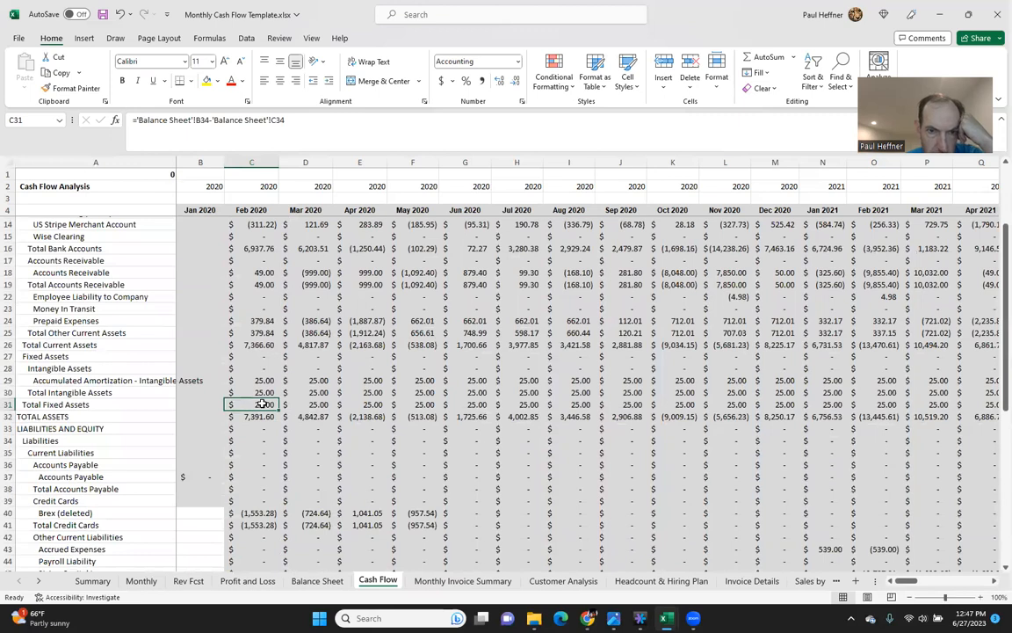
ctrl+click(264, 333)
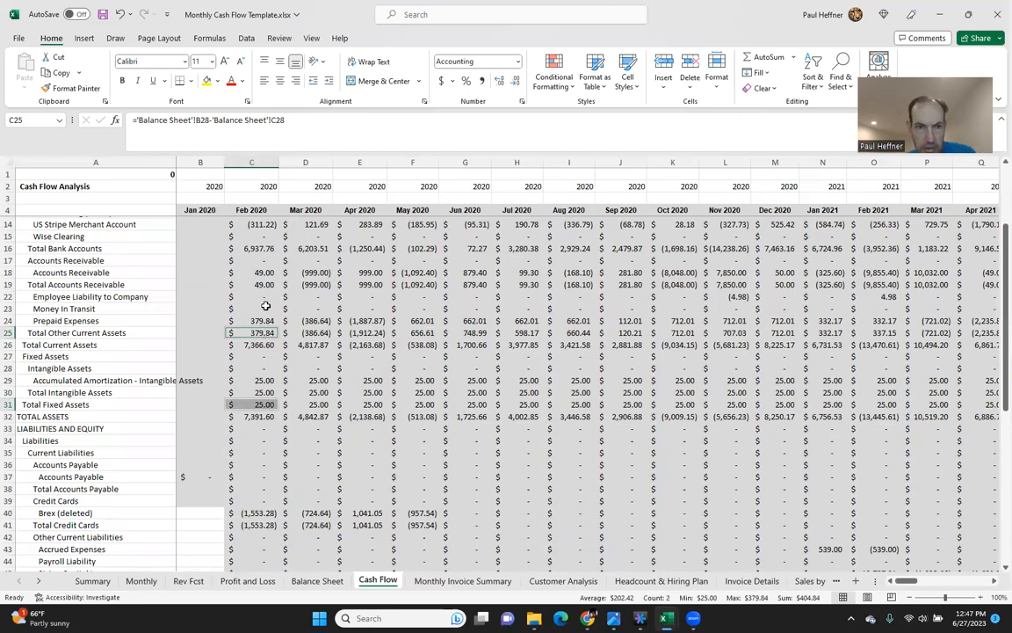
ctrl+click(261, 273)
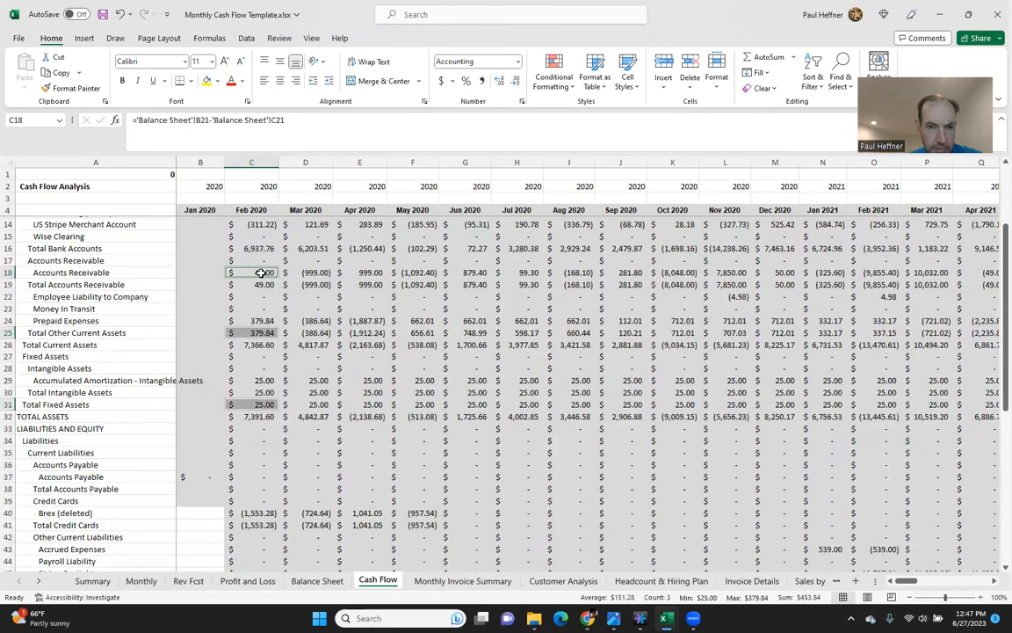
Extend the Feb 2020 Check formula in C68 to also subtract the Total Cash Flow in C67
key(Down)
key(Down)
key(Down)
key(Down)
key(Down)
key(Down)
key(Down)
key(Down)
key(Down)
key(Down)
key(Down)
key(Down)
key(Down)
key(Down)
key(Down)
key(Down)
key(Down)
key(Down)
key(Down)
key(Down)
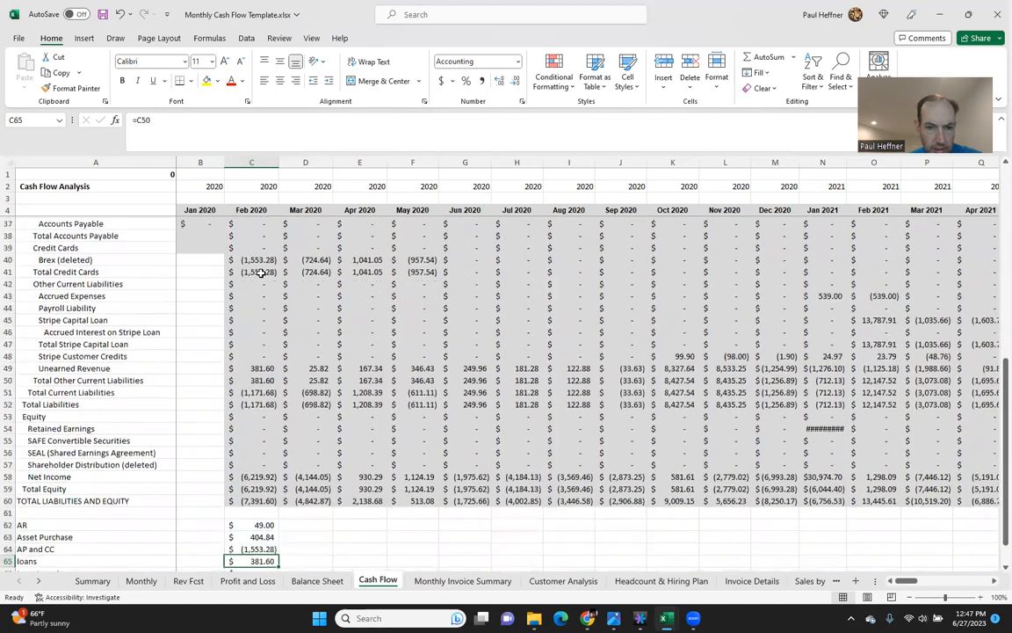
key(Down)
key(Down)
key(Down)
key(Down)
key(Up)
key(Up)
key(Down)
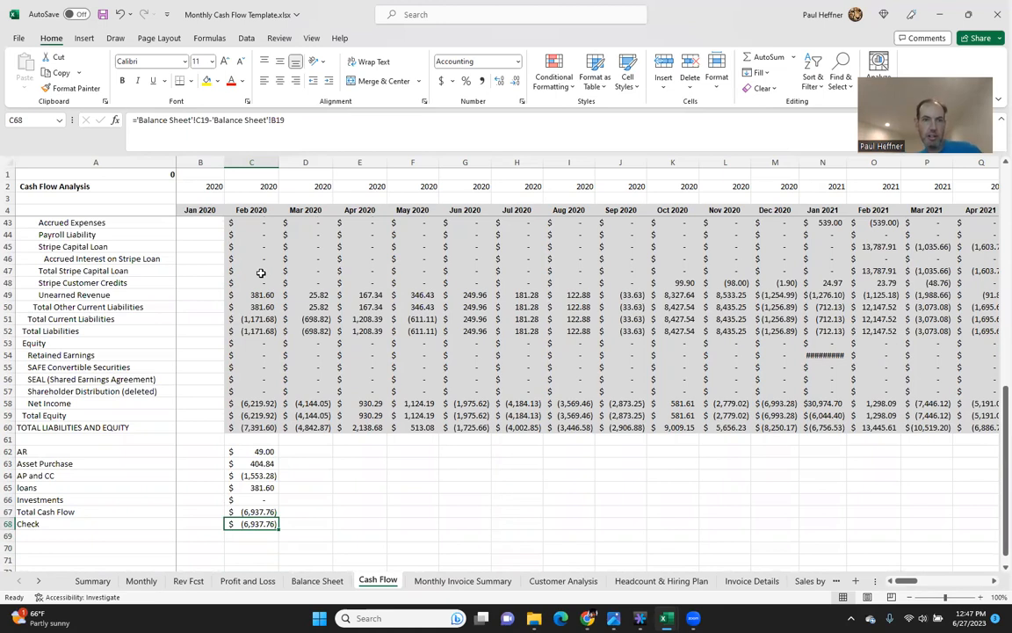
click(330, 135)
text(-)
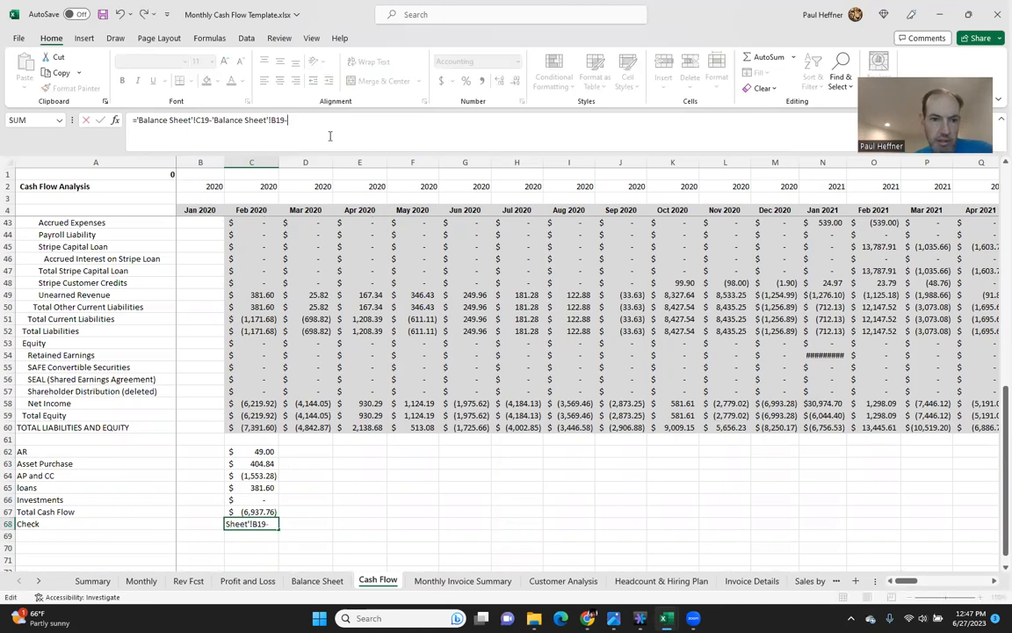
click(258, 510)
key(Return)
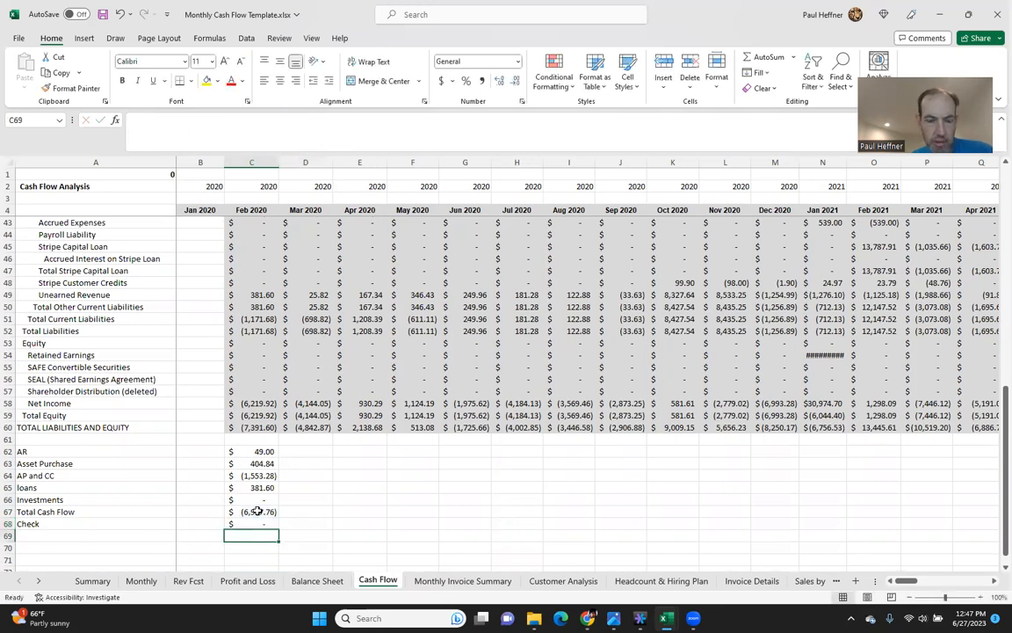
Copy the Feb 2020 summary formulas C62:C68 across all months through Dec-25, using an s in BU62 to mark the range's end
key(Up)
key(Up)
key(Up)
key(Up)
key(Up)
key(Up)
key(Up)
key(Up)
key(Up)
key(Up)
key(Down)
key(ctrl+Right)
key(Down)
key(Down)
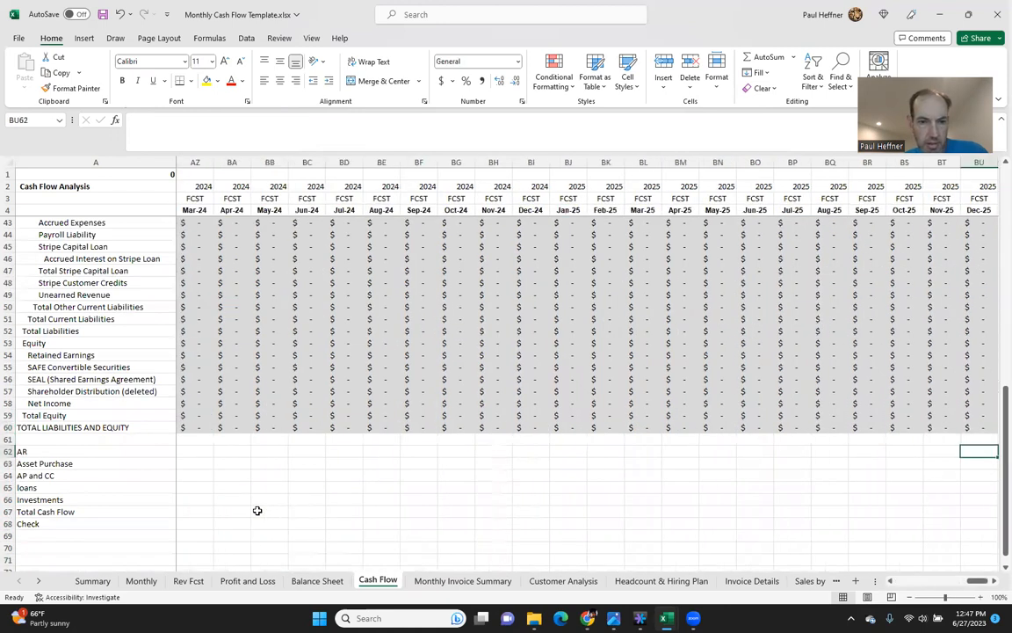
key(ctrl+Left)
key(shift+Down)
key(shift+Down)
key(shift+Down)
key(shift+Down)
key(shift+Down)
key(ctrl+c)
key(shift+Down)
key(ctrl+shift+Right)
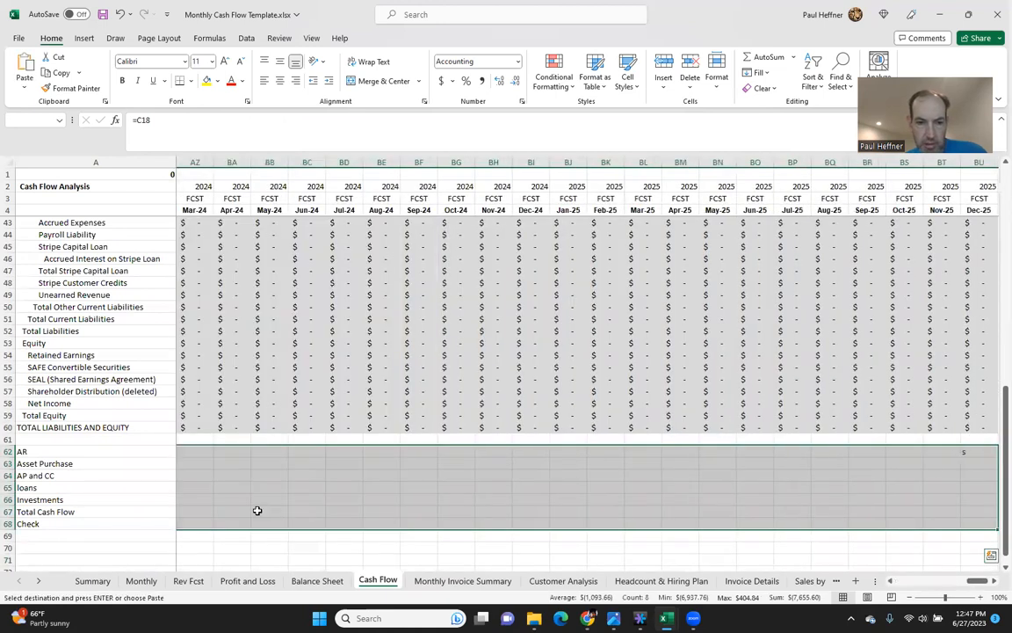
key(ctrl+v)
Review the copied summary lines and Check row month by month from Feb 2020 into early 2021
key(Right)
key(Right)
key(Right)
key(Right)
key(Right)
key(Right)
key(Right)
key(Right)
key(Right)
key(Right)
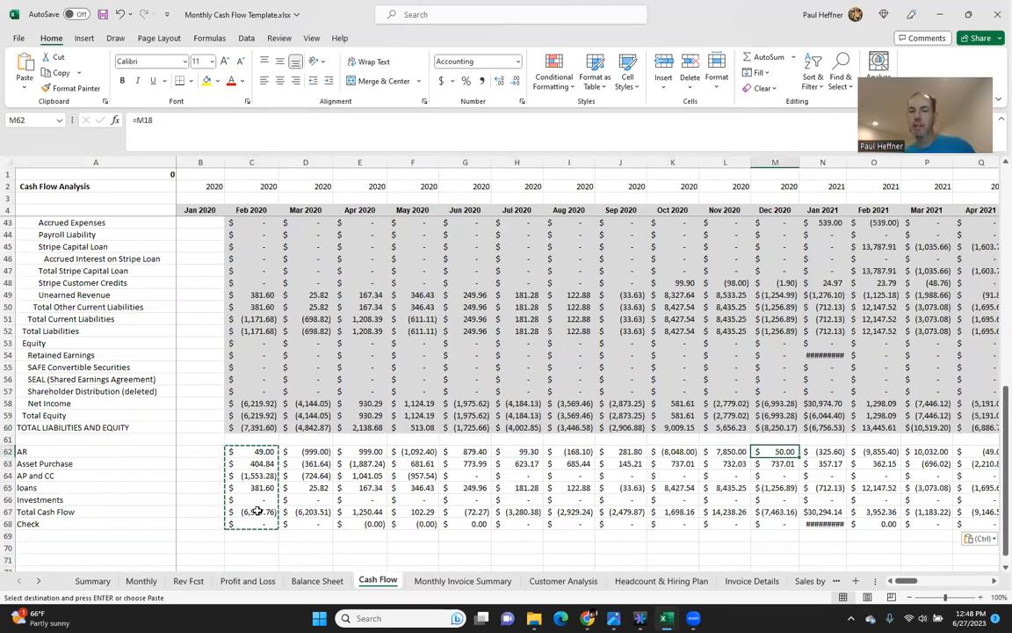
key(Right)
key(Right)
key(Right)
key(Right)
key(Right)
key(Left)
key(Left)
key(Left)
key(Left)
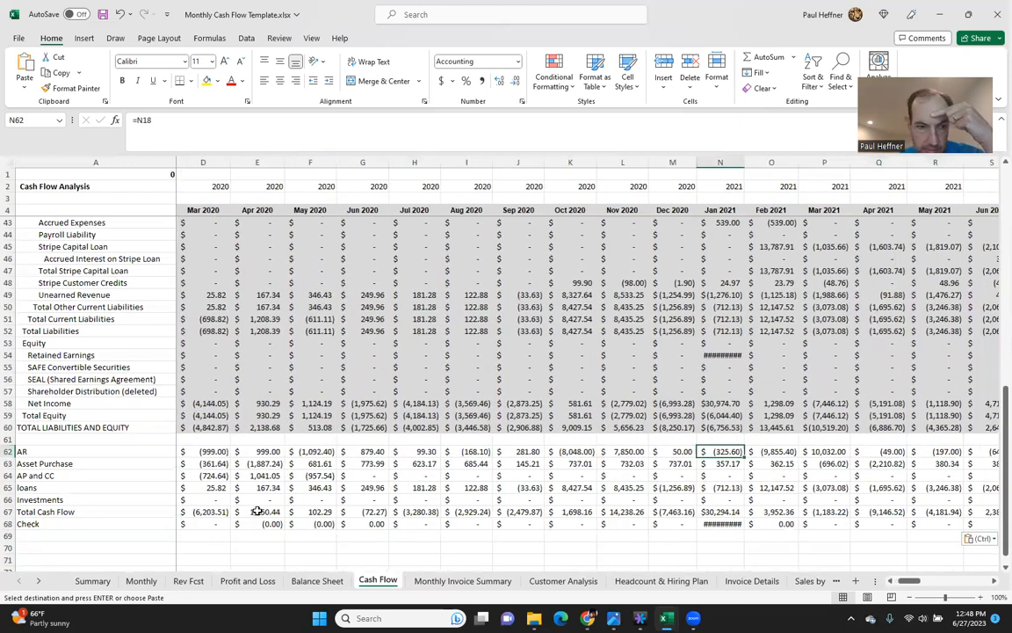
Inspect the Jan 2021 Check formula in N68 and auto-fit column N to its contents
key(Down)
key(Down)
key(Down)
key(Down)
key(Down)
key(Down)
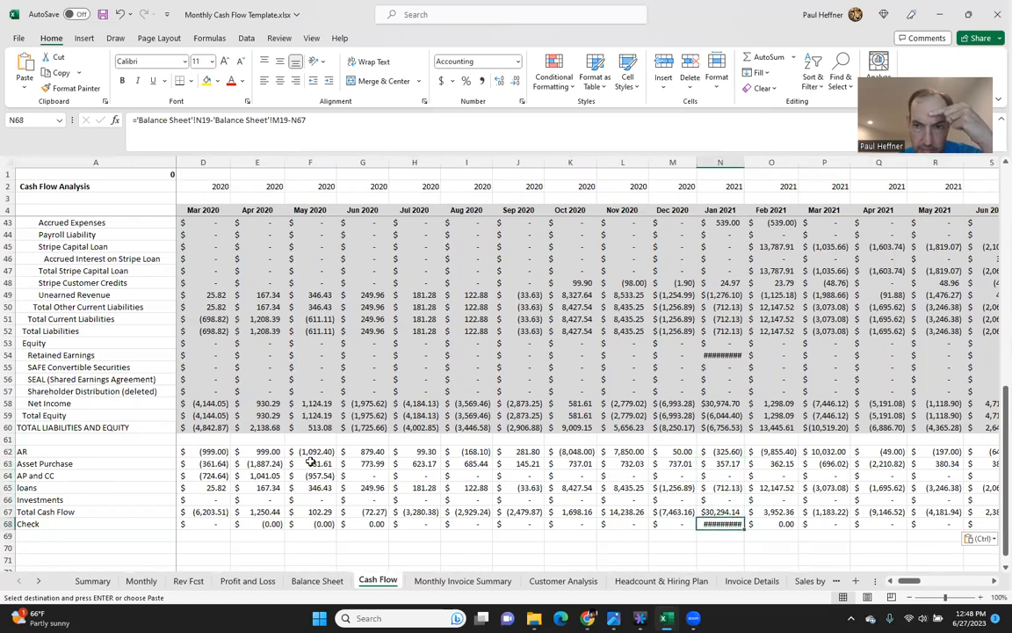
click(726, 163)
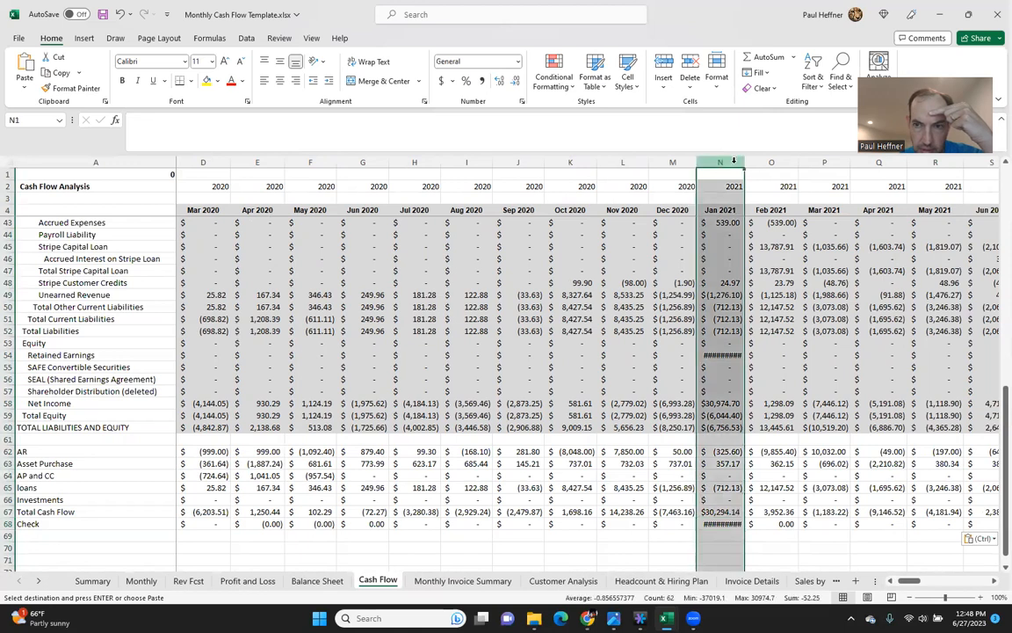
double_click(745, 163)
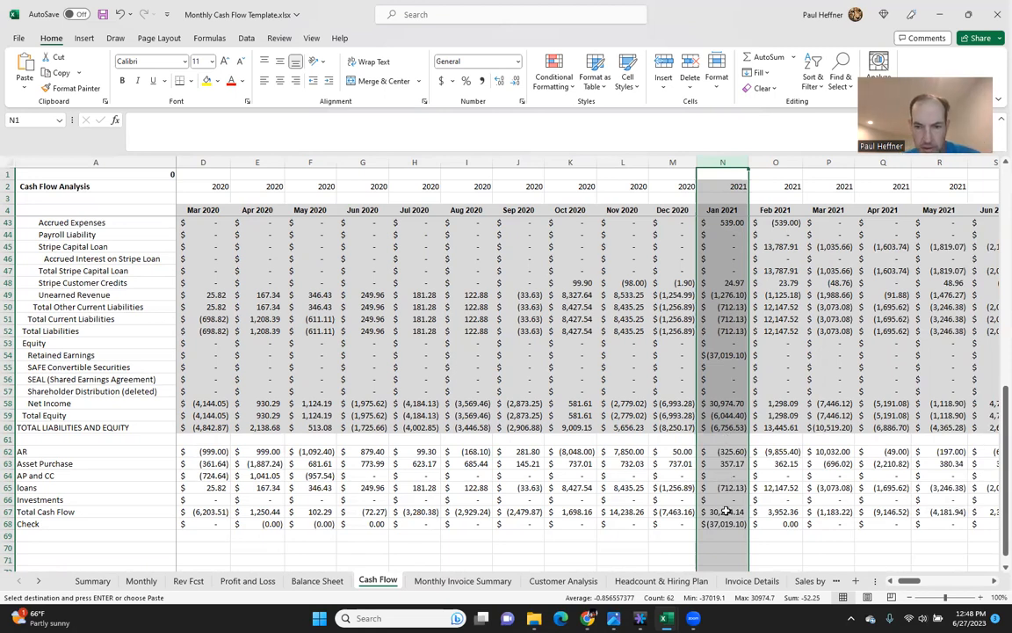
Examine the Jan 2021 summary lines from AR to Total Cash Flow, and compare the Total Cash Flow formulas through May 2021
click(733, 453)
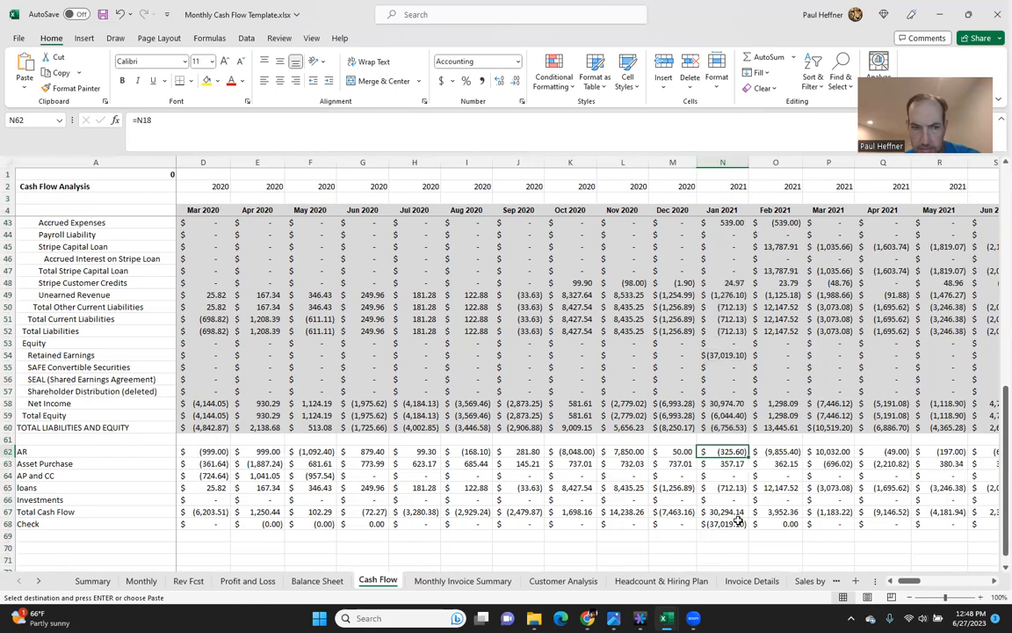
key(Down)
key(Down)
key(Down)
key(Down)
key(Down)
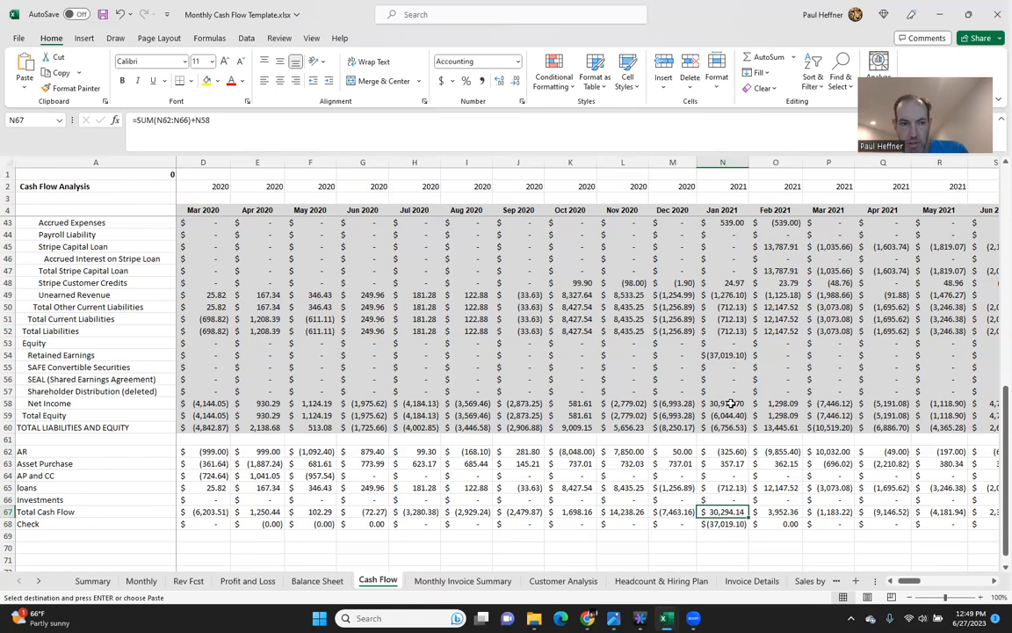
key(Right)
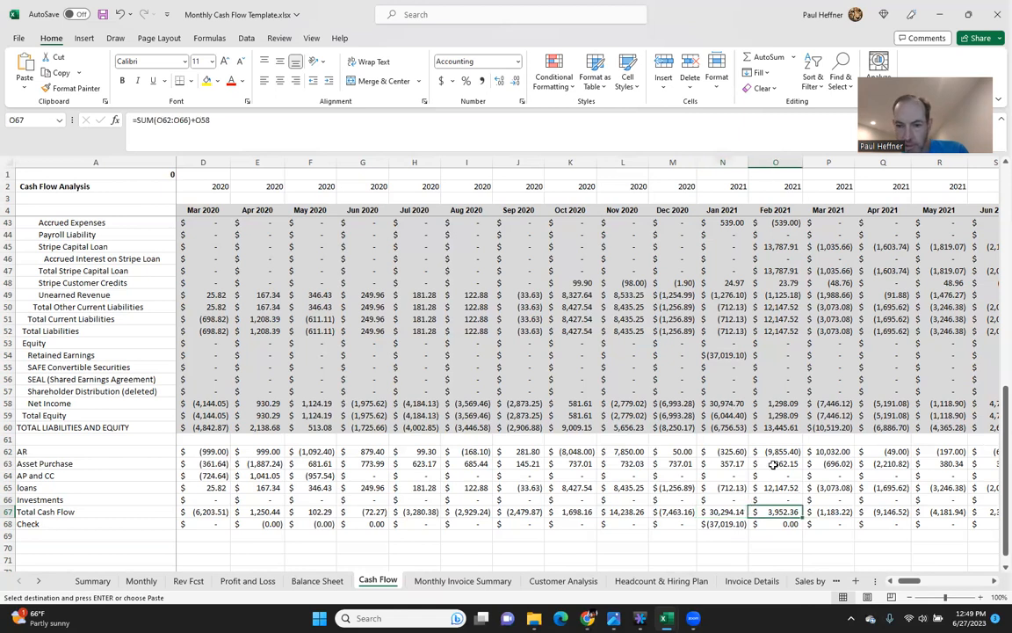
key(Right)
key(Right)
key(Right)
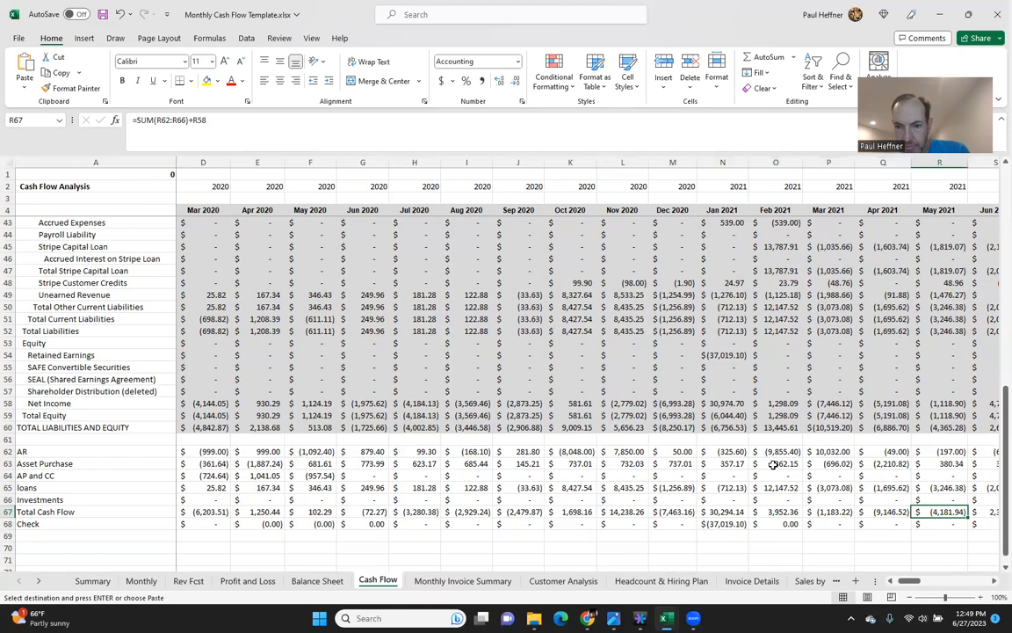
Review the Total Cash Flow and Check rows month by month from May 2021 through Jun-23
key(Right)
key(Right)
key(Right)
key(Right)
key(Right)
key(Right)
key(Right)
key(Right)
key(Right)
key(Right)
key(Right)
key(Right)
key(Right)
key(Right)
key(Right)
key(Right)
key(Right)
key(Right)
key(Right)
key(Right)
key(Left)
key(Left)
key(Left)
key(Left)
key(Left)
key(Left)
key(Left)
key(Left)
key(Left)
key(Left)
key(Left)
key(Left)
key(Left)
key(Left)
key(Left)
key(Left)
key(Left)
key(Left)
key(Left)
key(Left)
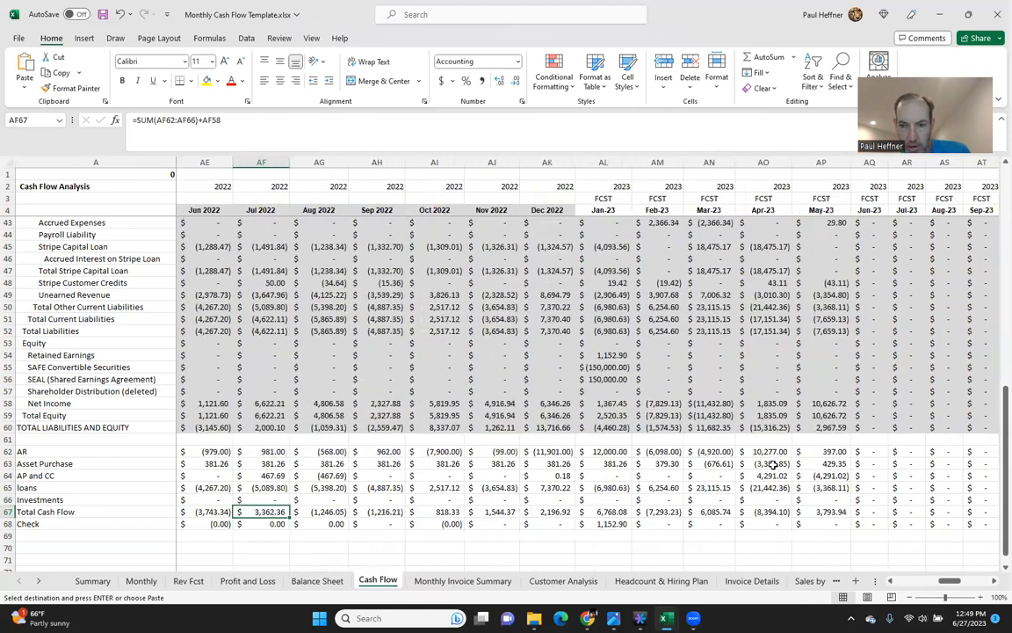
key(Right)
key(Right)
key(Right)
key(Right)
key(Right)
key(Right)
key(Right)
key(Right)
key(Right)
key(Right)
key(Right)
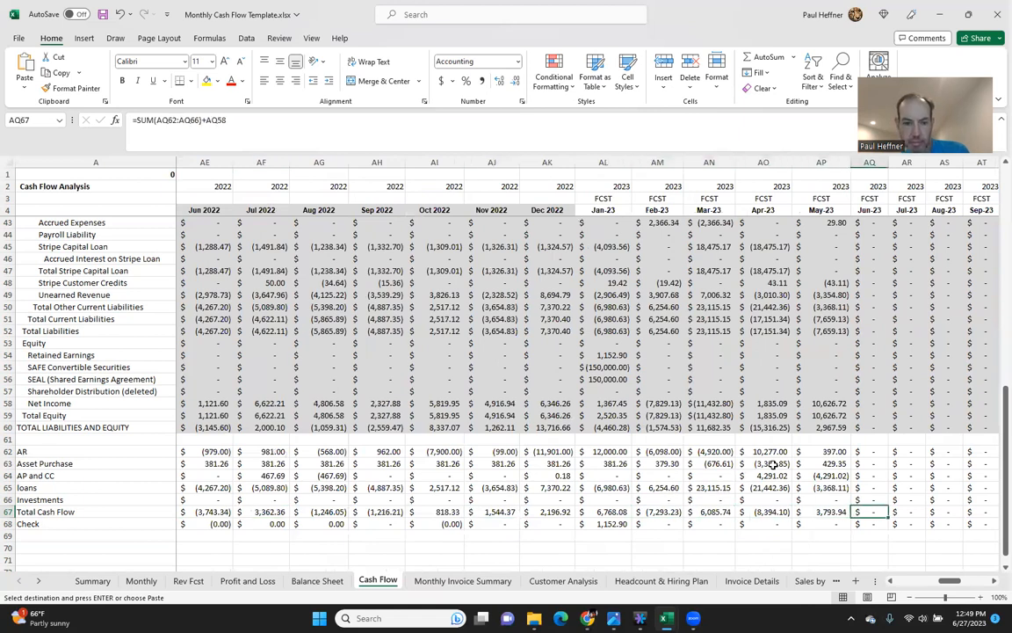
Save the workbook and insert four blank rows above the Check row
key(ctrl+s)
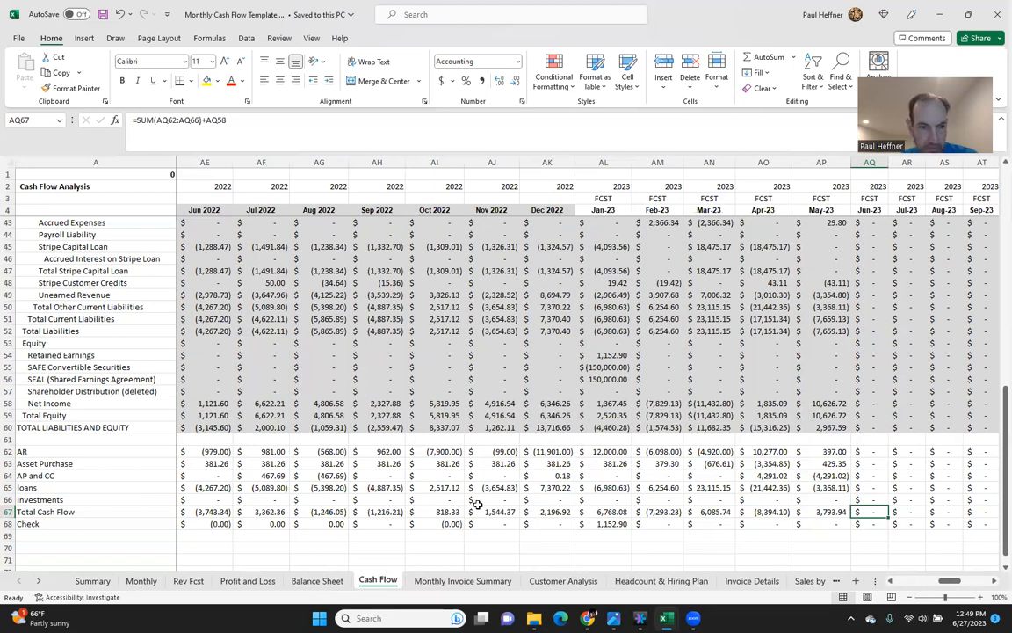
key(Down)
key(Down)
key(Down)
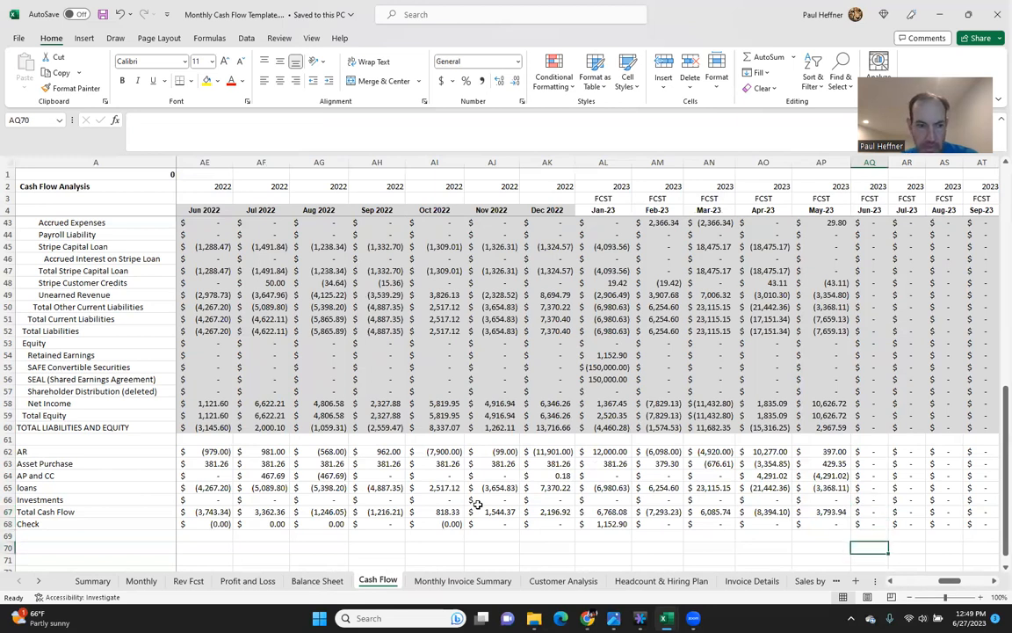
key(Up)
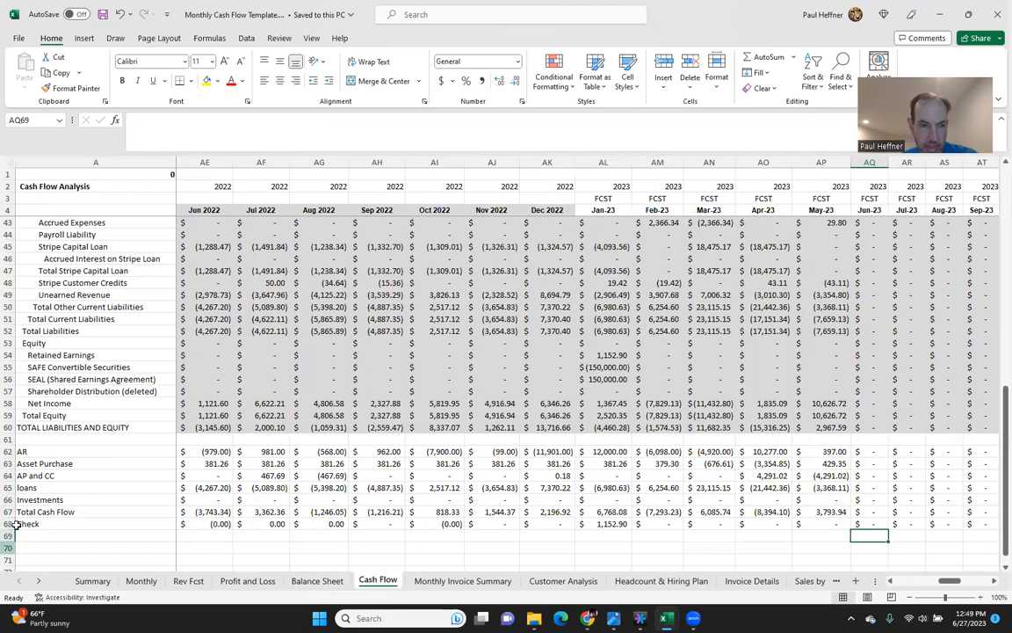
click(7, 524)
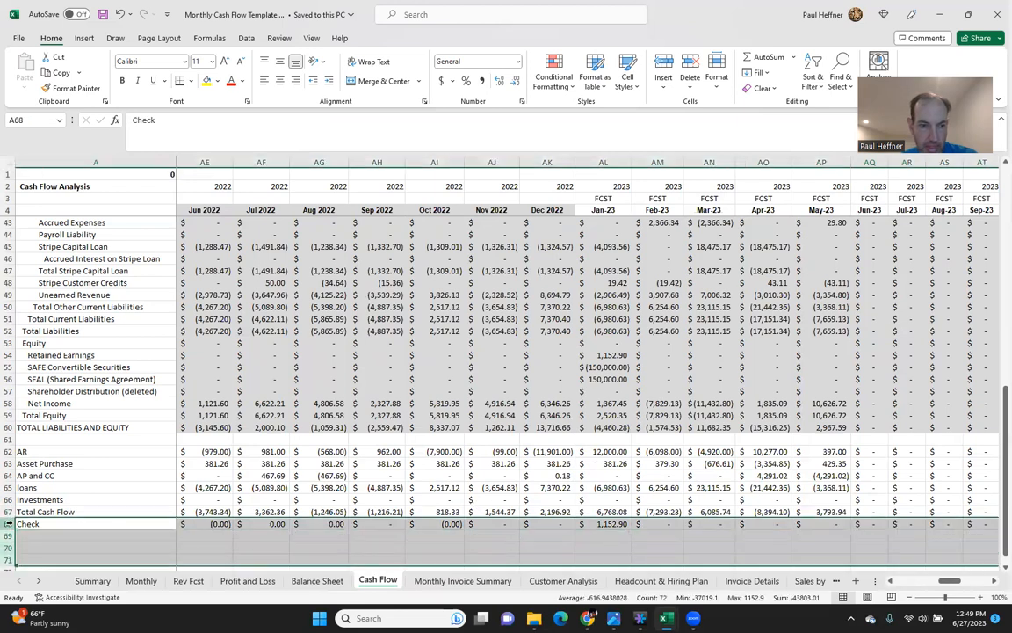
right_click(7, 524)
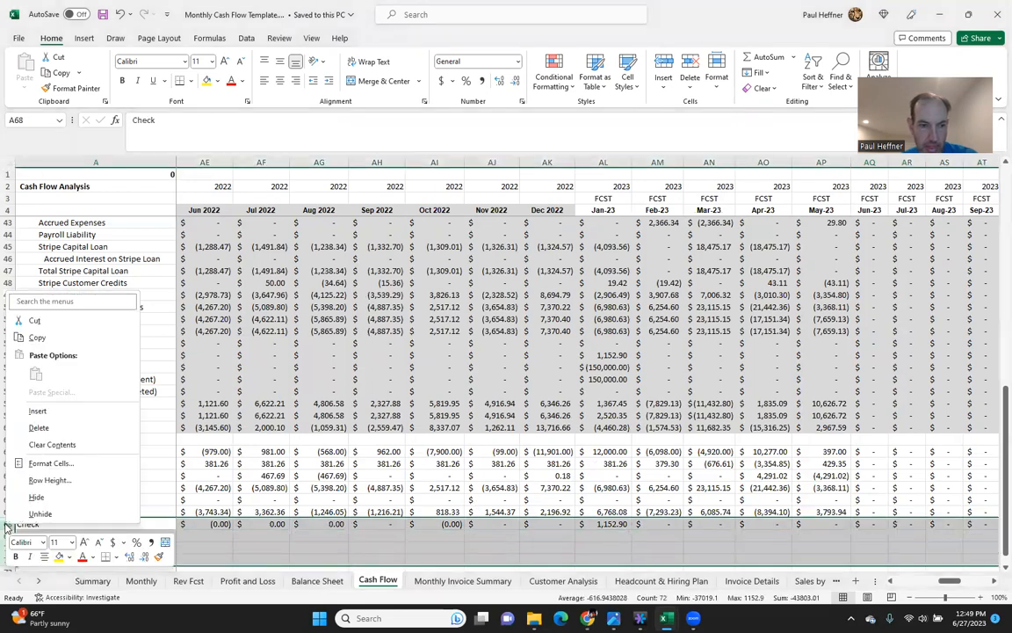
click(40, 409)
Add the label Ending Bank Balance in A69, below Total Cash Flow
click(63, 536)
text(Ending)
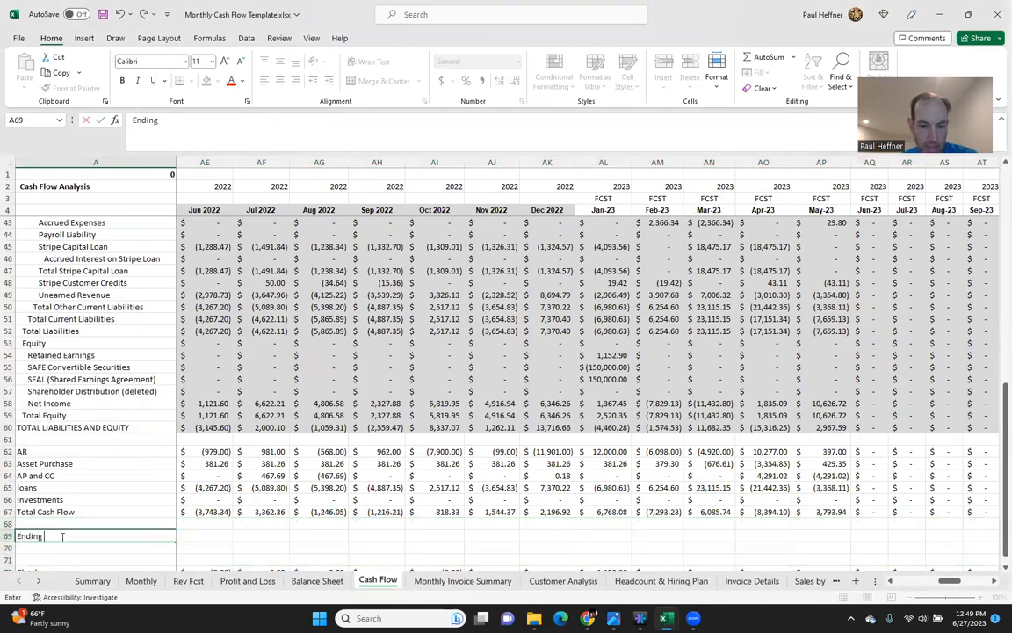
text( Bank Balance)
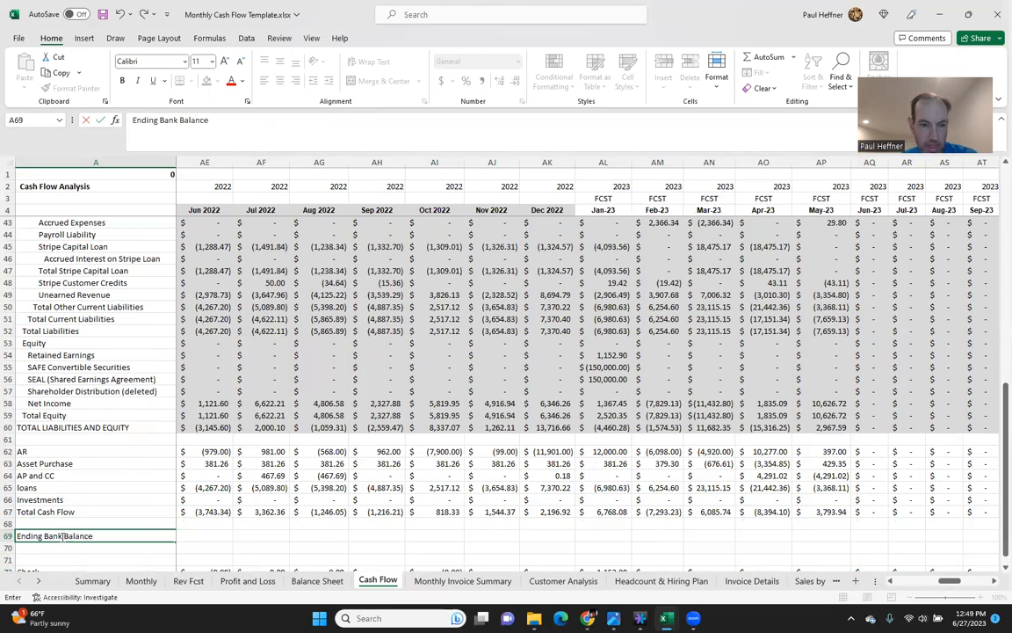
key(Tab)
Enter =C67+C16 as the Feb 2020 Ending Bank Balance in C69, adding Total Cash Flow and Total Bank Accounts
key(Tab)
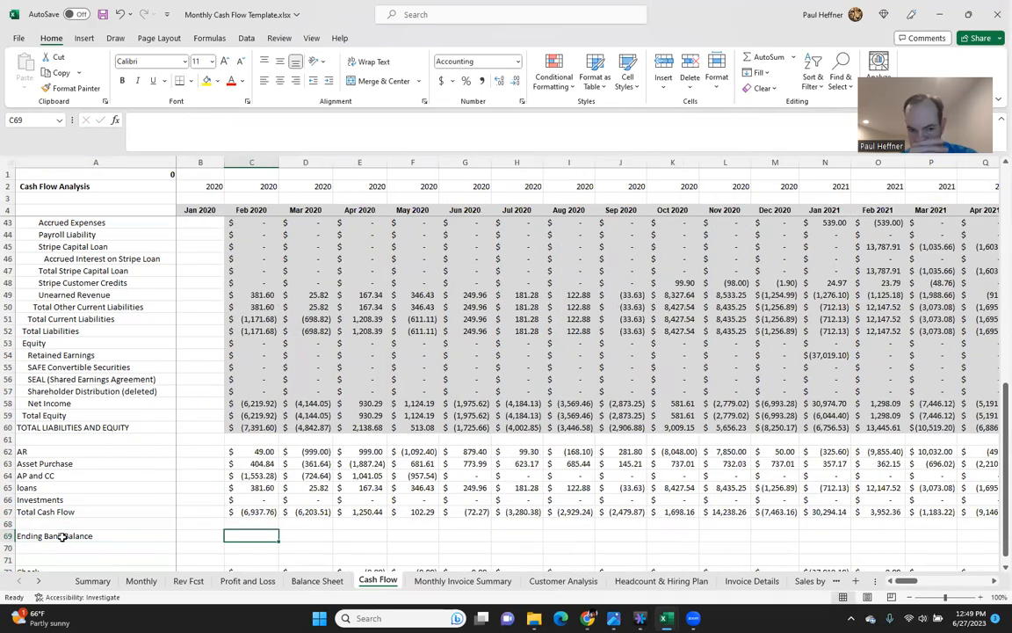
text(=)
key(Up)
key(Up)
text(+)
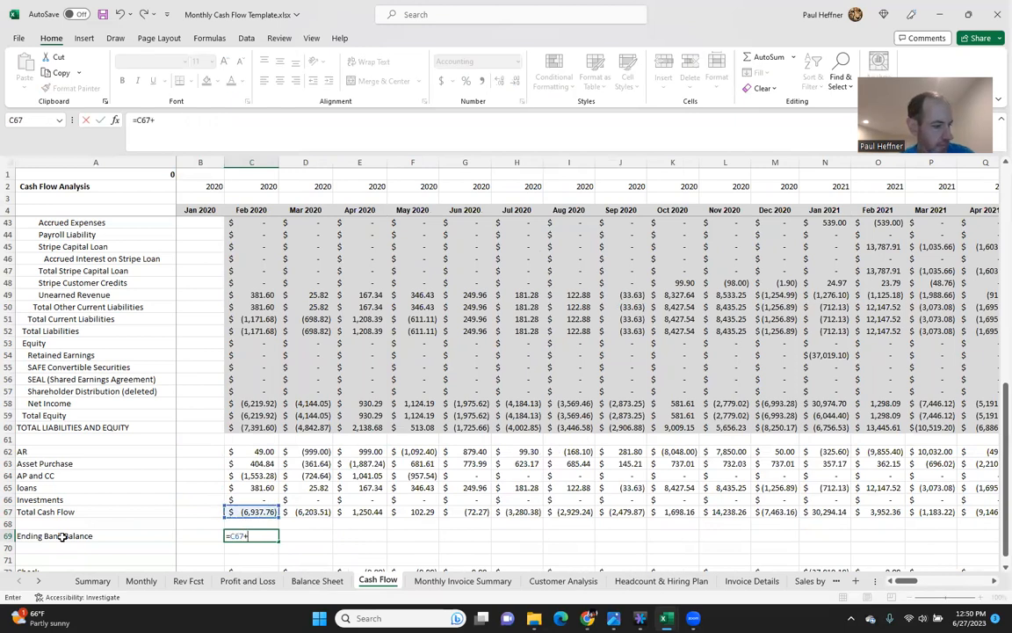
key(Up)
key(Up)
key(Up)
key(Up)
key(Up)
key(Up)
key(Up)
key(Up)
key(Up)
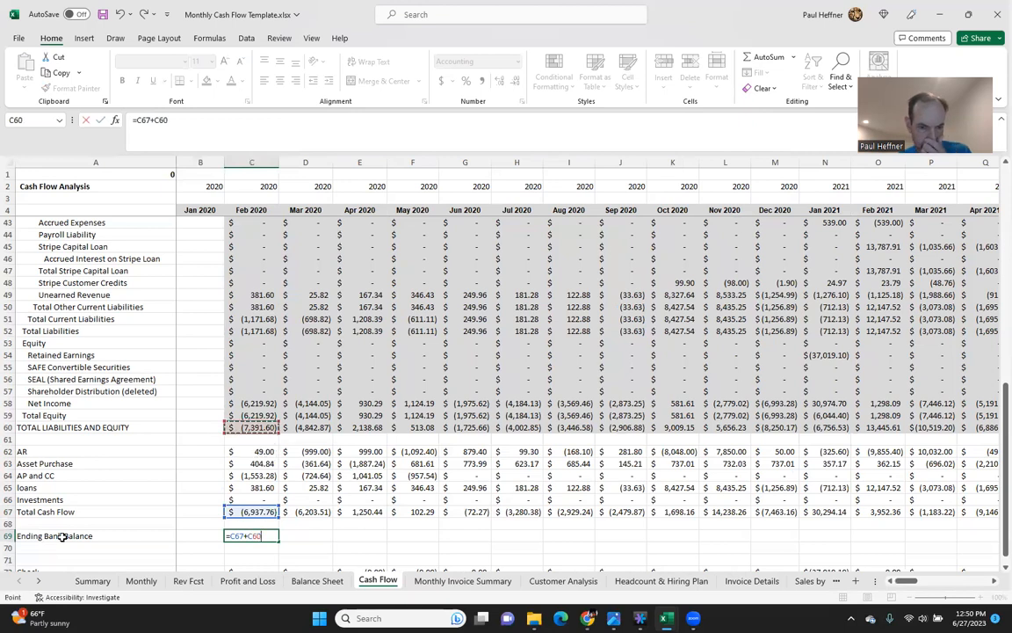
key(Up)
key(Up)
key(Up)
key(Up)
key(Up)
key(Up)
key(Up)
key(Up)
key(Up)
key(Up)
key(Up)
key(Up)
key(Up)
key(Up)
key(Up)
key(Up)
key(Up)
key(Up)
key(Up)
key(Up)
key(Up)
key(Up)
key(Down)
key(Down)
key(Down)
key(Down)
key(Down)
key(Down)
key(Down)
key(Down)
key(Down)
key(Down)
key(Down)
key(Down)
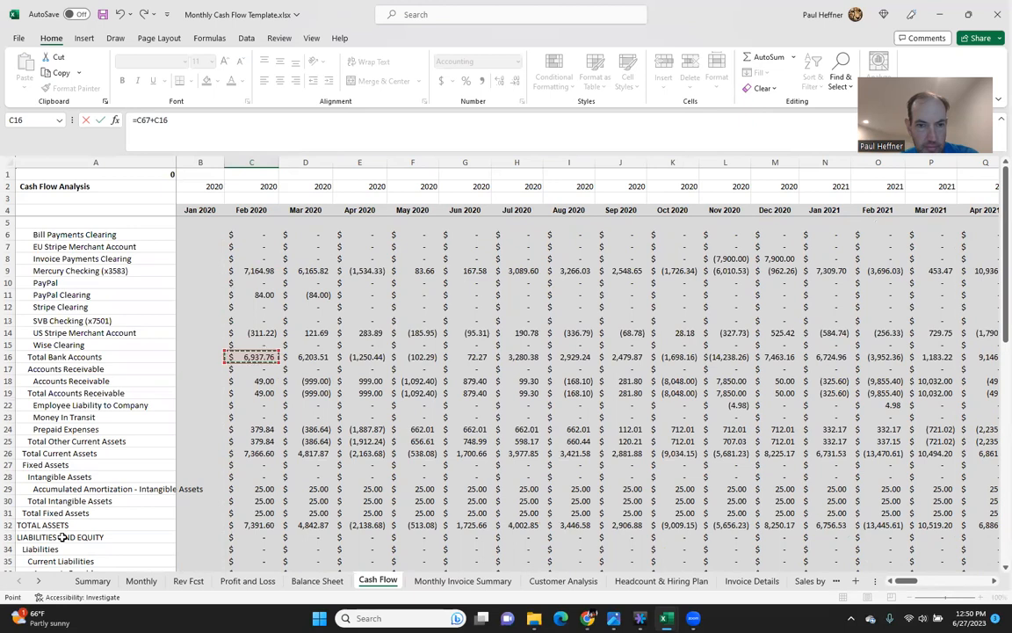
key(Return)
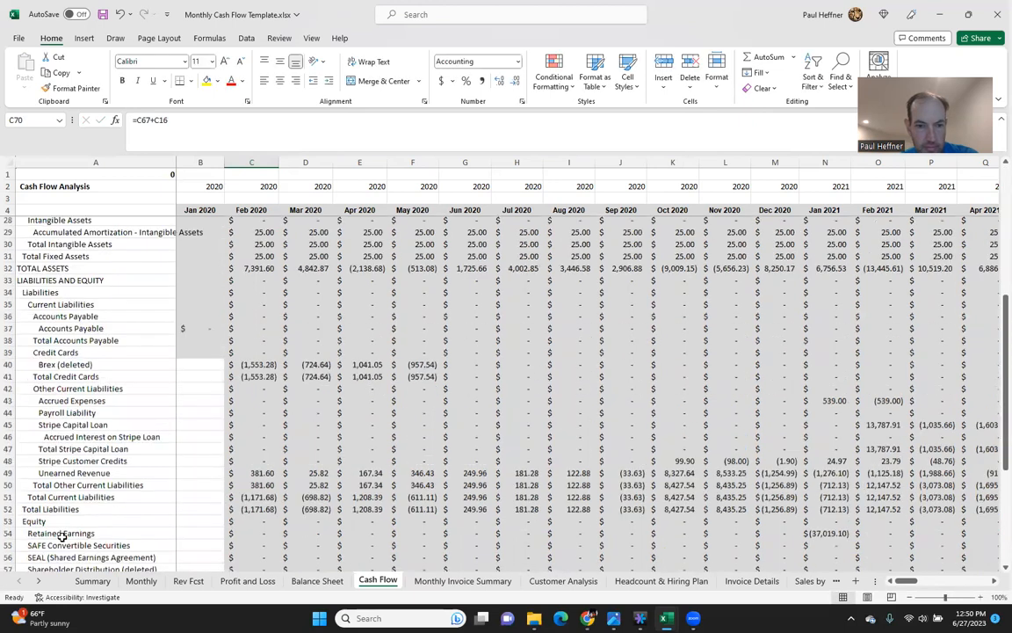
Compare the Feb 2020 Ending Bank Balance formula in C69 with the Check formula in C72
scroll(62, 536, down, 5)
key(Up)
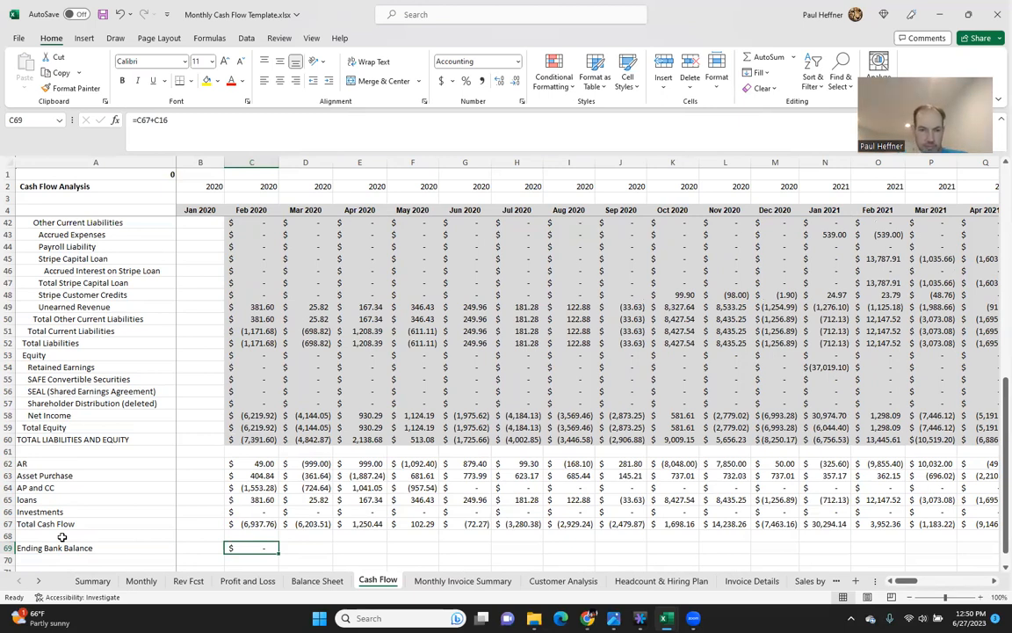
key(Down)
key(Down)
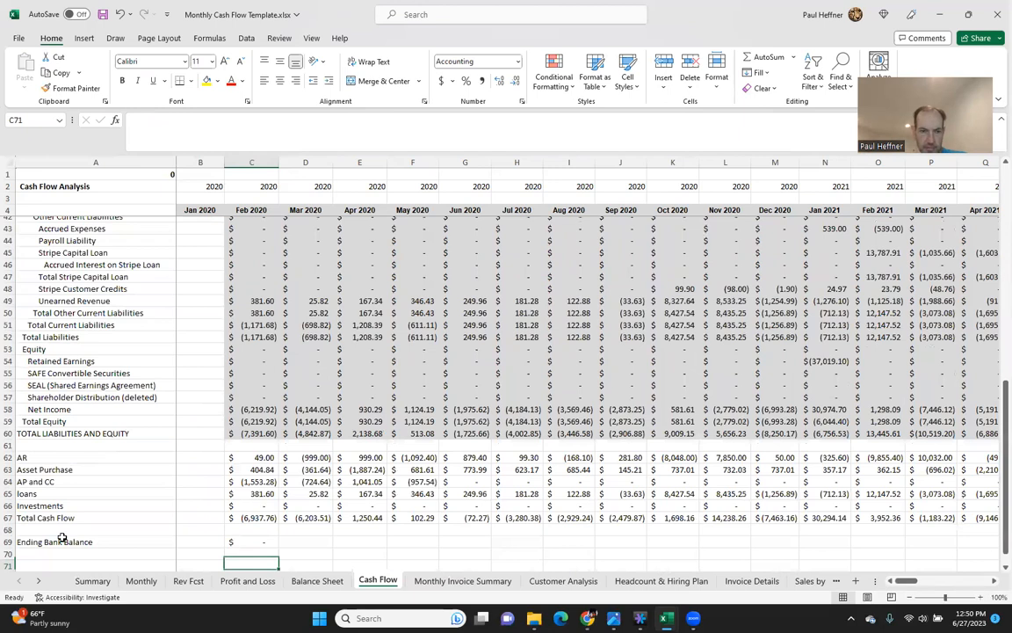
key(Down)
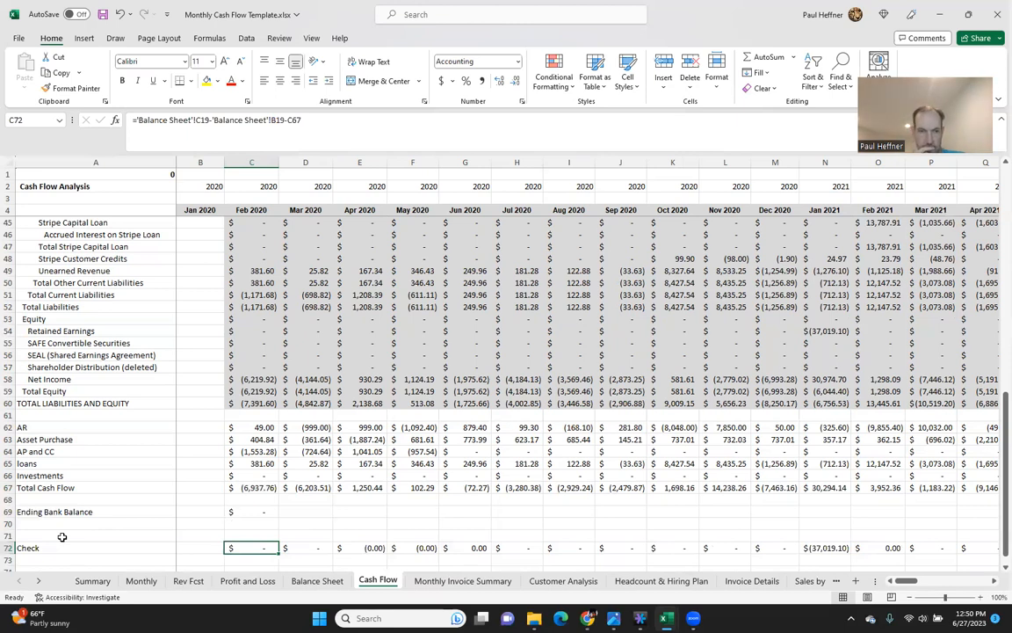
key(Up)
key(Up)
key(Up)
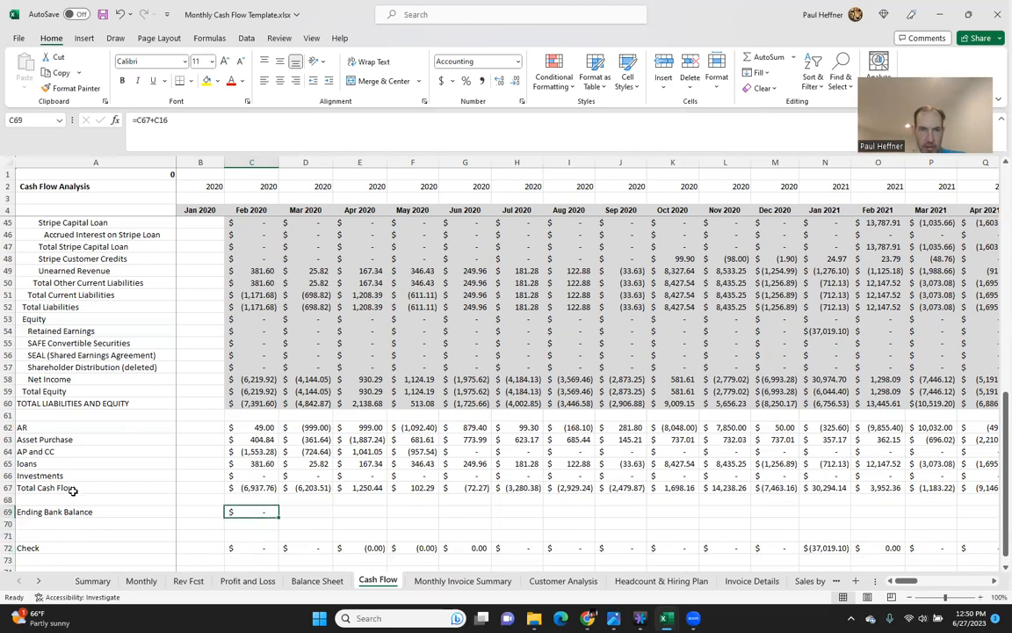
Trace the C69 formula's references to the Feb 2020 Total Cash Flow and Total Bank Accounts cells
click(235, 123)
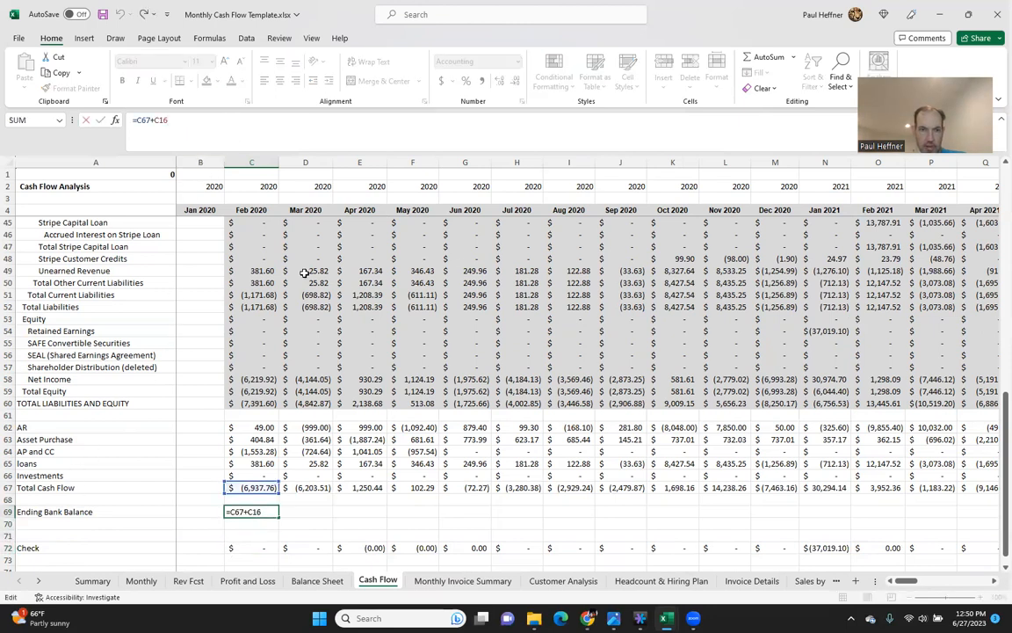
scroll(304, 273, up, 13)
scroll(322, 289, up, 2)
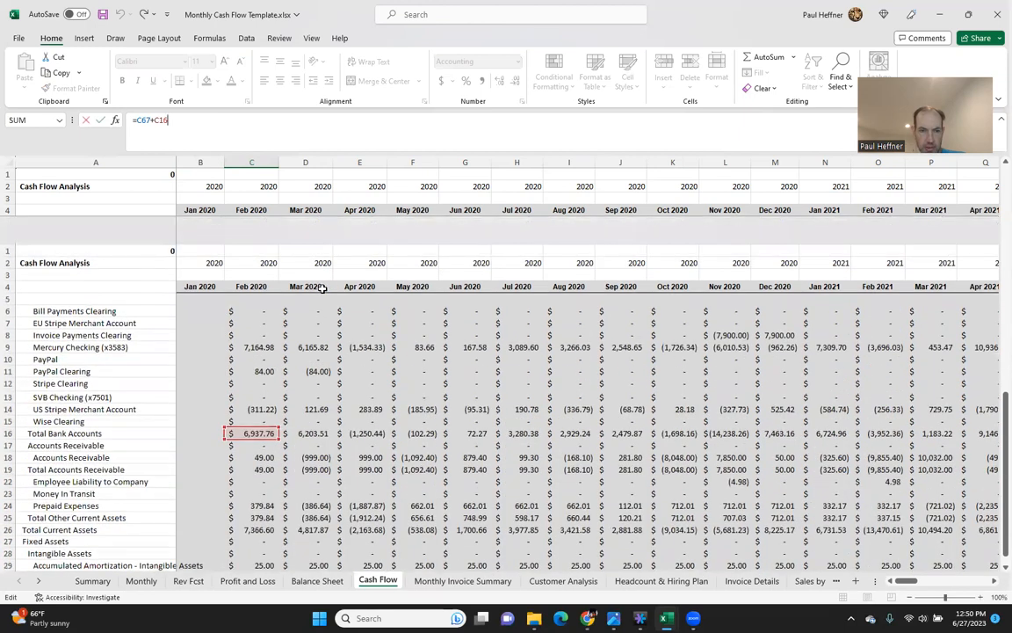
scroll(323, 288, down, 1)
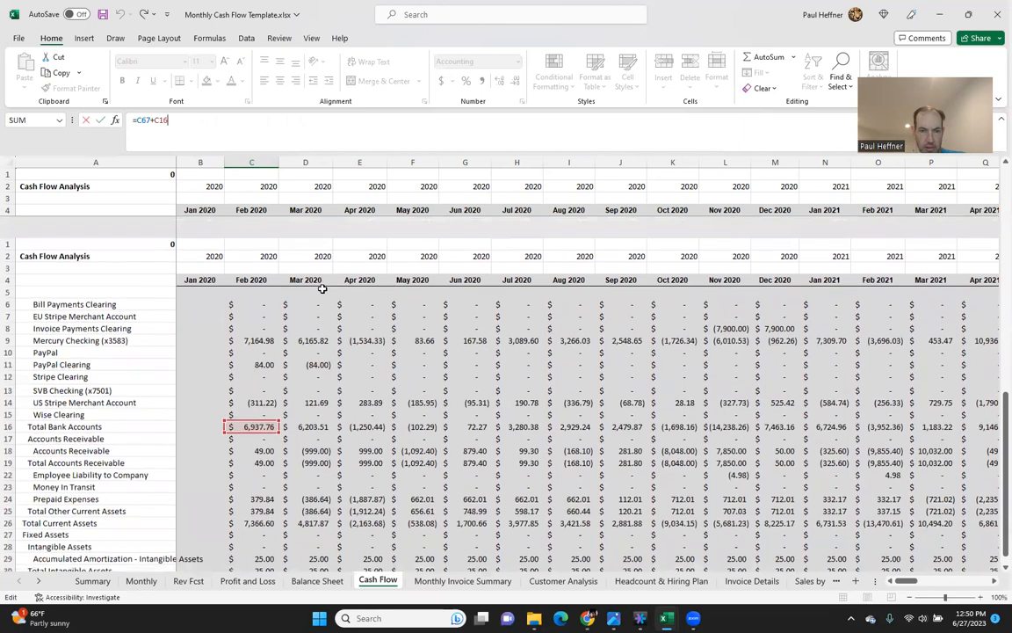
scroll(322, 288, down, 1)
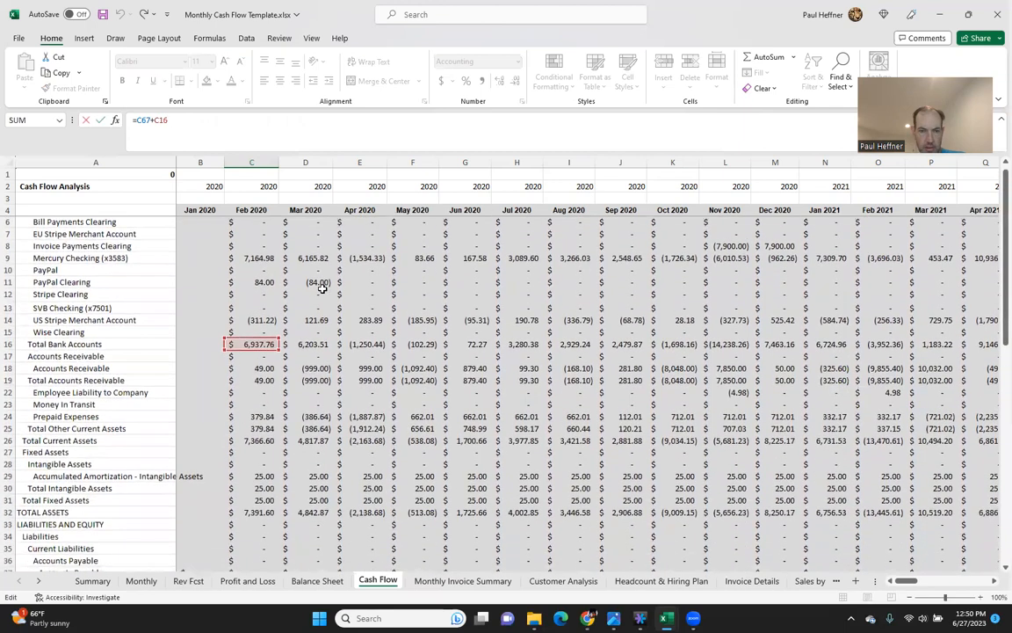
scroll(323, 288, down, 6)
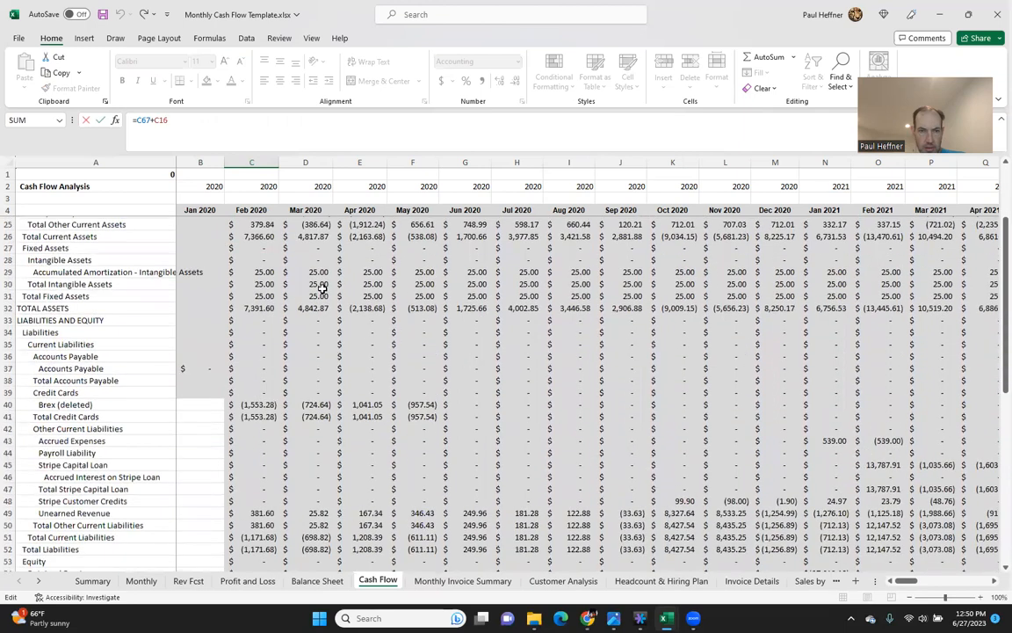
scroll(322, 288, up, 3)
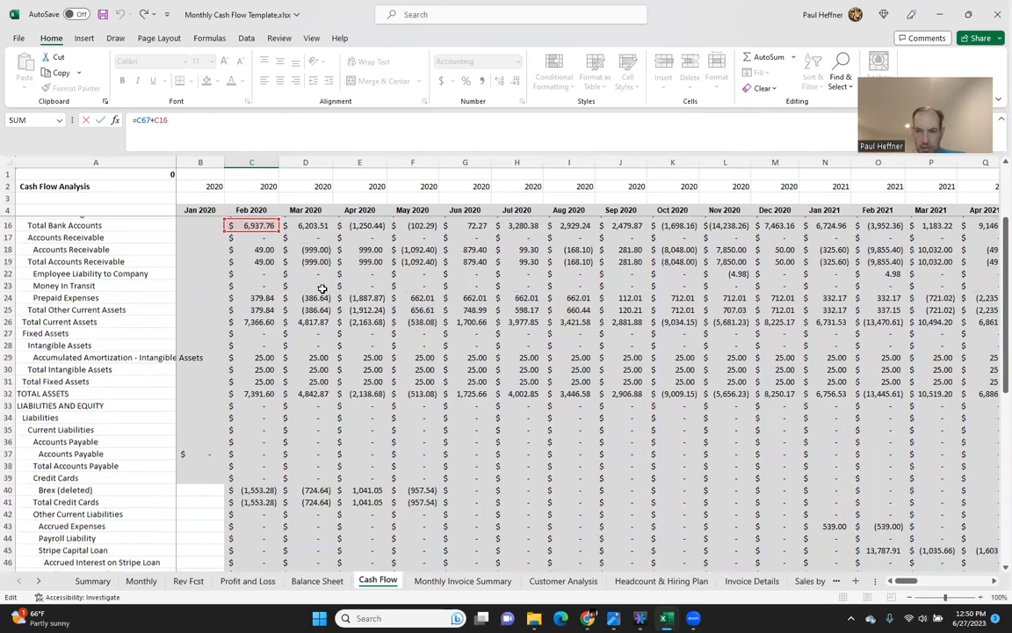
scroll(323, 288, down, 9)
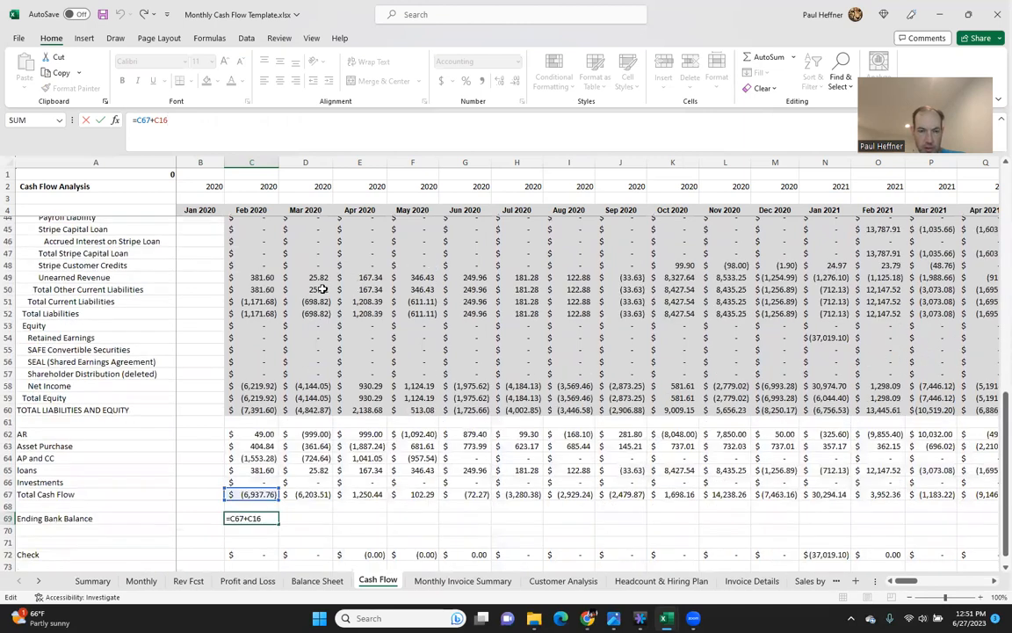
key(ctrl+Return)
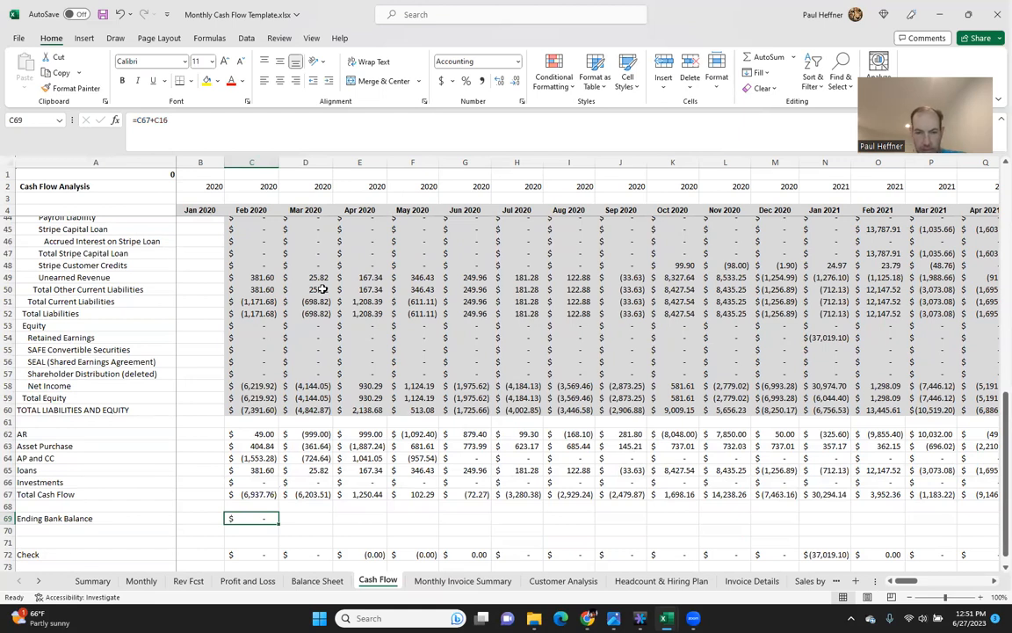
Link the Jan 2020 Ending Bank Balance in B69 to Total Bank Accounts with ='Balance Sheet'!B19
key(Left)
key(Right)
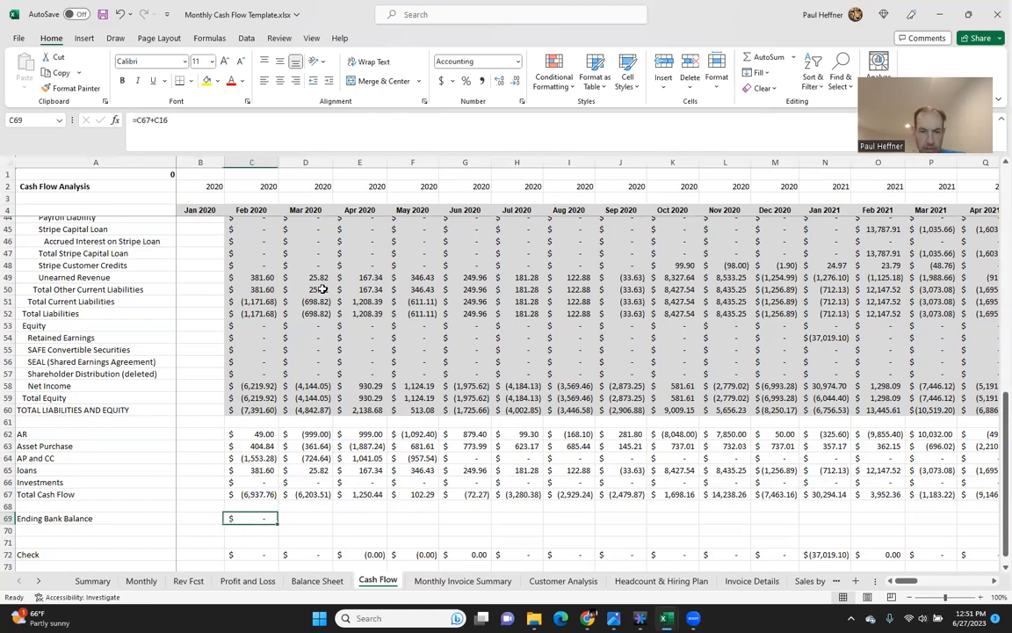
key(Left)
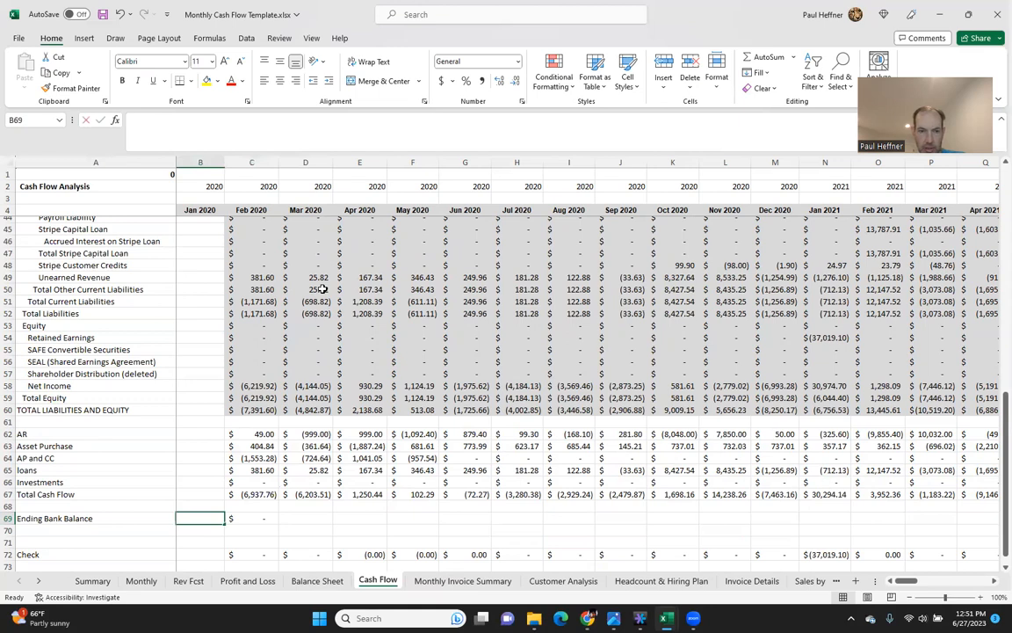
text(=)
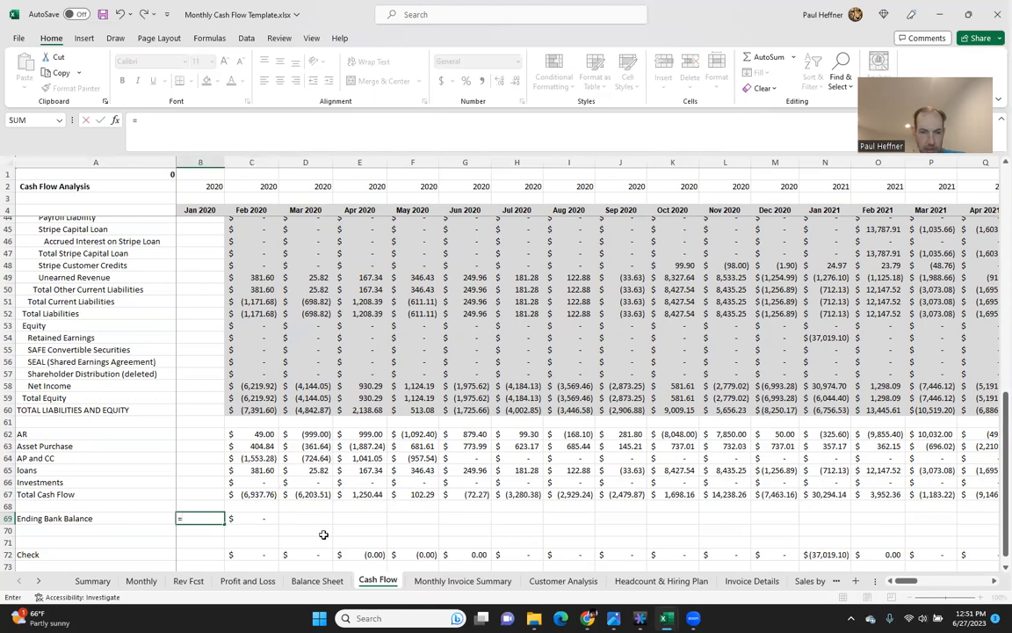
click(317, 581)
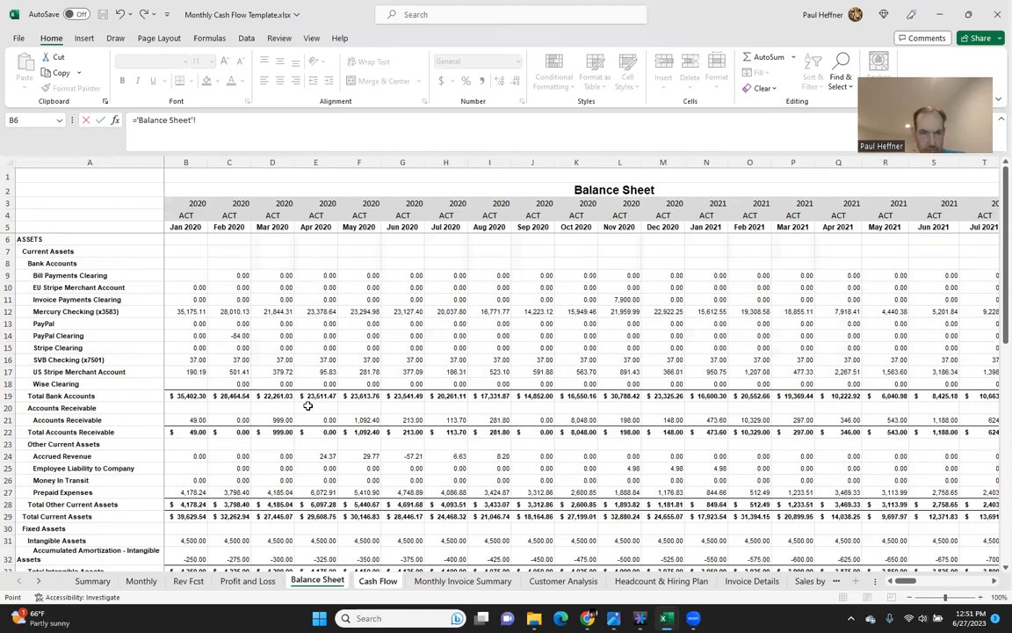
click(192, 396)
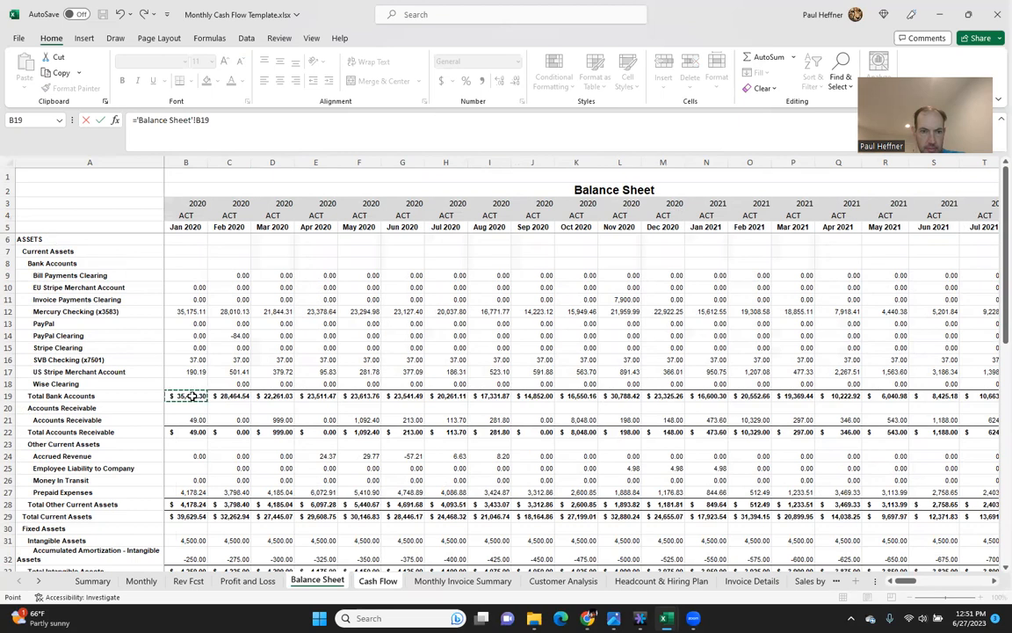
key(Return)
Change the Feb 2020 Ending Bank Balance formula in C69 to =C67+B69
key(Right)
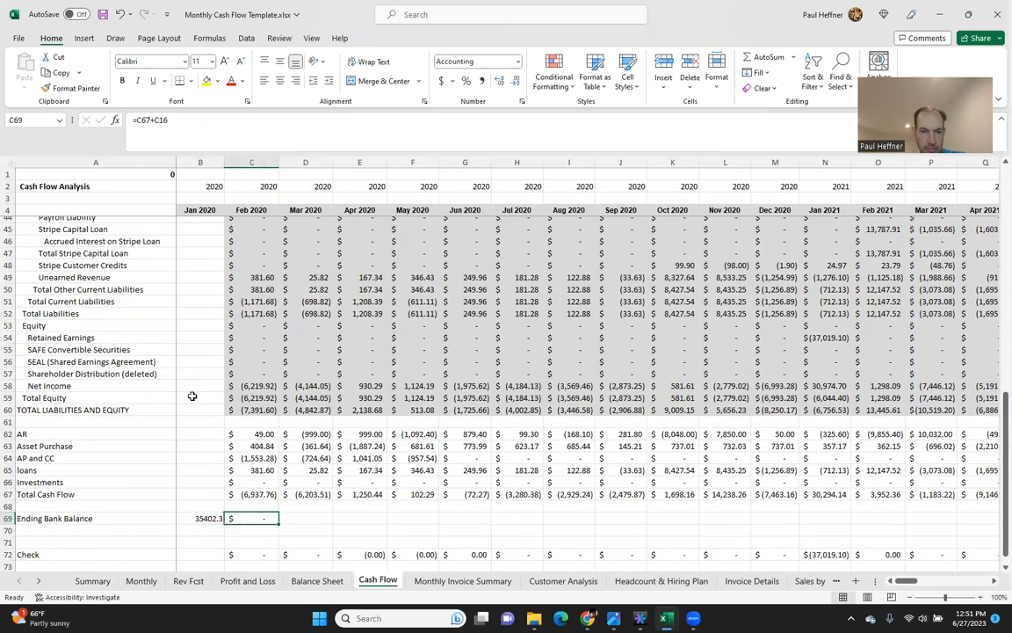
click(239, 129)
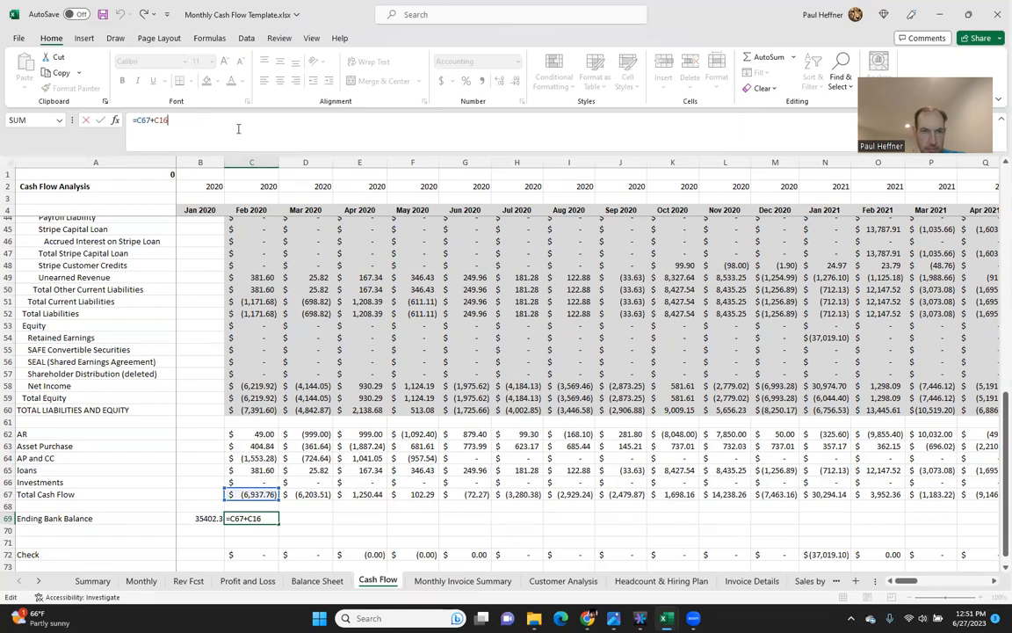
key(BackSpace)
key(BackSpace)
key(BackSpace)
click(201, 518)
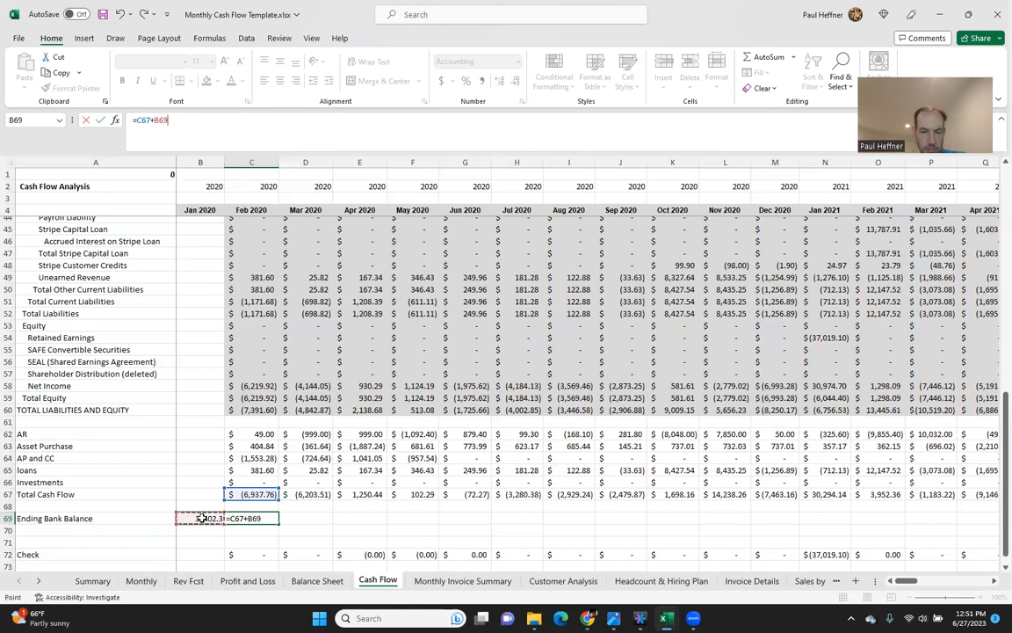
key(Return)
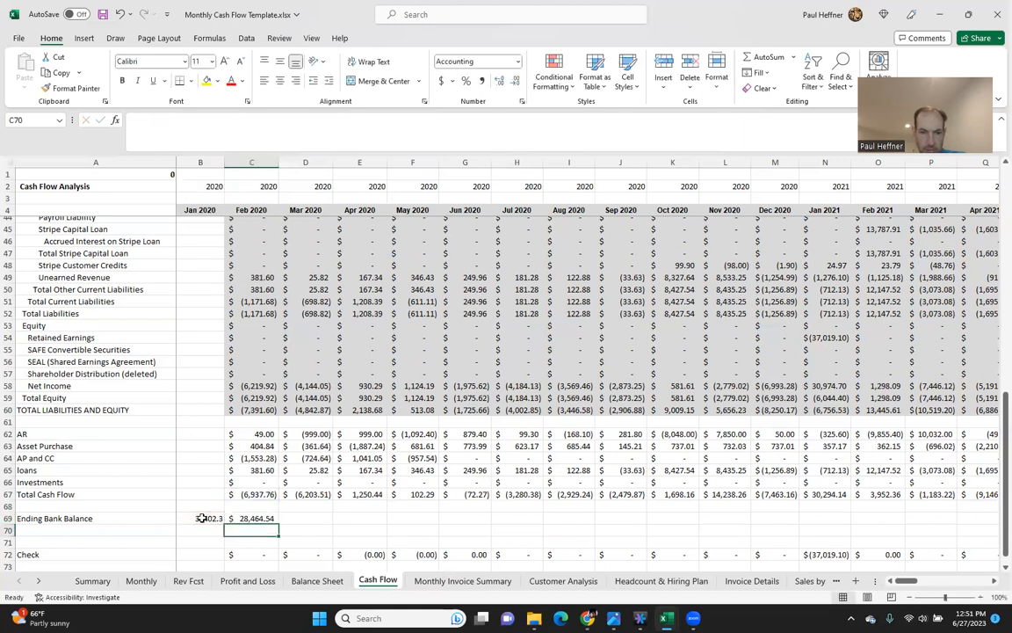
text(=)
key(Up)
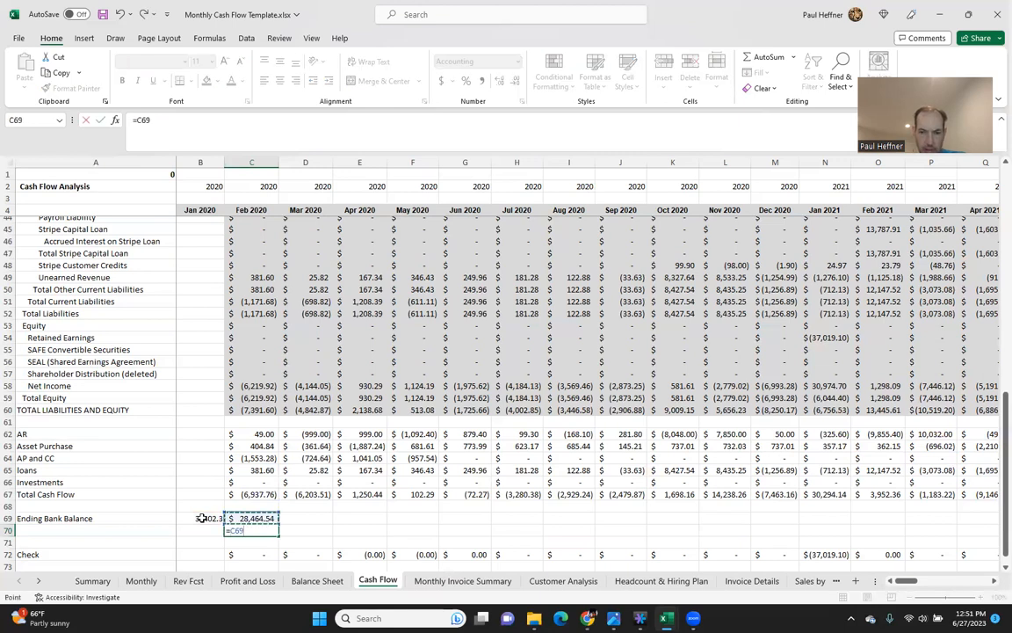
text(-)
key(ctrl+Up)
key(ctrl+Up)
key(ctrl+Up)
key(ctrl+Up)
key(ctrl+Up)
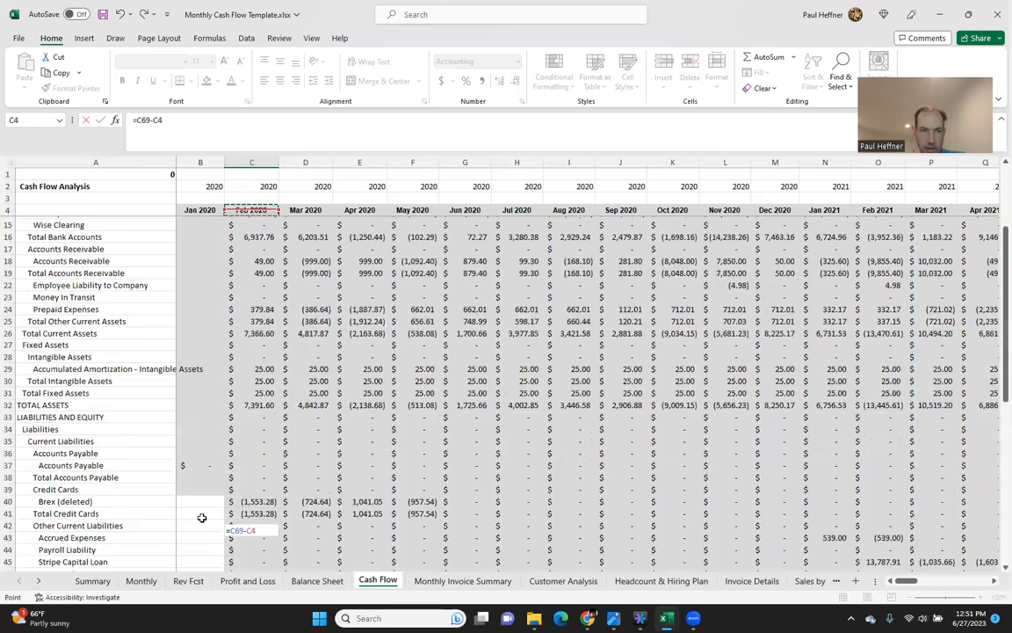
key(ctrl+Up)
key(Down)
key(Down)
key(Down)
key(Down)
key(Down)
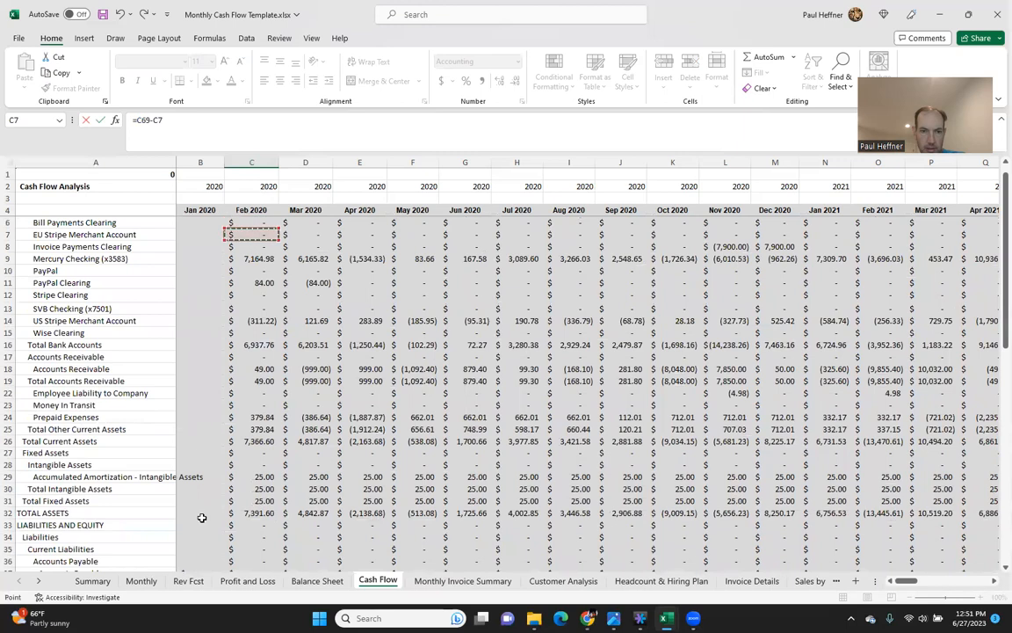
key(Down)
key(Down)
key(Escape)
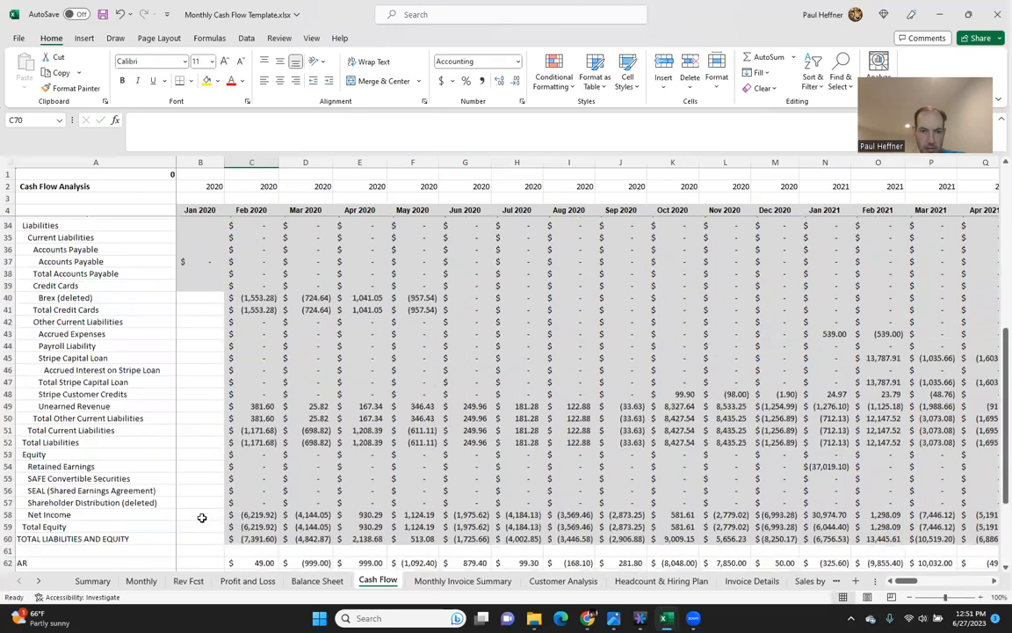
Enter =C69-'Balance Sheet'!C19 in C70 to compare the Feb 2020 Ending Bank Balance with Total Bank Accounts
text(=)
key(Up)
text(-)
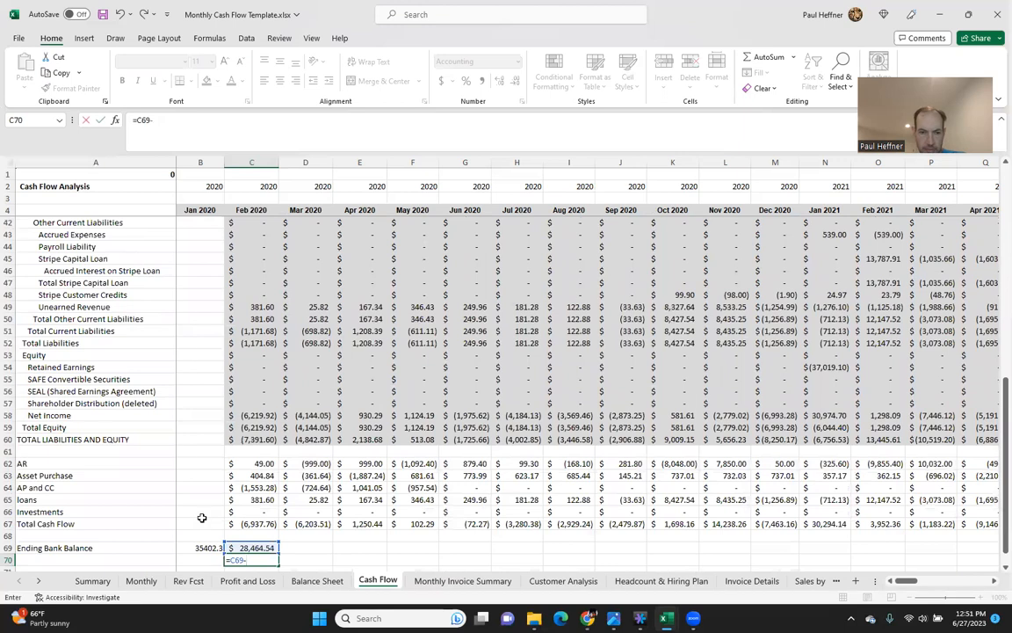
click(303, 581)
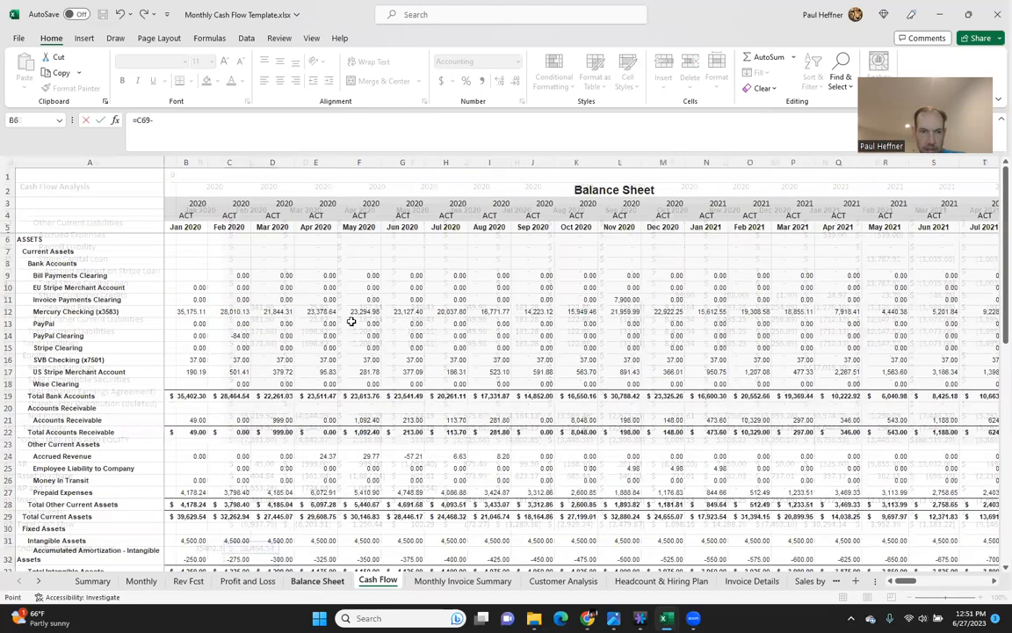
click(232, 392)
key(Return)
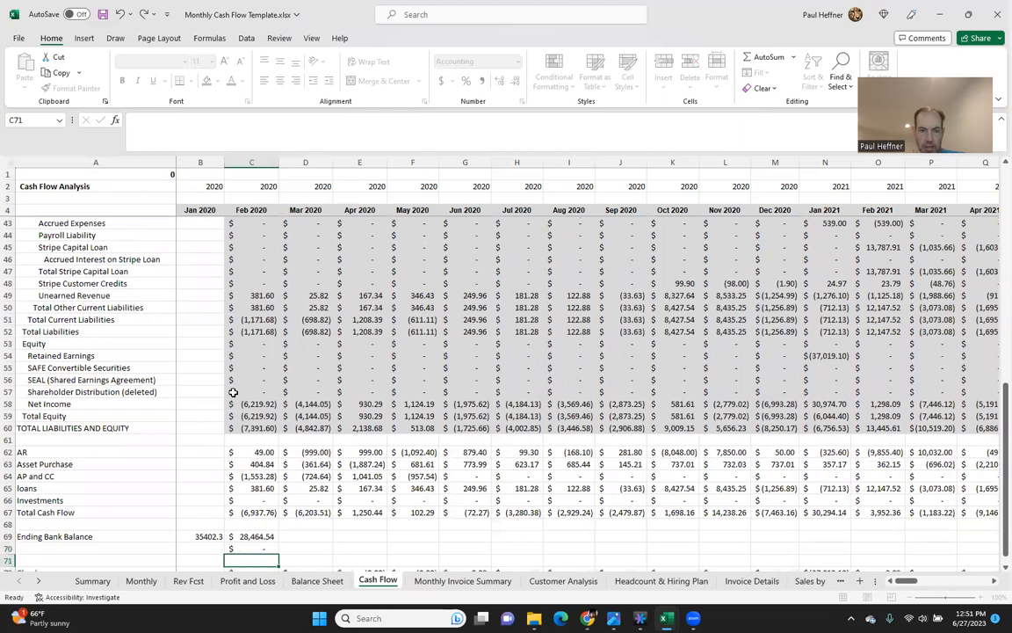
Copy the Ending Bank Balance and difference formulas in C69:C70 across all months through Dec-25 in column BU
key(Up)
key(Up)
key(Up)
key(Up)
key(ctrl+Right)
key(Down)
key(Down)
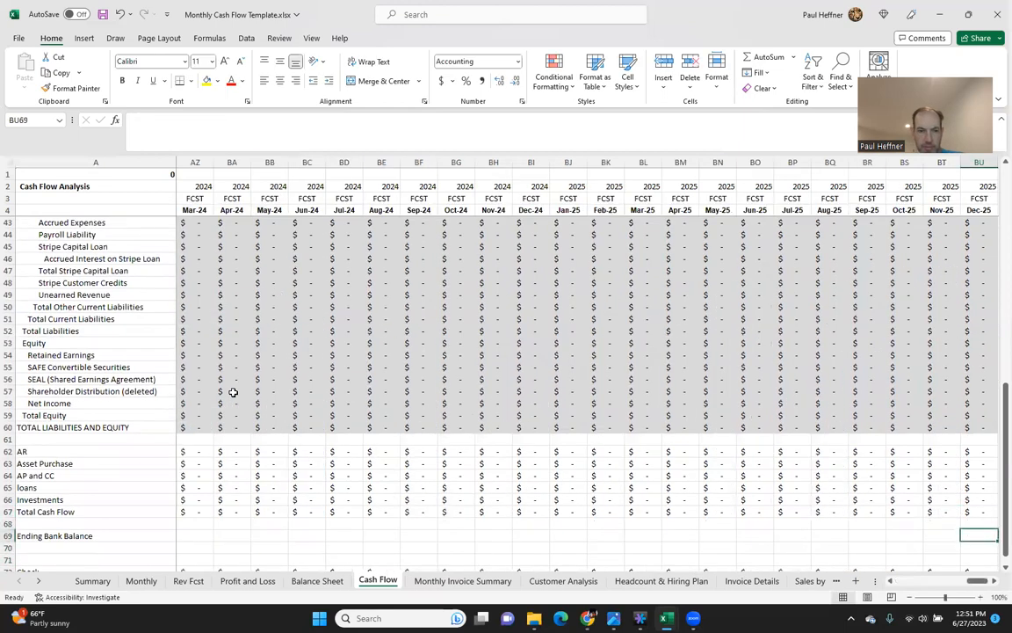
text(d)
key(ctrl+Left)
key(shift+Down)
key(ctrl+c)
key(ctrl+shift+Right)
key(ctrl+v)
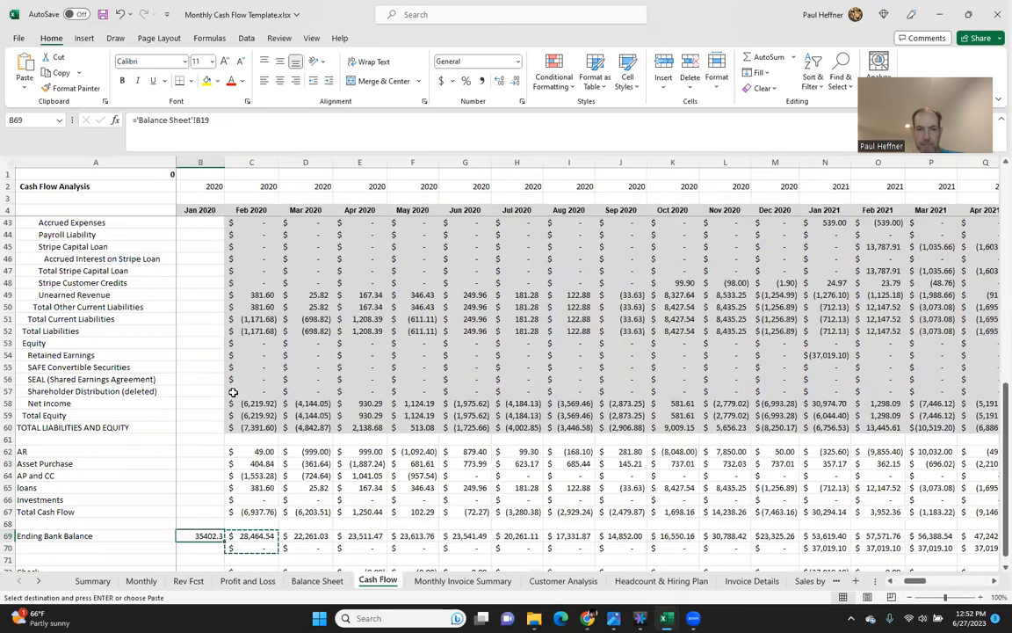
Examine the Ending Bank Balance and the difference row below it month by month from Jan 2020 to Mar-23
key(Right)
key(Right)
key(Right)
key(Right)
key(Right)
key(Right)
key(Right)
key(Right)
key(Right)
key(Right)
key(Right)
key(Right)
key(Right)
key(Right)
key(Right)
key(Right)
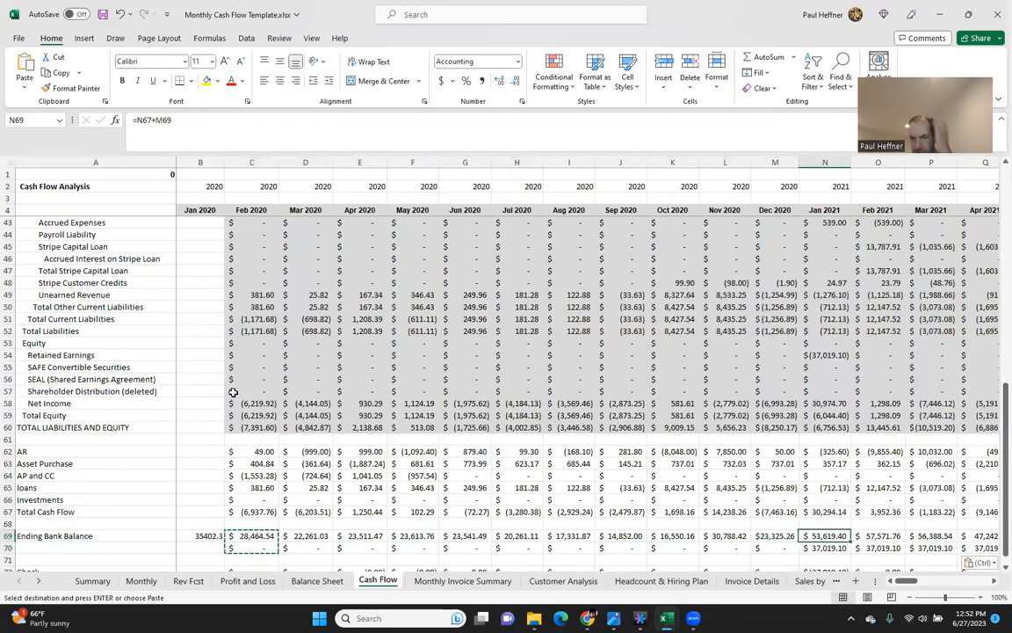
key(Right)
key(Right)
key(Right)
key(Right)
key(Right)
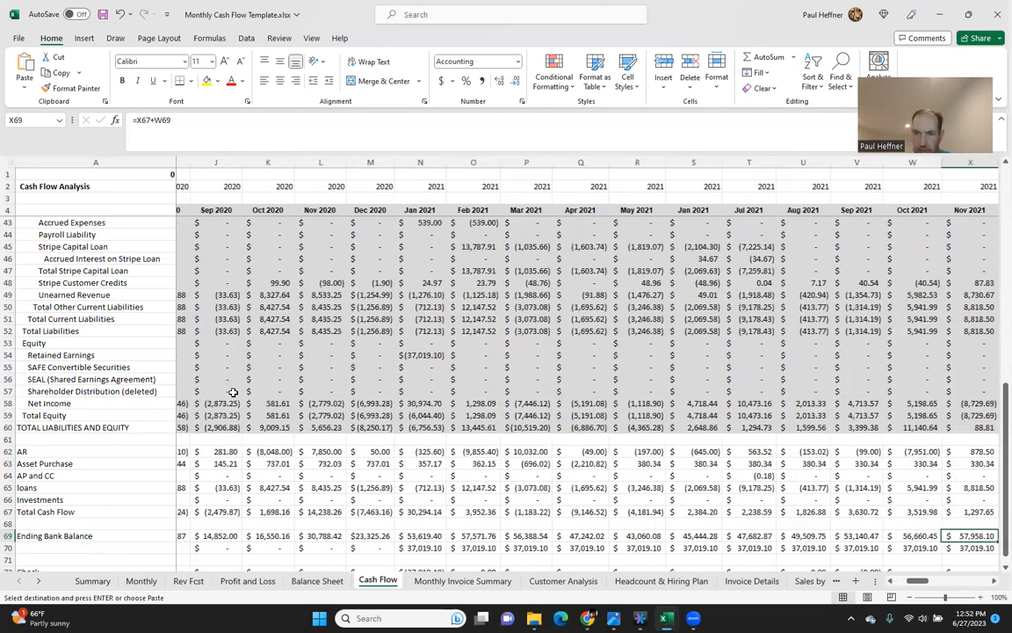
key(Right)
key(Right)
key(Right)
key(Right)
key(Right)
key(Right)
key(Right)
key(Right)
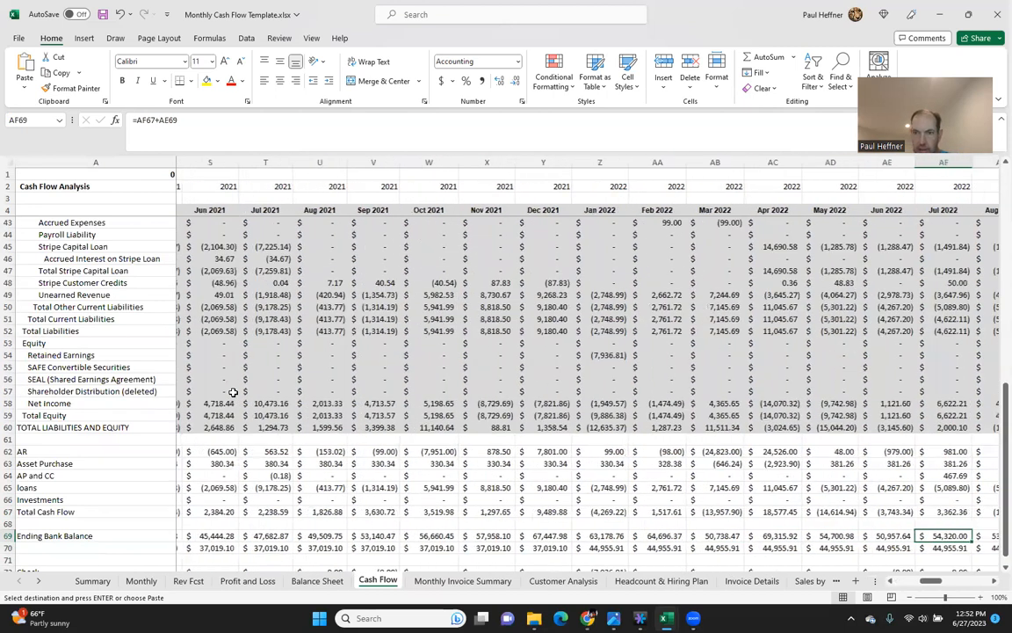
key(Right)
key(Right)
key(Right)
key(Right)
key(Right)
key(Right)
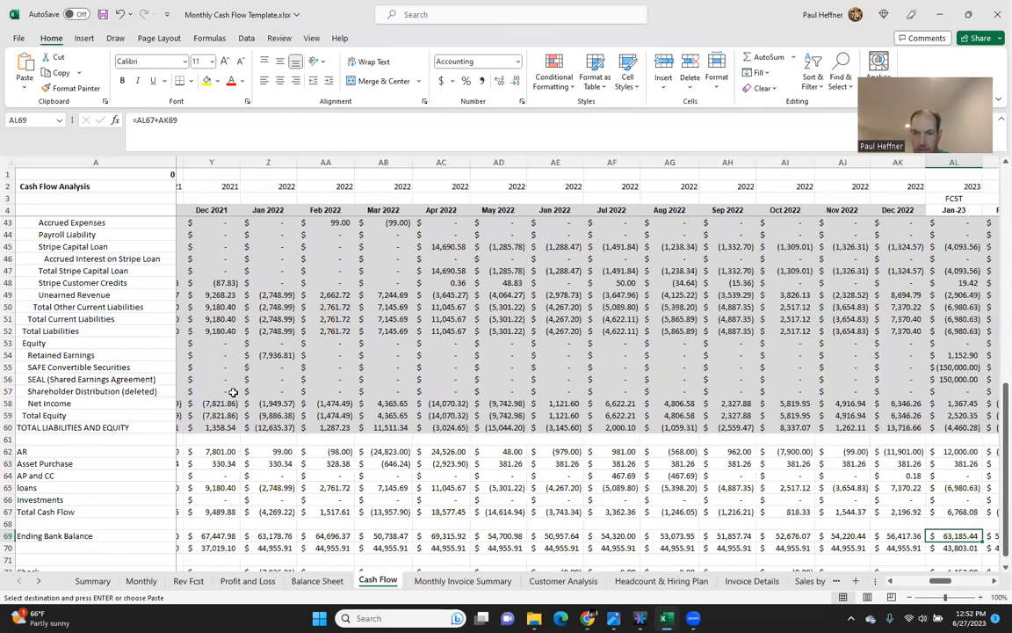
key(Right)
key(Right)
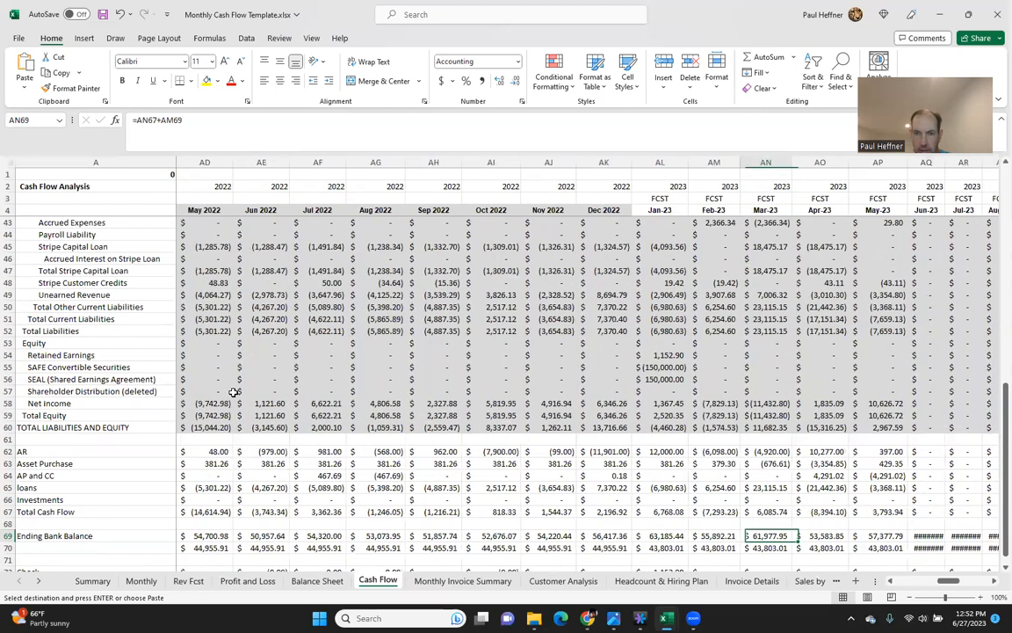
Link the Jan-23 Ending Bank Balance in AL69 to Total Bank Accounts with ='Balance Sheet'!AL19
key(Left)
key(Left)
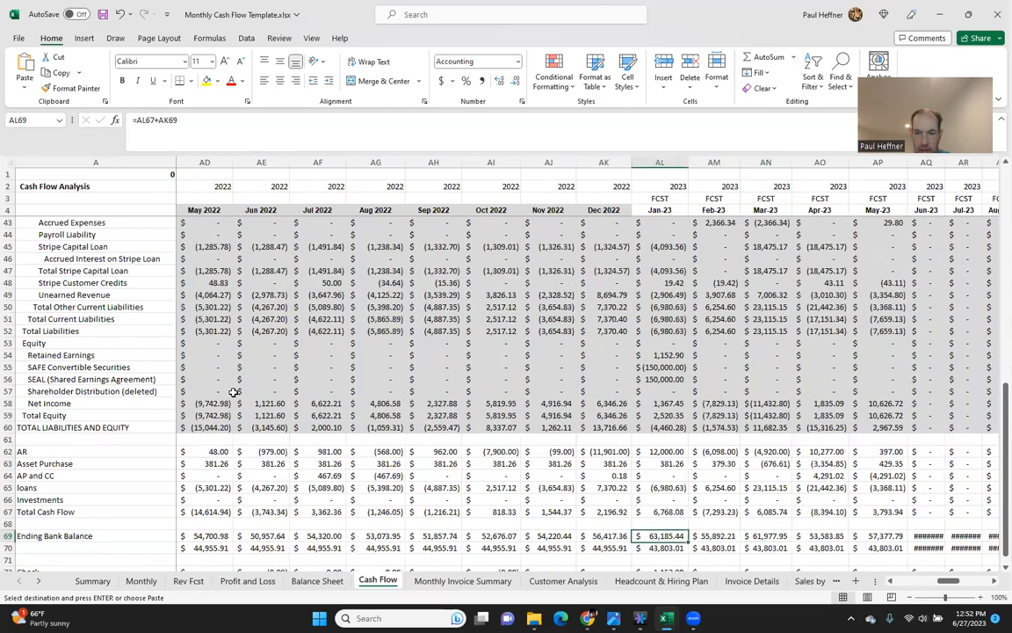
text(=)
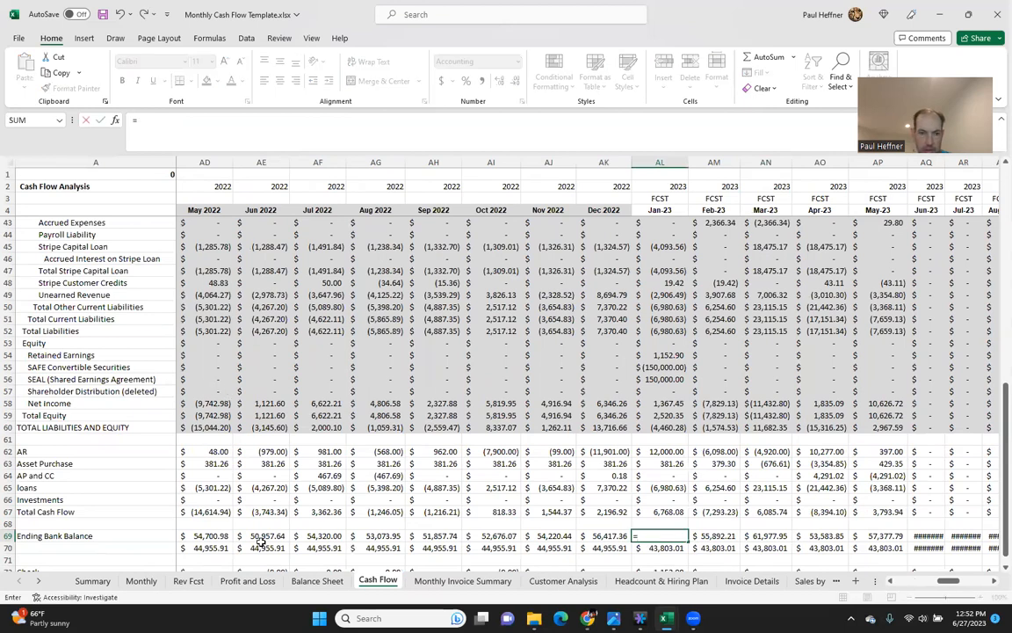
click(311, 580)
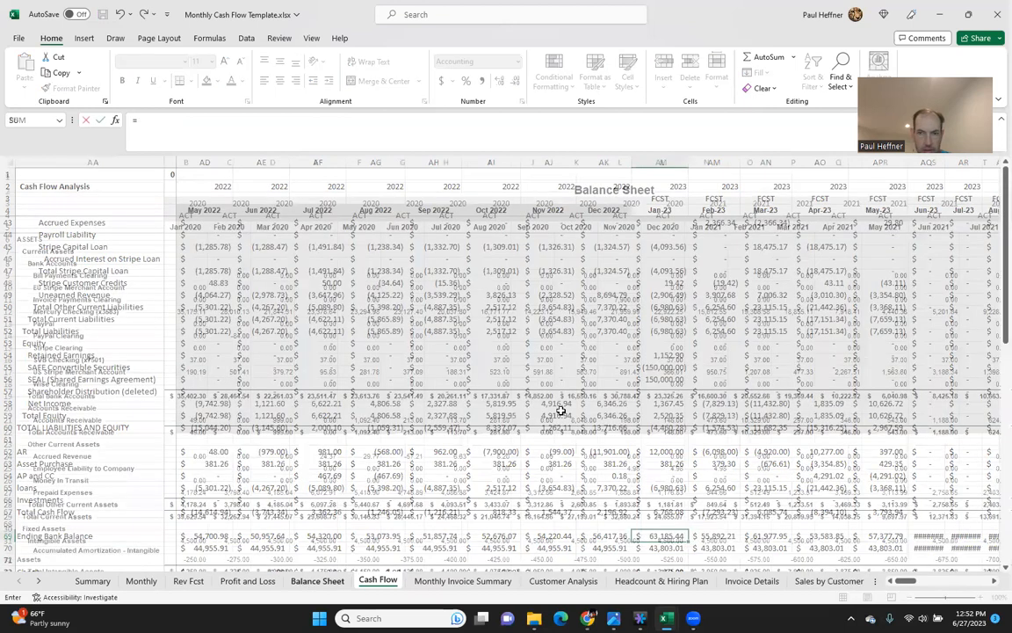
key(ctrl+Page_Up)
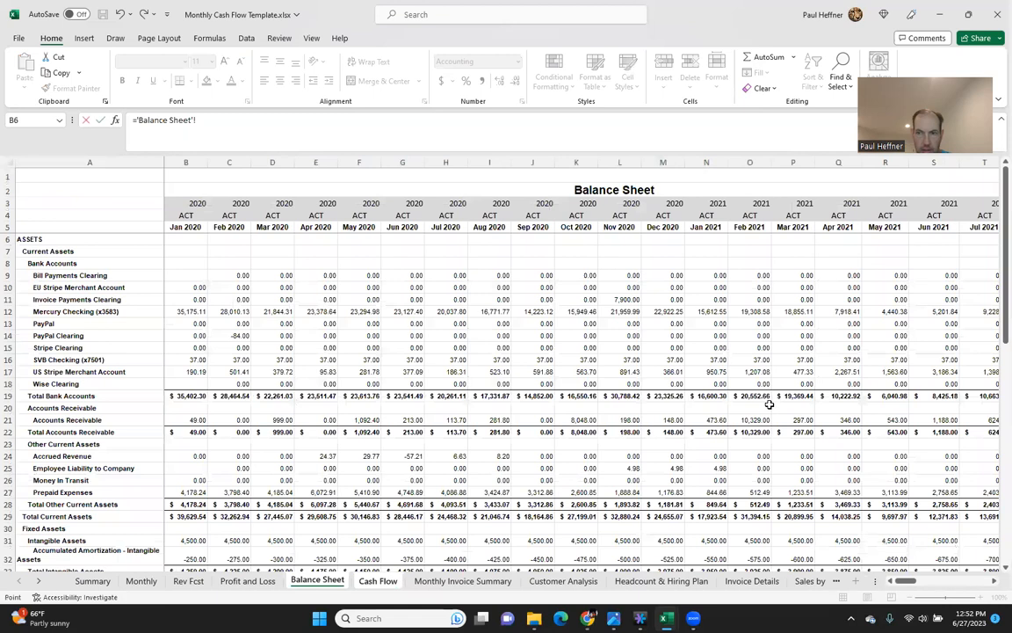
scroll(769, 405, right, 6)
scroll(769, 404, right, 2)
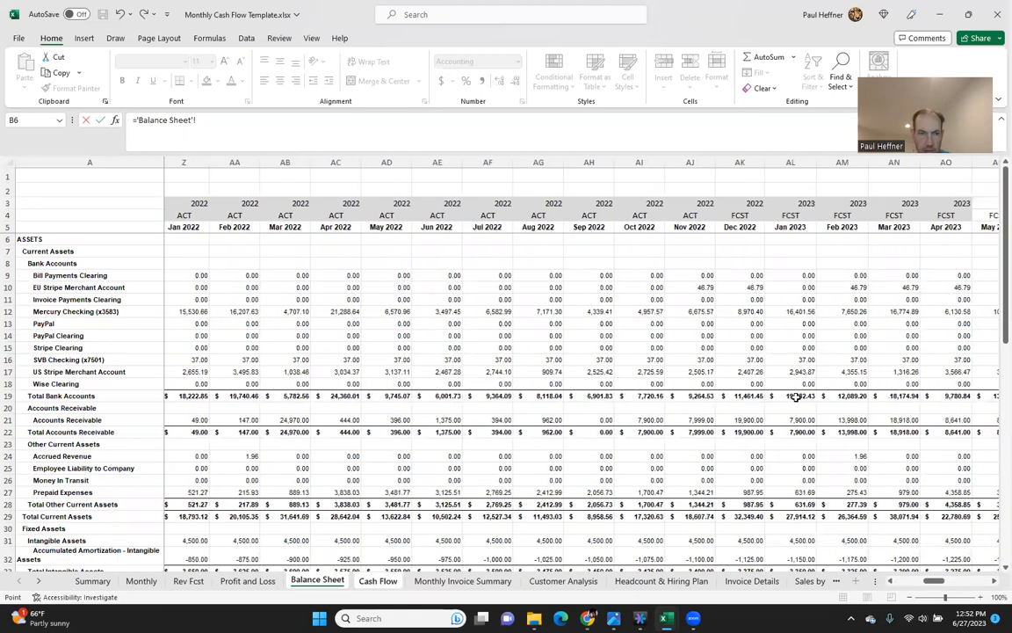
click(794, 396)
key(Return)
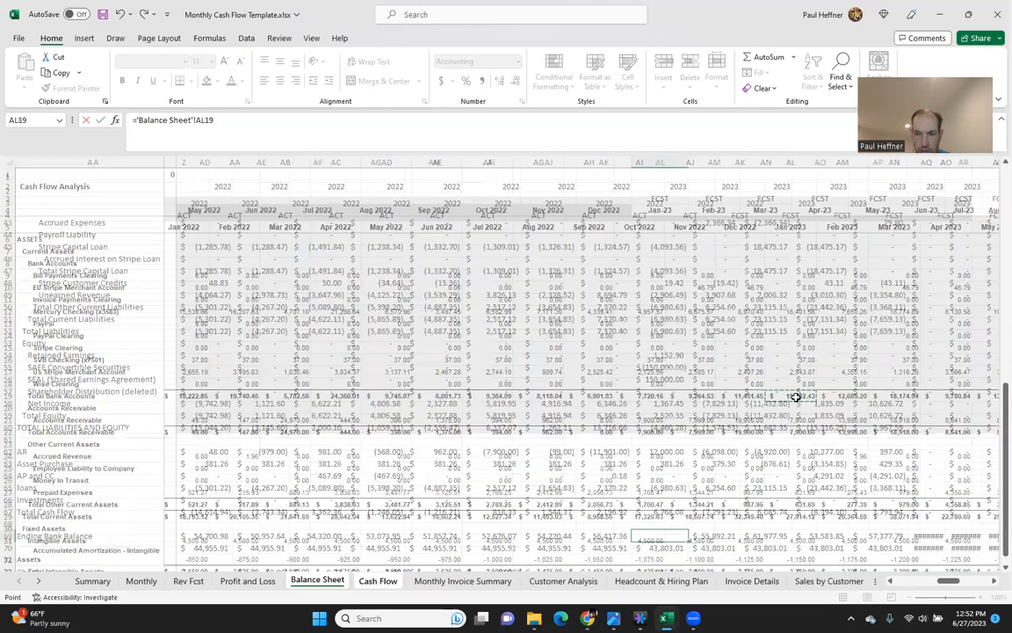
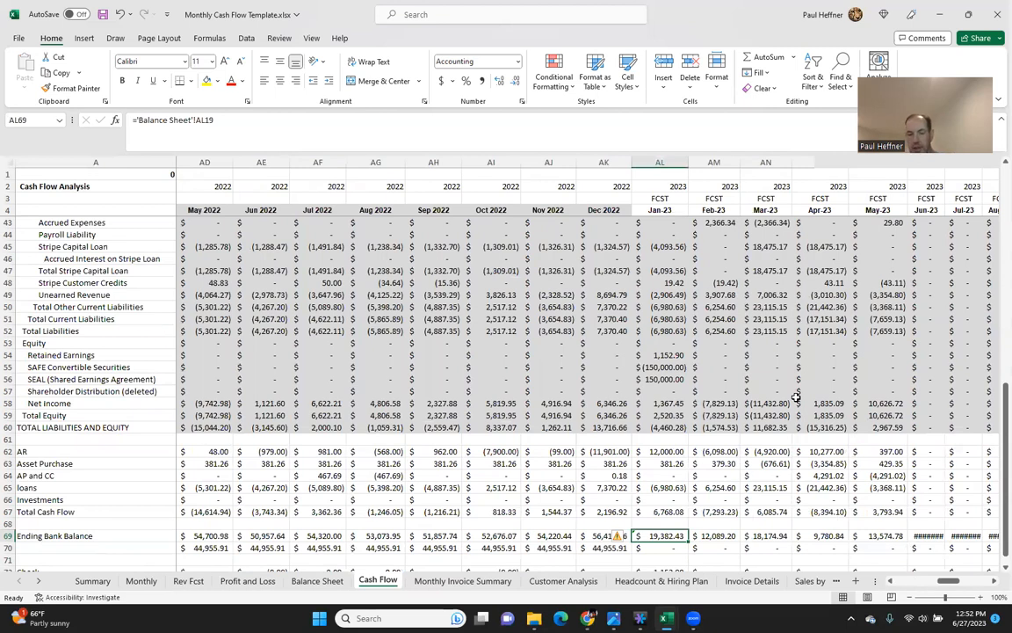
Check the Ending Bank Balance formulas from Feb-23 into the mid-2023 forecast months and save the workbook
key(Right)
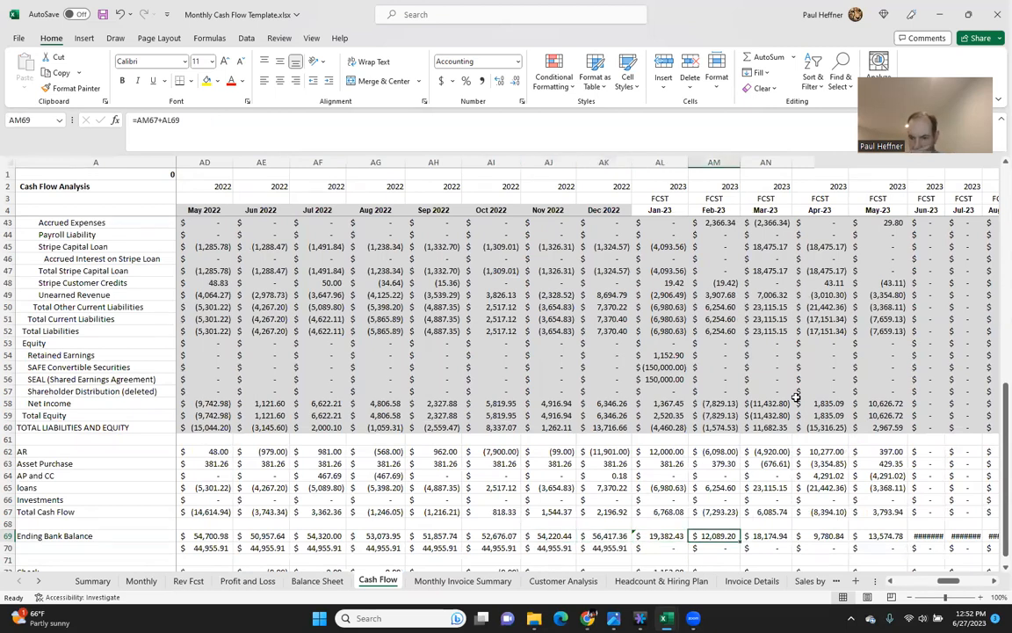
key(Right)
key(Right)
key(Right)
key(Right)
key(Right)
key(Right)
key(Right)
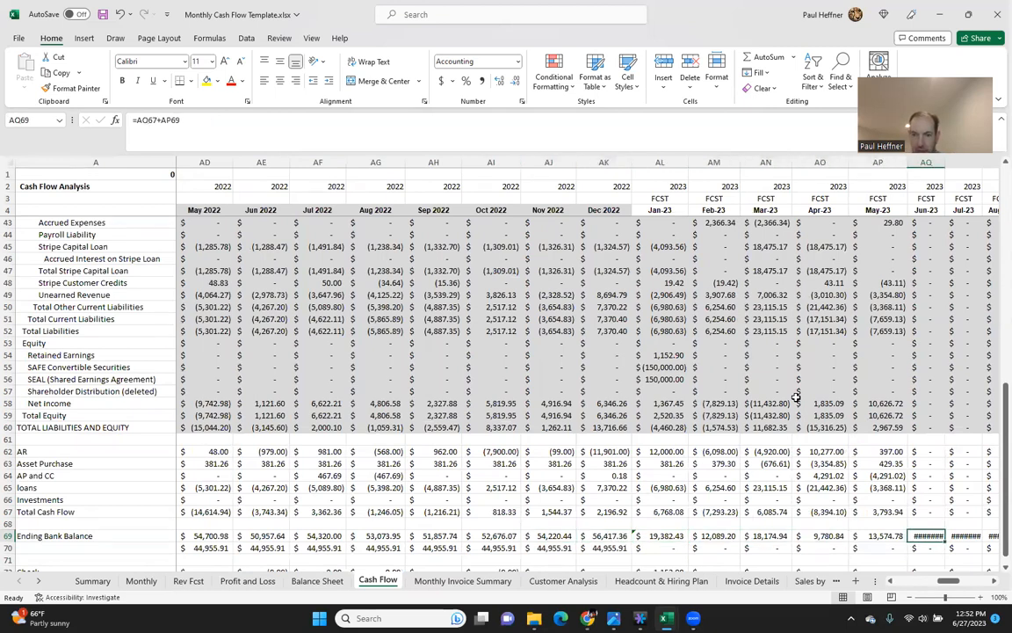
key(Left)
key(Left)
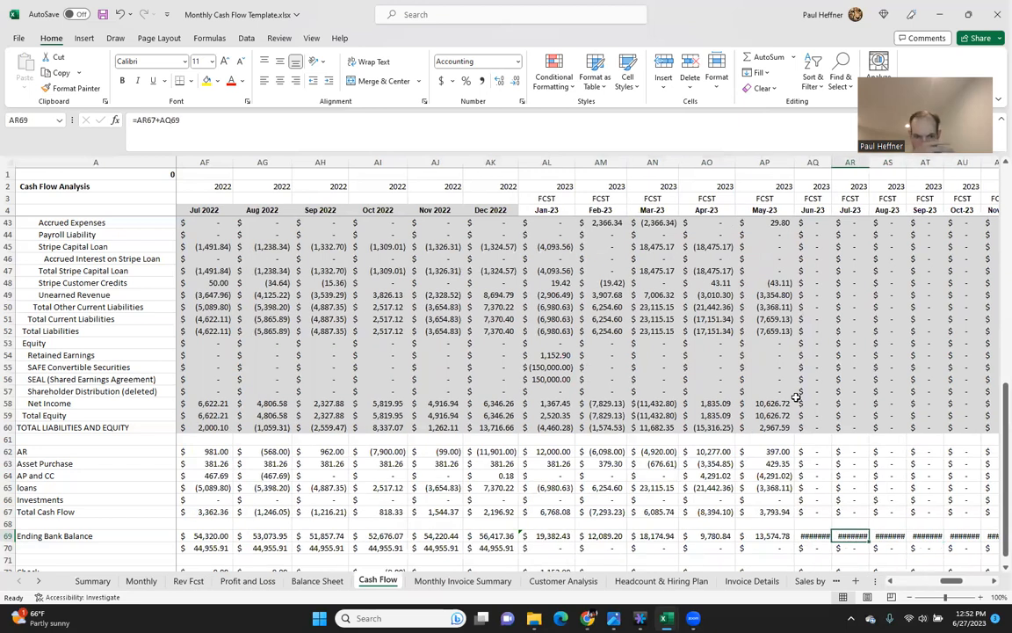
key(Left)
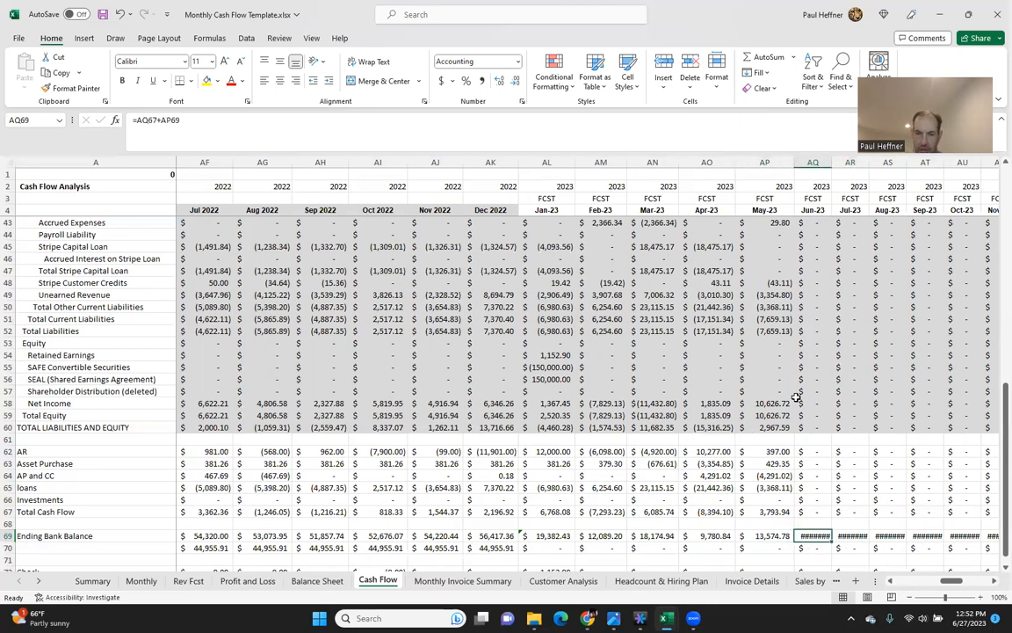
key(ctrl+s)
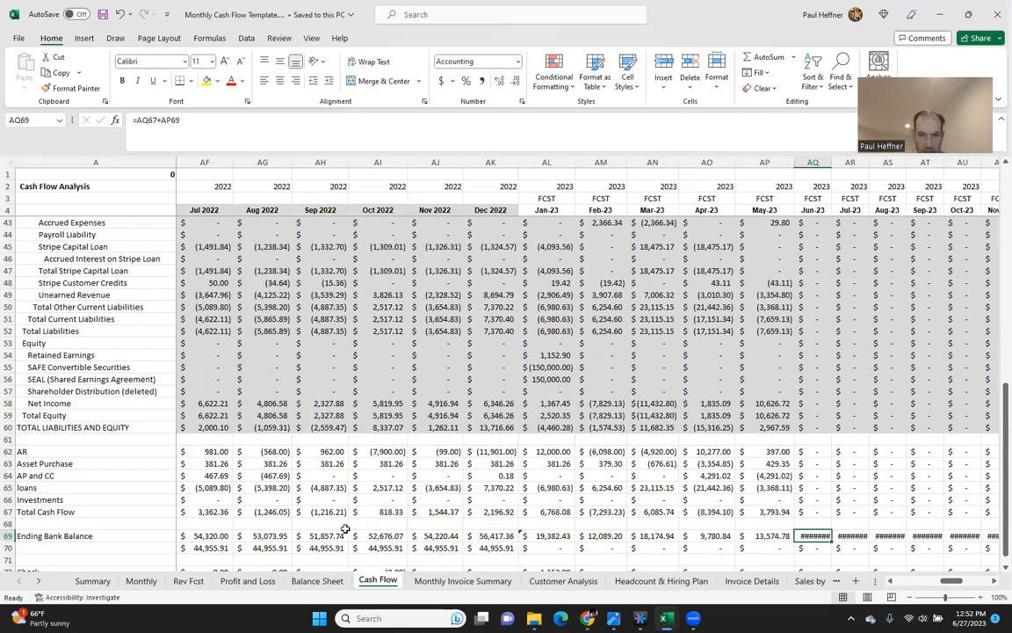
Inspect the Jun-23 cash flow formulas from Ending Bank Balance up to Net Income in AQ58
key(Up)
key(Up)
key(Up)
key(Up)
key(Up)
key(Up)
key(Up)
key(Up)
key(Up)
key(Up)
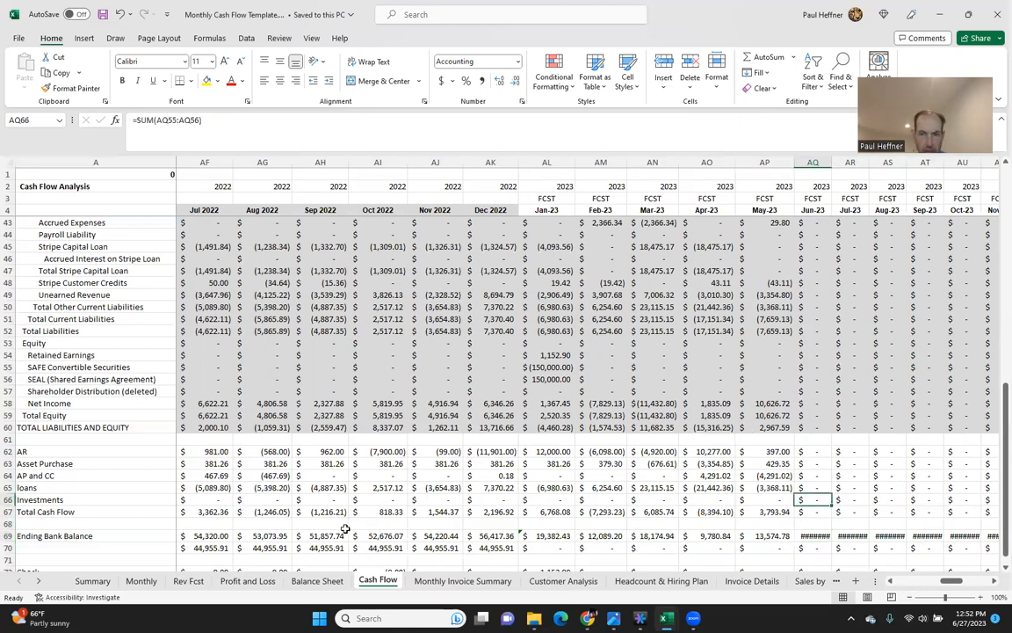
key(Up)
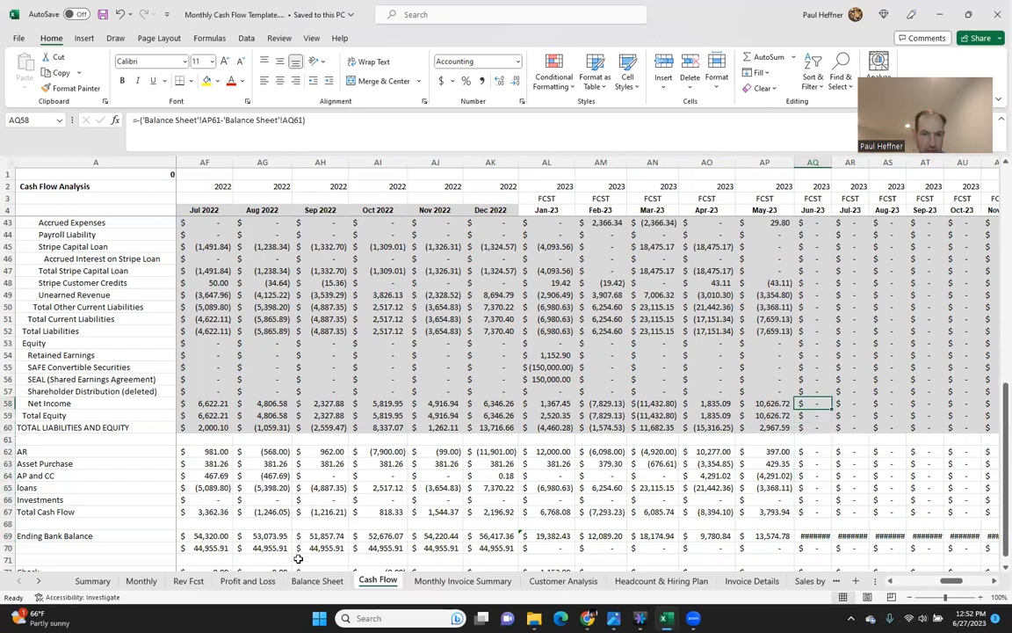
Examine the Net Income row on the Profit and Loss sheet from Oct 2020 through the Jun-23 forecast in AQ75
click(260, 582)
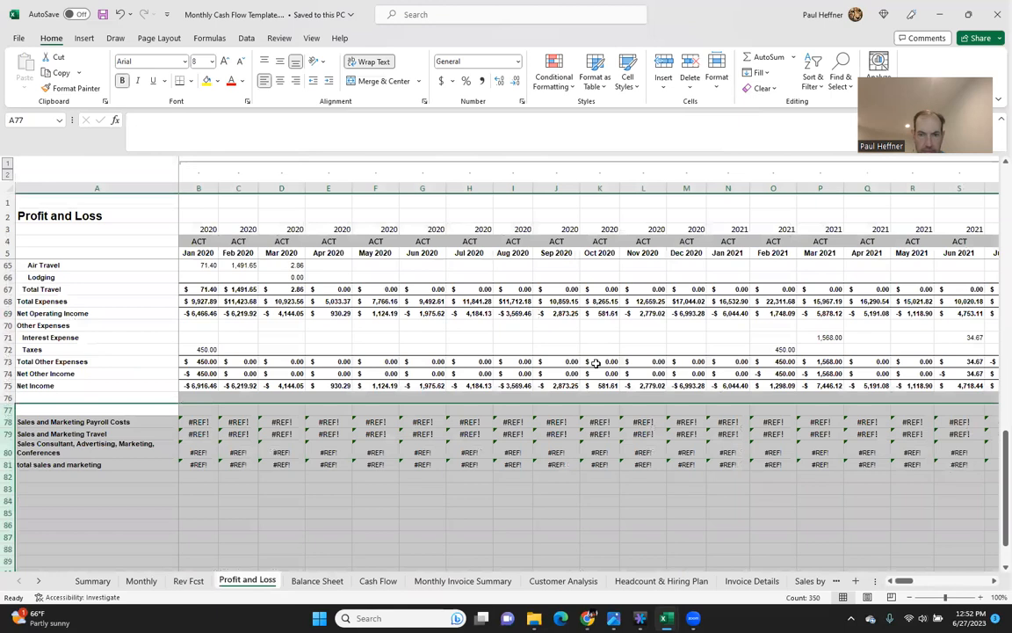
click(596, 363)
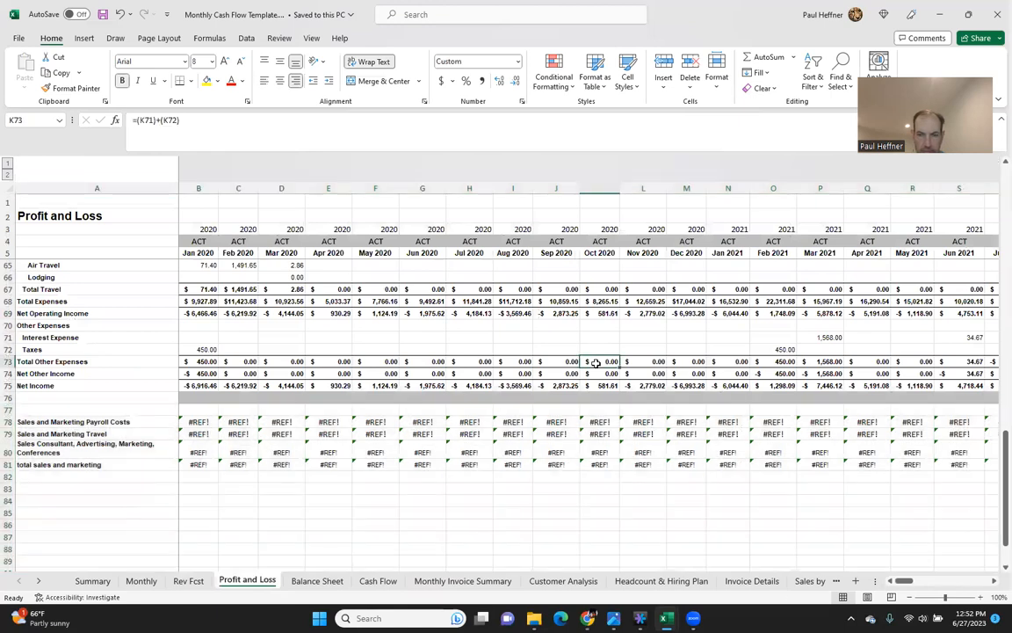
key(Down)
key(Down)
key(Right)
key(Right)
key(Right)
key(Right)
key(Right)
key(Right)
key(Right)
key(Right)
key(Right)
key(Right)
key(Right)
key(Right)
key(Right)
key(Right)
key(Right)
key(Right)
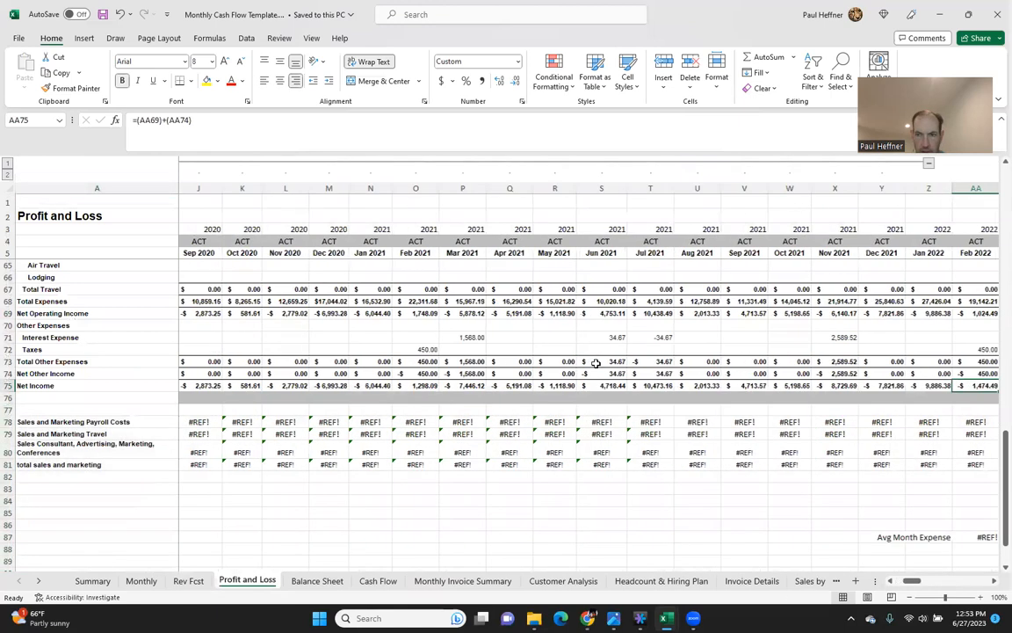
key(Right)
key(Right)
key(Right)
key(Right)
key(Right)
key(Right)
key(Right)
key(Right)
key(Right)
key(Right)
key(Right)
key(Right)
key(Right)
key(Right)
key(Right)
key(Right)
key(Right)
key(Right)
key(Right)
key(Right)
key(Left)
key(Left)
key(Left)
key(Left)
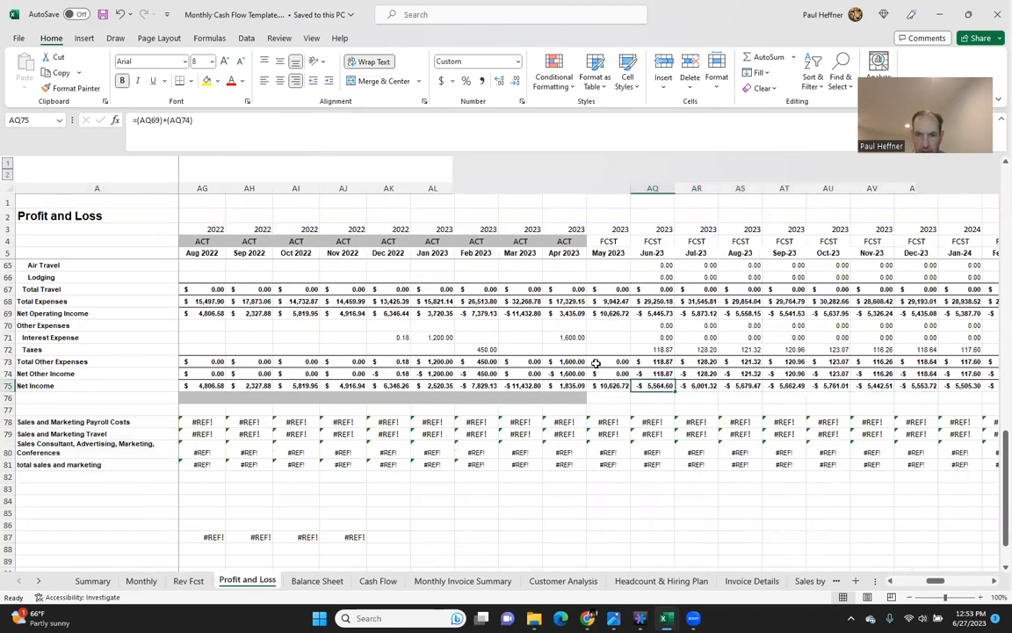
Examine the Net Income row on the Balance Sheet from early 2020 through Jun 2022
click(317, 581)
key(Up)
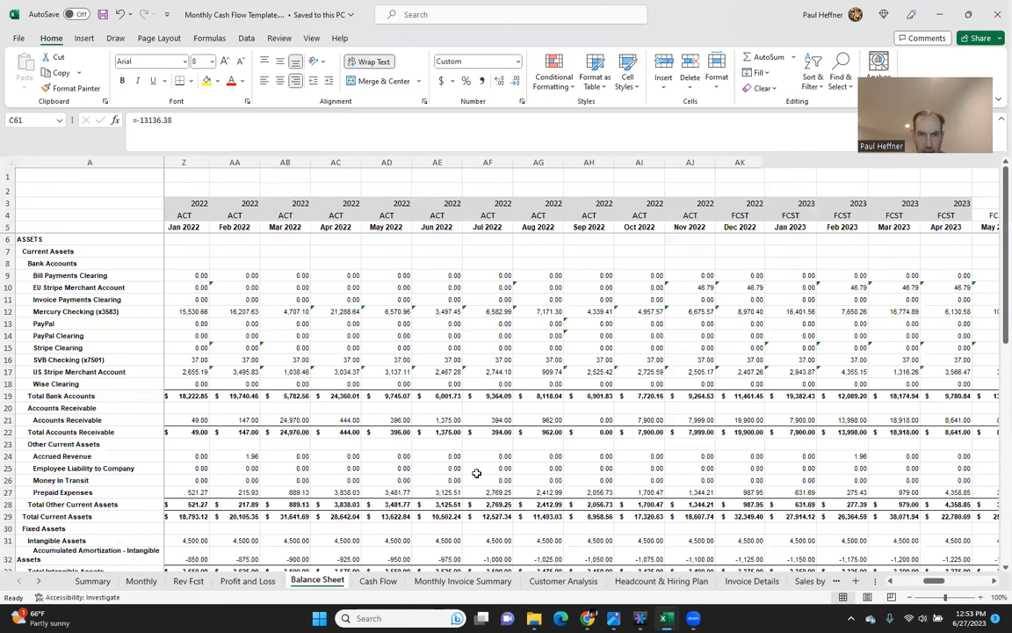
key(Up)
key(Up)
key(Up)
key(Down)
key(Down)
key(Down)
key(Down)
key(Down)
key(Down)
key(Up)
key(Up)
key(Right)
key(Right)
key(Right)
key(Right)
key(Right)
key(Right)
key(Right)
key(Right)
key(Right)
key(Right)
key(Right)
key(Right)
key(Right)
key(Right)
key(Right)
key(Right)
key(Right)
key(Right)
key(Right)
key(Right)
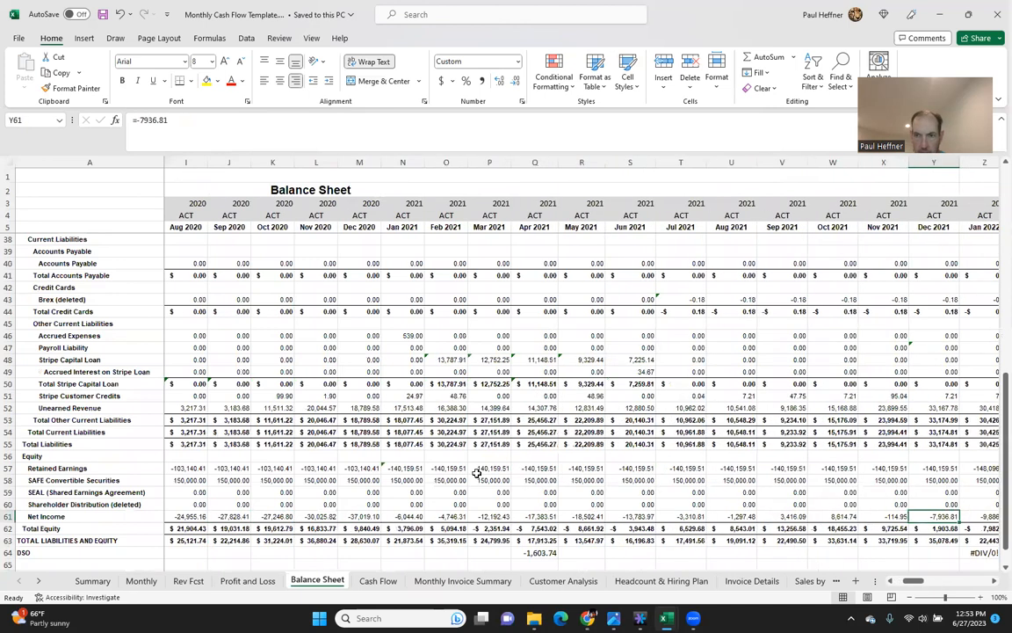
key(Right)
key(Right)
key(Right)
key(Right)
key(Right)
key(Right)
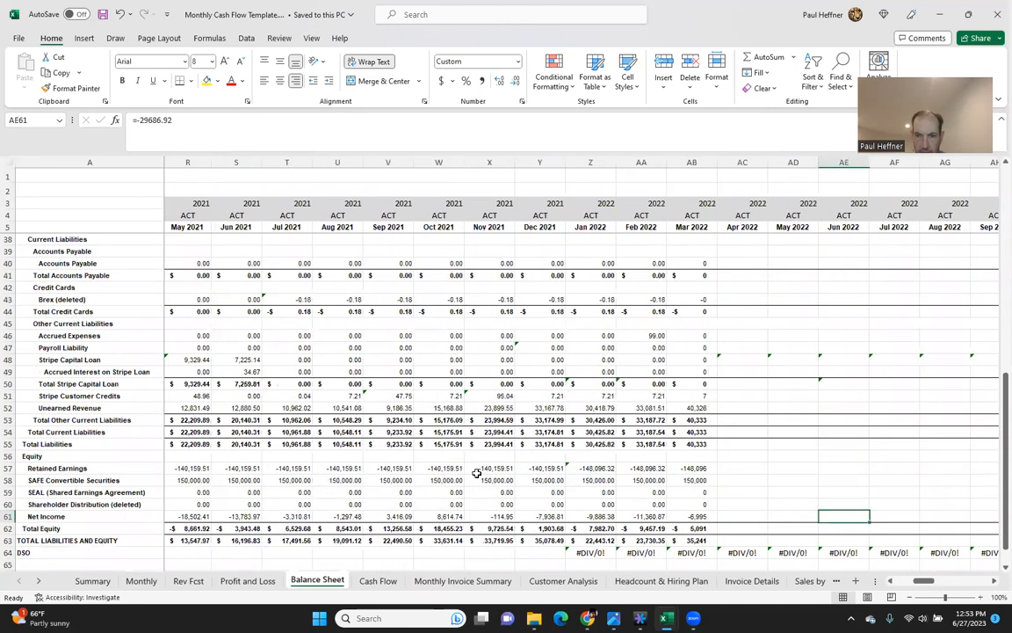
key(Left)
key(Left)
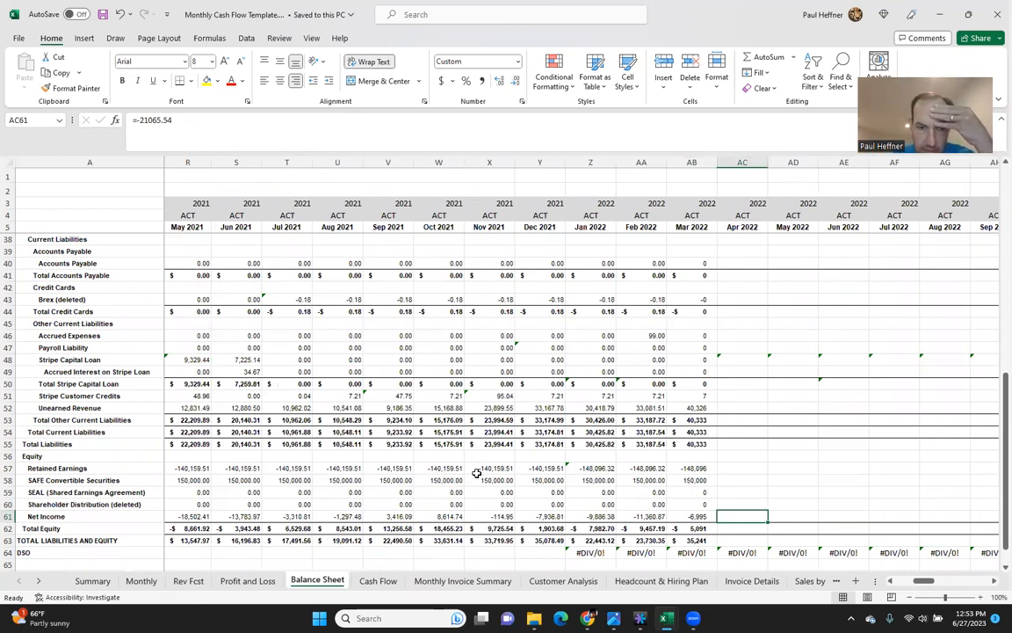
Inspect the Apr 2022 column of the Balance Sheet from Current Assets down past Total Liabilities and Equity
key(Up)
key(Up)
key(ctrl+Up)
key(ctrl+Up)
key(ctrl+Up)
key(ctrl+Up)
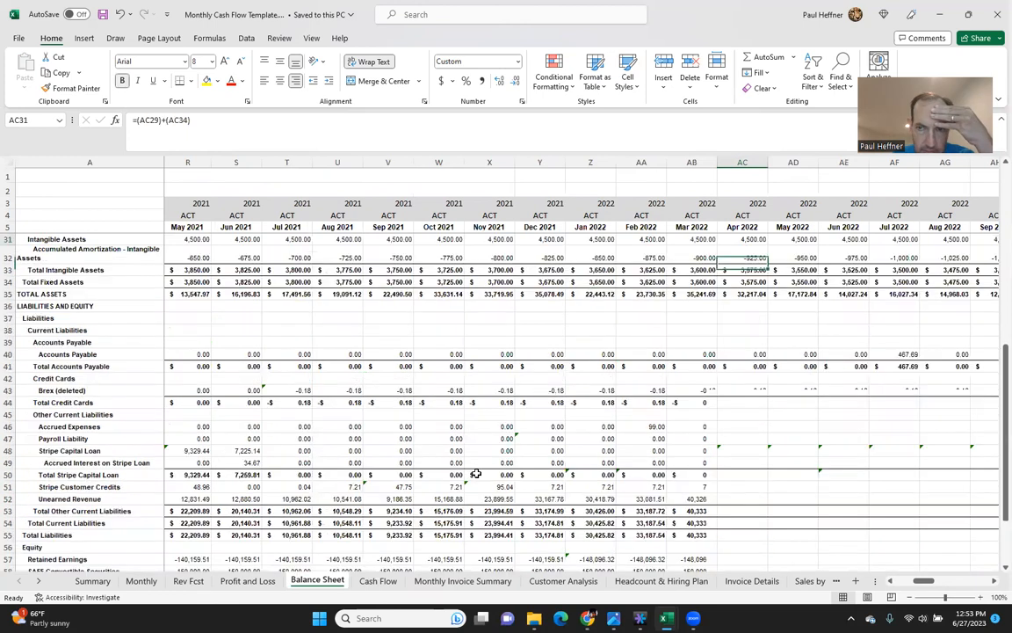
key(Down)
key(Down)
key(Down)
key(Down)
key(Down)
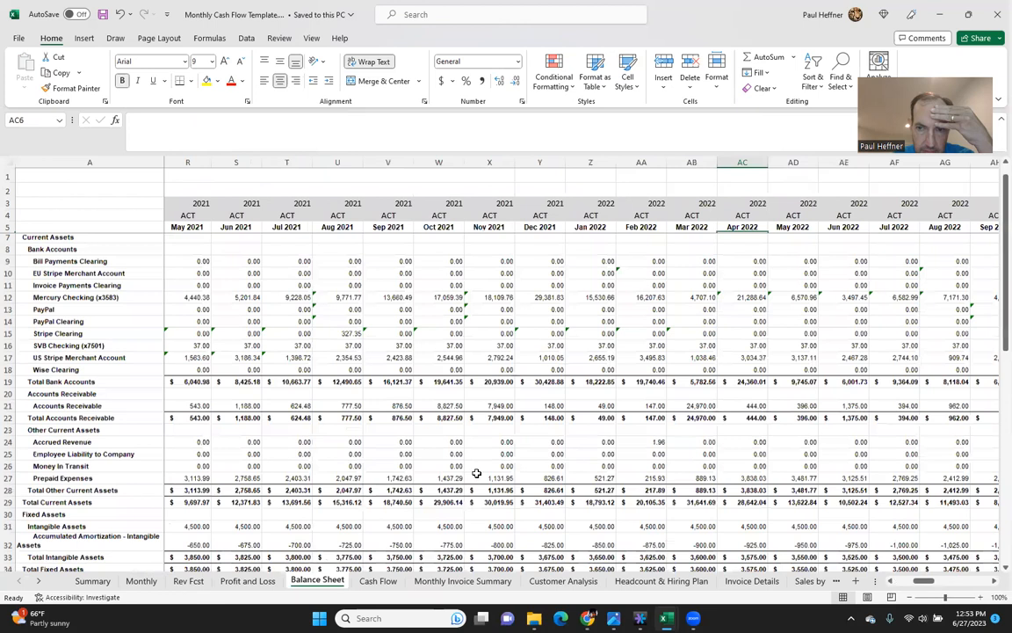
key(Down)
key(Down)
key(Down)
key(Down)
key(Down)
key(Down)
key(Down)
key(Down)
key(Down)
key(Down)
key(Down)
key(Down)
key(Down)
key(Down)
key(Down)
key(Down)
key(Down)
key(Down)
key(Down)
key(Down)
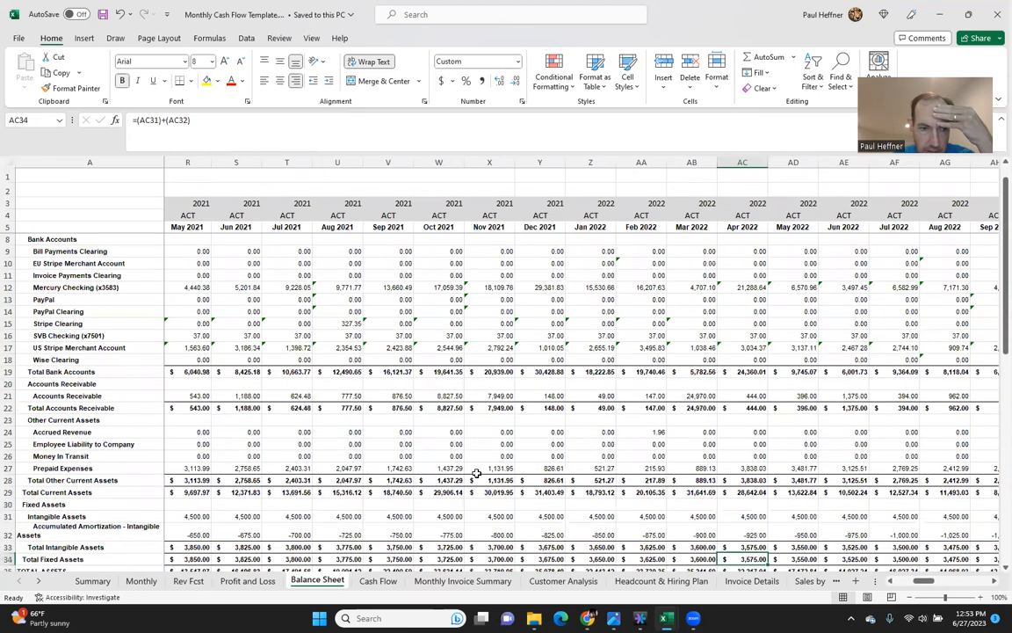
key(Down)
key(Down)
key(Down)
key(Down)
key(Down)
key(Down)
key(Down)
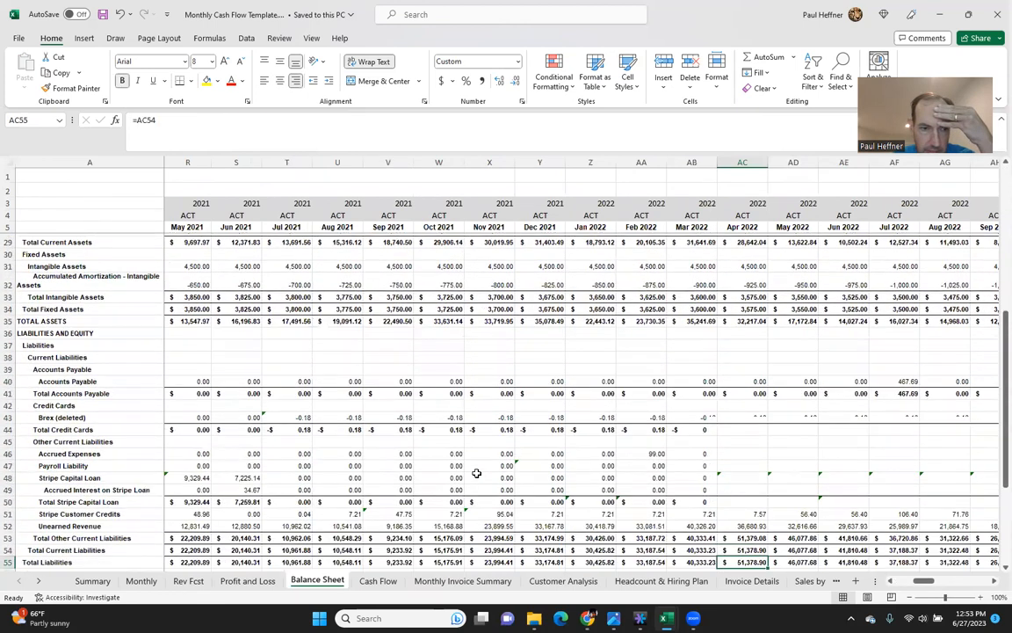
key(Down)
key(Down)
key(Down)
key(Down)
key(Down)
key(Down)
key(Down)
key(Down)
key(Down)
key(Down)
key(Down)
key(Down)
key(Down)
key(Down)
key(Down)
key(Down)
key(Down)
key(Down)
key(Down)
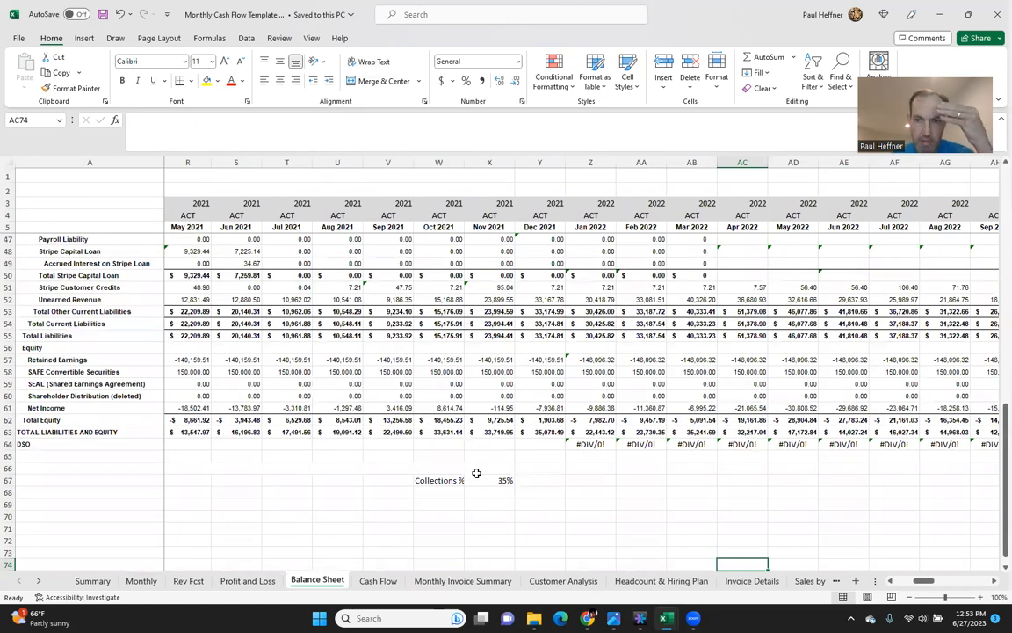
Review the Total Liabilities and Equity row from Apr 2022 into the mid-2023 forecast months and the May 2023 Total Equity formula
key(Up)
key(Up)
key(Up)
key(Up)
key(Up)
key(Up)
key(Up)
key(Up)
key(Up)
key(Up)
key(Up)
key(Right)
key(Right)
key(Right)
key(Right)
key(Right)
key(Right)
key(Right)
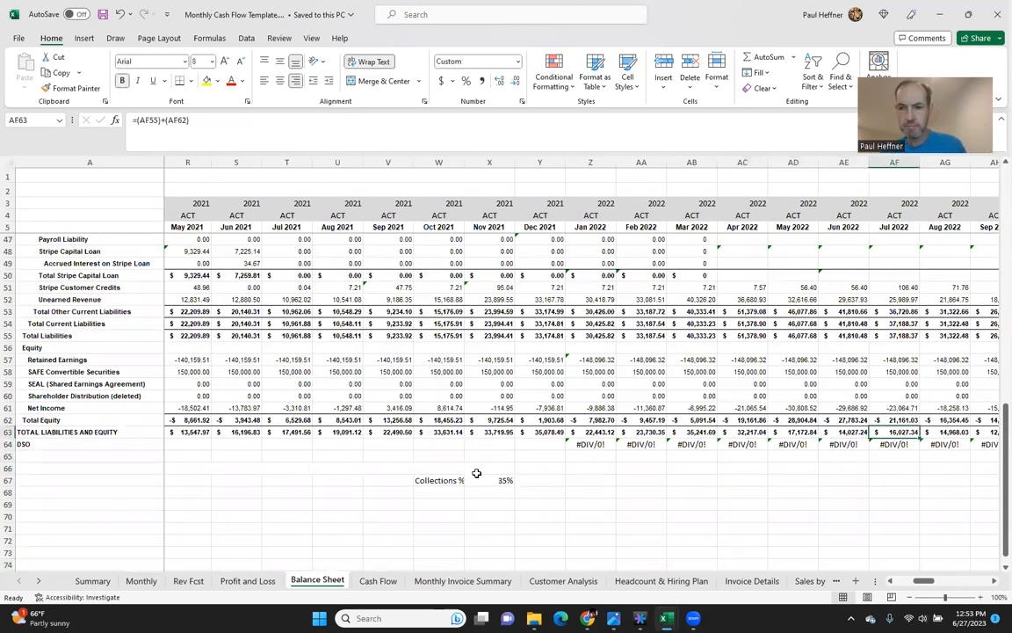
key(Right)
key(Right)
key(Right)
key(Right)
key(Right)
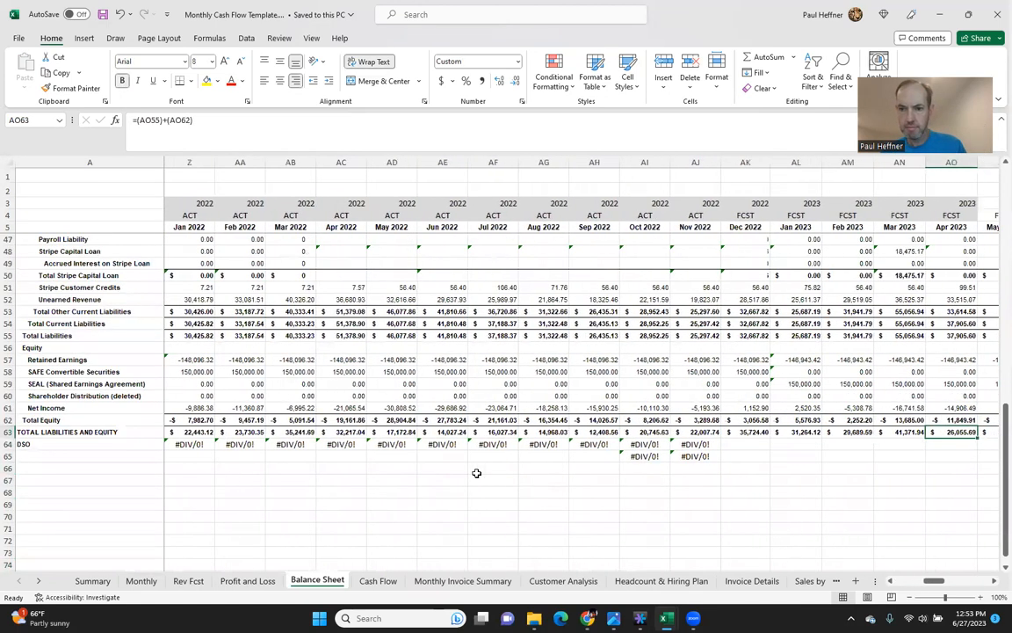
key(Right)
key(Right)
key(Right)
key(Right)
key(Right)
key(Left)
key(Left)
key(Left)
key(Left)
key(Up)
key(Up)
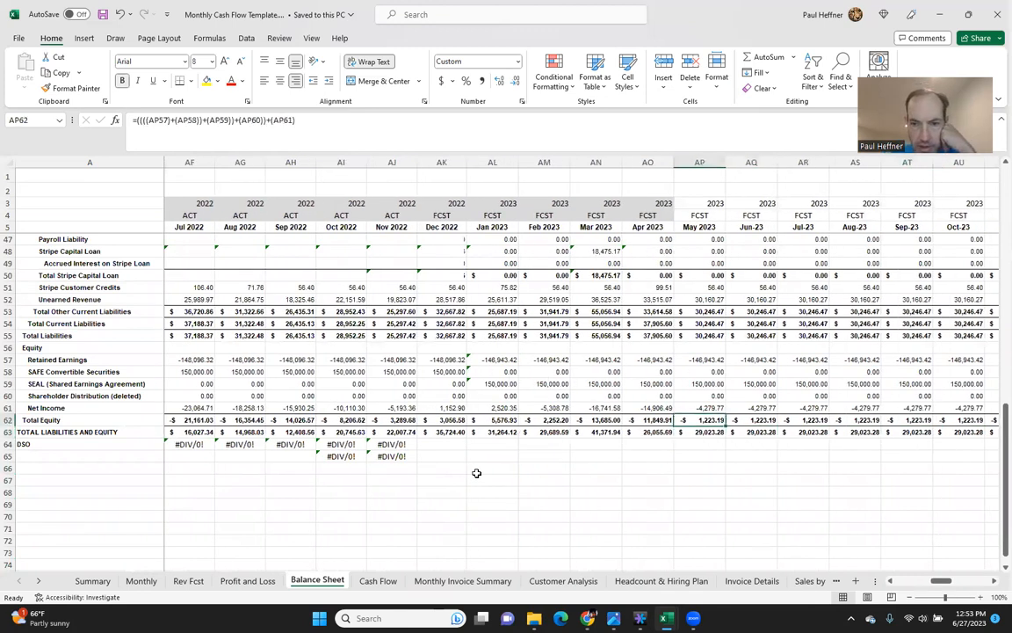
Add the Jun-23 Profit and Loss net income to the Balance Sheet Net Income in AQ61 with =-4279.77+'Profit and Loss'!AQ75
key(Right)
key(Right)
key(Right)
key(Left)
key(Left)
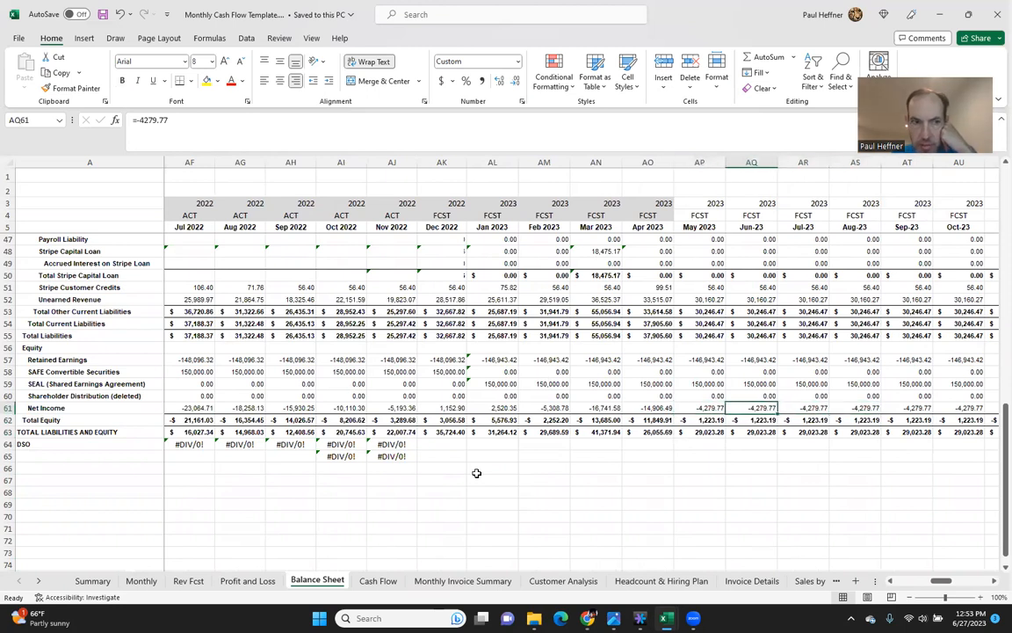
click(311, 138)
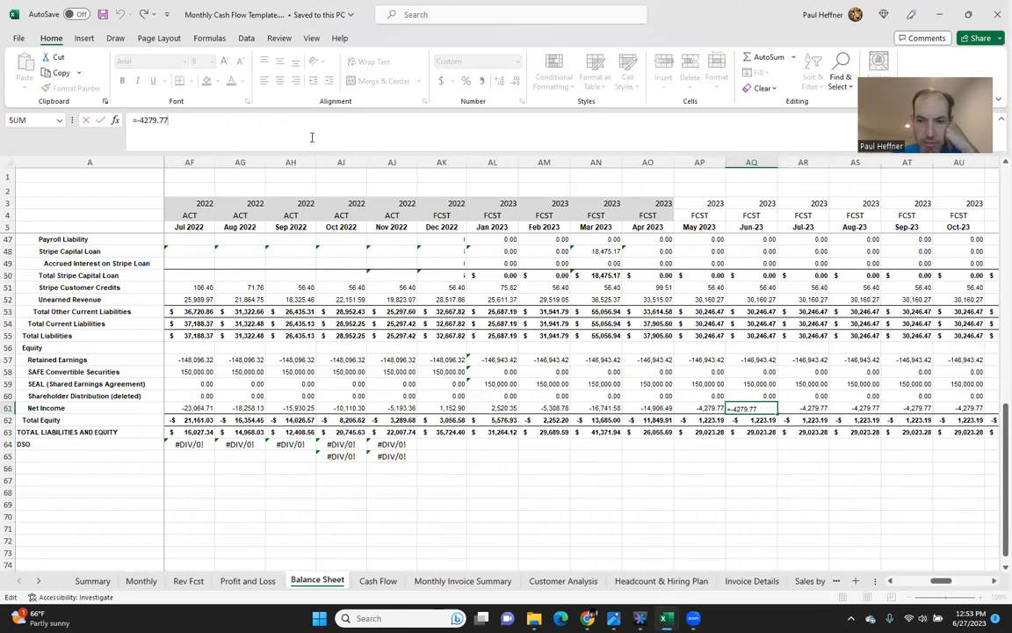
click(236, 587)
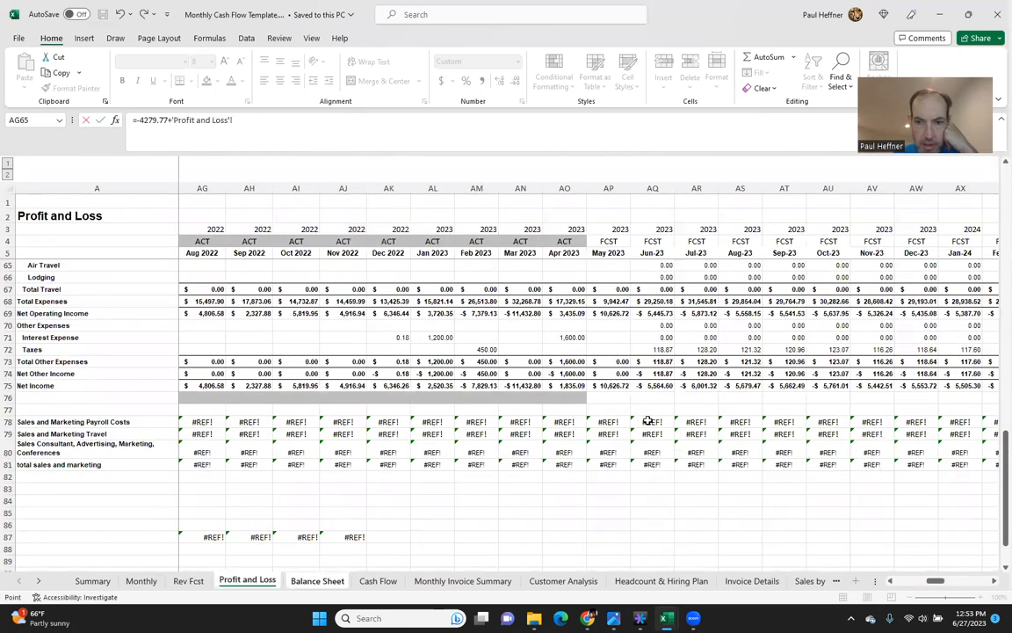
click(657, 386)
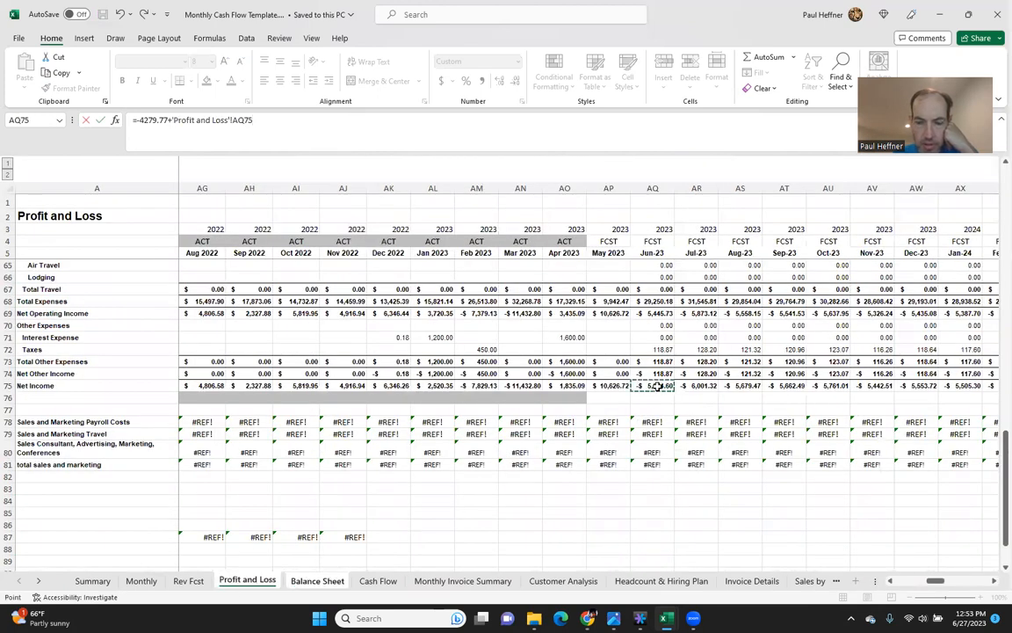
key(Return)
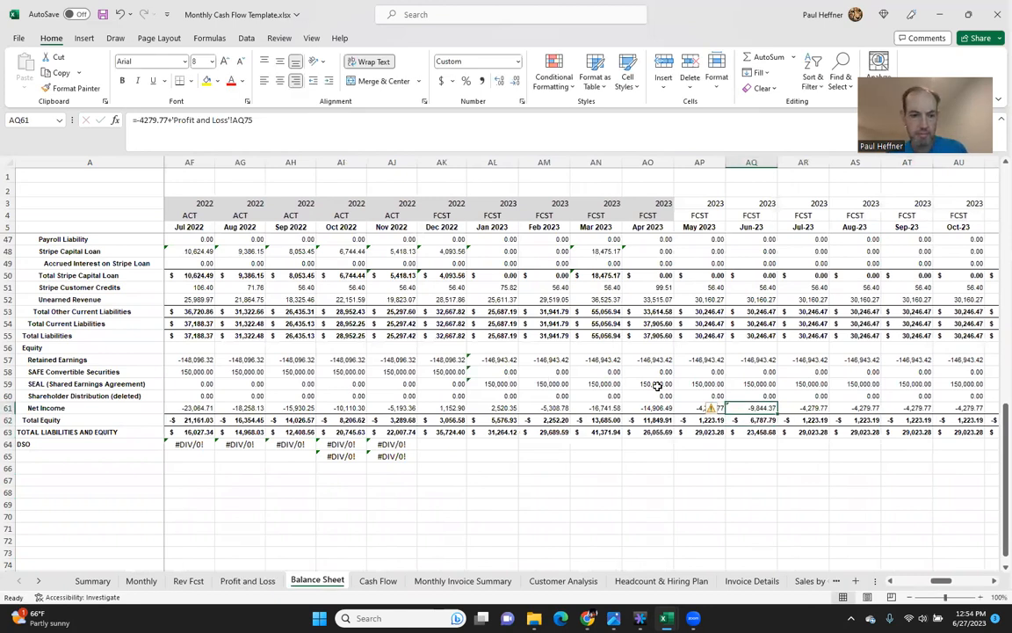
Copy the AQ61 Net Income formula across the forecast months through Dec-25 and check its effect on the Cash Flow sheet
key(ctrl+c)
key(ctrl+shift+Right)
key(ctrl+v)
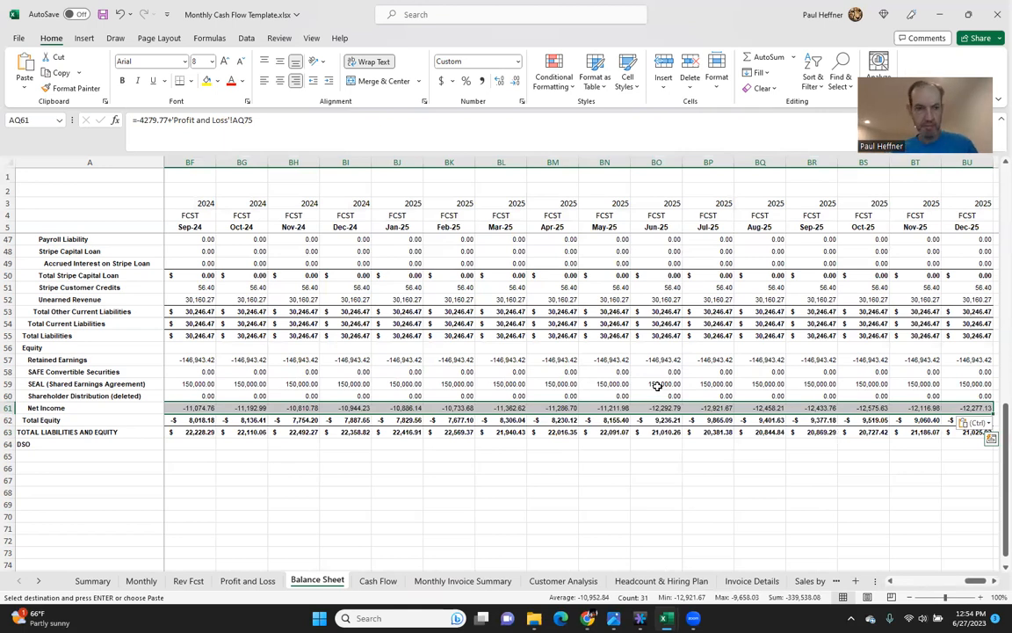
key(ctrl+shift+Left)
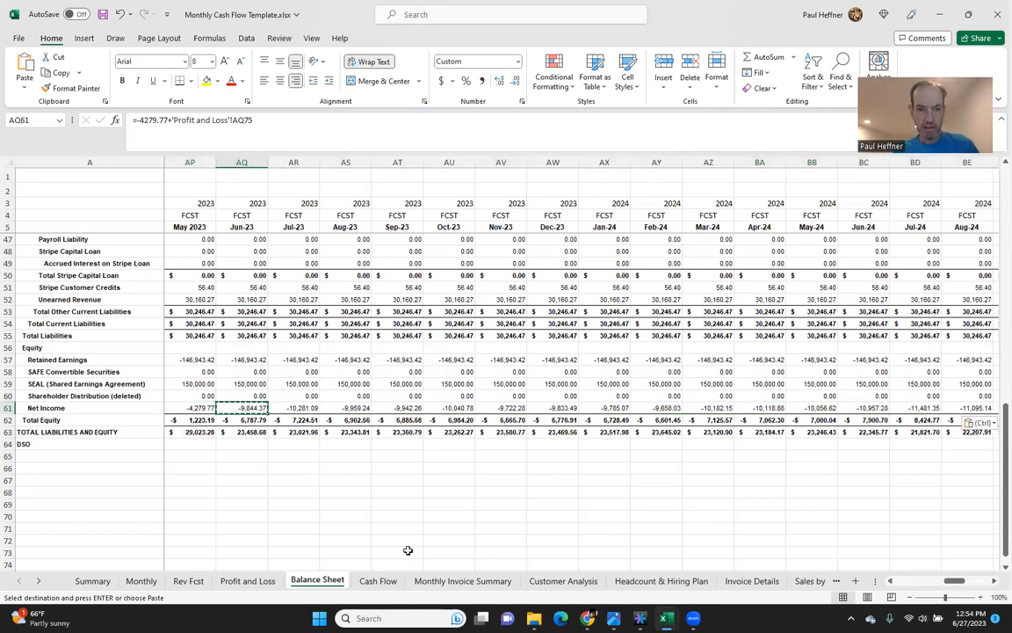
click(379, 580)
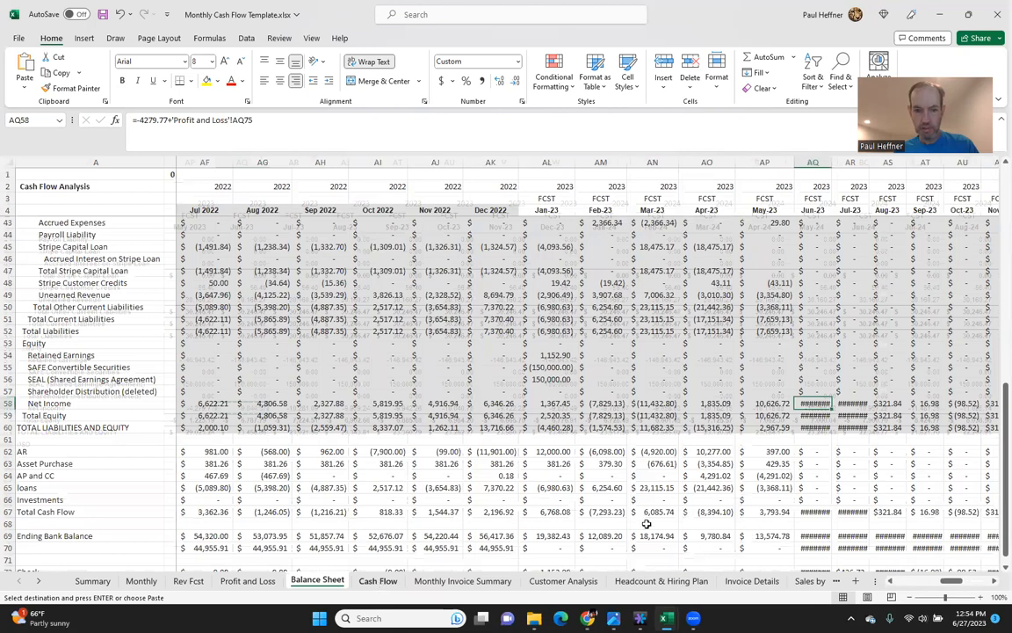
click(320, 581)
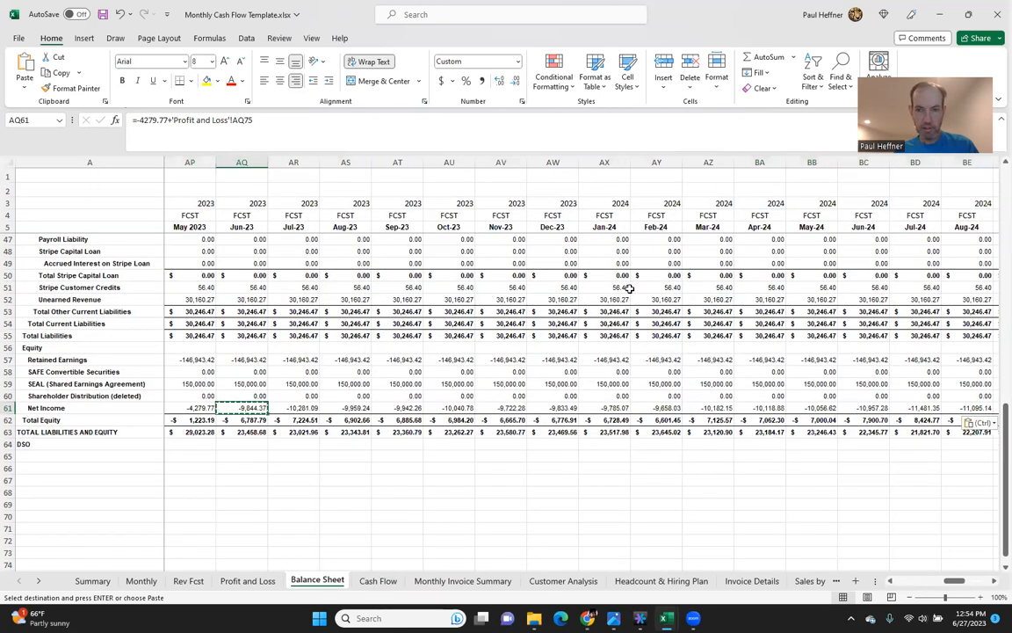
Clear the individual bank account balances in rows 9 to 18 for the forecast months Jun-23 through Dec-25
click(250, 226)
key(Down)
key(Down)
key(Down)
key(Down)
key(Down)
key(Down)
key(Down)
key(Down)
key(Down)
key(Down)
key(Down)
key(Down)
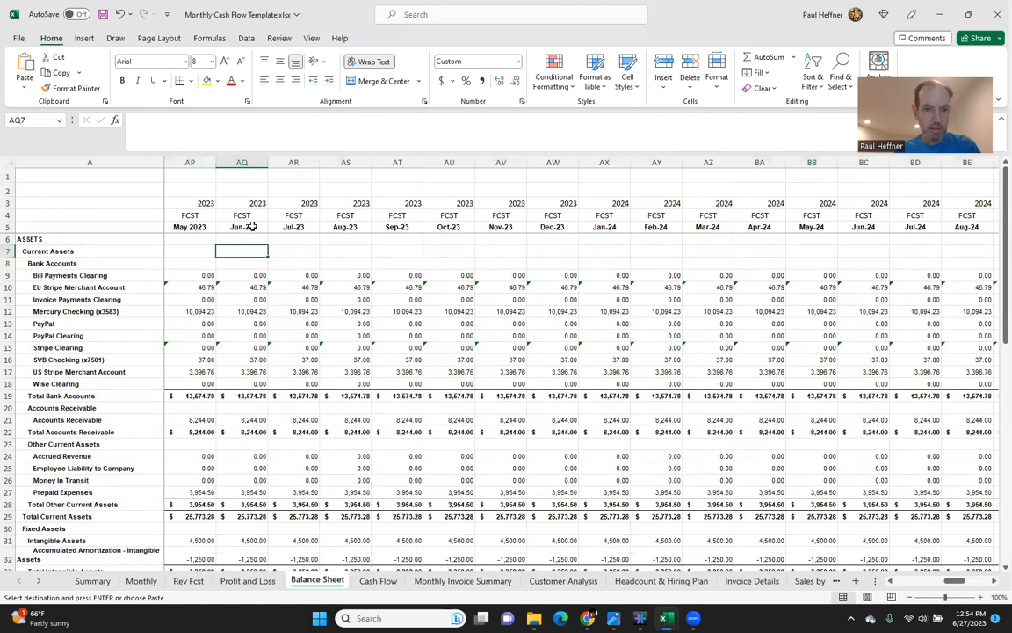
key(Down)
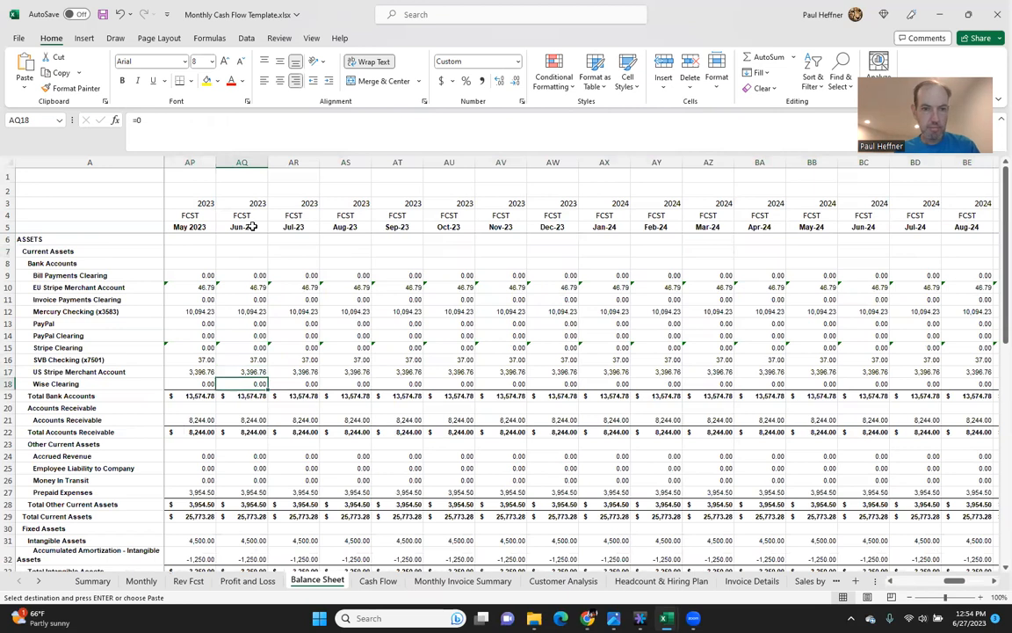
key(ctrl+shift+Up)
key(ctrl+shift+Right)
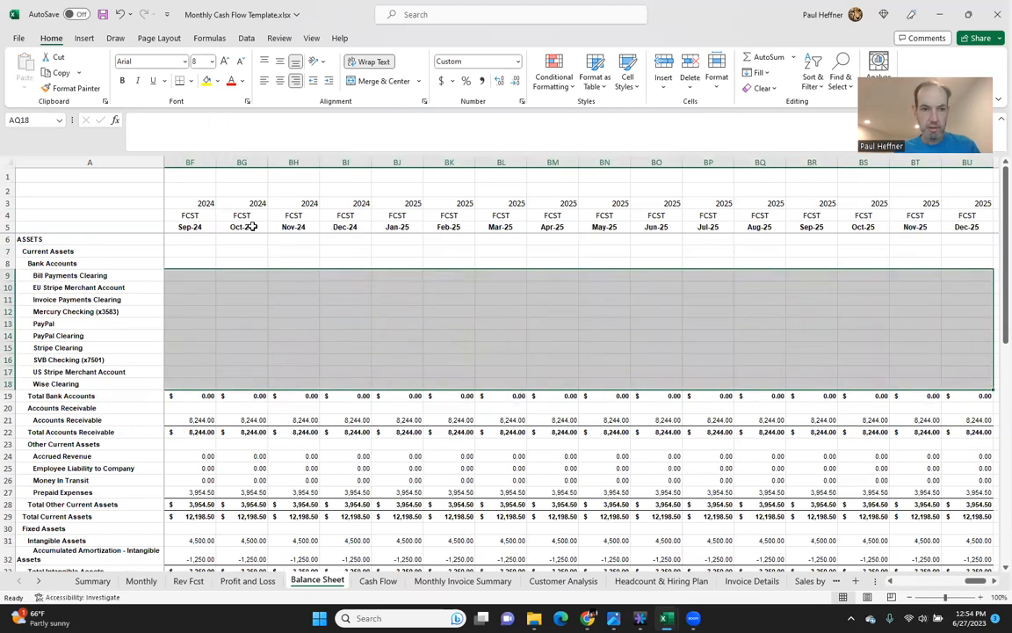
key(Delete)
Link the Jun-23 Total Bank Accounts in AQ19 to the Cash Flow Ending Bank Balance with ='Cash Flow'!AQ69
key(Down)
text(=)
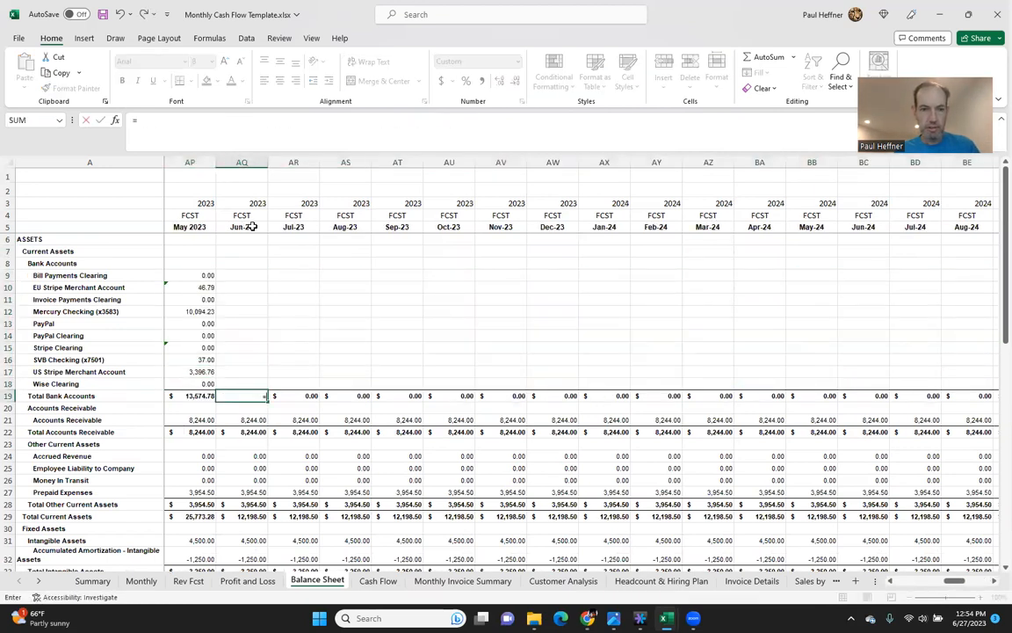
click(379, 580)
scroll(818, 472, down, 6)
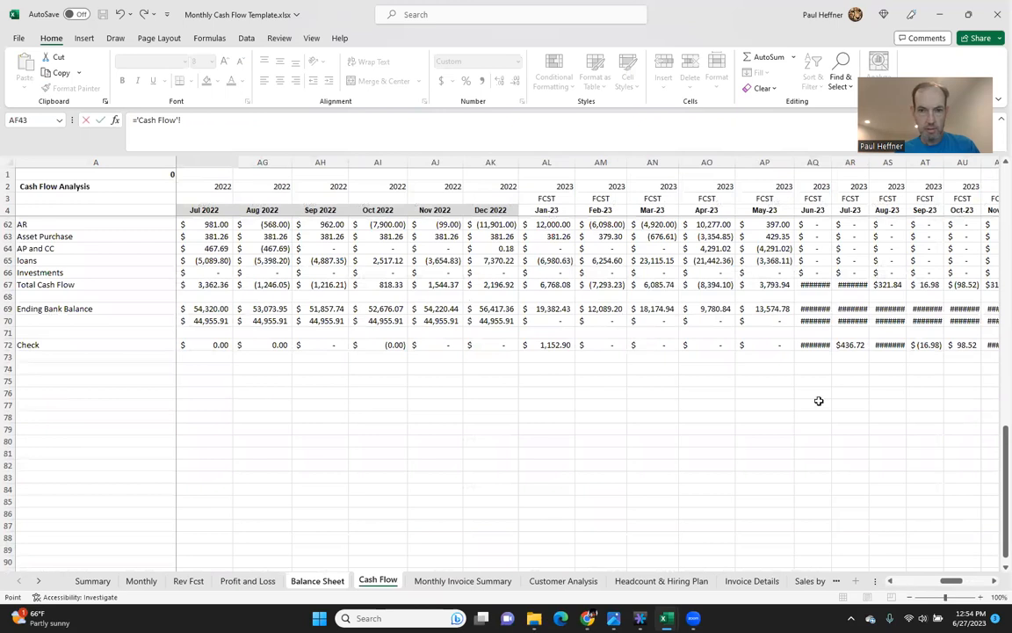
click(815, 308)
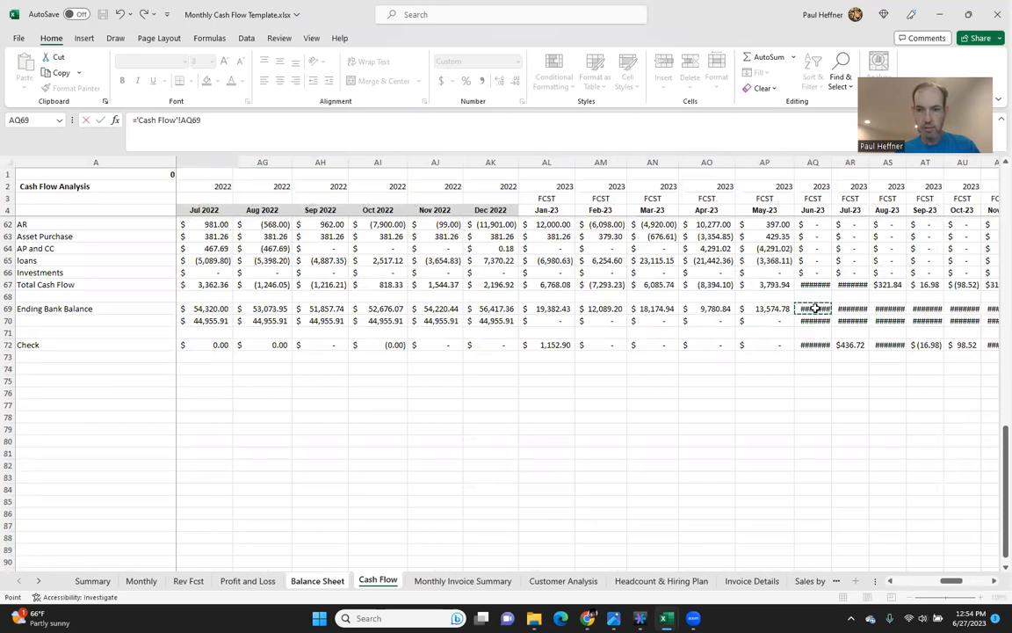
key(Return)
Copy the AQ19 Total Bank Accounts formula across the forecast months through Dec-25 and review the Check row on the Cash Flow sheet
key(ctrl+c)
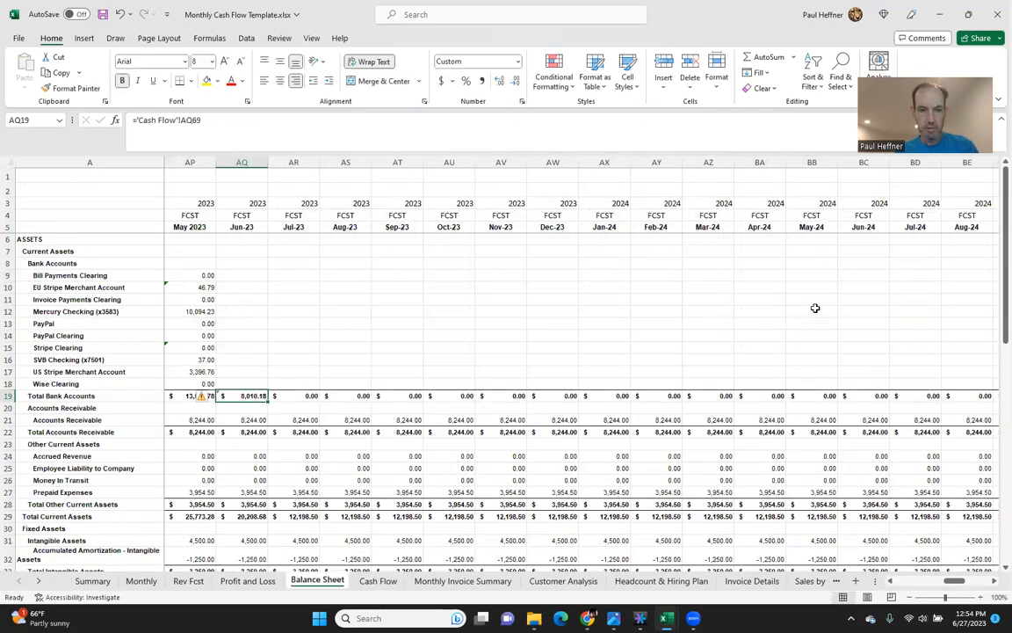
key(ctrl+shift+Right)
key(ctrl+v)
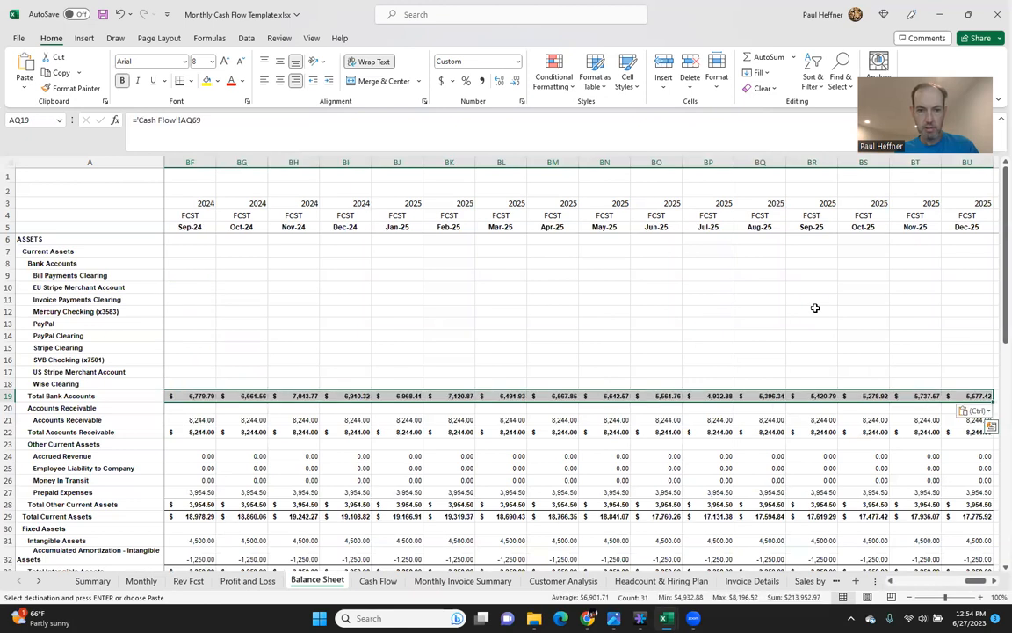
key(Left)
key(Right)
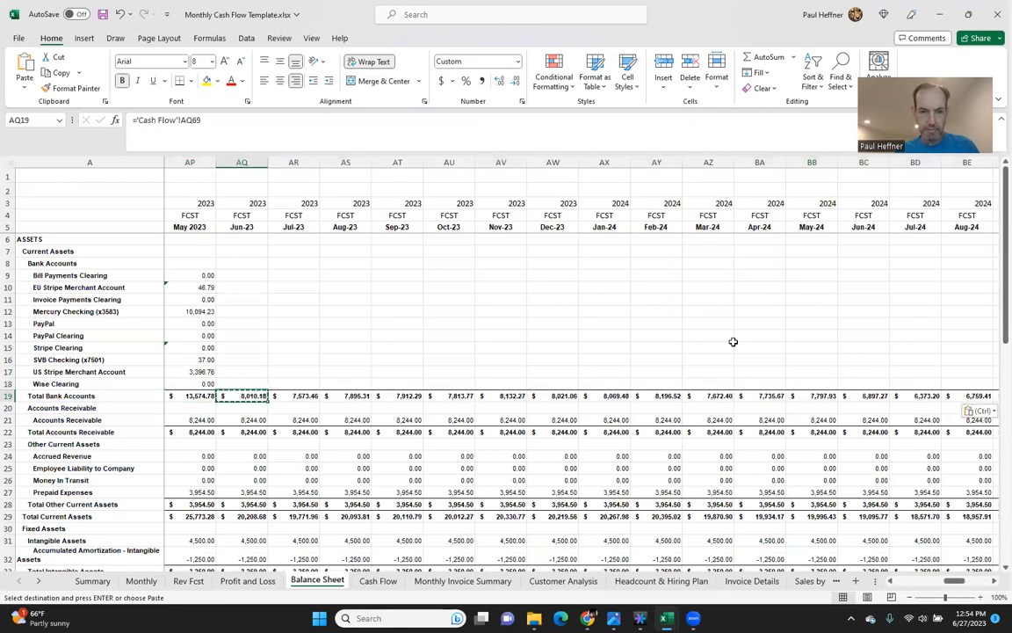
click(363, 582)
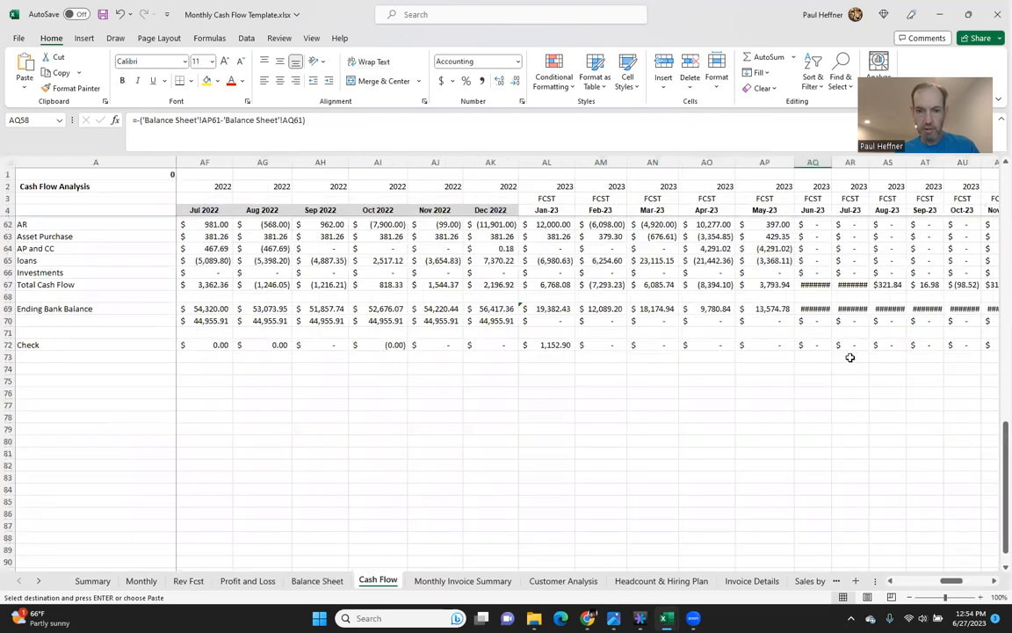
Add a row label "check" in A69 below the Balance Sheet
click(321, 581)
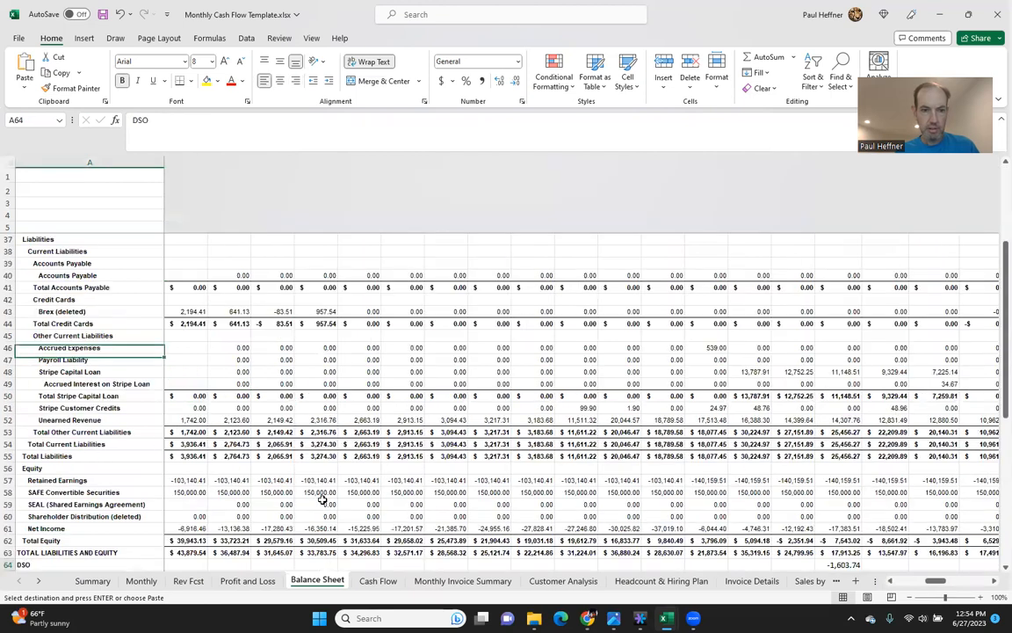
key(Down)
key(Down)
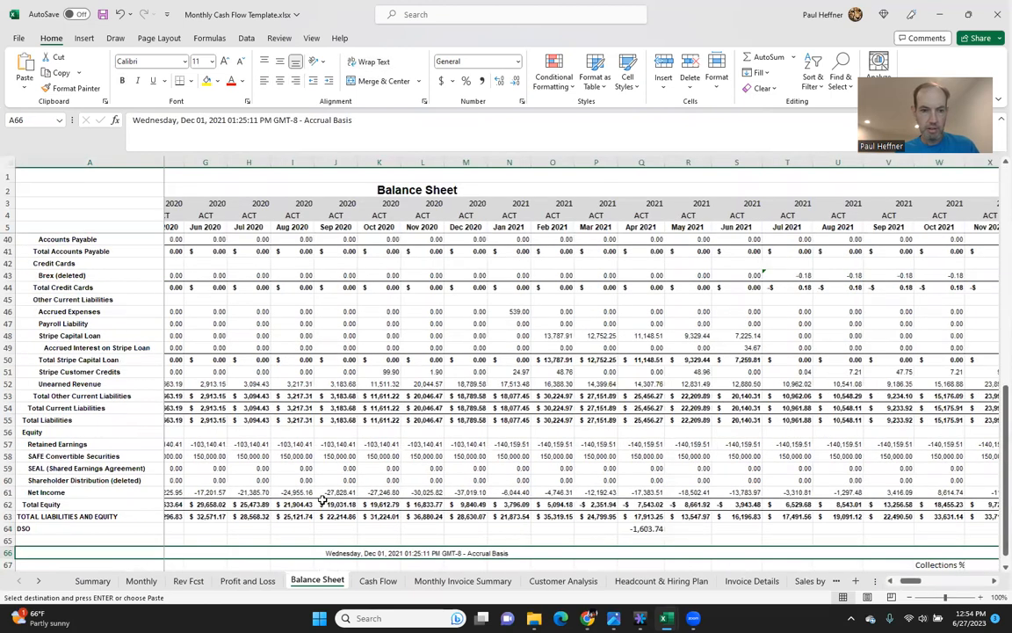
key(Down)
key(Down)
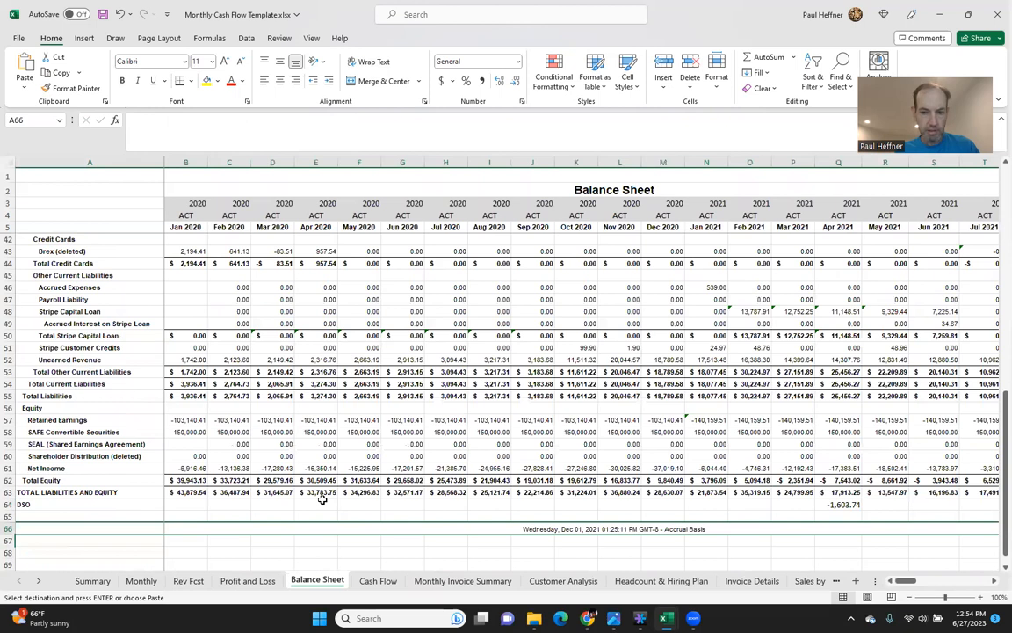
key(Down)
key(Down)
key(Down)
text(check)
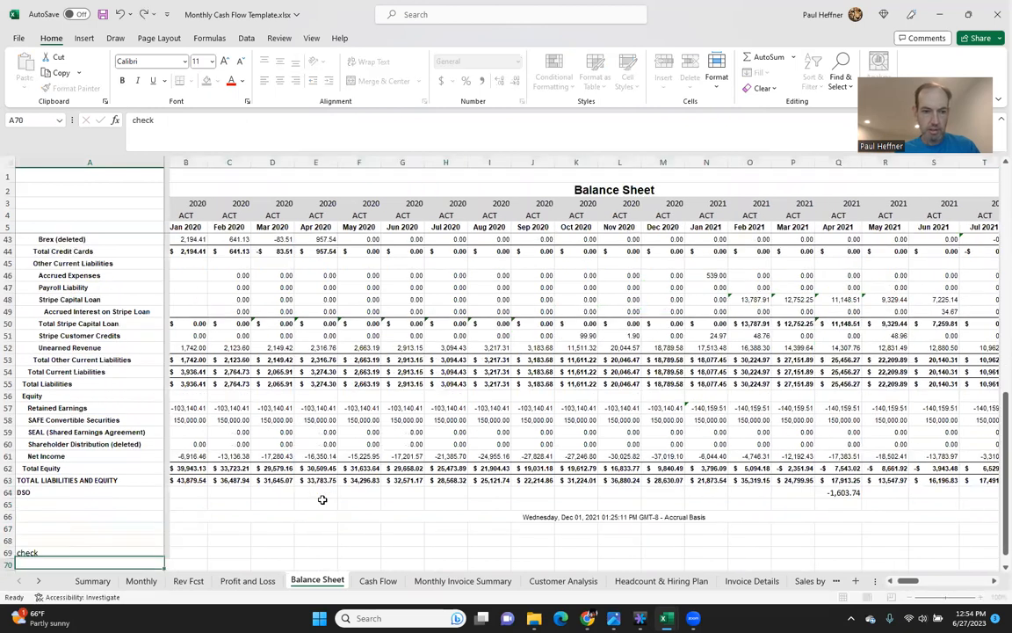
Enter =B35-B63 in B69 to compare Jan 2020 Total Assets with Total Liabilities and Equity
key(Tab)
text(=)
key(ctrl+Up)
key(ctrl+Up)
key(ctrl+Up)
key(ctrl+Up)
key(ctrl+Up)
key(ctrl+Up)
key(ctrl+Up)
key(ctrl+Up)
key(ctrl+Up)
key(ctrl+Up)
key(ctrl+Up)
key(ctrl+Up)
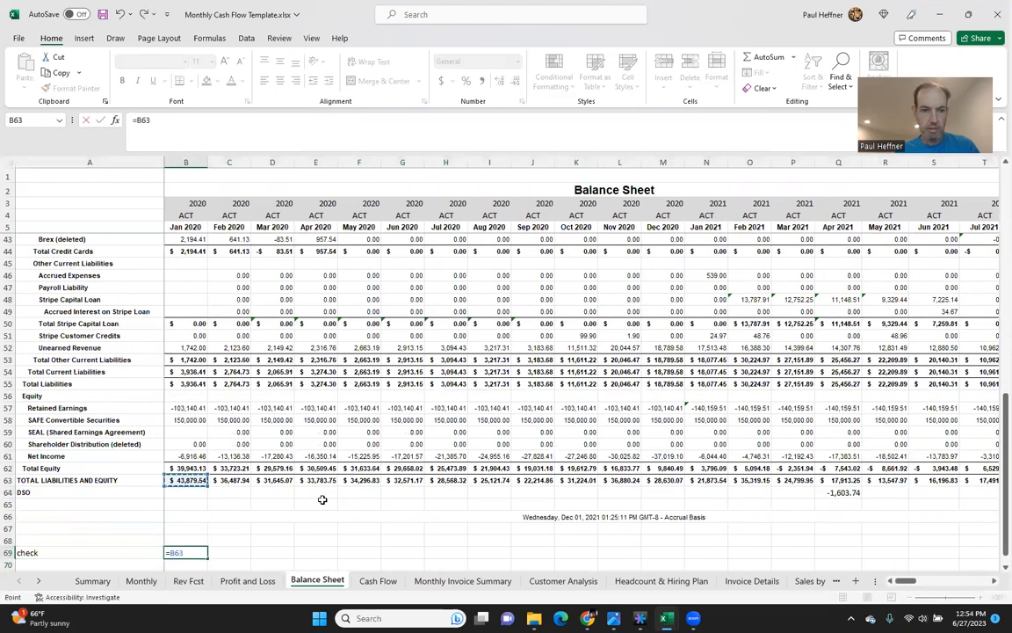
key(ctrl+Up)
key(ctrl+Up)
key(ctrl+Up)
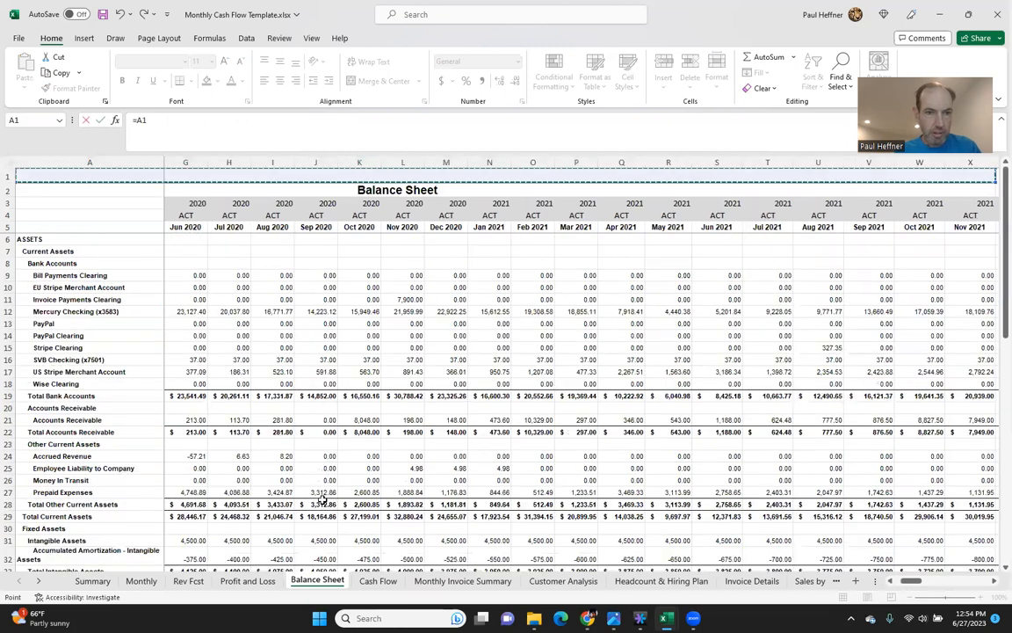
key(Down)
key(Down)
key(Down)
key(Down)
key(Down)
key(Down)
key(Down)
key(Down)
key(Right)
key(Down)
key(Down)
key(Down)
key(Down)
key(Down)
key(Down)
key(Down)
key(Down)
key(Down)
key(Down)
key(Down)
key(Down)
key(Down)
key(Down)
key(Down)
key(Down)
key(Down)
key(Down)
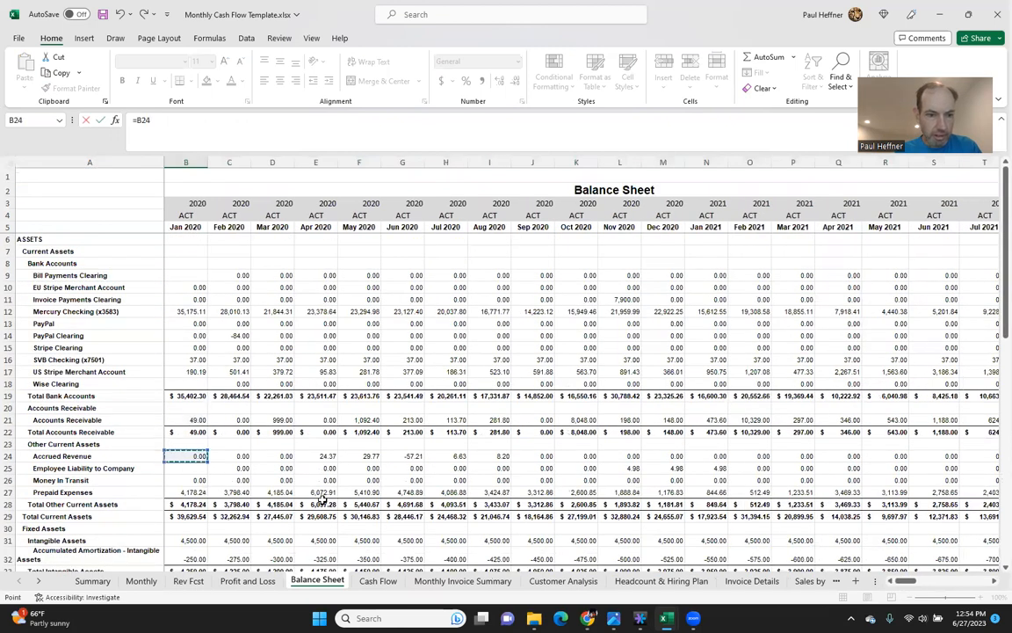
key(Down)
key(Down)
key(Down)
key(Down)
key(Down)
key(Down)
key(Down)
key(Down)
key(Down)
key(Down)
key(Down)
key(Down)
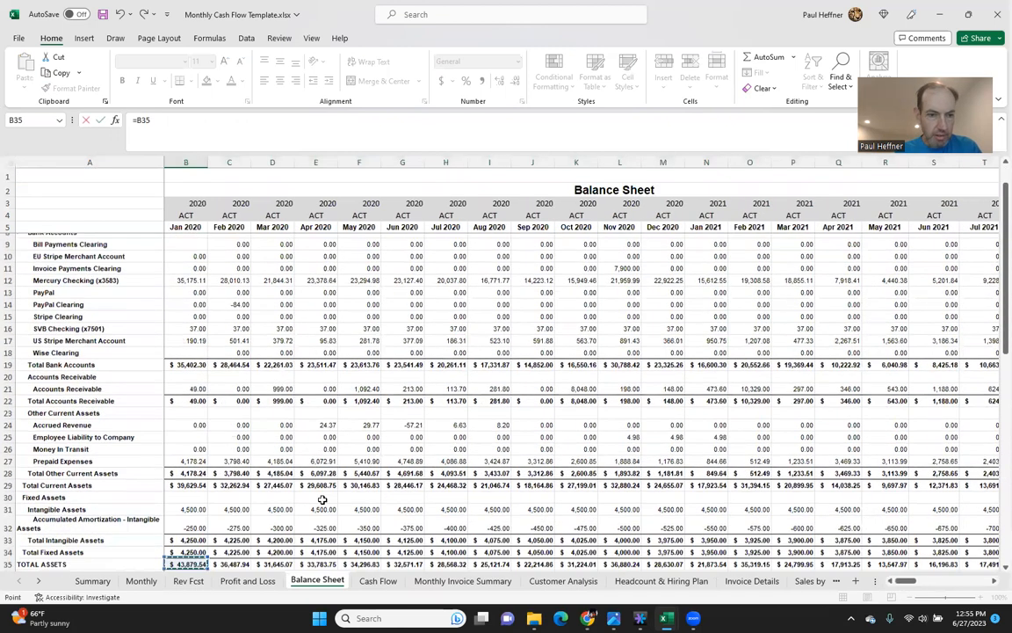
key(Up)
key(Up)
key(Up)
key(Up)
text(-)
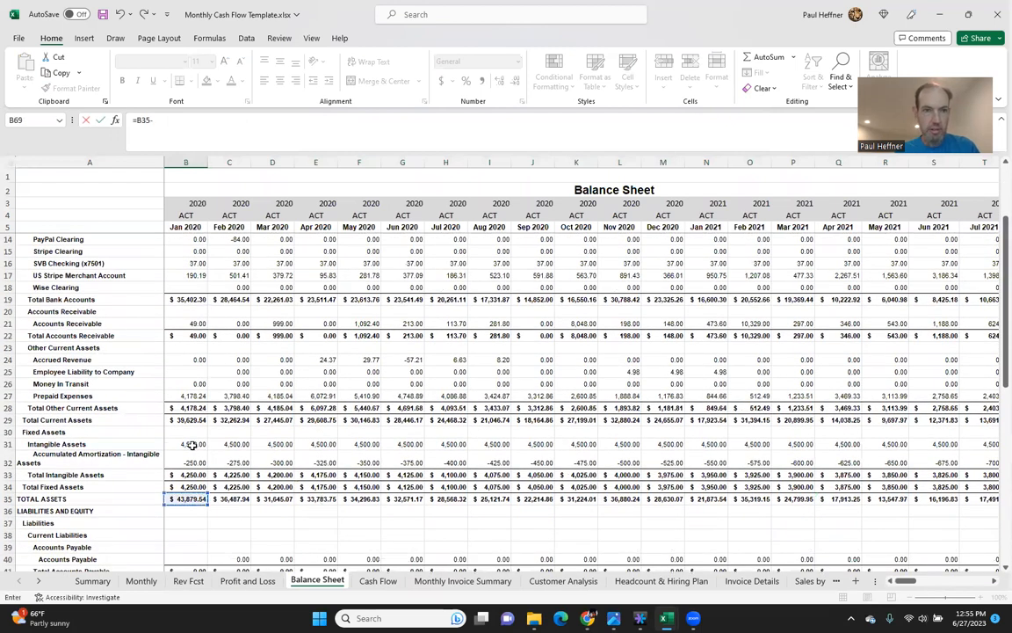
scroll(192, 446, down, 9)
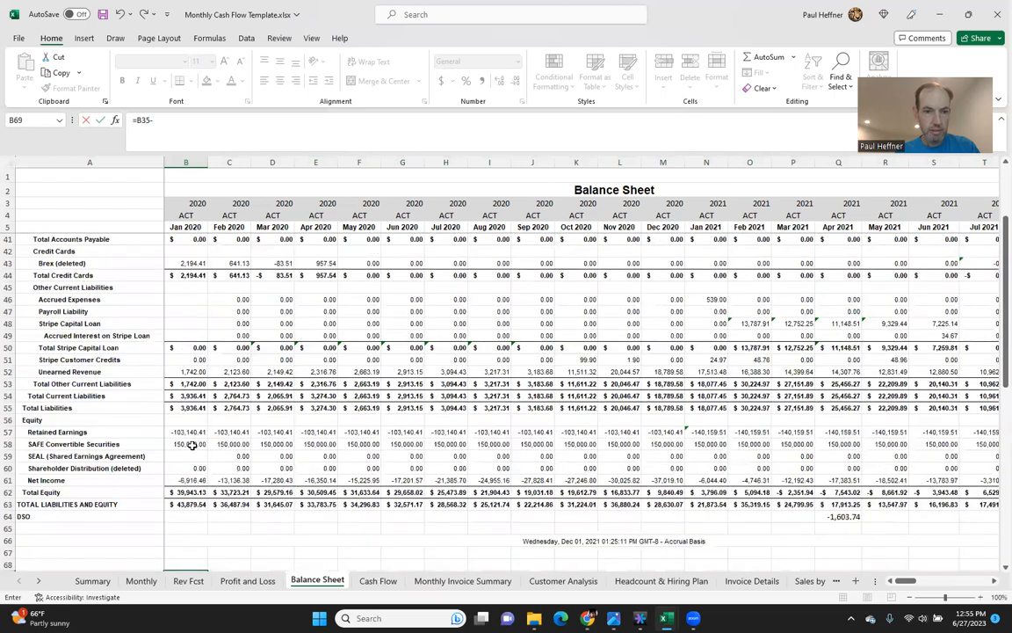
scroll(192, 445, down, 5)
click(184, 326)
key(Return)
key(Up)
Copy the B69 check formula across row 69 of the Balance Sheet through all the remaining monthly columns
key(ctrl+c)
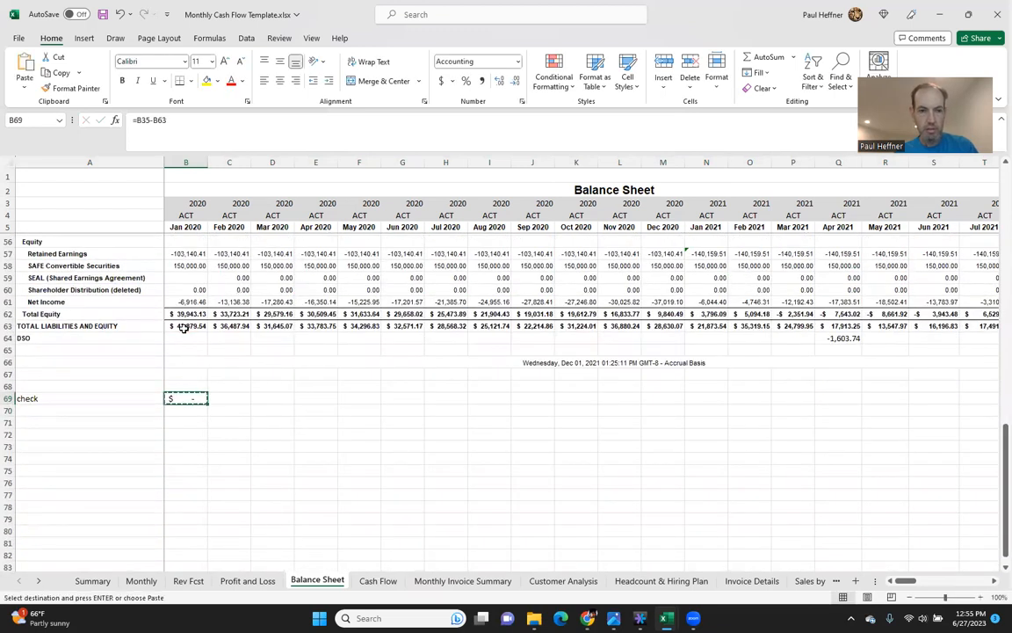
key(shift+Right)
key(shift+Right)
key(shift+Right)
key(shift+Right)
key(shift+Right)
key(shift+Right)
key(shift+Right)
key(shift+Right)
key(shift+Right)
key(shift+Right)
key(shift+Right)
key(shift+Right)
key(shift+Right)
key(shift+Right)
key(shift+Right)
key(shift+Right)
key(shift+Right)
key(shift+Right)
key(shift+Right)
key(shift+Right)
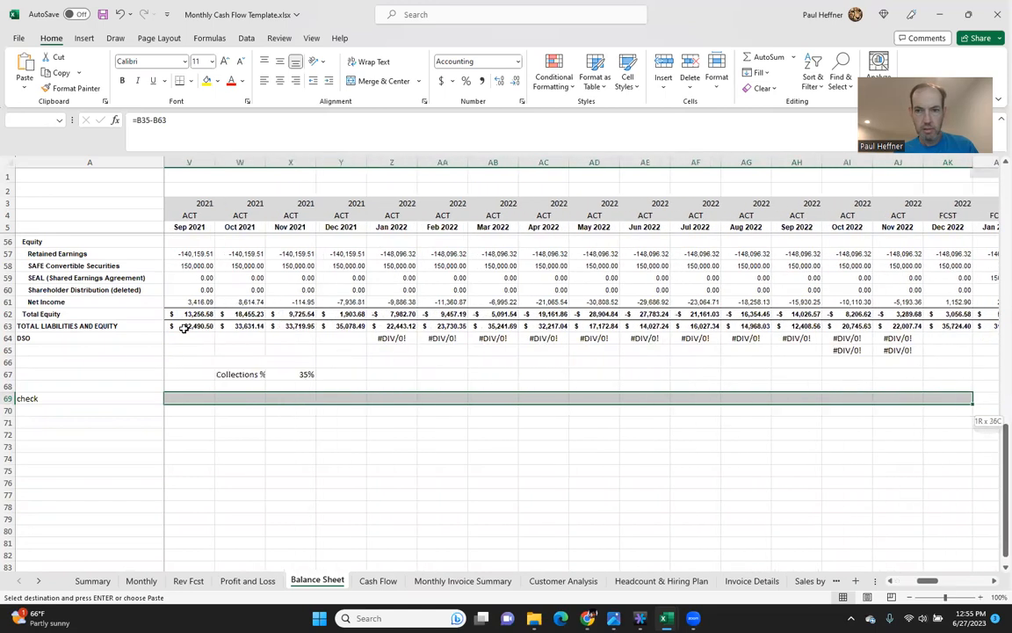
key(shift+Right)
key(shift+Right)
key(shift+Right)
key(shift+Right)
key(shift+Right)
key(shift+Right)
key(shift+Right)
key(shift+Right)
key(shift+Right)
key(shift+Right)
key(shift+Right)
key(shift+Right)
key(shift+Right)
key(shift+Right)
key(shift+Right)
key(shift+Right)
key(shift+Right)
key(shift+Right)
key(shift+Right)
key(shift+Right)
key(shift+Right)
key(shift+Right)
key(shift+Right)
key(shift+Right)
key(shift+Right)
key(shift+Right)
key(shift+Right)
key(shift+Right)
key(shift+Right)
key(shift+Right)
key(shift+Right)
key(shift+Right)
key(shift+Right)
key(shift+Right)
key(shift+Right)
key(ctrl+v)
key(Home)
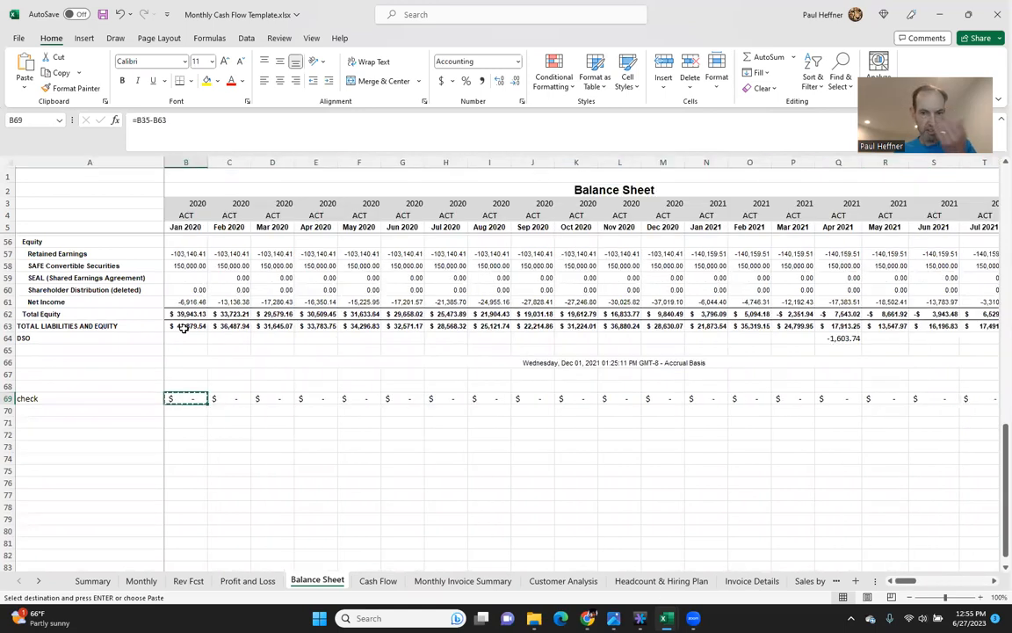
key(Right)
key(Right)
key(Escape)
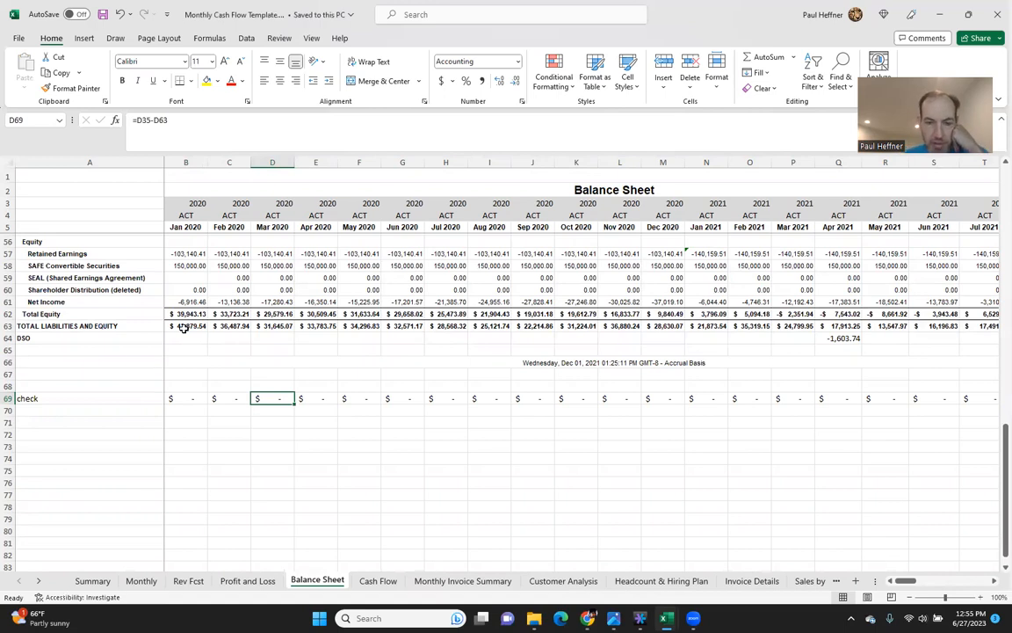
On the Cash Flow sheet, autofit the Jun-23 through Nov-23 columns (AQ to AV) to their contents
click(377, 581)
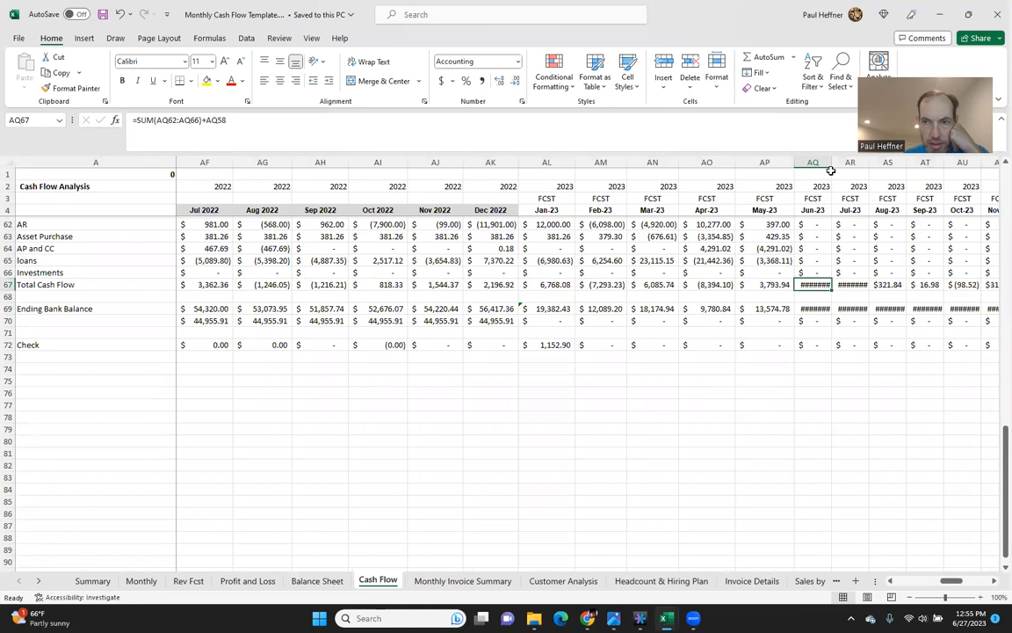
drag(810, 162, 989, 162)
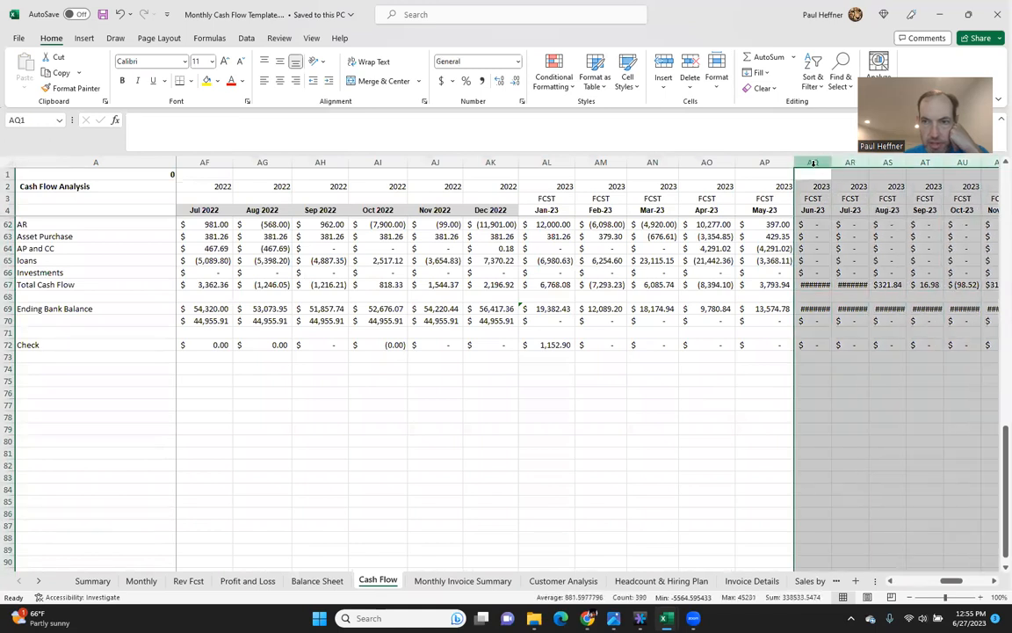
double_click(832, 162)
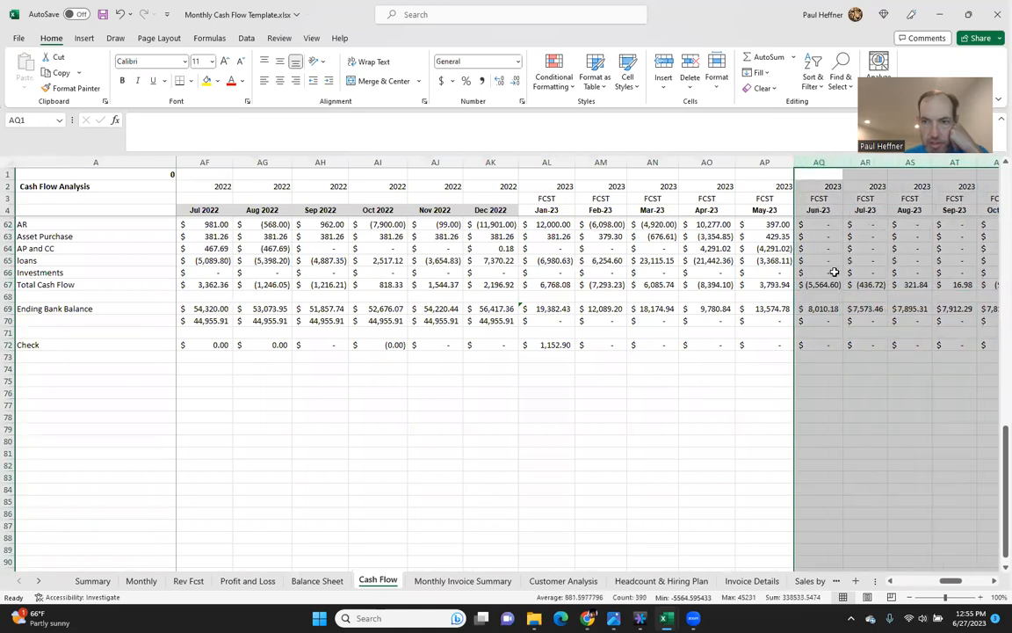
click(834, 273)
key(Down)
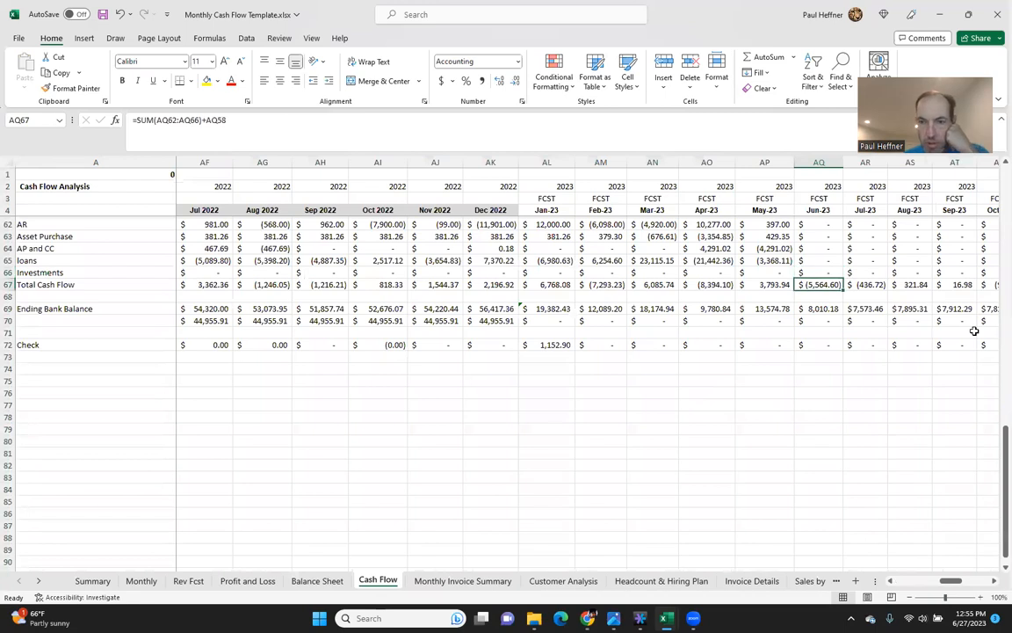
Widen the Dec-23 column (AW) on the Cash Flow sheet to fit its Total Cash Flow and Ending Bank Balance values
key(Right)
key(Right)
key(Right)
key(Right)
key(Right)
key(Right)
key(Right)
key(Right)
key(Right)
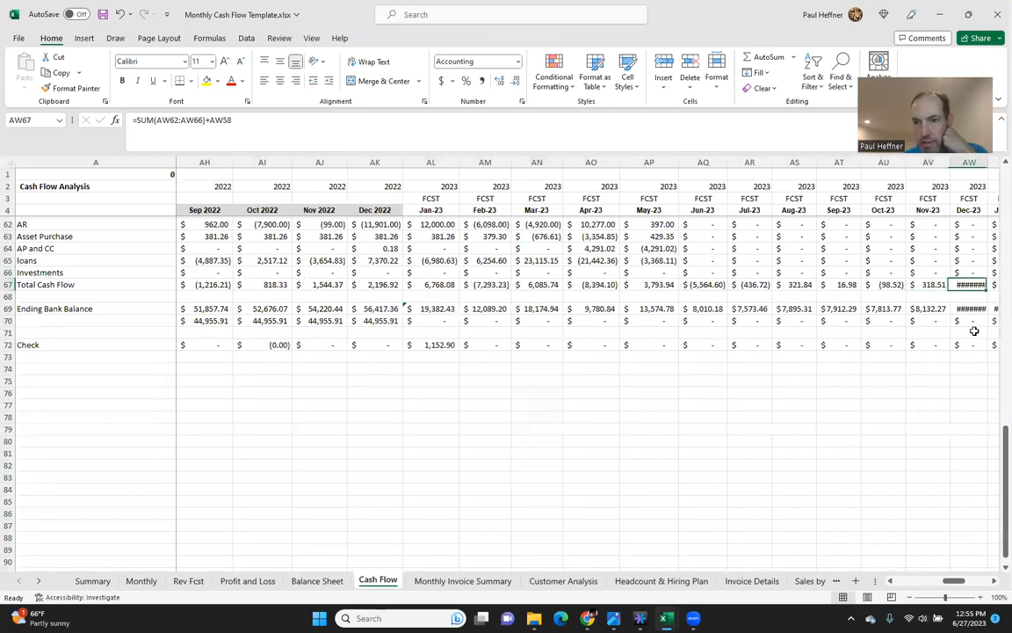
key(Left)
key(Left)
key(Left)
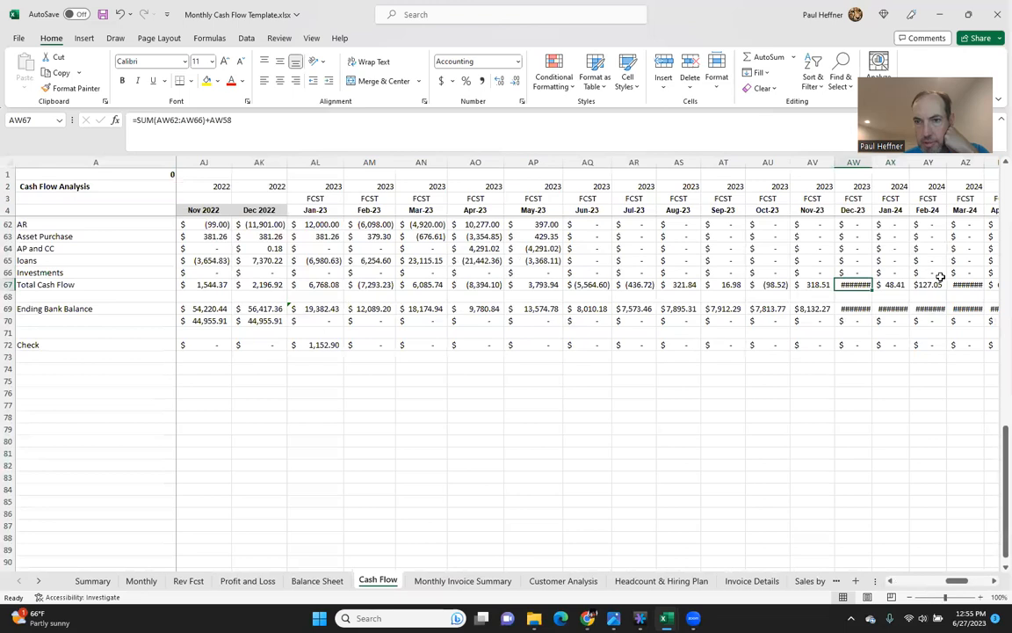
click(853, 162)
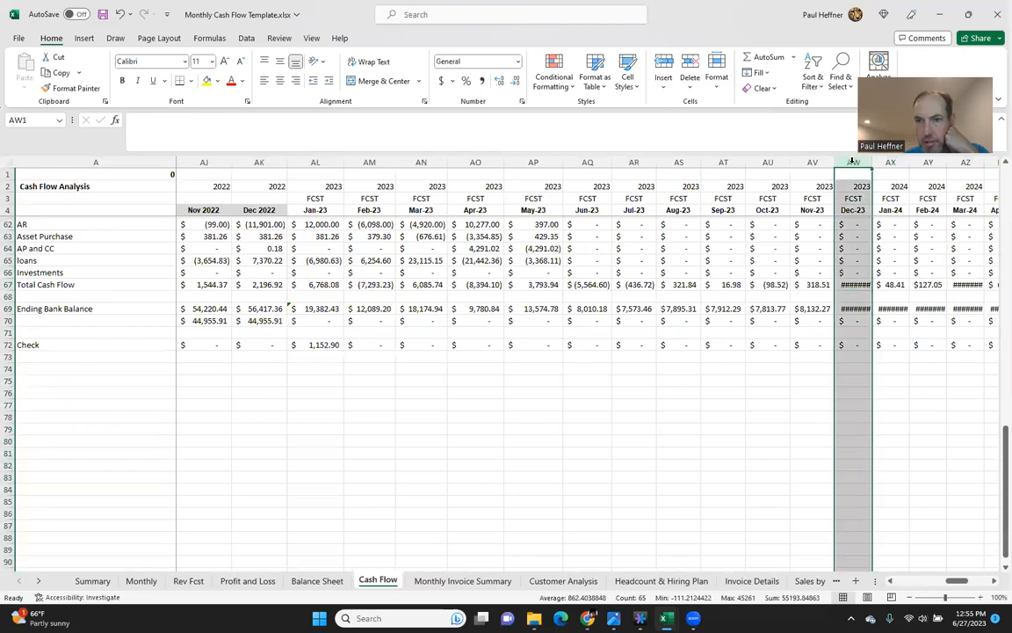
click(766, 282)
Examine the Jun-23 cash flow formulas in column AQ, from Total Liabilities and Equity to the AR, Asset Purchase, AP and CC and loans lines
key(Left)
key(Left)
key(Left)
key(Left)
key(Left)
key(Right)
key(Up)
key(Up)
key(Up)
key(Up)
key(Up)
key(Up)
key(Up)
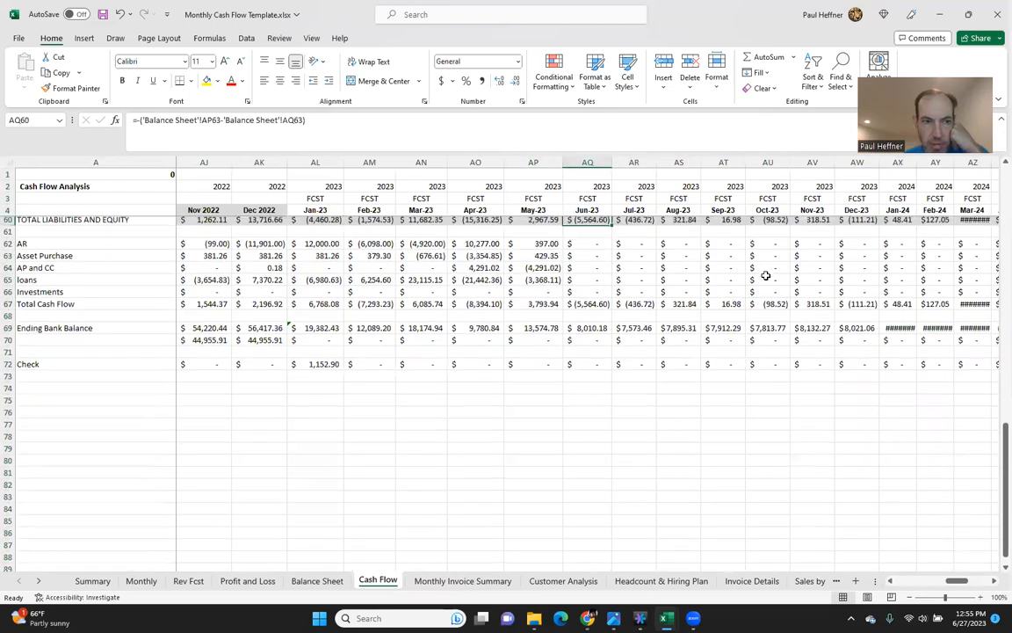
key(Up)
key(Down)
key(Down)
key(Down)
key(Down)
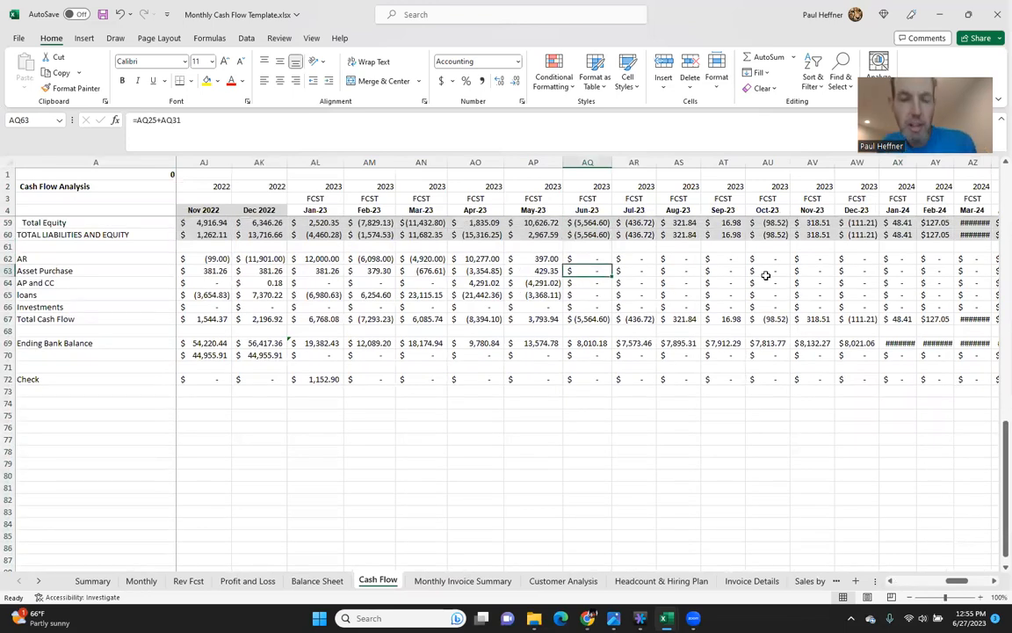
key(Down)
key(Down)
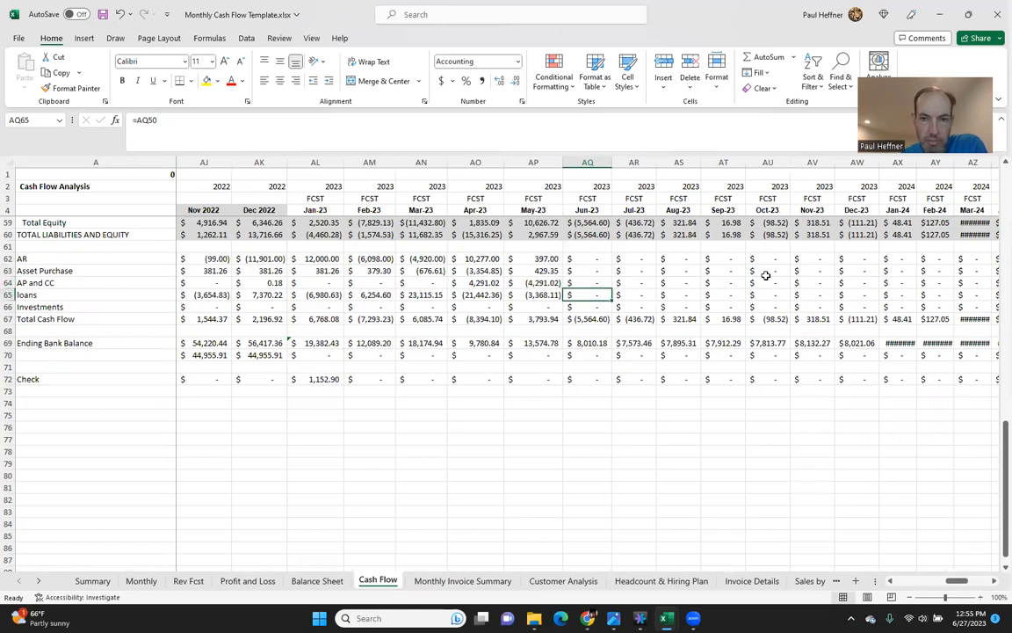
Trace the Mar-23 loans amount in AN65 back to the liability changes above it, including the Stripe Capital Loan and Unearned Revenue rows
key(Left)
key(Left)
key(Left)
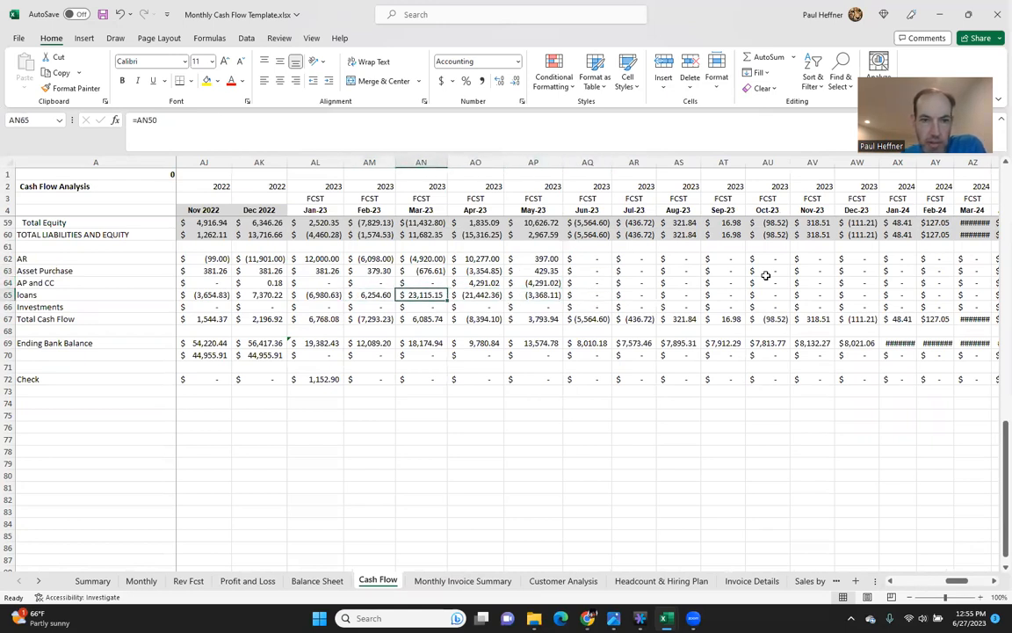
key(Up)
key(Up)
key(Up)
key(Up)
key(Up)
key(Up)
key(Up)
key(Up)
key(Up)
key(Up)
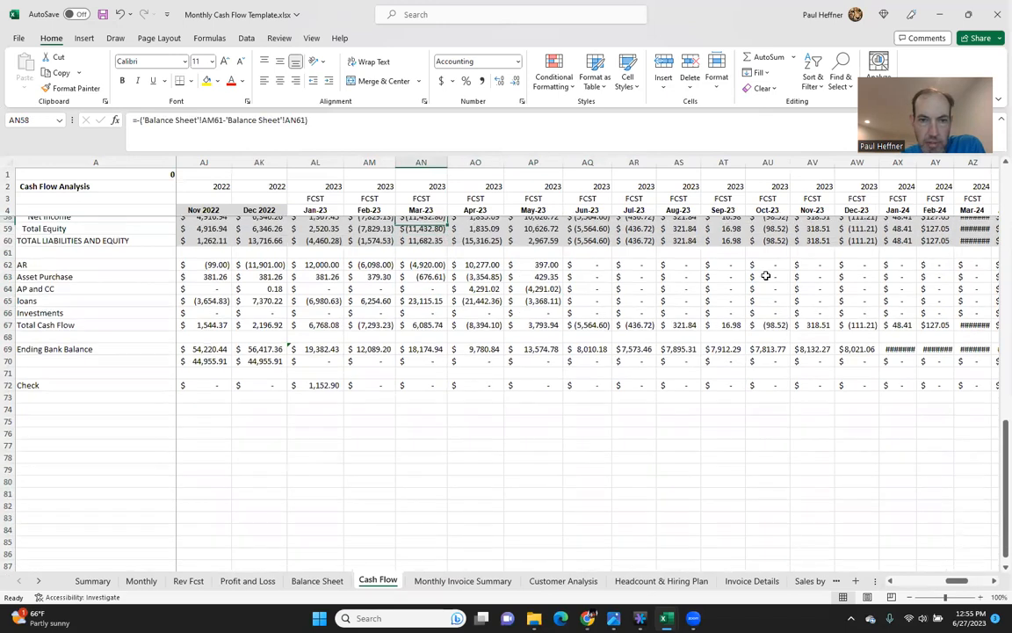
key(Up)
key(Up)
key(Up)
key(Up)
key(Up)
key(Up)
key(Up)
key(Up)
key(Up)
key(Up)
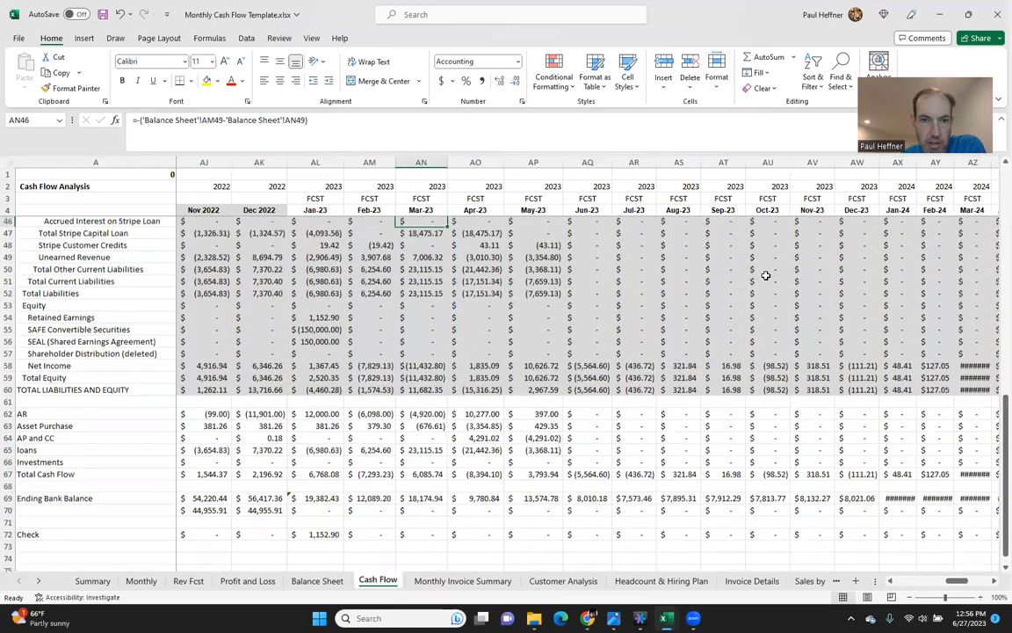
key(Up)
key(Up)
key(Up)
key(Down)
key(Down)
key(Down)
key(Down)
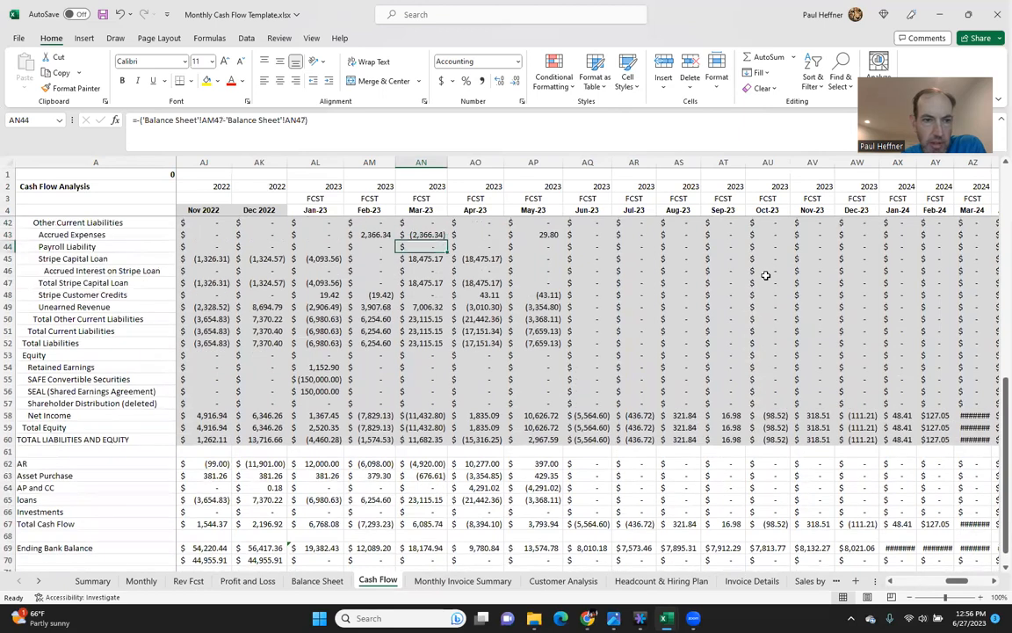
key(Down)
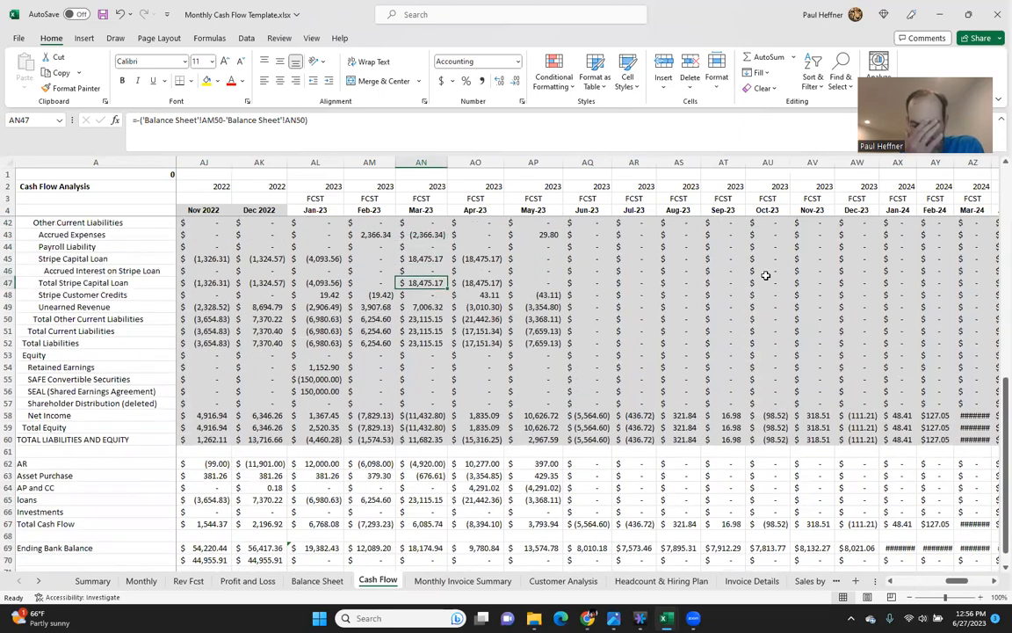
key(Down)
key(Down)
key(Down)
key(Down)
key(Down)
key(Down)
key(Down)
key(Down)
key(Down)
key(Down)
key(Down)
key(Down)
key(Down)
key(Down)
key(Down)
key(Down)
key(Down)
key(Down)
key(Down)
key(Down)
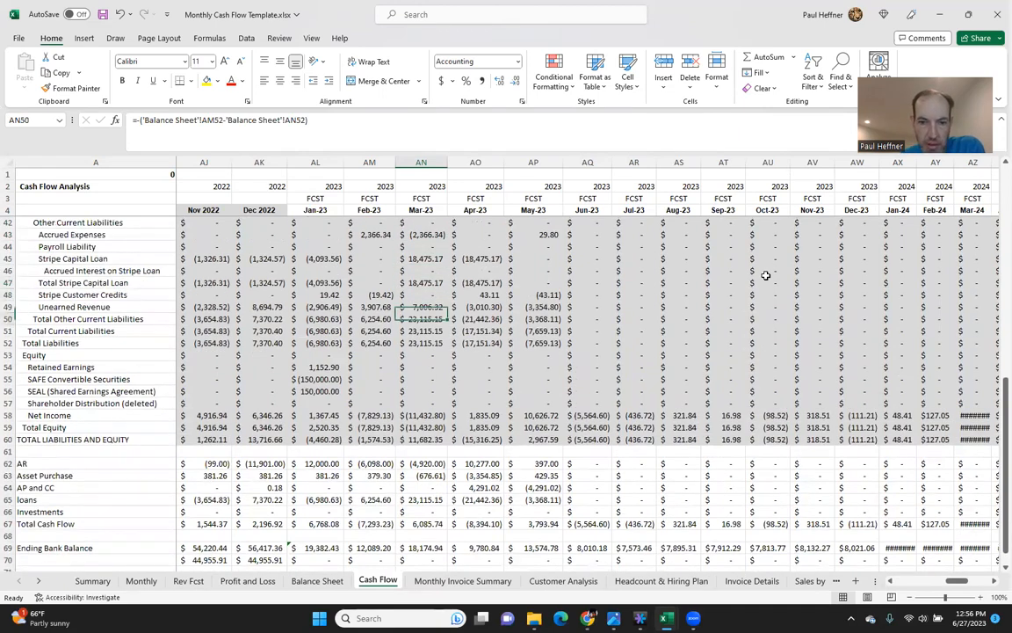
Review the Check row up to Mar-23 and the Jun-23 Total Cash Flow formula in AQ67 on the Cash Flow sheet
key(Up)
key(Up)
key(Up)
key(Up)
key(Up)
key(Up)
key(Up)
key(Up)
key(Up)
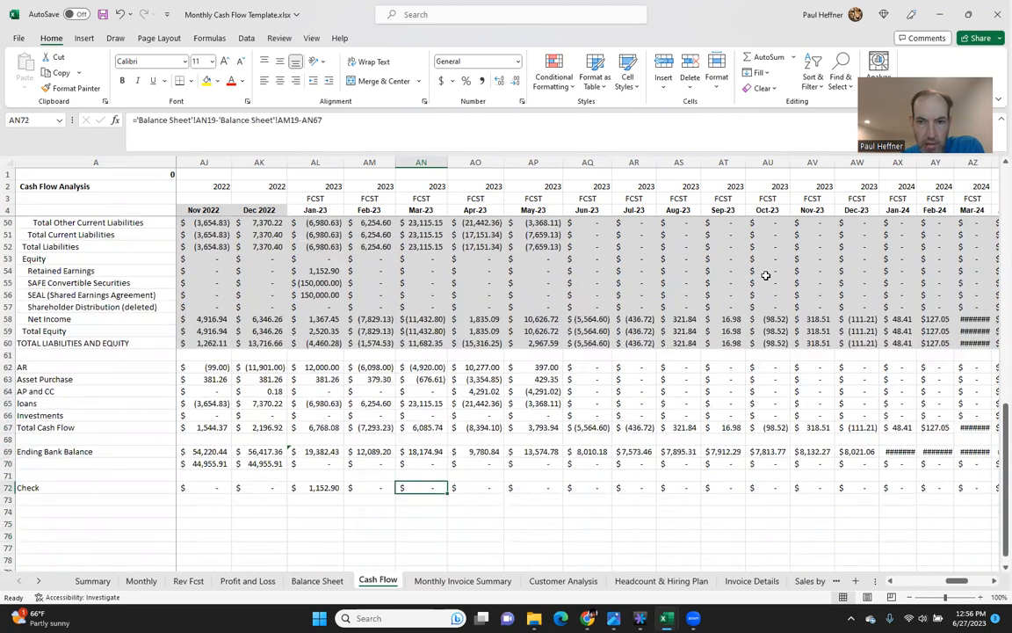
key(Right)
key(Right)
key(Right)
key(Up)
key(Up)
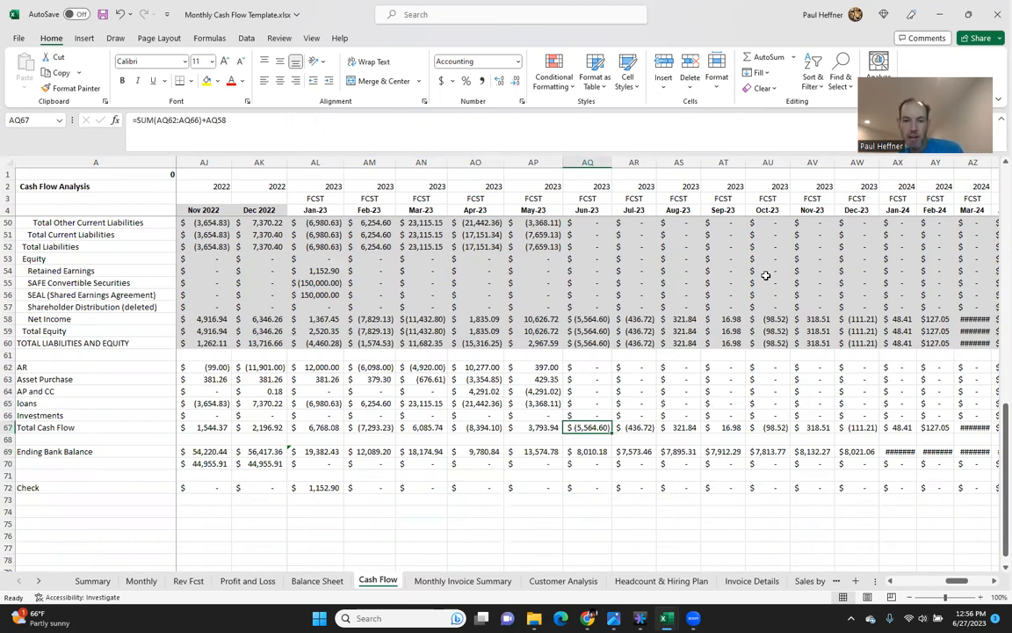
On the Rev Fcst sheet, try a 2023 revenue growth rate of 10% in O5, and set it to 5%
click(190, 581)
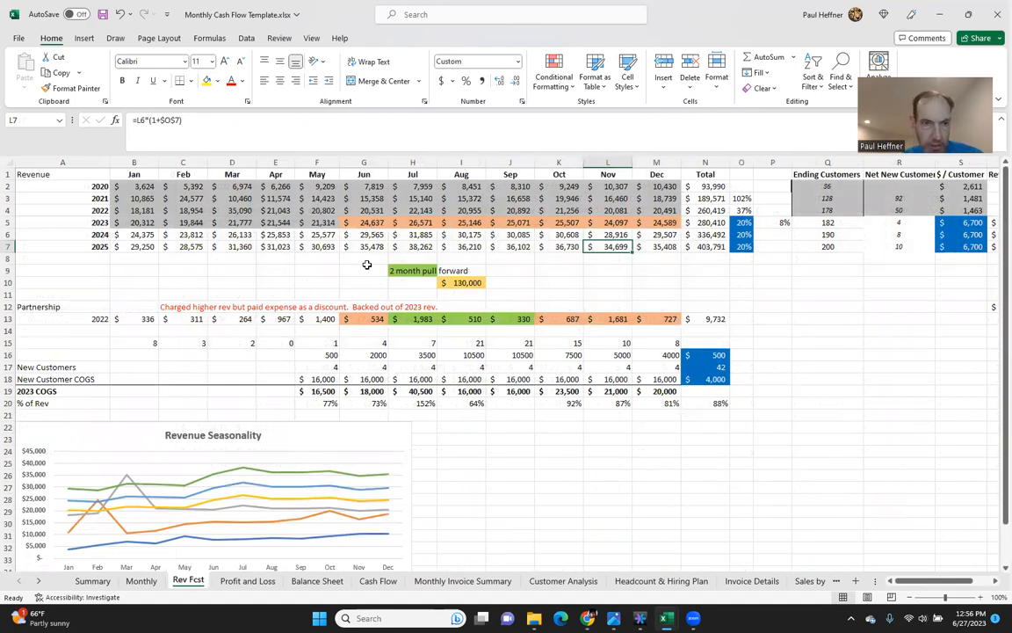
click(370, 222)
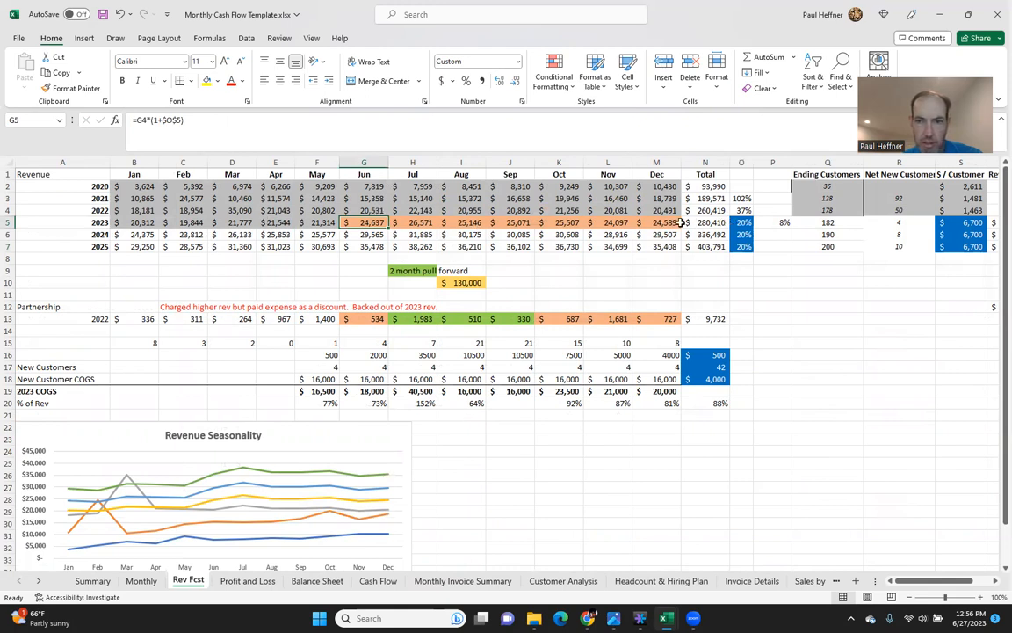
click(740, 224)
text(10)
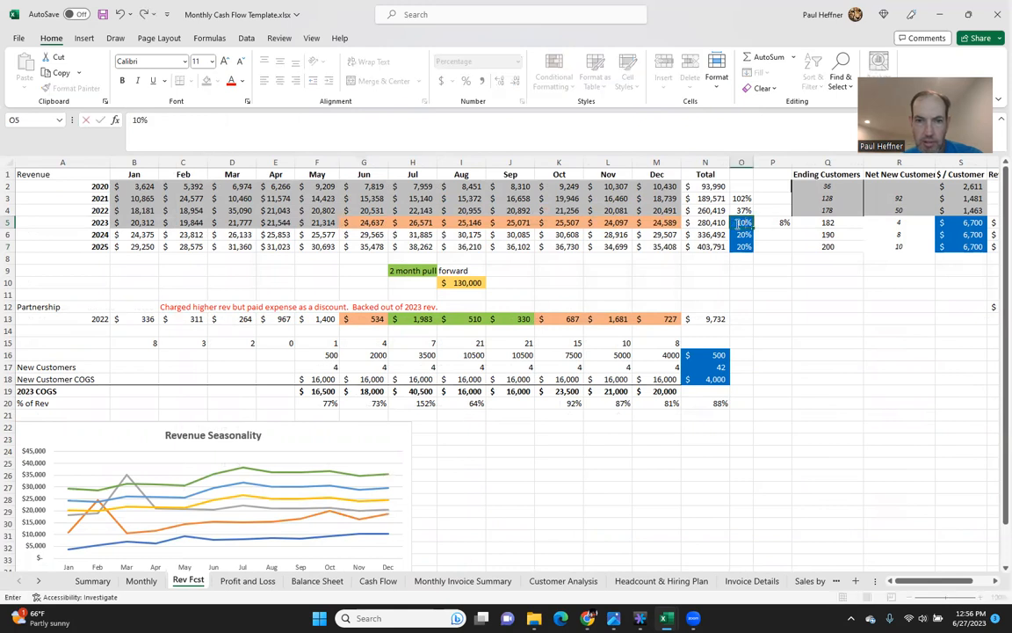
key(Return)
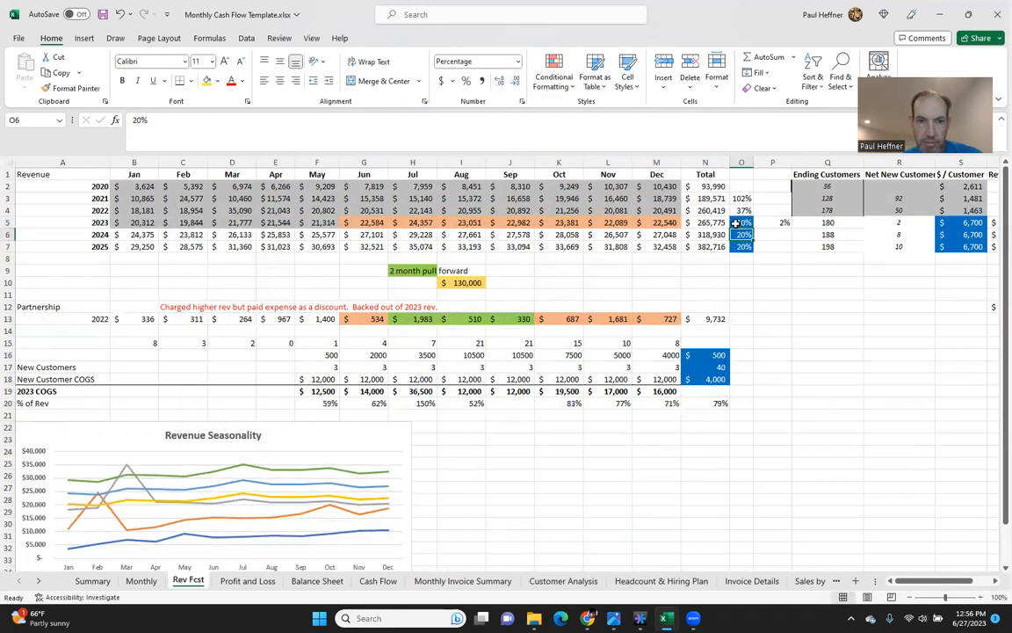
click(736, 223)
text(5)
key(Return)
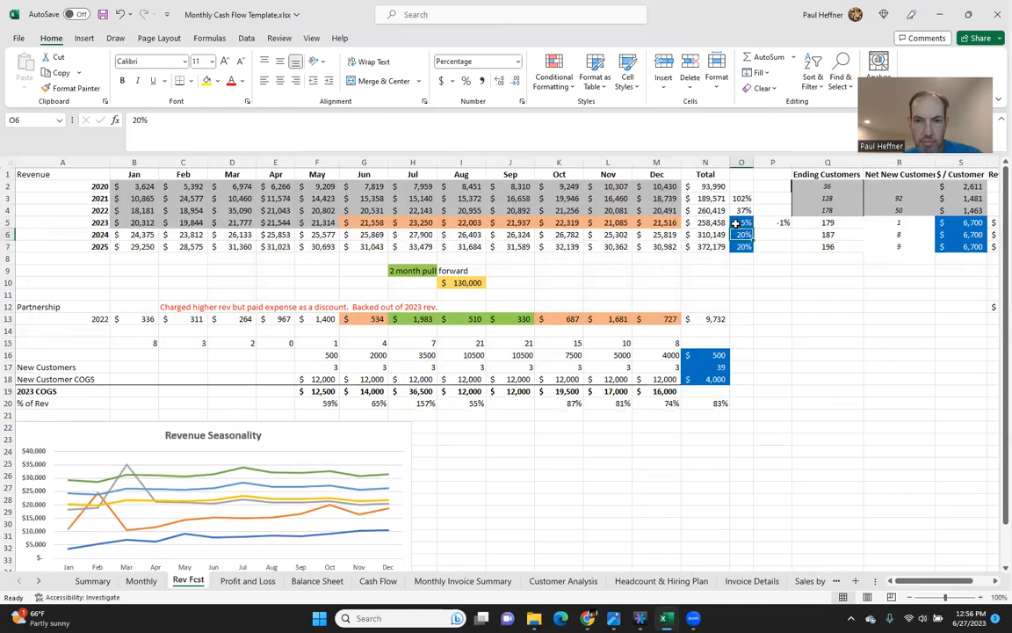
click(736, 223)
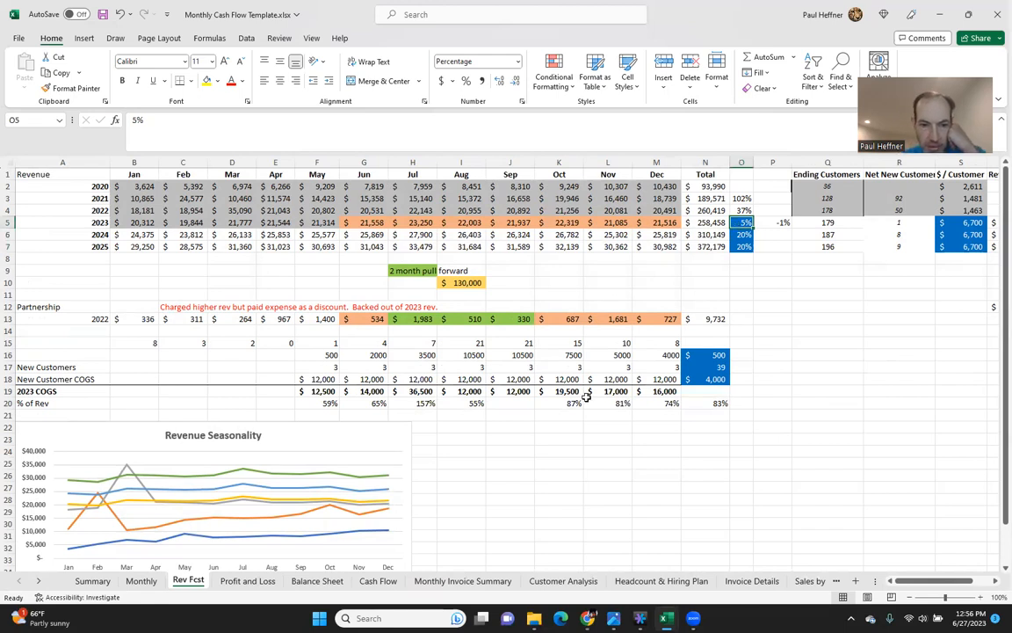
Check how the revised growth rate affects the Cash Flow sheet, and look over the Summary and Monthly sheets
click(379, 581)
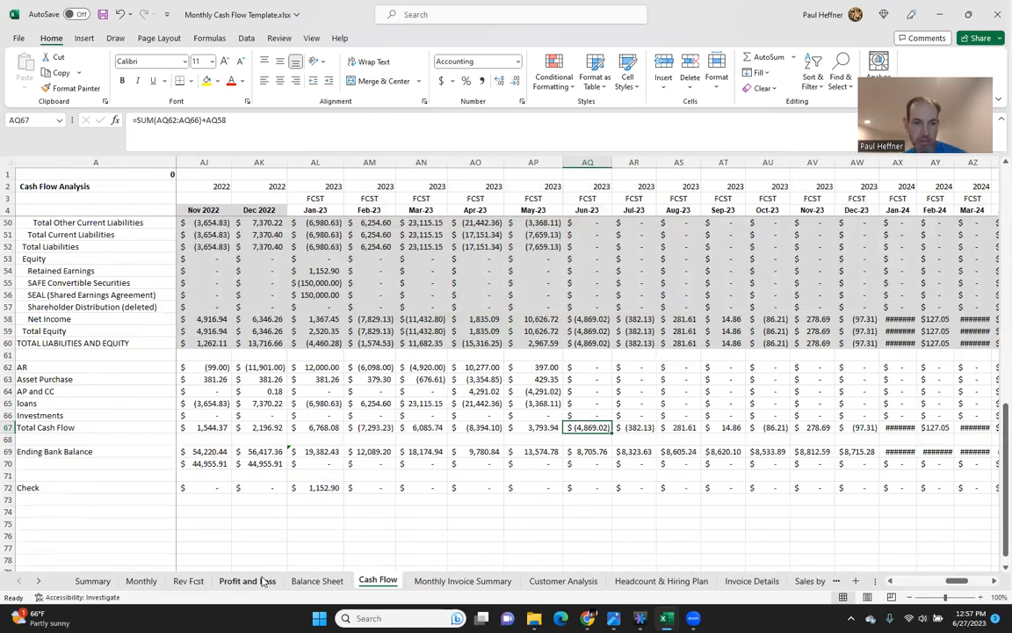
click(93, 582)
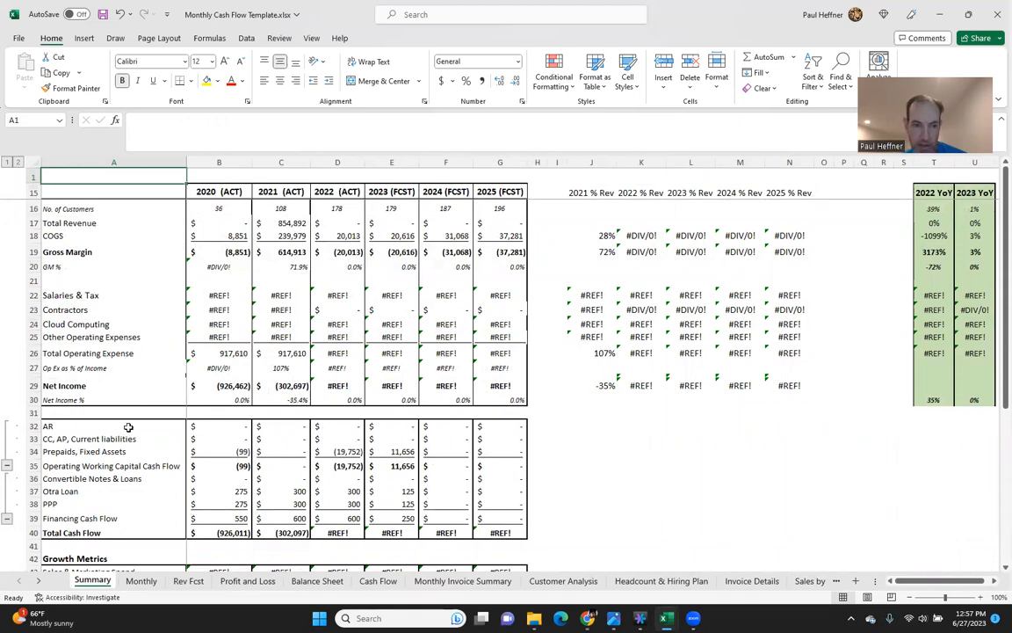
click(140, 581)
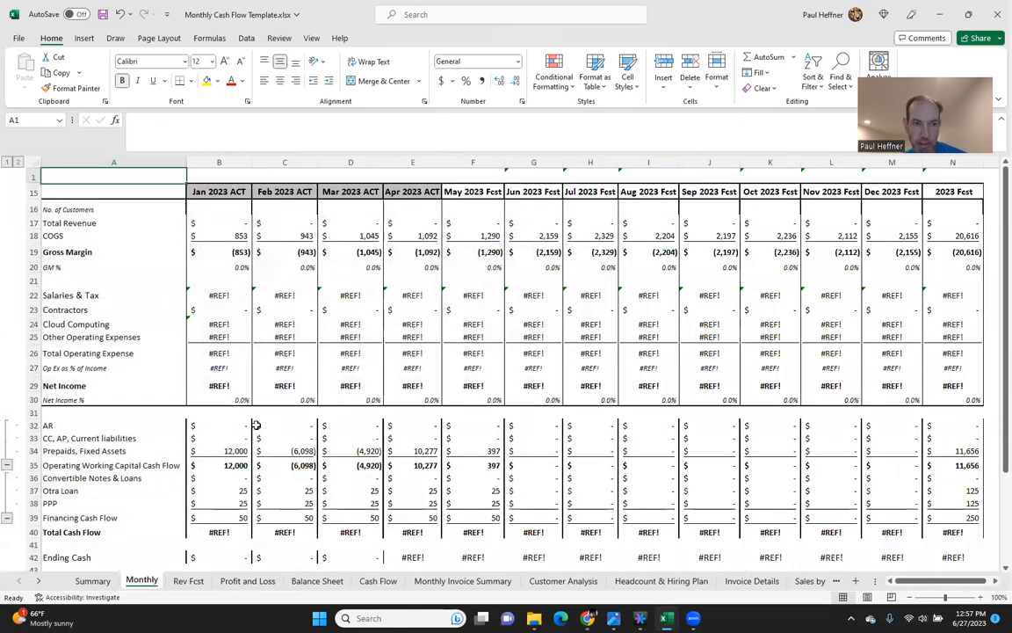